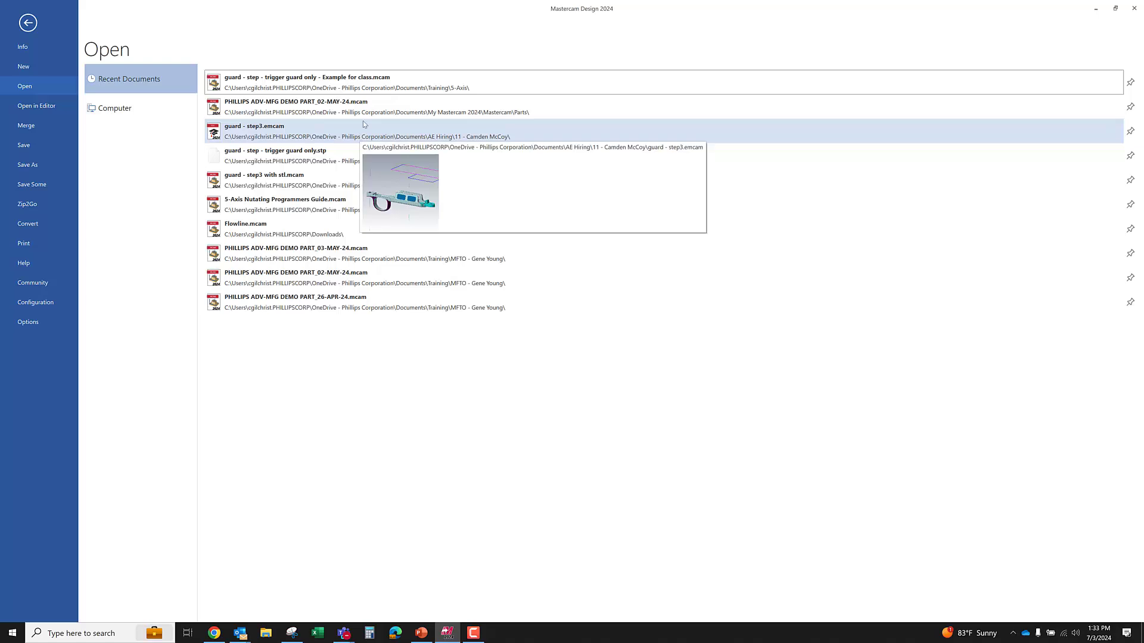
- Open the recent file "guard - step - trigger guard only - Example for class.mcam"
left_click(393, 90)
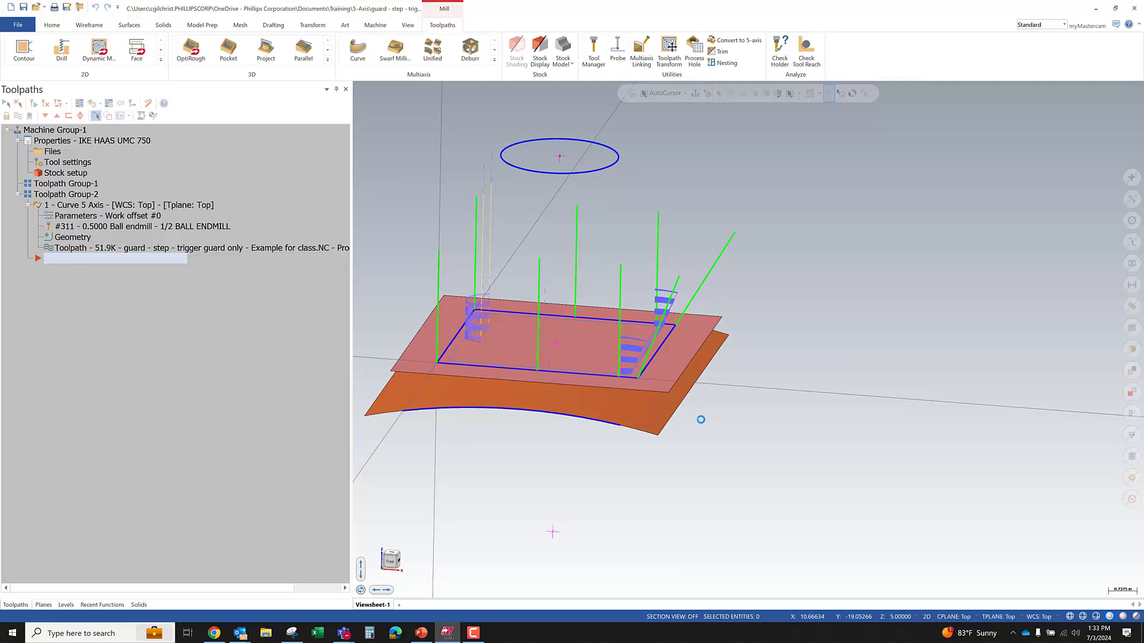
scroll(829, 302, "down", 3)
scroll(691, 396, "up", 2)
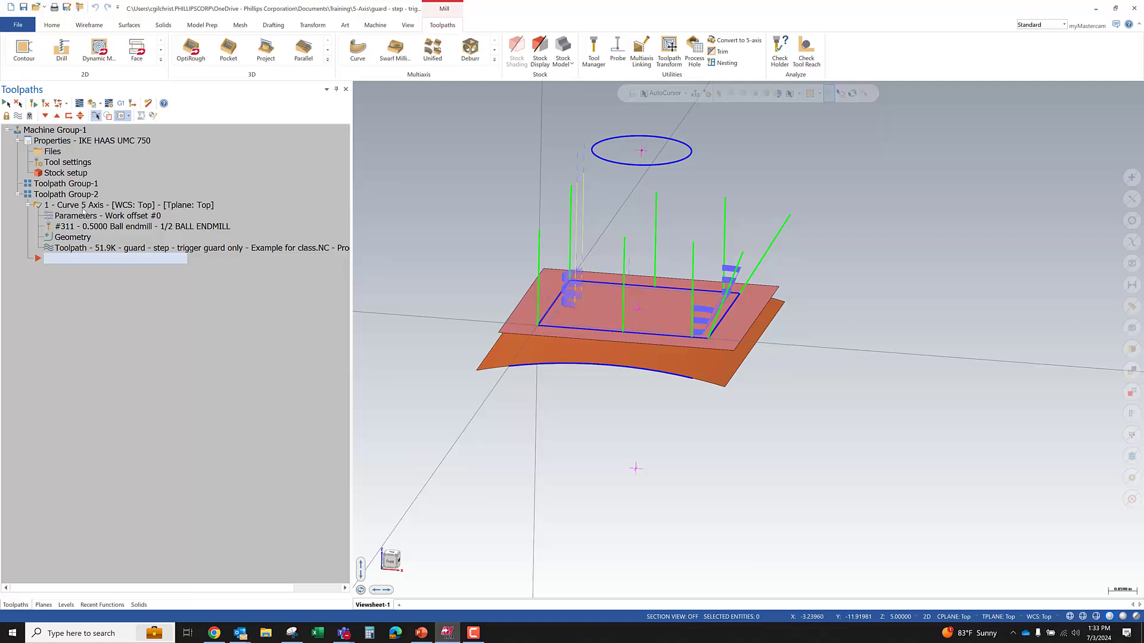
middle_click_drag(429, 430, 428, 426)
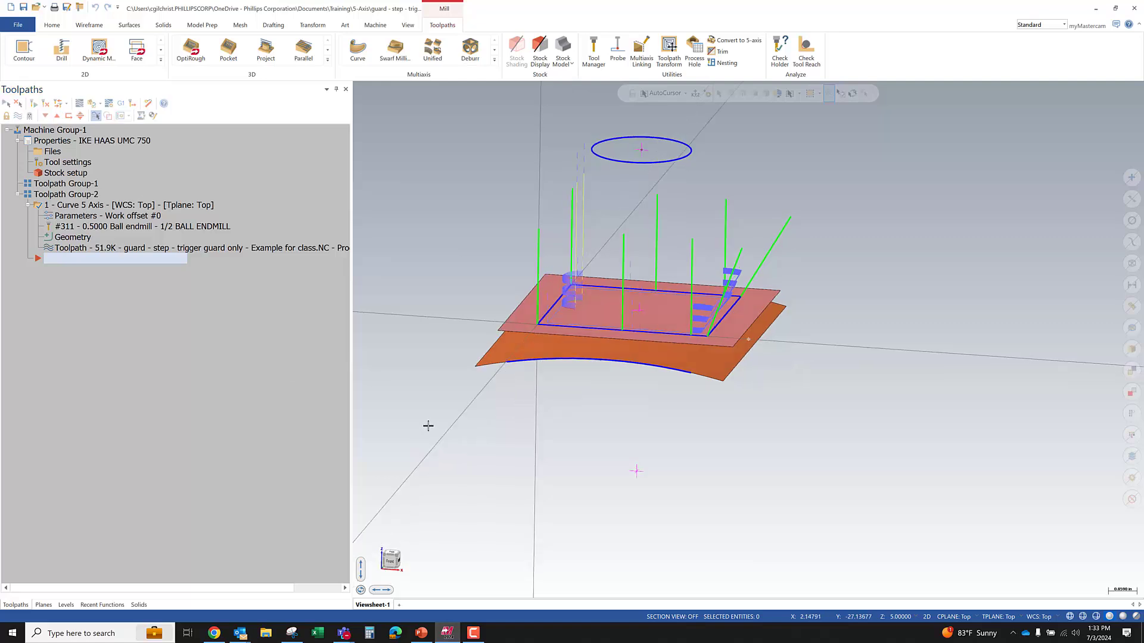
- Open the parameters of the Curve 5 Axis operation and view its toolpath type
left_click(77, 205)
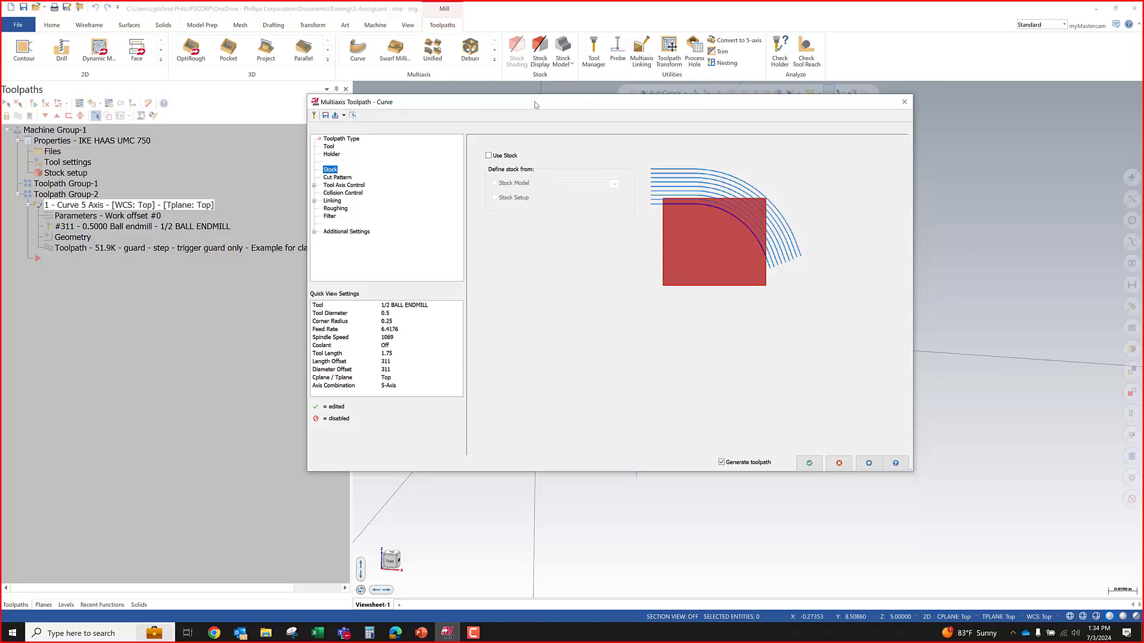
left_click_drag(535, 105, 310, 104)
left_click(113, 139)
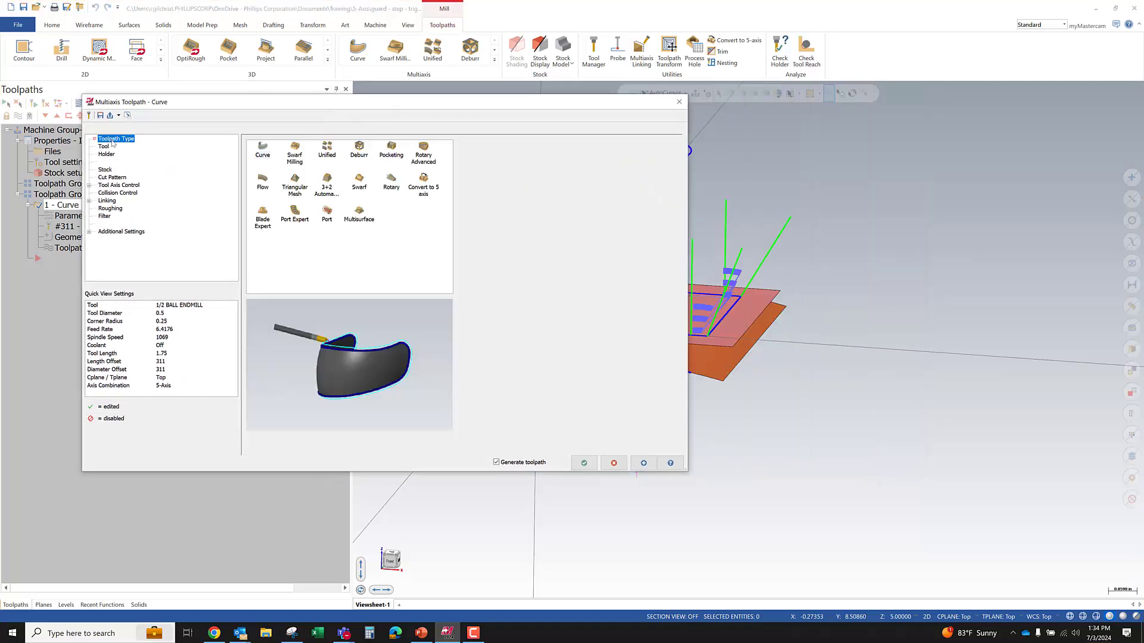
left_click_drag(135, 104, 179, 81)
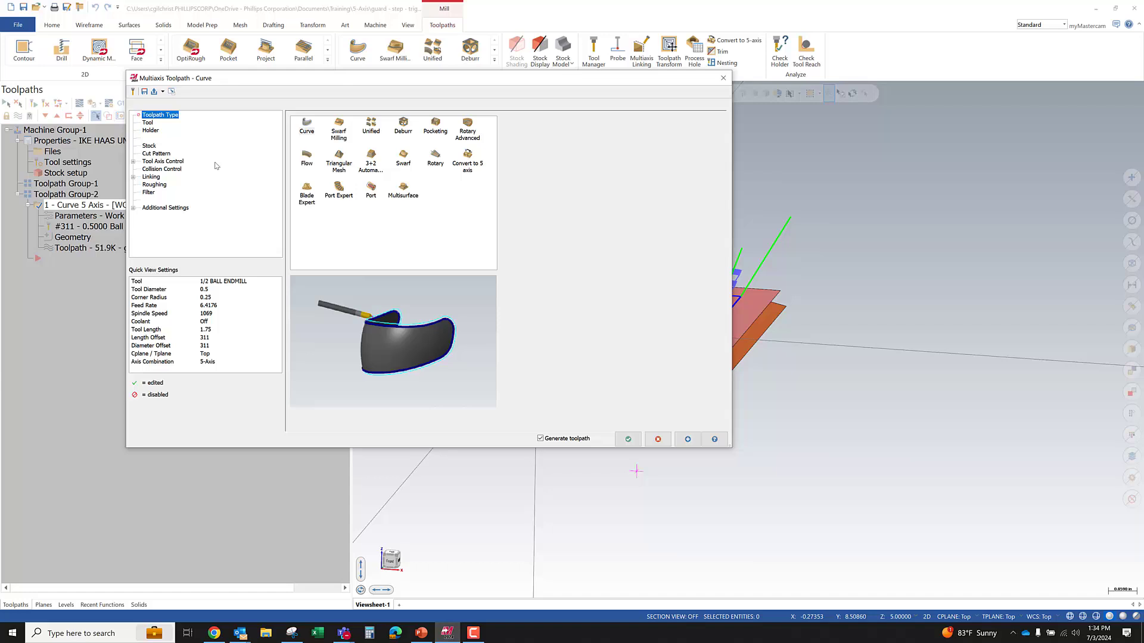
- Review the Curve toolpath's cut pattern, tool, holder and collision control settings
left_click(152, 156)
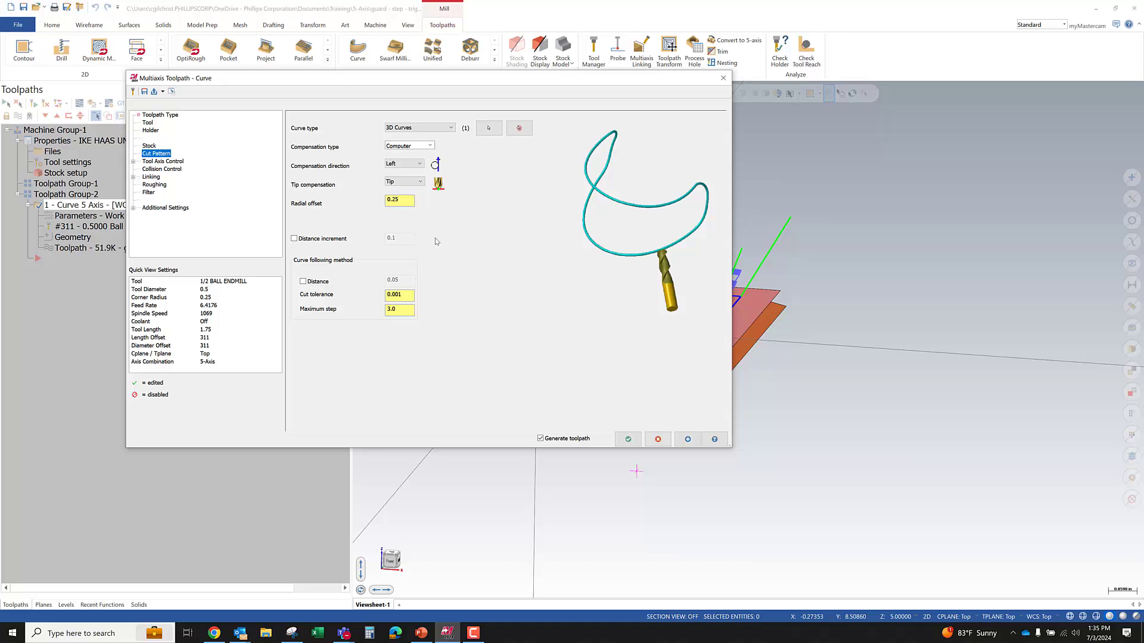
left_click(150, 123)
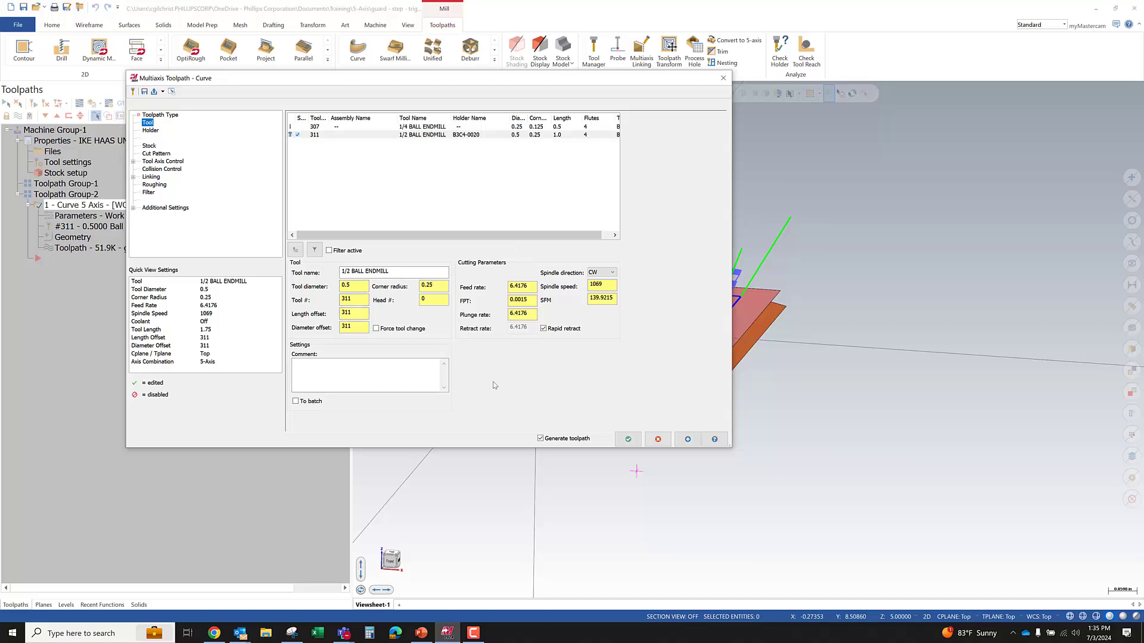
left_click(152, 130)
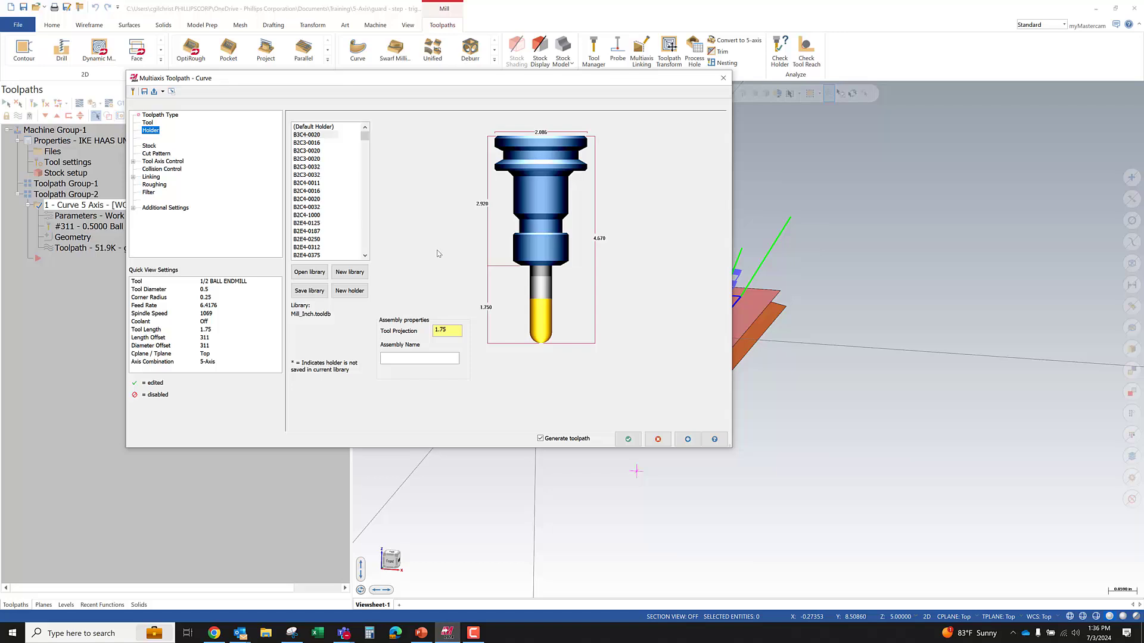
left_click(166, 171)
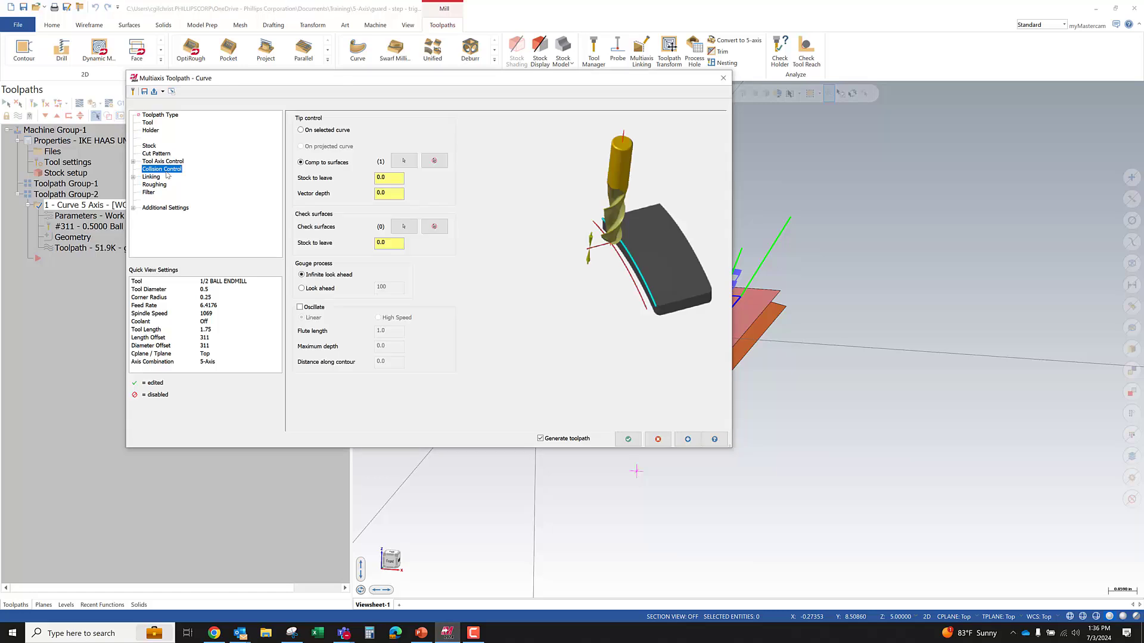
left_click_drag(213, 83, 202, 81)
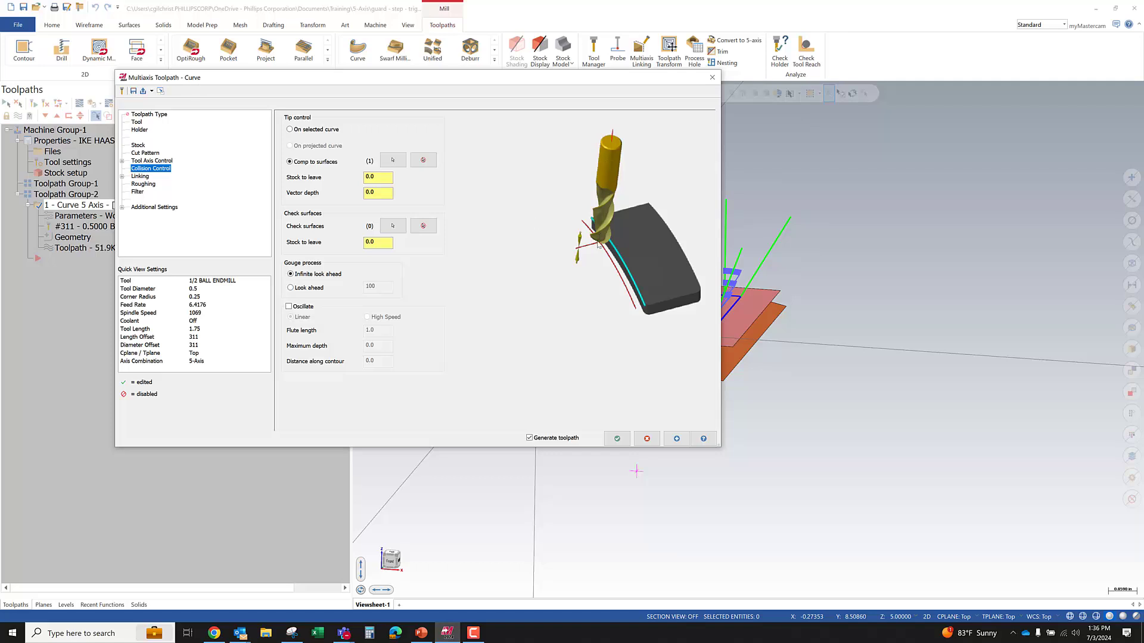
- Try a radial offset of 0 with the compensation type set to Off in the Curve toolpath's cut pattern
left_click(145, 152)
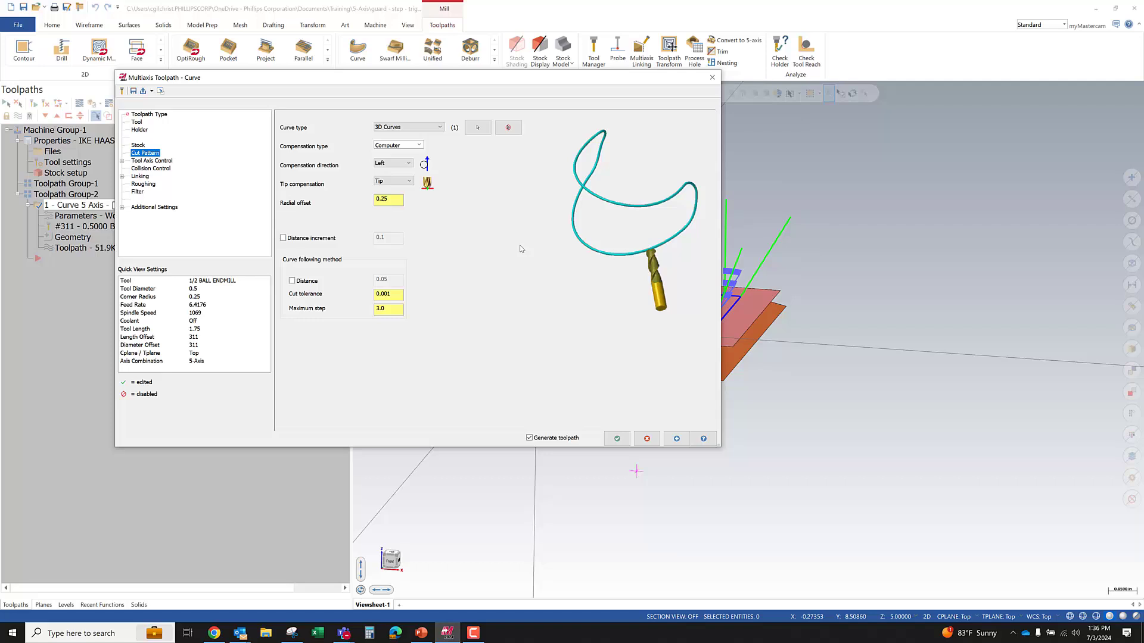
left_click(388, 199)
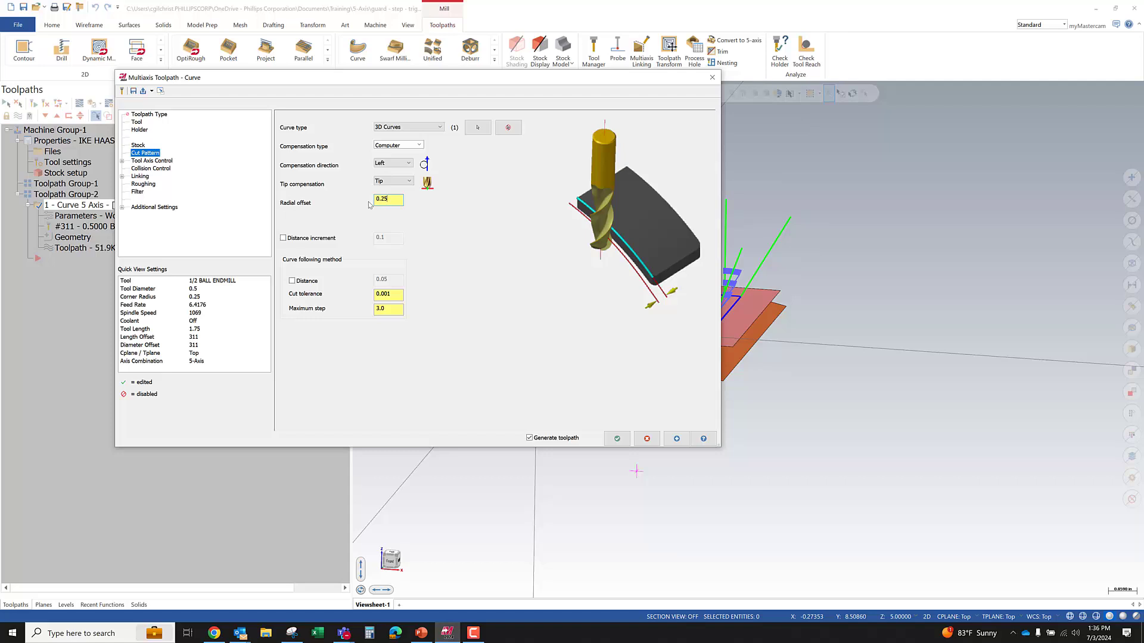
type("-")
left_click_drag(392, 200, 292, 204)
type("0")
key("Return")
left_click(406, 147)
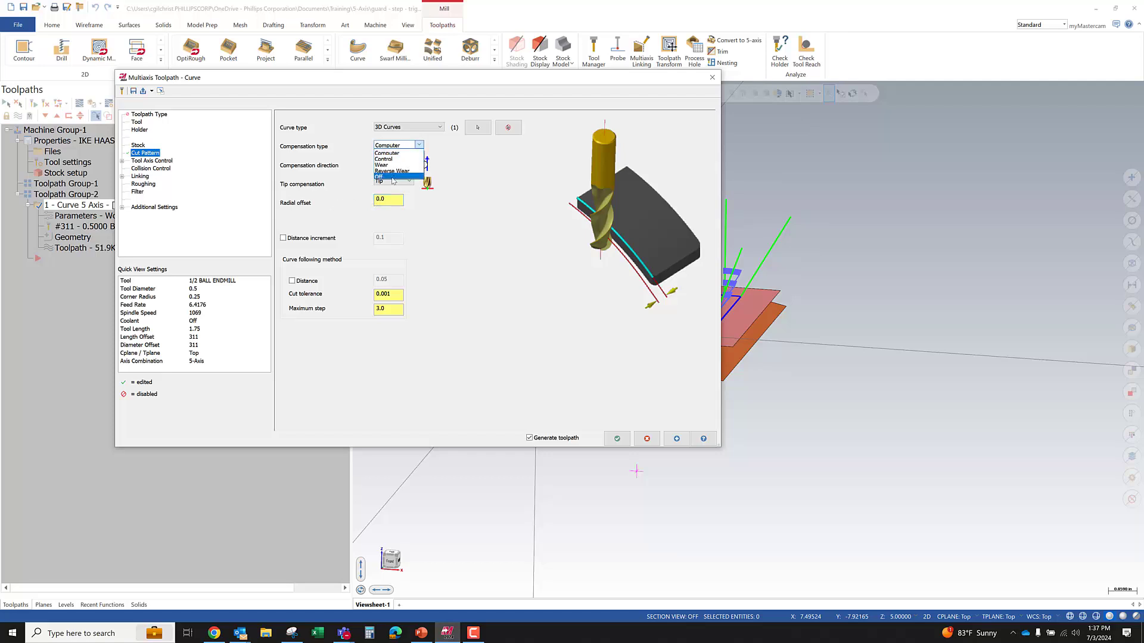
left_click(421, 174)
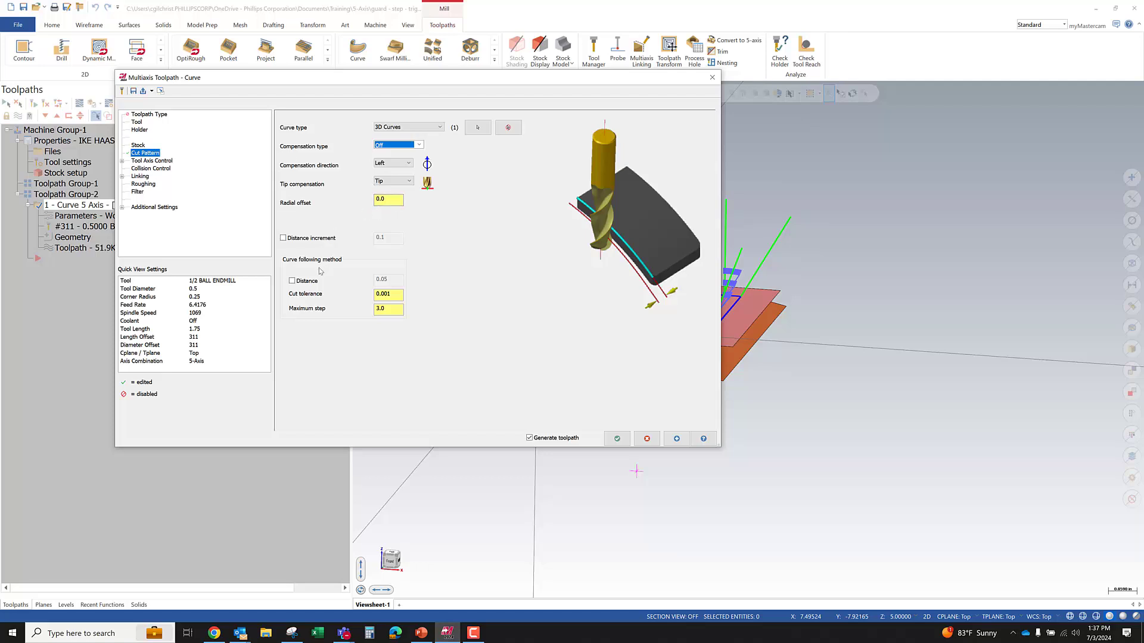
- Check what the cut tolerance and maximum step control, and close the toolpath parameters without saving
left_click(387, 294)
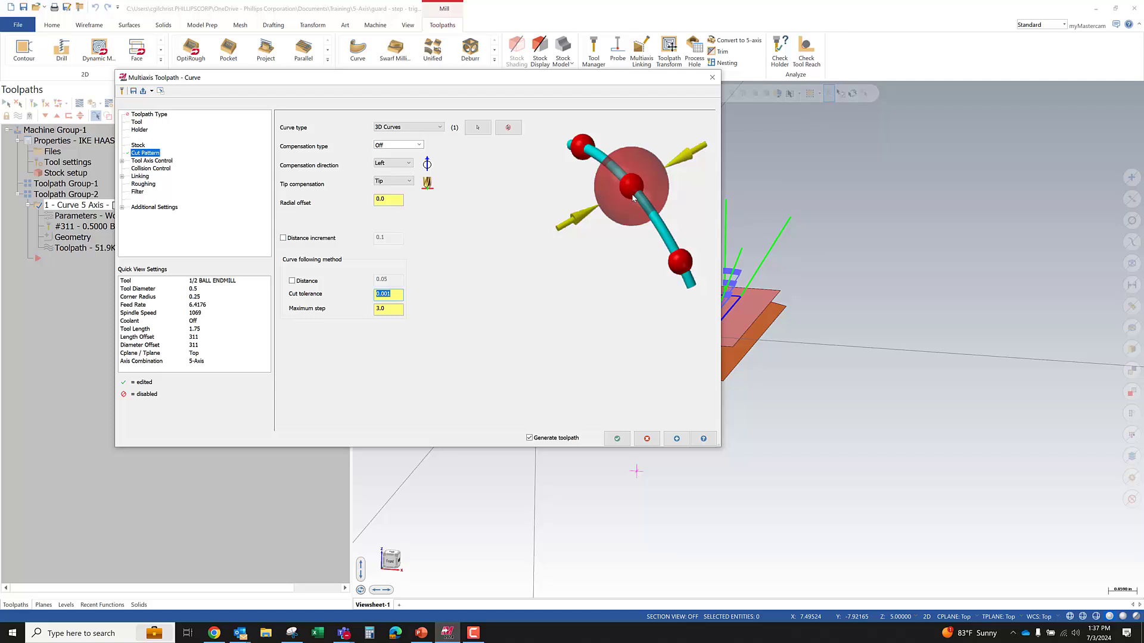
left_click(396, 309)
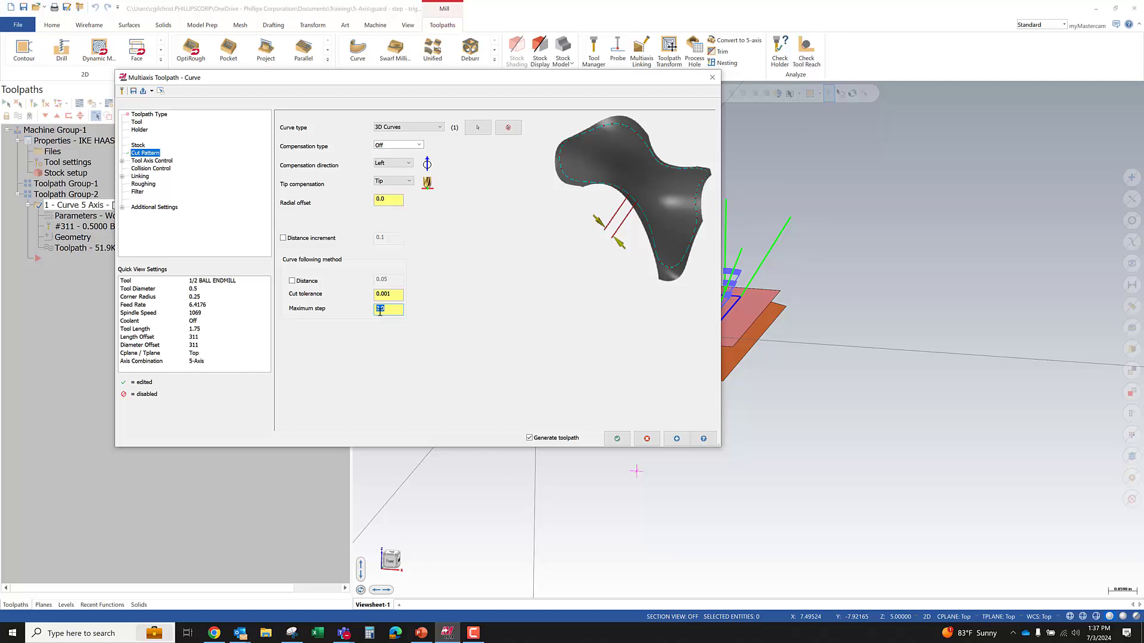
left_click(646, 439)
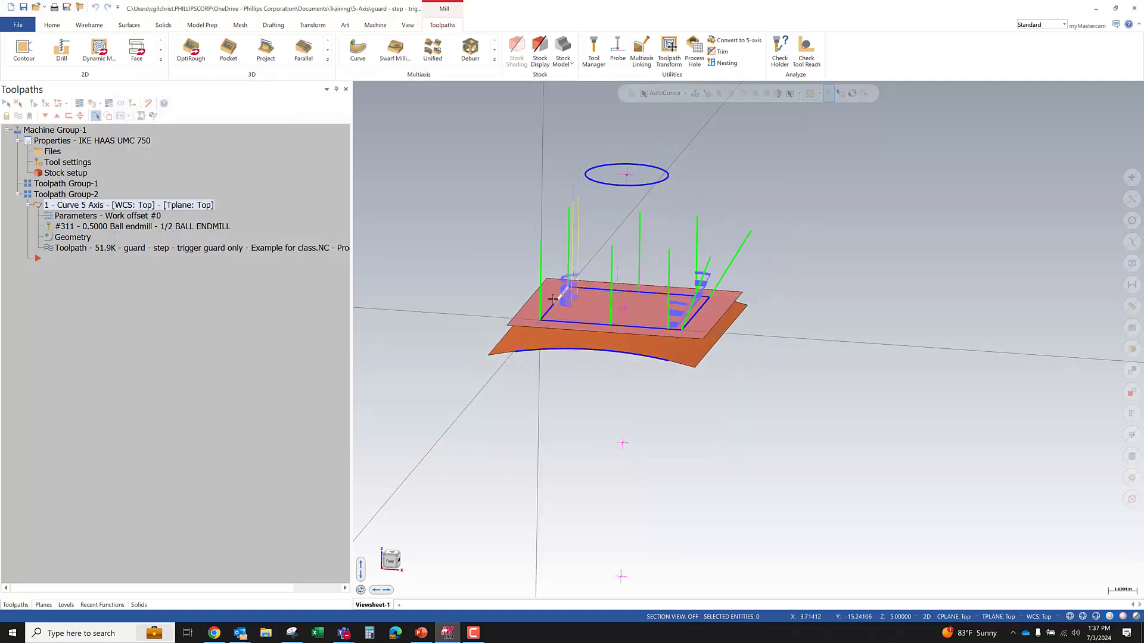
- Hide the level containing the vector lines for Curve 5X
scroll(629, 332, "up", 3)
middle_click_drag(629, 333, 567, 329)
scroll(566, 329, "down", 1)
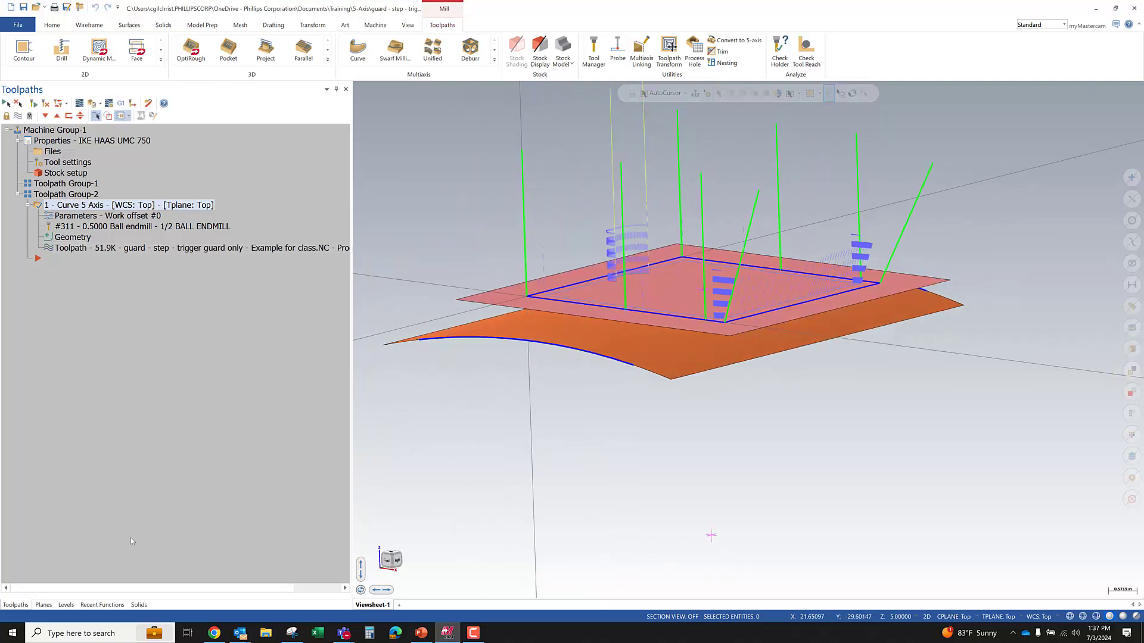
left_click(64, 604)
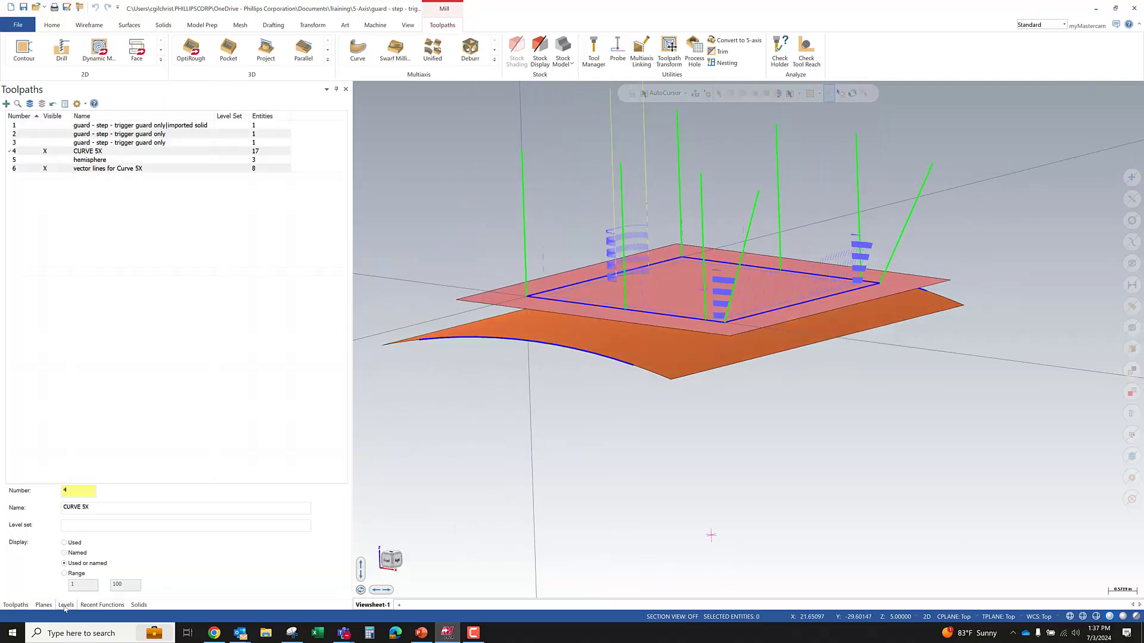
left_click(45, 169)
- Examine the Curve toolpath against the flat and curved surfaces from several angles, toggling the shading off and on
middle_click_drag(544, 224, 544, 224)
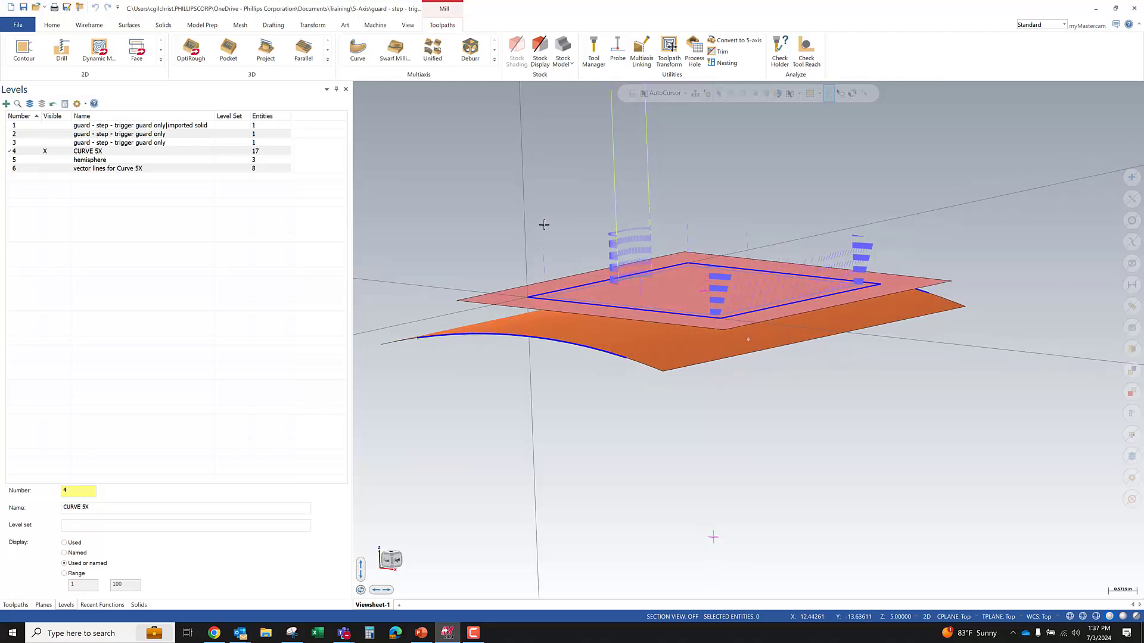
scroll(558, 239, "up", 8)
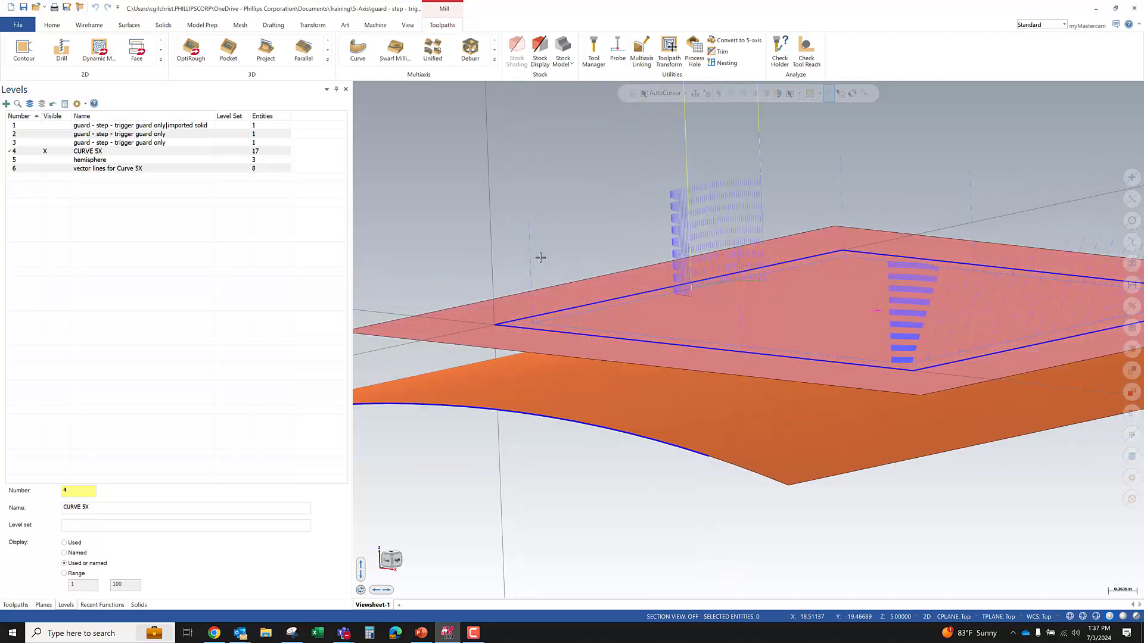
scroll(536, 267, "down", 5)
middle_click_drag(558, 288, 536, 275)
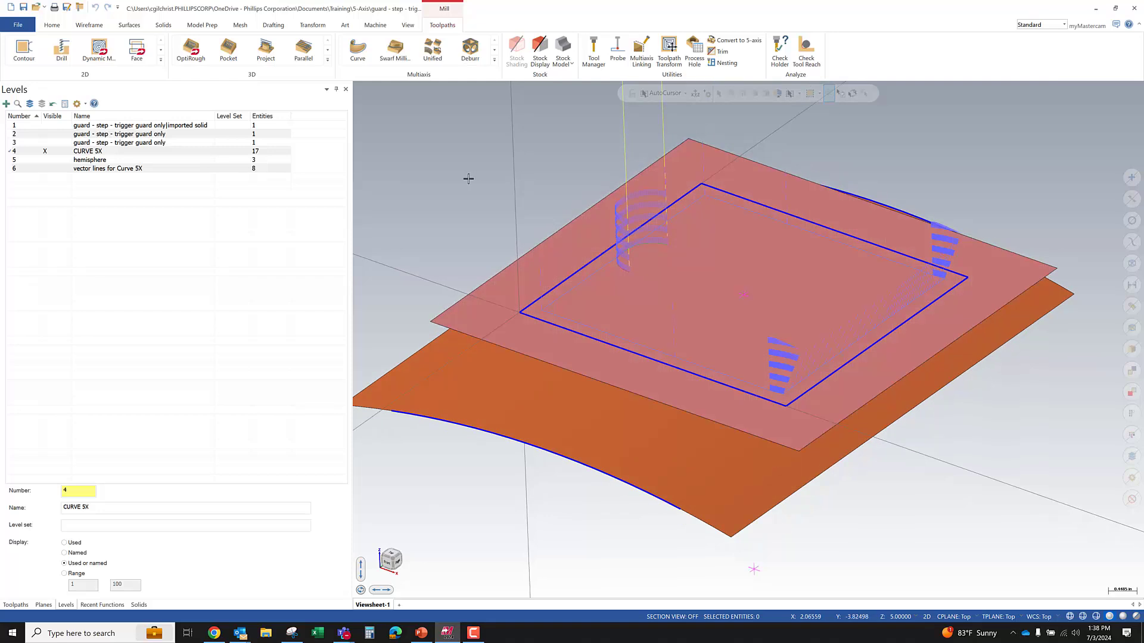
key("alt+s")
key("alt+s")
mouse_move(462, 266)
middle_mouse_down()
mouse_move(455, 224)
mouse_move(521, 266)
middle_mouse_up()
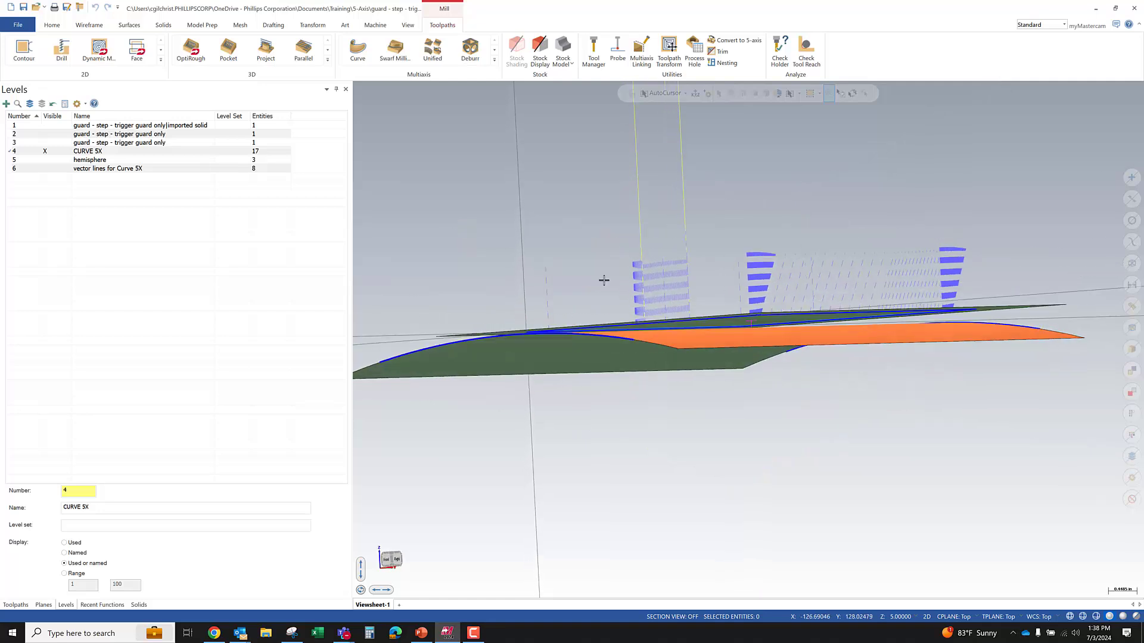
middle_click_drag(702, 271, 691, 244)
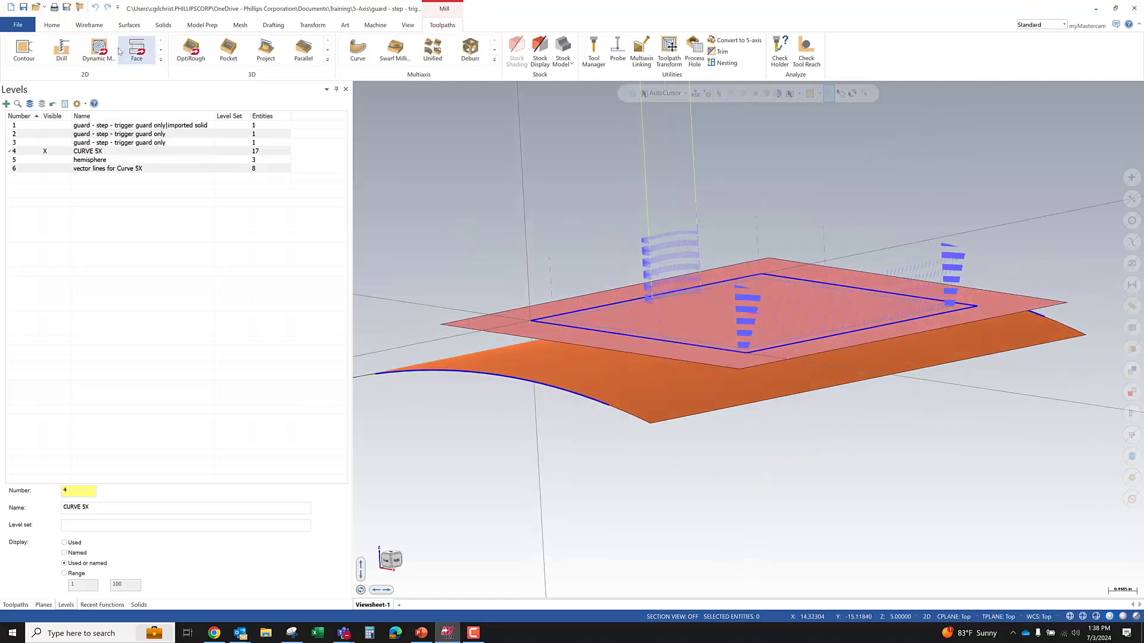
- Start a backplot of the Curve 5 Axis toolpath and expand its dialog to show the details
left_click(15, 604)
left_click(79, 103)
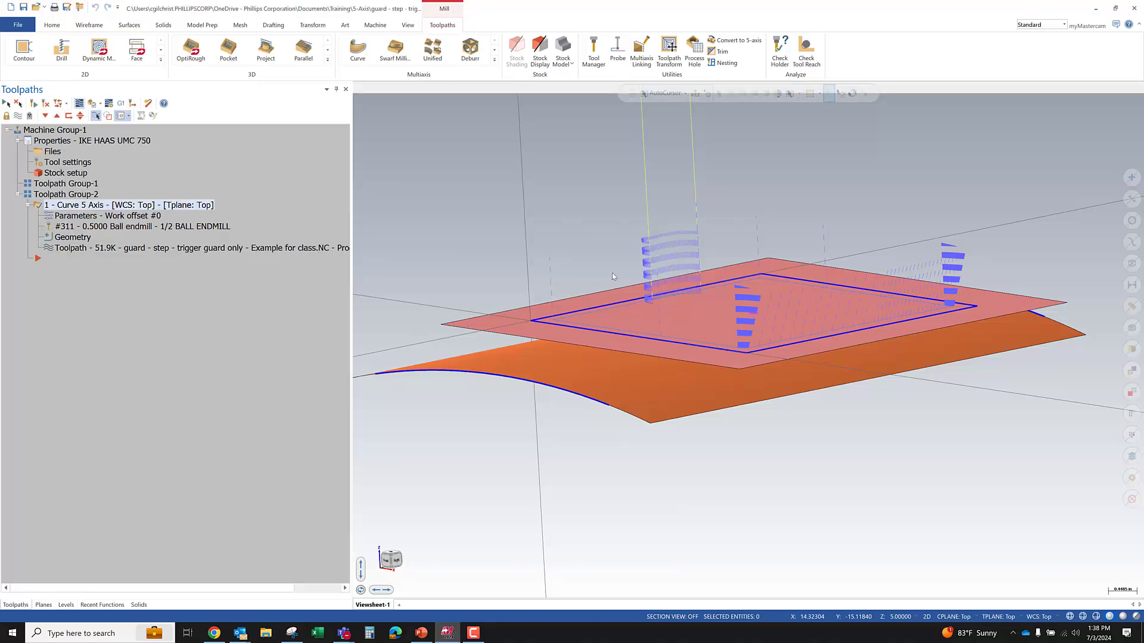
scroll(705, 458, "down", 2)
scroll(705, 458, "up", 1)
left_click(167, 96)
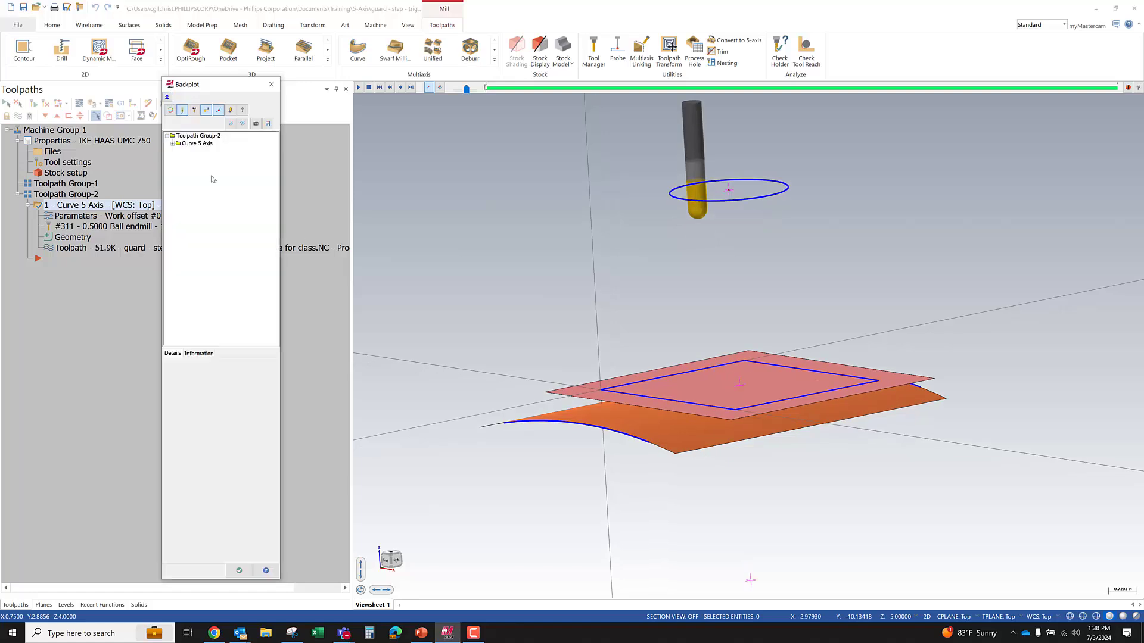
left_click_drag(231, 86, 304, 70)
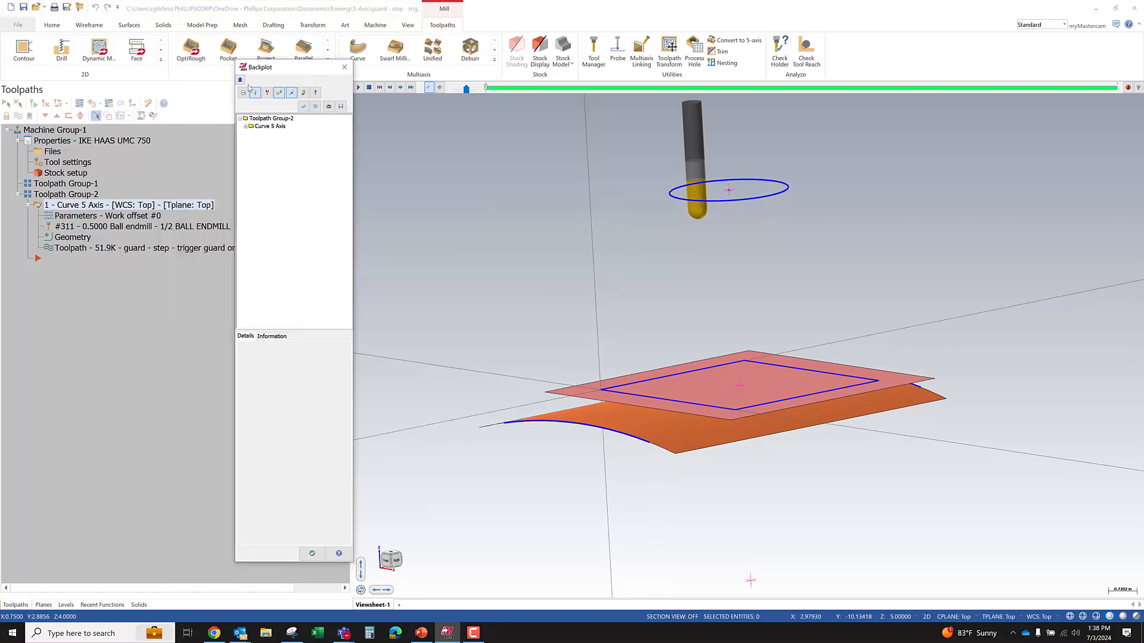
- Step to the toolpath's first position, check its tip X, Y and Z coordinates, and close the backplot
key("s")
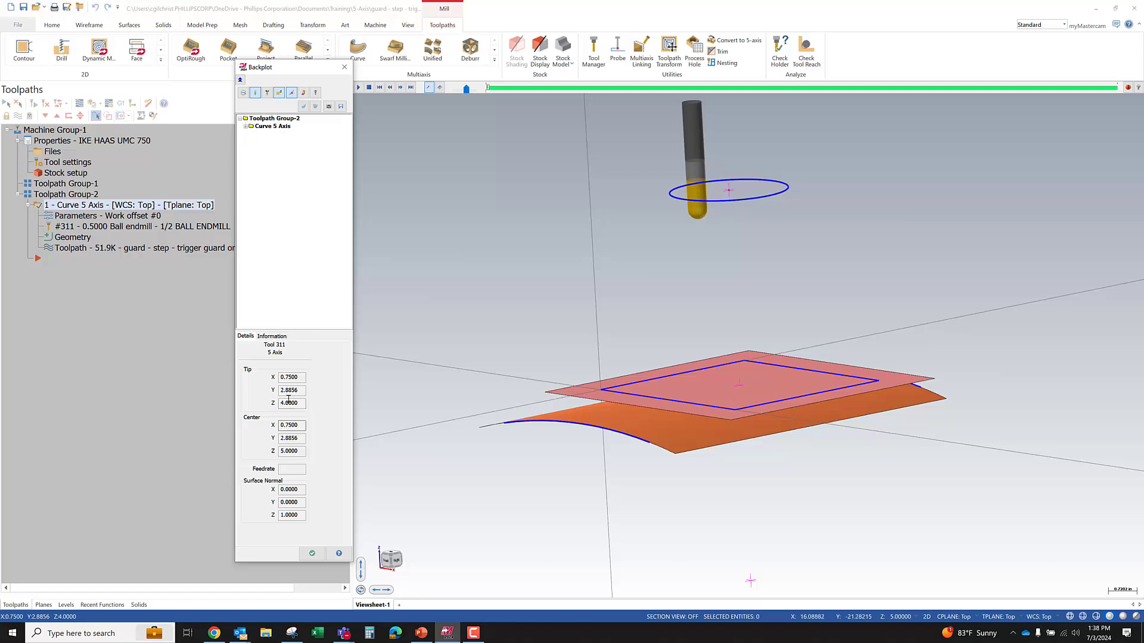
left_click(298, 378)
key("Tab")
left_click(303, 404)
left_click(305, 51)
left_click(346, 71)
- Post the Curve 5 Axis operation to an overwritten .NC file and open it for editing
left_click(120, 103)
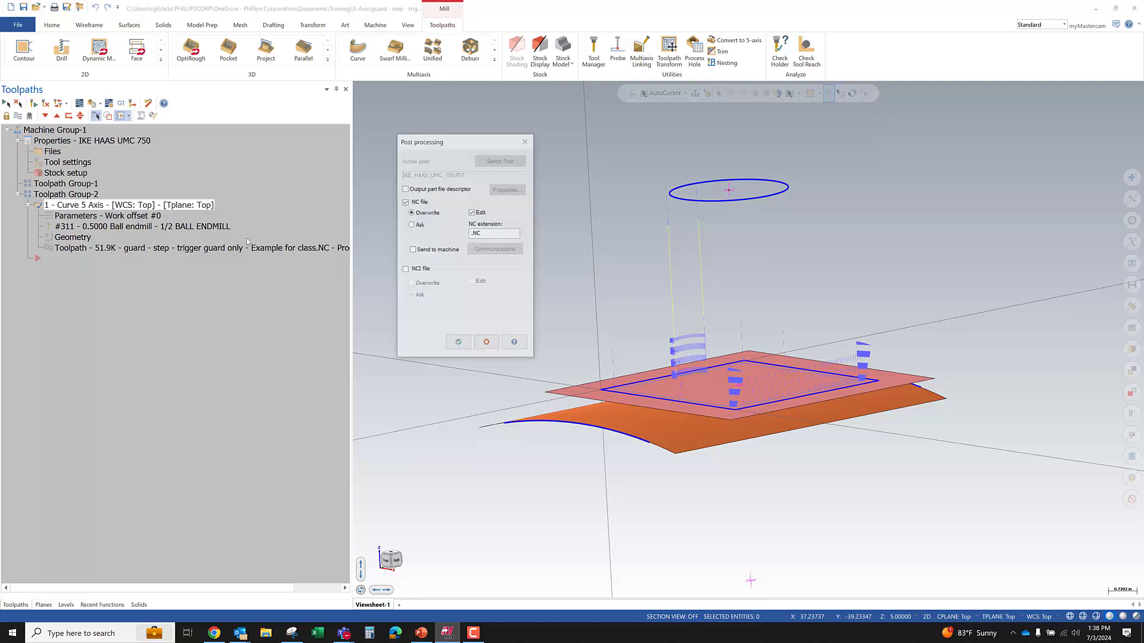
left_click(457, 343)
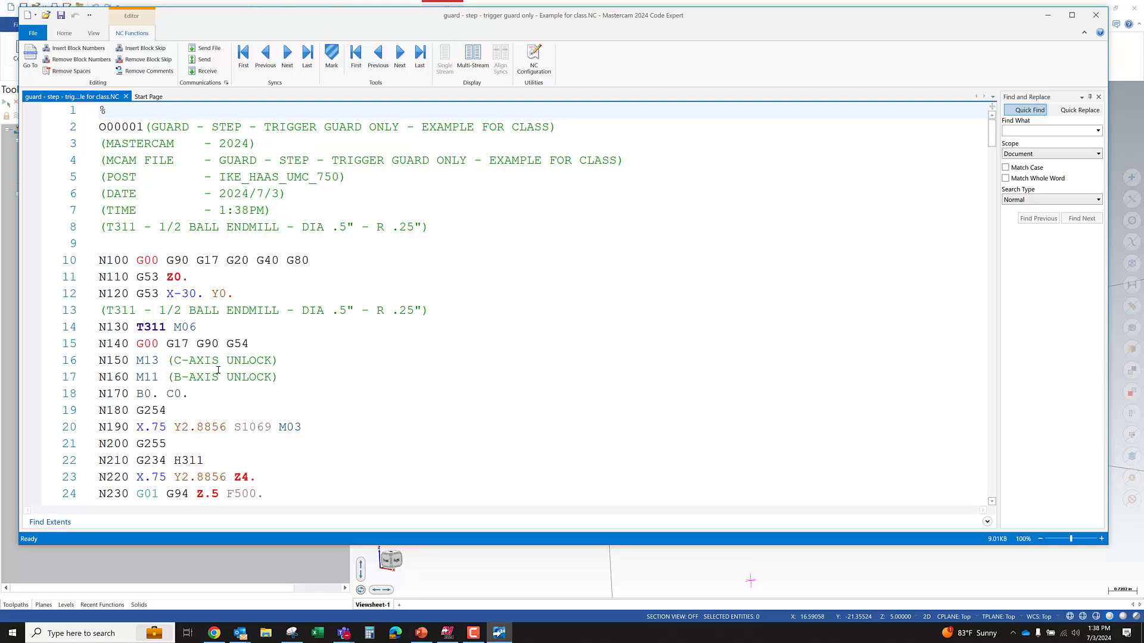
- Highlight the starting coordinates in blocks N190 and N220 of the posted code, and minimize the code editor
left_click_drag(226, 428, 131, 427)
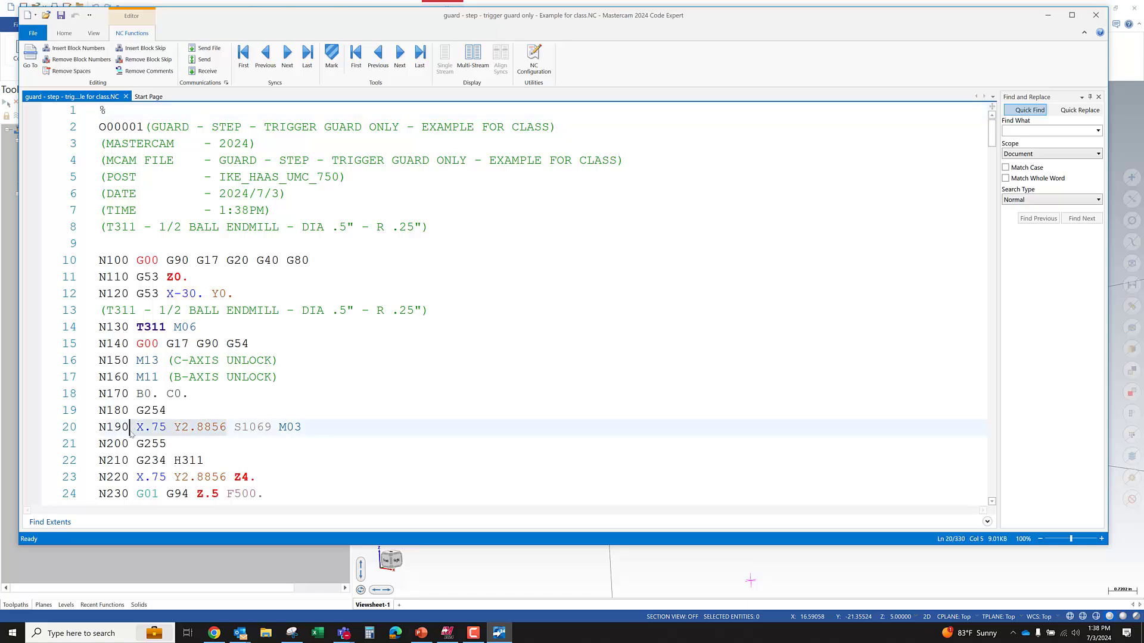
left_click_drag(256, 477, 64, 481)
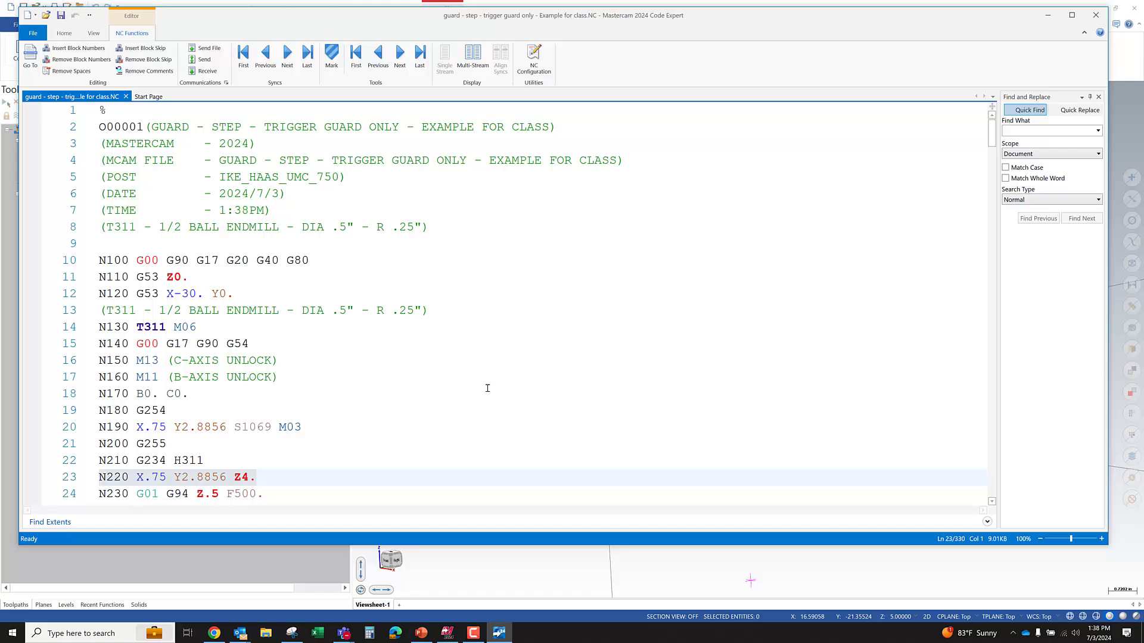
left_click(1047, 15)
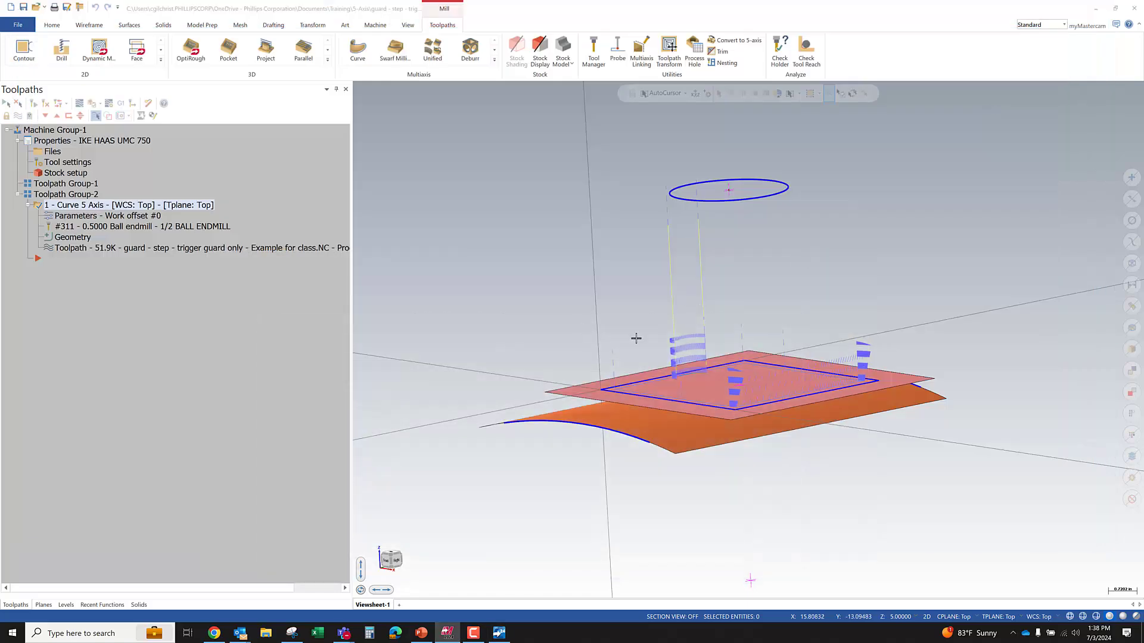
- Start a backplot of the Curve 5 Axis toolpath and step the tool forward along the first edges toward the next corner
left_click(79, 105)
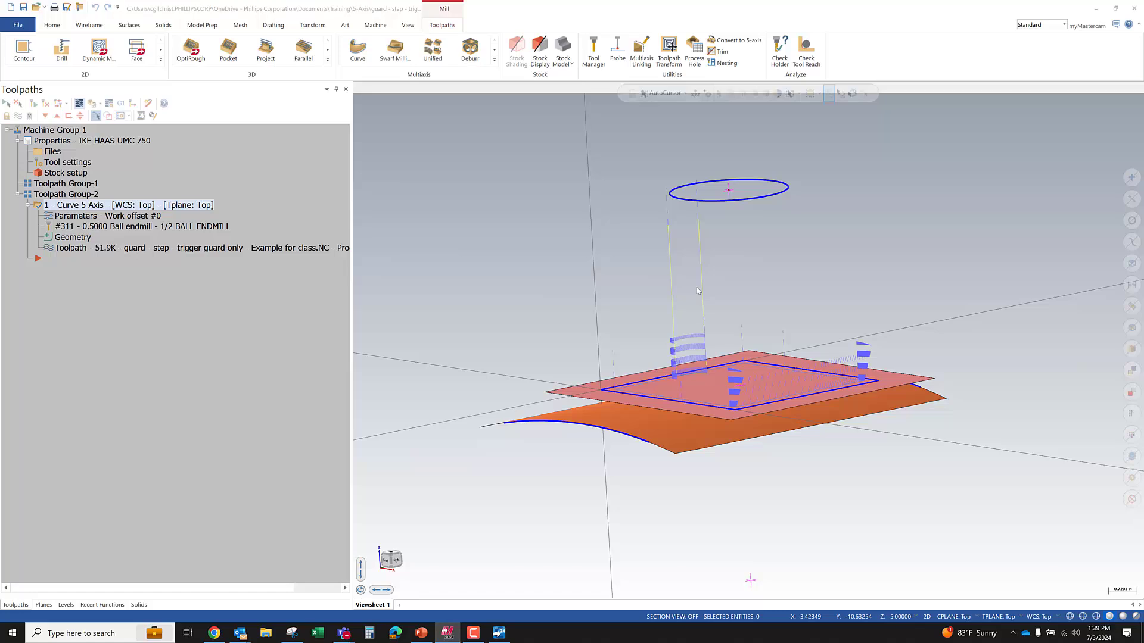
key("s")
key("s")
key("s")
key("s")
key("s")
key("s")
key("s")
key("s")
key("s")
key("s")
key("s")
key("s")
key("s")
key("s")
key("s")
key("s")
key("s")
key("s")
key("s")
key("s")
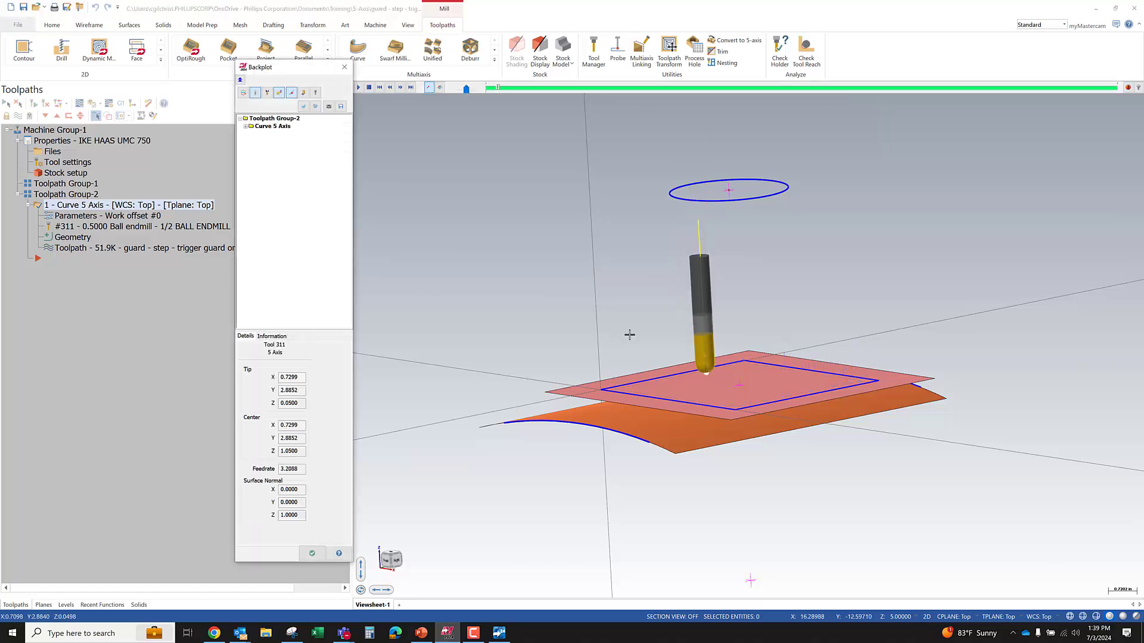
key("s")
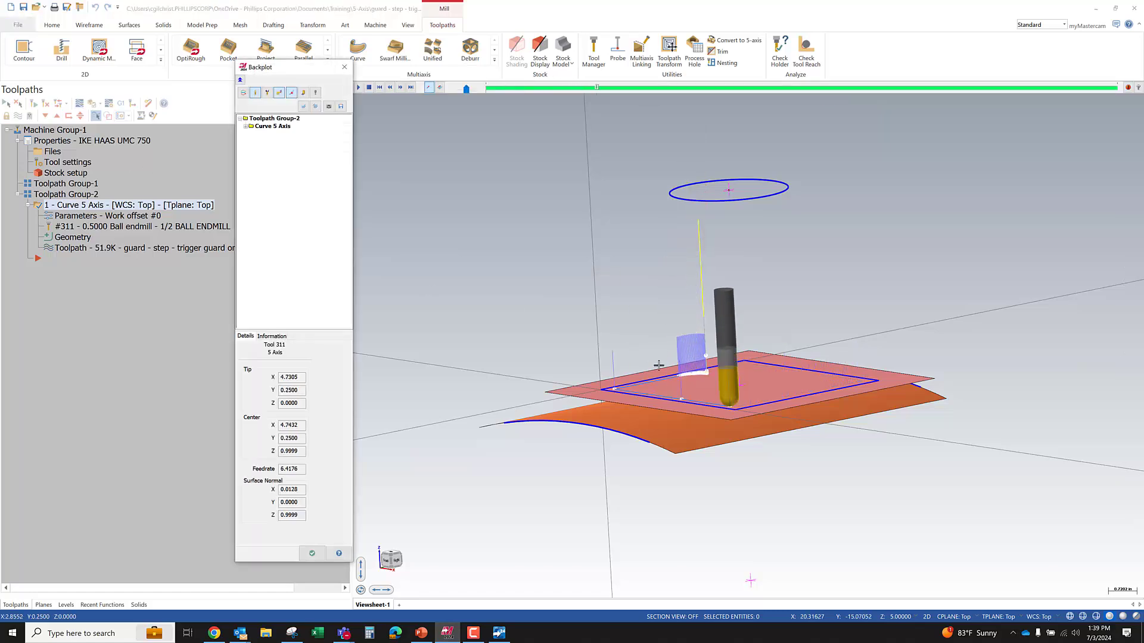
- Step the backplot forward around the corner and examine at close range how the tool tilts along the offset curve
scroll(654, 355, "up", 5)
middle_click_drag(654, 355, 678, 362)
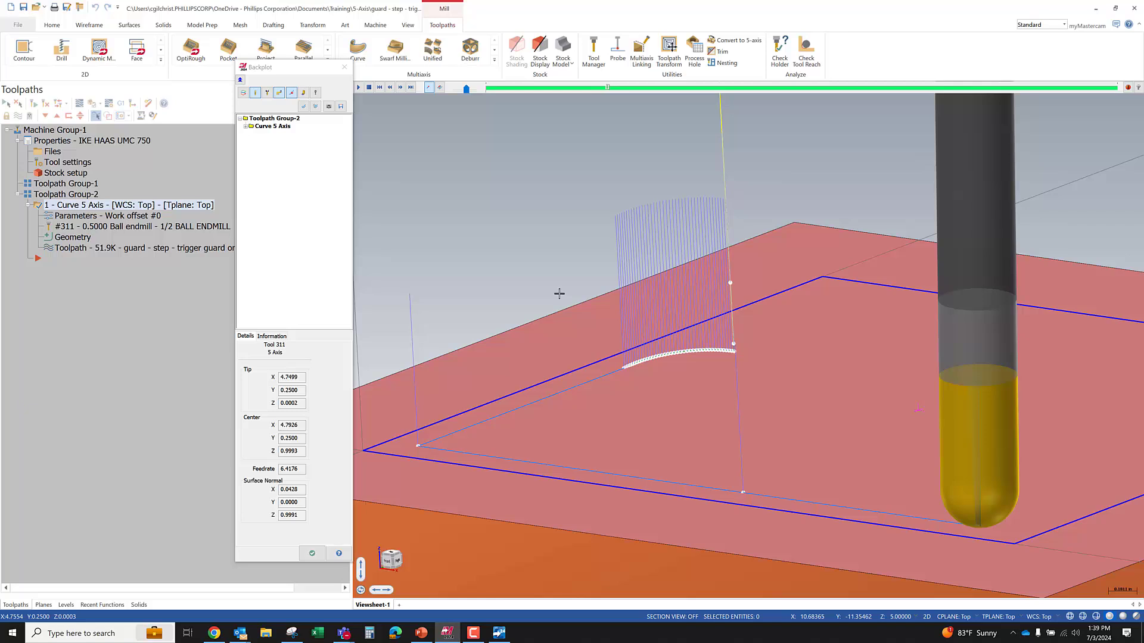
scroll(559, 293, "down", 3)
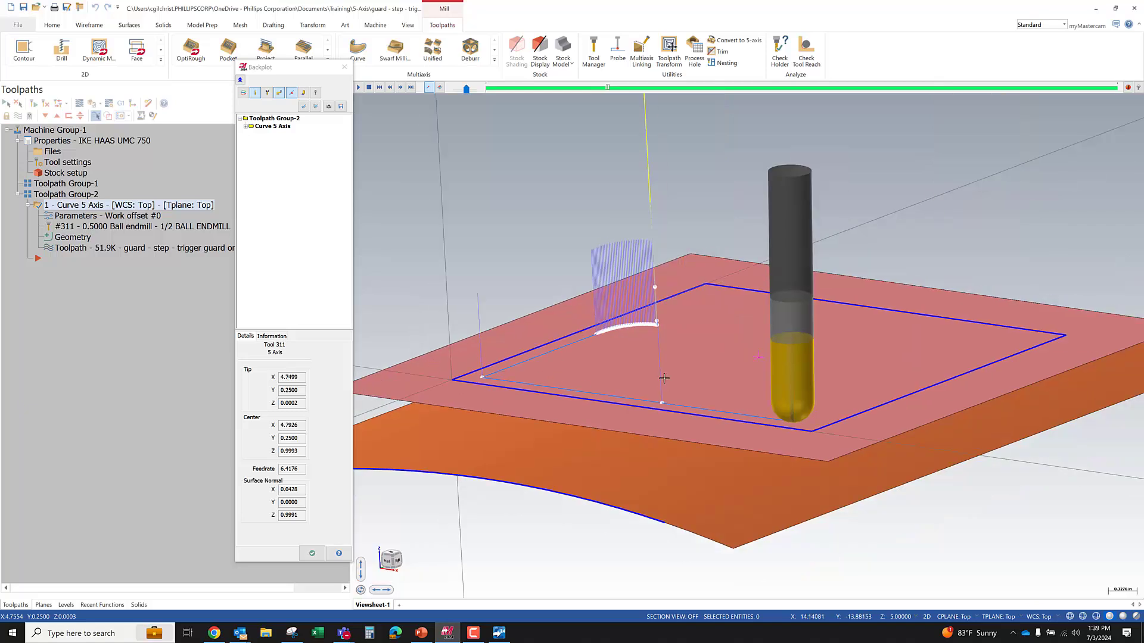
middle_click_drag(765, 397, 828, 392)
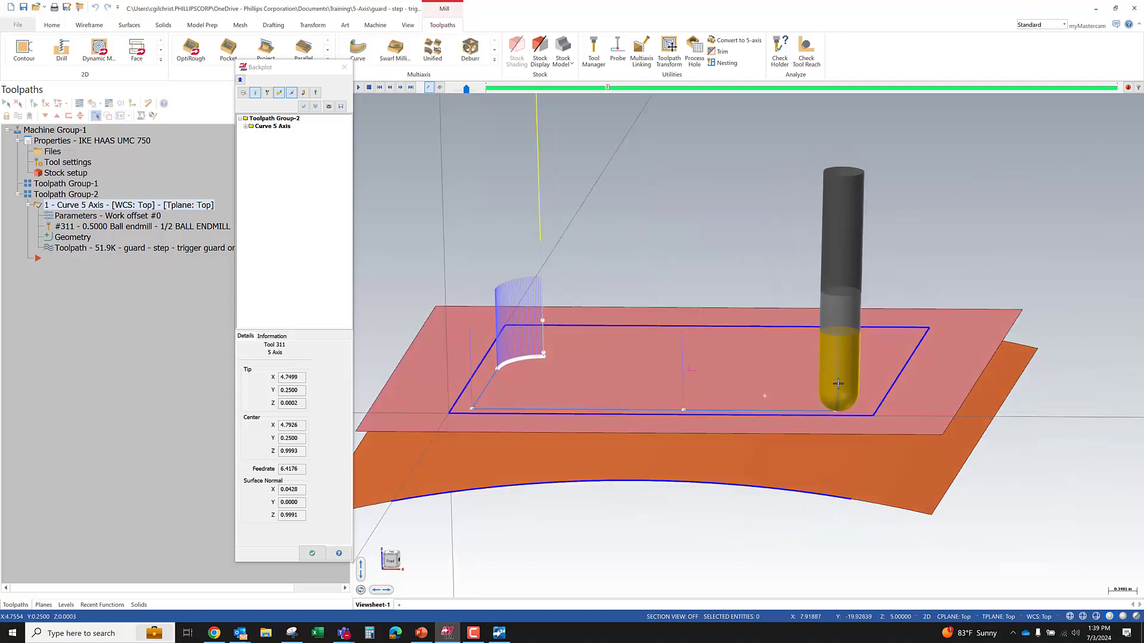
scroll(829, 392, "up", 5)
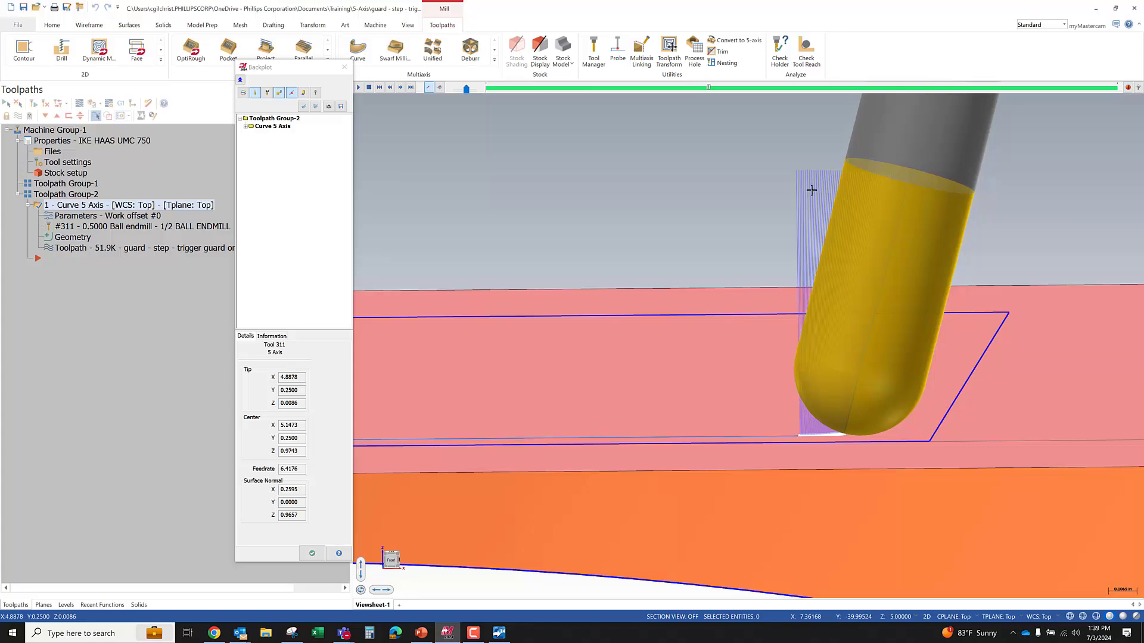
middle_click_drag(901, 325, 659, 387)
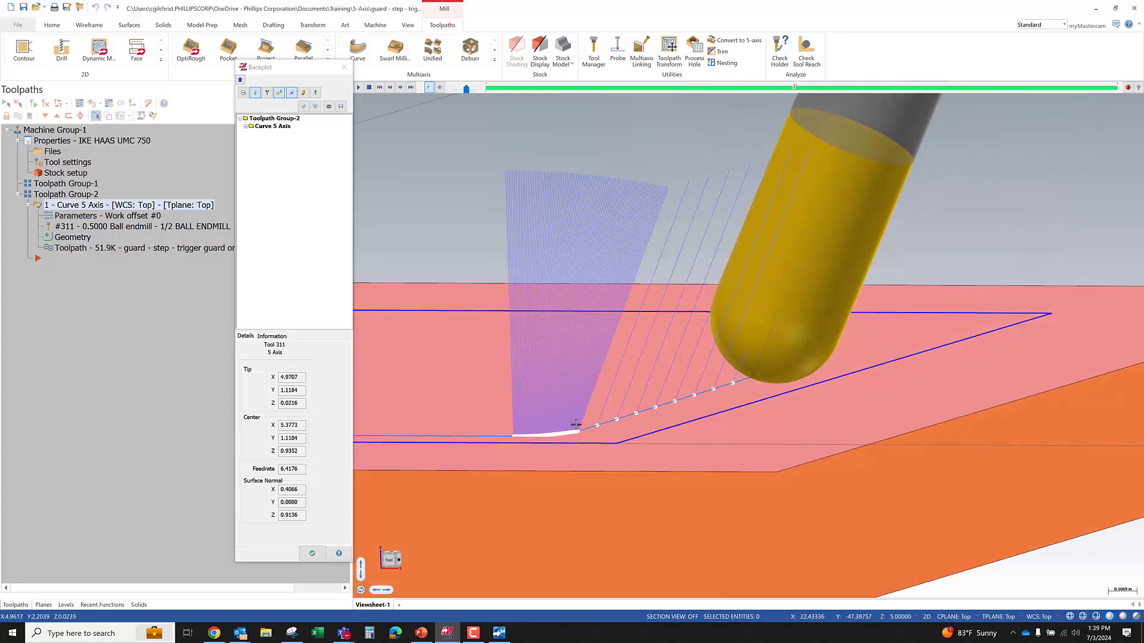
- Inspect the tilted tool and its vectors from several angles, and view them up close in the Back view
middle_click_drag(578, 219, 582, 279)
scroll(636, 156, "down", 6)
middle_click_drag(647, 232, 584, 151)
scroll(619, 317, "up", 5)
middle_click_drag(723, 230, 626, 243)
scroll(631, 247, "down", 6)
scroll(625, 243, "down", 1)
right_click(788, 176)
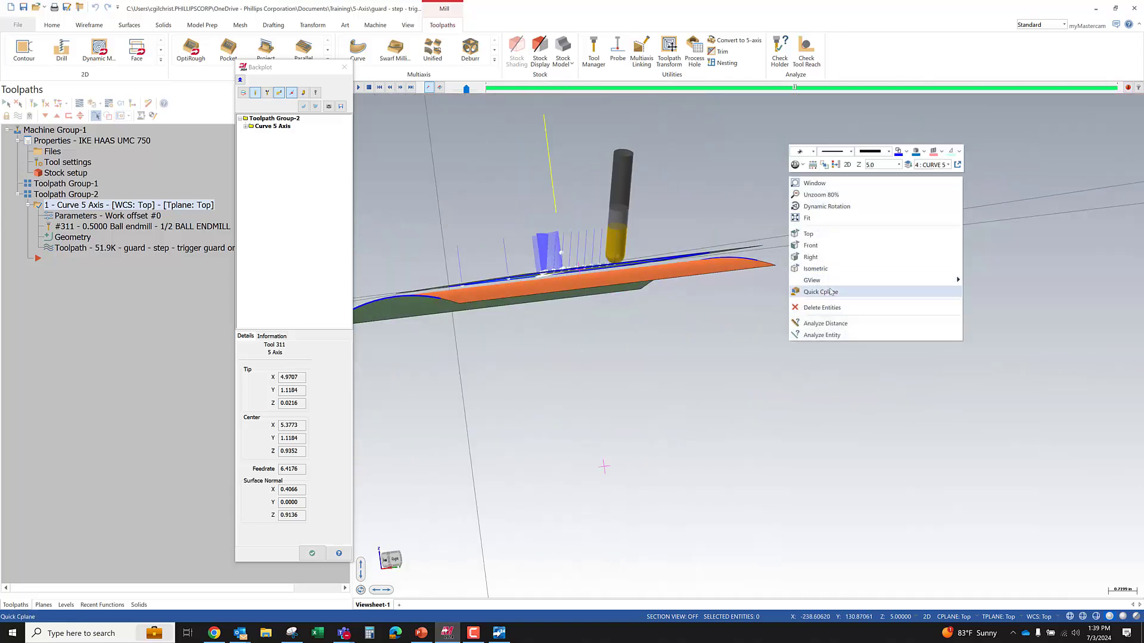
mouse_move(834, 280)
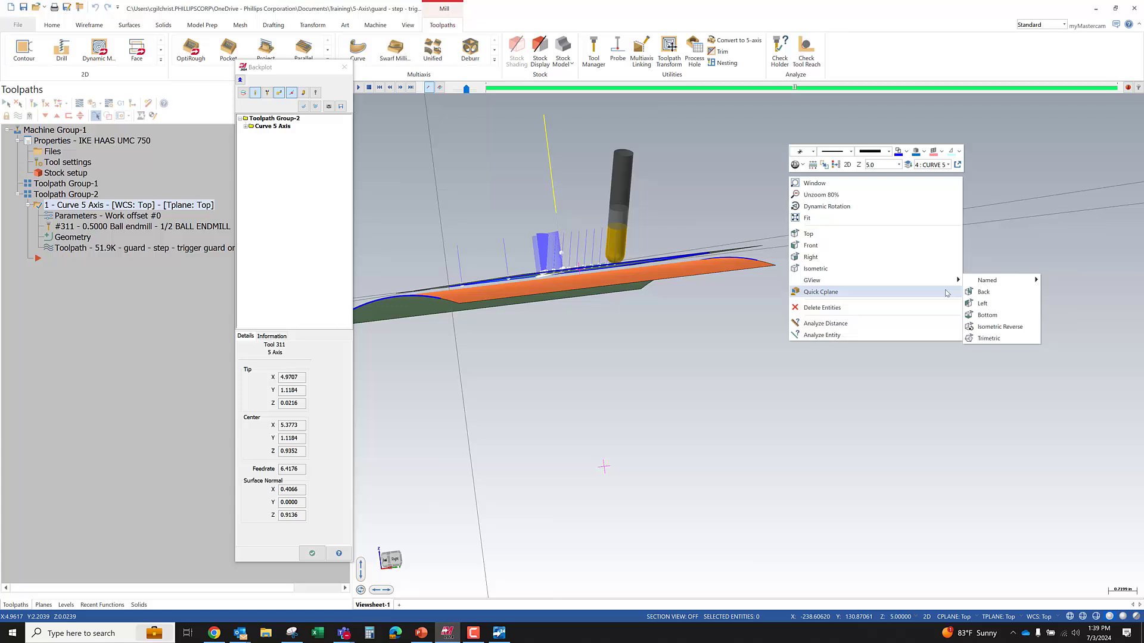
left_click(983, 294)
scroll(551, 351, "up", 5)
scroll(551, 346, "up", 2)
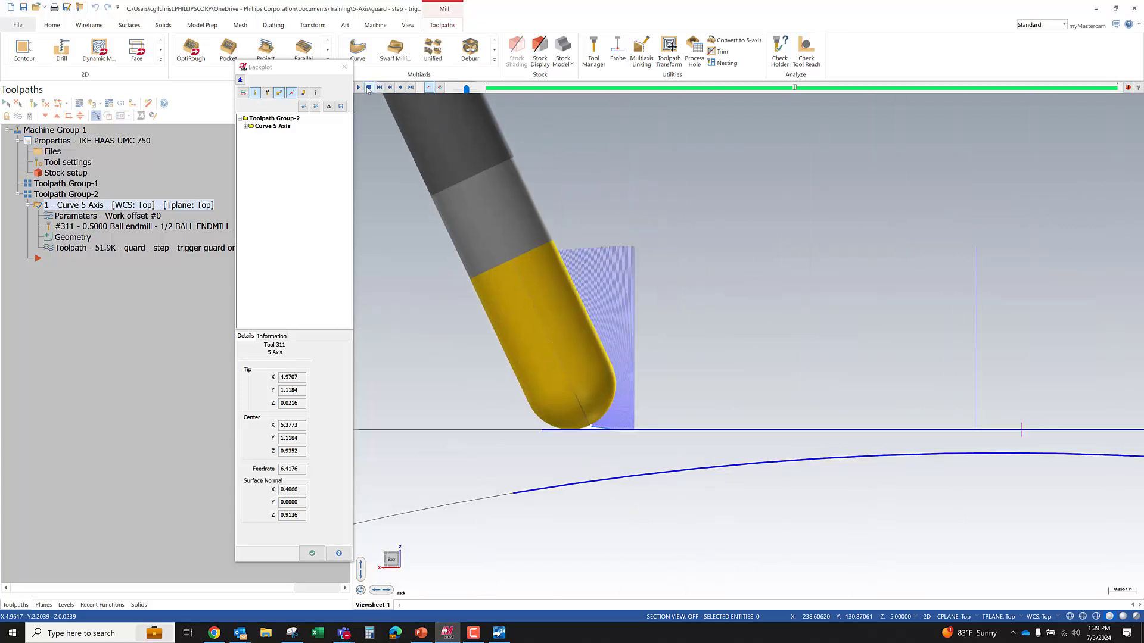
- Step the backplot backward through the corner to compare the tool's tilt and surface normal values at each position
key("b")
key("b")
key("b")
key("b")
key("b")
key("b")
key("b")
key("b")
key("b")
key("b")
key("b")
key("b")
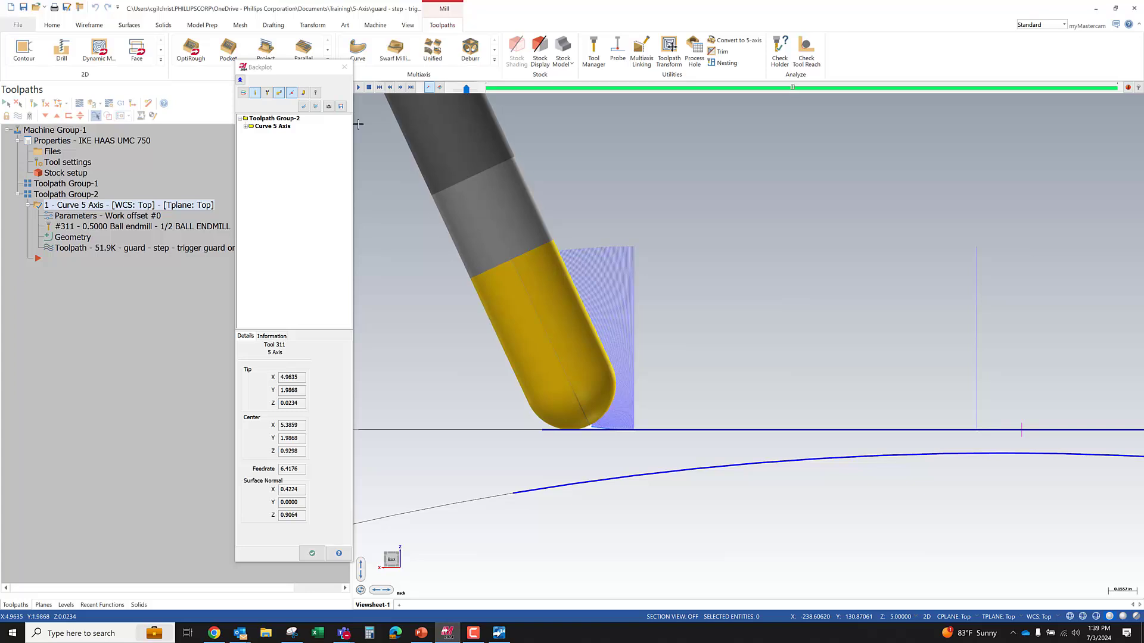
key("b")
key("b")
key("b")
key("b")
key("b")
key("b")
key("b")
key("b")
key("b")
key("b")
key("b")
key("b")
key("b")
key("b")
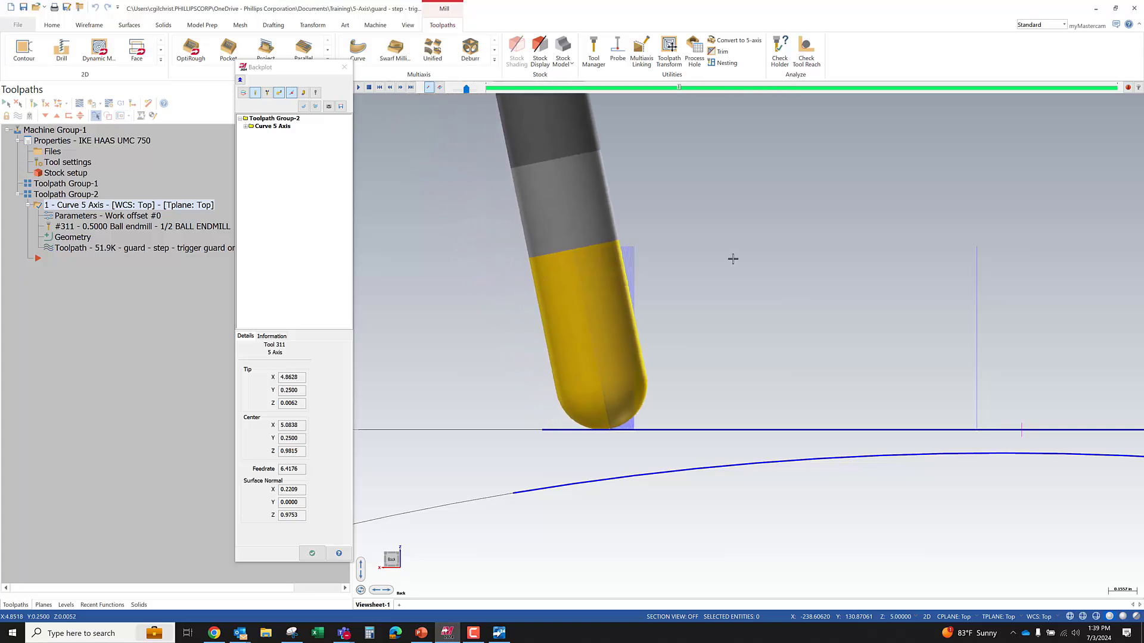
key("b")
key("b")
key("b")
key("b")
key("b")
key("b")
key("b")
key("b")
key("b")
key("b")
key("b")
key("b")
key("b")
key("b")
key("b")
key("b")
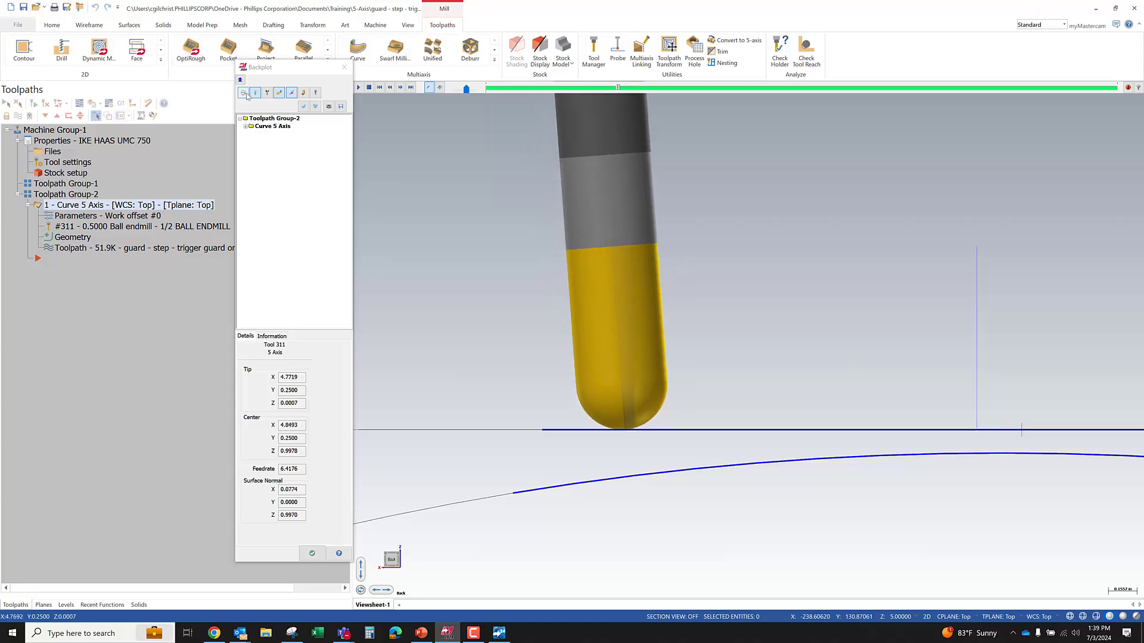
- Lower the opacity of the active tools in the backplot options to make the tool more transparent
left_click(336, 106)
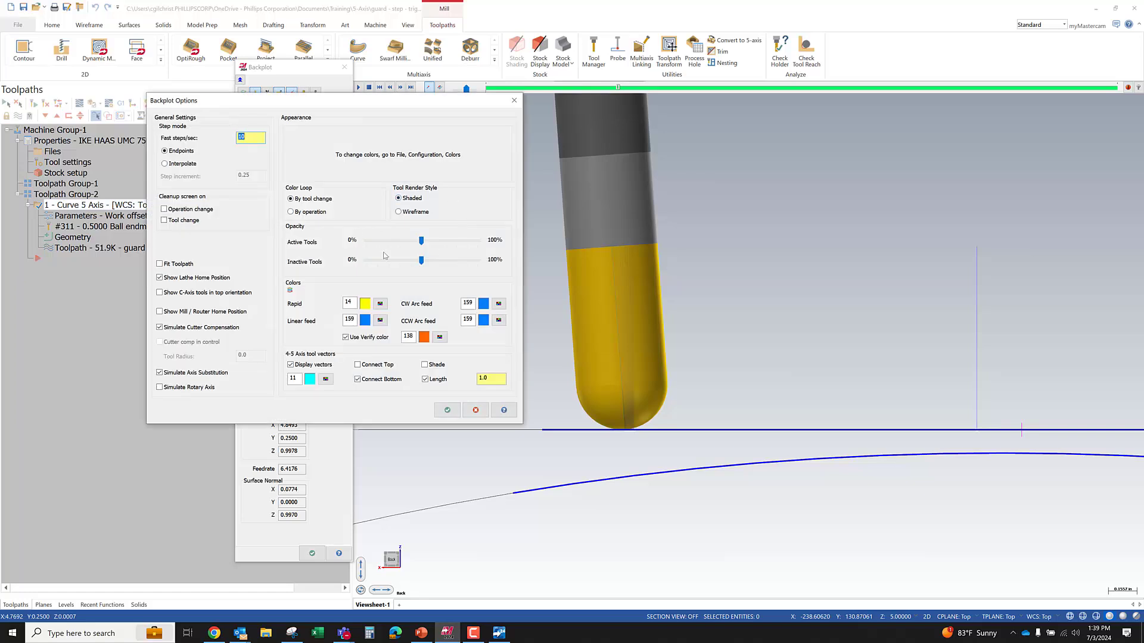
left_click_drag(421, 241, 388, 244)
left_click(447, 410)
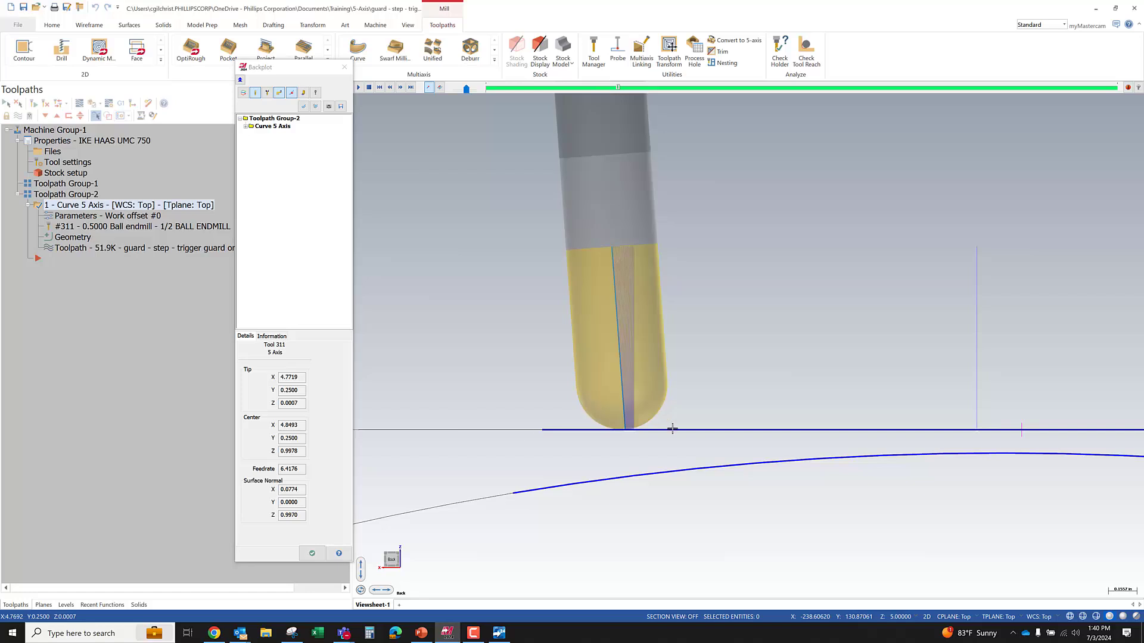
- Step the backplot forward through the corner with the transparent tool, and restore the Back view to check its tilt
scroll(630, 377, "up", 2)
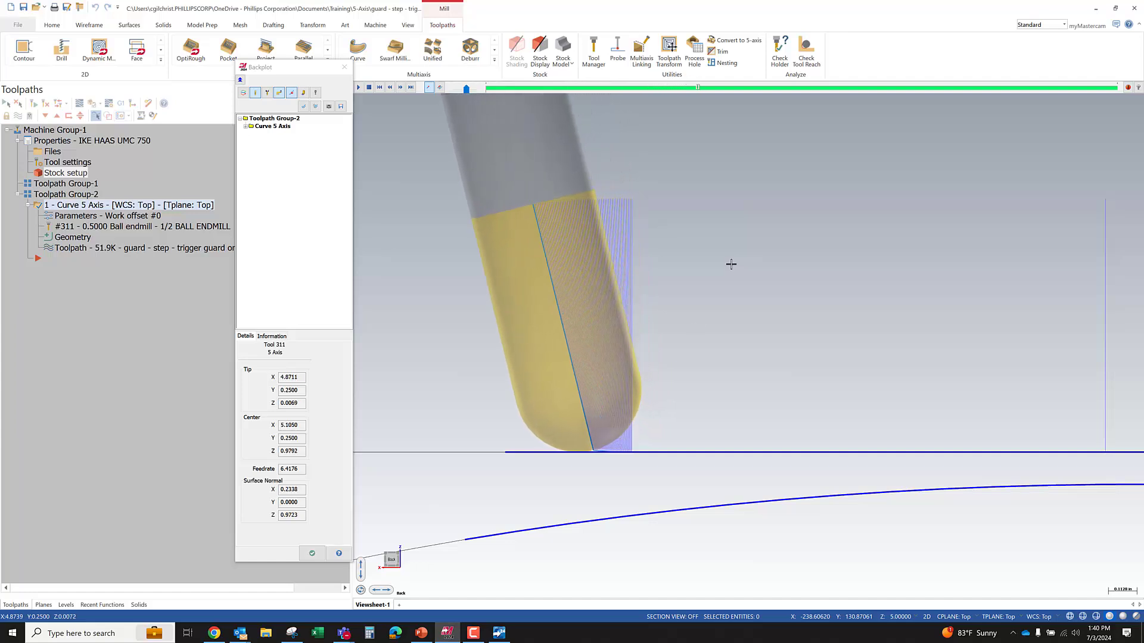
scroll(689, 332, "down", 2)
scroll(727, 371, "down", 1)
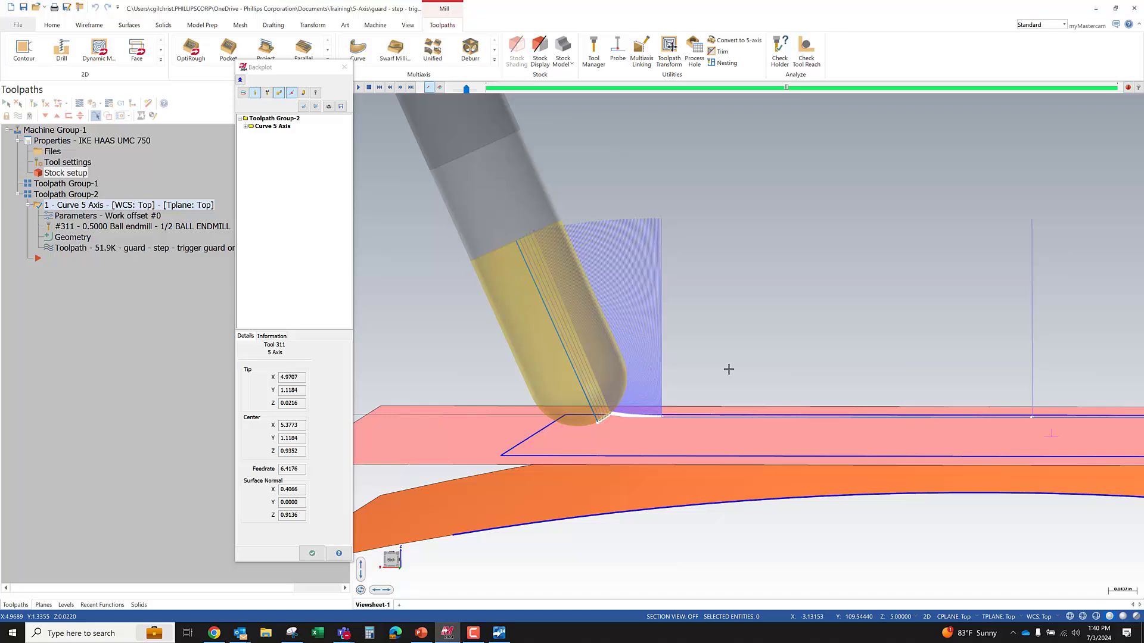
right_click(718, 265)
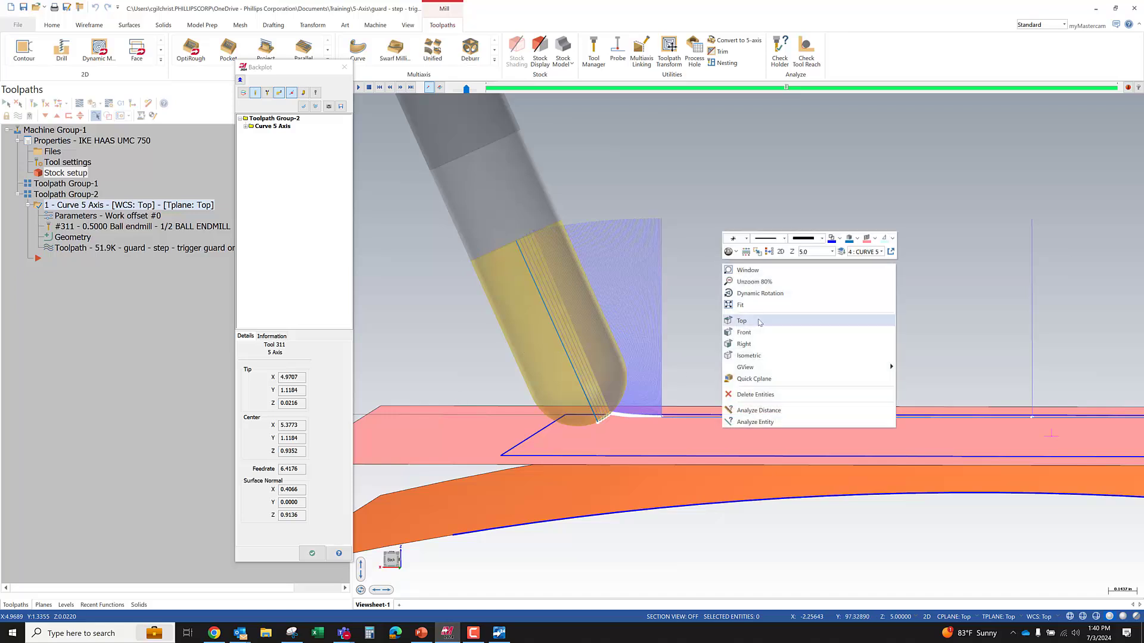
mouse_move(771, 367)
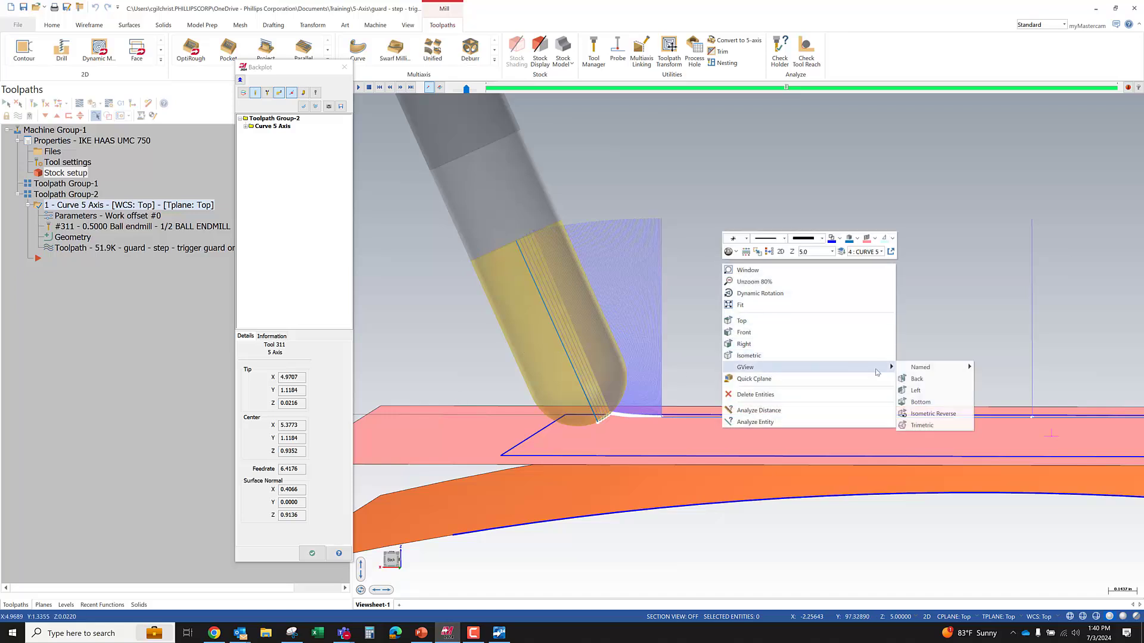
left_click(919, 391)
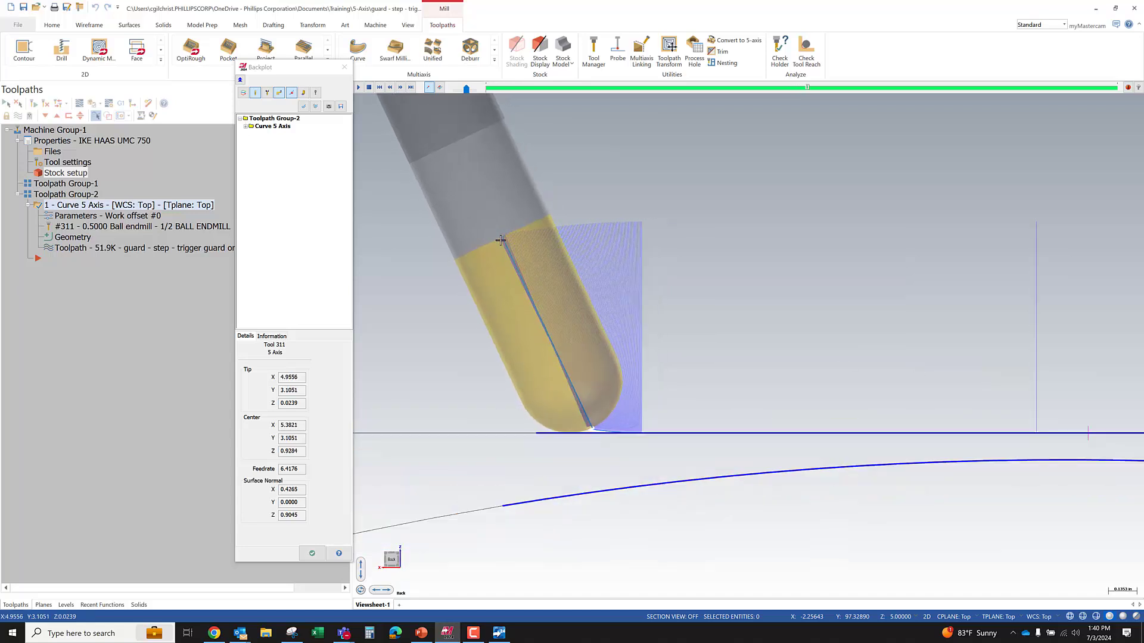
- Step through the rest of the toolpath, examining the vector spacing along the tilted edge, and close the backplot
mouse_move(476, 326)
middle_mouse_down()
mouse_move(500, 330)
mouse_move(474, 224)
middle_mouse_up()
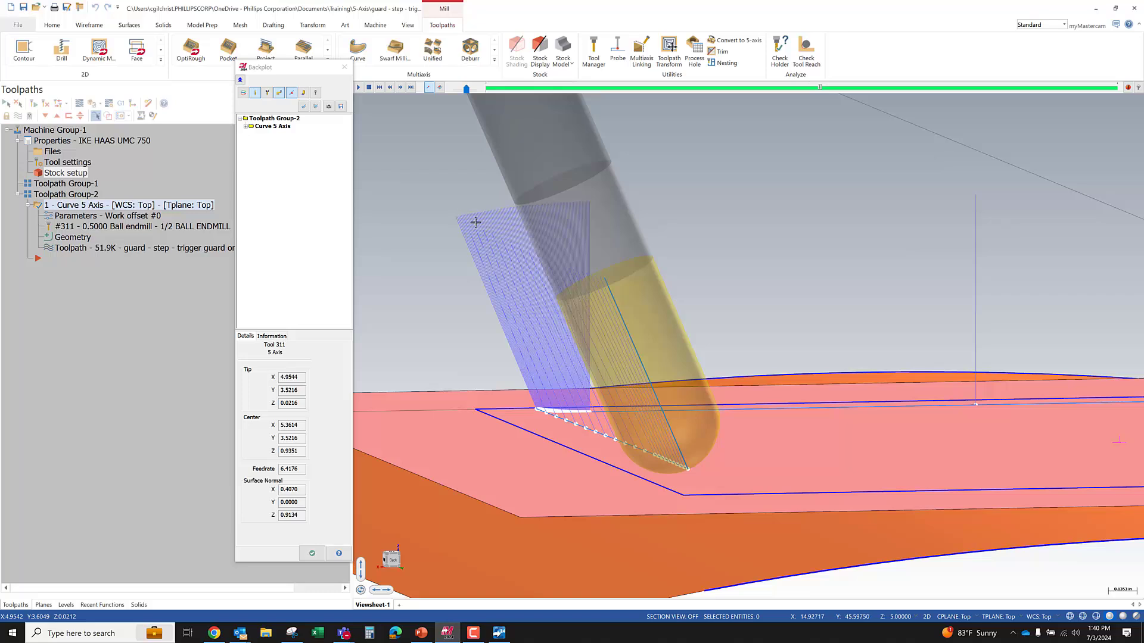
scroll(476, 241, "down", 5)
mouse_move(476, 242)
middle_mouse_down()
mouse_move(636, 248)
mouse_move(683, 316)
middle_mouse_up()
scroll(577, 274, "down", 3)
scroll(624, 372, "up", 3)
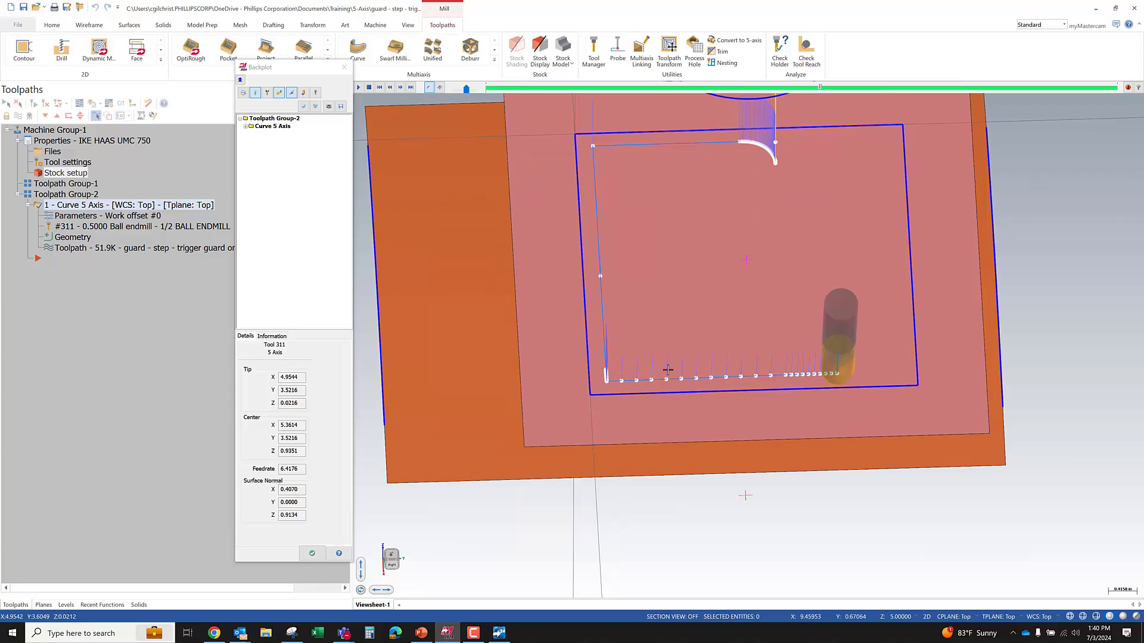
middle_click_drag(786, 364, 777, 391)
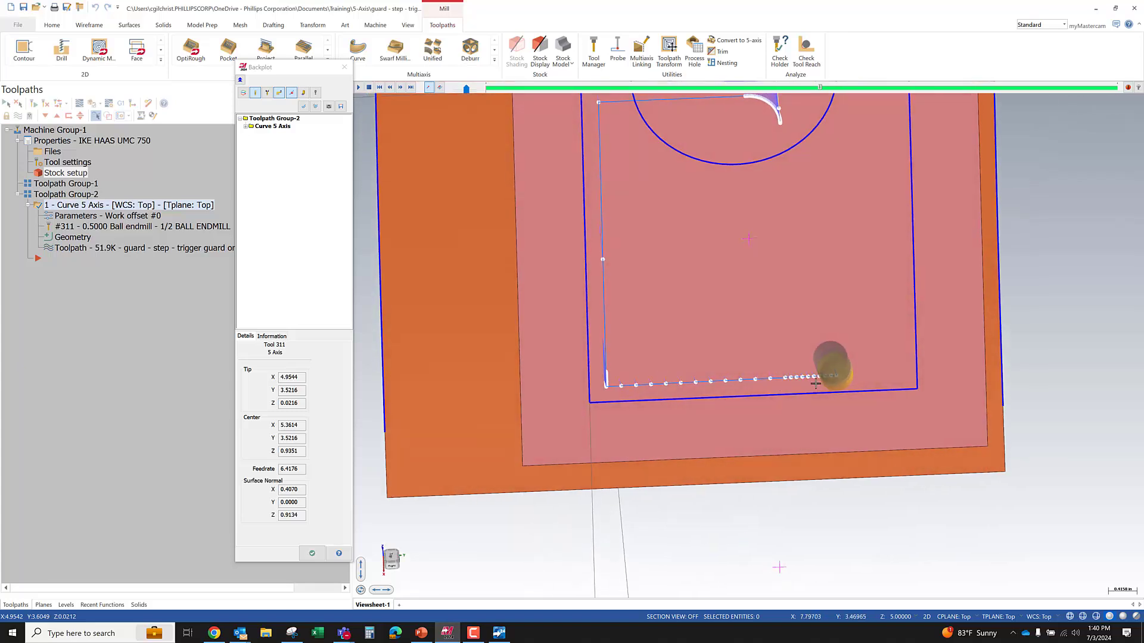
middle_click_drag(762, 388, 1011, 268)
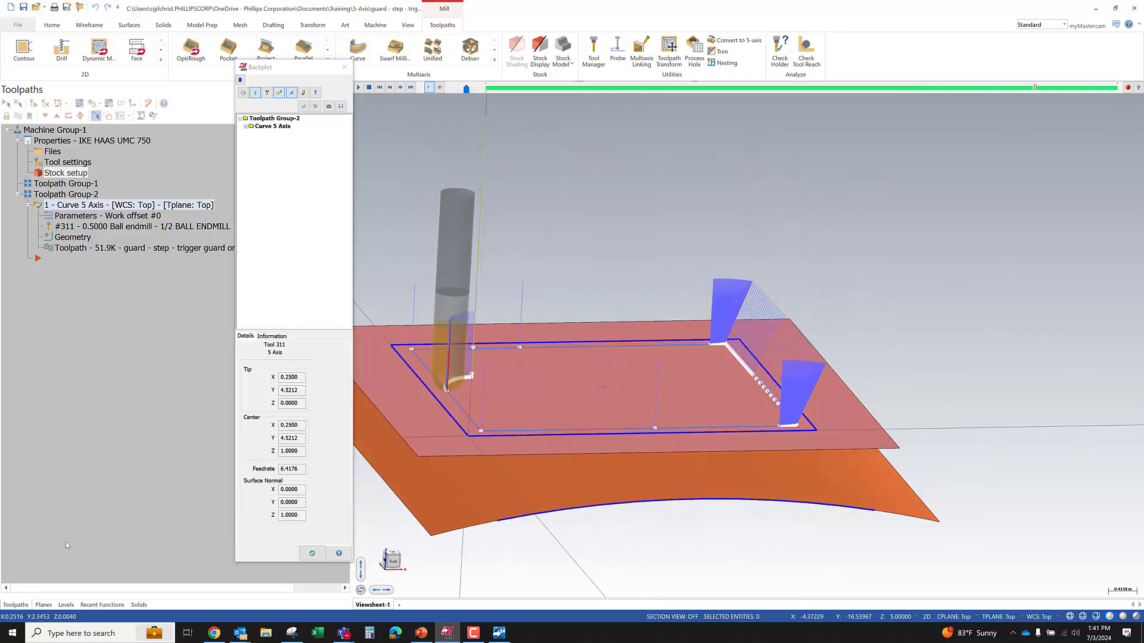
left_click(315, 554)
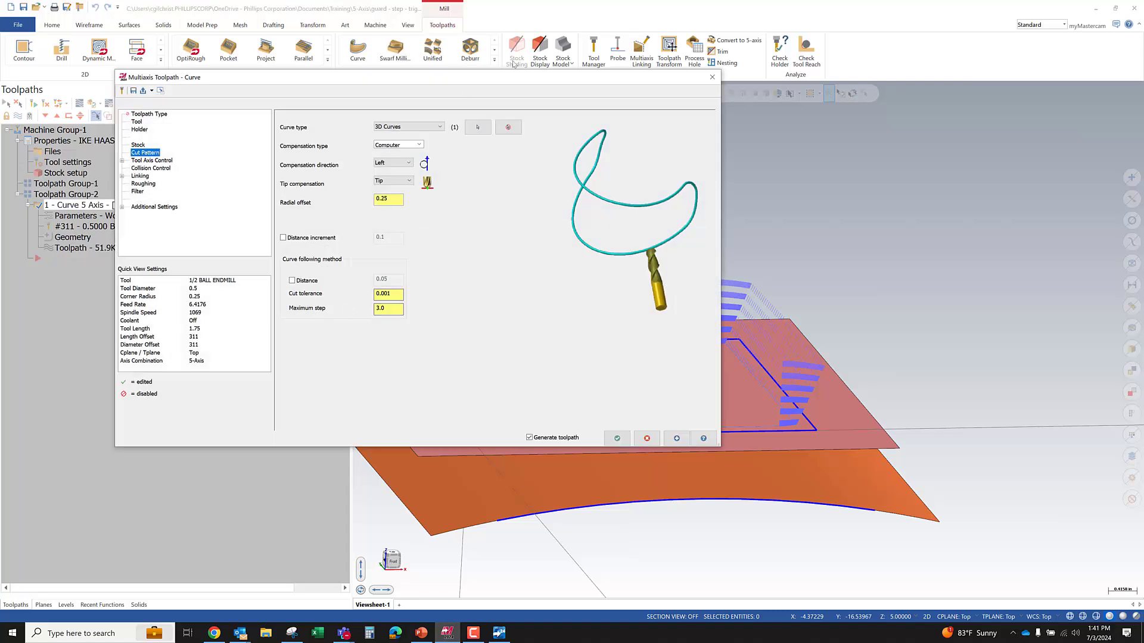
- Set the maximum step to 0.1 in the Curve toolpath's Cut Pattern parameters and apply it to regenerate the toolpath
left_click_drag(523, 78, 378, 77)
scroll(652, 406, "down", 4)
middle_click_drag(651, 406, 829, 372)
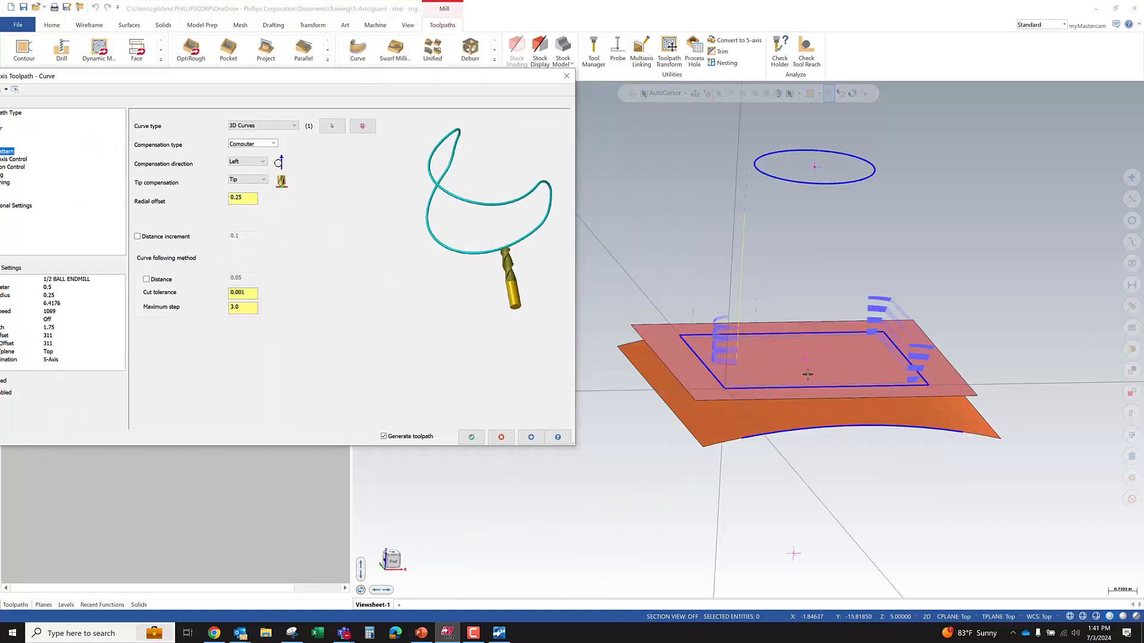
scroll(829, 372, "up", 5)
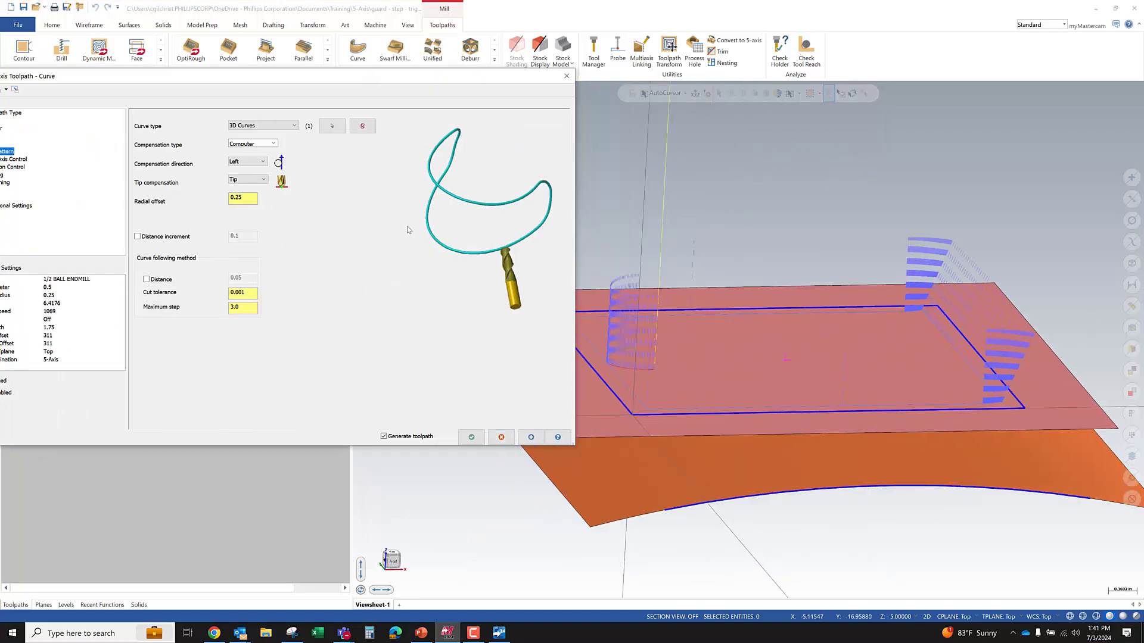
left_click_drag(363, 83, 403, 88)
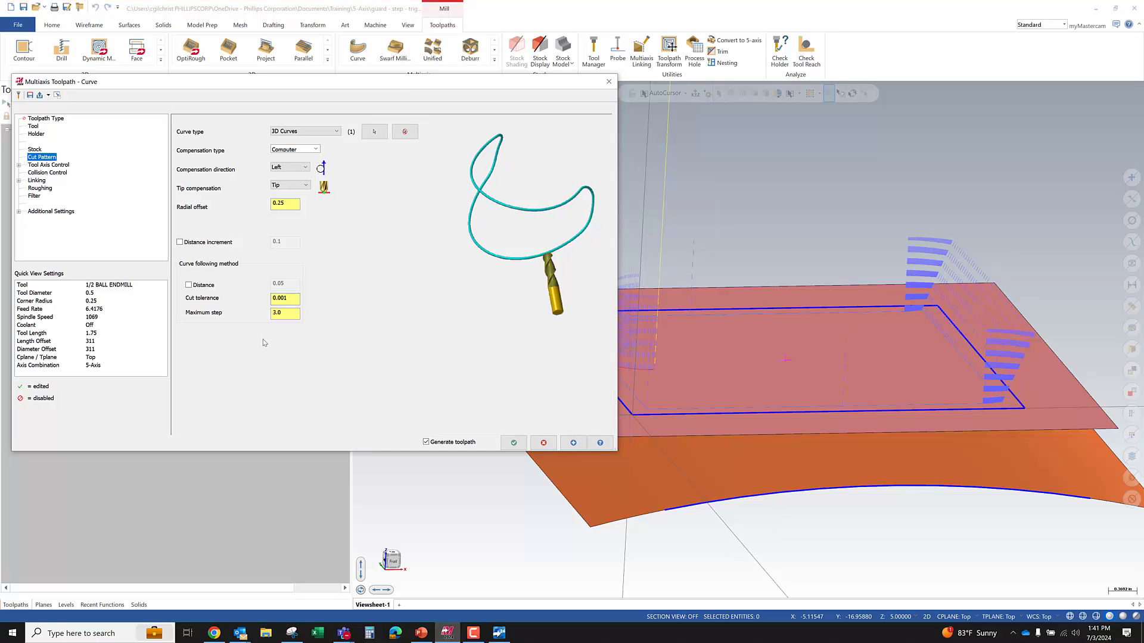
double_click(273, 313)
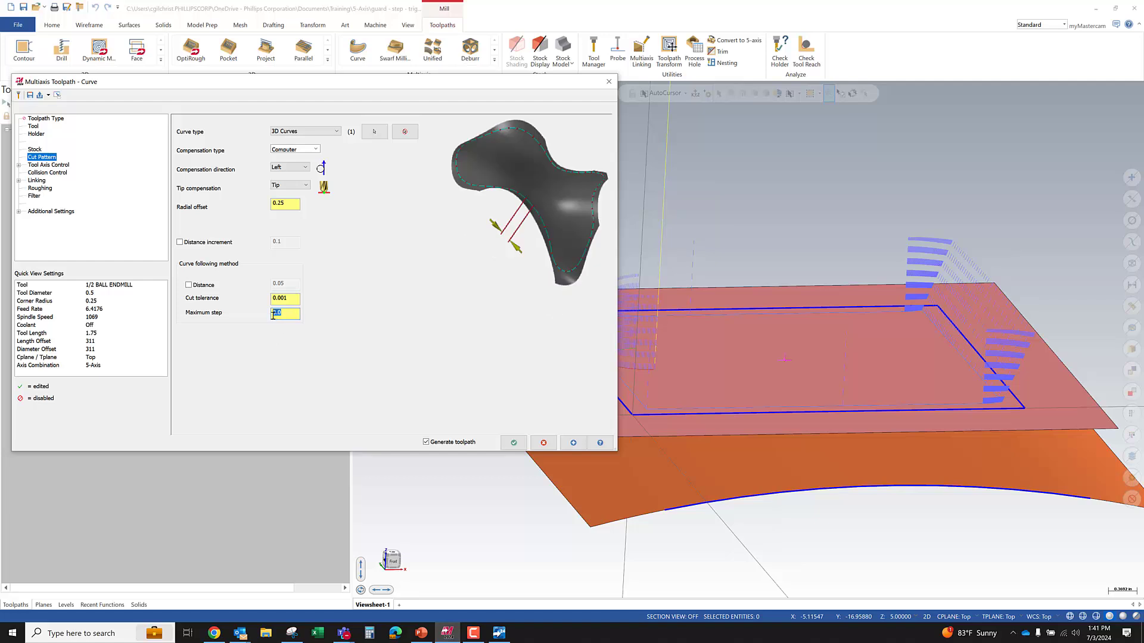
type(".1")
left_click(574, 443)
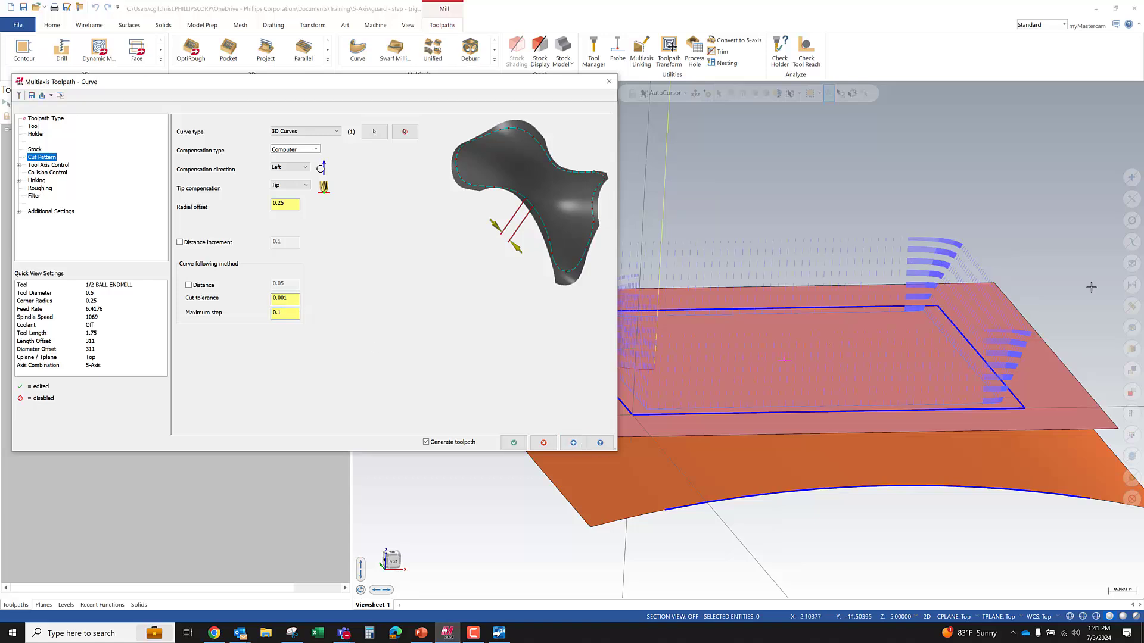
- Examine the spacing of the tool vectors along the rectangle's edges in the regenerated toolpath
middle_click_drag(895, 367, 825, 384)
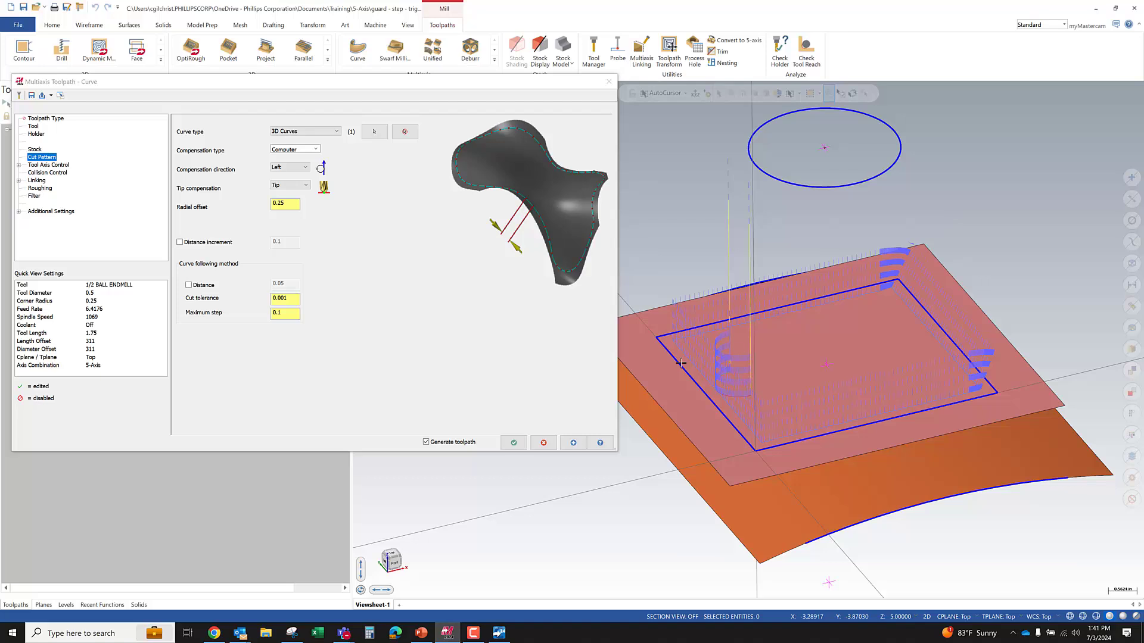
left_click_drag(250, 80, 272, 91)
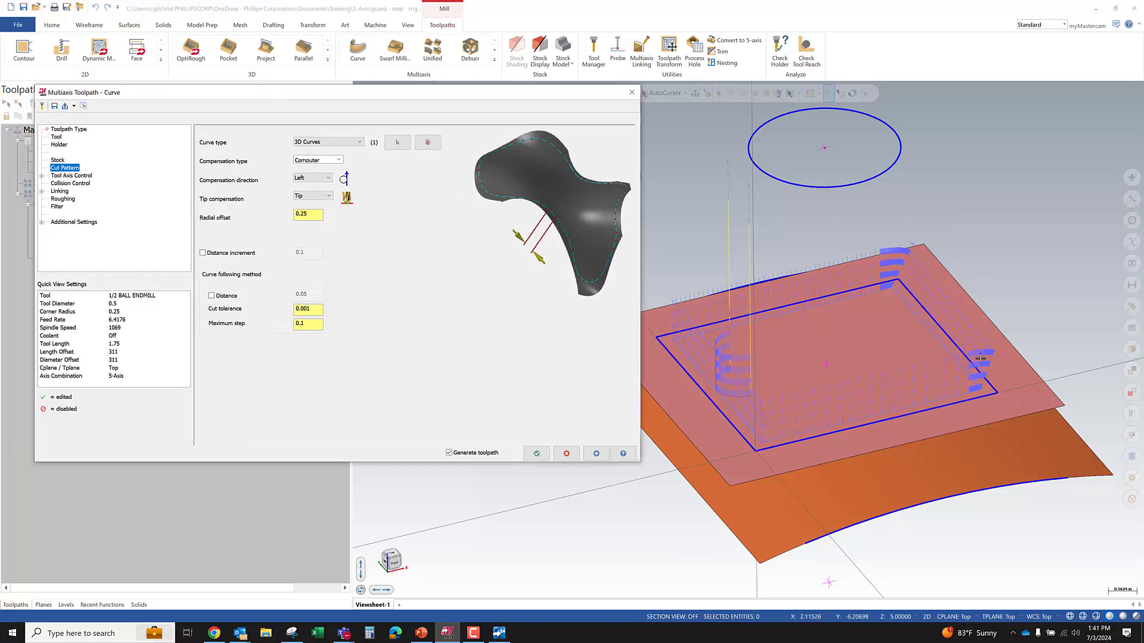
middle_click_drag(980, 358, 797, 397)
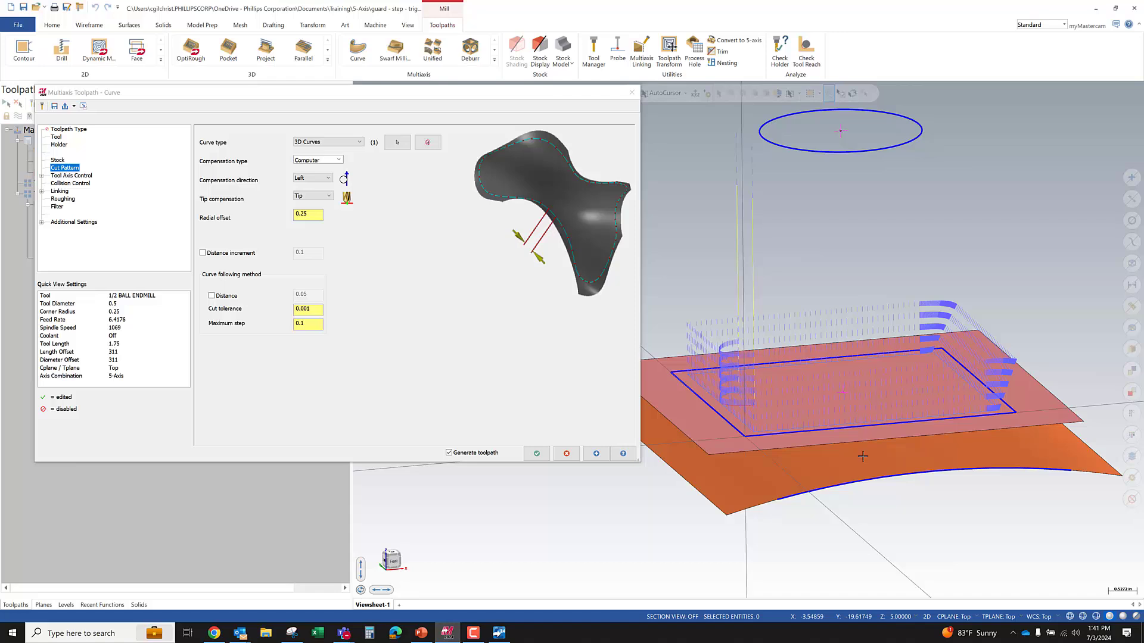
left_click(446, 633)
left_click(451, 636)
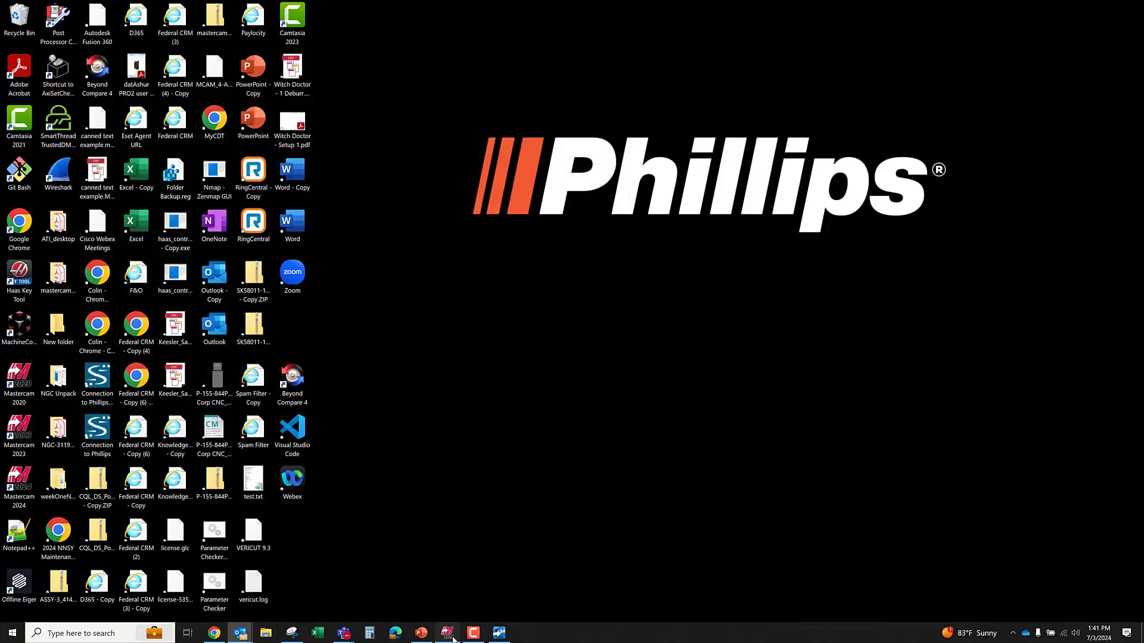
- Post the regenerated Curve 5 Axis toolpath from Mastercam and reload the NC file in Code Expert
left_click(565, 454)
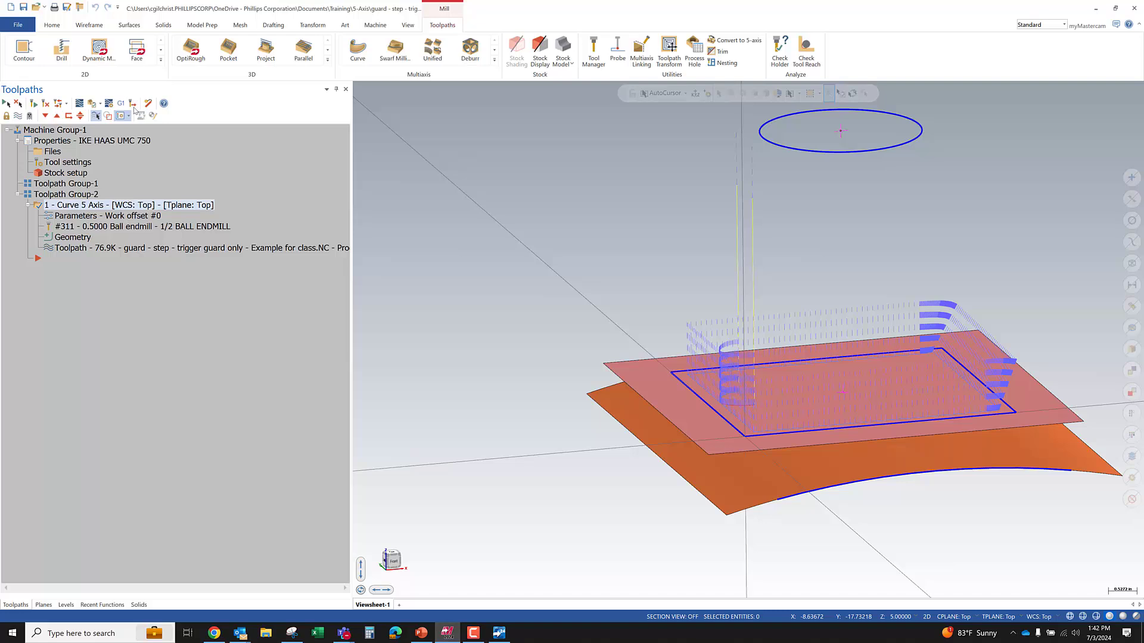
left_click(121, 105)
left_click(468, 346)
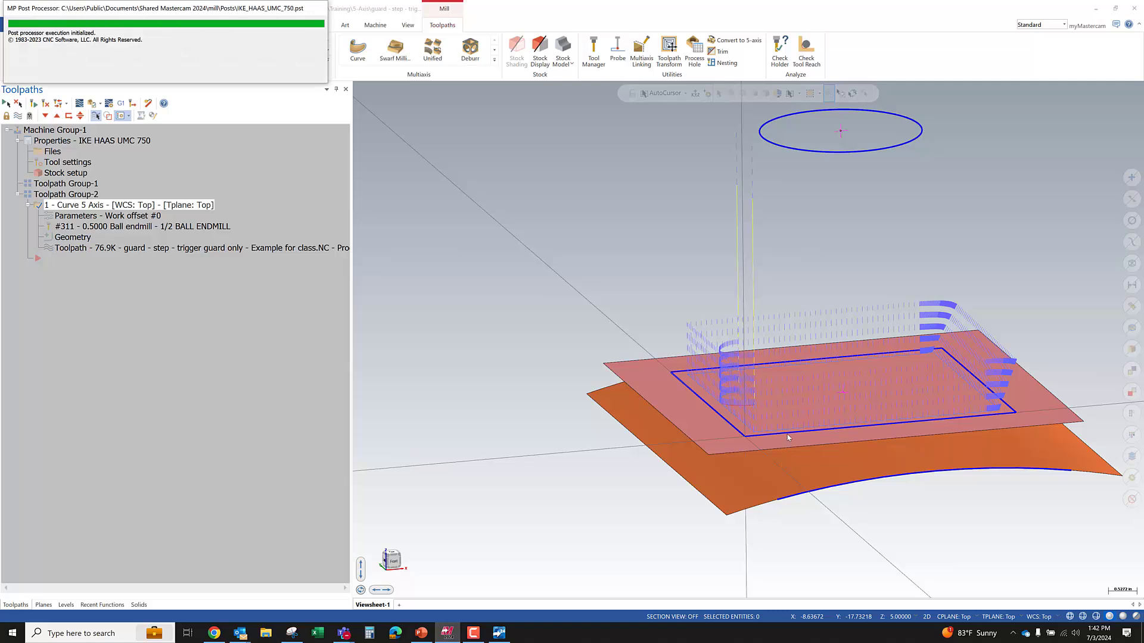
left_click(504, 635)
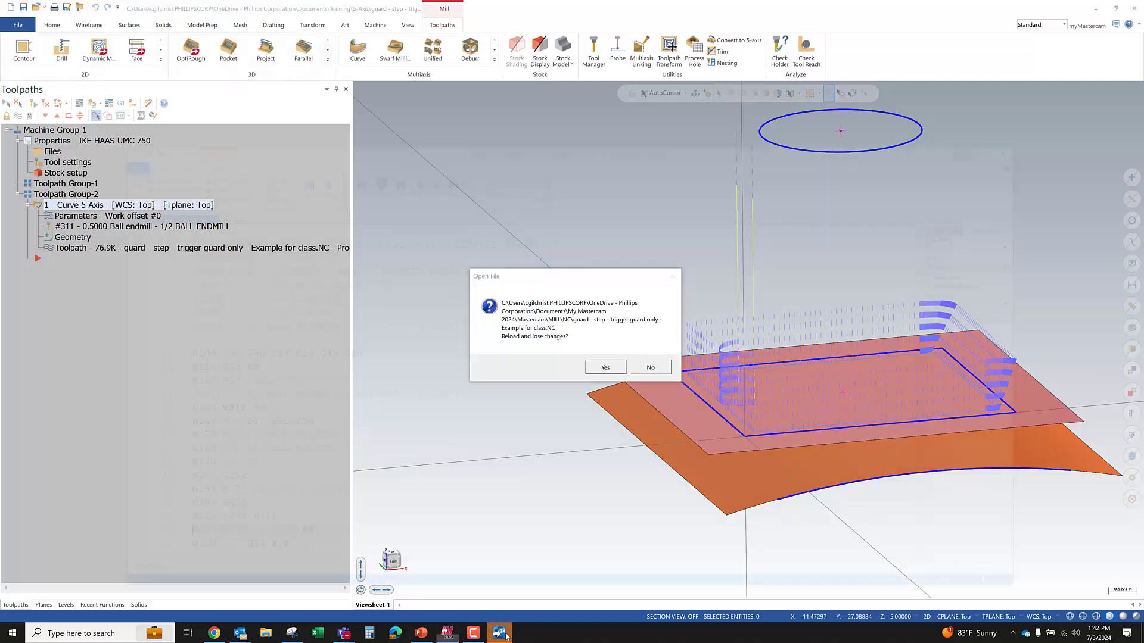
left_click(605, 368)
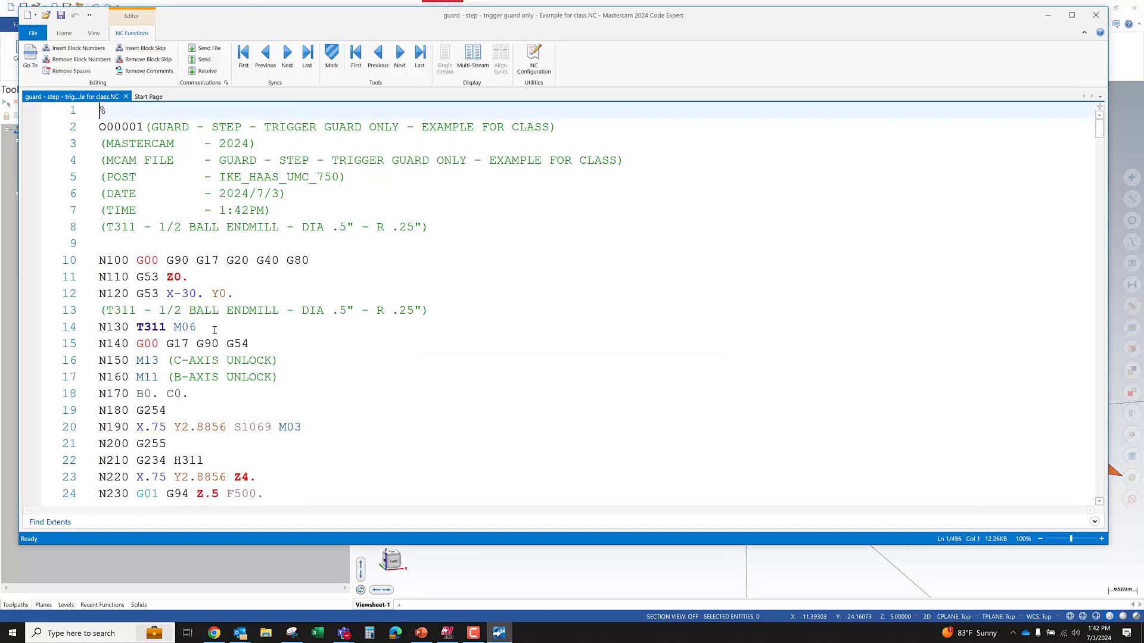
- Examine the entry arc's XYZ coordinates in the NC code and the closely spaced moves along the straight edges
scroll(178, 344, "down", 8)
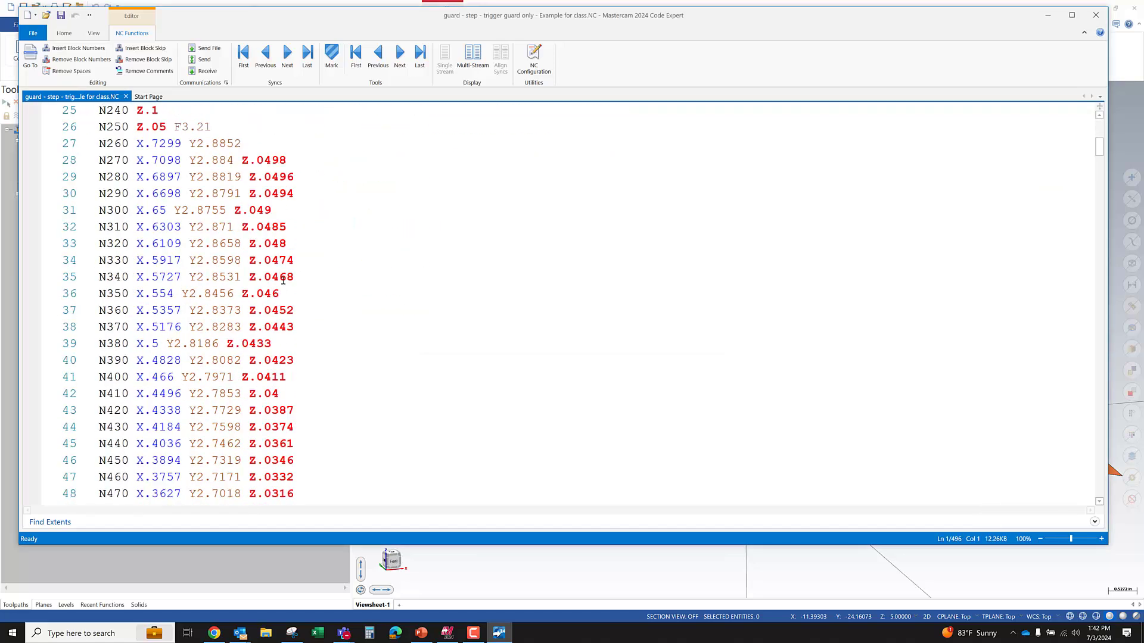
scroll(269, 300, "down", 7)
left_click_drag(287, 410, 294, 247)
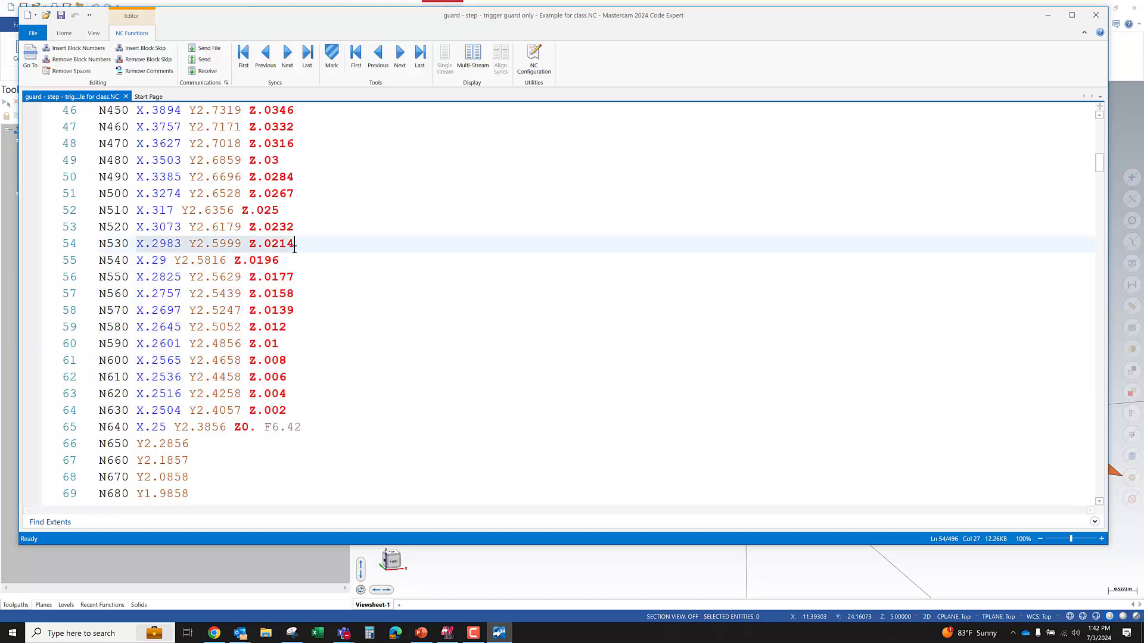
left_click_drag(137, 263, 284, 263)
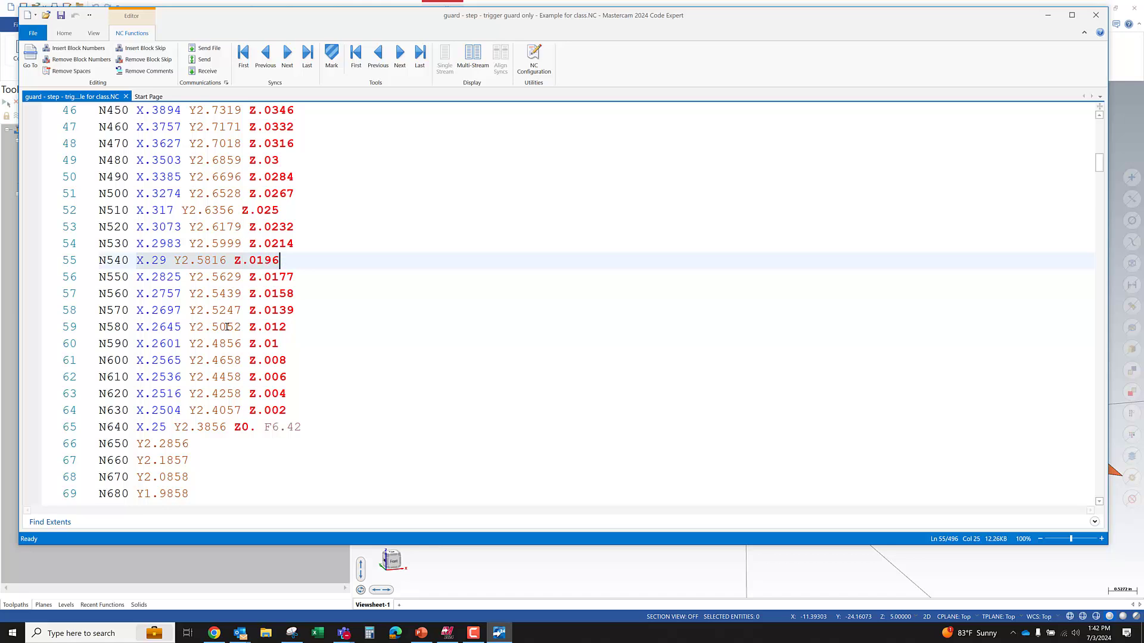
scroll(230, 331, "down", 1)
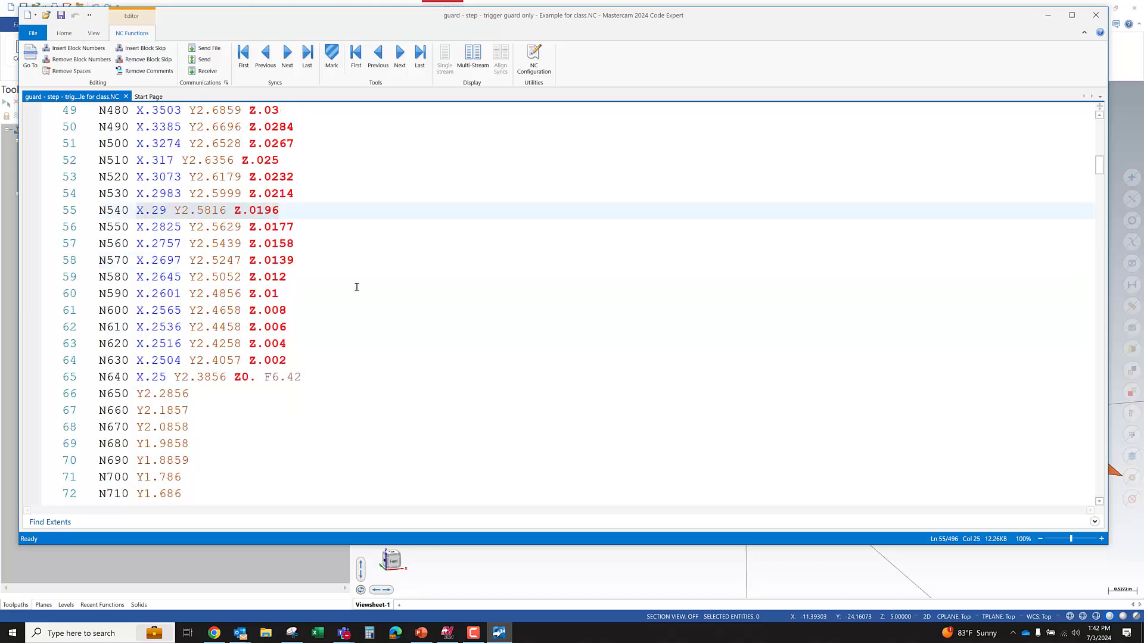
scroll(356, 287, "down", 4)
left_click_drag(141, 193, 238, 372)
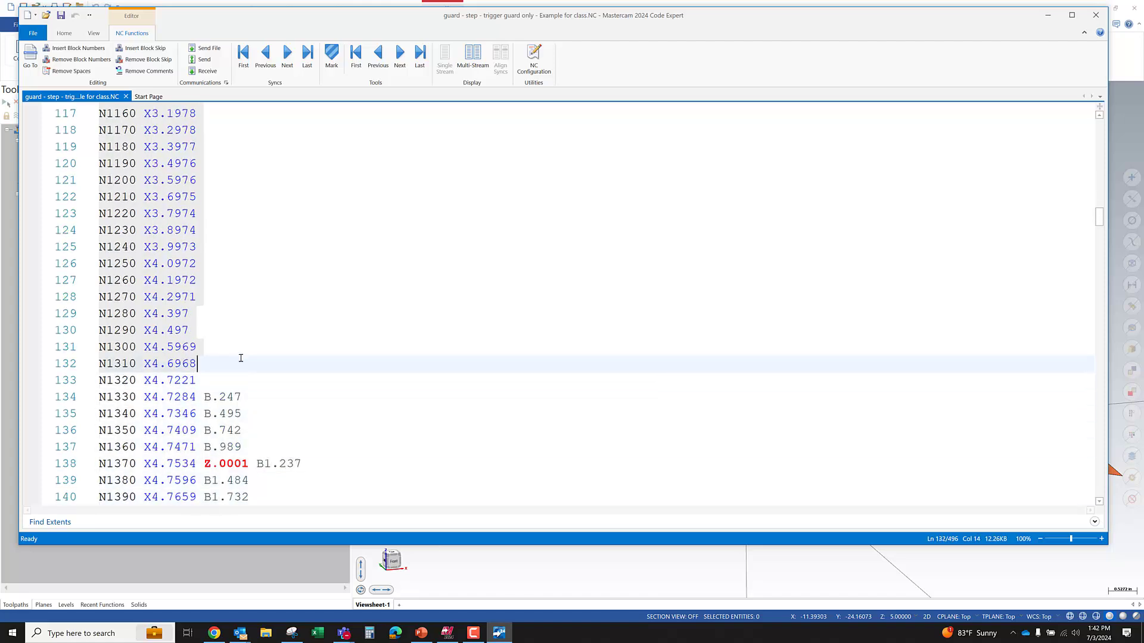
- Try deleting the straight-edge moves from N660 through N1310, and undo the deletion
scroll(226, 239, "up", 20)
left_click(192, 398)
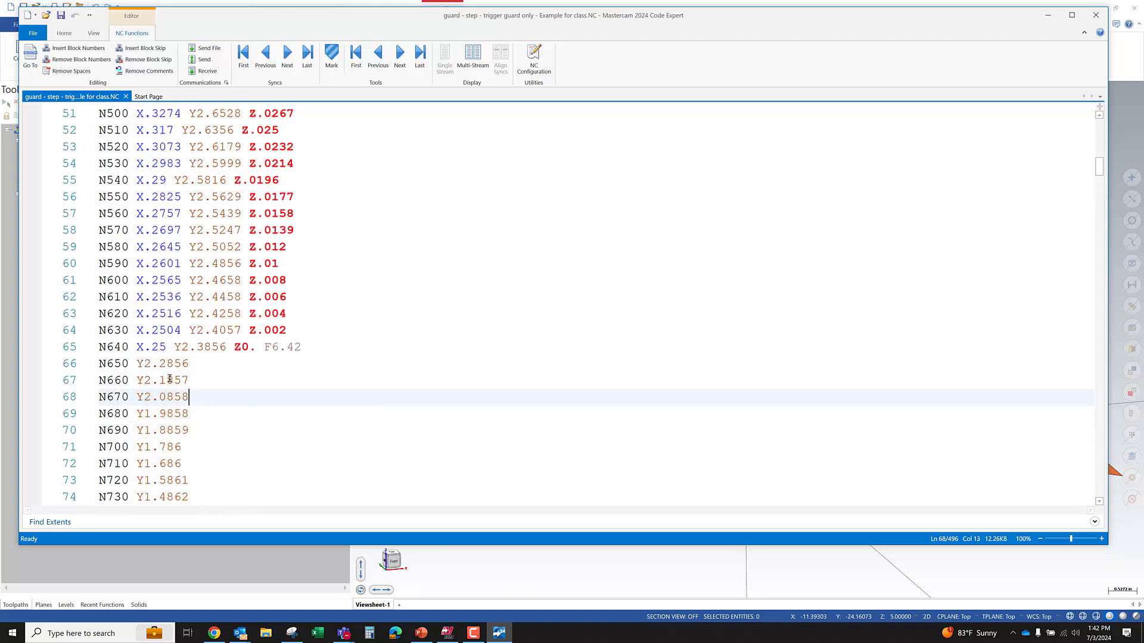
left_click_drag(138, 379, 230, 308)
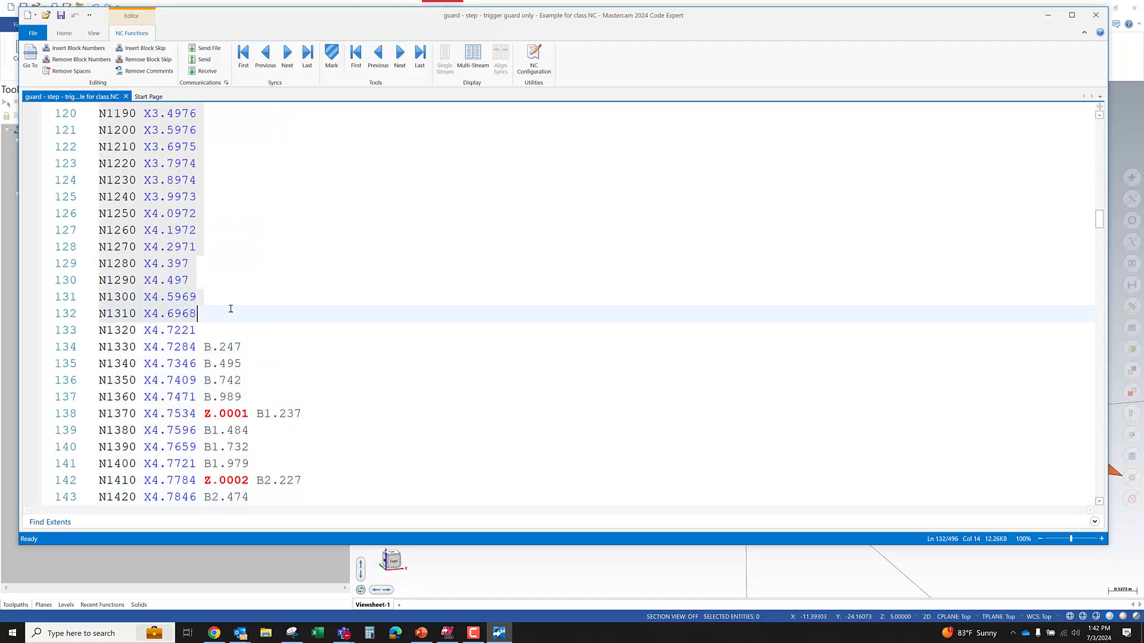
key("Delete")
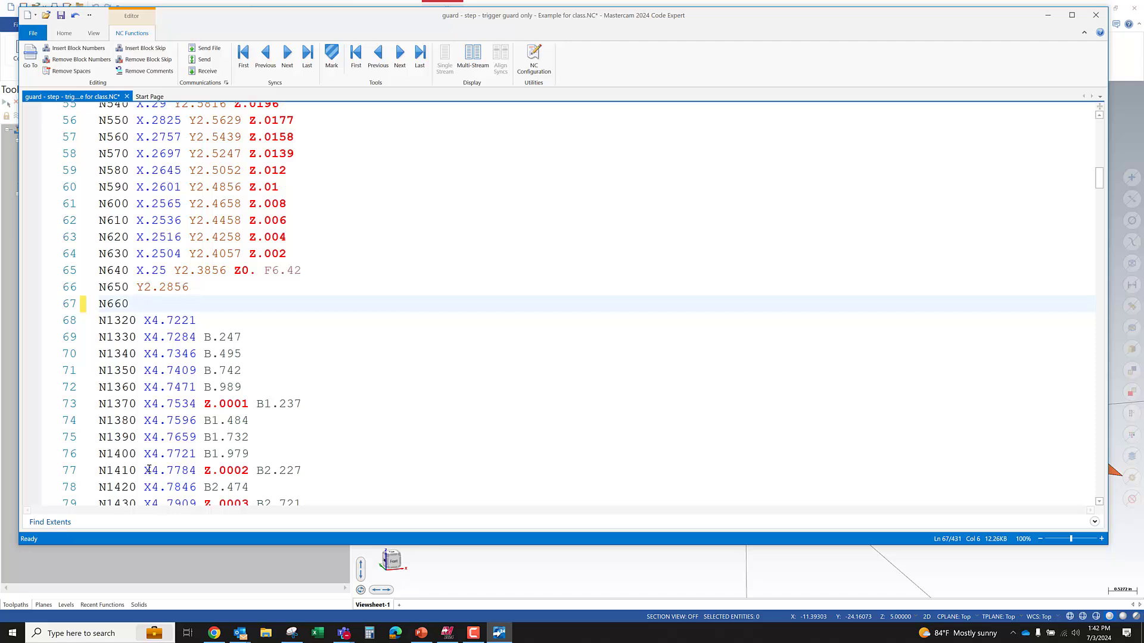
key("ctrl+z")
- Compare the successive Y and X positions around N810 to N960 to check the increment between moves
scroll(149, 357, "up", 10)
left_click(114, 263)
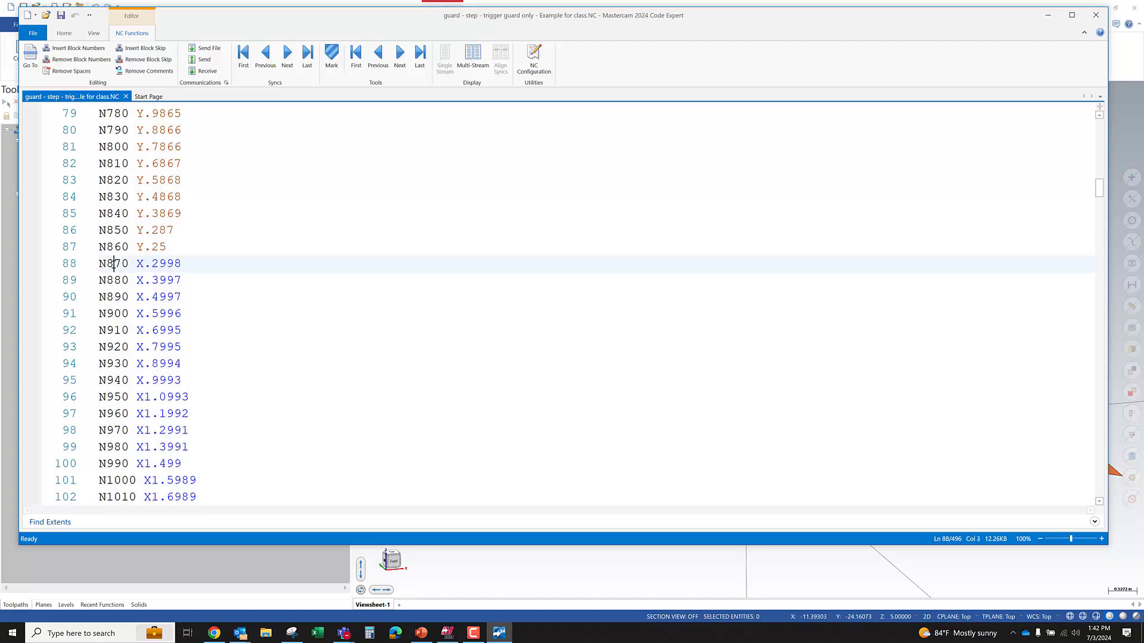
left_click_drag(167, 249, 147, 162)
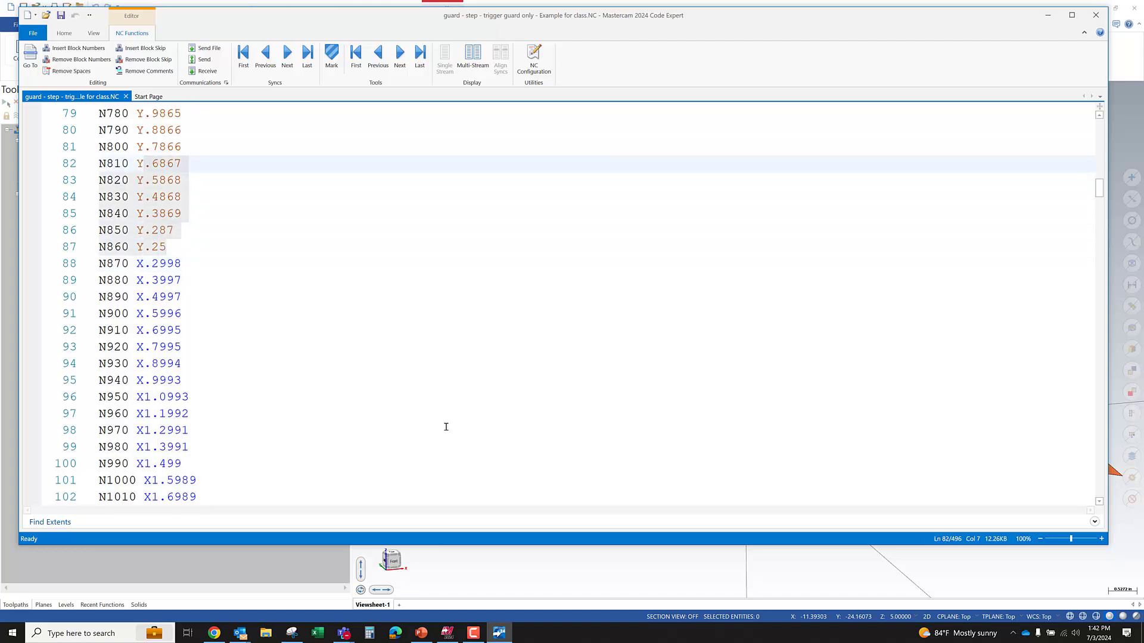
left_click(159, 329)
left_click(160, 346)
left_click(160, 363)
left_click(172, 381)
left_click(156, 414)
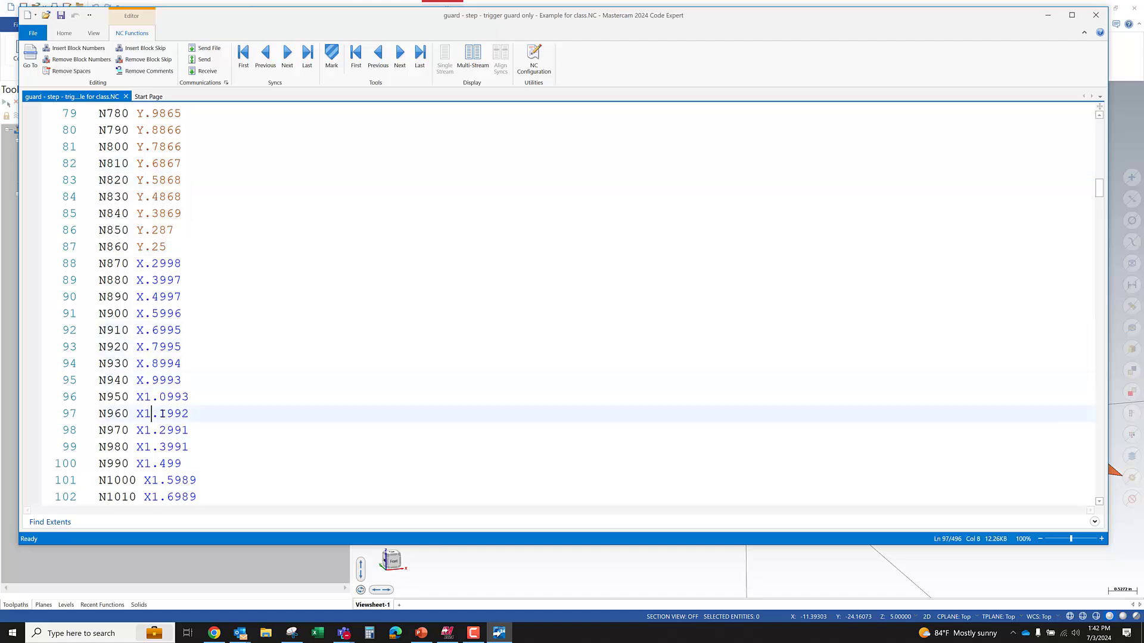
- Switch back to Mastercam, set the Curve toolpath's maximum step to 5.0, and apply it to inspect the regenerated vectors
left_click(450, 586)
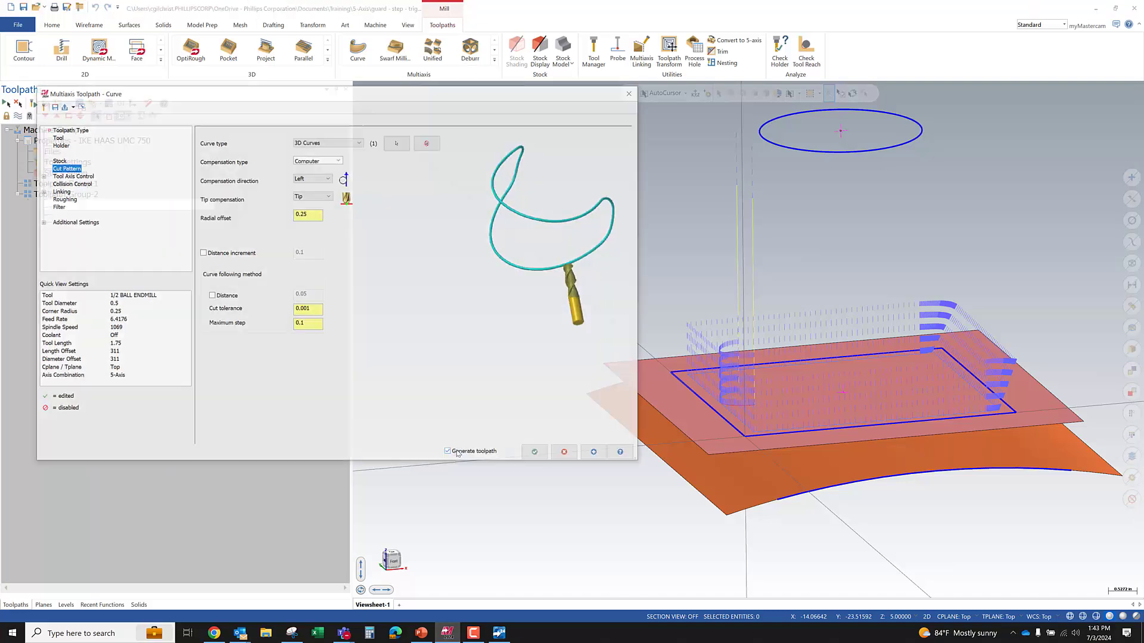
double_click(304, 324)
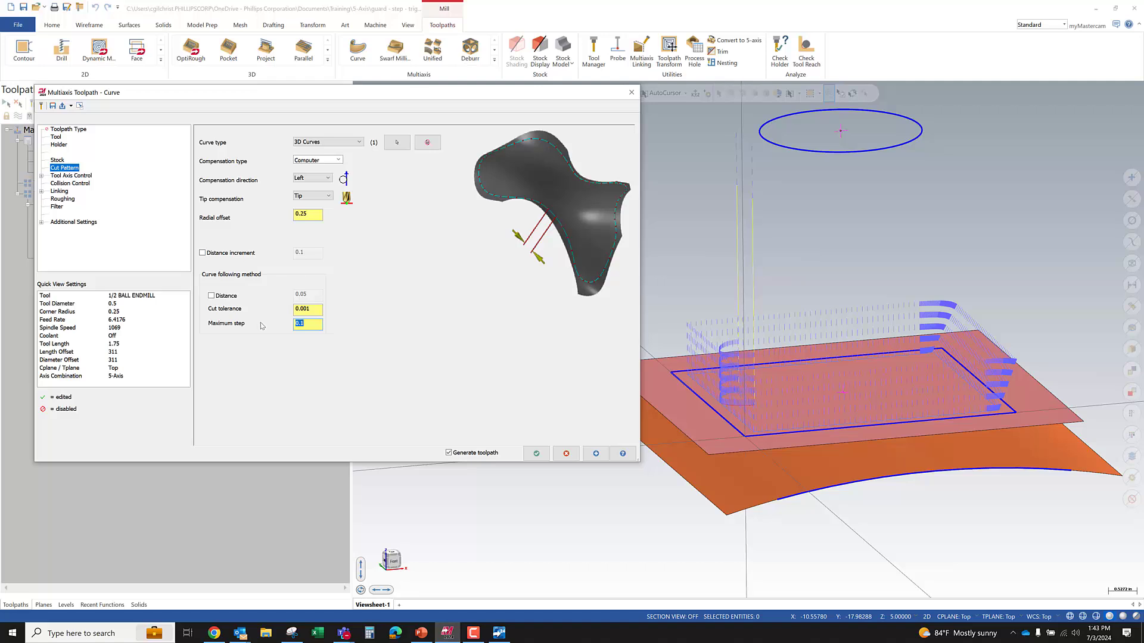
type("5")
key("Return")
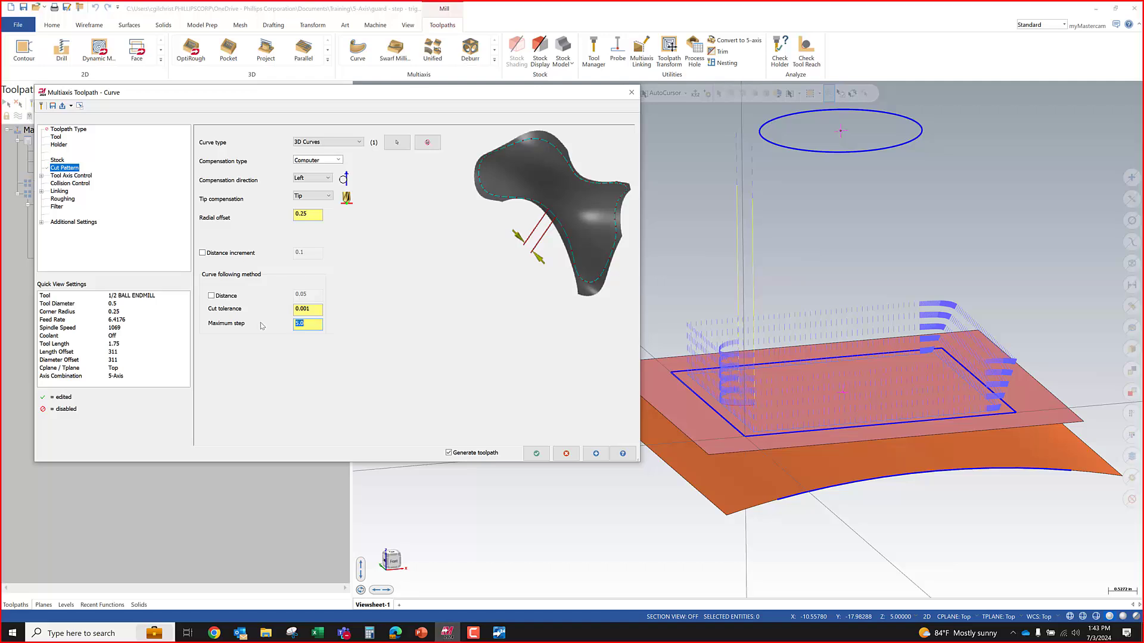
left_click(597, 454)
middle_click_drag(792, 310, 718, 350)
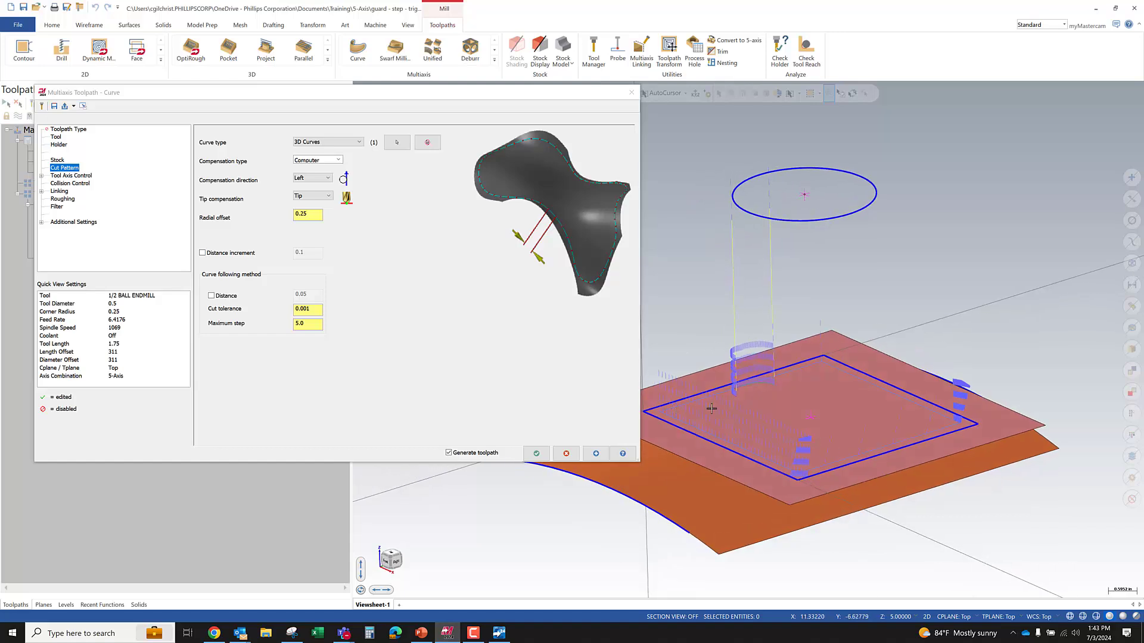
scroll(921, 393, "down", 5)
scroll(921, 392, "up", 8)
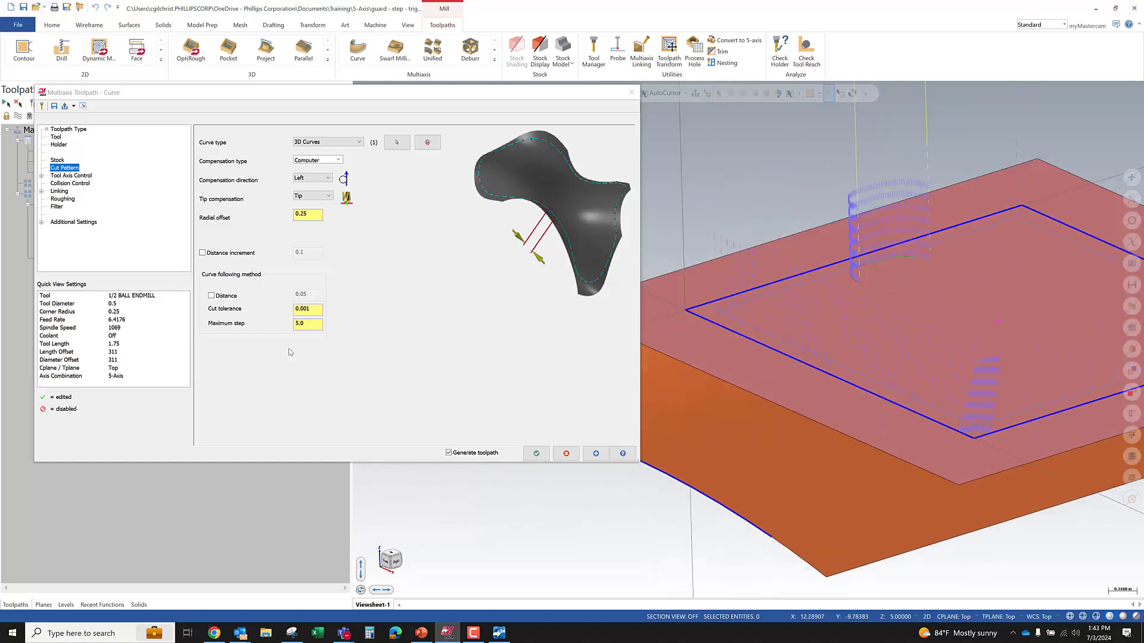
- Set the maximum step to 3.0 and regenerate the Curve 5 Axis toolpath
double_click(314, 326)
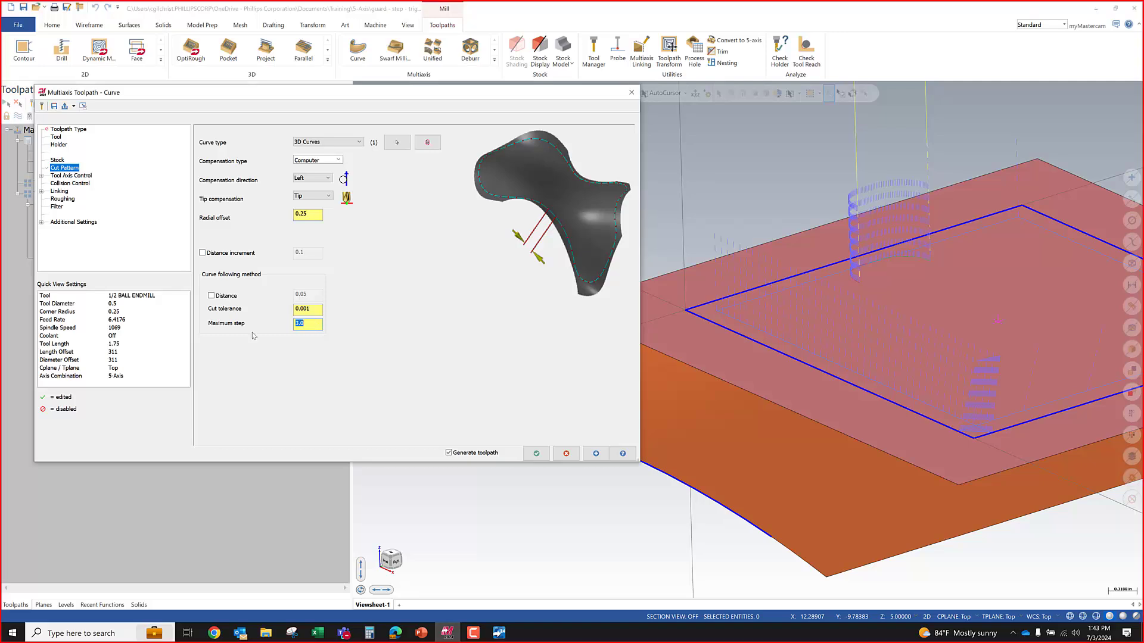
left_click(595, 454)
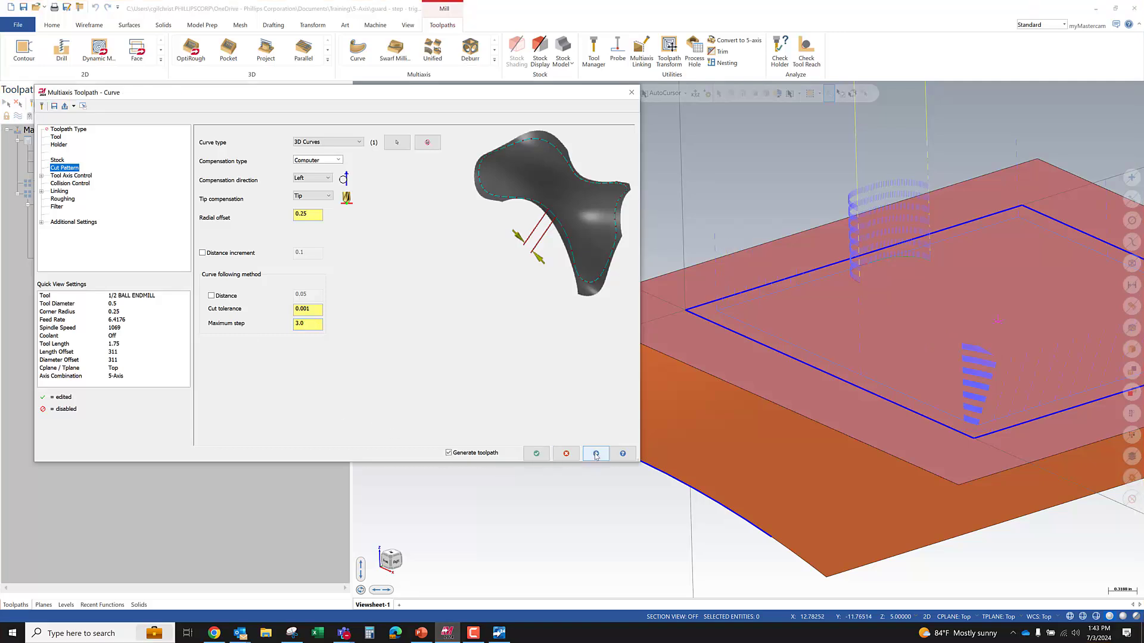
scroll(678, 435, "down", 3)
middle_click_drag(678, 435, 705, 439)
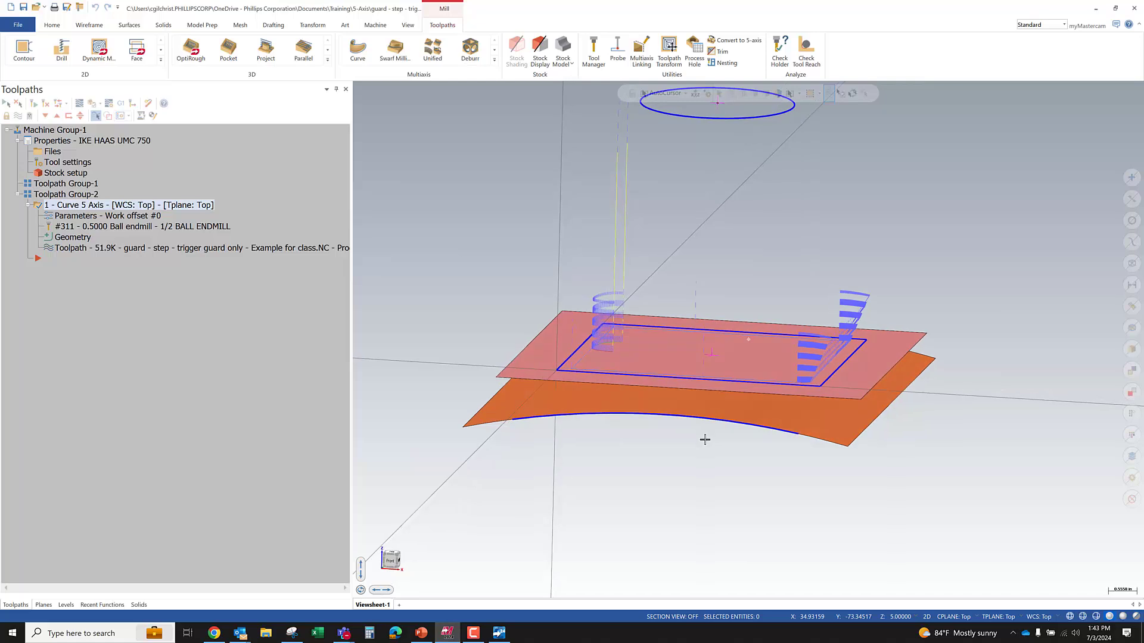
scroll(705, 442, "up", 1)
- Backplot the Curve 5 Axis toolpath through to its end to view all its tool vectors
left_click(79, 103)
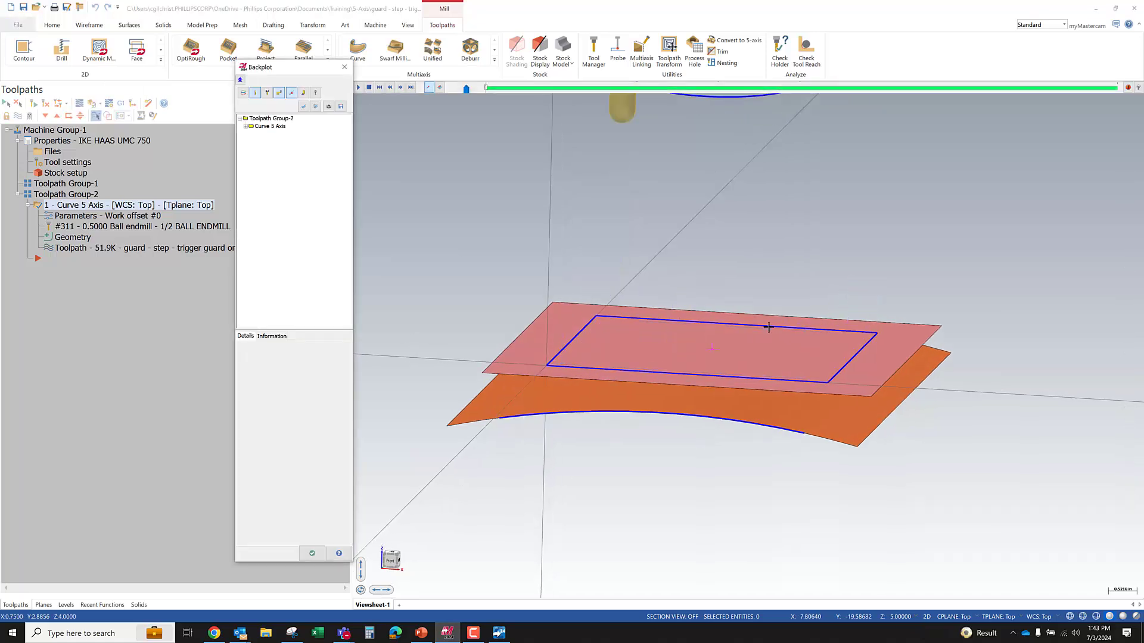
left_click_drag(487, 88, 1116, 89)
middle_click_drag(658, 458, 635, 439)
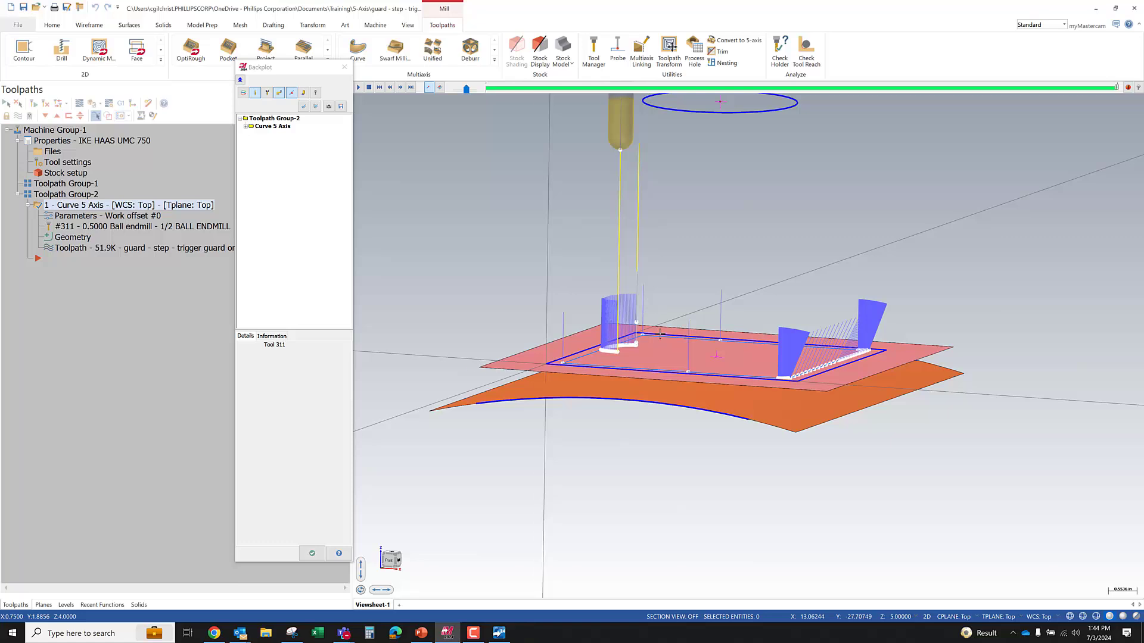
scroll(660, 334, "up", 1)
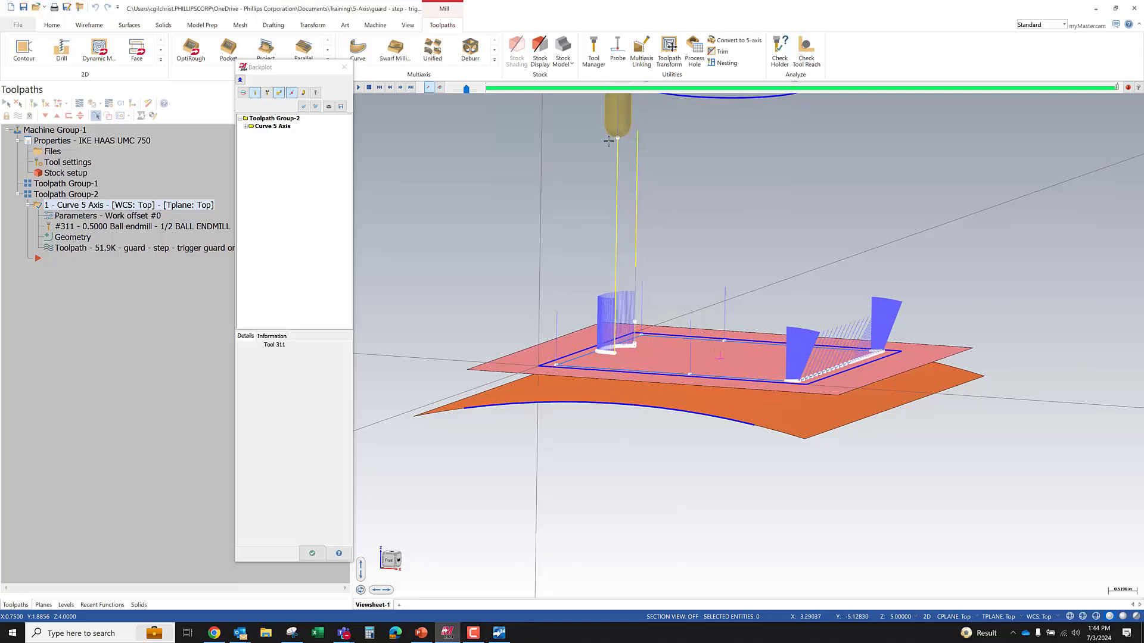
- Step the backplot from the tool's starting height through the plunge, the entry arc and the first straight edges
key("s")
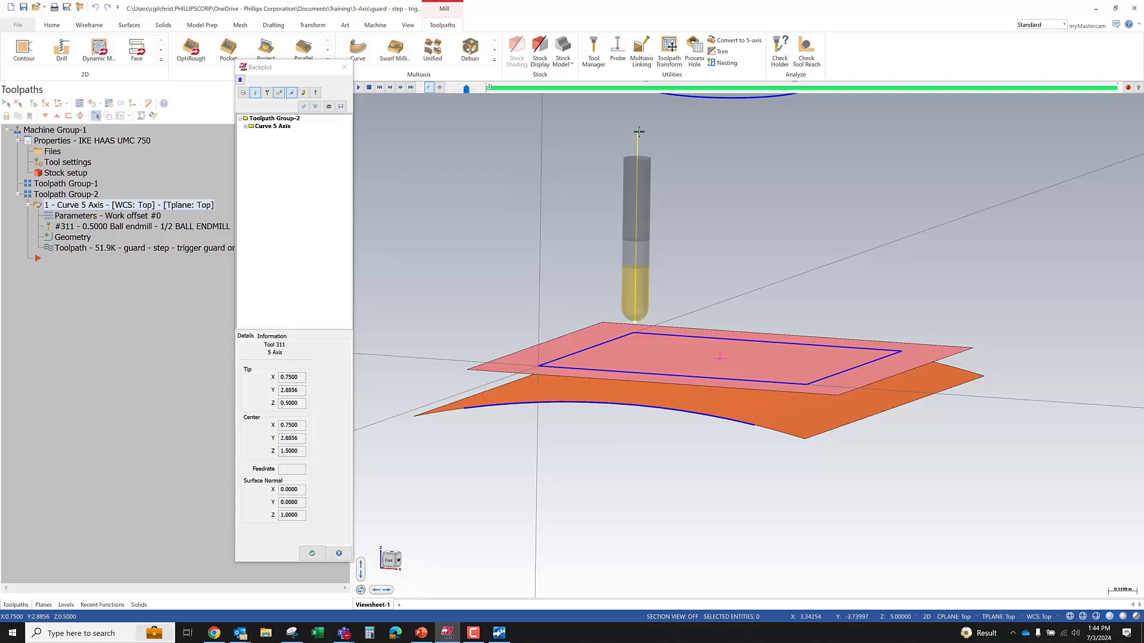
key("s")
key("b")
key("b")
scroll(669, 253, "down", 3)
scroll(639, 145, "up", 3)
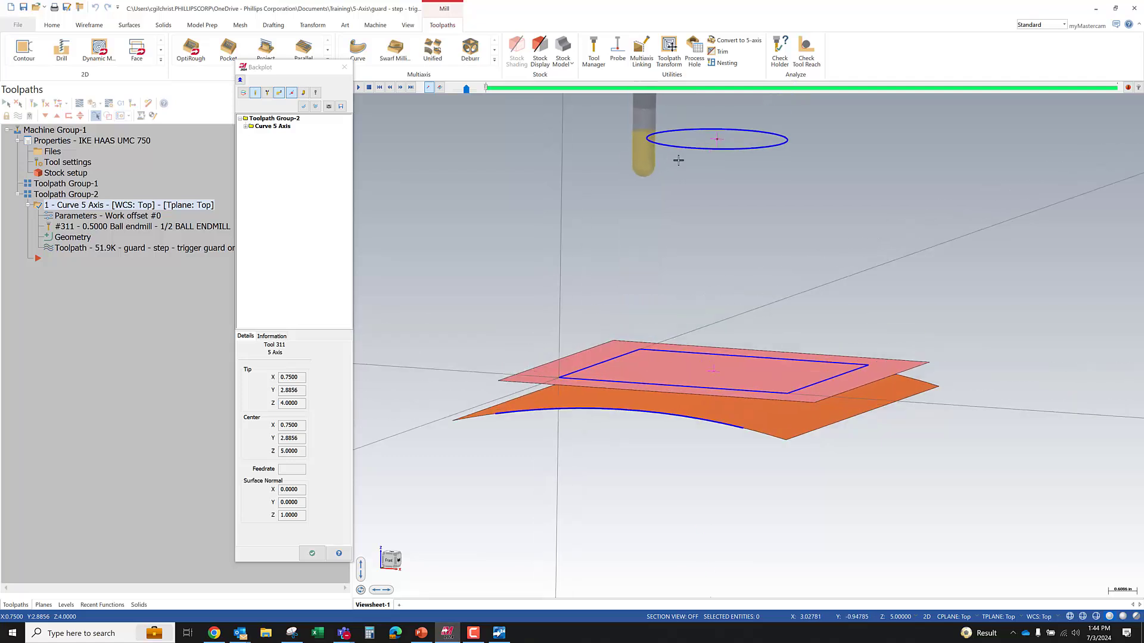
key("s")
key("s")
key("s")
key("s")
key("s")
key("s")
key("s")
key("s")
key("s")
key("s")
key("s")
key("s")
key("s")
key("s")
key("s")
key("s")
key("s")
key("s")
key("s")
key("s")
key("s")
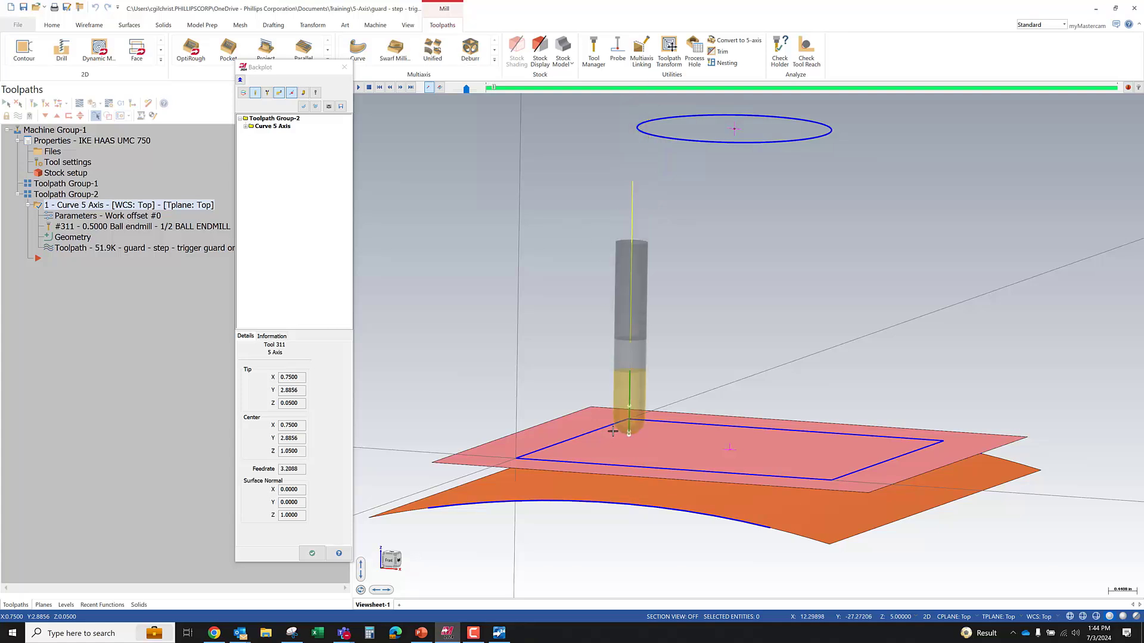
key("s")
key("s")
key("s")
key("s")
- Examine the vectors on the entry arc and straight edges, and return the backplot tool to the start of the arc
middle_click_drag(616, 439, 615, 464)
scroll(623, 333, "down", 3)
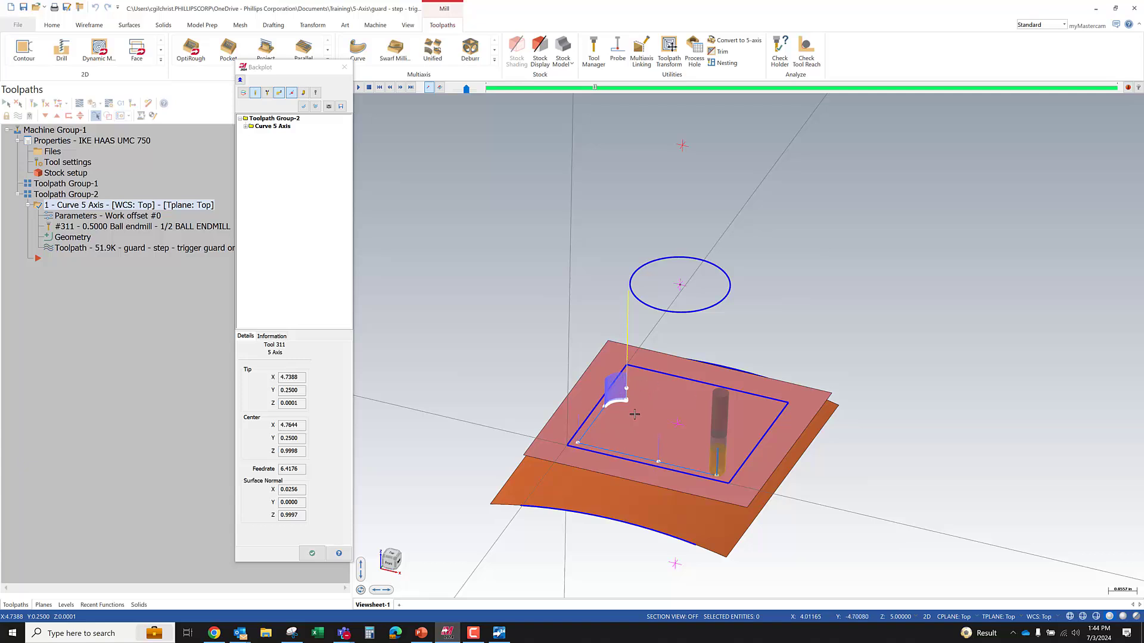
scroll(612, 396, "up", 2)
scroll(612, 396, "up", 3)
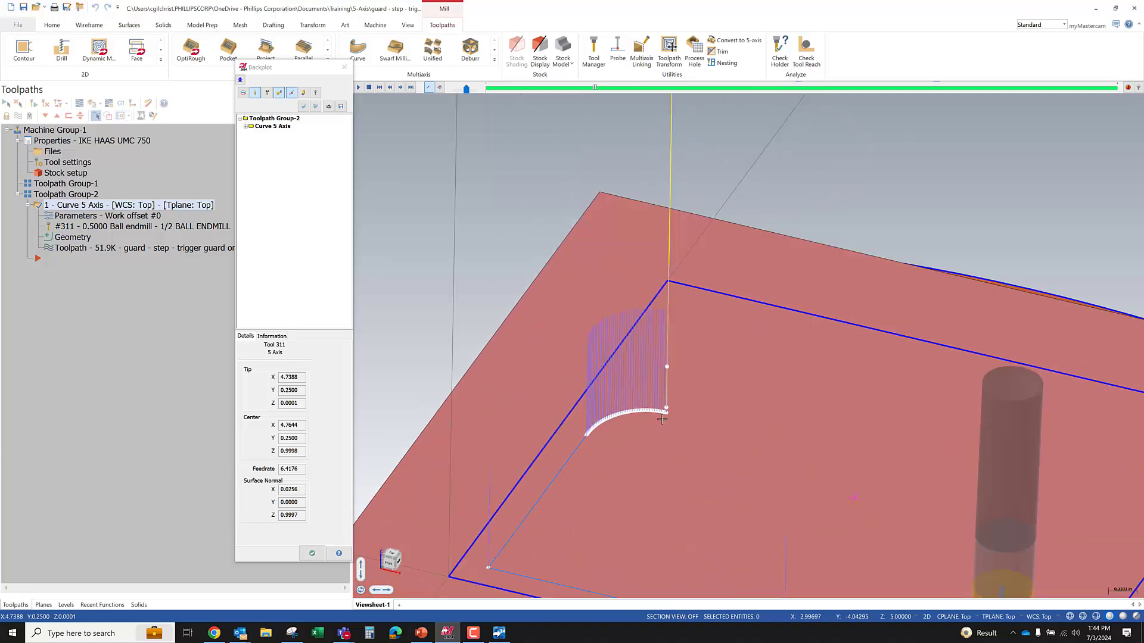
scroll(522, 473, "down", 5)
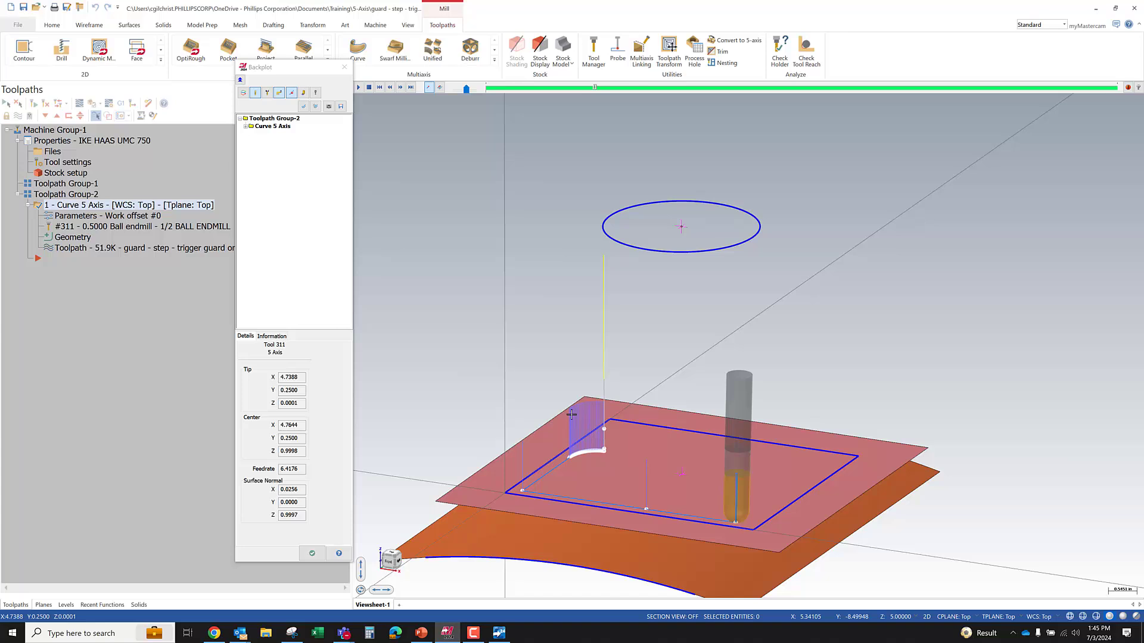
middle_click_drag(650, 474, 641, 387)
scroll(641, 386, "up", 4)
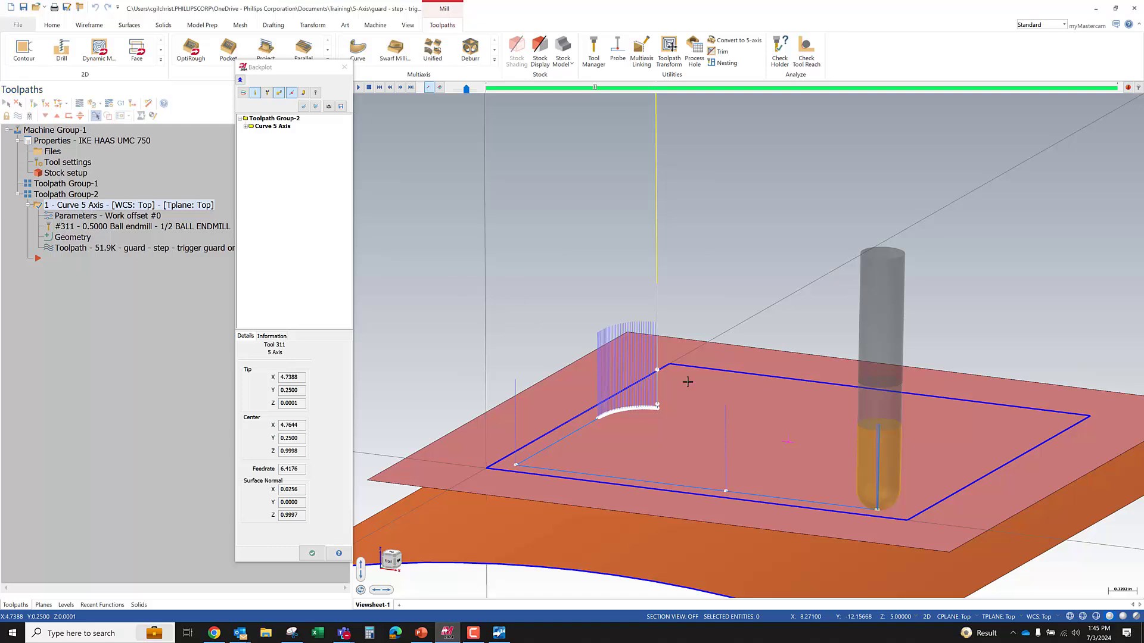
scroll(737, 472, "down", 1)
scroll(736, 472, "down", 1)
middle_click_drag(862, 511, 884, 520)
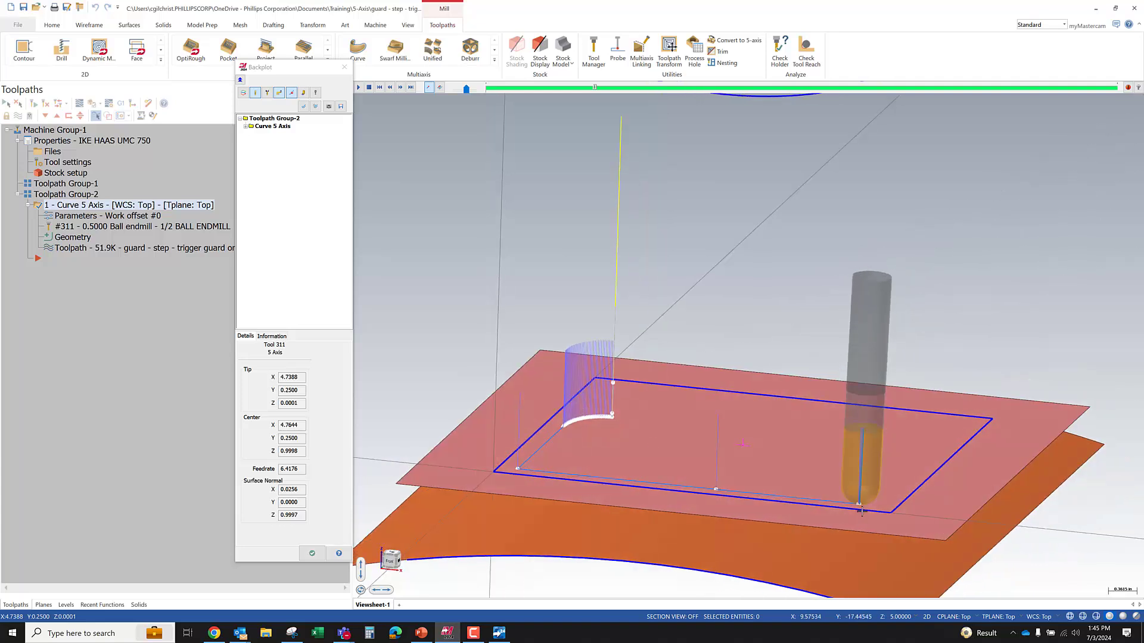
left_click(611, 416)
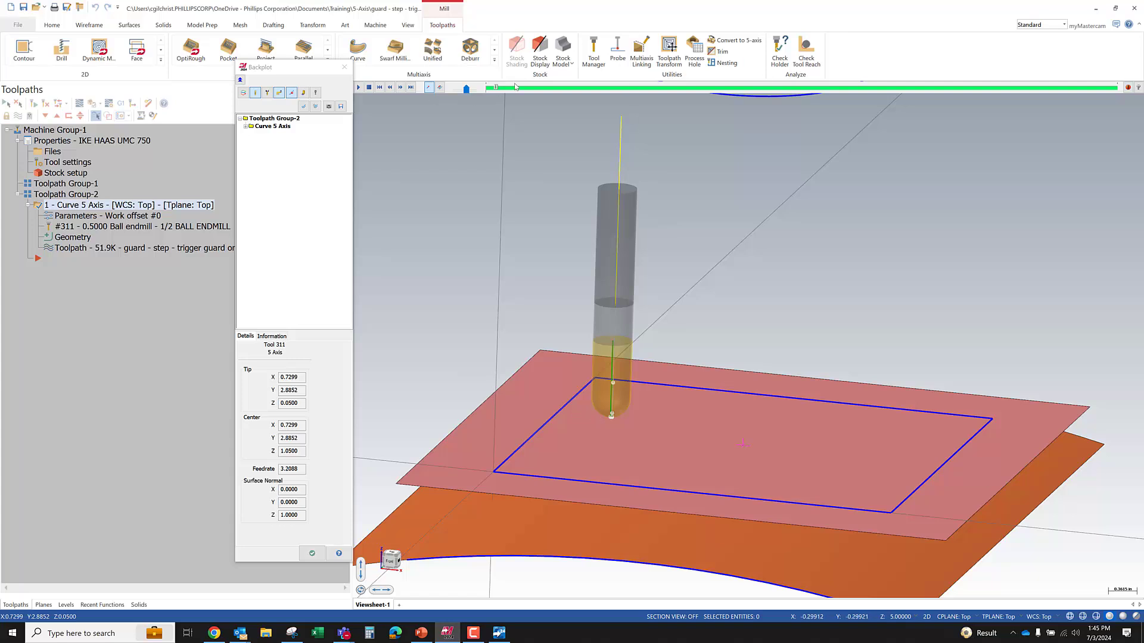
- Advance the backplot through the entry arc and on to the middle of the front edge
left_click_drag(497, 89, 572, 88)
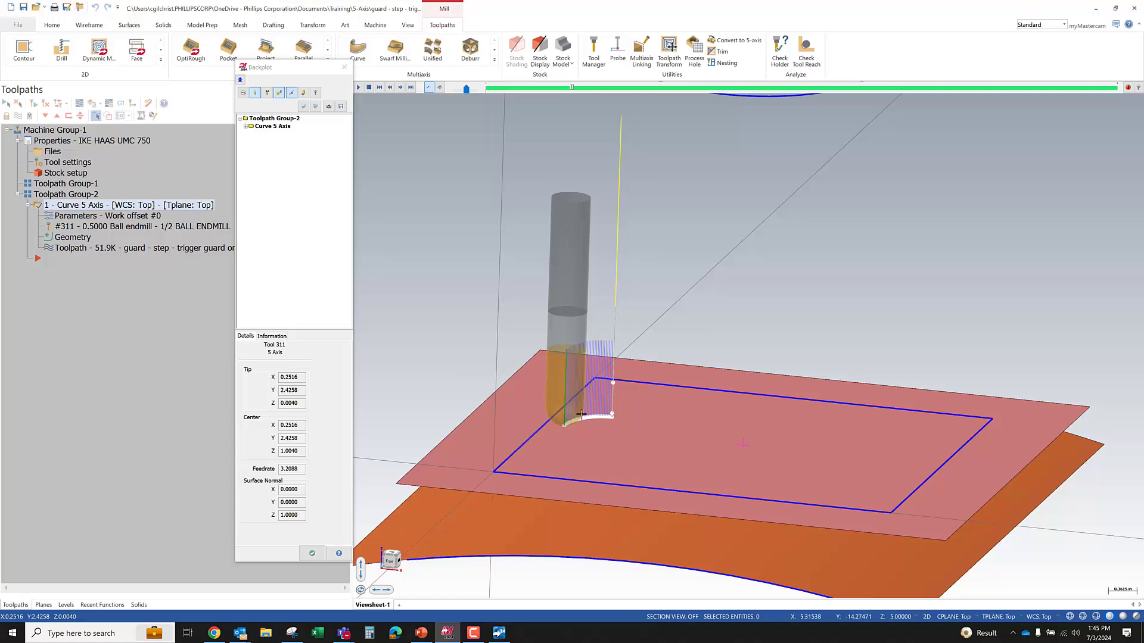
scroll(453, 373, "down", 2)
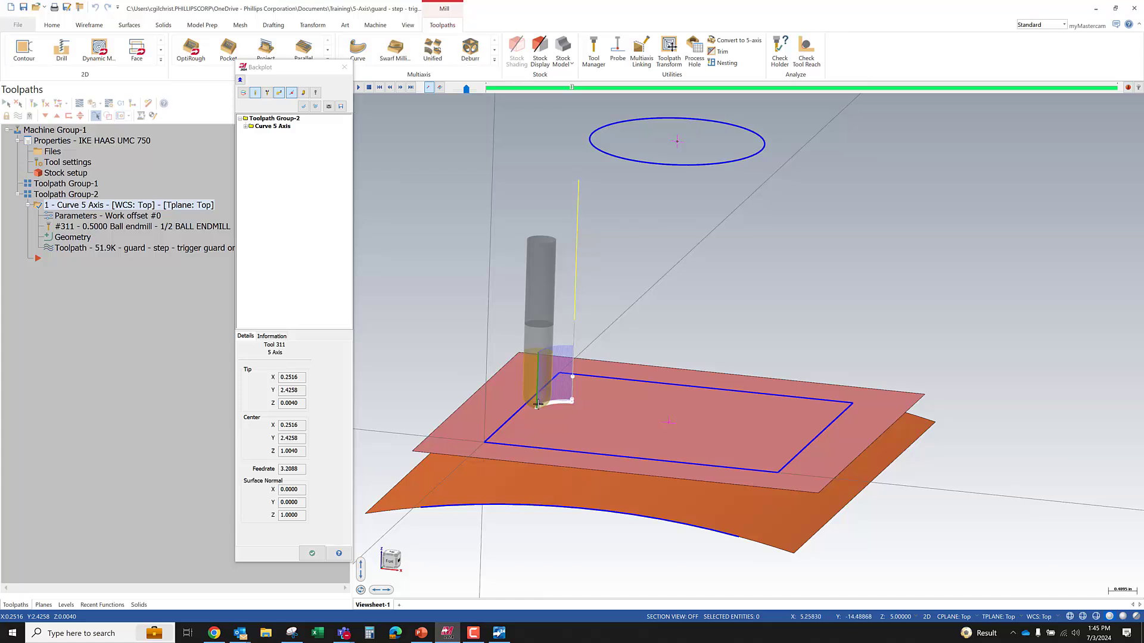
left_click_drag(572, 88, 581, 88)
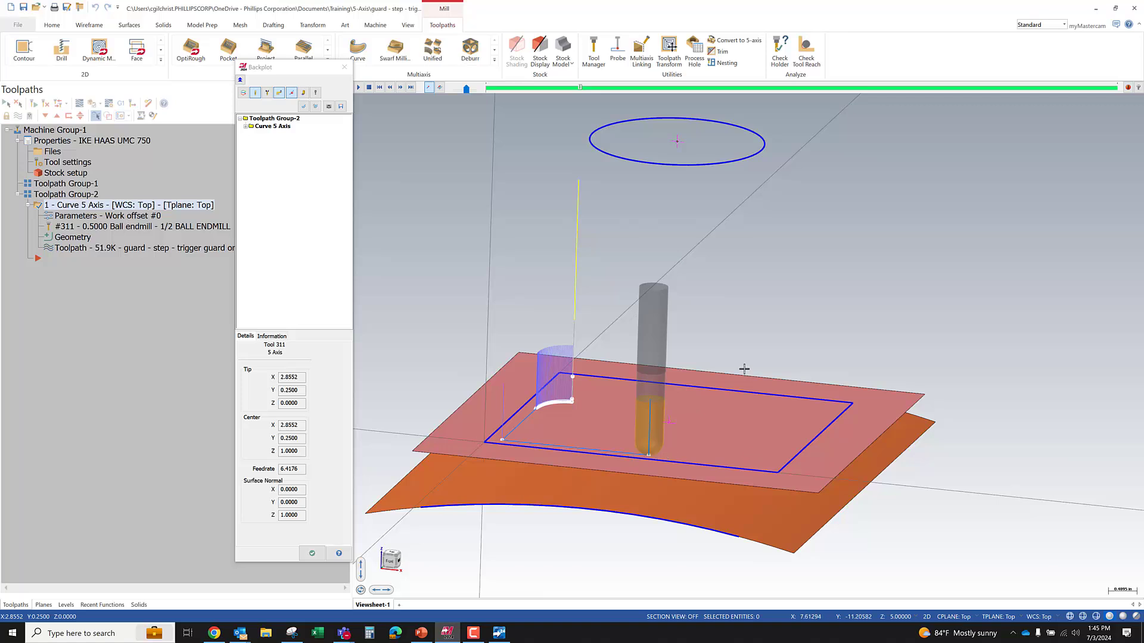
scroll(531, 321, "down", 1)
scroll(654, 447, "up", 1)
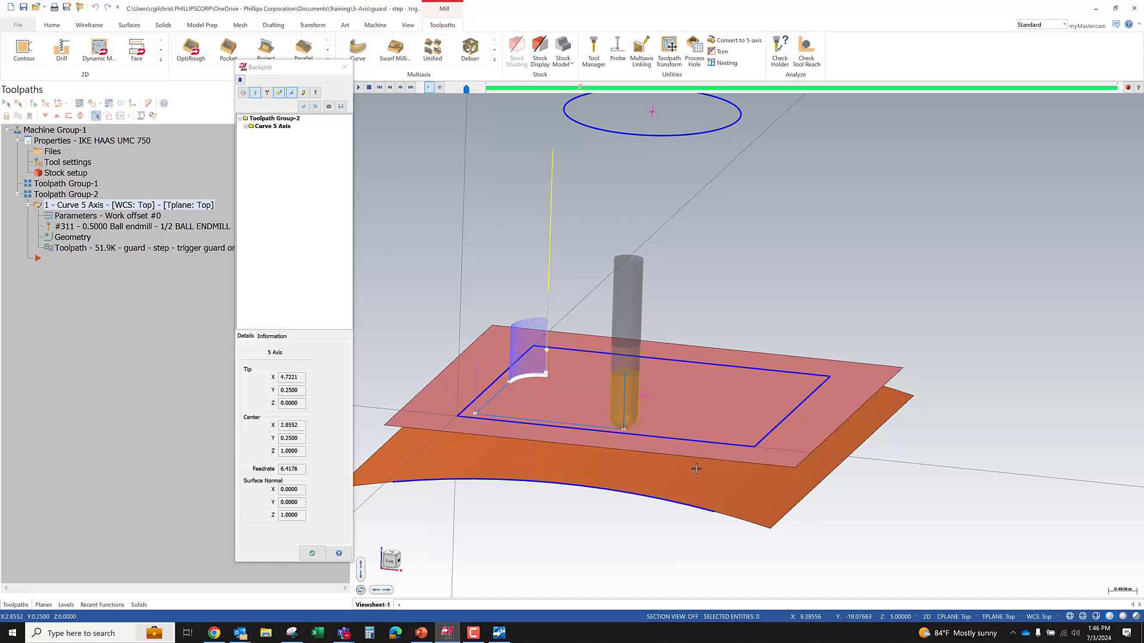
- Advance the backplot through the tilting moves at the front-right corner and examine the fan of tool vectors there
scroll(743, 432, "up", 1)
scroll(743, 432, "up", 3)
middle_click_drag(753, 439, 776, 420)
scroll(804, 397, "up", 3)
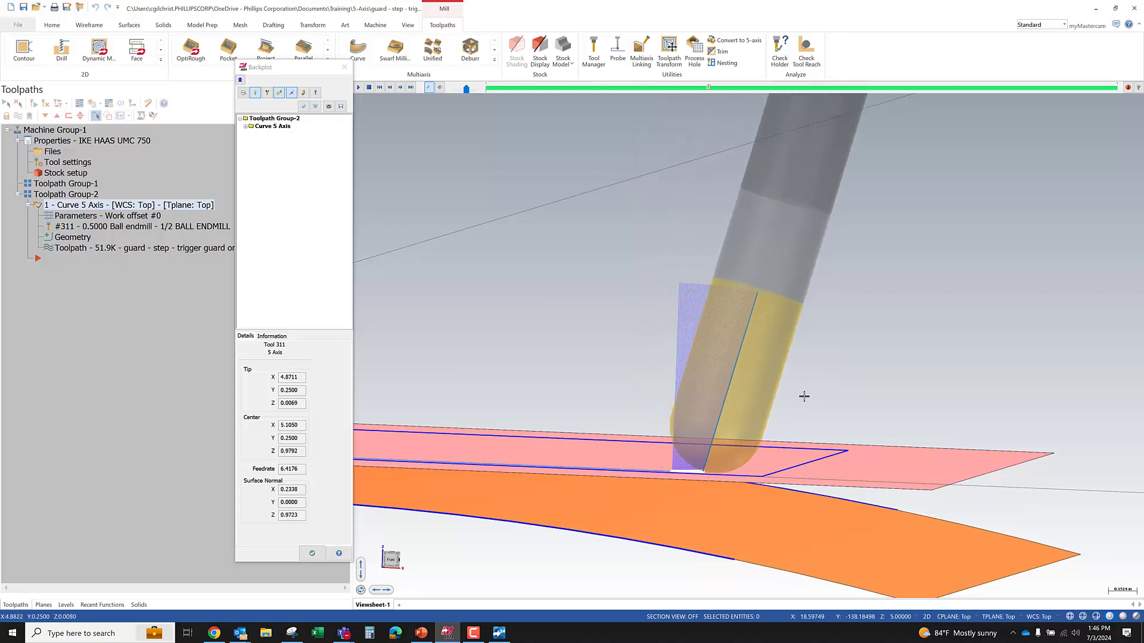
scroll(735, 304, "up", 3)
scroll(735, 304, "up", 3)
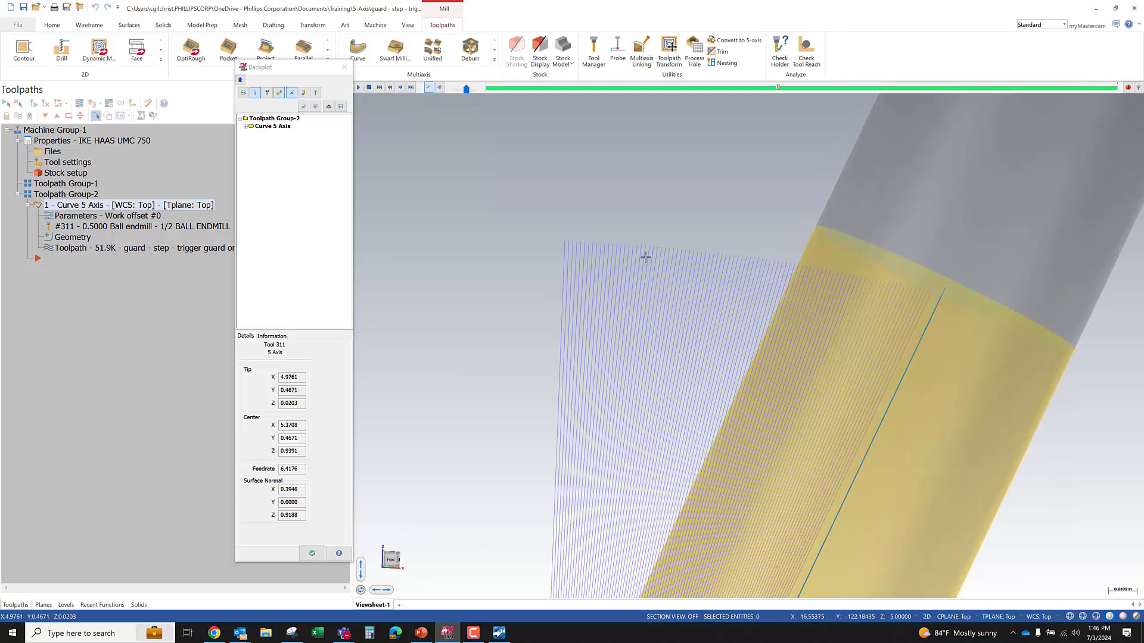
scroll(645, 257, "down", 4)
scroll(620, 250, "up", 1)
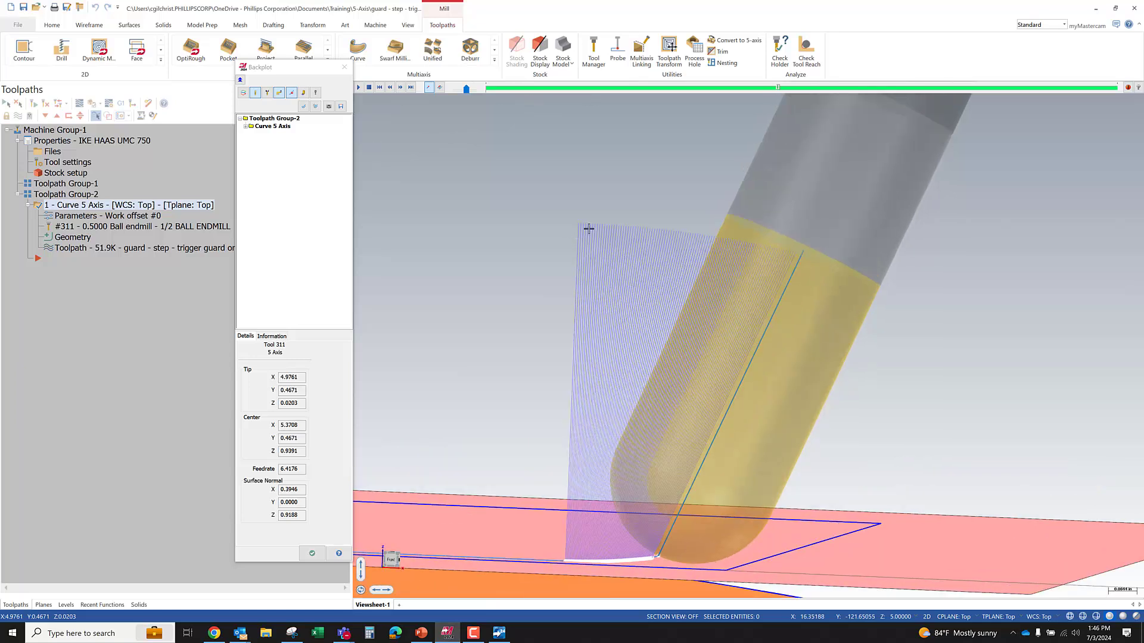
- Step the backplot along the right edge, from the front corner almost to the rear corner
key("s")
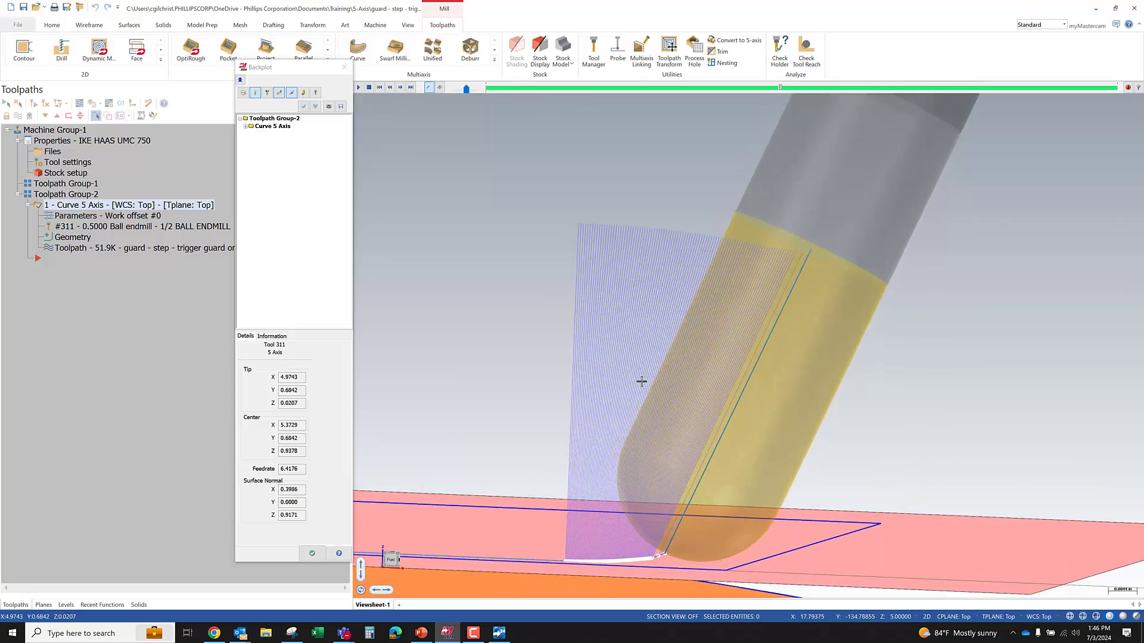
key("s")
key("s")
key("s")
key("s")
key("s")
key("s")
key("s")
key("s")
key("s")
key("s")
key("s")
key("s")
key("s")
key("s")
key("s")
key("s")
key("s")
scroll(689, 336, "down", 3)
middle_click_drag(689, 334, 682, 357)
key("s")
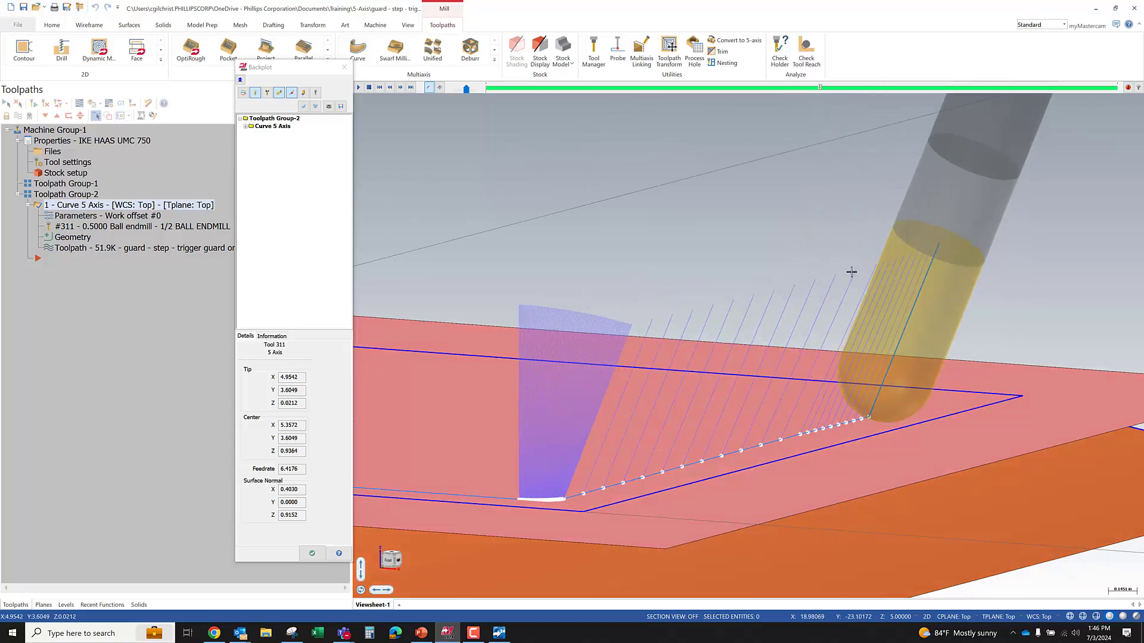
key("s")
key("s")
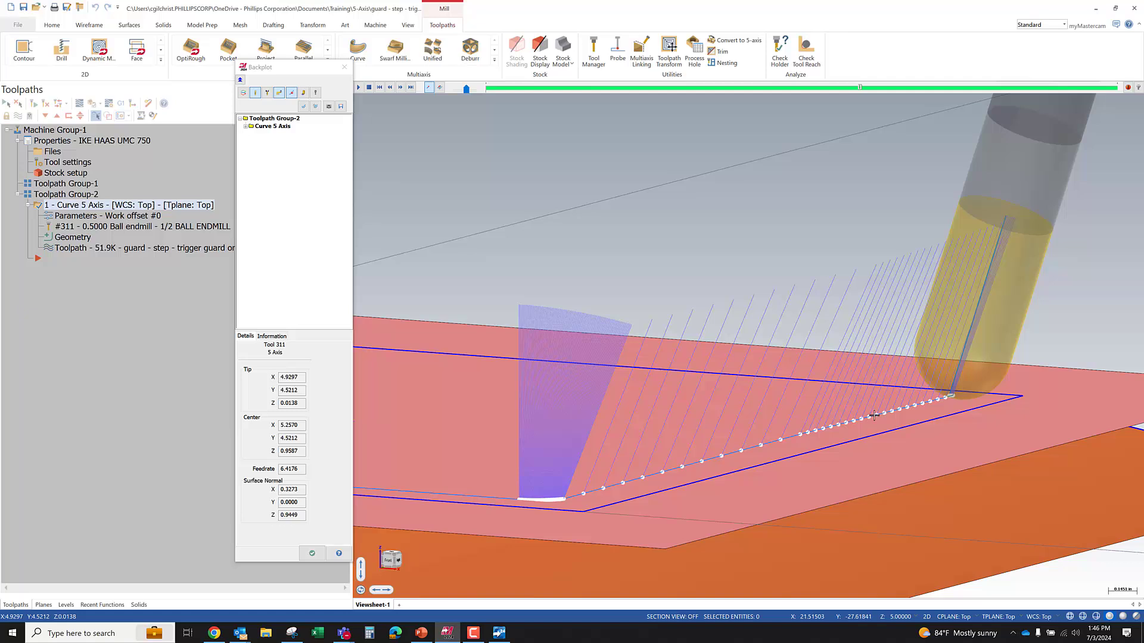
- Examine the tool vector spacing and tilt along the right edge from several viewing angles
middle_click_drag(774, 423, 823, 300)
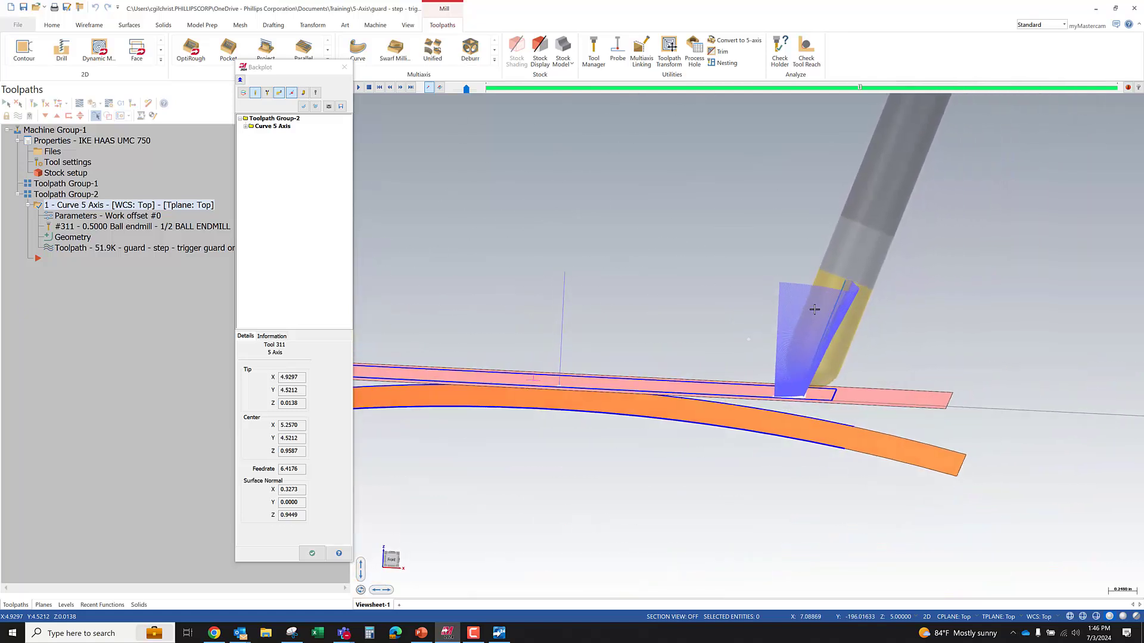
middle_click_drag(894, 330, 889, 335)
scroll(857, 279, "up", 3)
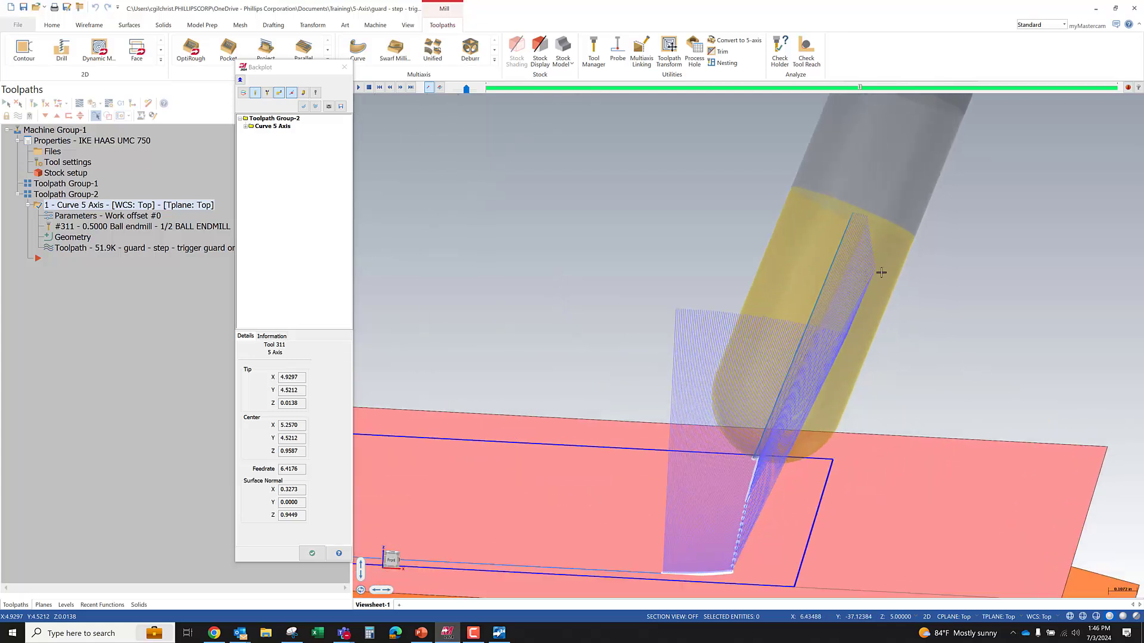
middle_click_drag(835, 296, 869, 305)
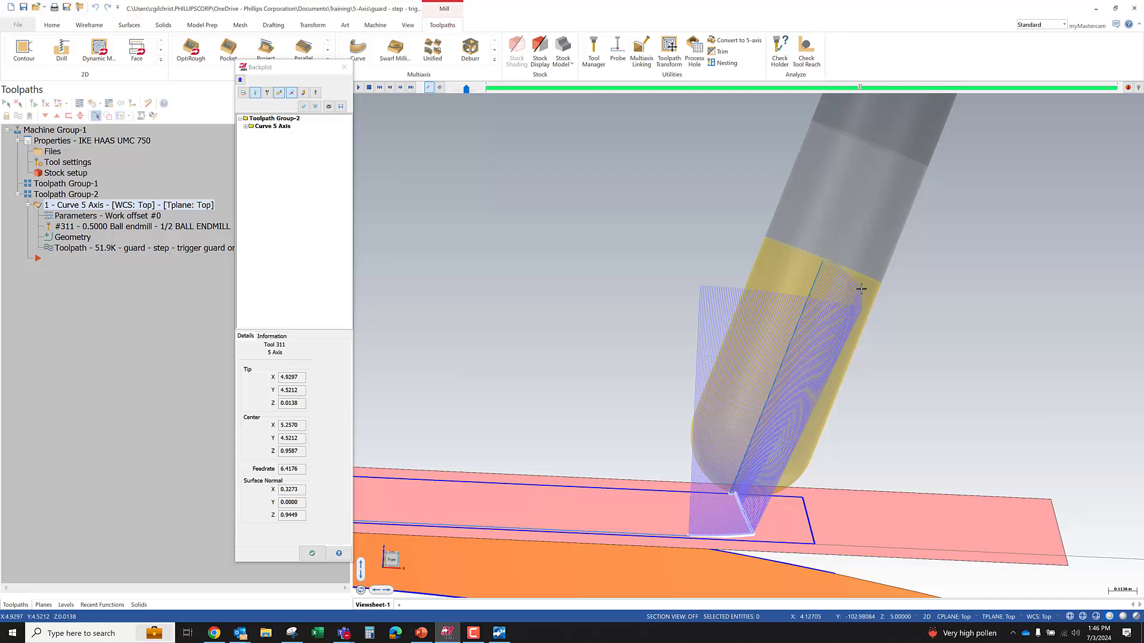
scroll(902, 313, "up", 6)
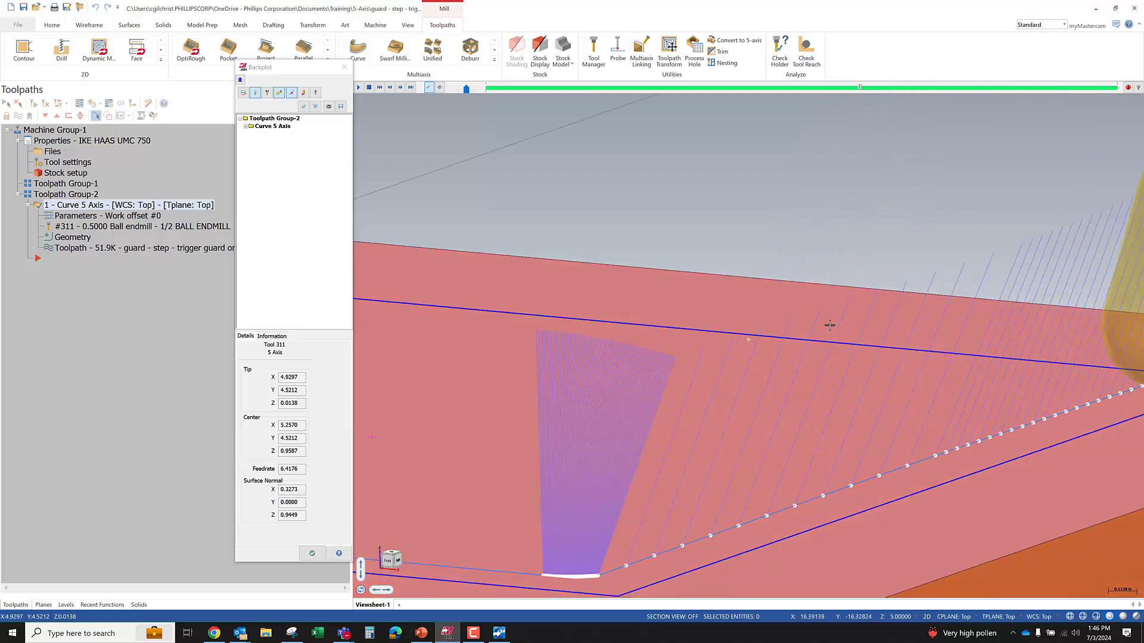
middle_click_drag(830, 325, 757, 336)
scroll(953, 420, "down", 5)
scroll(858, 345, "up", 2)
scroll(883, 338, "up", 1)
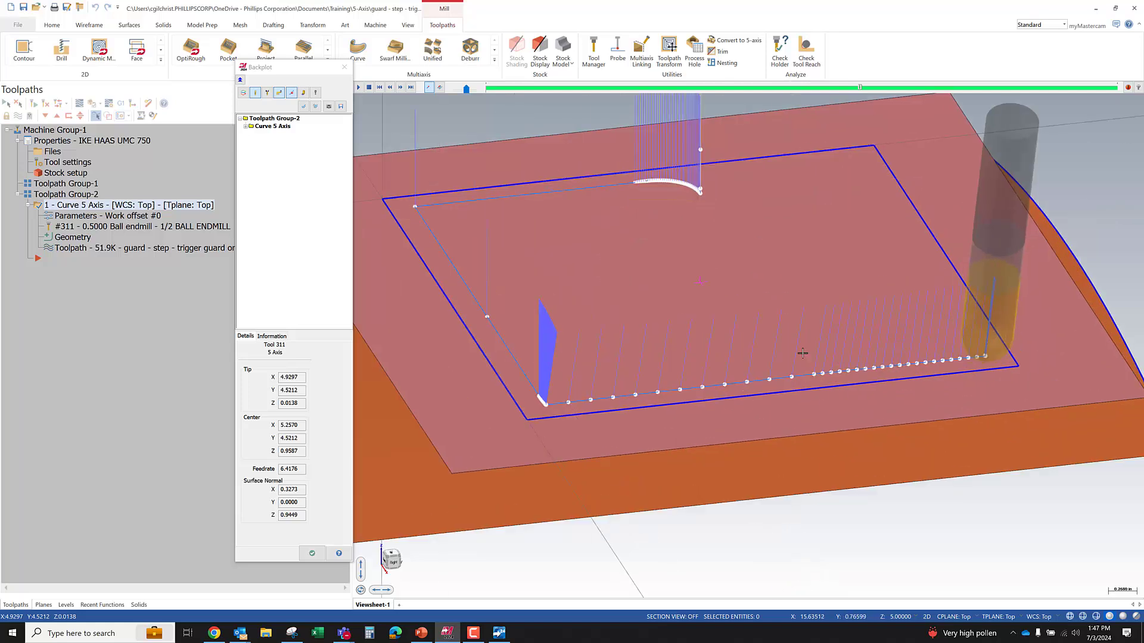
- Close the backplot, set the Curve 5 Axis maximum step to 1 and regenerate the toolpath
left_click(311, 553)
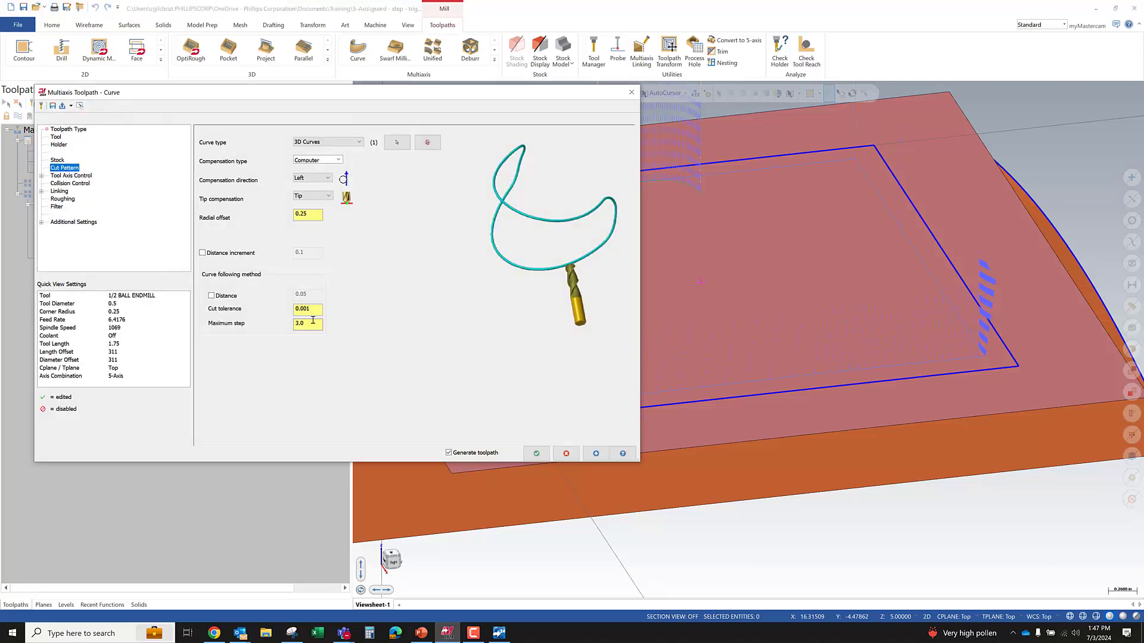
left_click(313, 322)
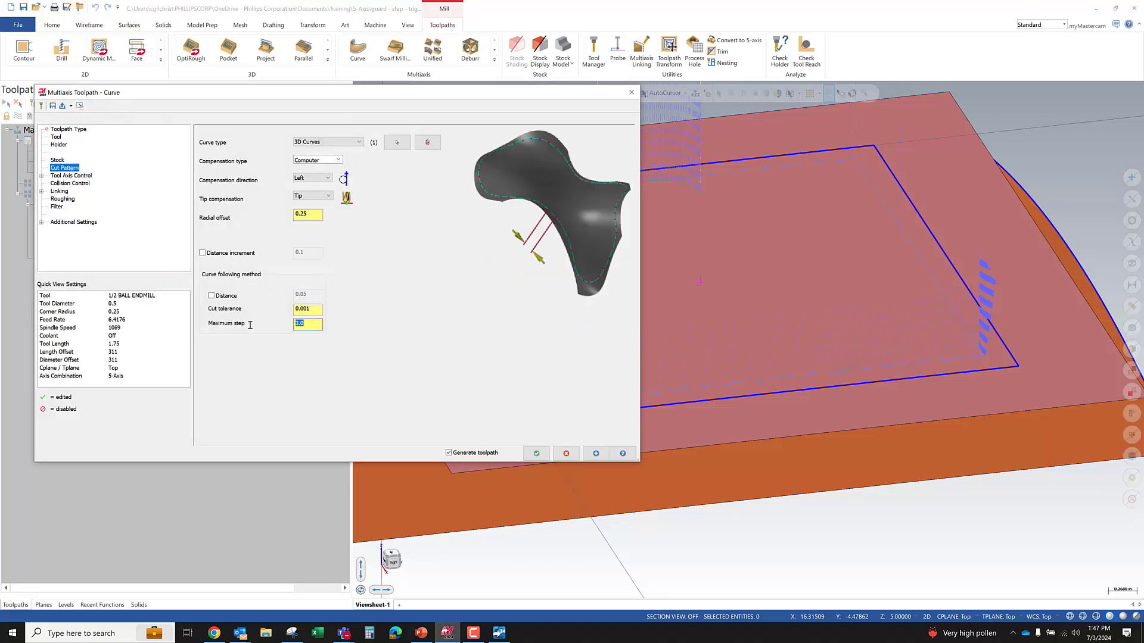
type("1")
left_click(536, 453)
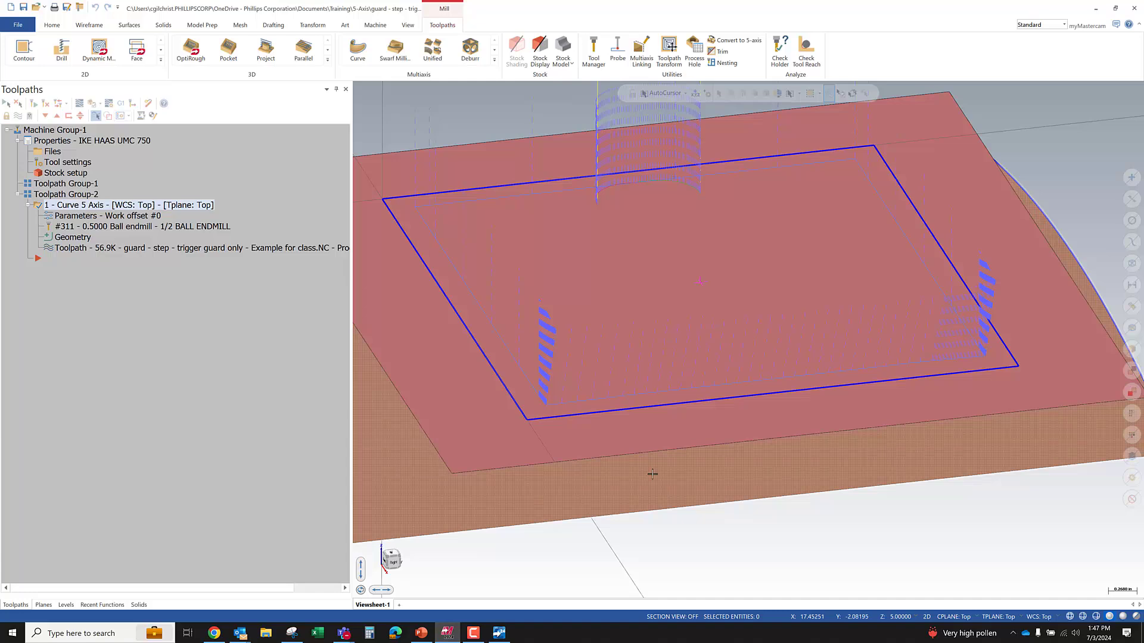
- Examine the regenerated toolpath's vectors at the corners and along the straight edges from several angles
scroll(652, 474, "down", 2)
middle_click_drag(720, 434, 839, 347)
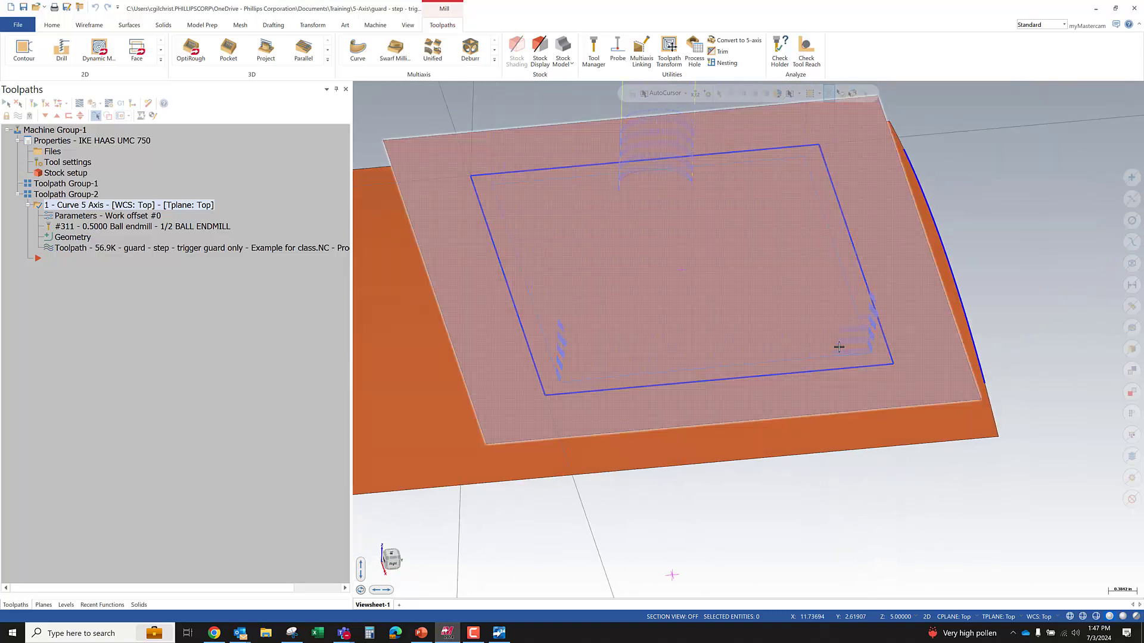
scroll(714, 354, "up", 2)
middle_click_drag(720, 355, 518, 373)
middle_click_drag(739, 364, 801, 324)
scroll(824, 324, "down", 5)
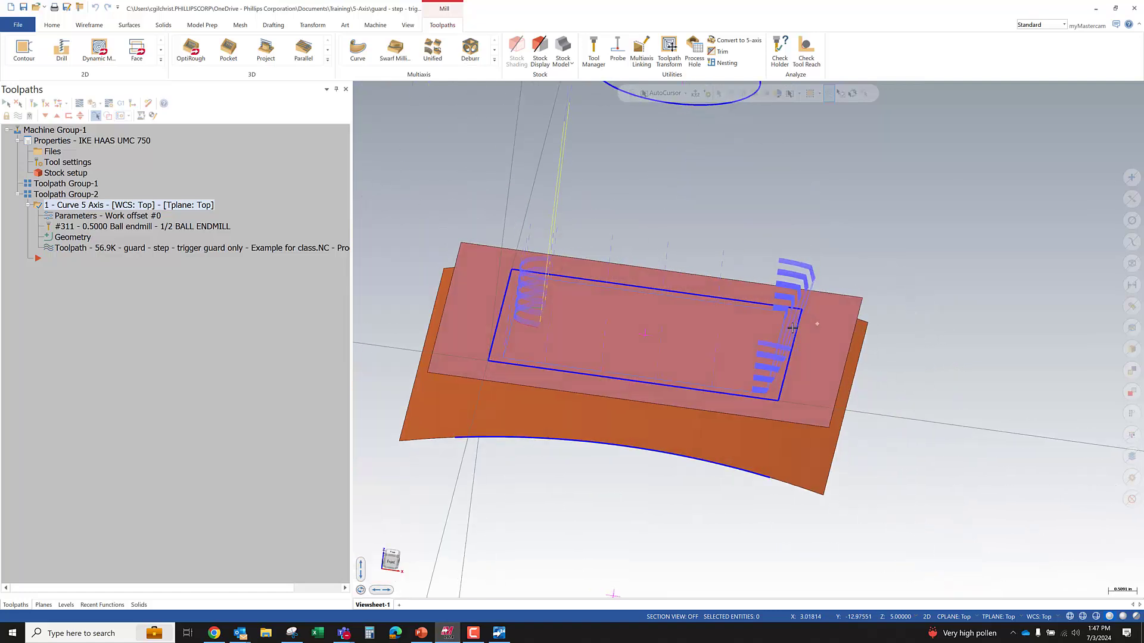
middle_click_drag(660, 446, 623, 418)
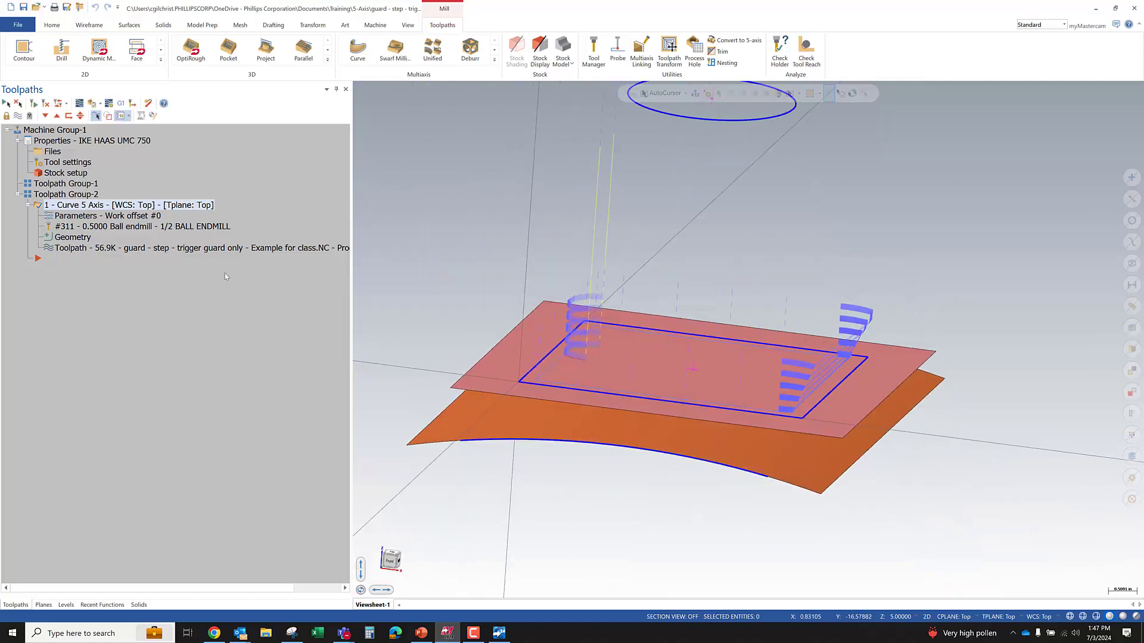
middle_click_drag(660, 381, 620, 374)
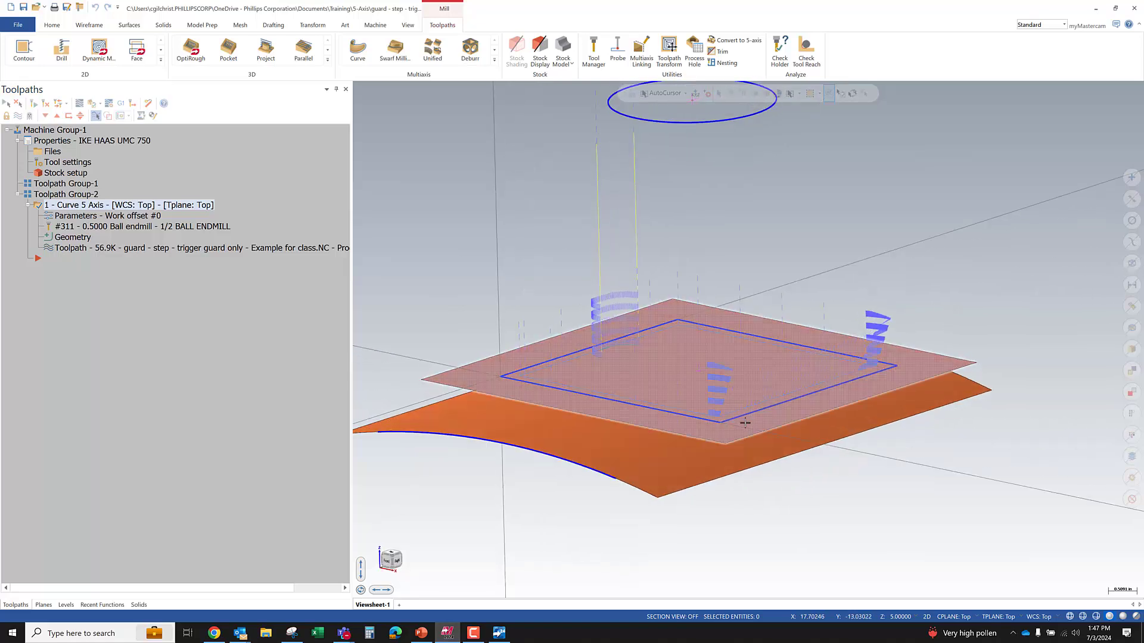
- Show level 6, vector lines for Curve 5X, and select the two tilted vector lines at the right-edge corners
left_click(66, 606)
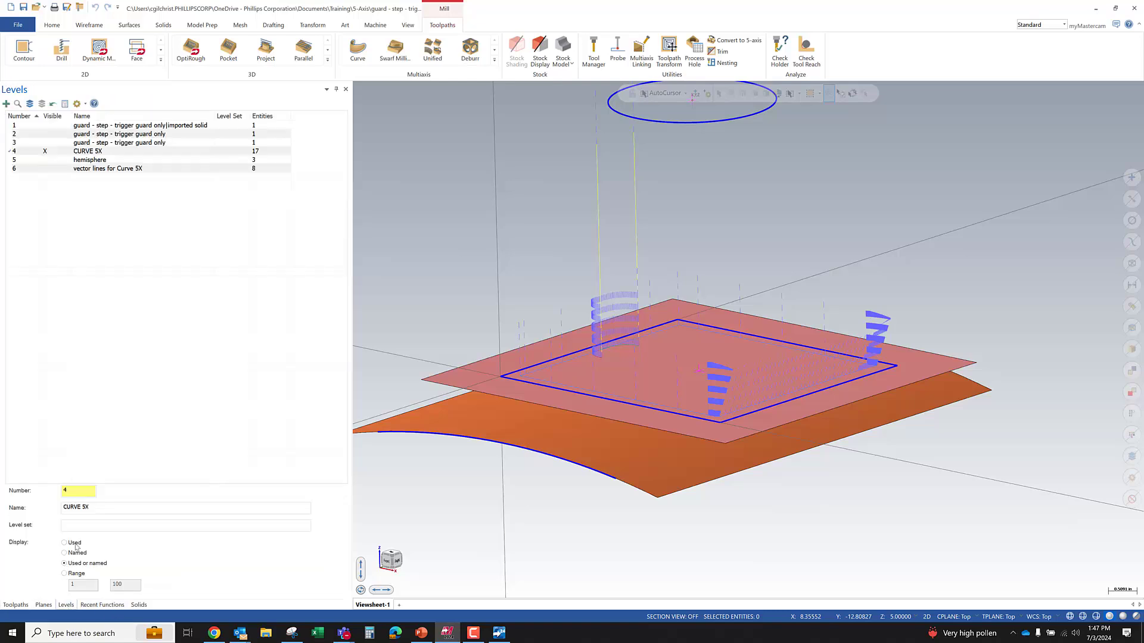
left_click(52, 168)
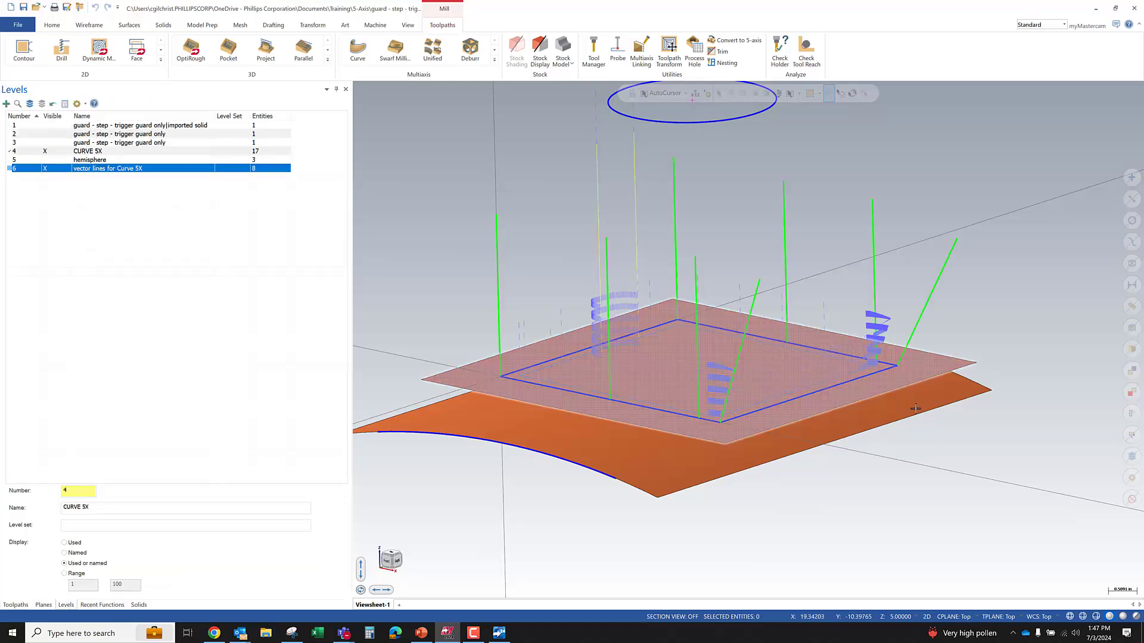
left_click(761, 283)
left_click(958, 244)
- Compare the tilt of the two selected vector lines in the front view and from several other angles
middle_click_drag(959, 246, 897, 331)
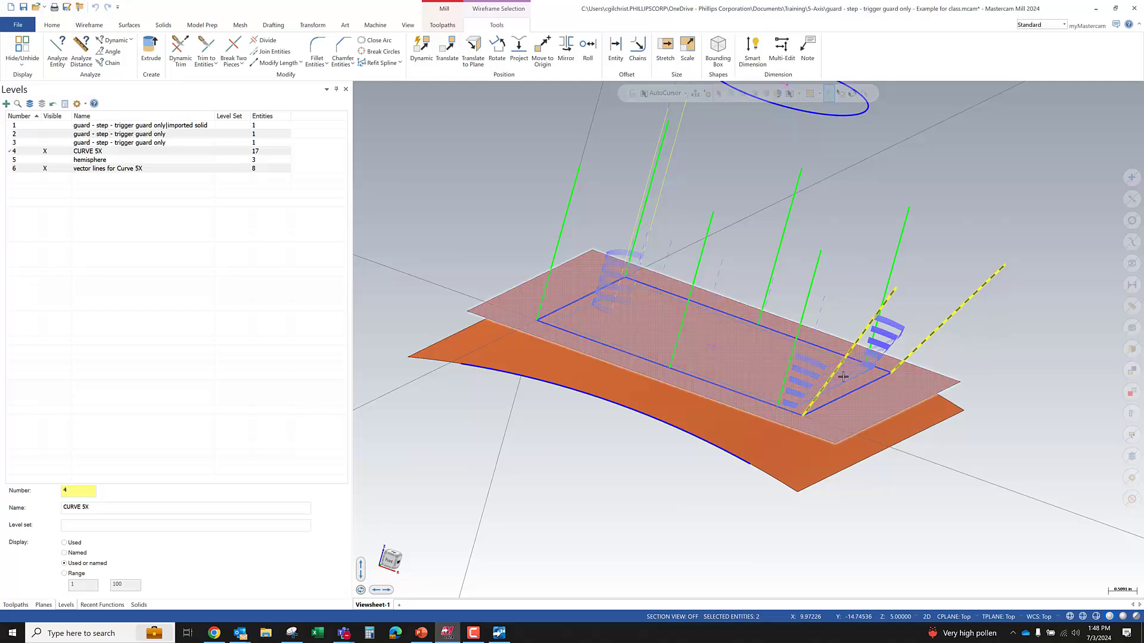
middle_click_drag(842, 377, 697, 475)
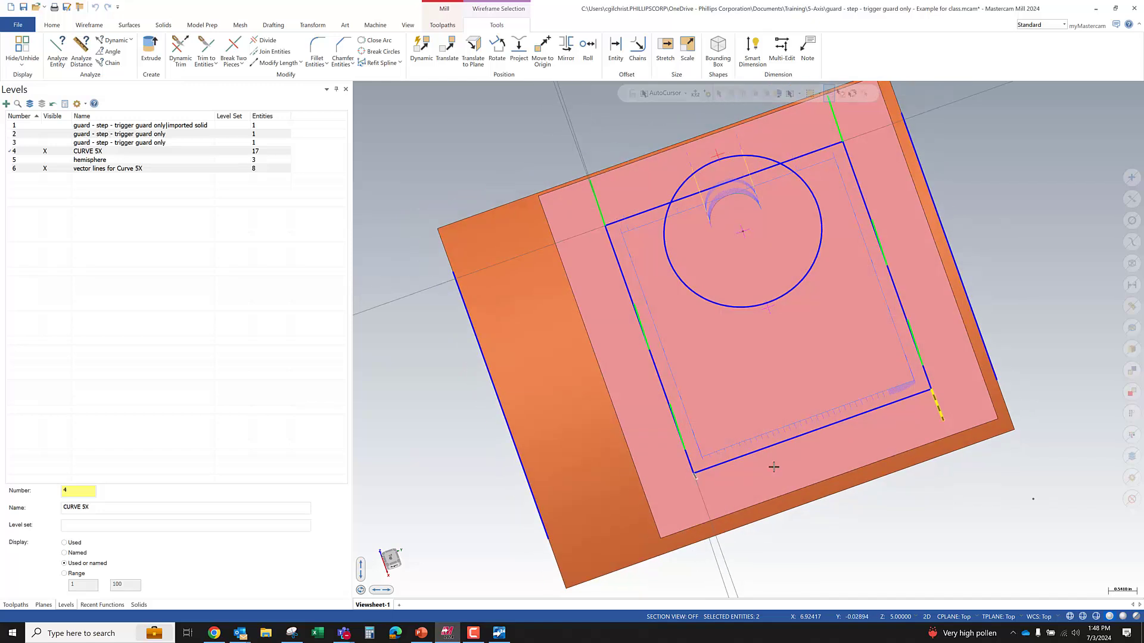
middle_click_drag(773, 467, 1046, 322)
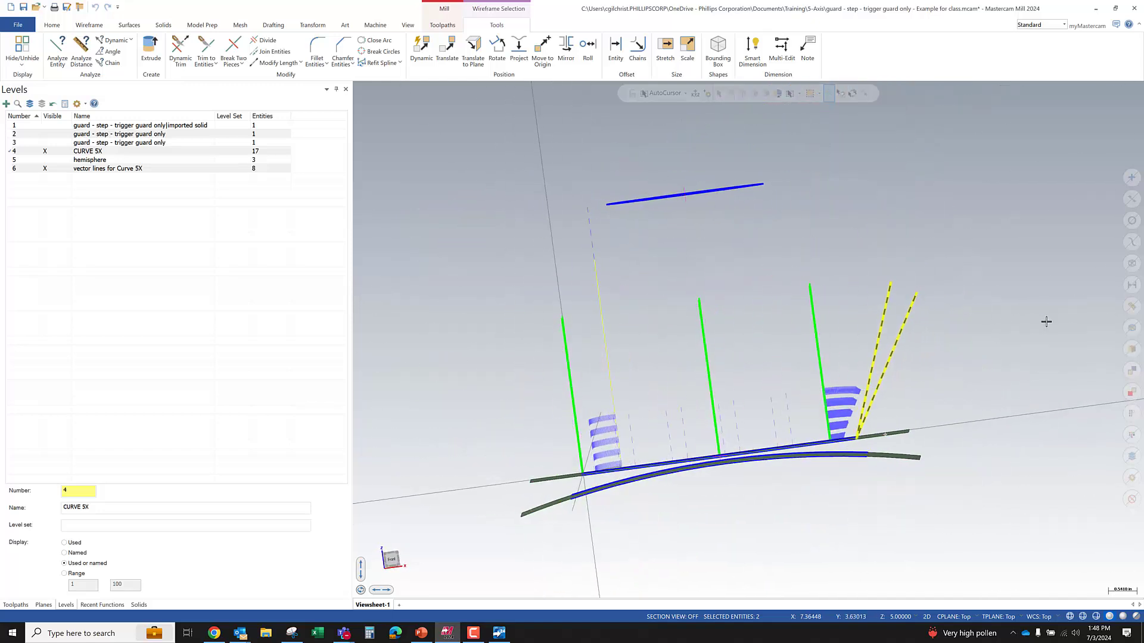
right_click(804, 249)
left_click(851, 356)
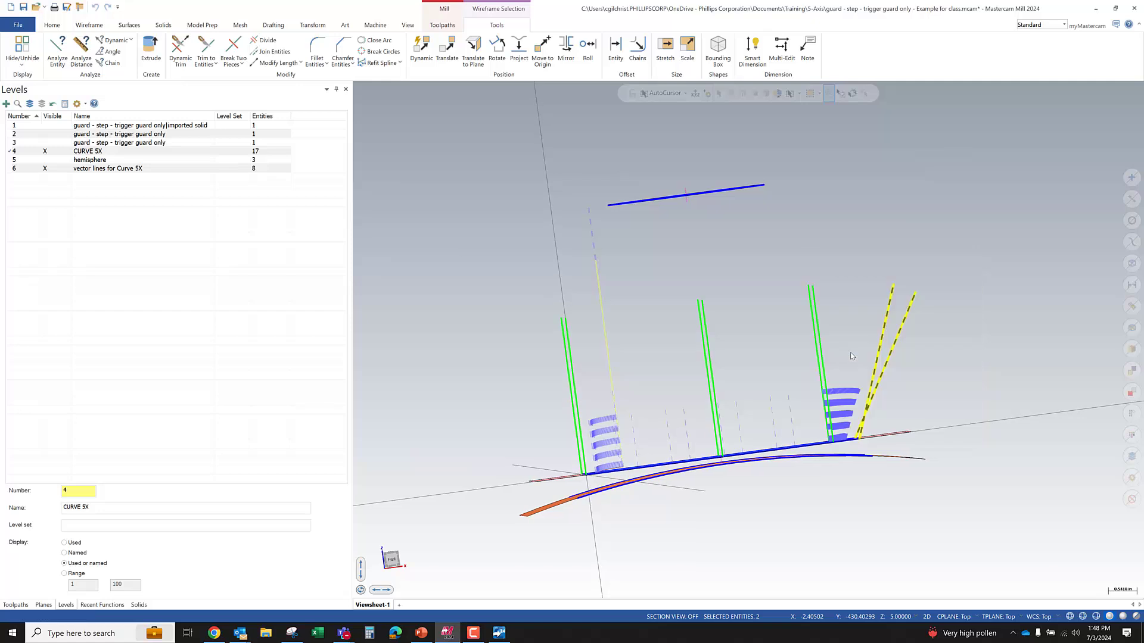
scroll(734, 457, "up", 5)
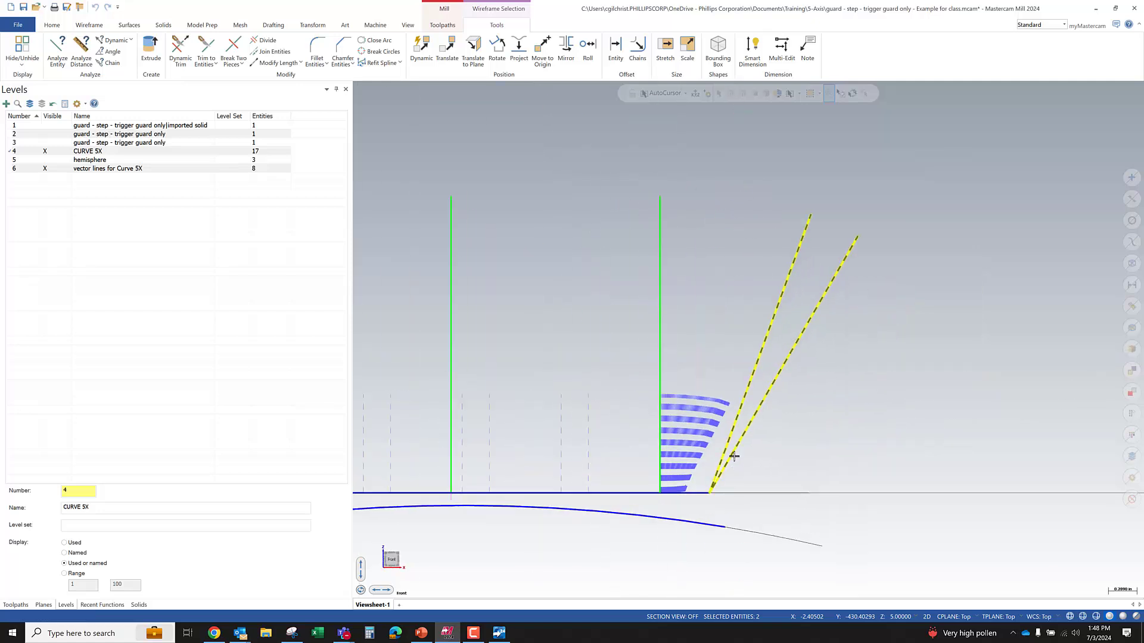
scroll(798, 434, "down", 2)
middle_click_drag(798, 434, 794, 309)
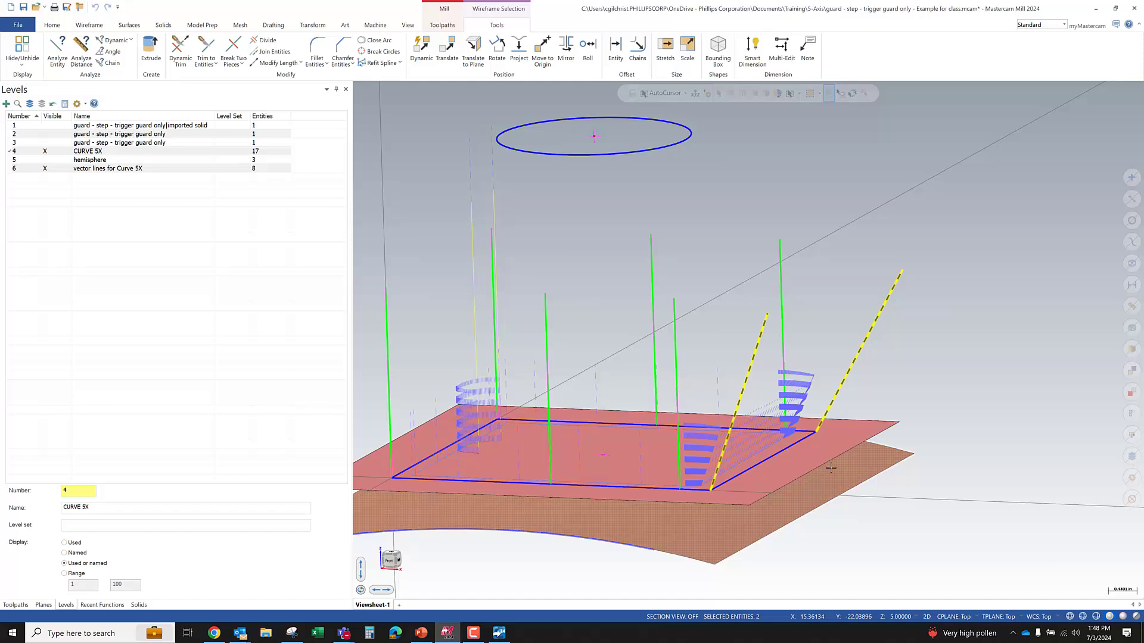
middle_click_drag(831, 469, 729, 446)
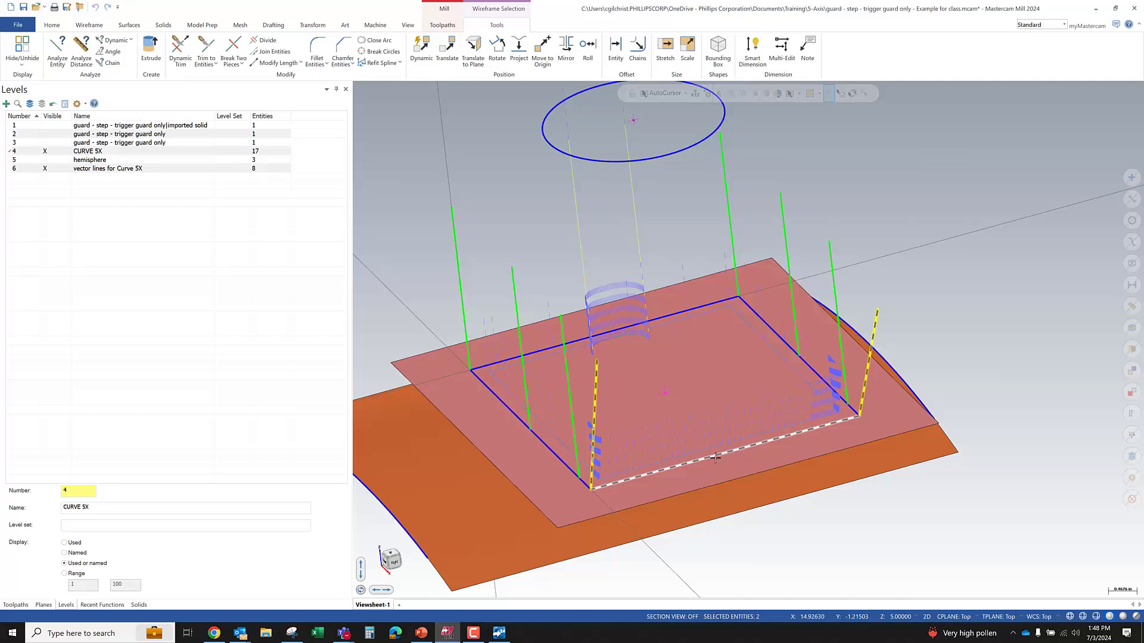
middle_click_drag(769, 442, 610, 407)
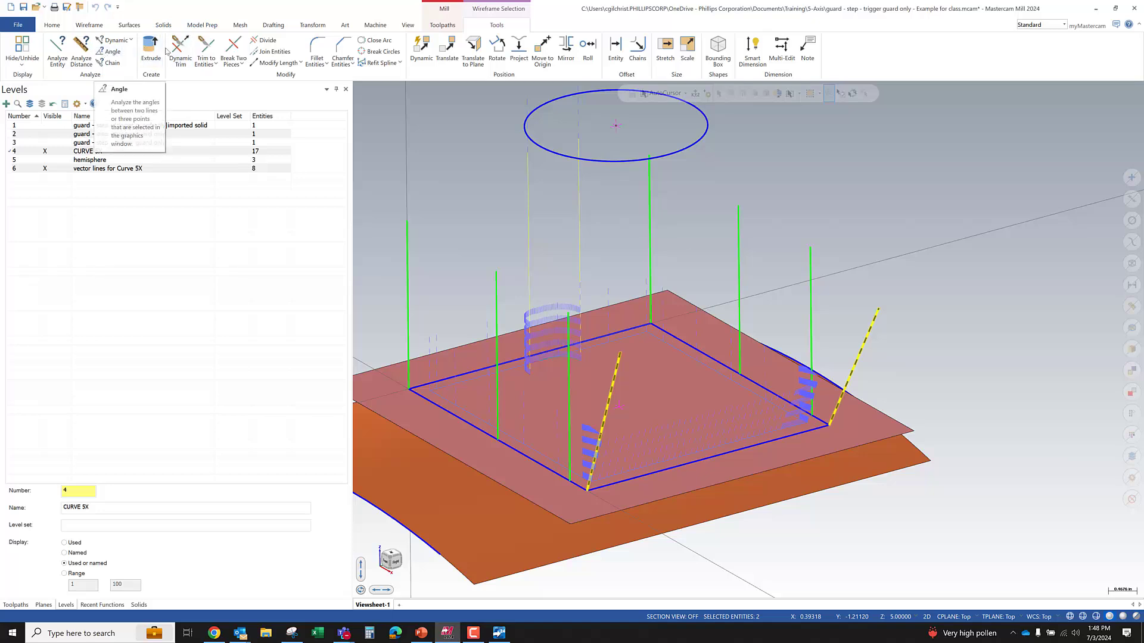
- Switch to 3D construction mode and draw a tilted vector line upward from the midpoint of the rectangle's right edge
left_click(88, 27)
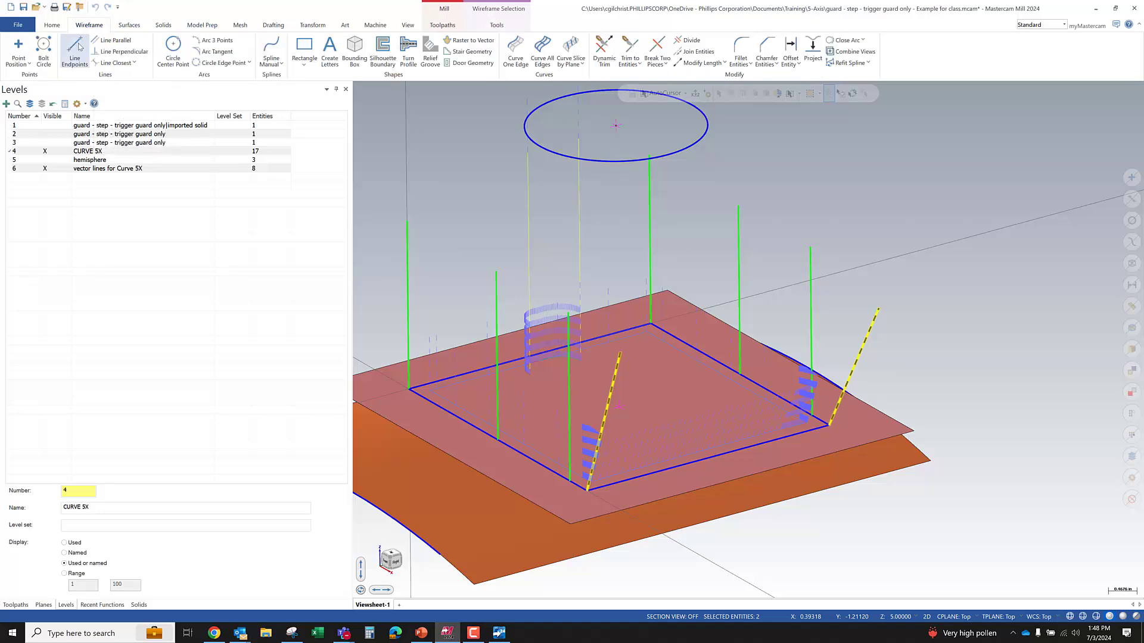
right_click(456, 222)
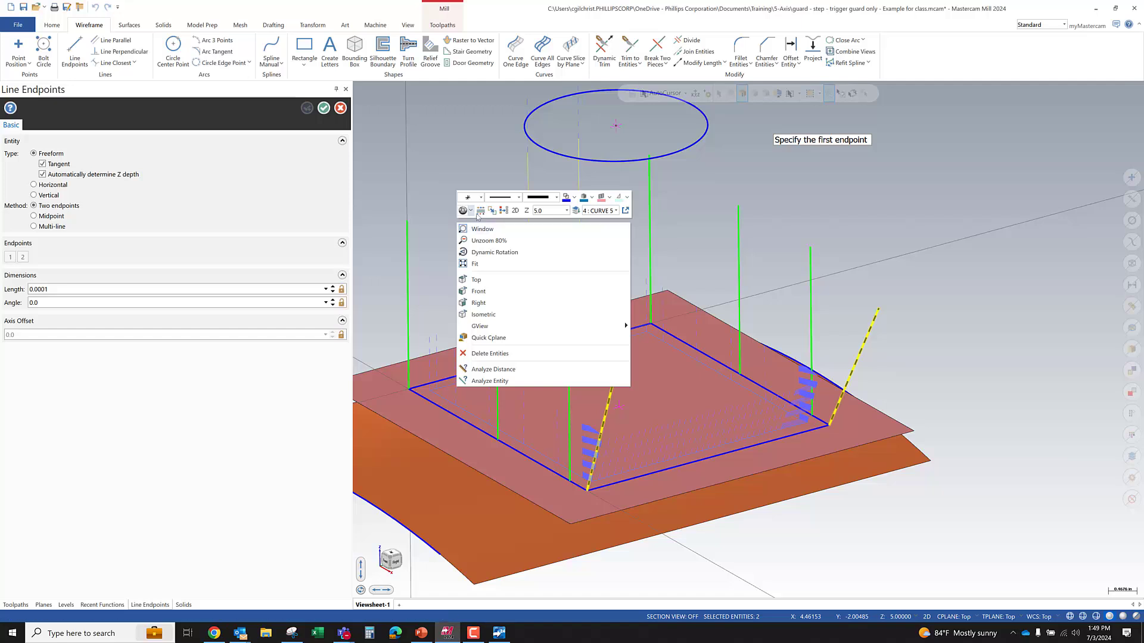
left_click(515, 212)
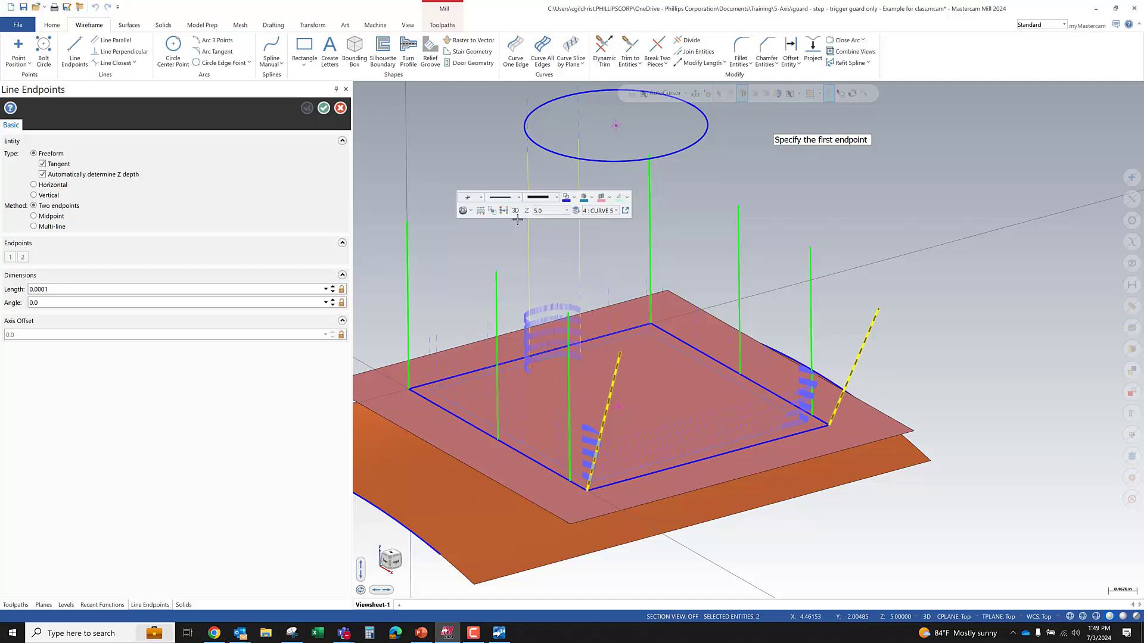
scroll(834, 276, "down", 2)
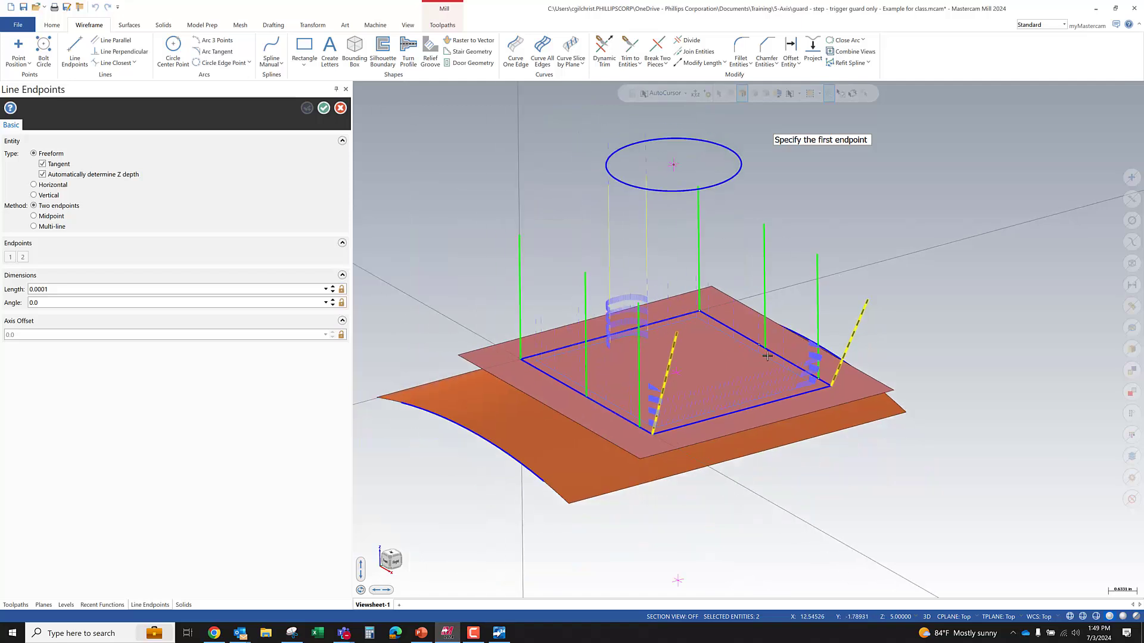
left_click(742, 413)
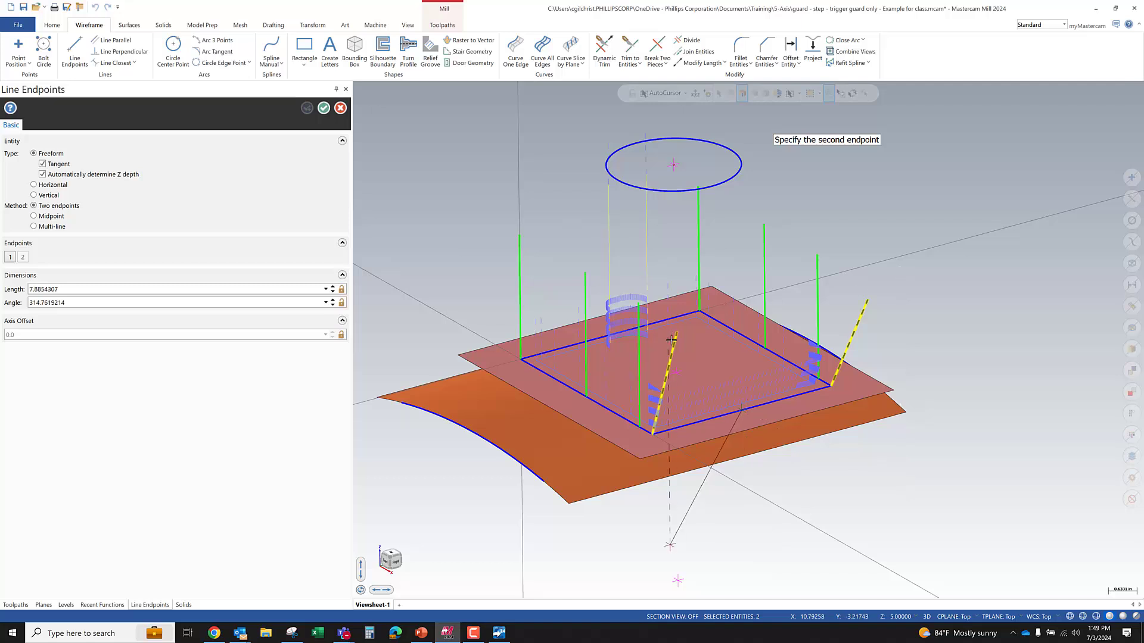
left_click(764, 322)
middle_click_drag(883, 334, 873, 306)
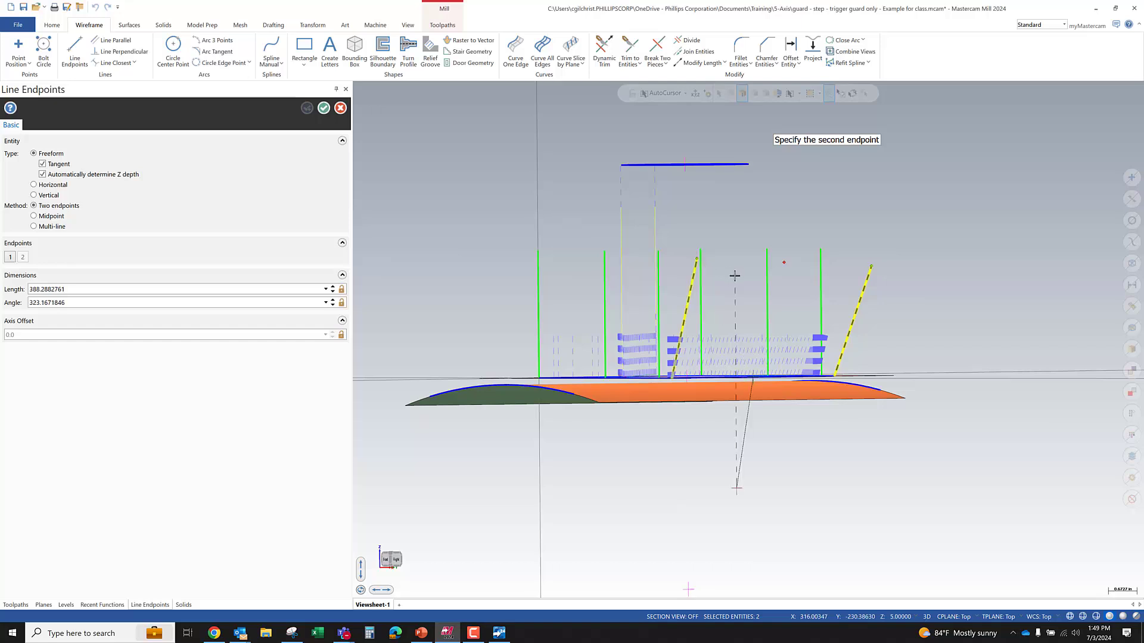
left_click(785, 261)
scroll(913, 290, "down", 3)
middle_click_drag(870, 286, 887, 368)
left_click(325, 110)
- Compare the new line's tilt with the two selected corner lines from several angles and clear the selection
middle_click_drag(774, 334, 804, 264)
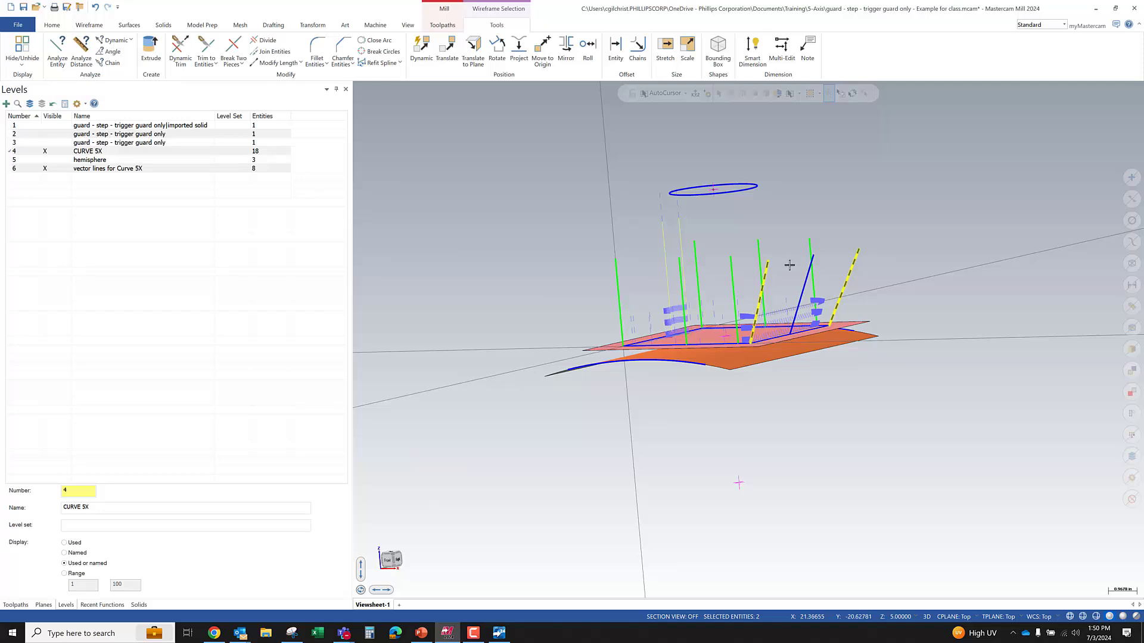
middle_click_drag(781, 336, 801, 373)
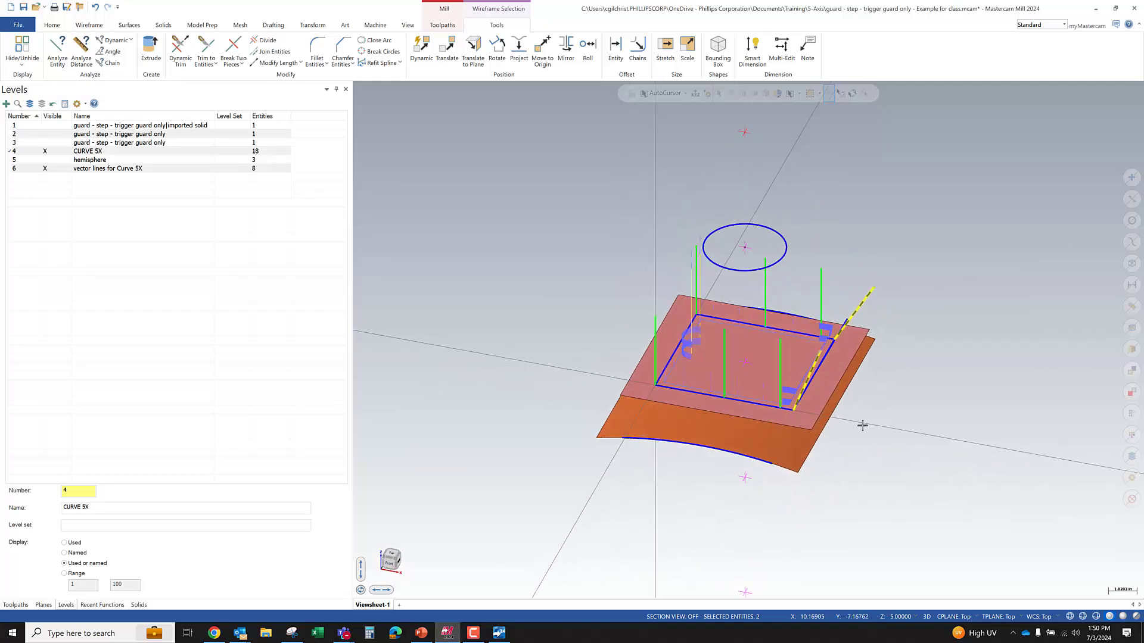
middle_click_drag(858, 459, 789, 433)
scroll(789, 433, "up", 1)
key("Escape")
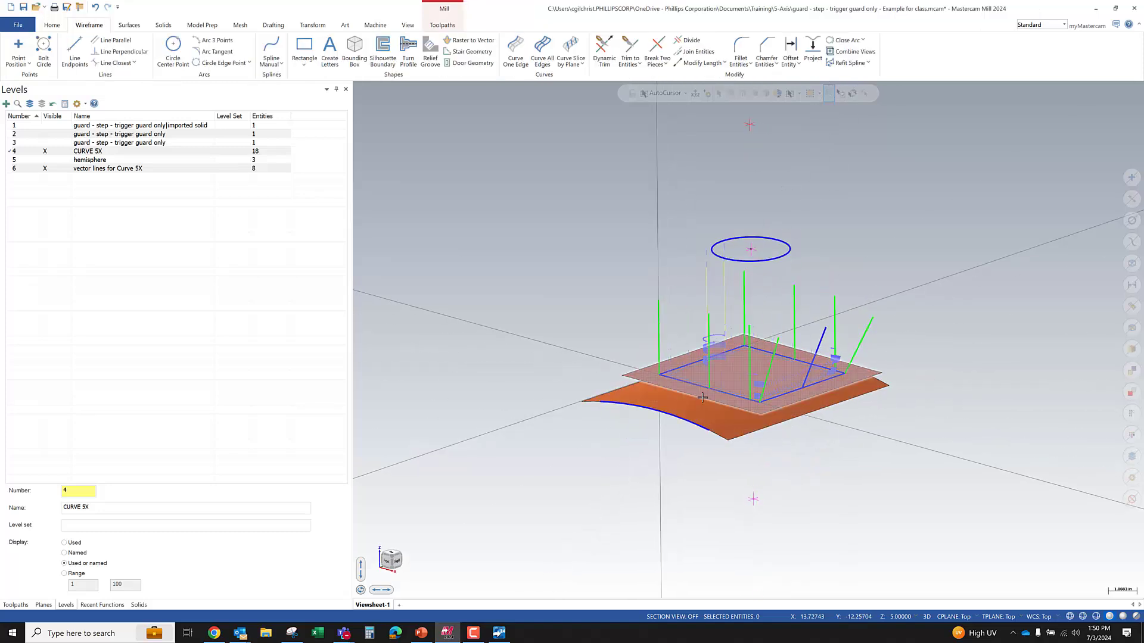
- Add the new right-edge line to the Curve 5 Axis tool axis control lines and regenerate the toolpath
left_click(15, 604)
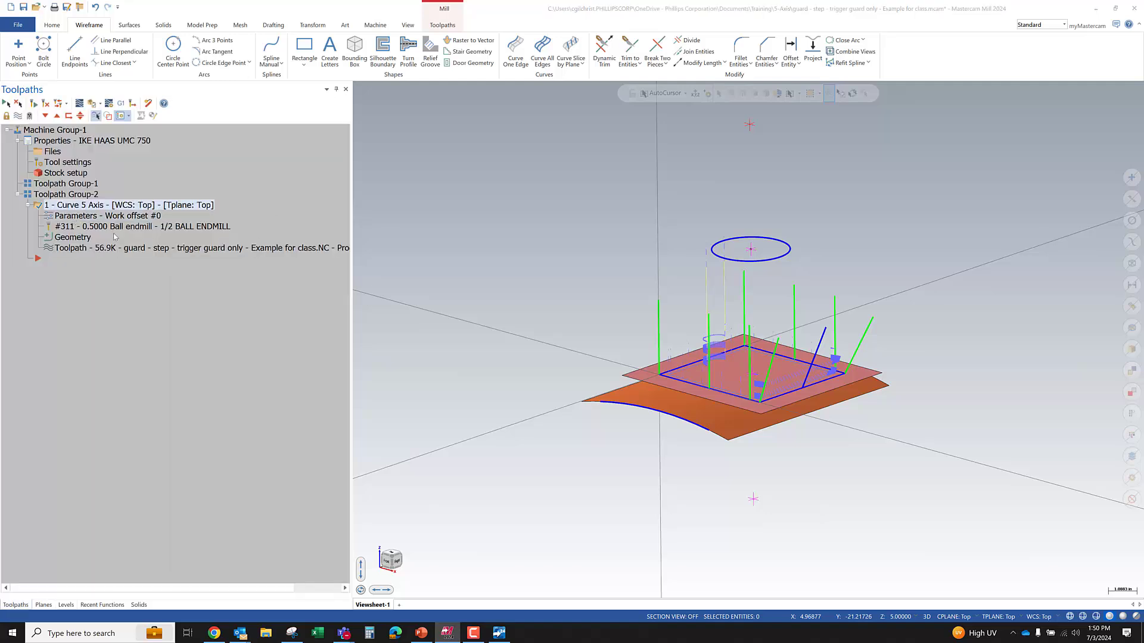
left_click(117, 218)
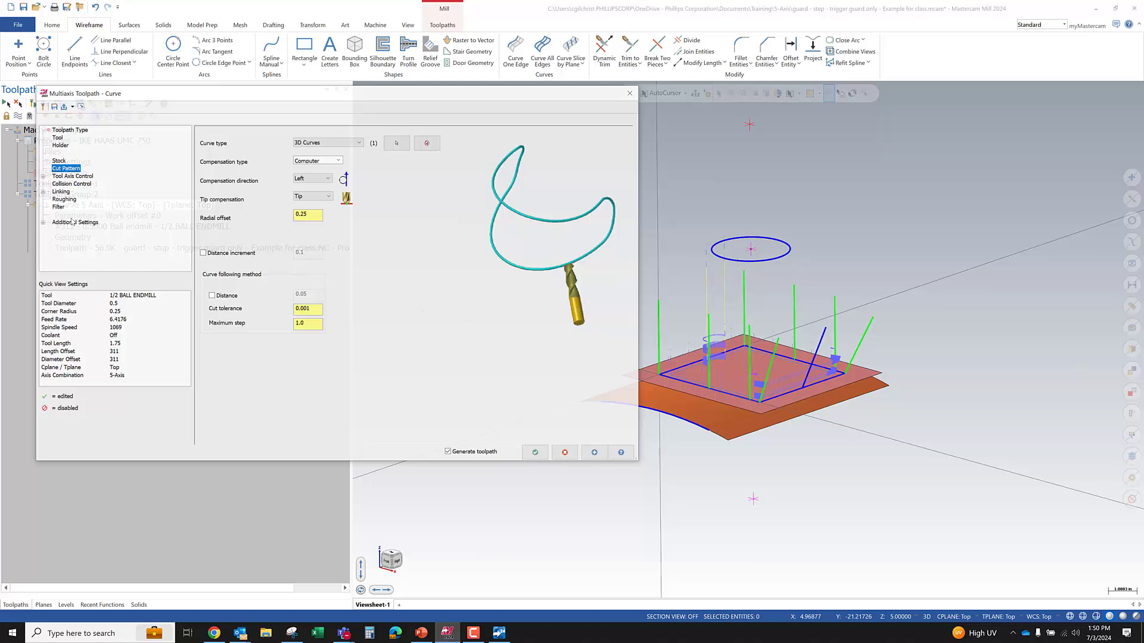
left_click(67, 176)
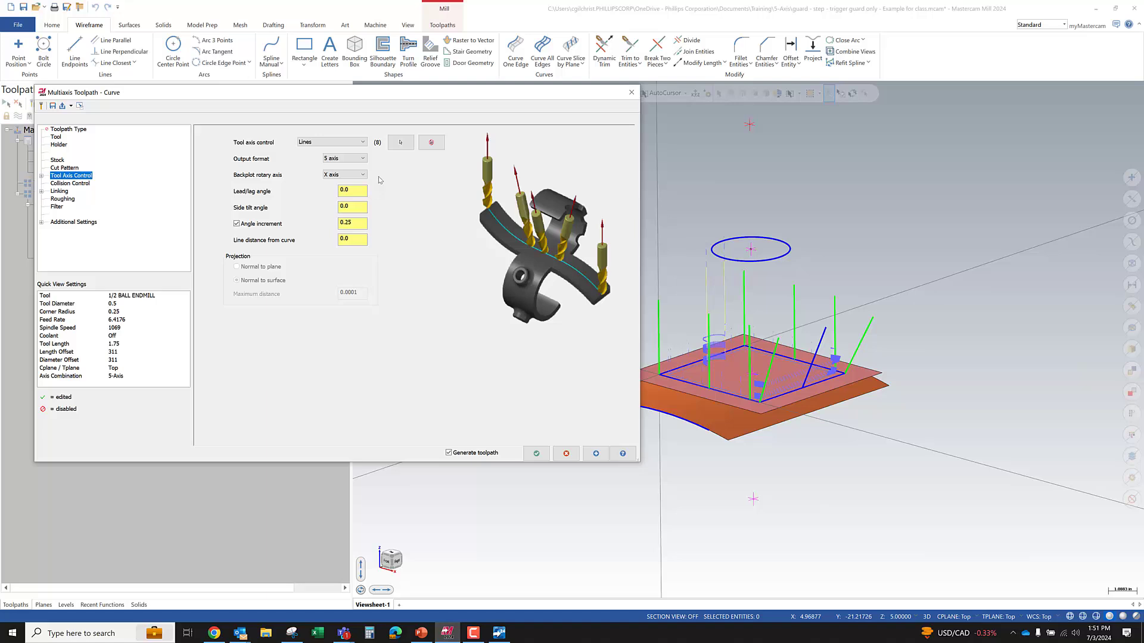
left_click(393, 148)
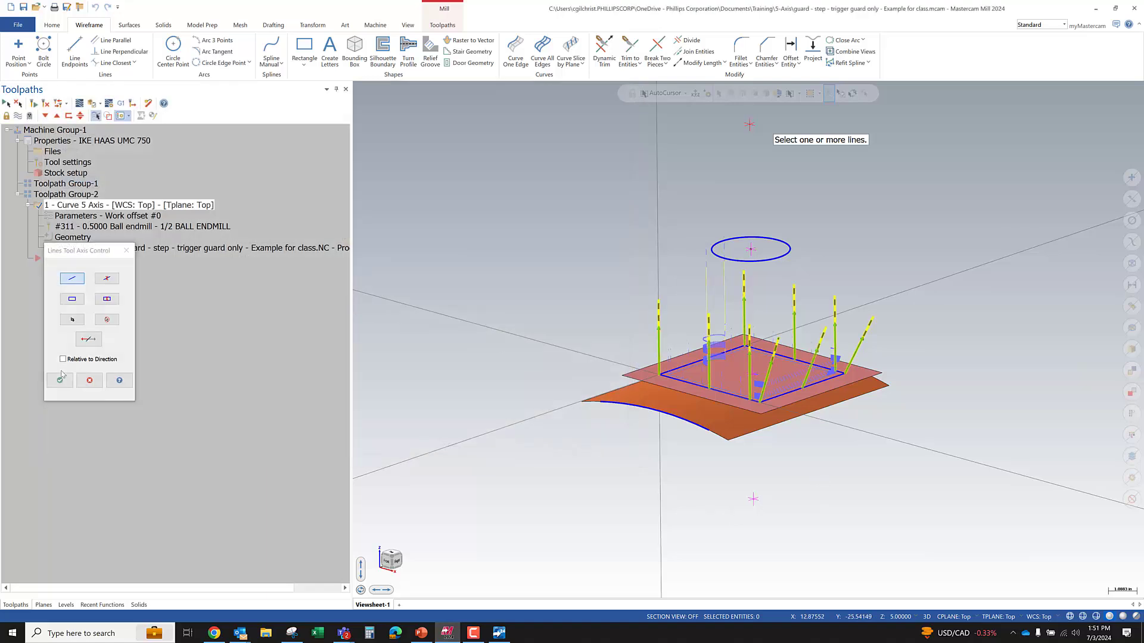
left_click(59, 380)
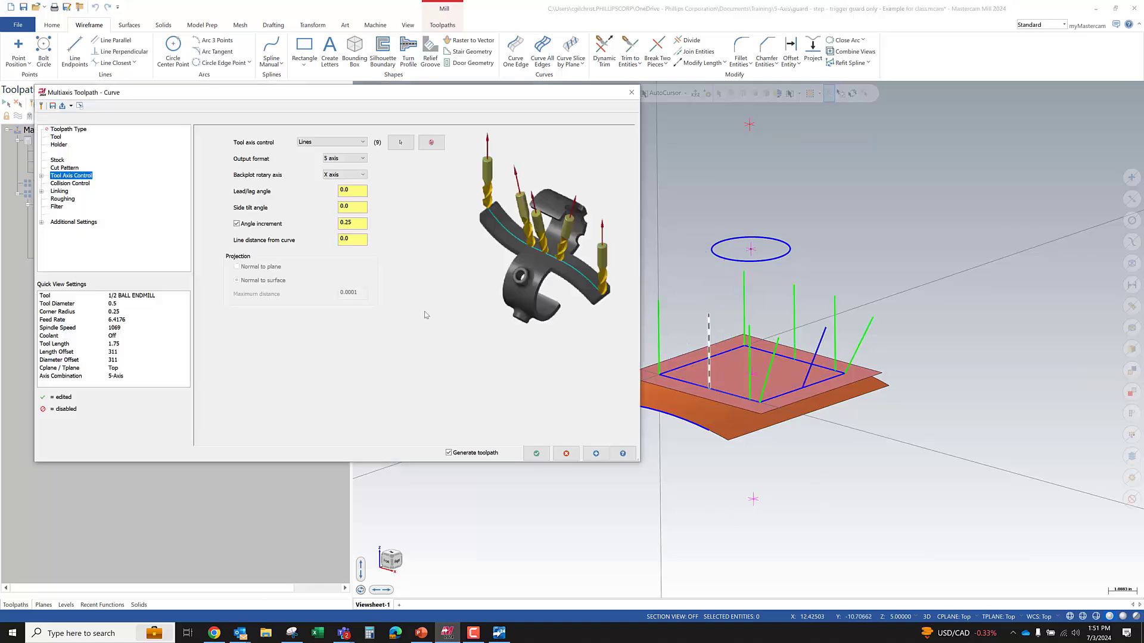
left_click(596, 454)
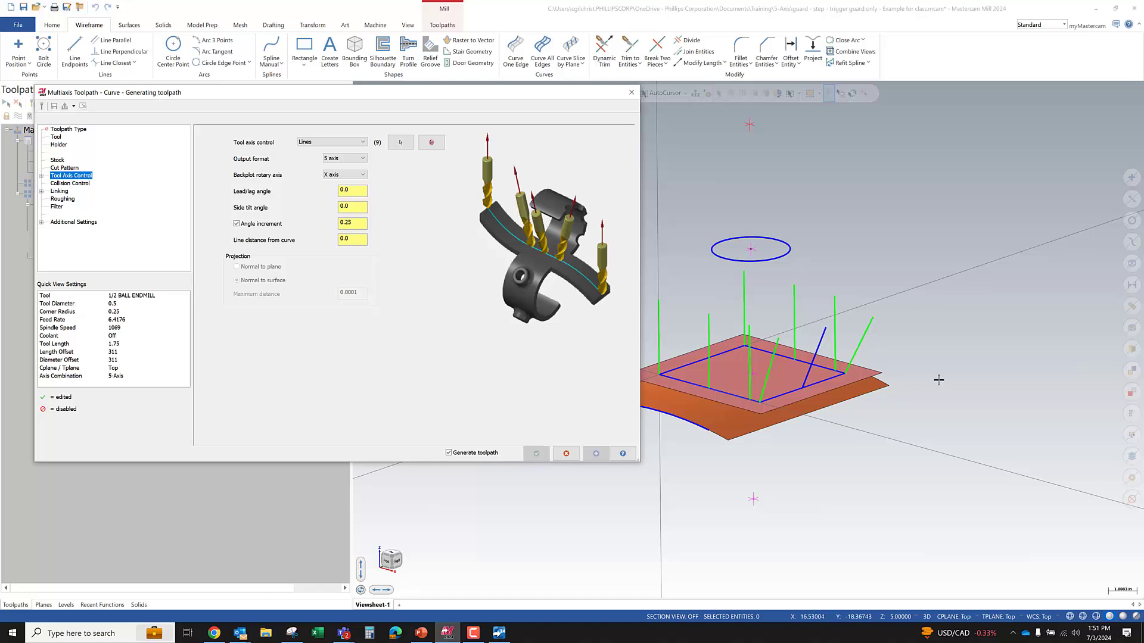
- Examine the regenerated toolpath's vectors along the right edge between the two tilted corner lines
scroll(861, 389, "up", 5)
scroll(861, 389, "up", 3)
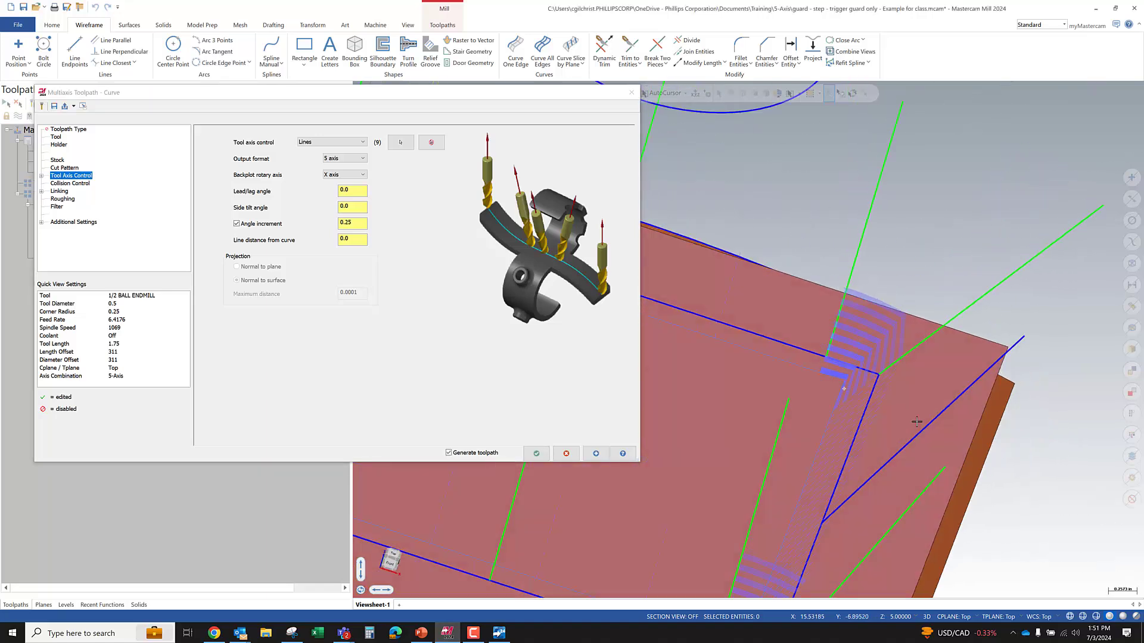
middle_click_drag(851, 403, 873, 387)
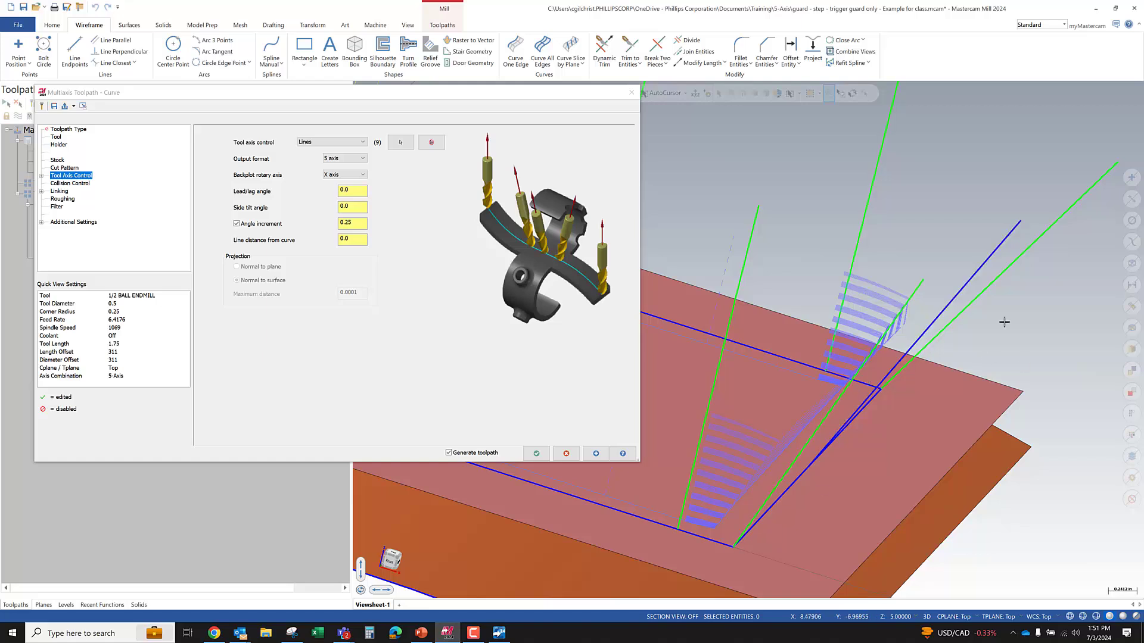
scroll(1003, 322, "down", 4)
middle_click_drag(891, 363, 816, 308)
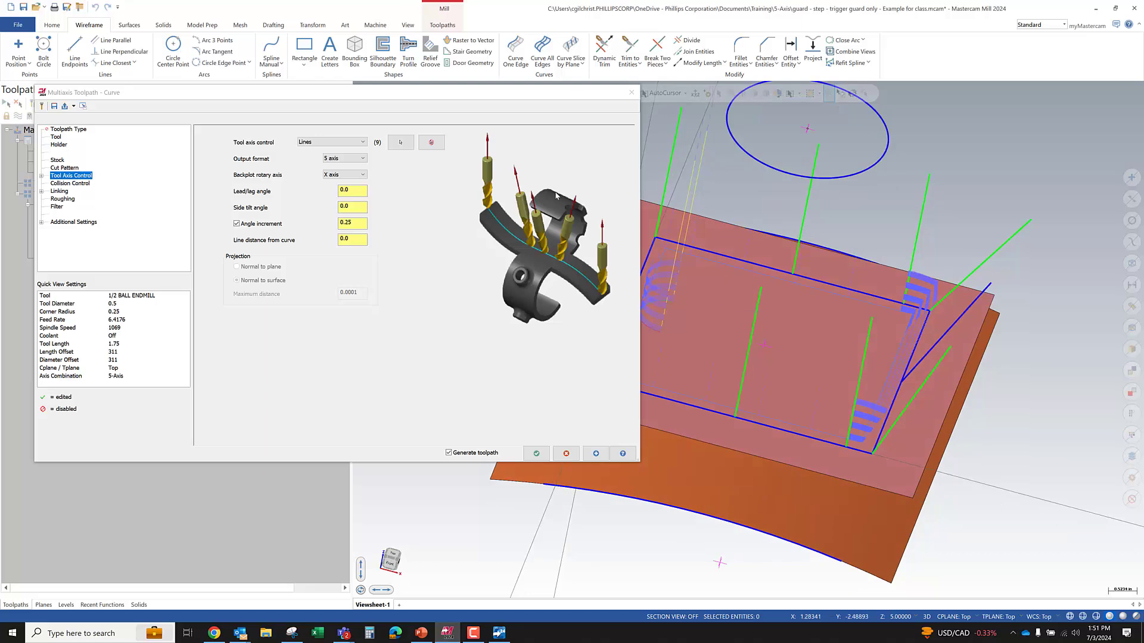
- Review the line distance from curve setting for the tool axis control lines against the model
left_click(340, 240)
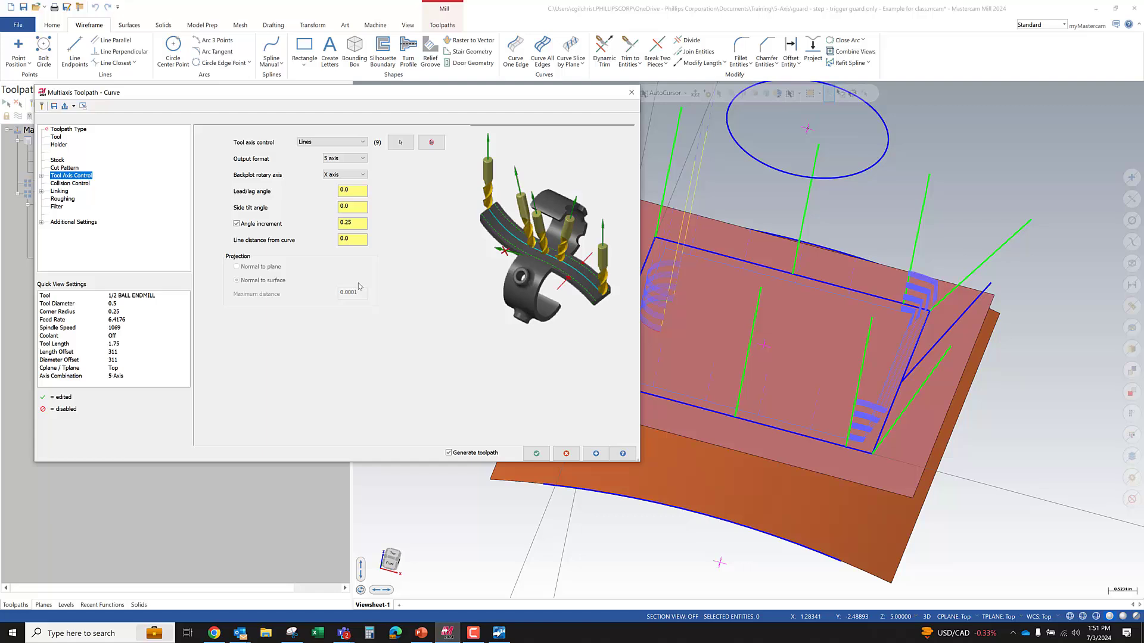
left_click_drag(353, 240, 335, 240)
left_click(339, 240)
left_click_drag(538, 94, 352, 65)
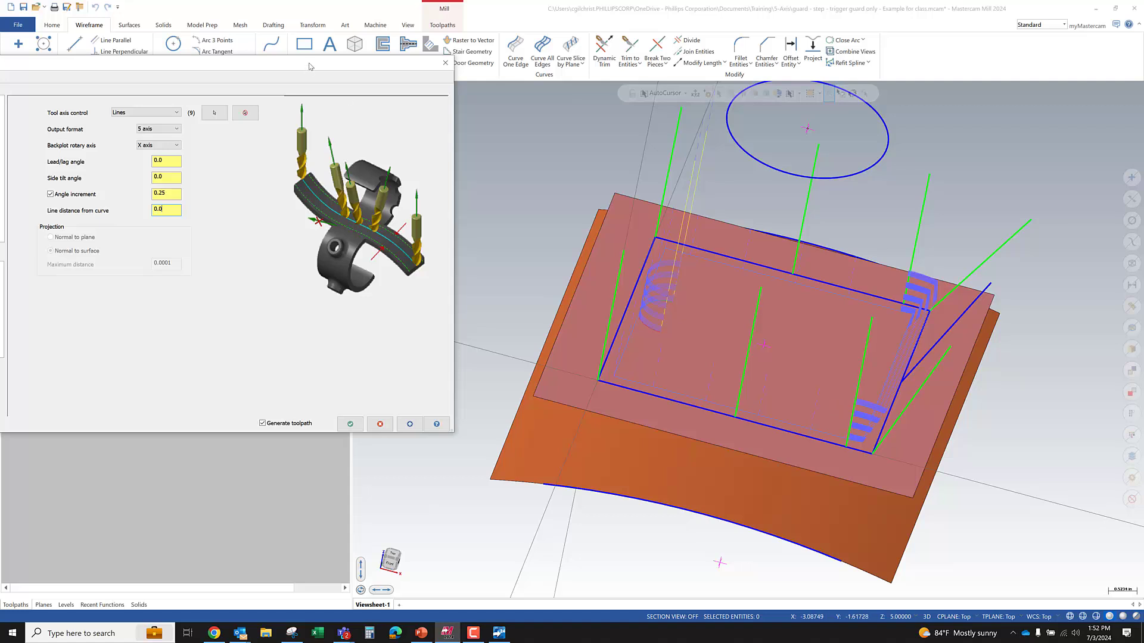
left_click_drag(310, 67, 717, 91)
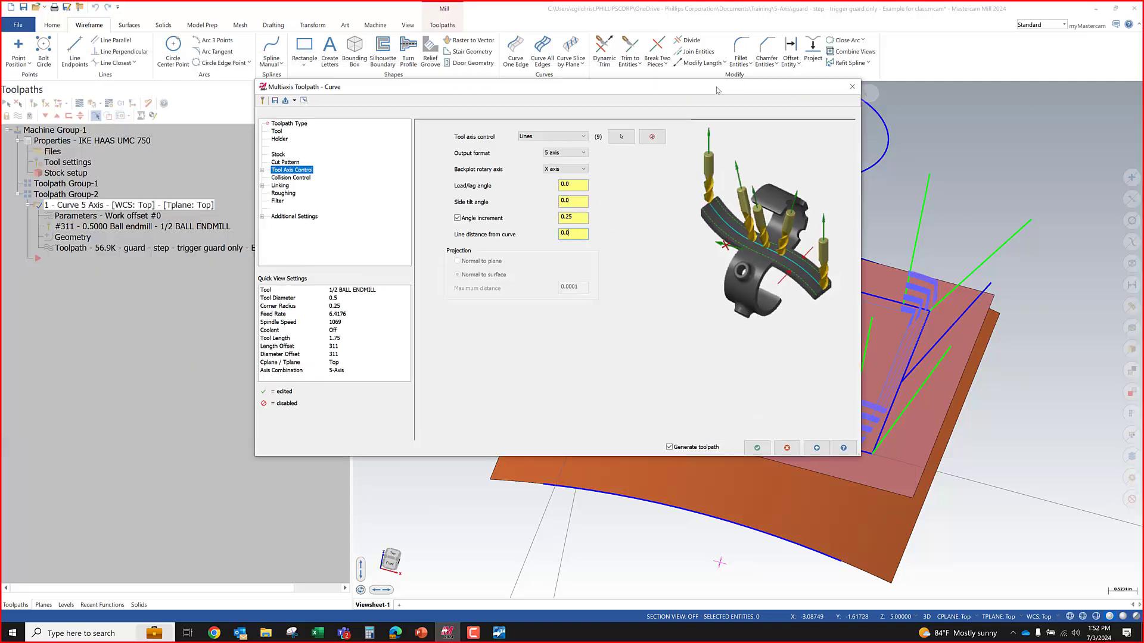
- Review the collision control, linking, roughing and entry/exit settings, including the entry/exit curve tolerance
left_click(293, 178)
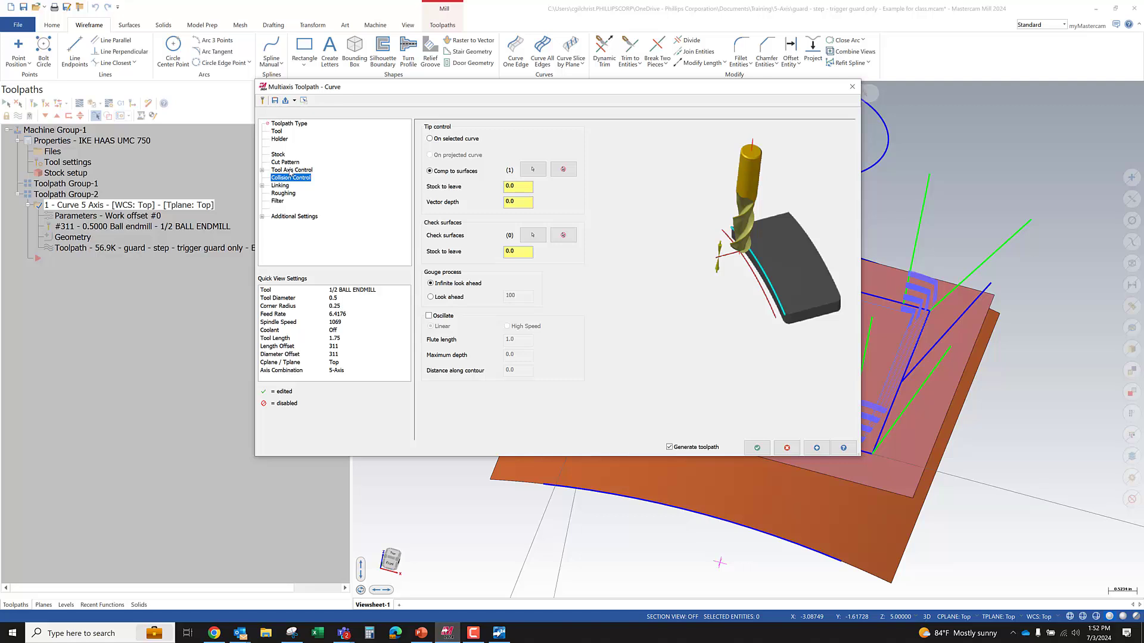
left_click(279, 185)
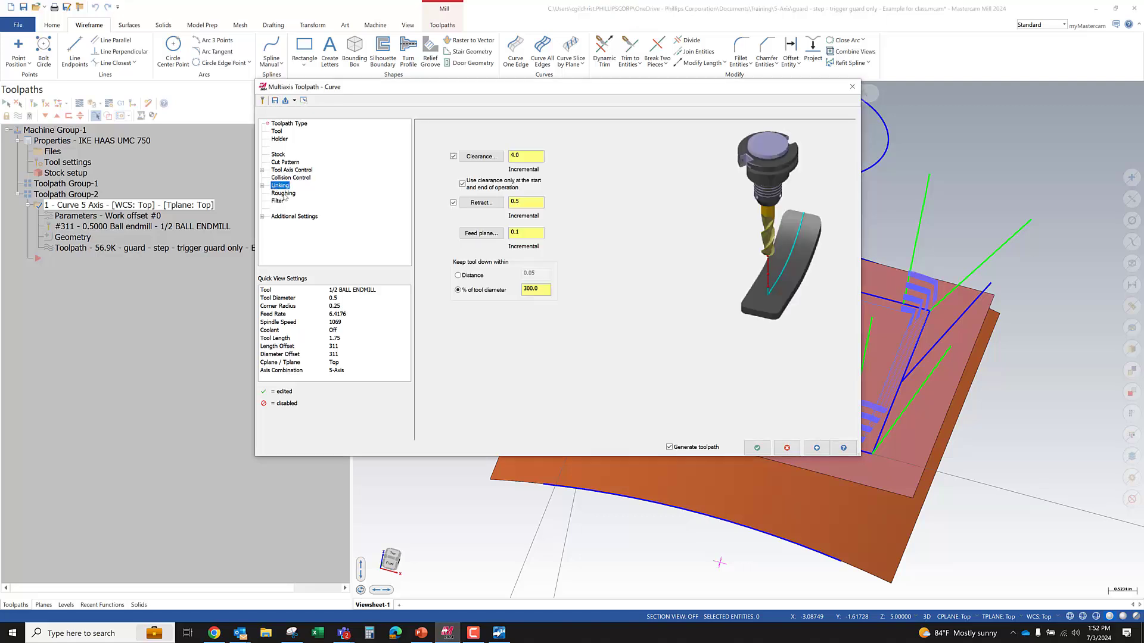
left_click(283, 193)
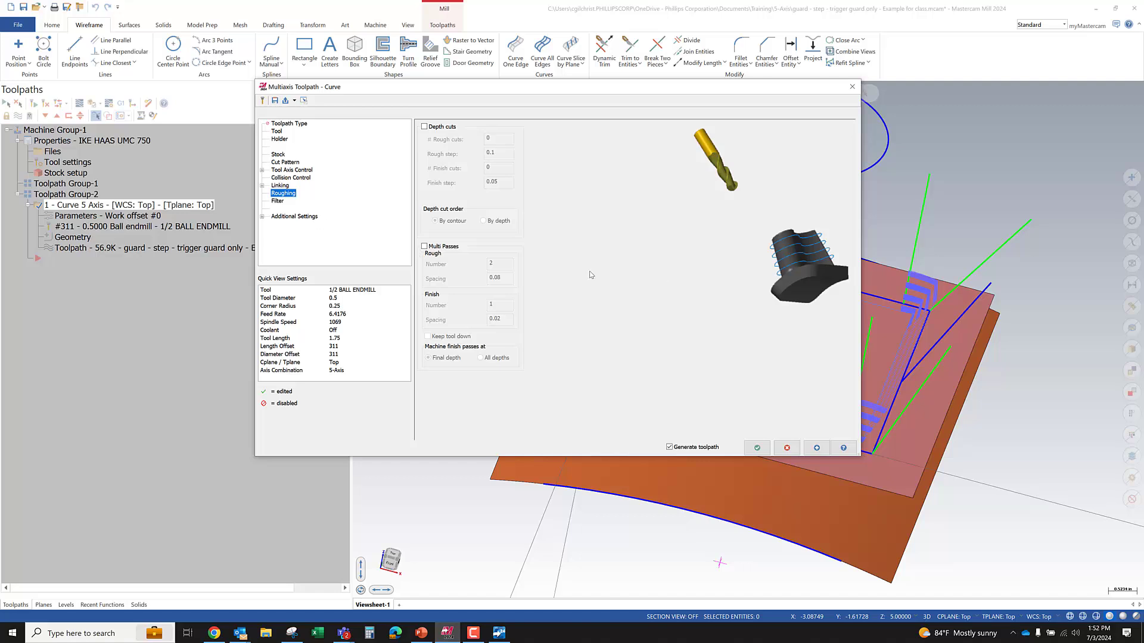
left_click(262, 185)
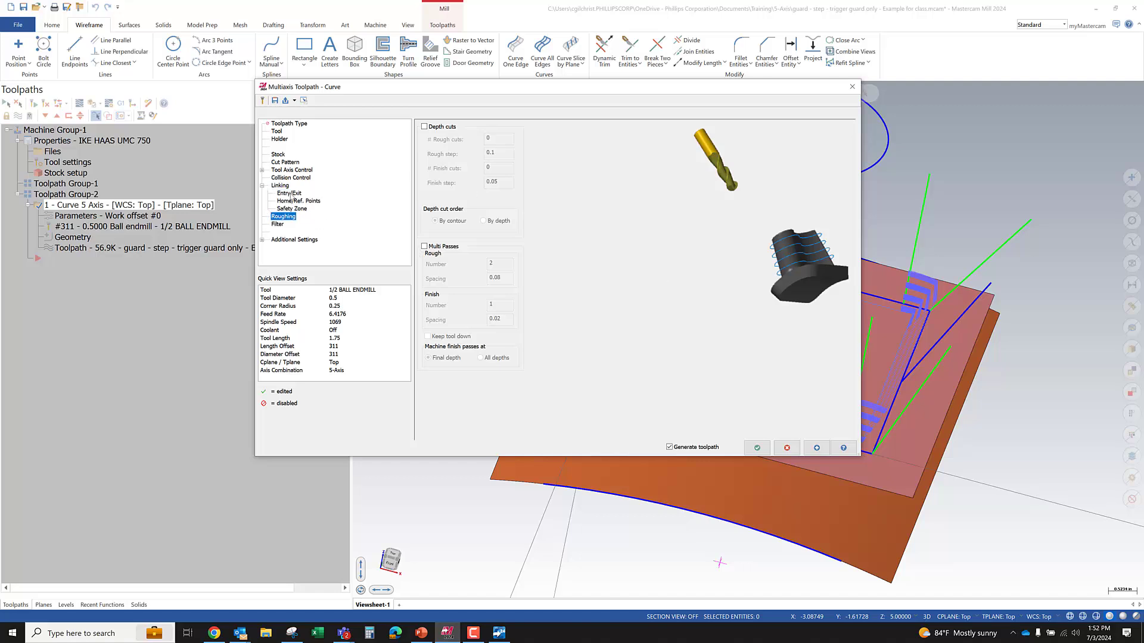
left_click(289, 194)
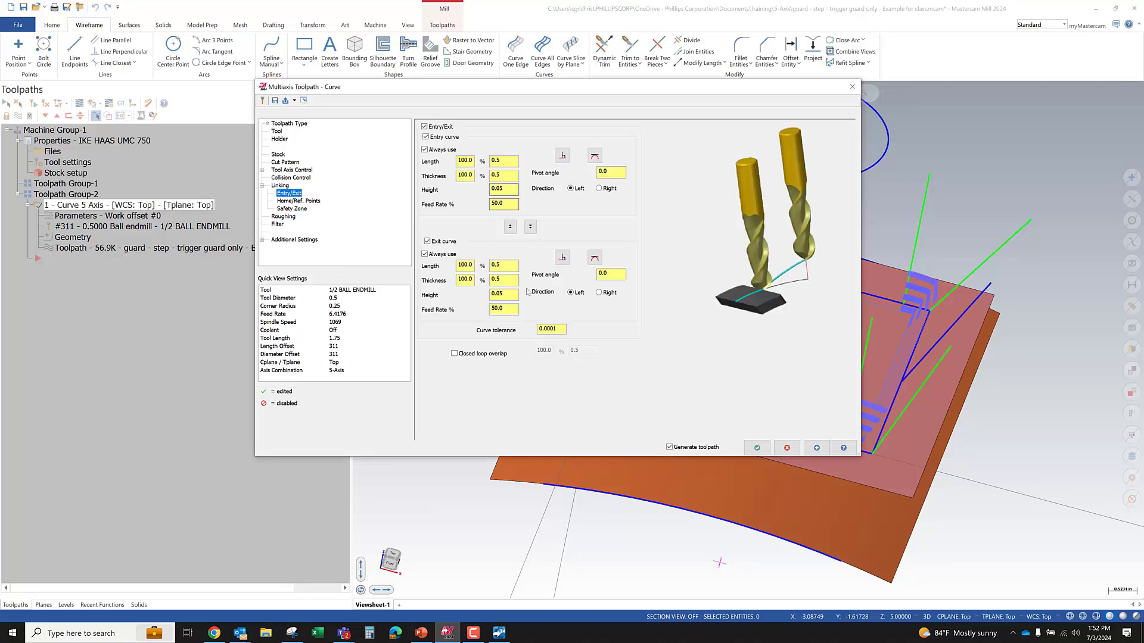
double_click(546, 329)
- Set the collision control's tip control to On selected curve, remove the compensation surface and accept the parameters
left_click(289, 178)
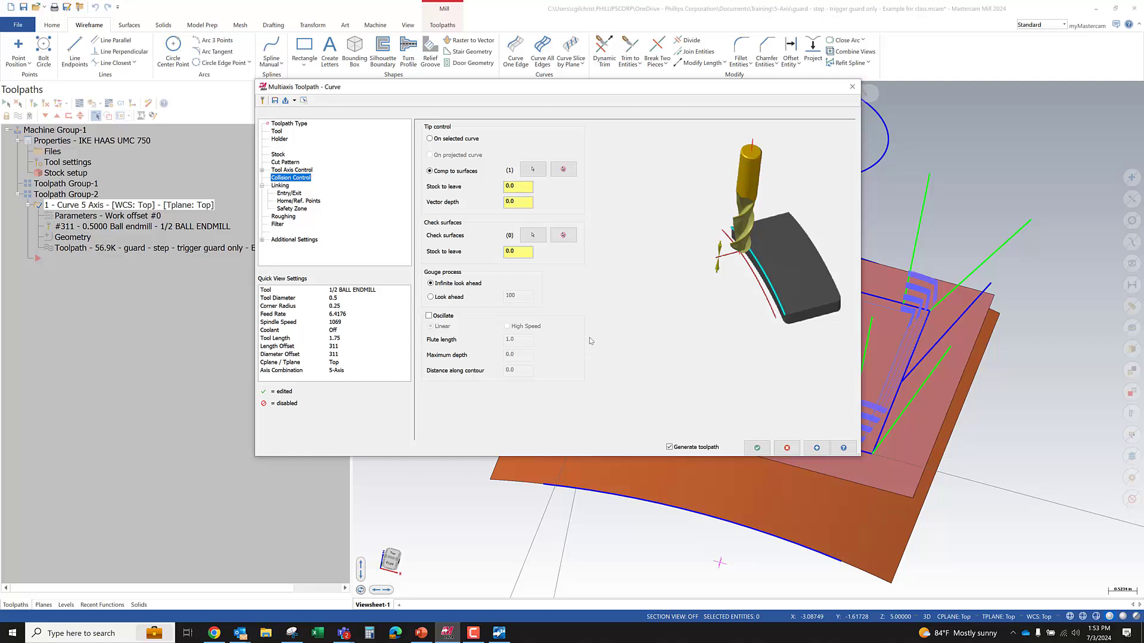
left_click_drag(444, 87, 411, 87)
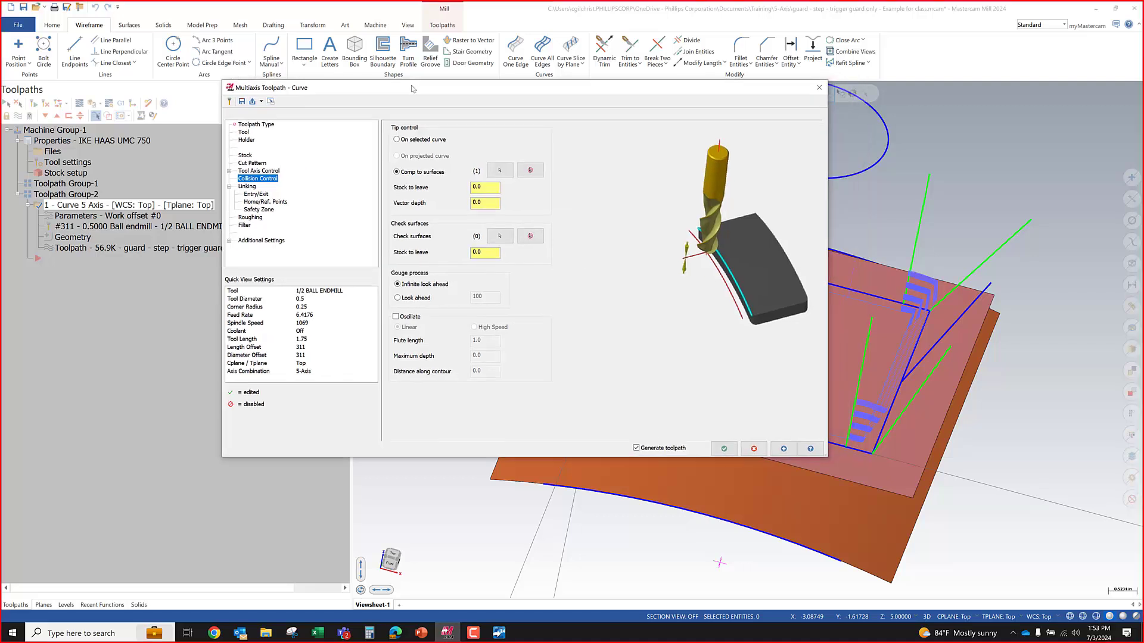
left_click(406, 141)
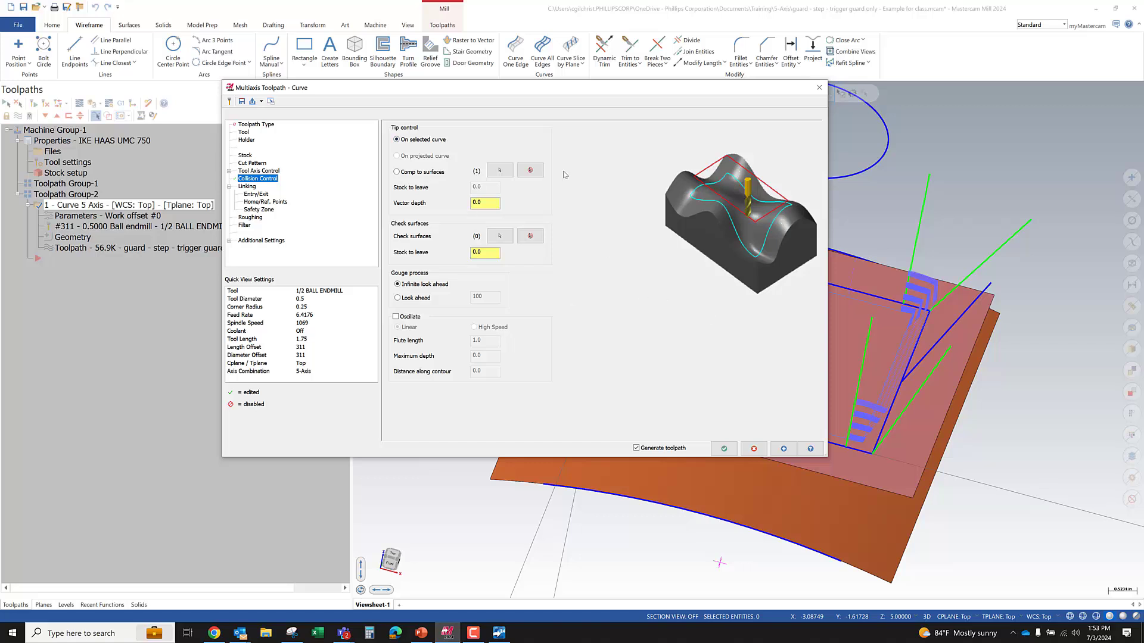
left_click(529, 171)
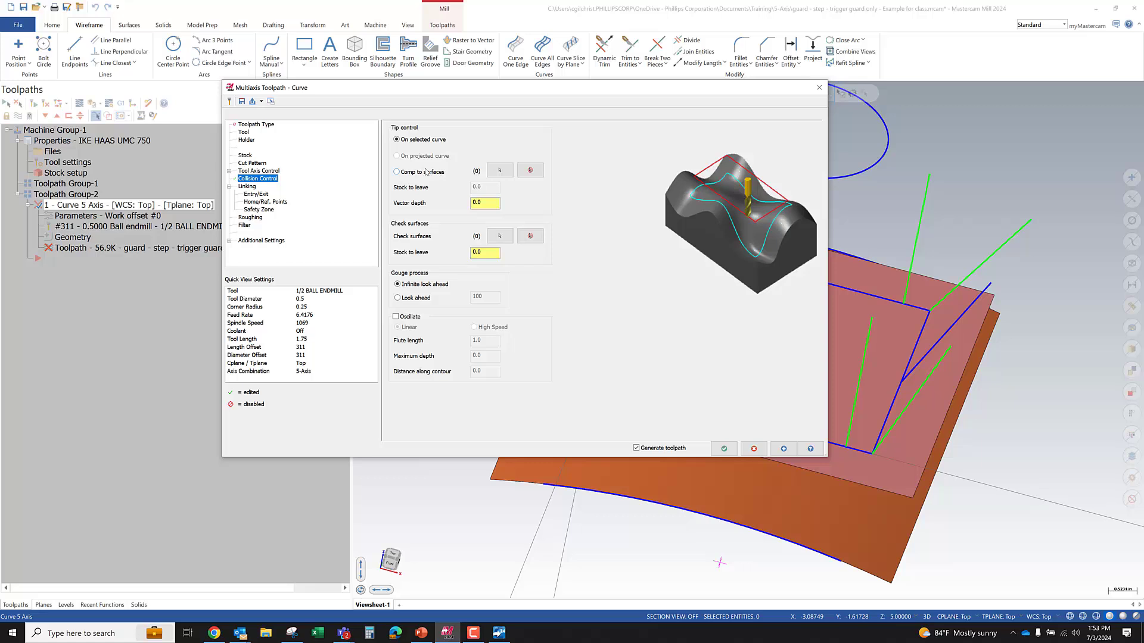
left_click(724, 447)
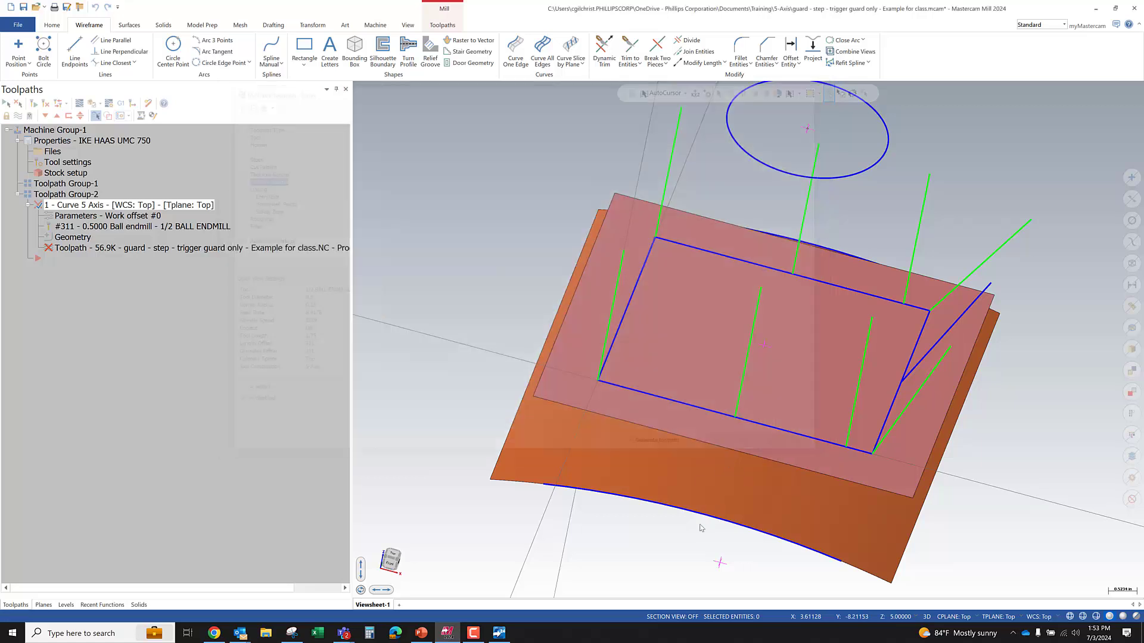
- Regenerate the Curve 5 Axis toolpath, backplot its first moves in a close-up view and close the backplot
left_click(105, 116)
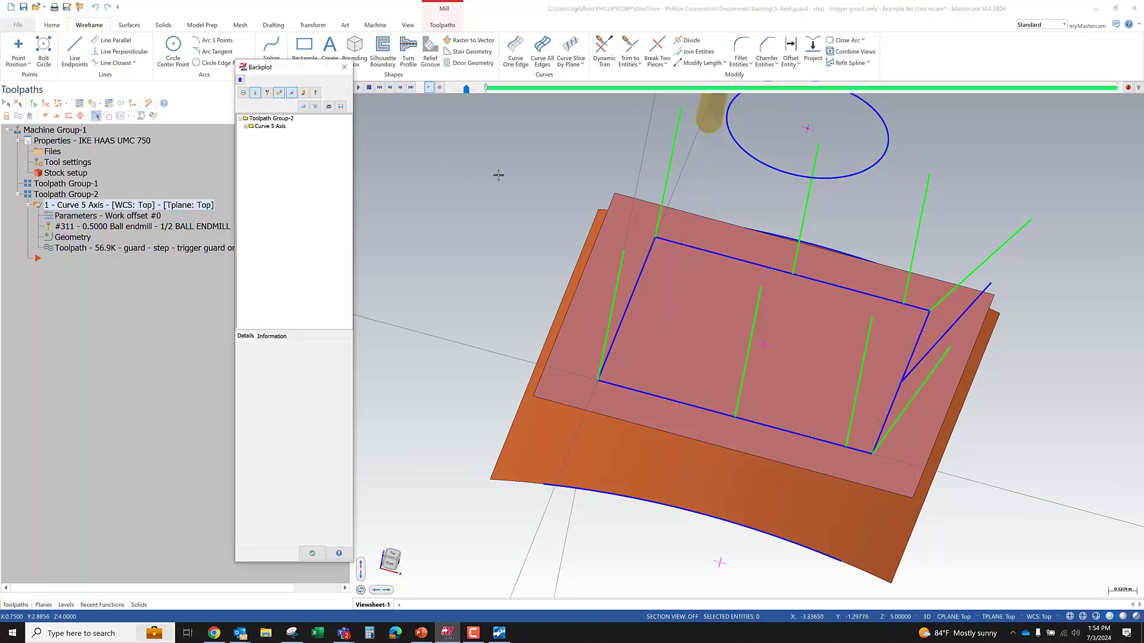
middle_click_drag(618, 373, 642, 341)
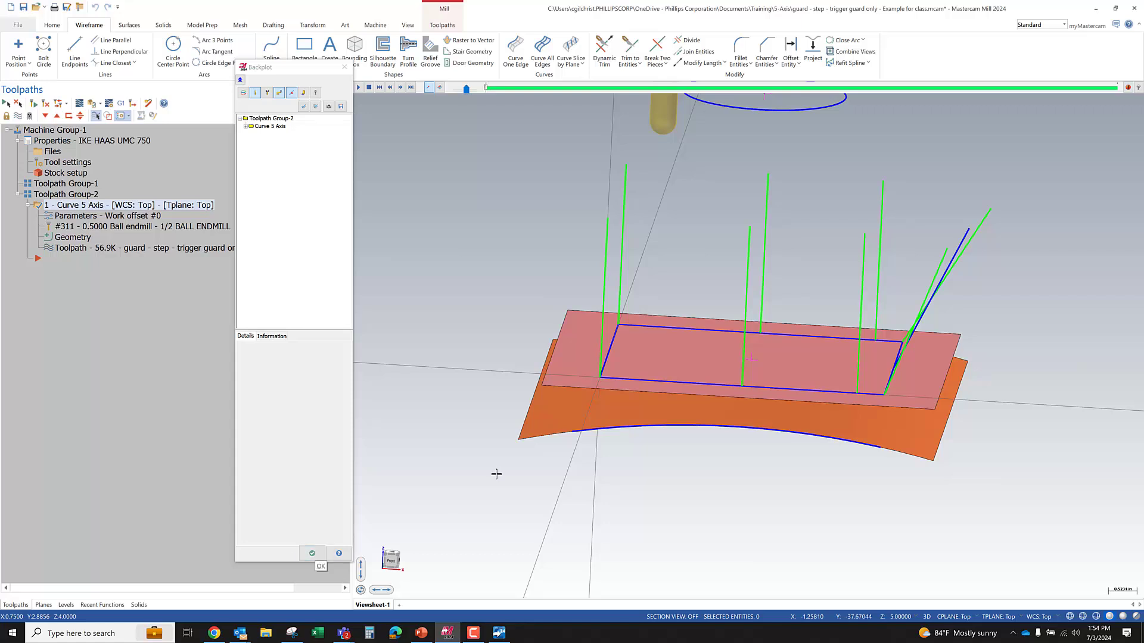
key("r")
scroll(611, 350, "up", 5)
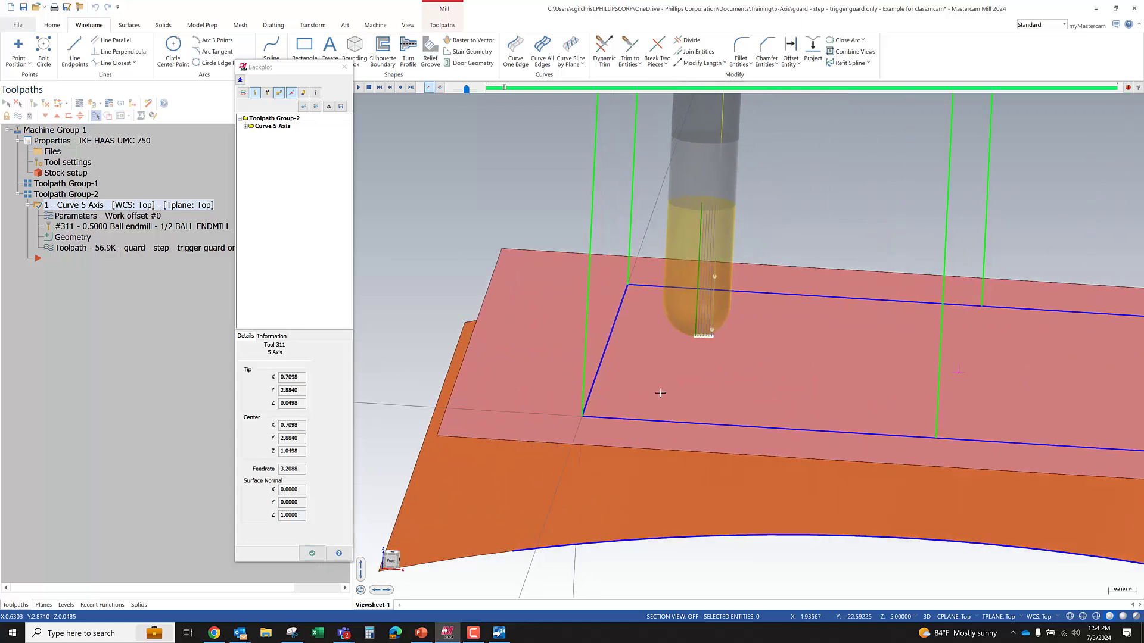
left_click(312, 553)
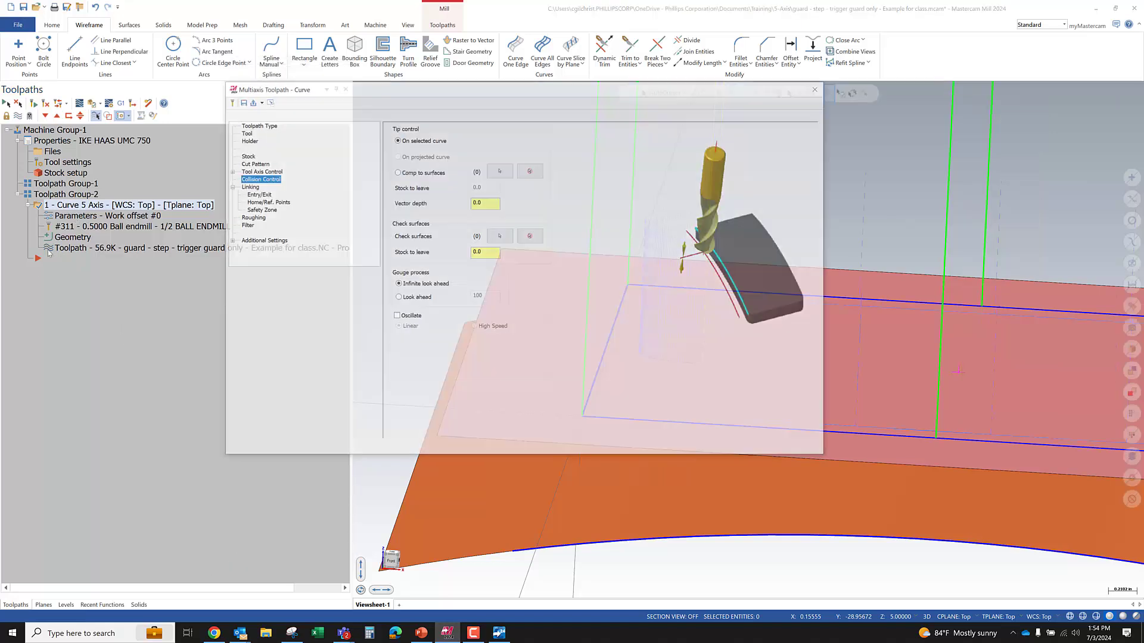
- Set the cut pattern's compensation type to Off and the radial offset to 0, then accept the parameters to regenerate the toolpath
left_click(247, 162)
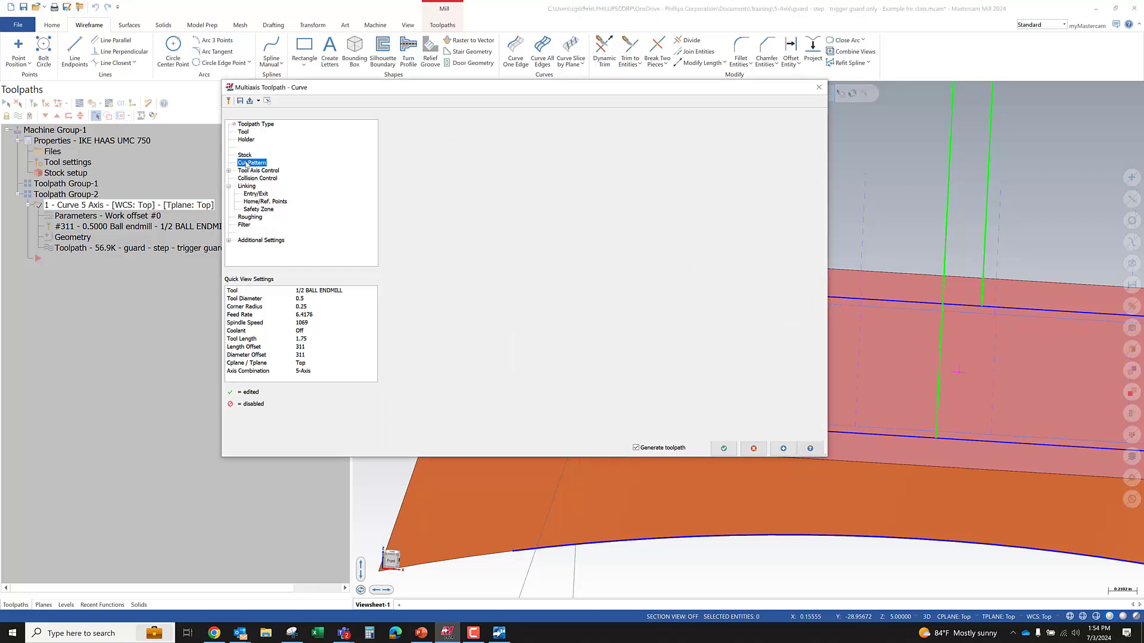
left_click(510, 155)
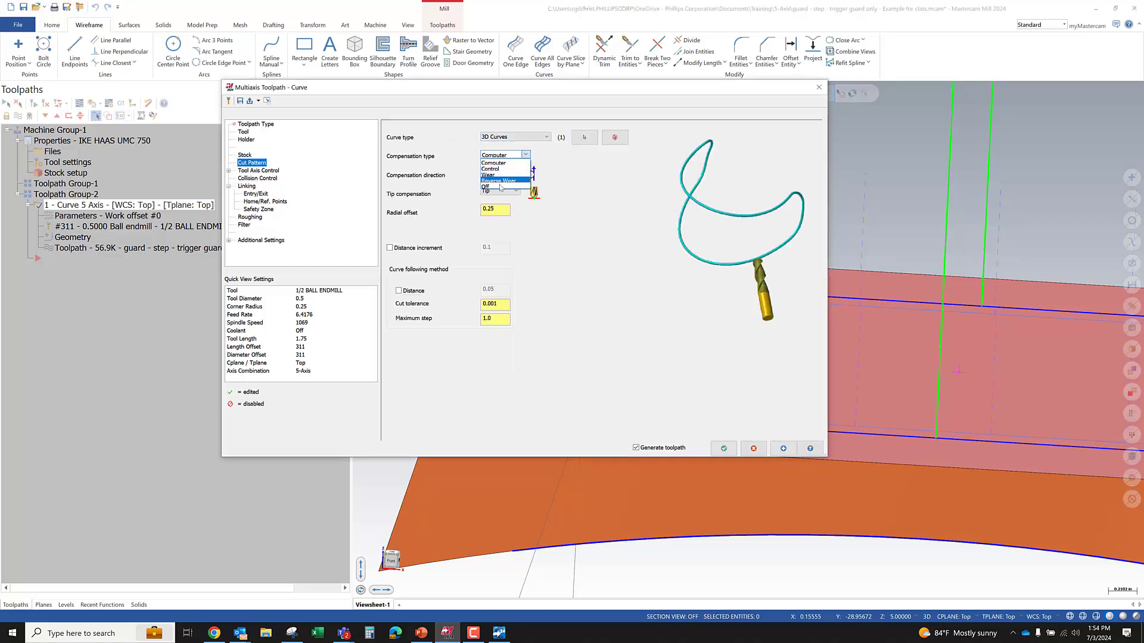
left_click(501, 193)
left_click_drag(499, 212, 439, 214)
type("0")
key("Return")
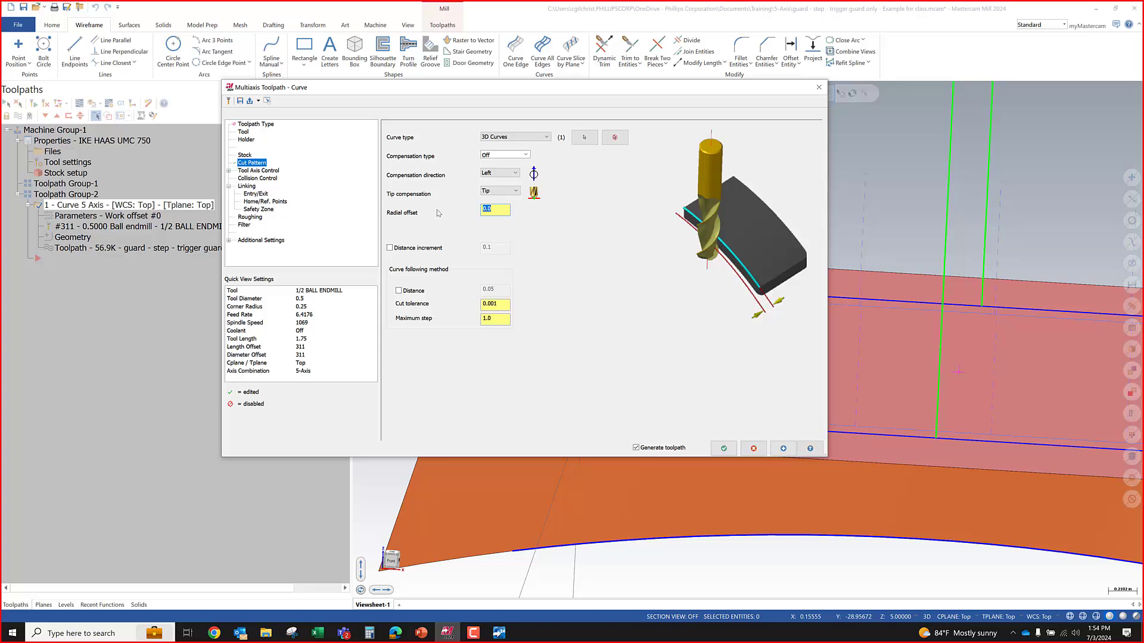
left_click(723, 448)
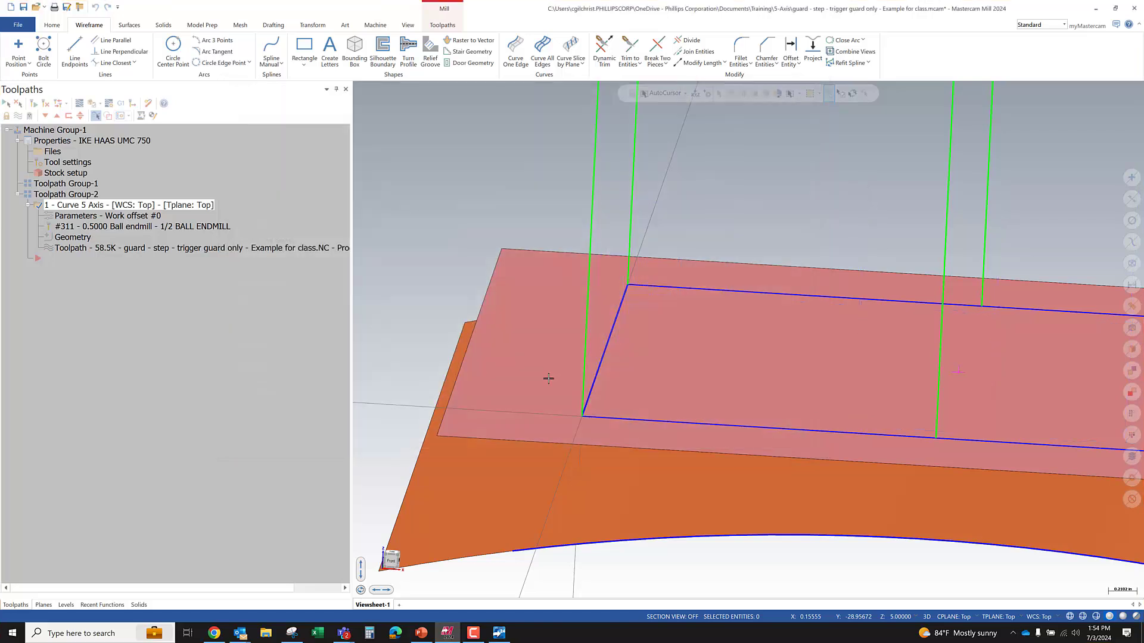
- Hide the level "vector lines for Curve 5X" and return to the toolpath list
mouse_move(548, 366)
middle_mouse_down()
mouse_move(536, 354)
mouse_move(548, 355)
middle_mouse_up()
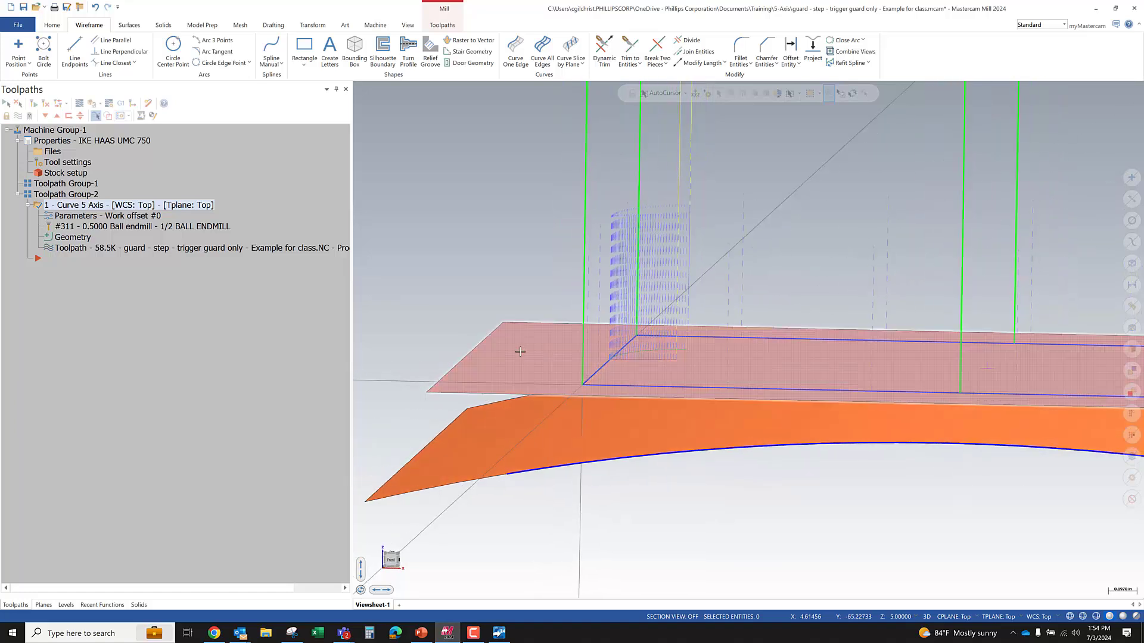
scroll(518, 346, "down", 4)
scroll(601, 314, "up", 2)
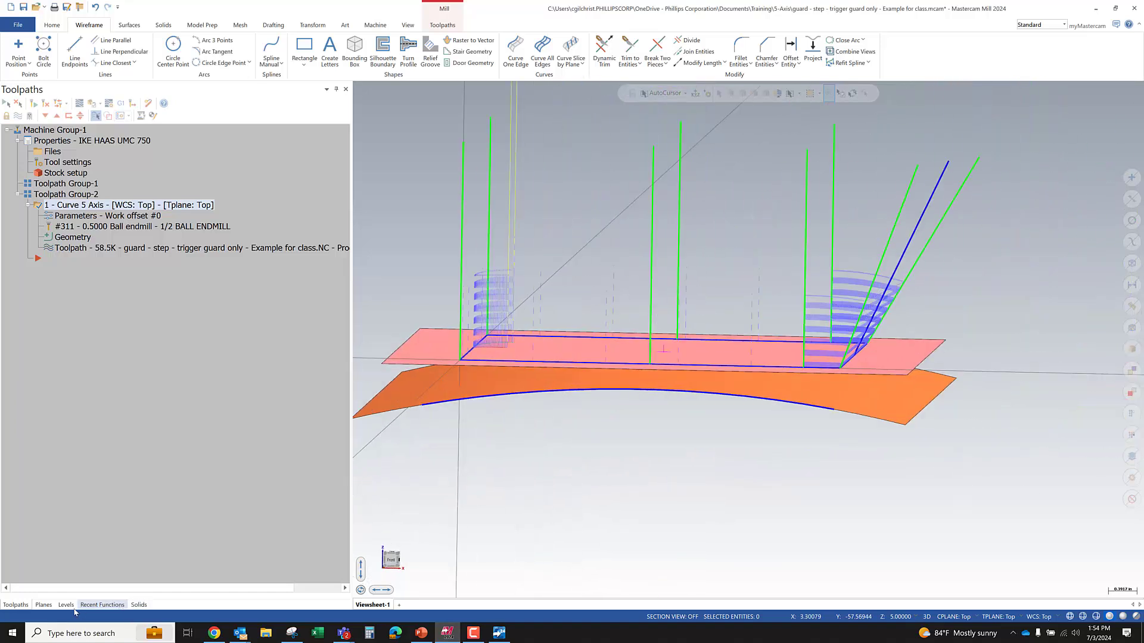
left_click(65, 605)
left_click(45, 169)
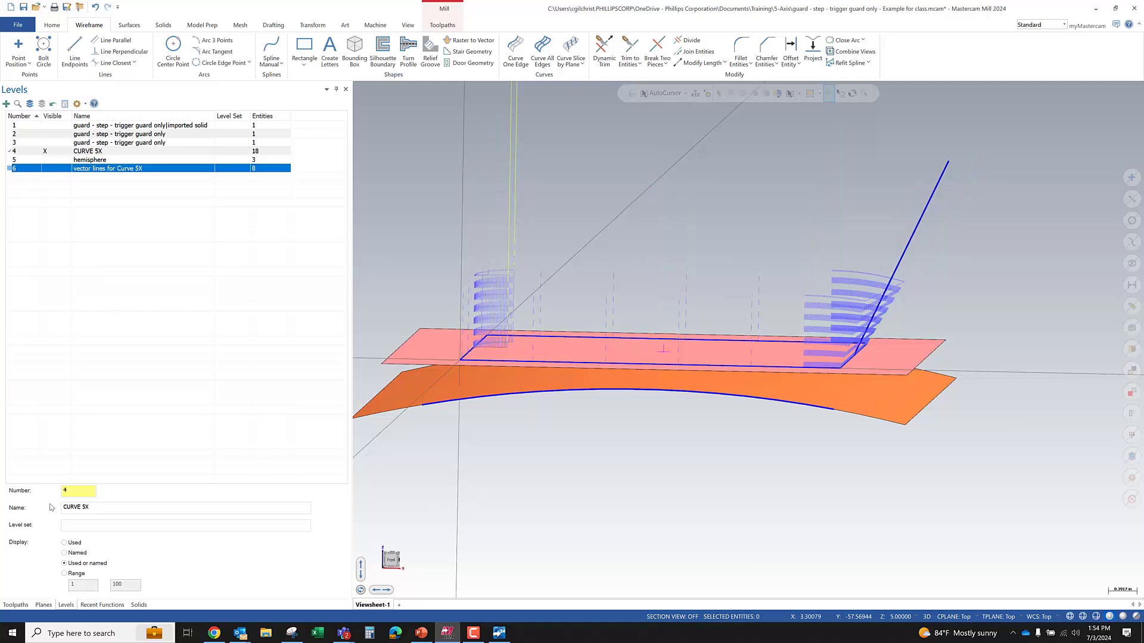
left_click(15, 604)
left_click(80, 103)
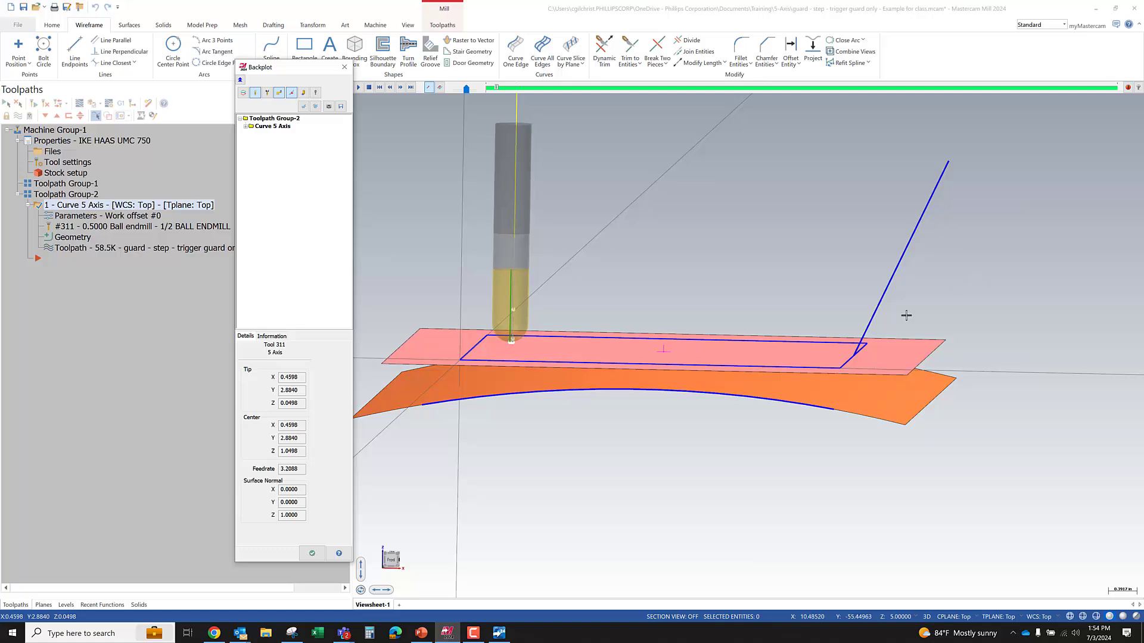
key("Escape")
- Move the remaining slanted blue line to level 6, "vector lines for Curve 5X"
left_click(898, 260)
right_click(956, 270)
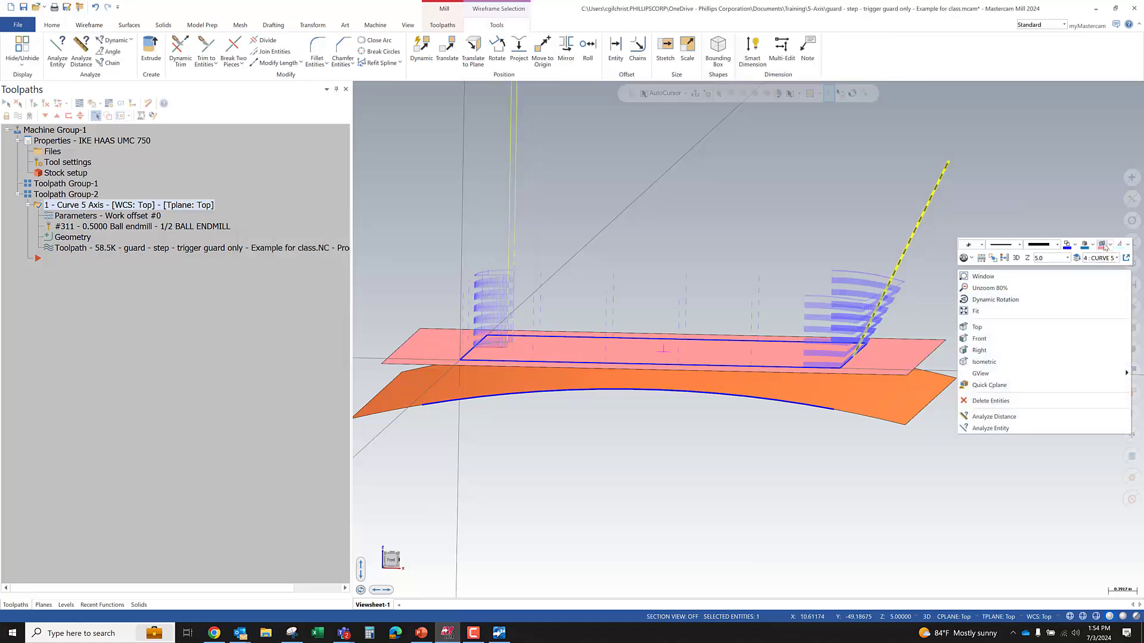
left_click(1076, 257)
left_click(249, 166)
left_click(356, 180)
left_click(51, 173)
left_click(184, 326)
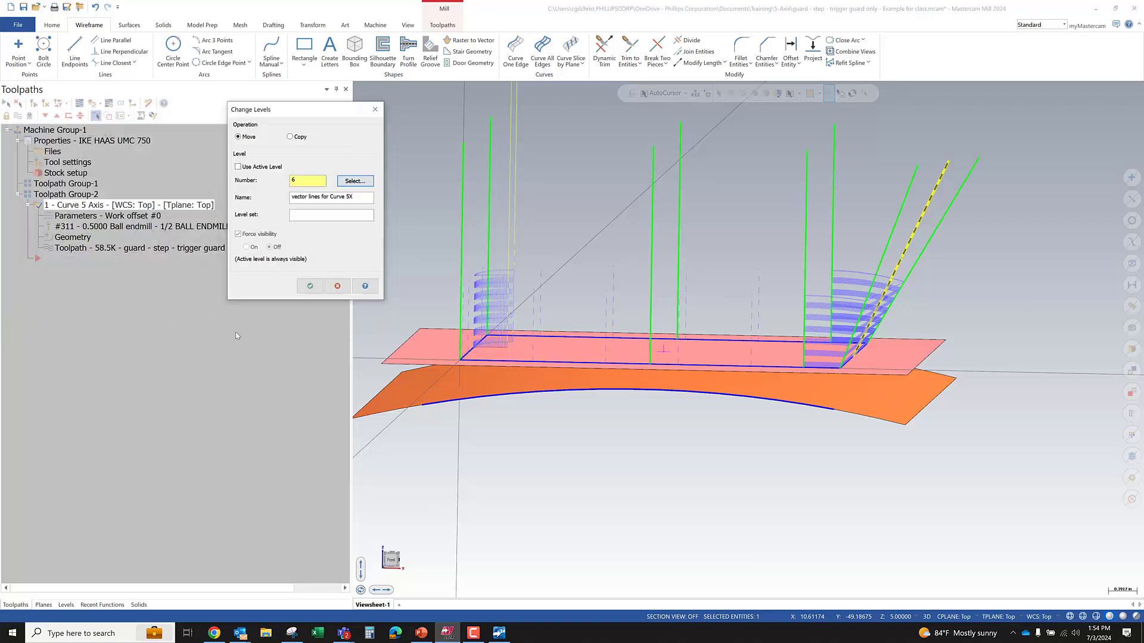
left_click(310, 286)
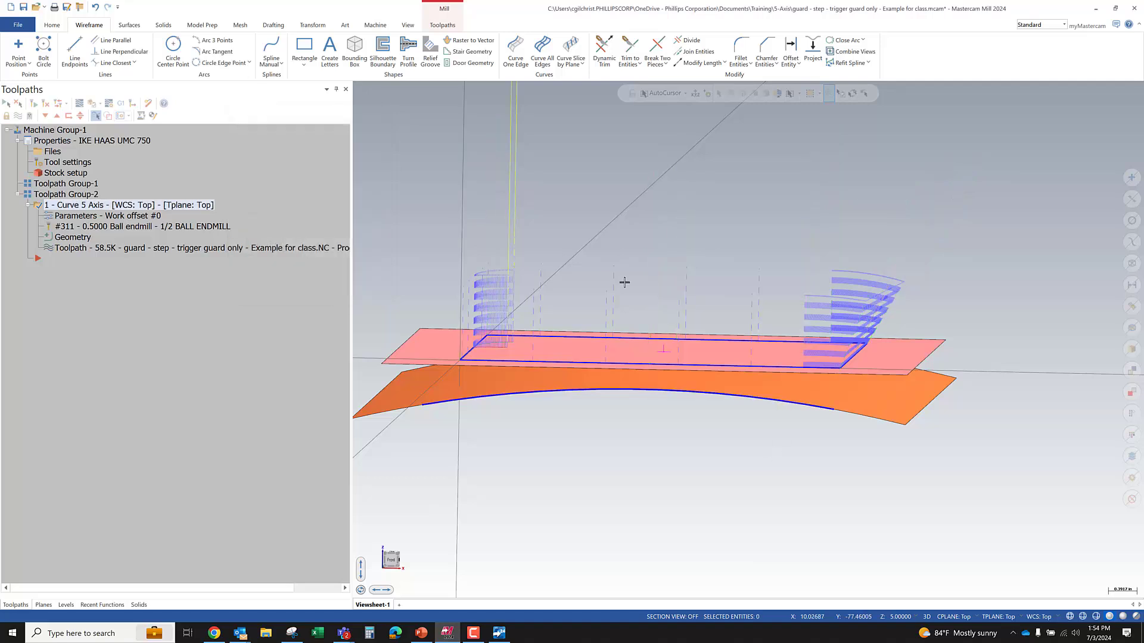
- Save the part and repair the file without deleting duplicate entities or combining parallel arcs, saving the repaired file
left_click(25, 8)
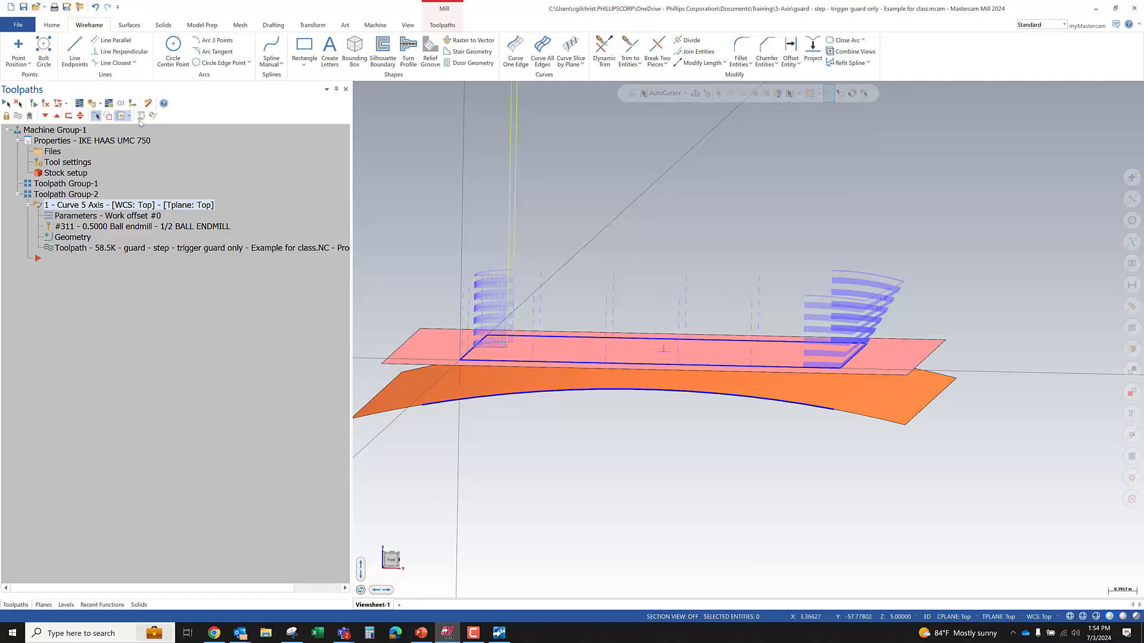
left_click(17, 25)
left_click(108, 337)
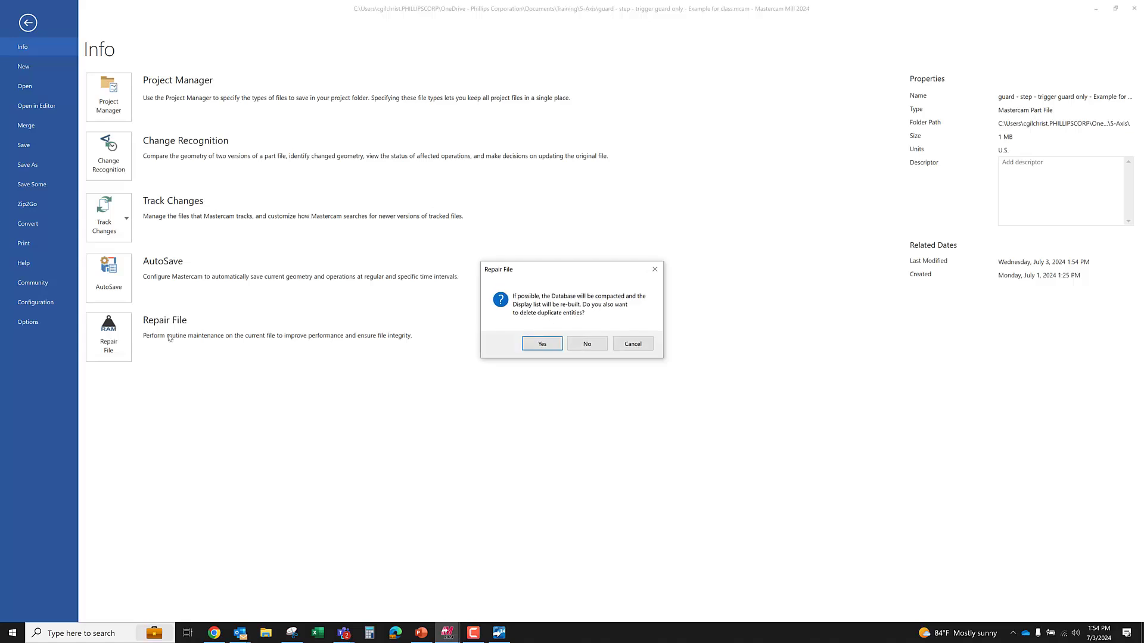
left_click(589, 344)
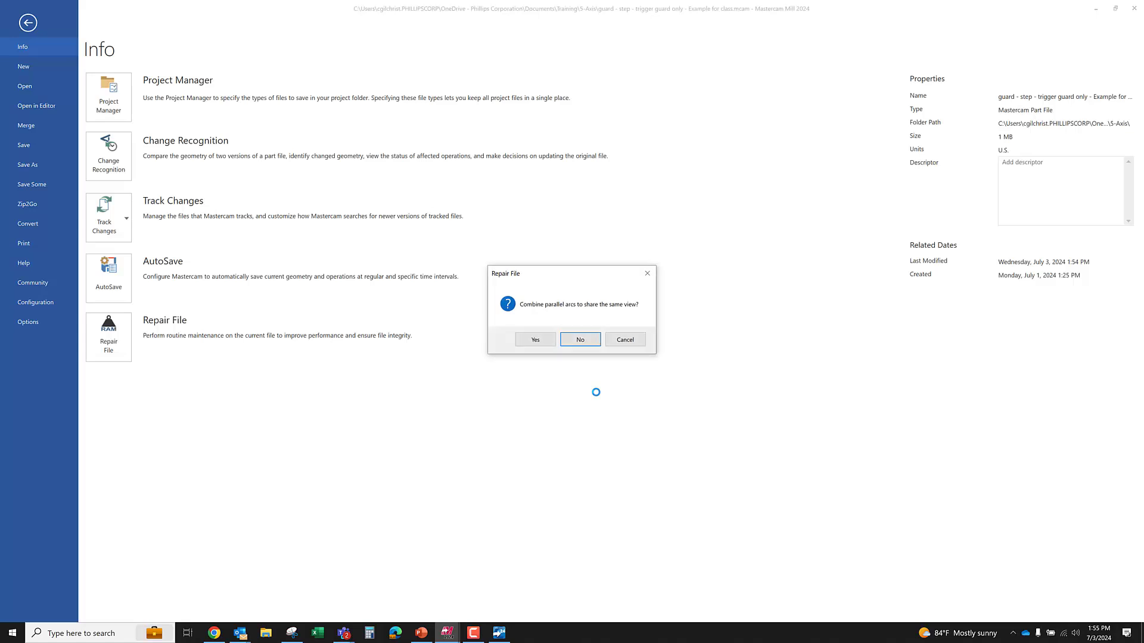
left_click(577, 341)
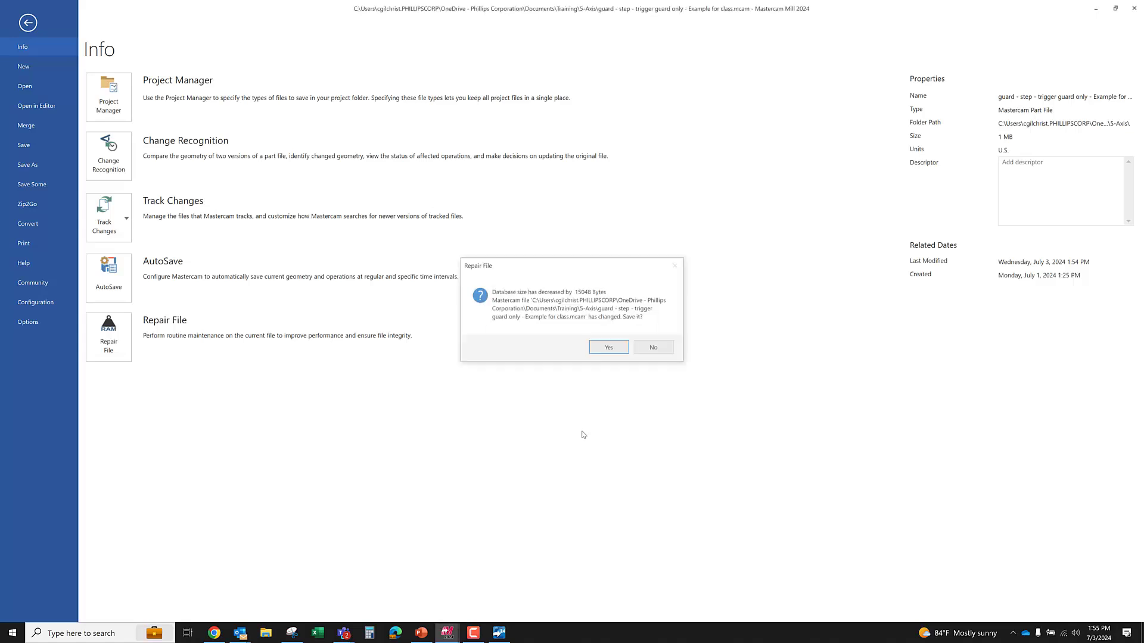
left_click(602, 349)
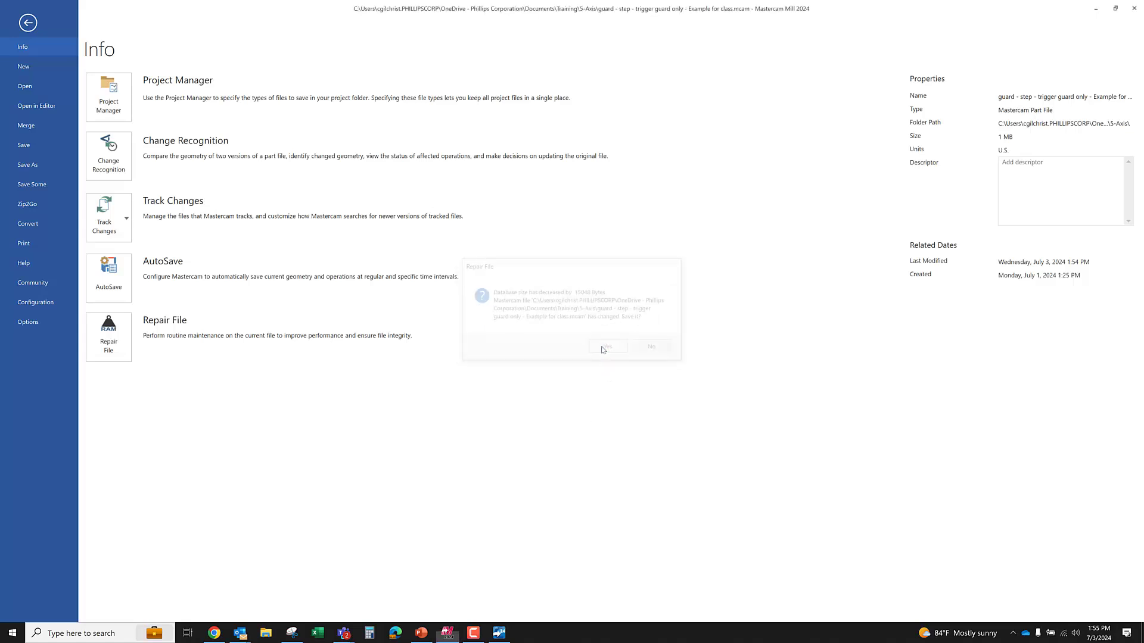
left_click(865, 487)
left_click(621, 317)
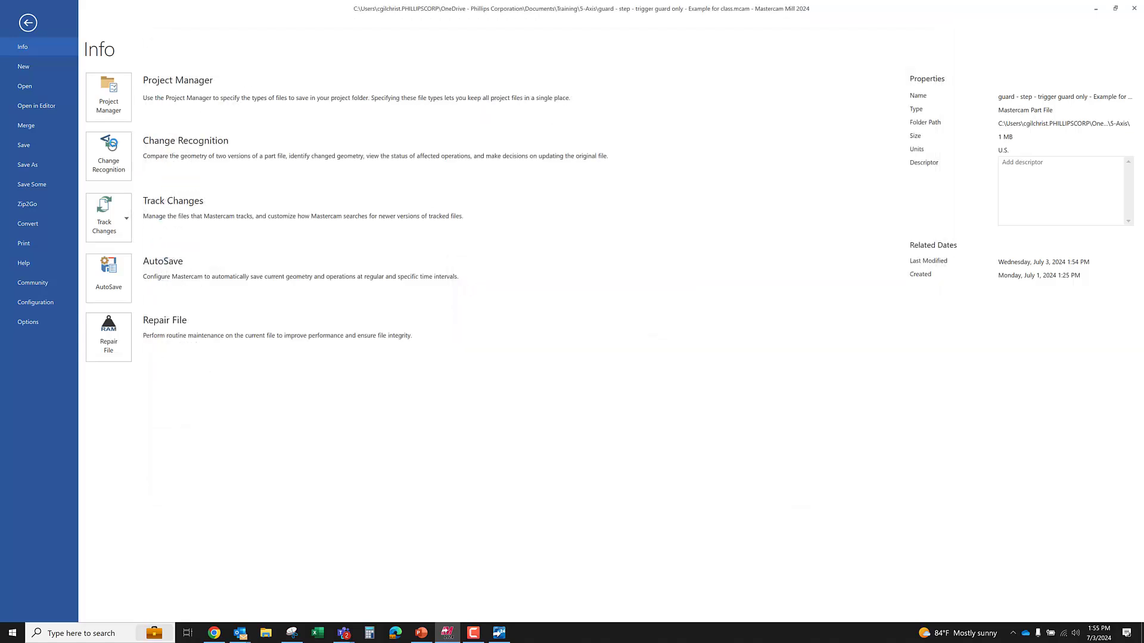
left_click(28, 23)
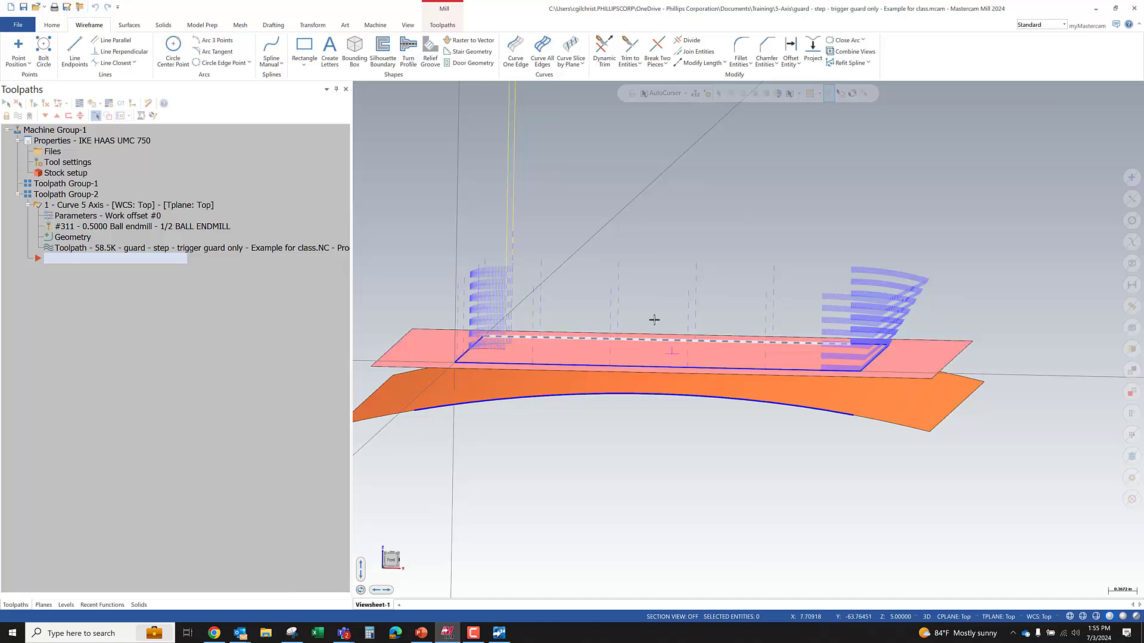
- Backplot the Curve 5 Axis toolpath and step the tool along the front edge to where it begins tilting
scroll(605, 216, "down", 6)
middle_click_drag(605, 214, 603, 230)
scroll(608, 239, "up", 1)
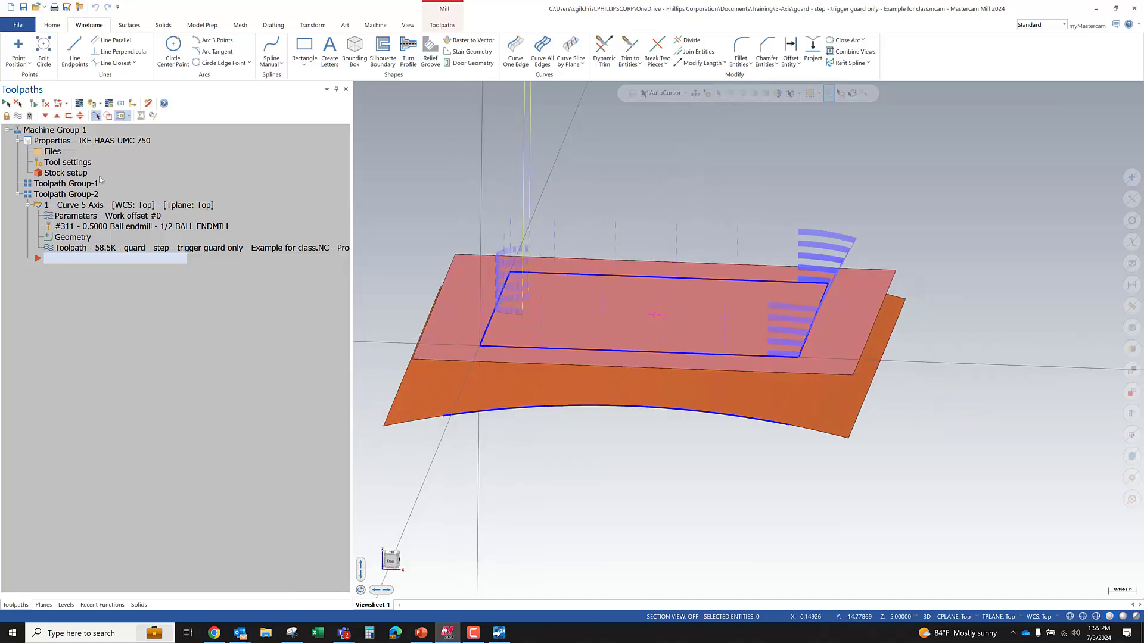
left_click(79, 103)
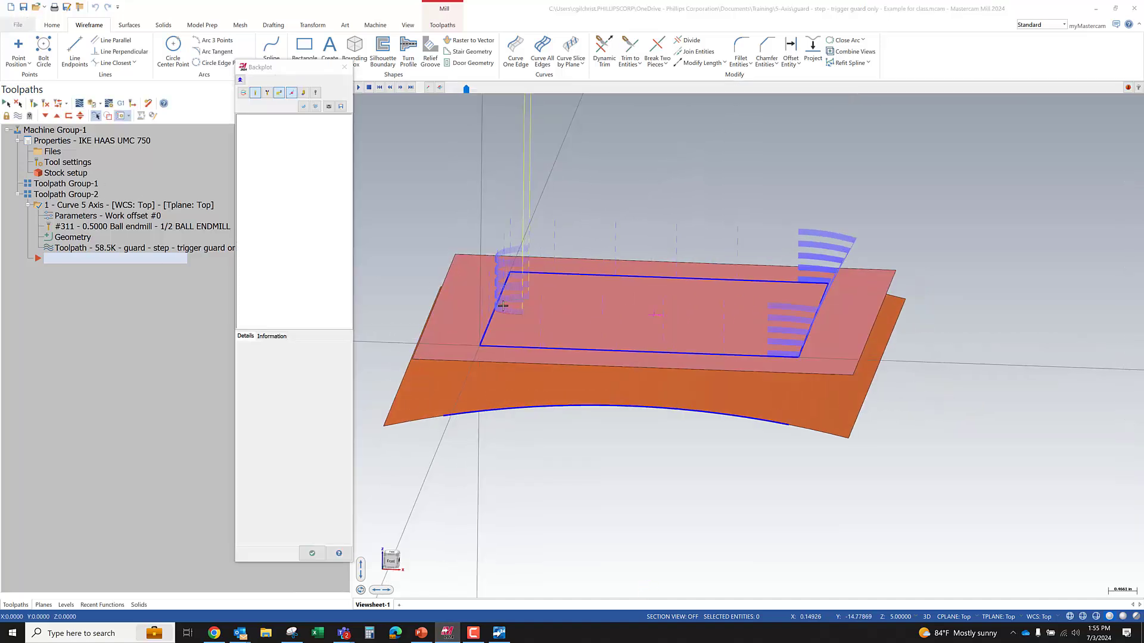
scroll(546, 314, "up", 4)
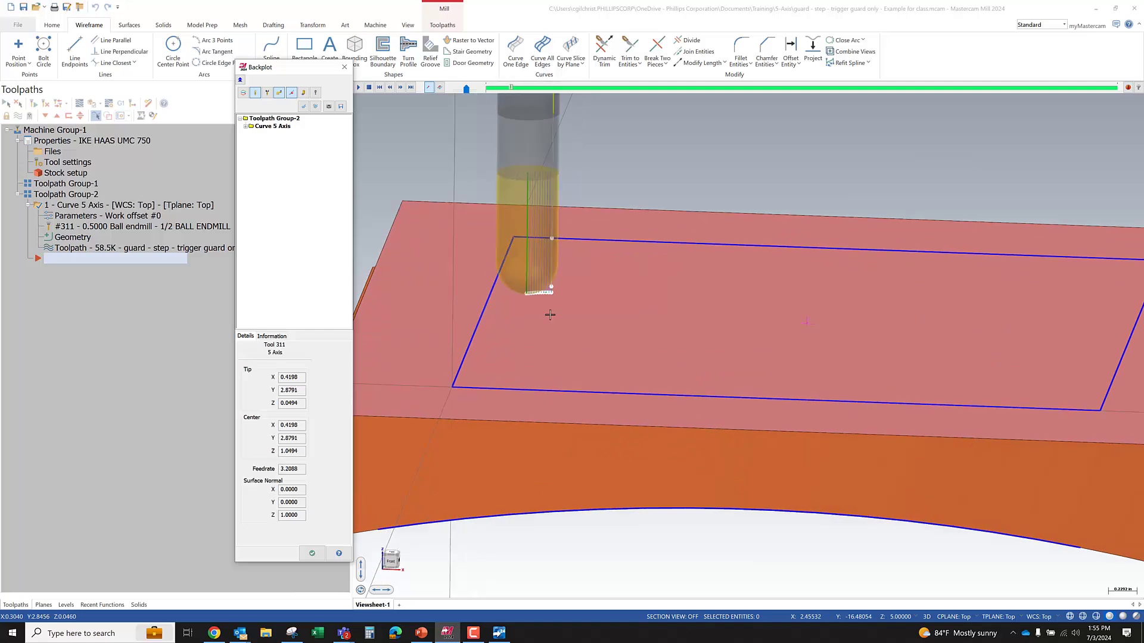
key("s")
key("s")
key("s")
key("s")
key("s")
key("s")
key("s")
key("s")
key("s")
key("s")
key("s")
key("s")
key("s")
key("s")
key("s")
key("s")
key("s")
key("s")
key("s")
key("s")
middle_click_drag(874, 374, 906, 343)
scroll(859, 331, "up", 3)
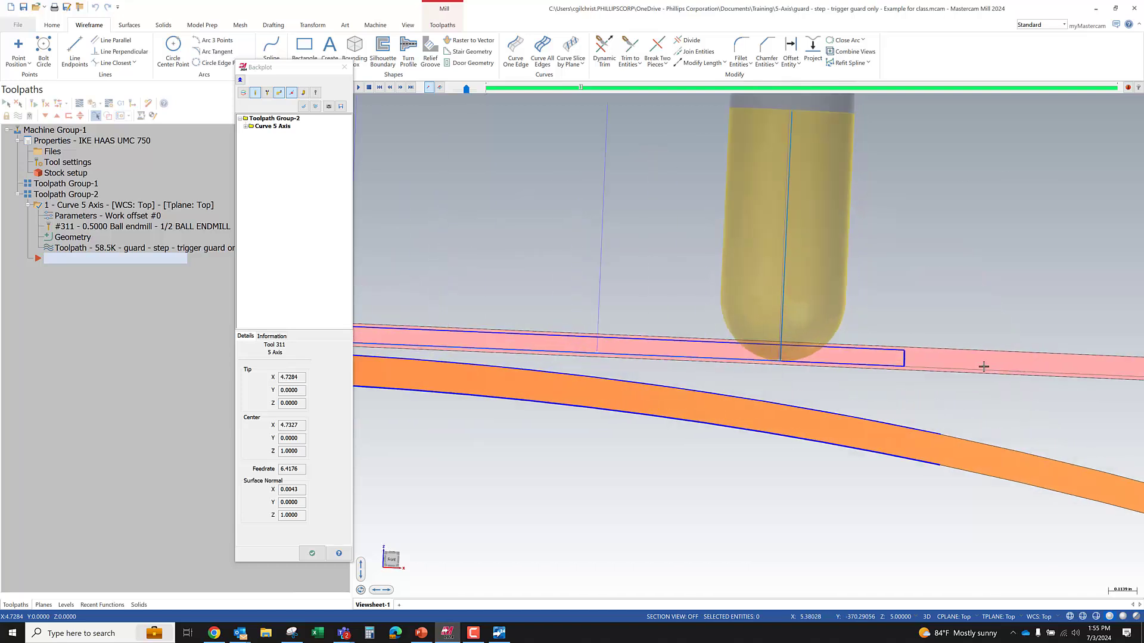
- Step the backplot through the closely spaced tilting vectors towards the end of the front edge
scroll(971, 359, "up", 2)
key("s")
key("s")
key("s")
key("s")
key("s")
key("s")
key("s")
key("s")
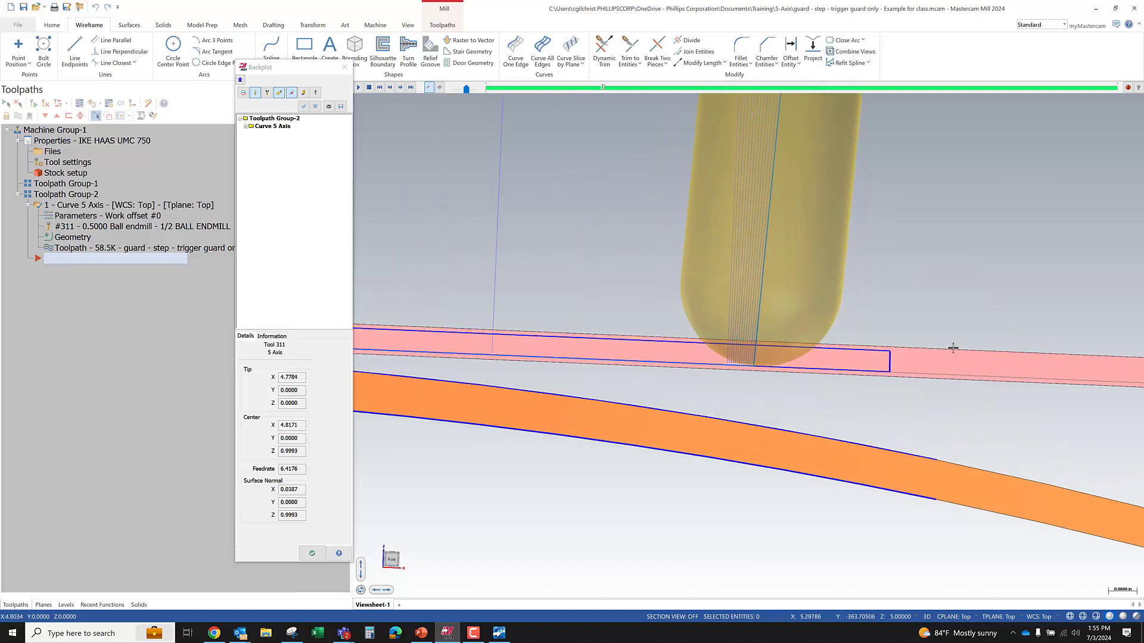
key("s")
key("s")
key("s")
key("s")
key("s")
key("s")
key("s")
key("s")
key("s")
key("s")
key("s")
key("s")
key("s")
key("s")
key("s")
key("s")
key("s")
key("s")
key("s")
key("s")
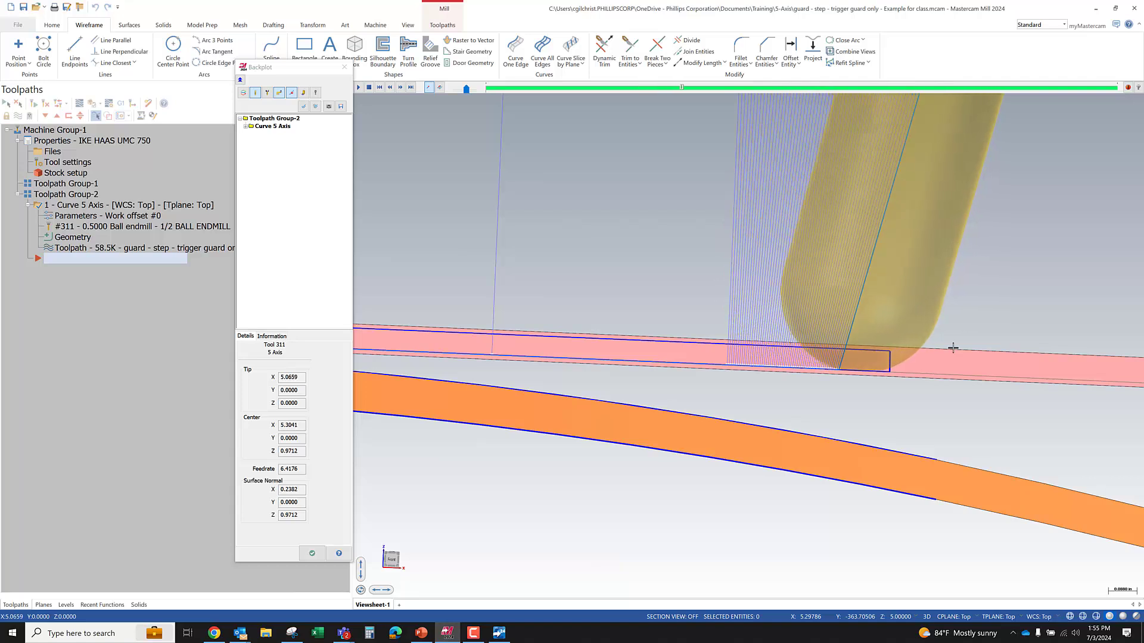
key("s")
key("s")
key("s")
key("s")
key("s")
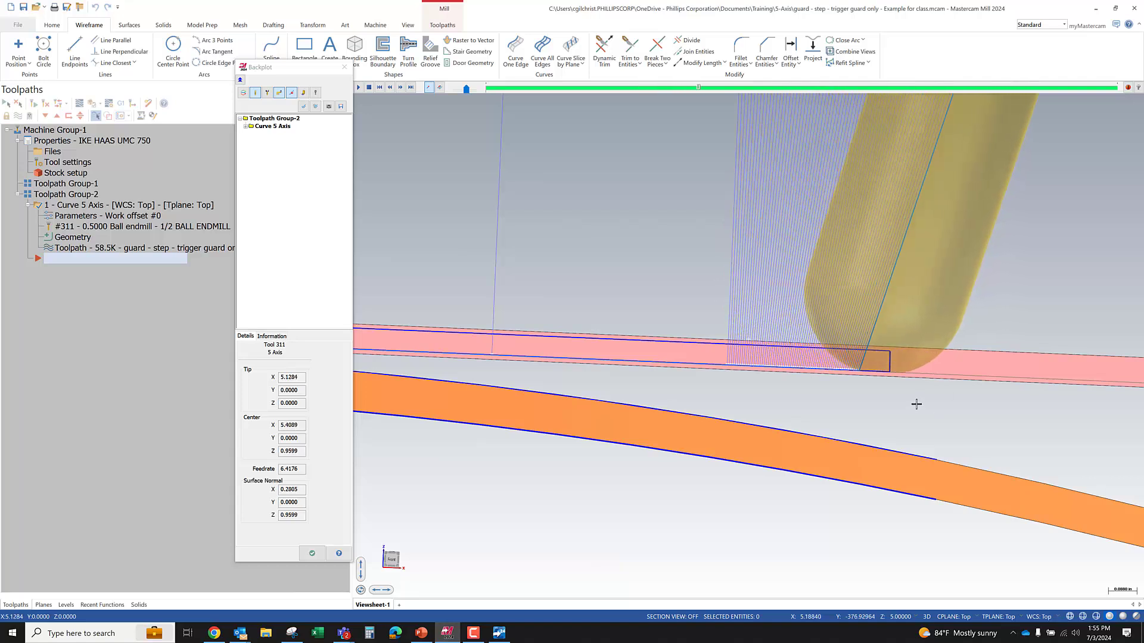
- Examine the tilted ball endmill's tip against the curve and flat surface from above and below in close-up
scroll(916, 404, "up", 4)
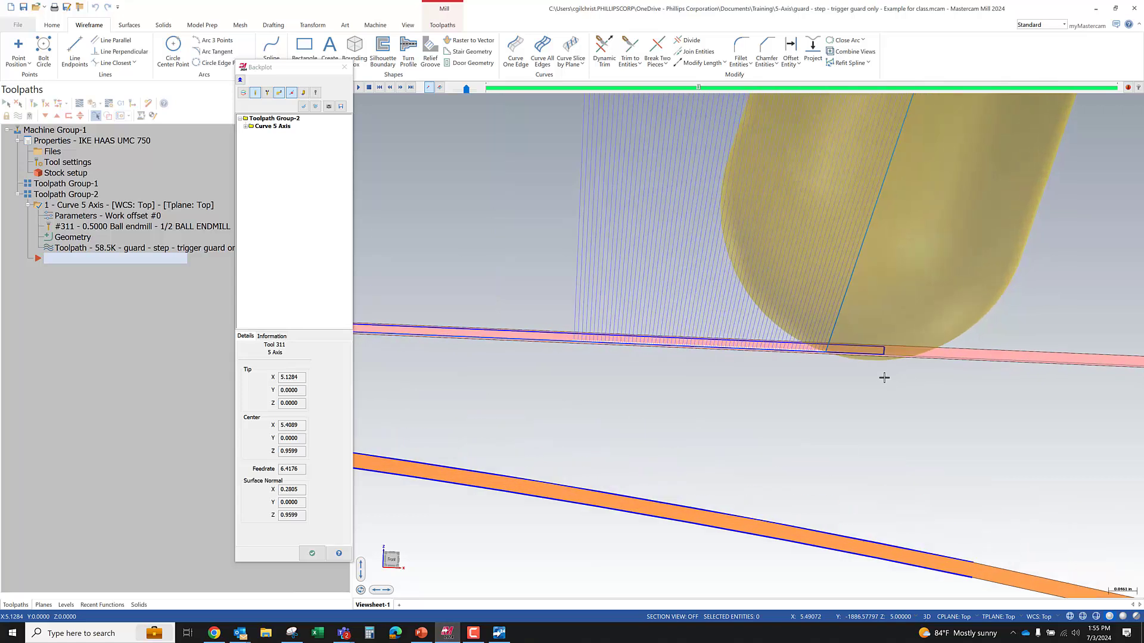
scroll(879, 380, "up", 2)
scroll(802, 379, "up", 2)
middle_click_drag(800, 380, 800, 381)
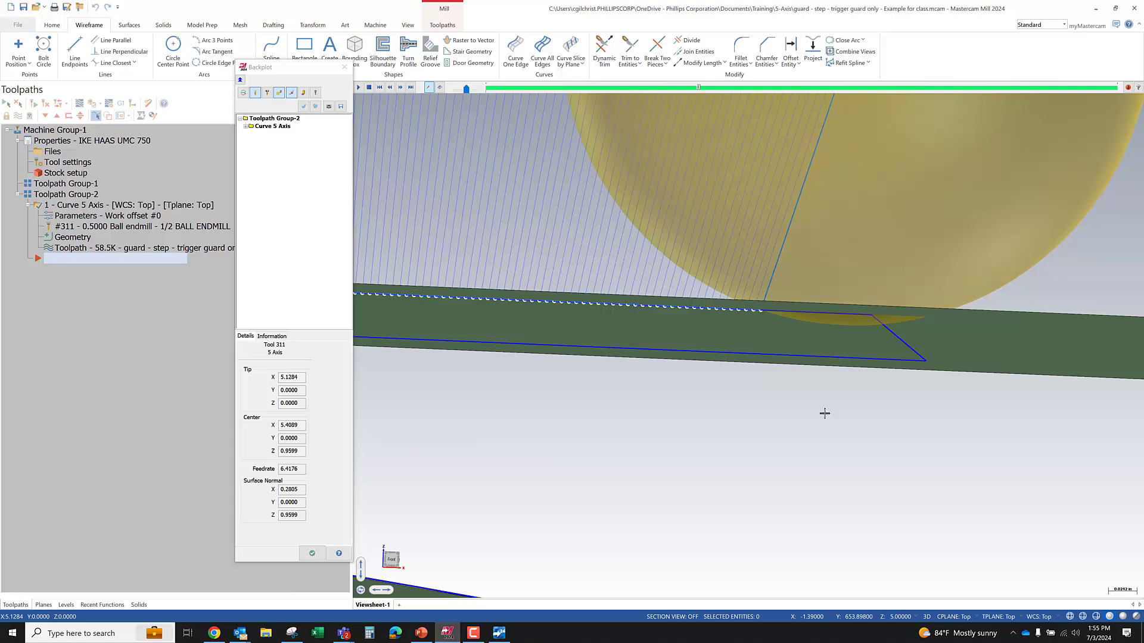
scroll(825, 413, "down", 4)
middle_click_drag(876, 376, 829, 444)
scroll(794, 281, "down", 4)
middle_click_drag(794, 281, 778, 334)
scroll(778, 332, "up", 2)
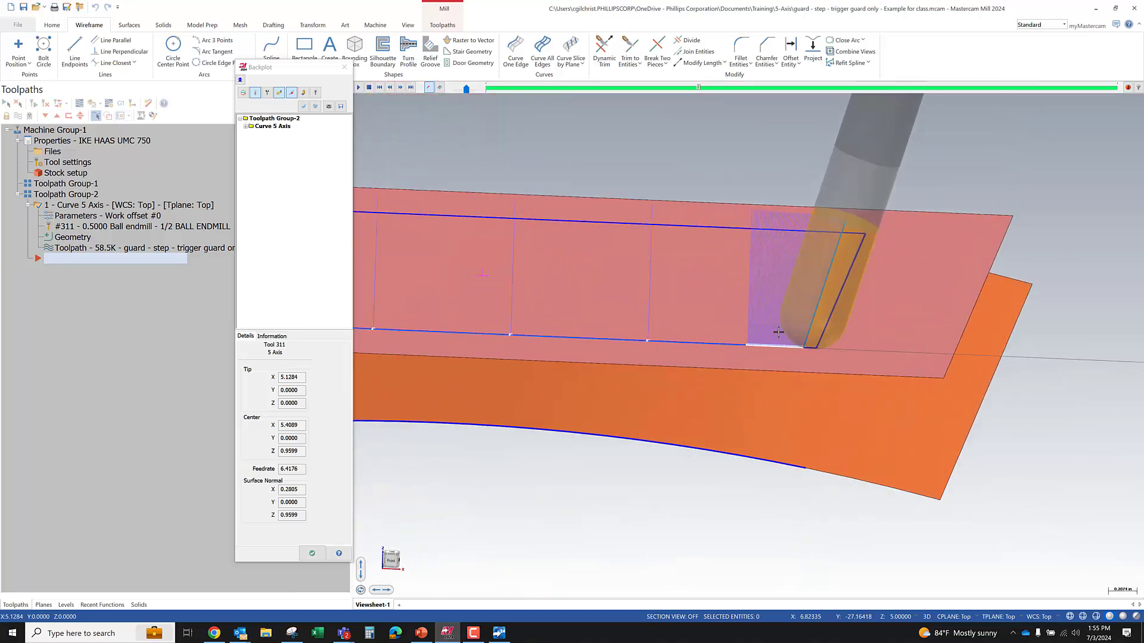
scroll(778, 332, "up", 8)
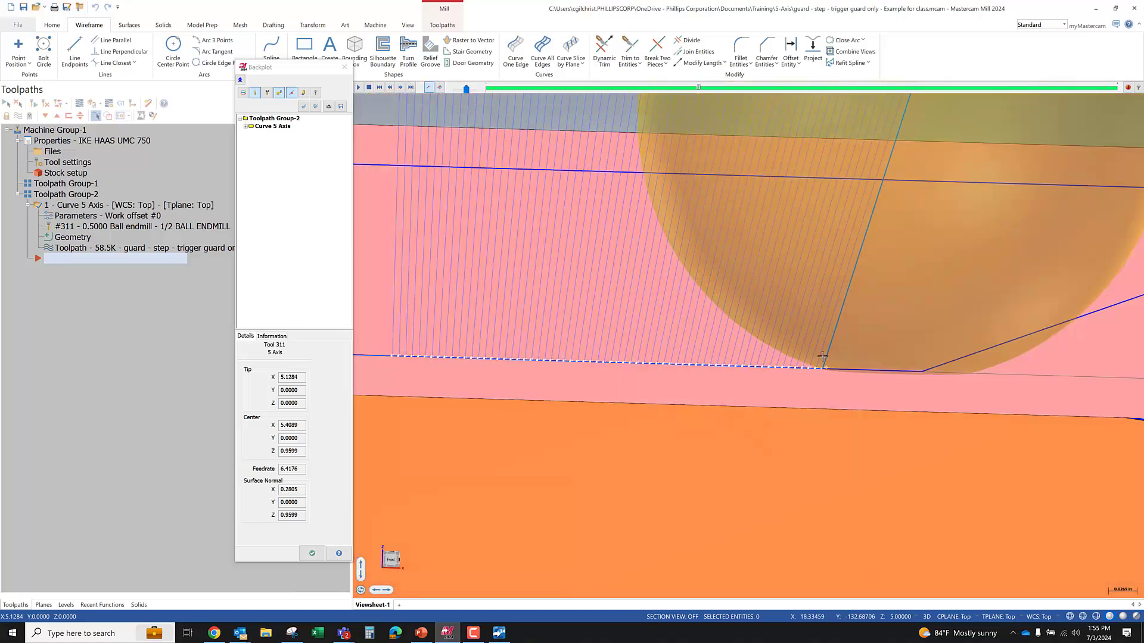
middle_click_drag(823, 356, 823, 364)
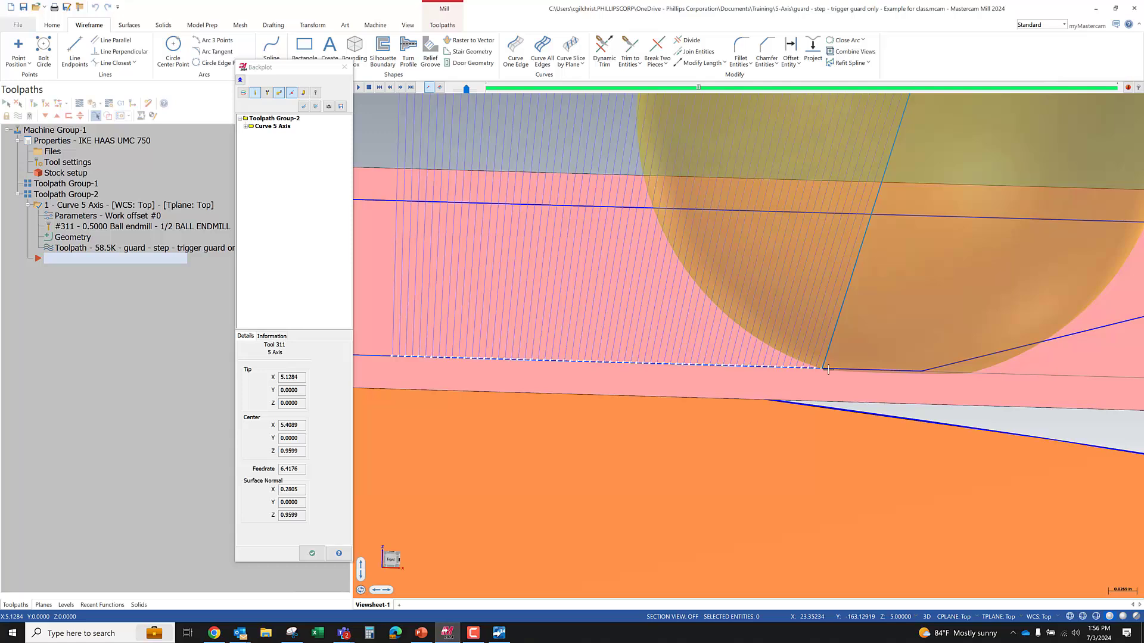
middle_click_drag(882, 381, 891, 380)
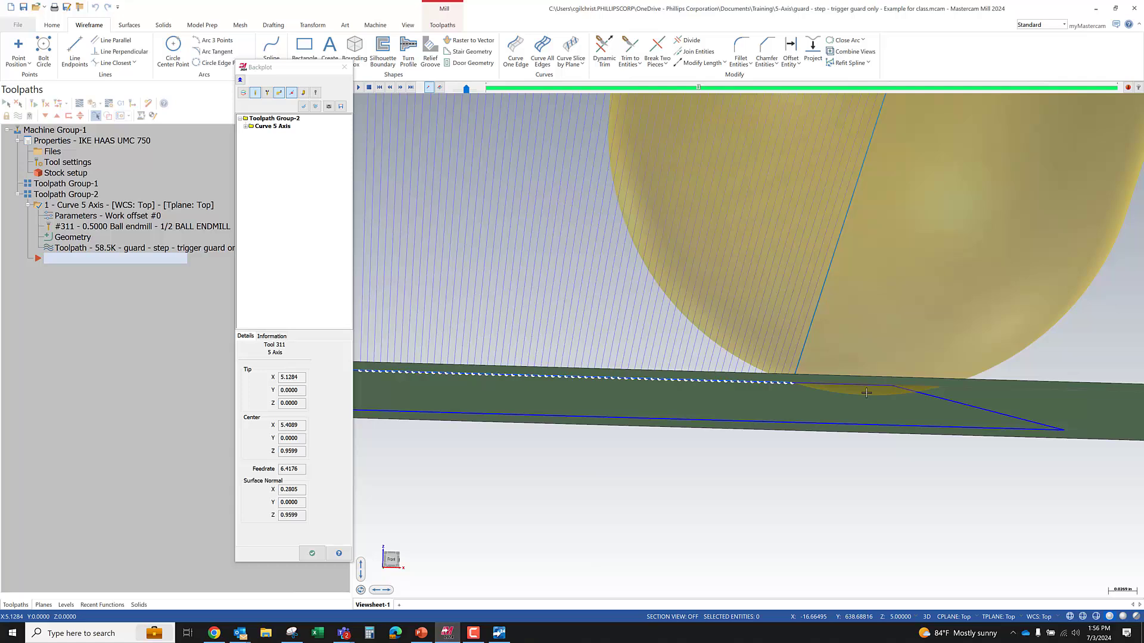
scroll(796, 373, "up", 2)
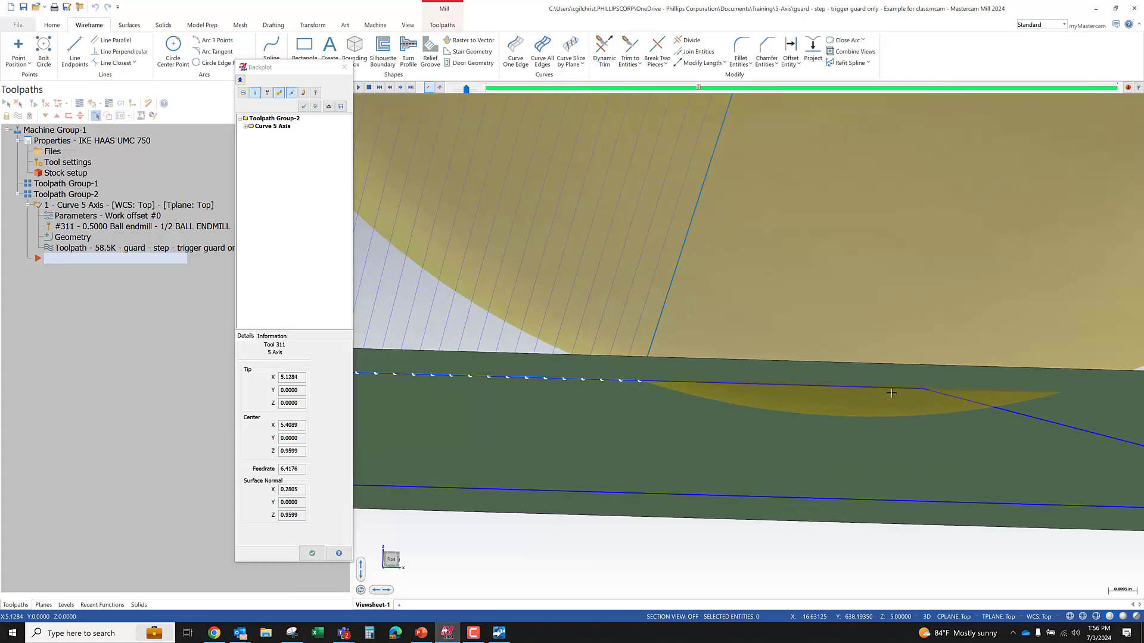
scroll(823, 392, "up", 1)
scroll(822, 393, "down", 2)
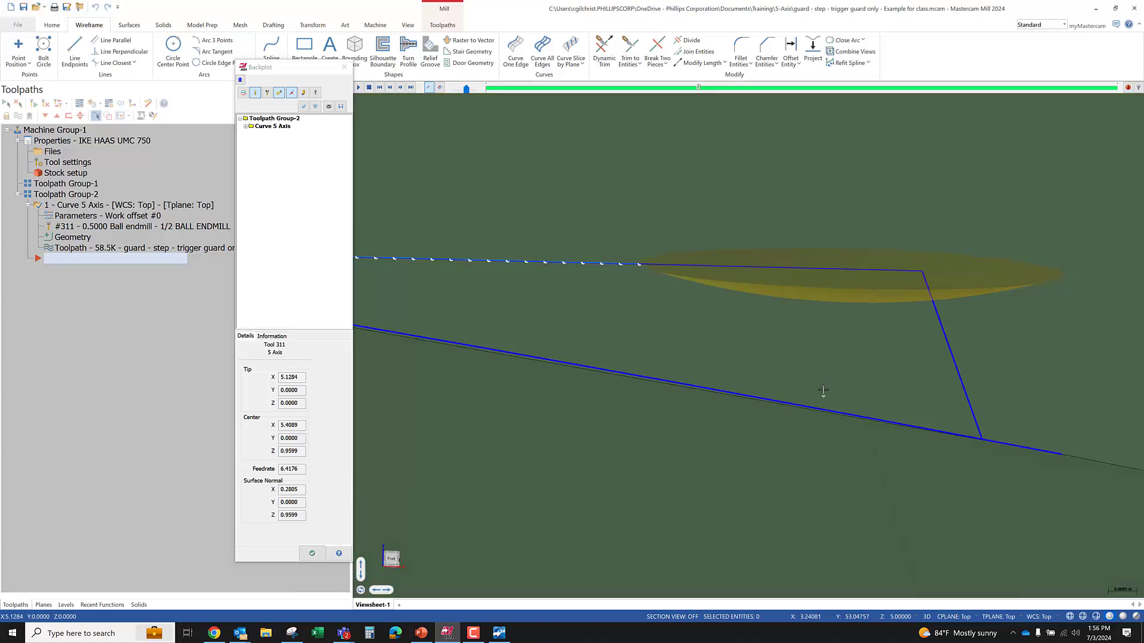
scroll(747, 349, "down", 1)
scroll(746, 349, "down", 5)
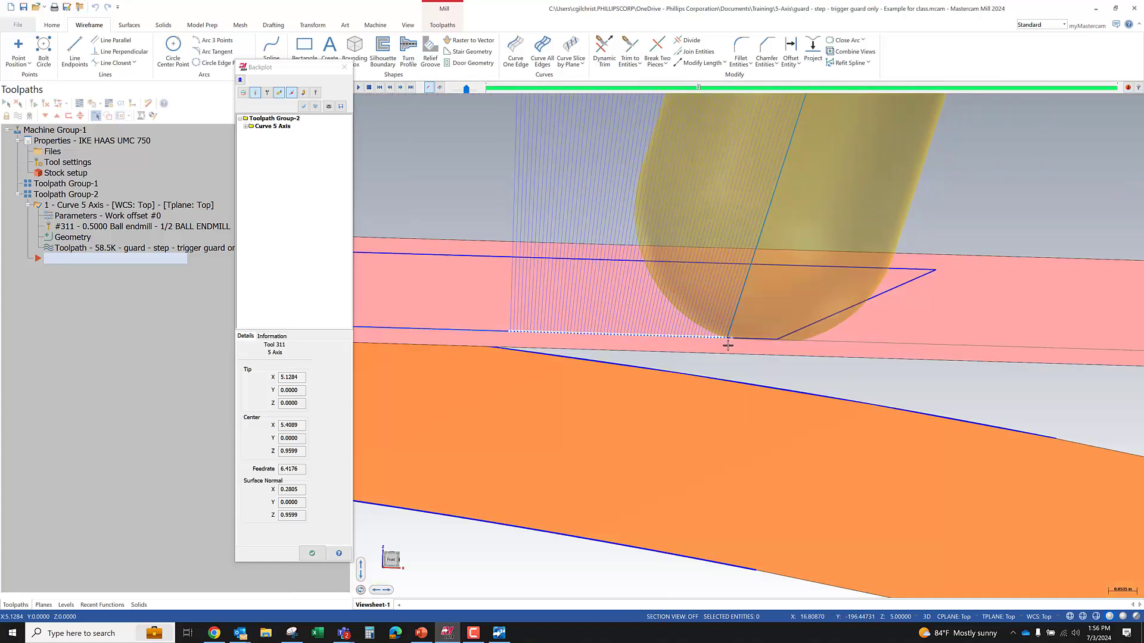
middle_click_drag(717, 346, 714, 373)
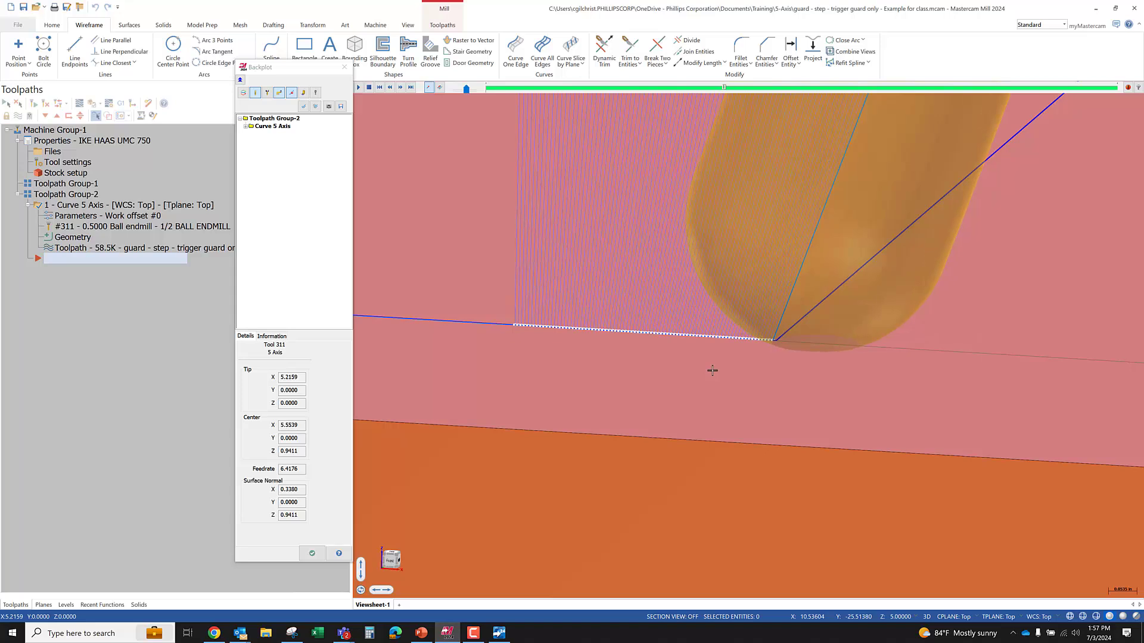
- Step the backplot around the front corner and along the tilted end edge, examine the vectors there, and close the backplot
middle_click_drag(713, 371, 745, 376)
key("s")
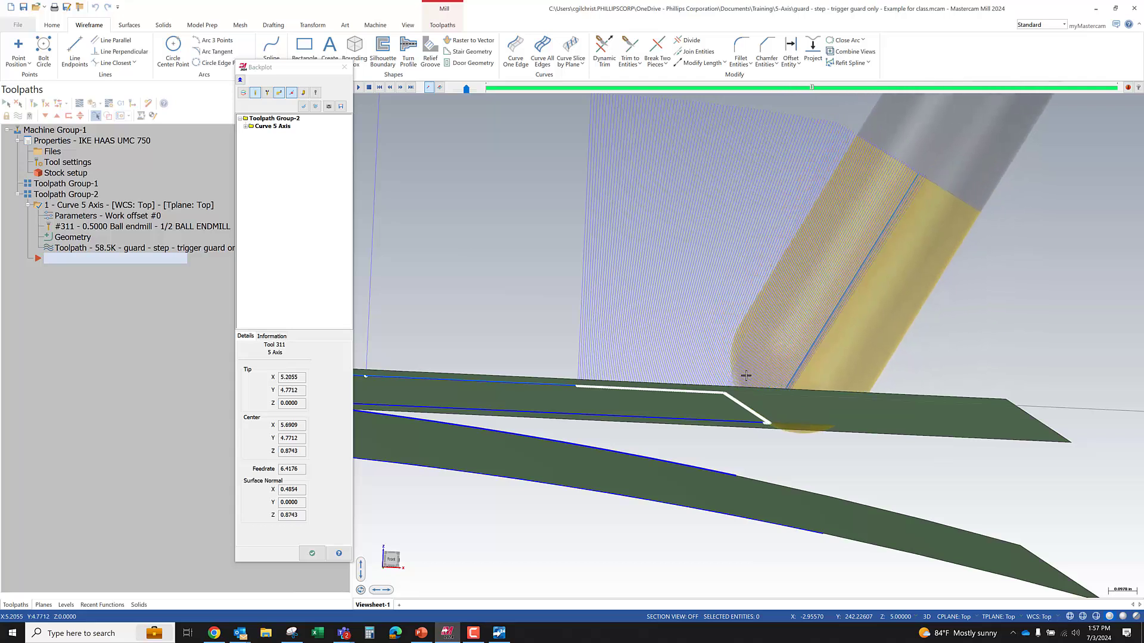
scroll(761, 394, "up", 1)
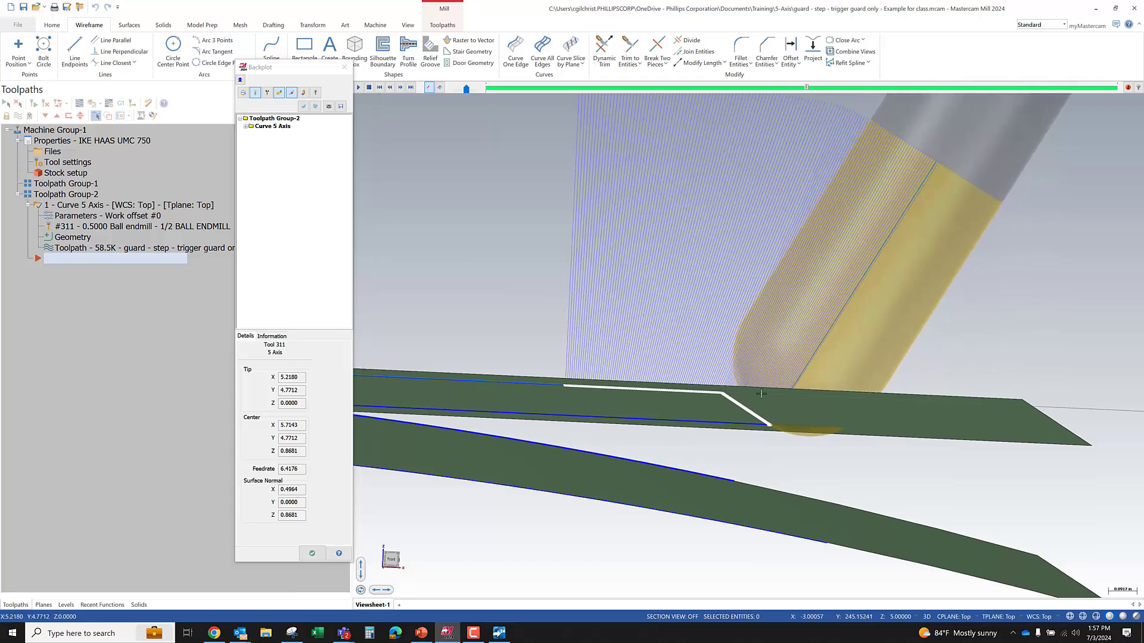
scroll(760, 393, "up", 3)
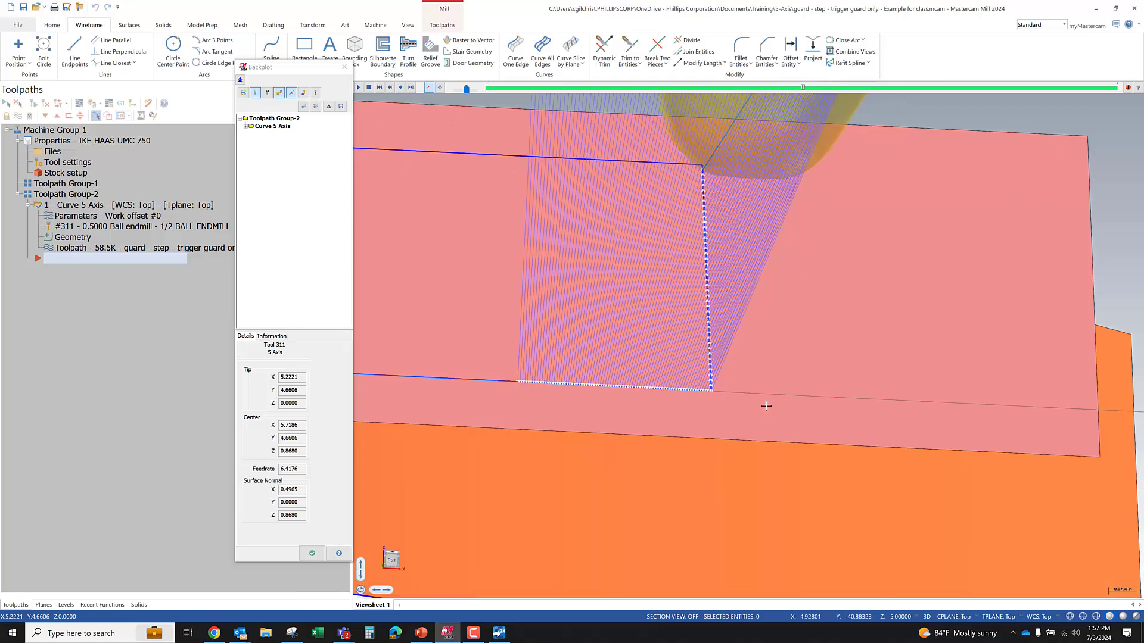
scroll(766, 406, "down", 5)
key("Escape")
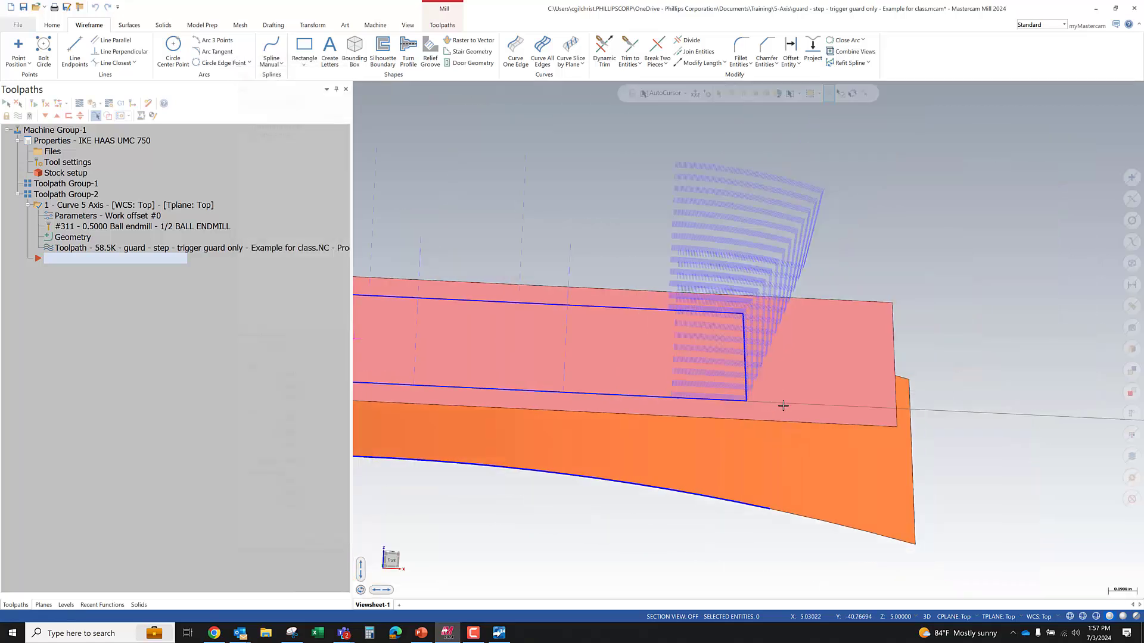
- Make the "vector lines for Curve 5X" level active and delete the middle tilt line on the end edge, including associated geometry
left_click(66, 604)
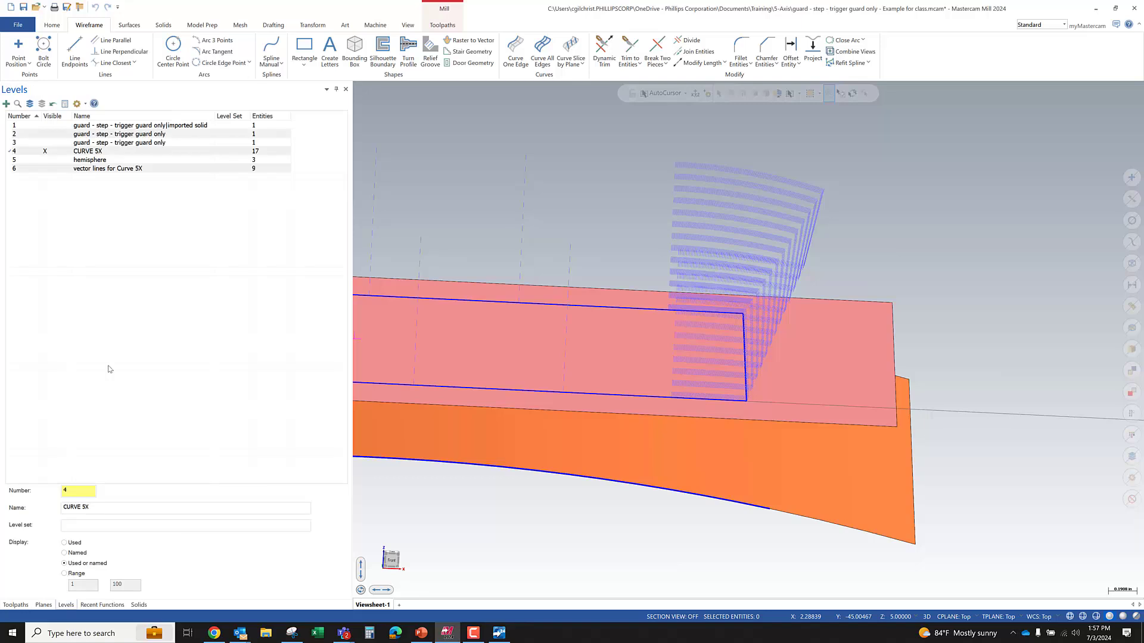
left_click(18, 169)
left_click(787, 274)
key("Delete")
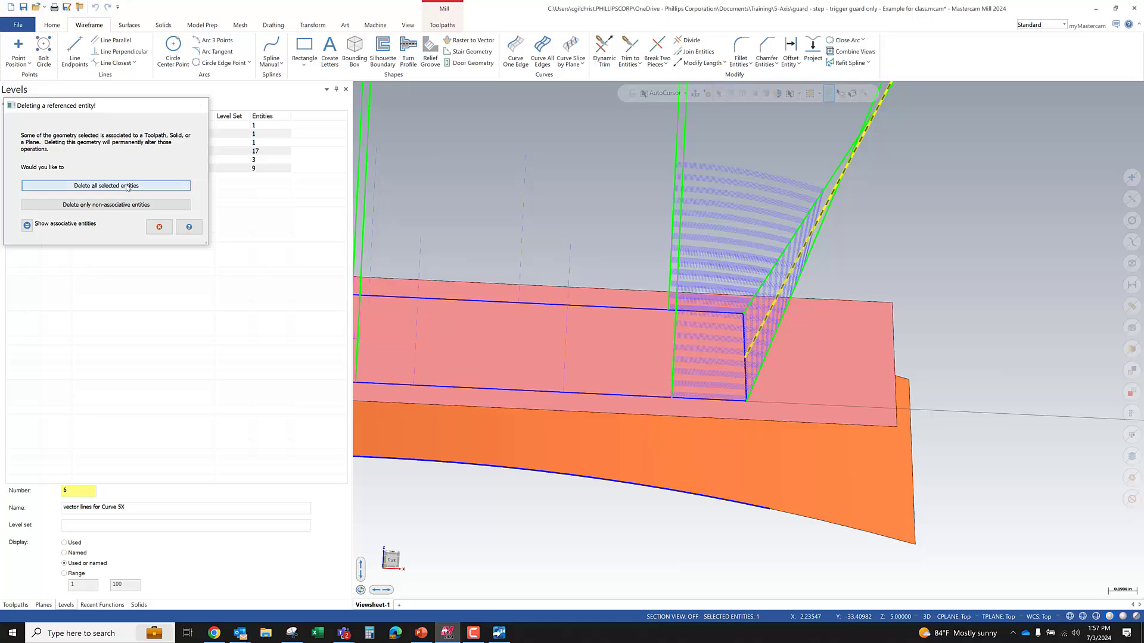
left_click(126, 186)
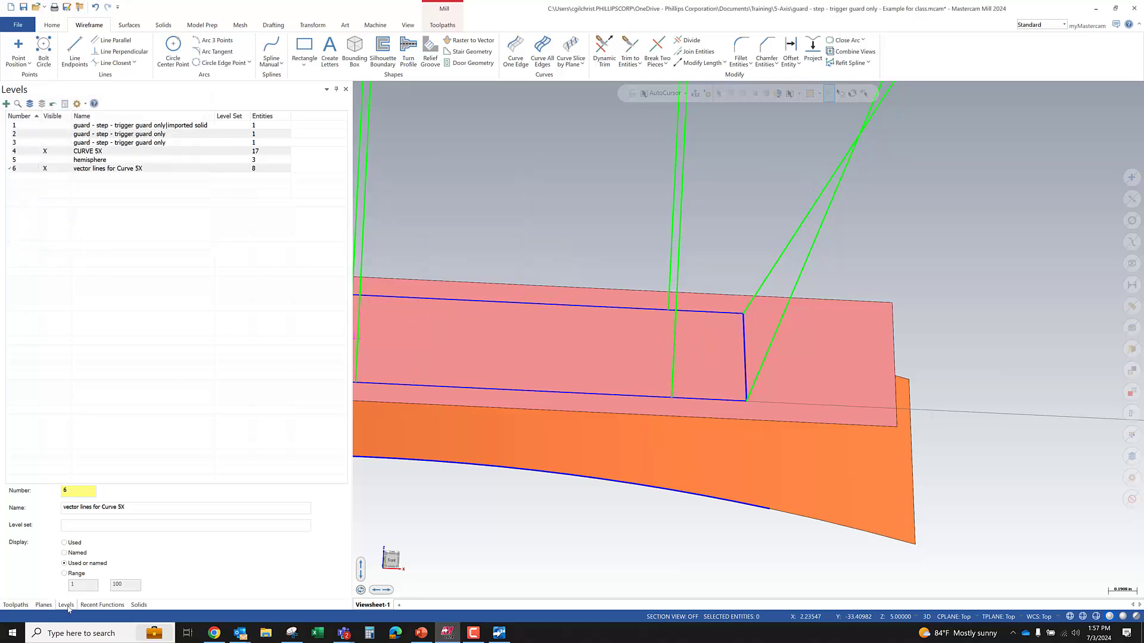
- Make Front the construction and tool plane and set the angle of the tilted vector line at the end edge's rear corner to 52 degrees
left_click(43, 605)
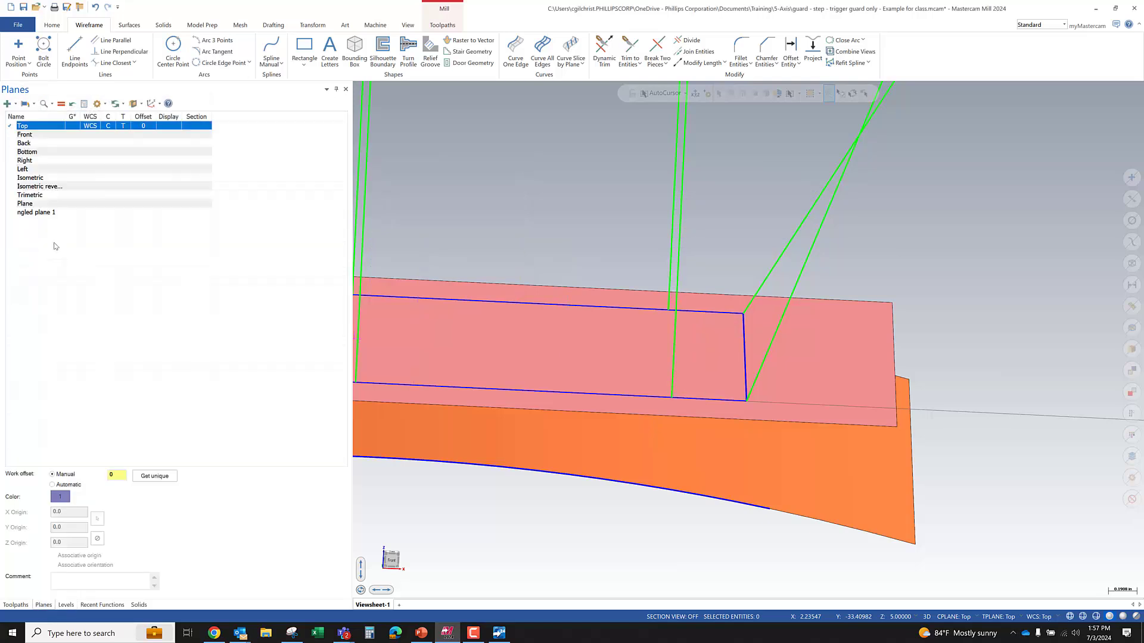
left_click(108, 135)
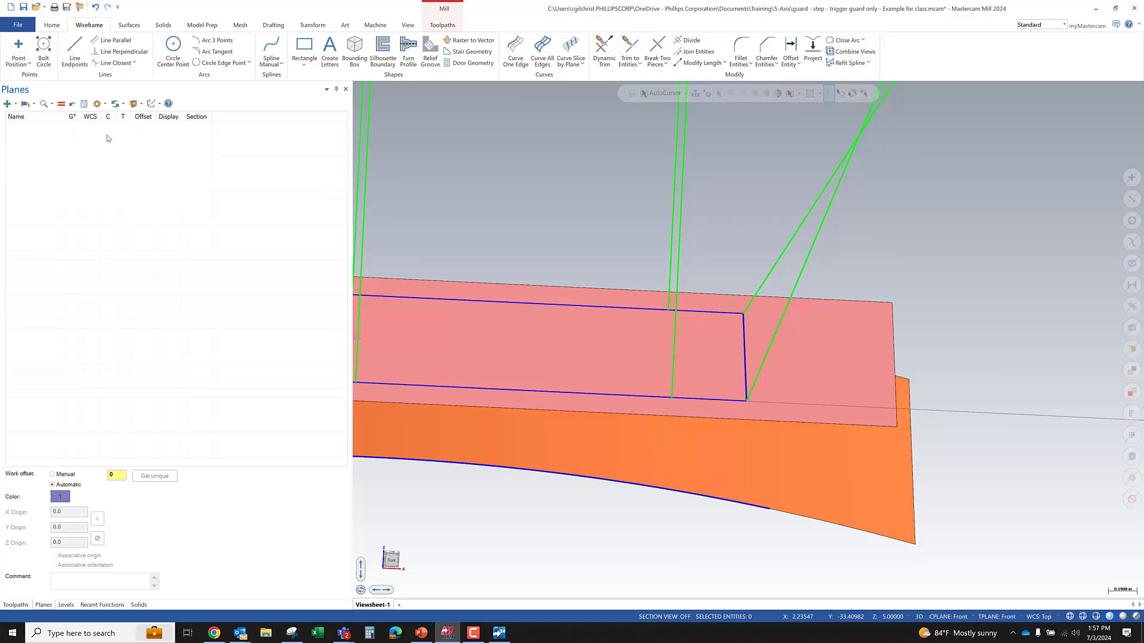
left_click(779, 260)
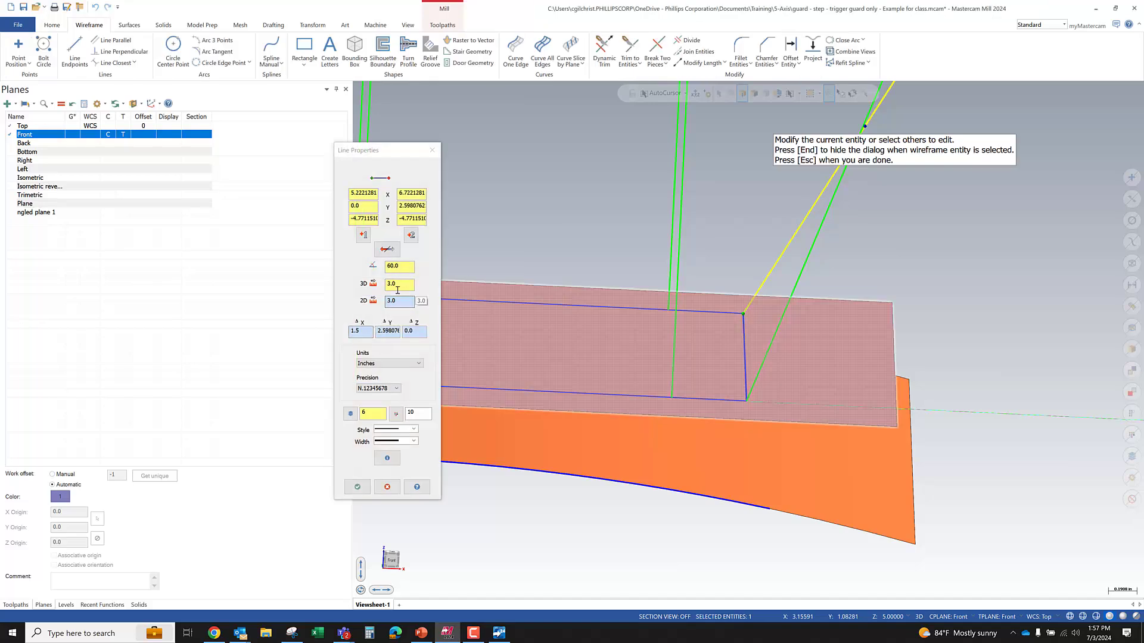
double_click(402, 267)
scroll(804, 419, "down", 5)
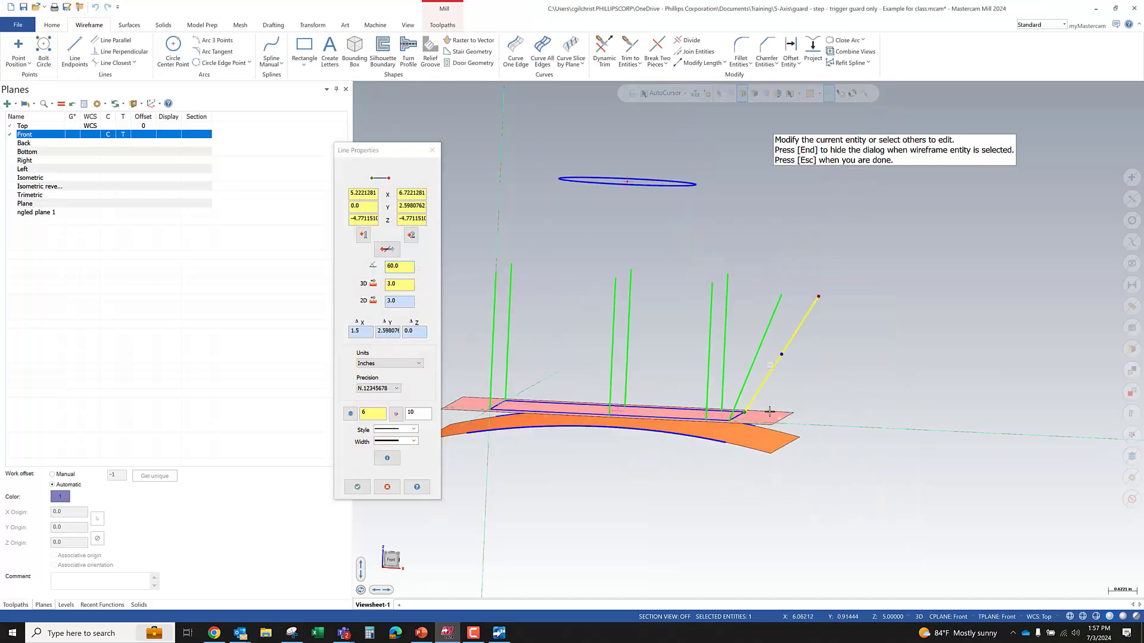
left_click_drag(409, 267, 301, 277)
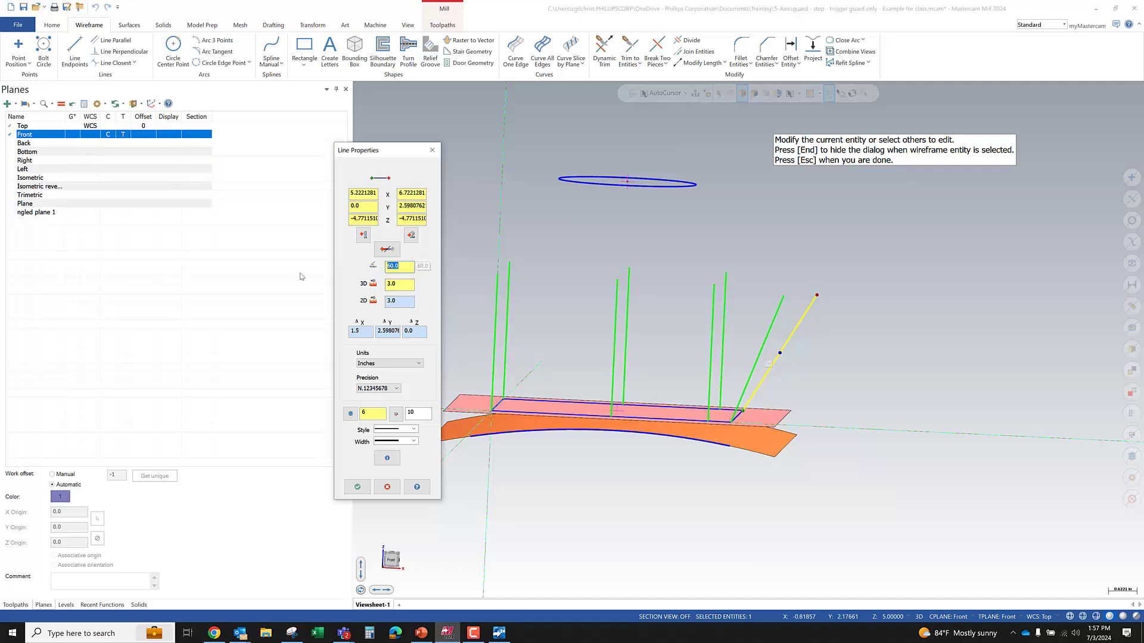
type("52")
key("Return")
left_click(357, 487)
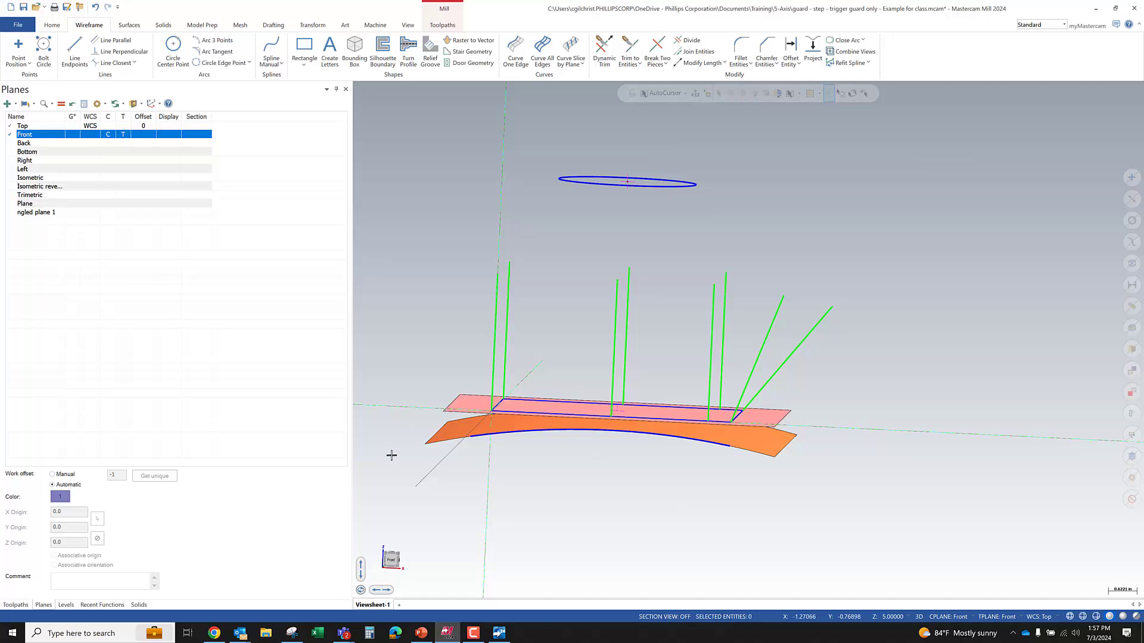
- Restore Top as the construction and tool plane, regenerate the Curve 5 Axis toolpath and open its backplot
left_click(115, 126)
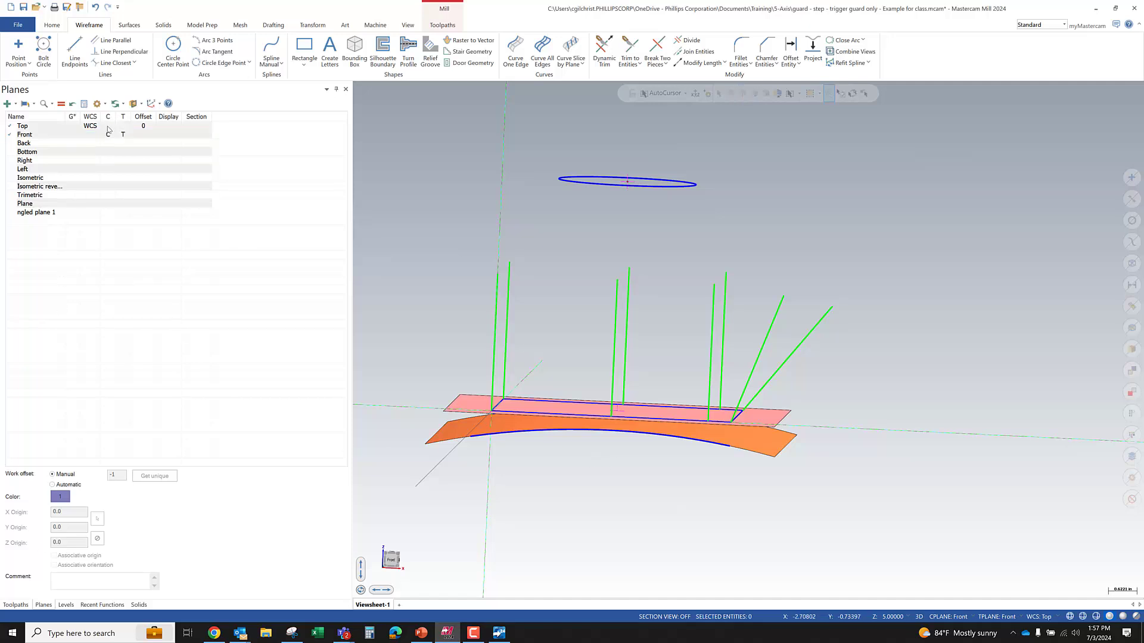
left_click(16, 604)
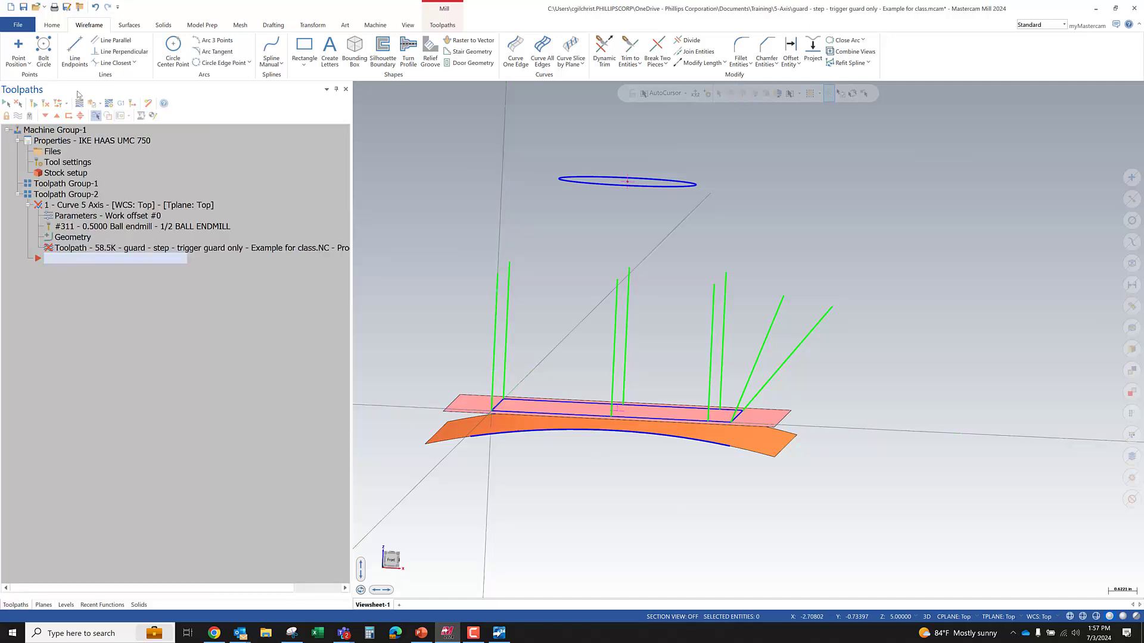
left_click(46, 104)
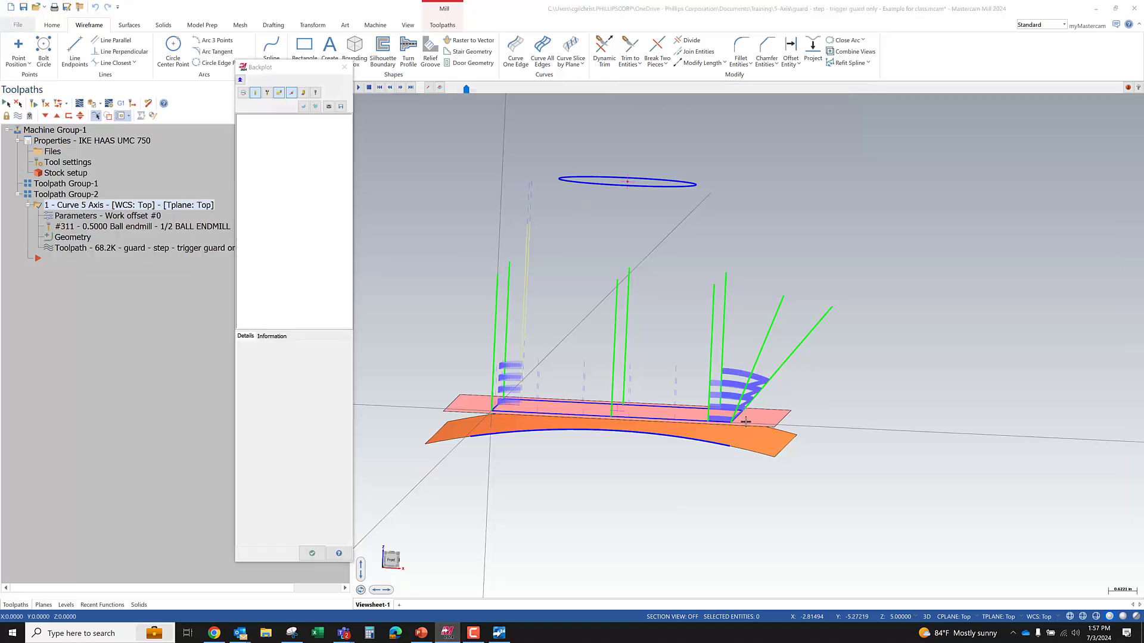
- Make the CURVE 5X level active and hide the vector lines for Curve 5X level
left_click(66, 605)
left_click(18, 152)
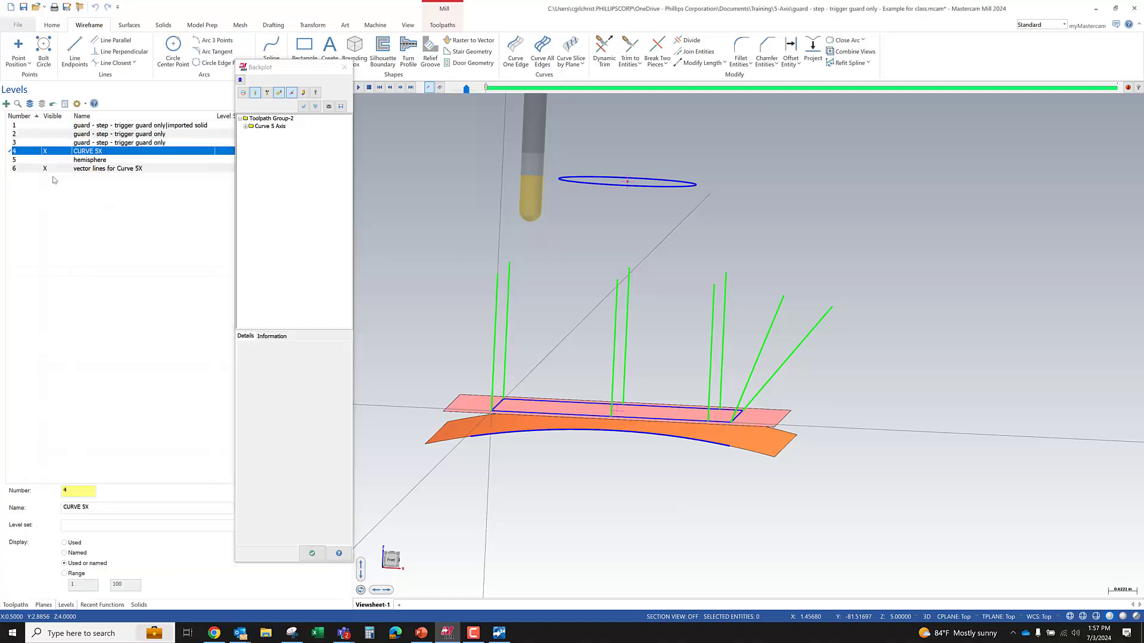
left_click(46, 170)
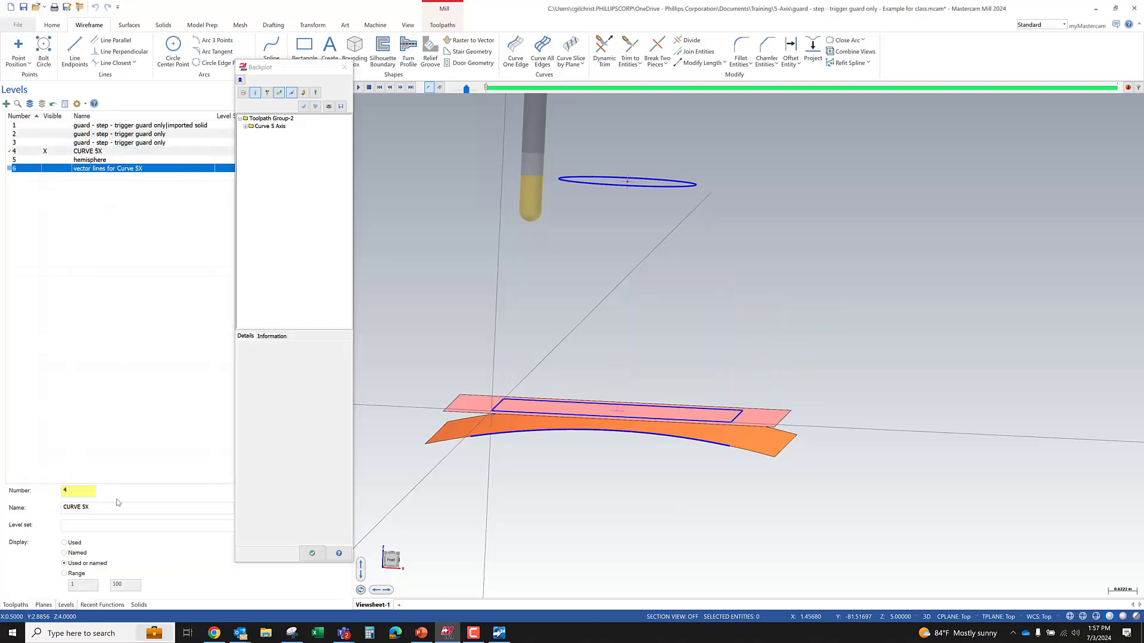
left_click(16, 605)
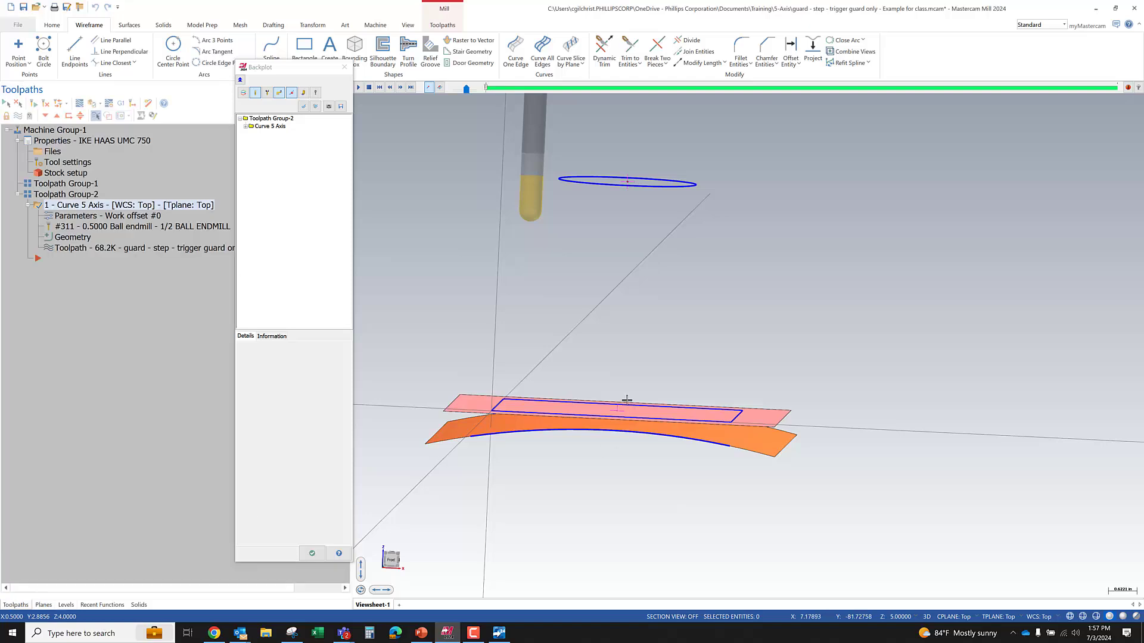
- Step the backplot along the front edge to where the tool begins tilting, inspect the tool there, and leave the backplot
scroll(638, 394, "up", 2)
key("s")
key("s")
key("s")
key("s")
key("s")
key("s")
key("s")
key("s")
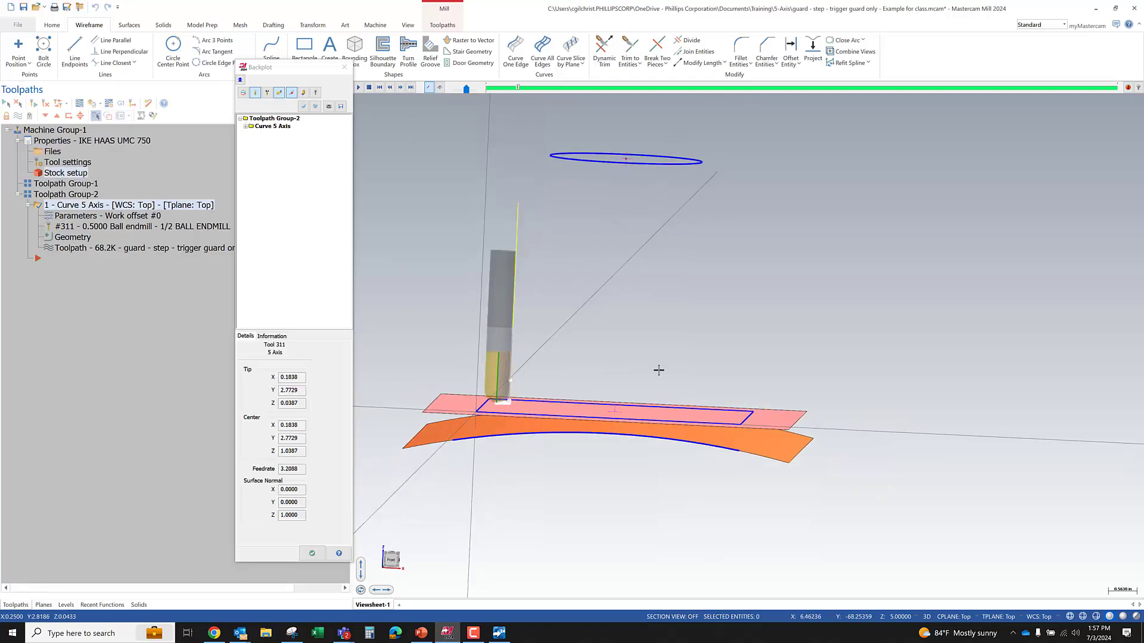
key("s")
key("s")
key("s")
key("s")
key("s")
key("s")
key("s")
key("s")
key("s")
key("s")
key("s")
key("s")
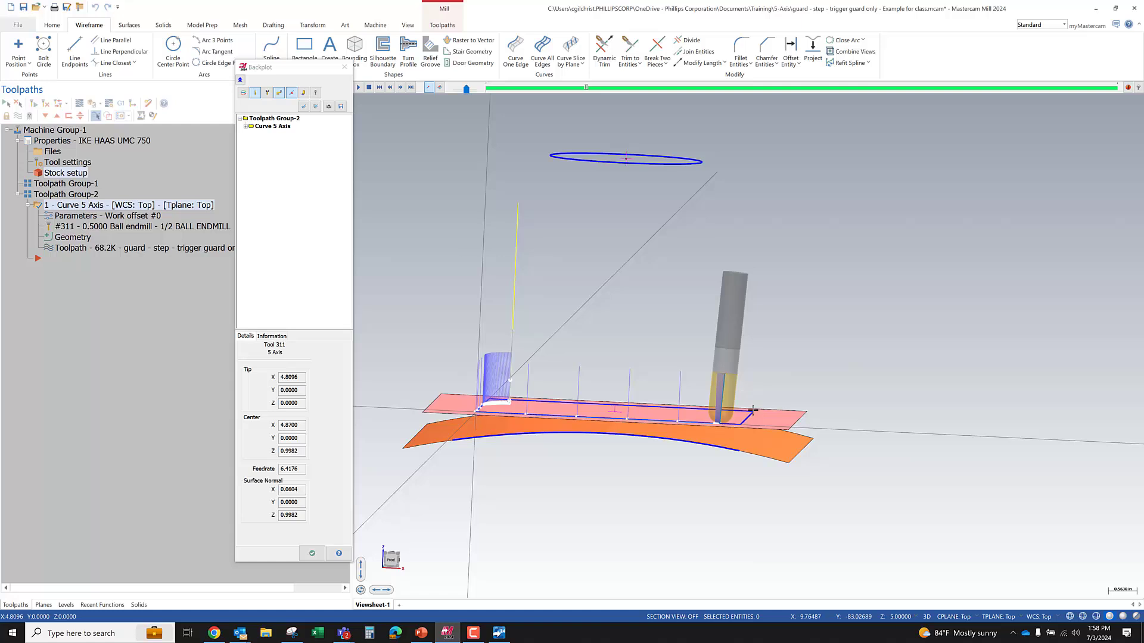
scroll(752, 410, "up", 4)
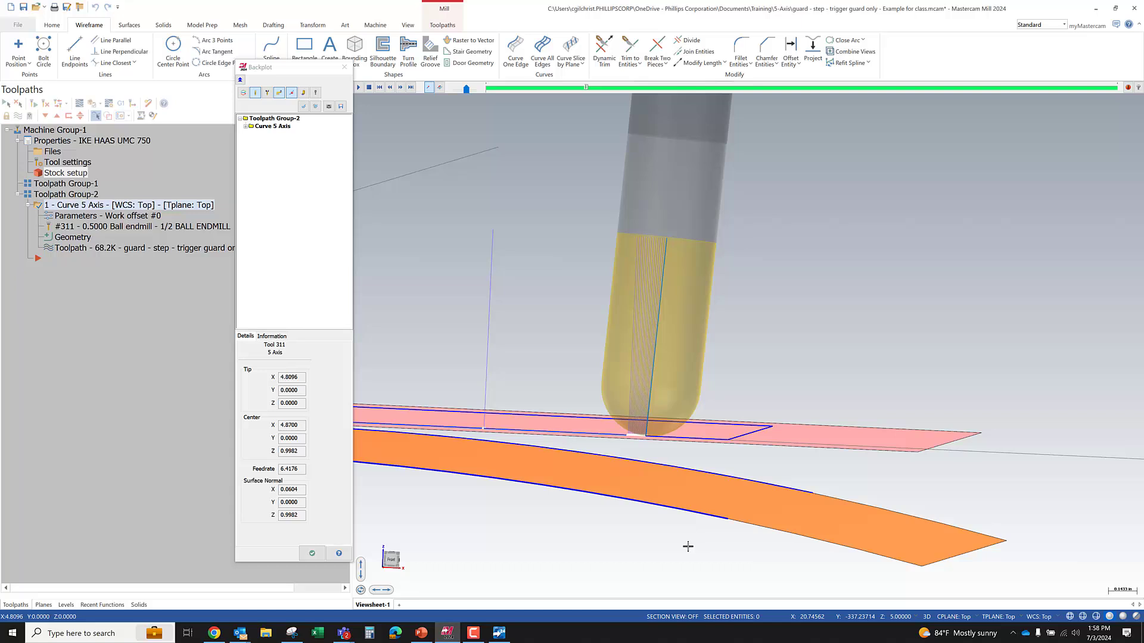
scroll(671, 419, "down", 2)
scroll(670, 418, "up", 2)
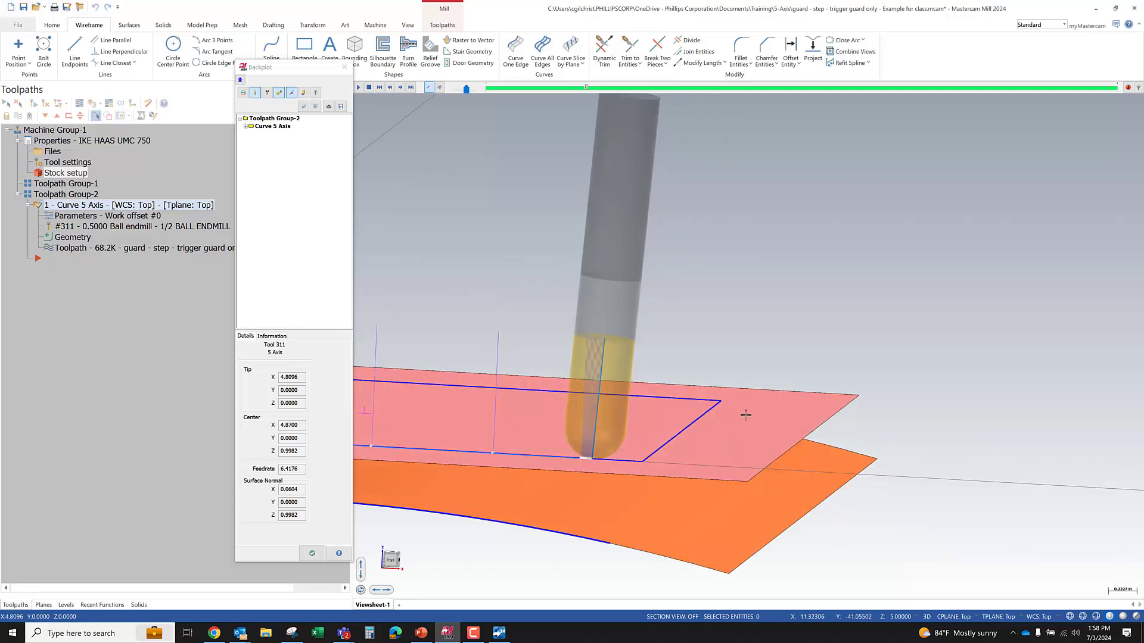
key("Escape")
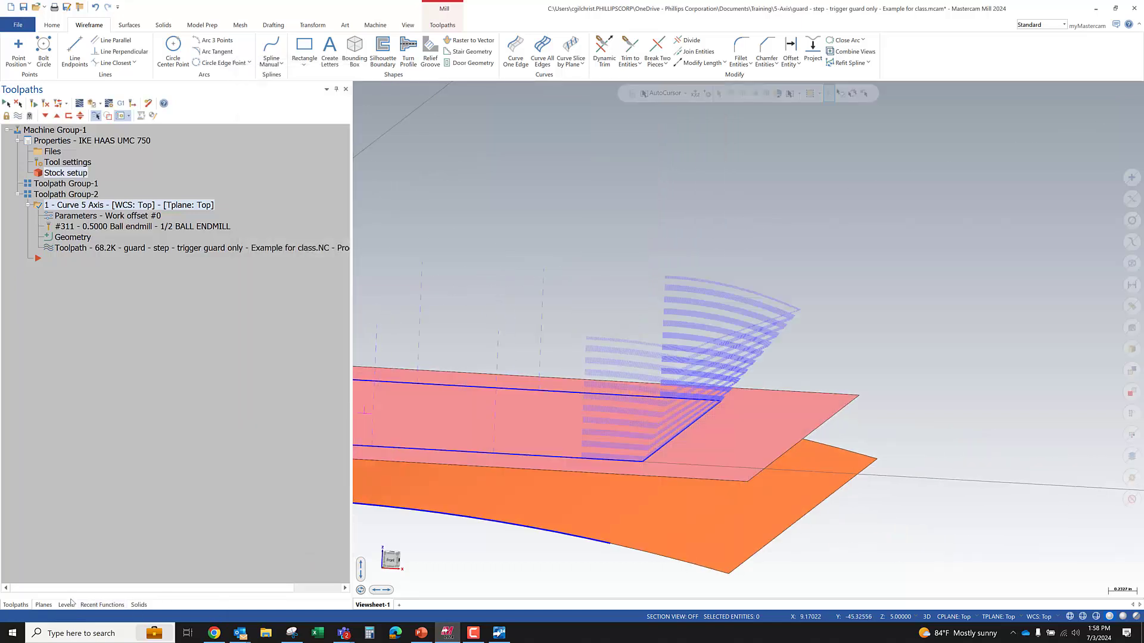
- Show only the "vector lines for Curve 5X" level and open the properties of the tilted line at the end edge's rear corner
left_click(65, 604)
left_click(18, 169)
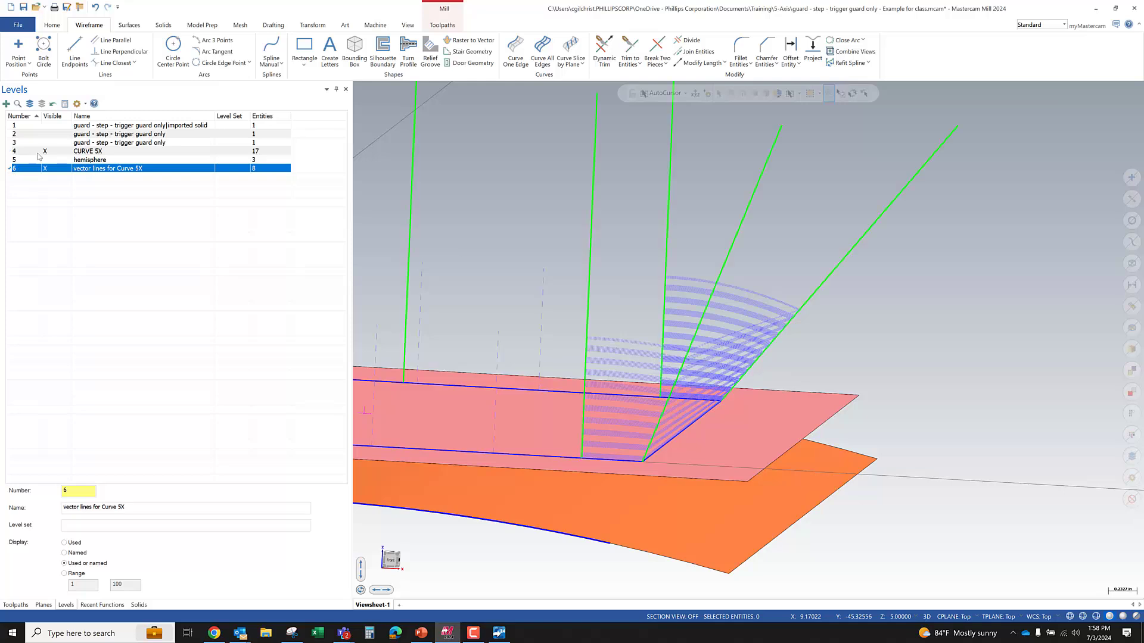
left_click(45, 150)
scroll(888, 351, "down", 2)
left_click(877, 297)
middle_click_drag(877, 297, 905, 286)
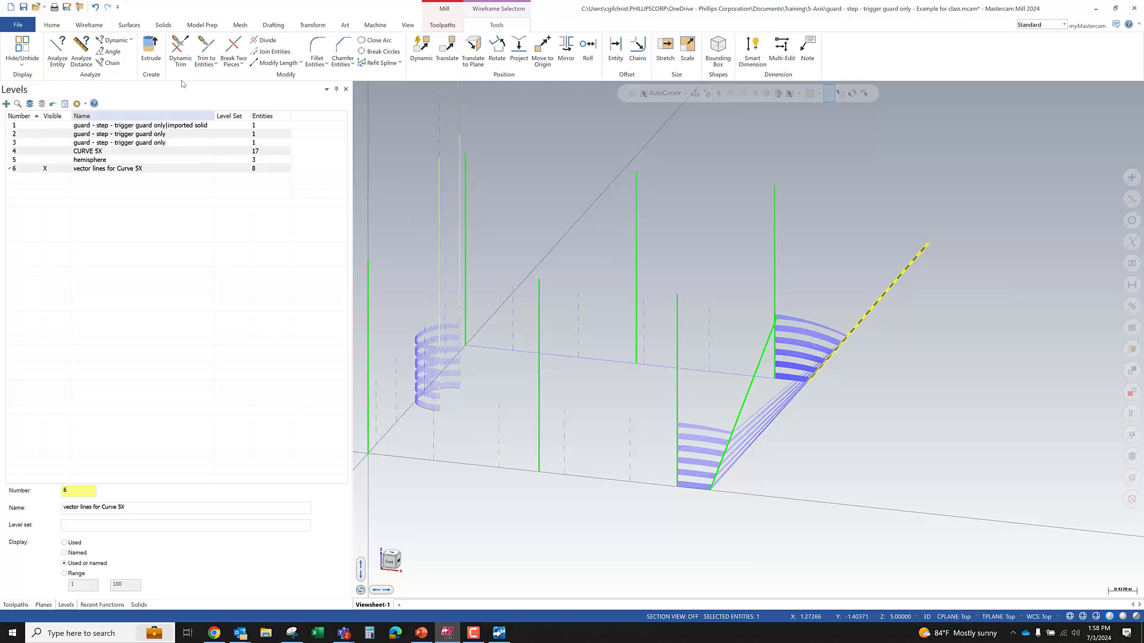
left_click(58, 51)
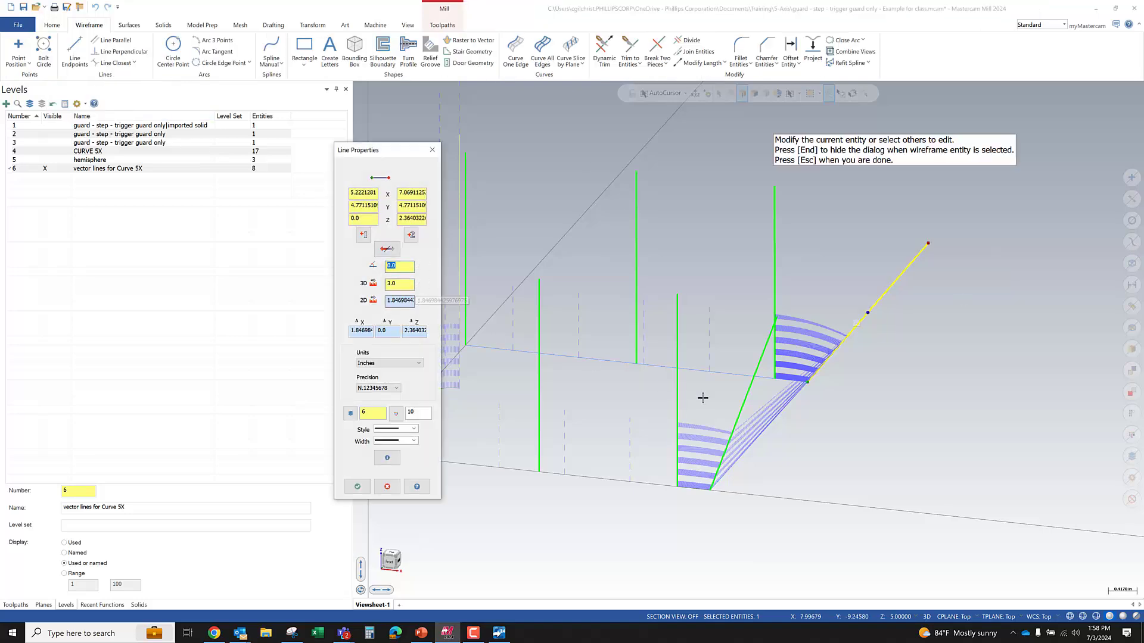
- View the analyzed line from the top, and make Front the construction and tool plane so its angle is measured there
right_click(893, 370)
left_click(931, 427)
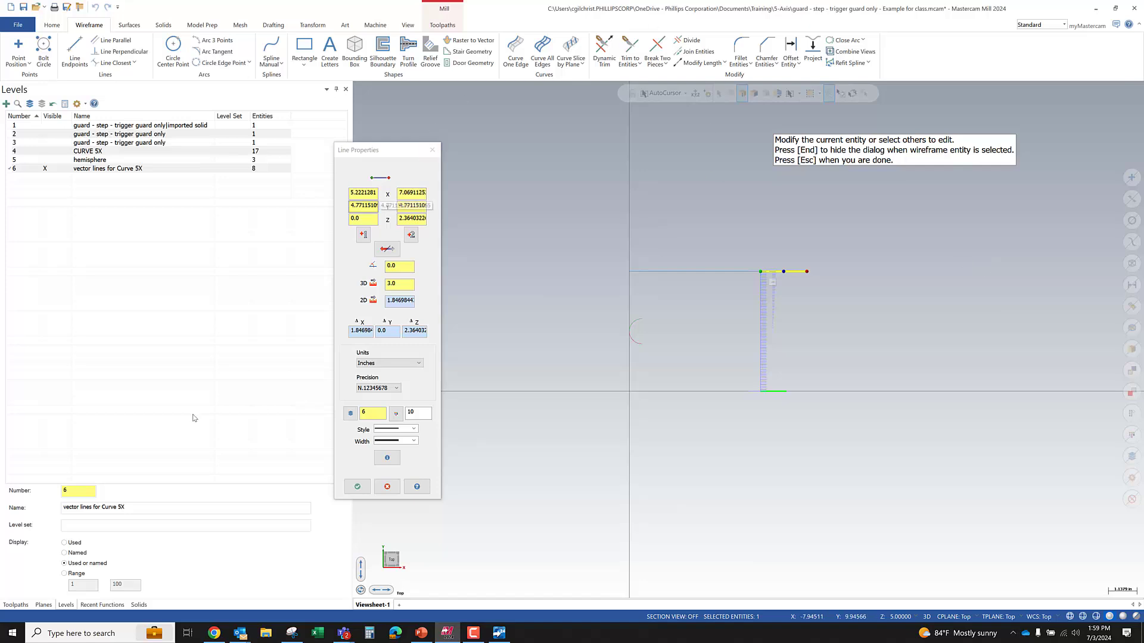
left_click(43, 604)
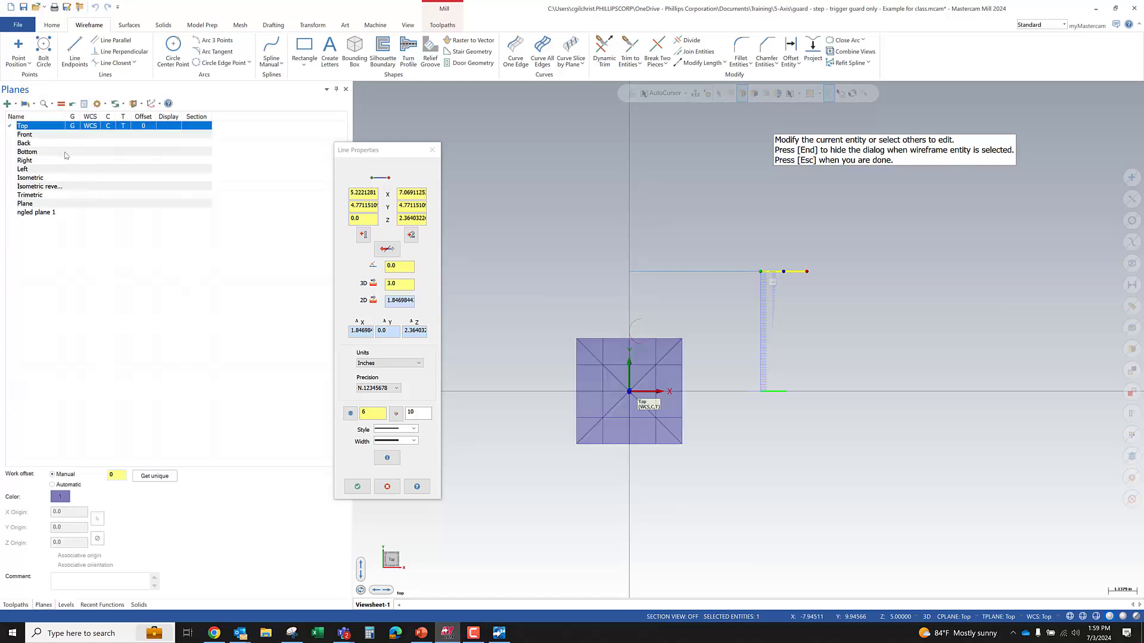
left_click(117, 136)
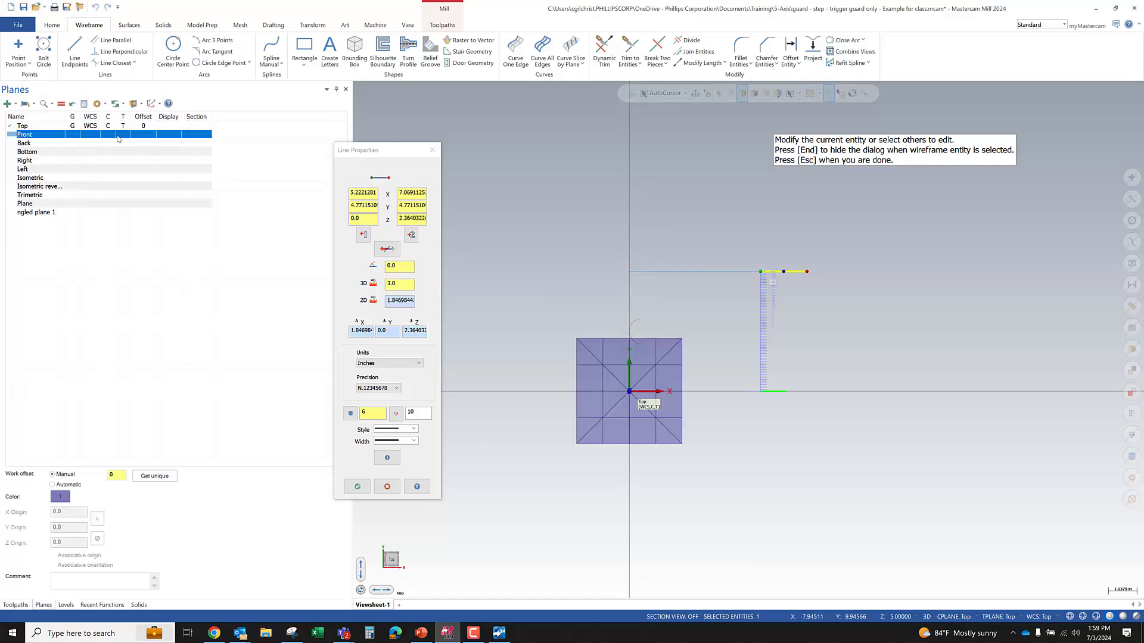
left_click(104, 138)
middle_click_drag(644, 386, 524, 244)
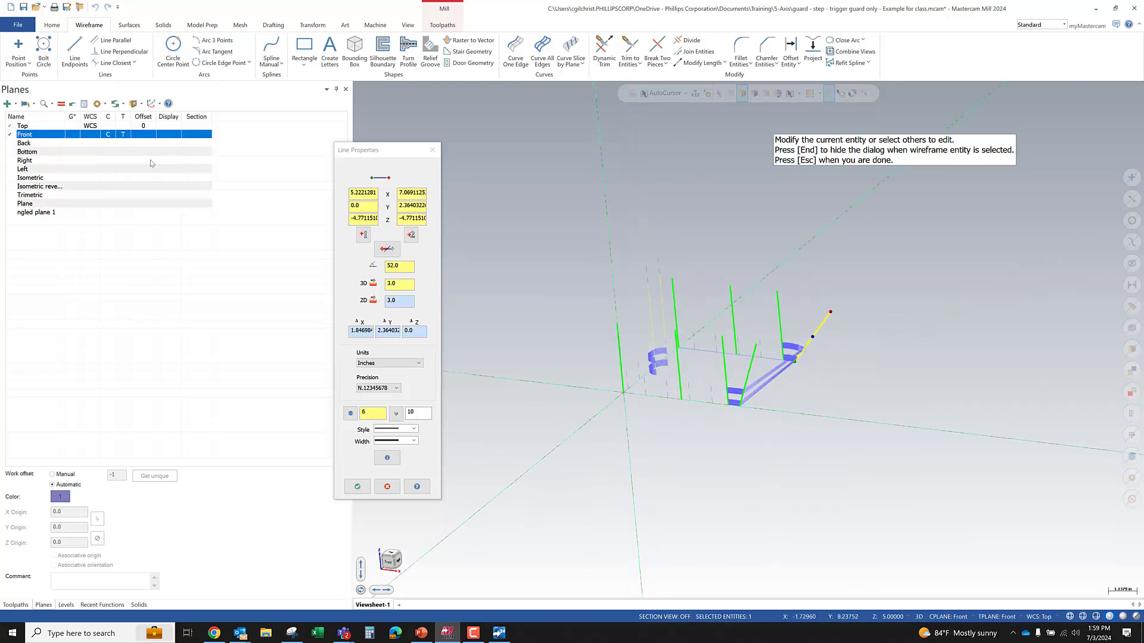
- Compare the Front plane's axes with the tilted rear-corner line and open the line's angle value for editing
left_click(57, 137)
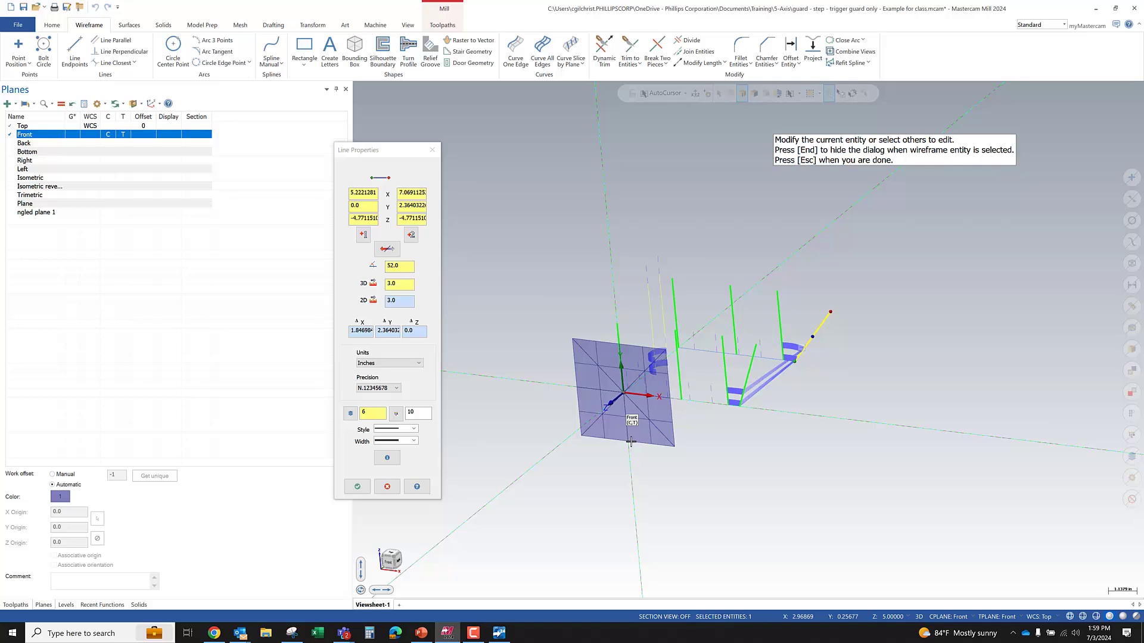
scroll(754, 390, "down", 1)
scroll(824, 332, "up", 1)
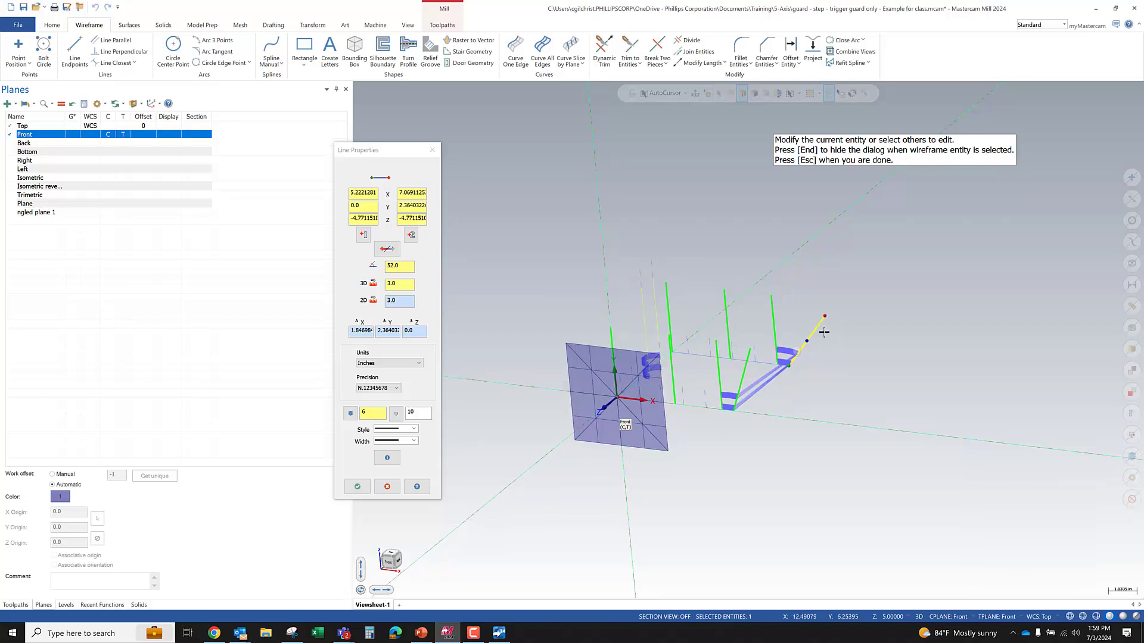
scroll(824, 331, "up", 2)
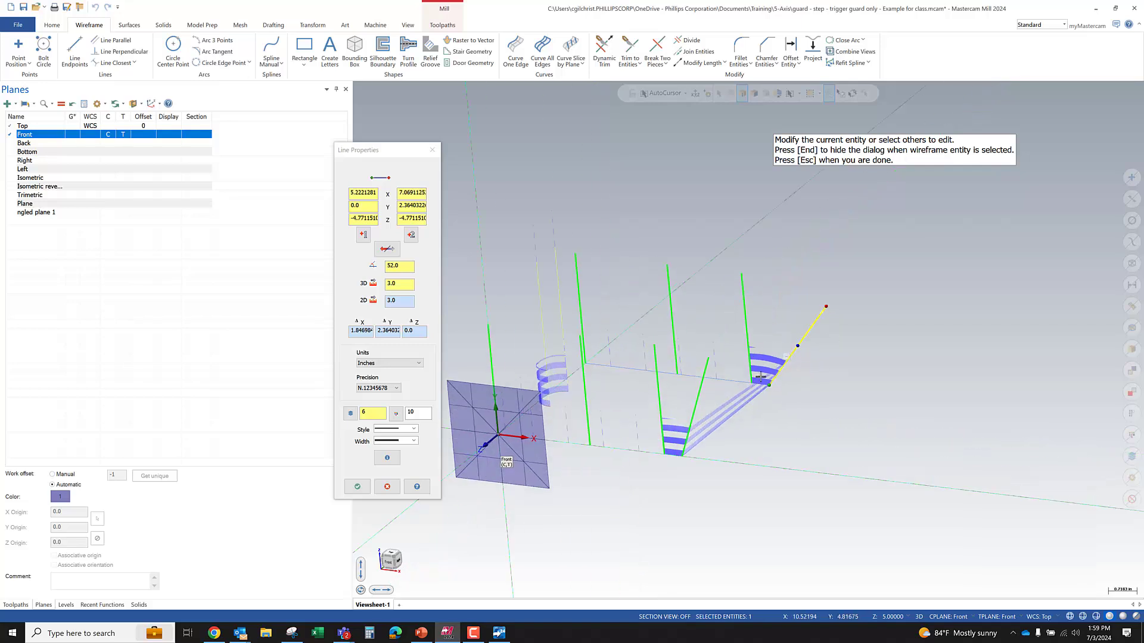
left_click(399, 266)
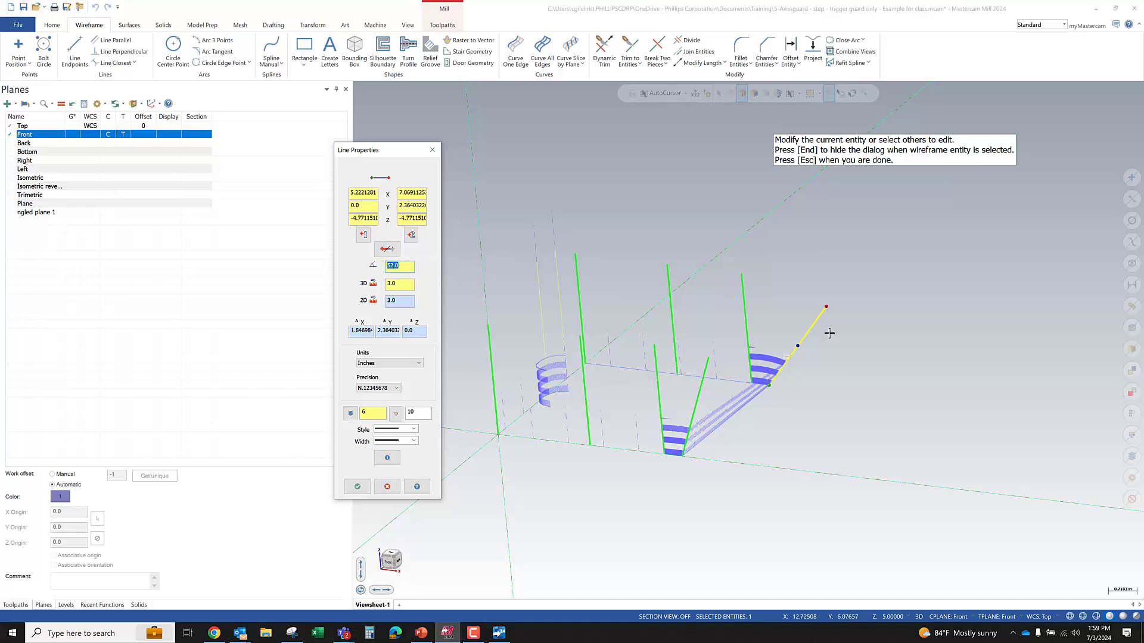
- Reverse the analyzed line's endpoints to compare its angle, and restore its original direction
middle_click_drag(821, 387, 841, 372)
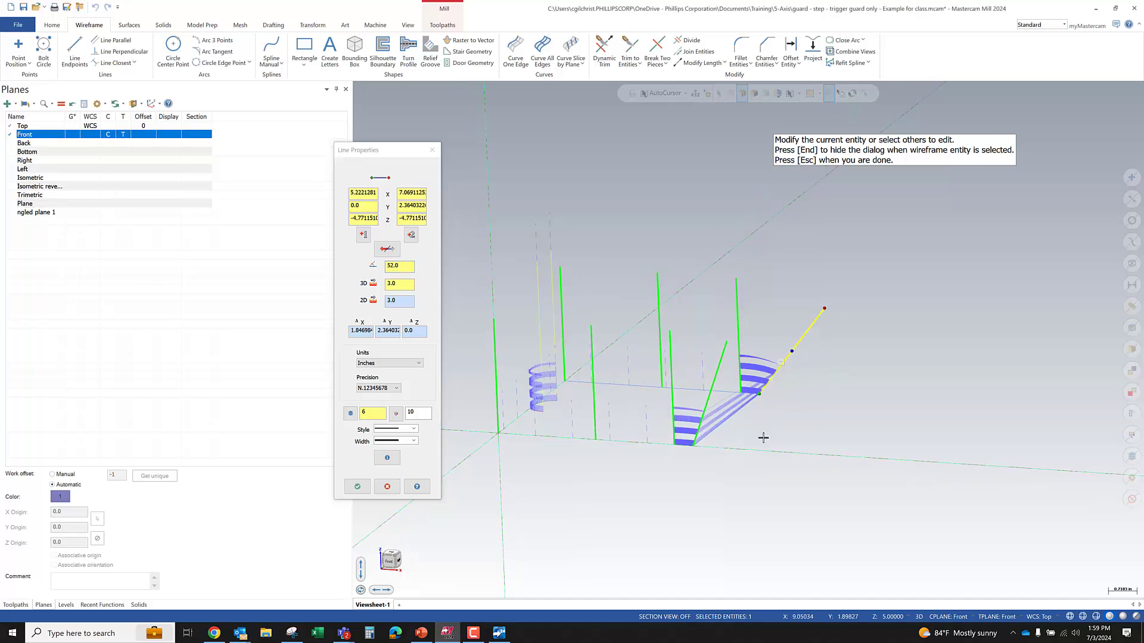
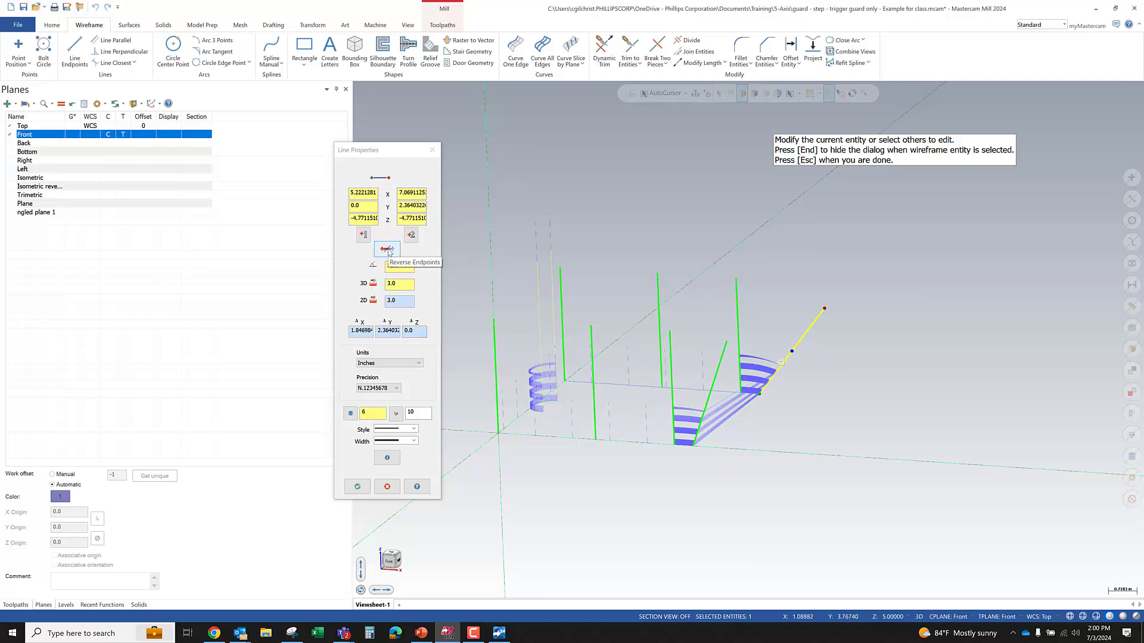
left_click(388, 250)
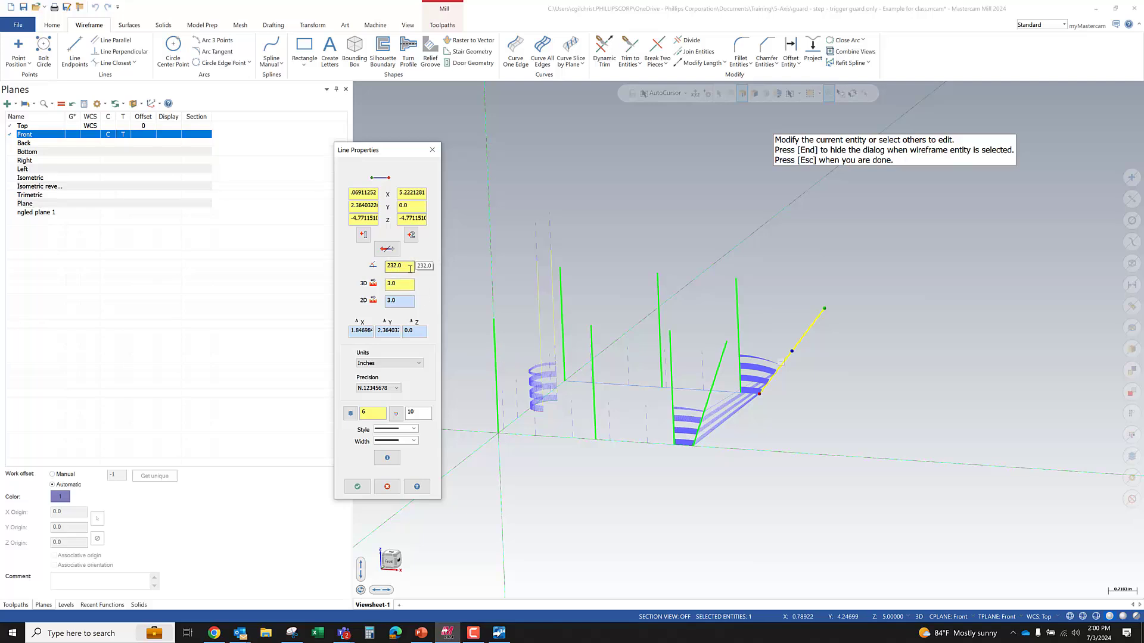
left_click(387, 249)
- Set the analyzed rear-corner line's angle to 50 degrees
middle_click_drag(766, 395, 739, 411)
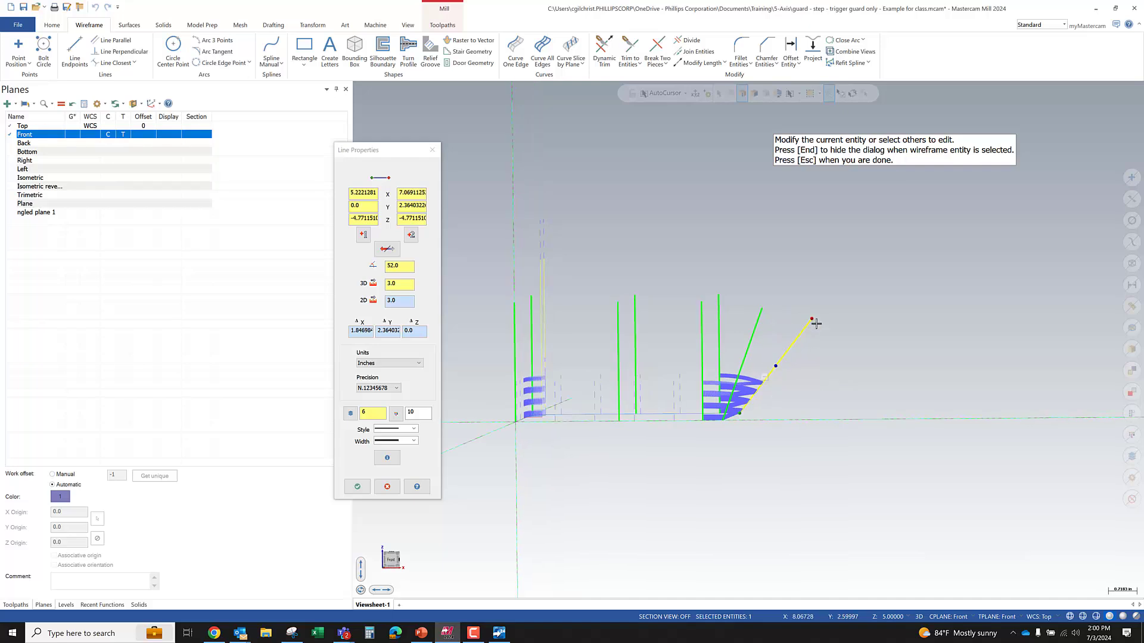
middle_click_drag(799, 396, 765, 390)
left_click(398, 266)
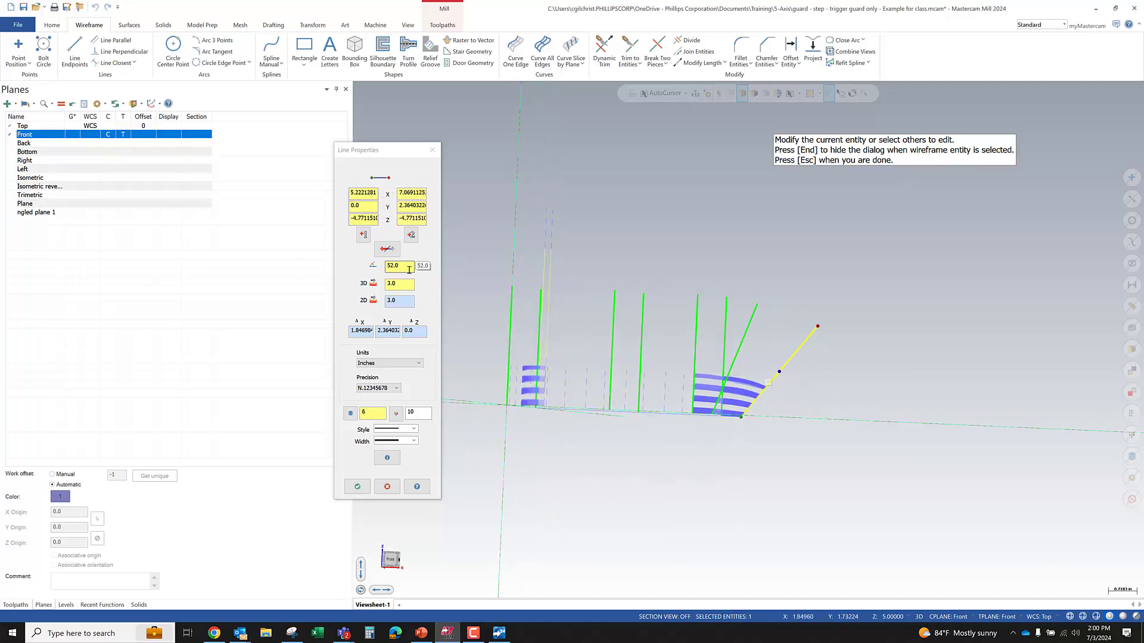
type("50")
key("Return")
- Shorten the tilted line to a 3D length of 1.75 inches, and return it to 3 inches
left_click(398, 284)
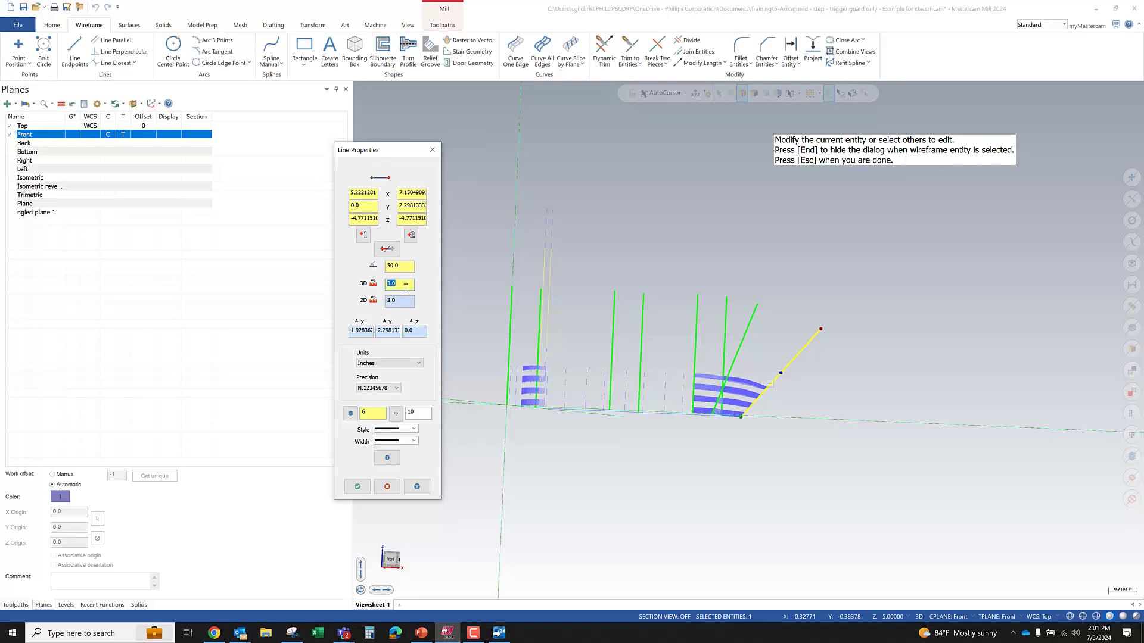
type("1.")
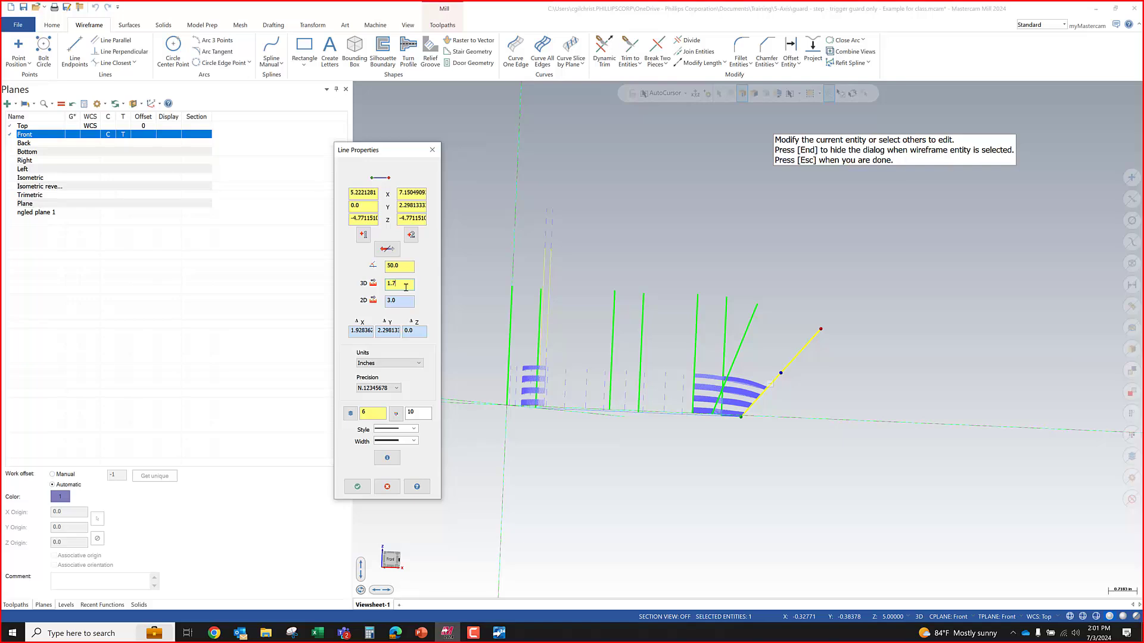
type("75")
key("Return")
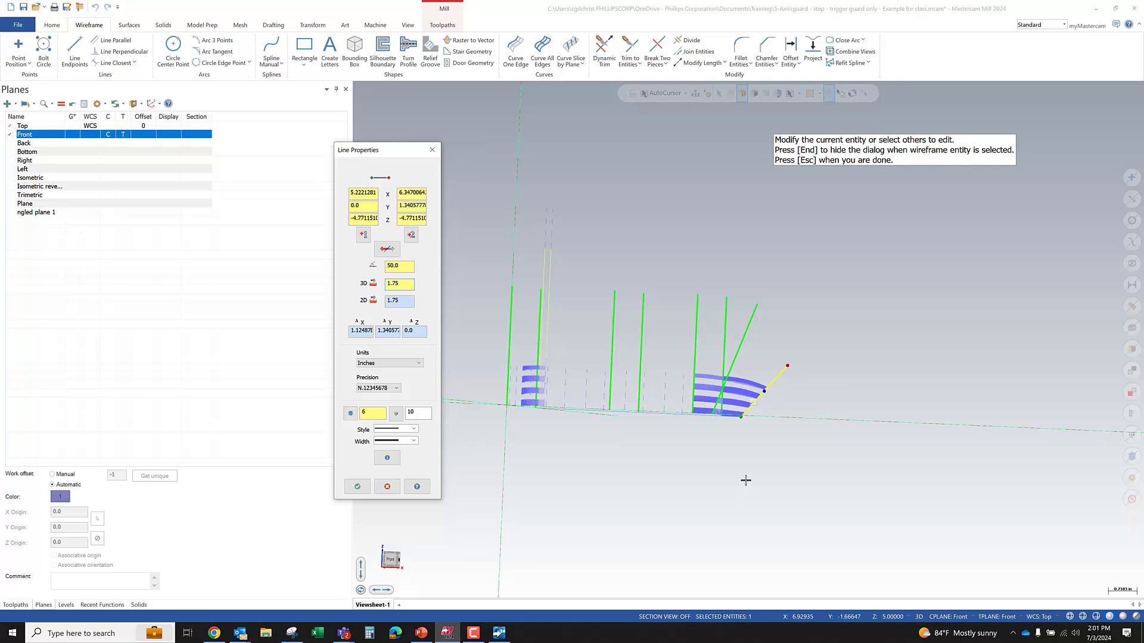
key("BackSpace")
key("BackSpace")
key("BackSpace")
key("BackSpace")
type("3")
key("Tab")
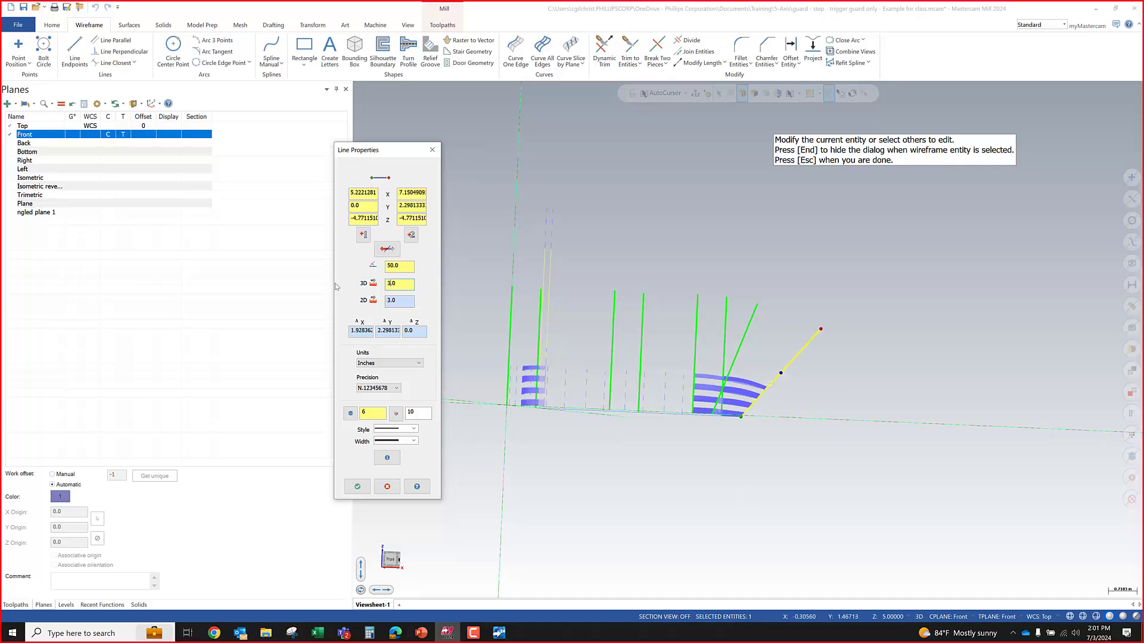
- Reverse the tilted line's endpoints and set its 3D length to 1.75 inches, so it shortens from the opposite end
left_click(388, 250)
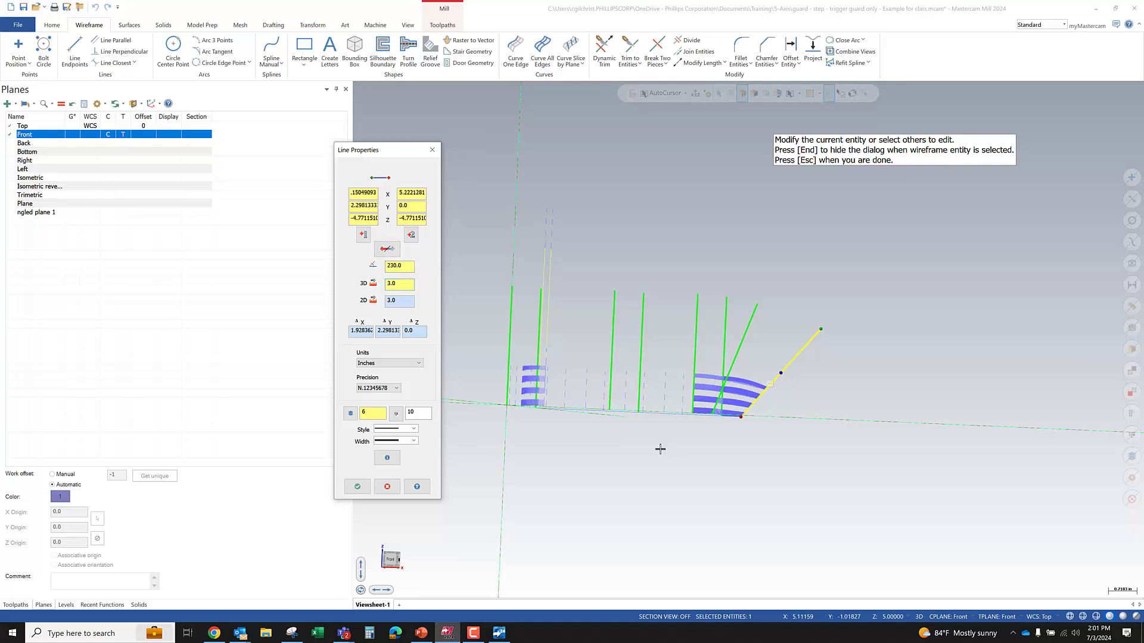
left_click(396, 283)
type("1.75")
key("Tab")
middle_click_drag(797, 365, 746, 424)
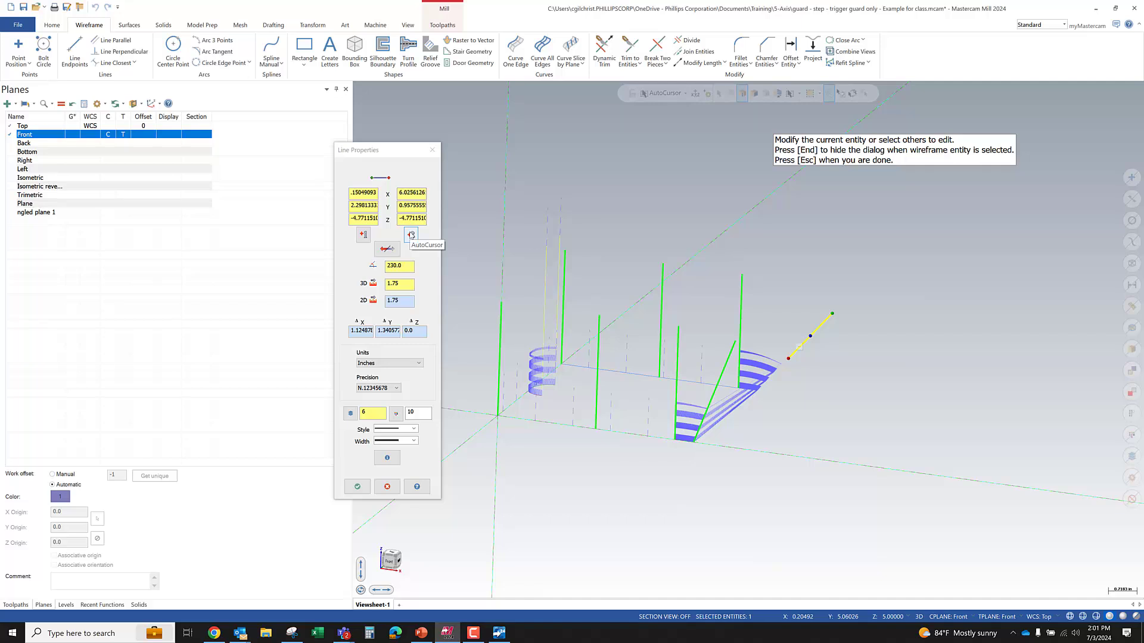
- Set the reversed line's 3D length back to 3 inches and restore its original endpoint order
left_click(402, 266)
key("Tab")
type("3")
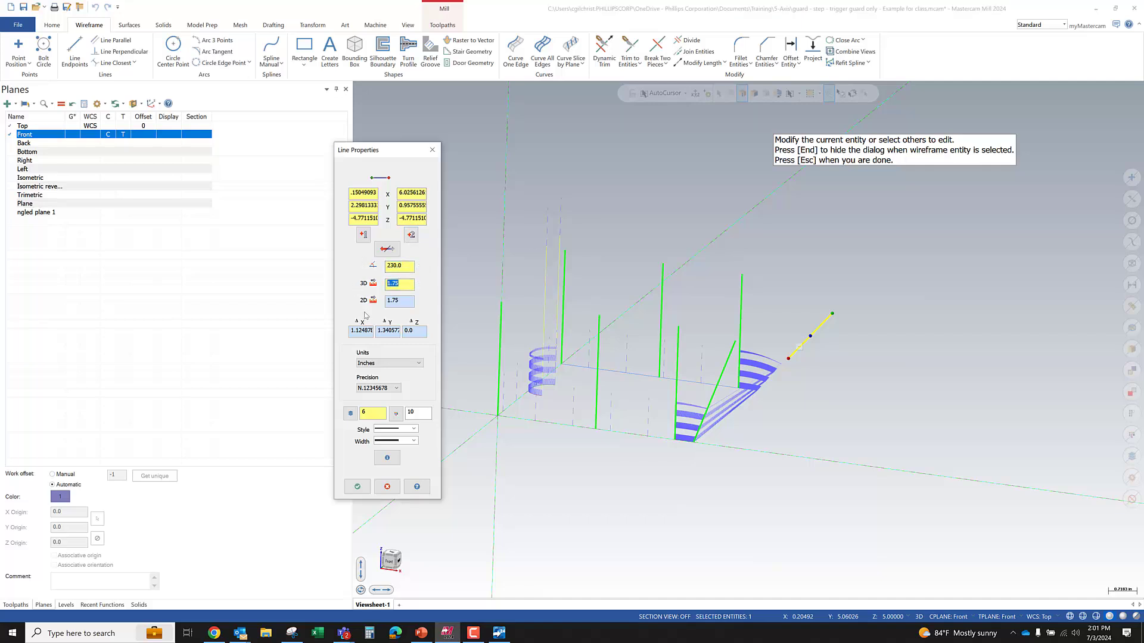
key("Return")
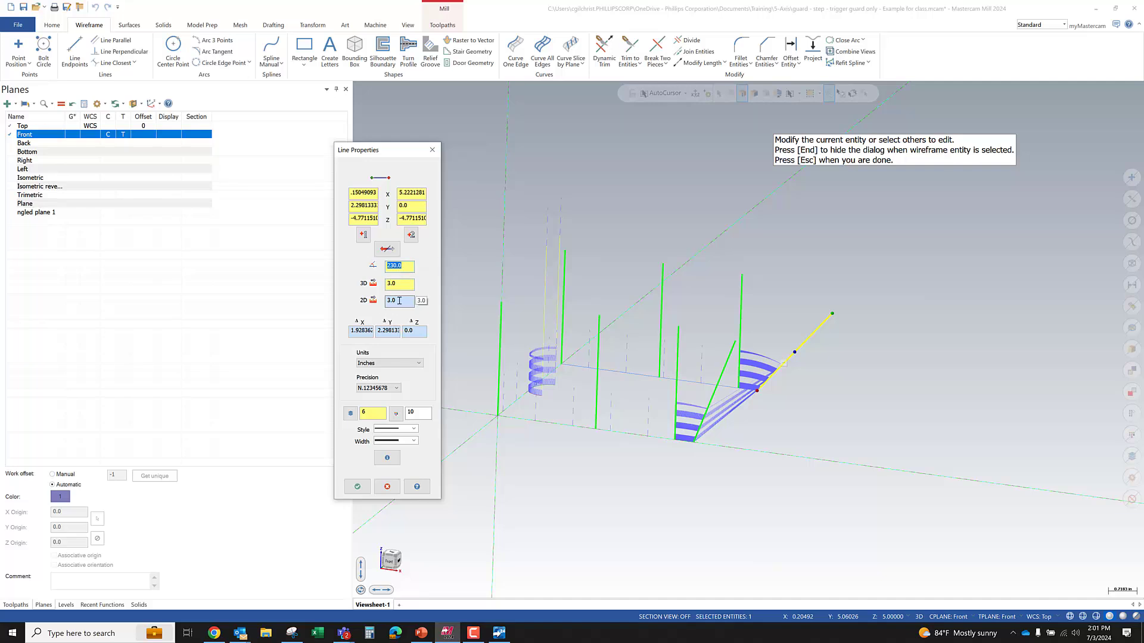
left_click(387, 249)
scroll(875, 354, "down", 2)
scroll(821, 341, "up", 1)
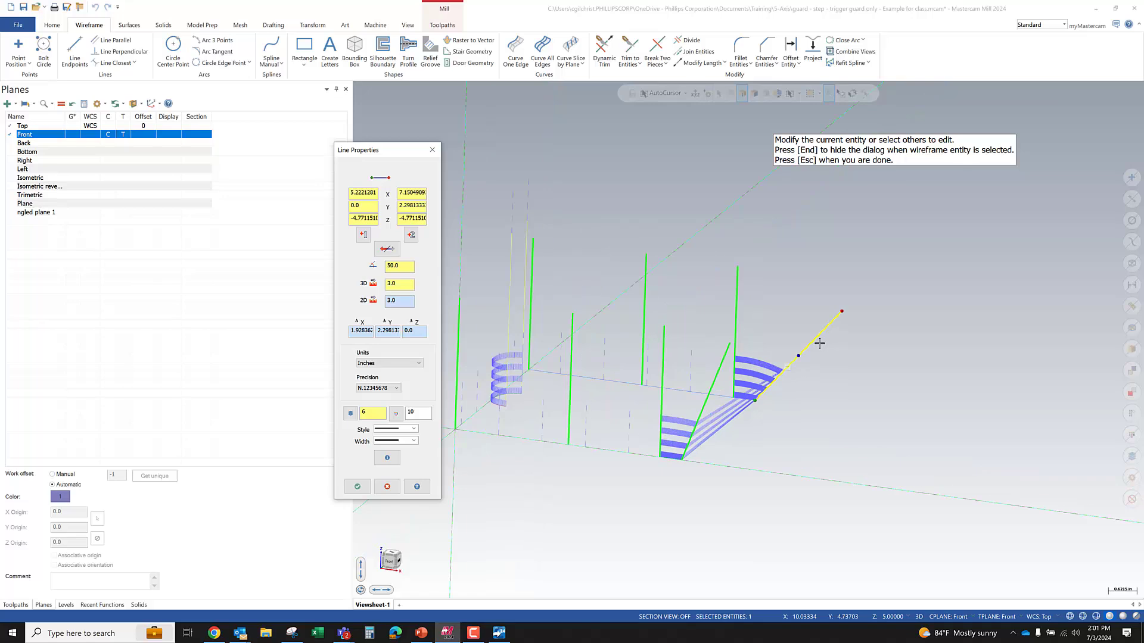
- Try a four-decimal display precision for the line's properties, and set it to six decimals (N.123456)
left_click_drag(352, 149, 302, 105)
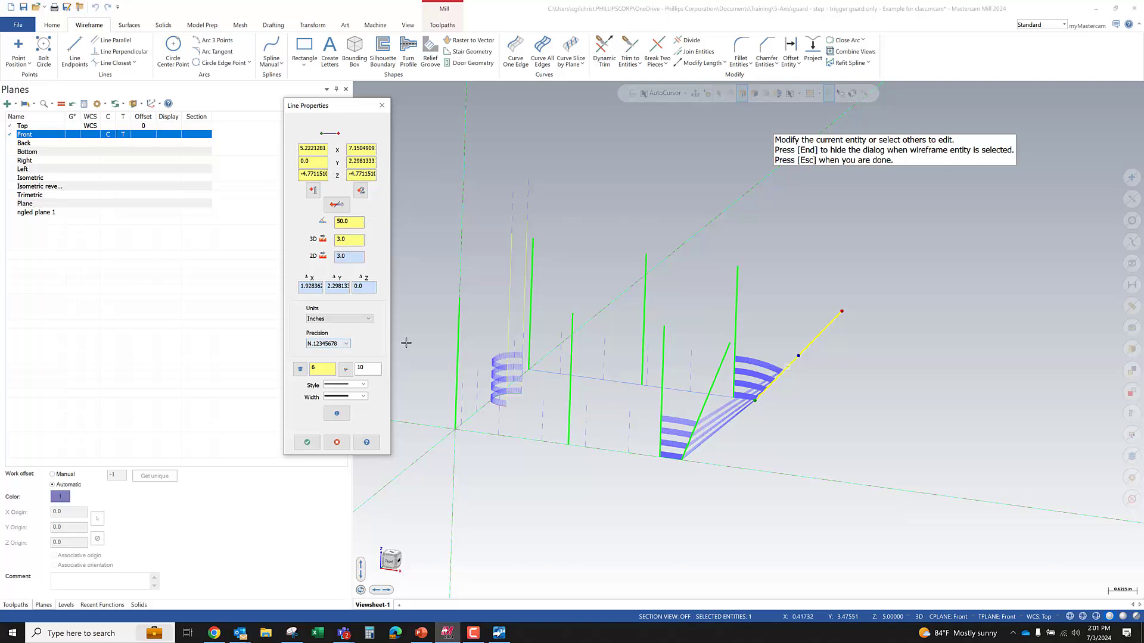
left_click(326, 344)
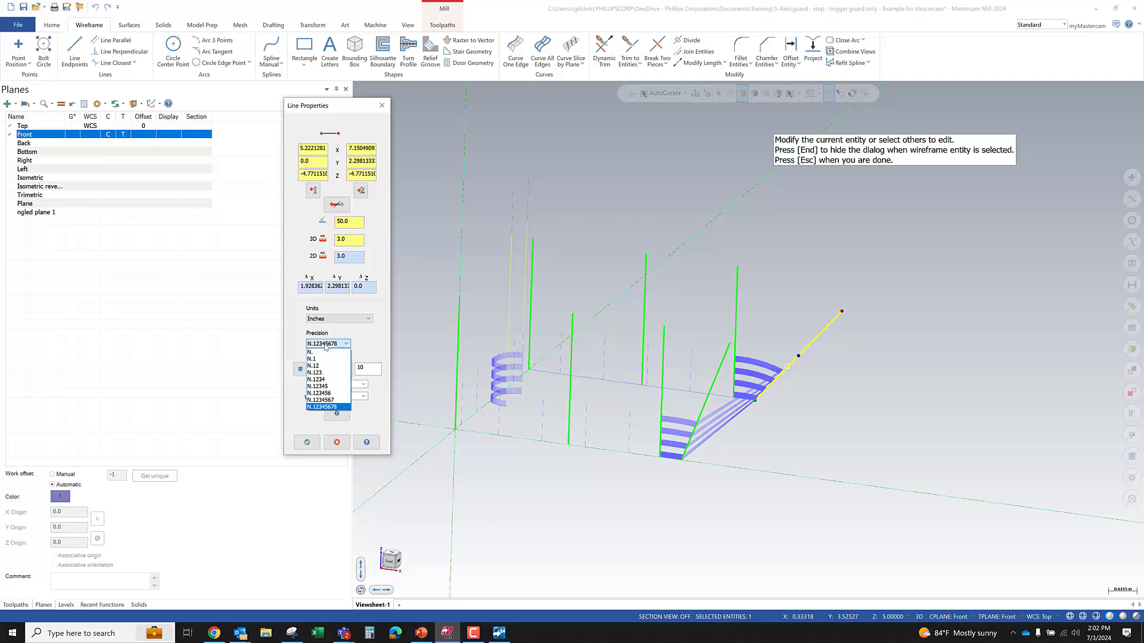
left_click(337, 384)
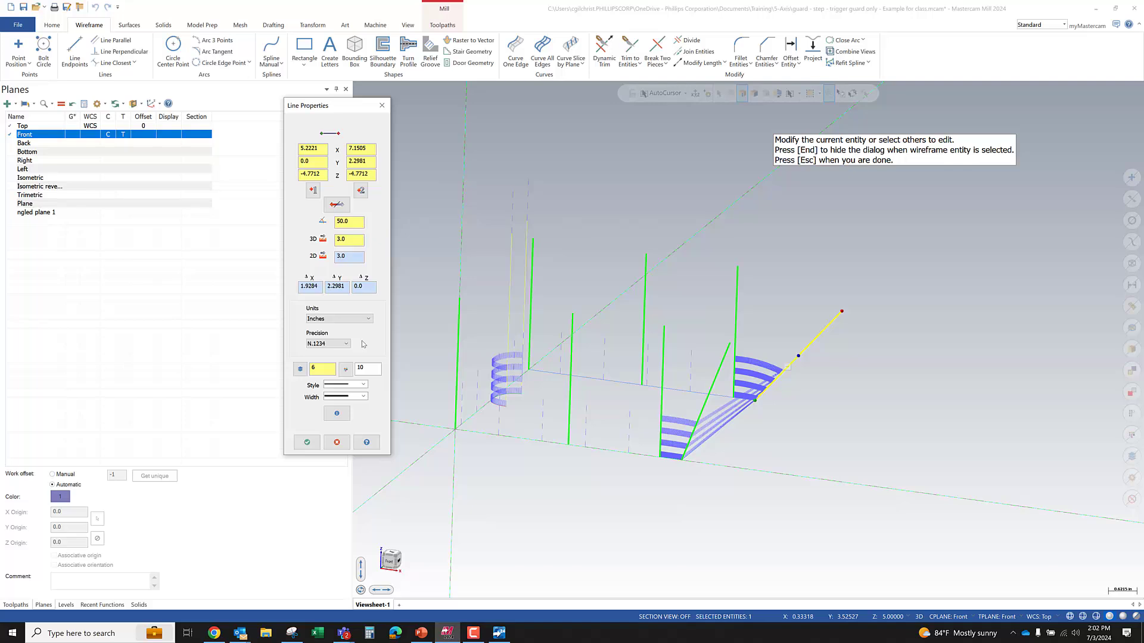
left_click(346, 343)
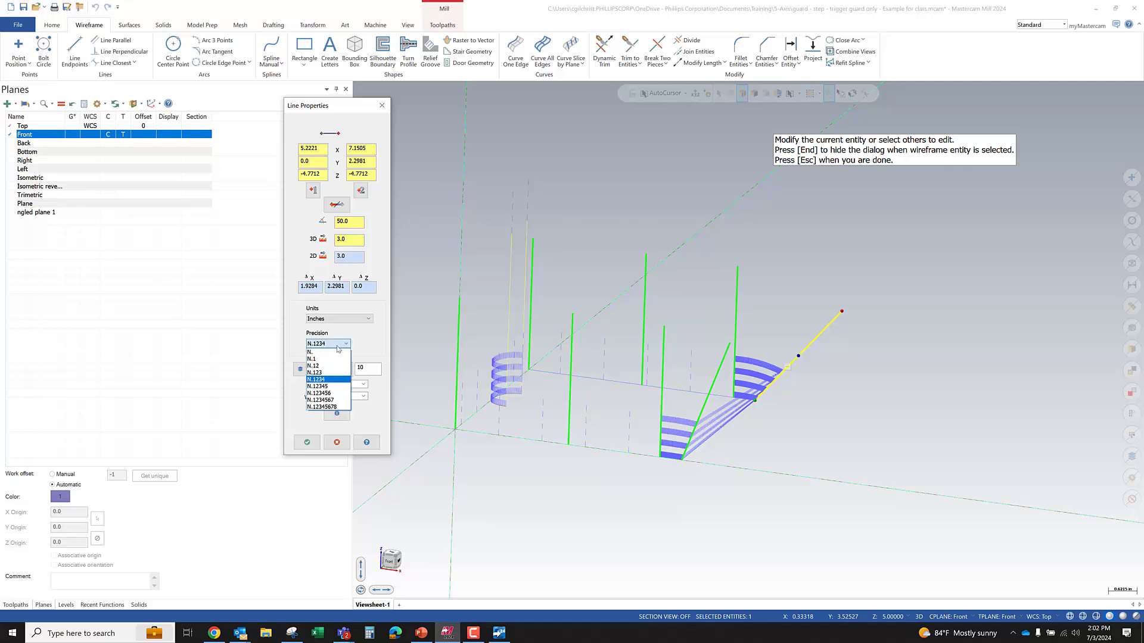
left_click(343, 394)
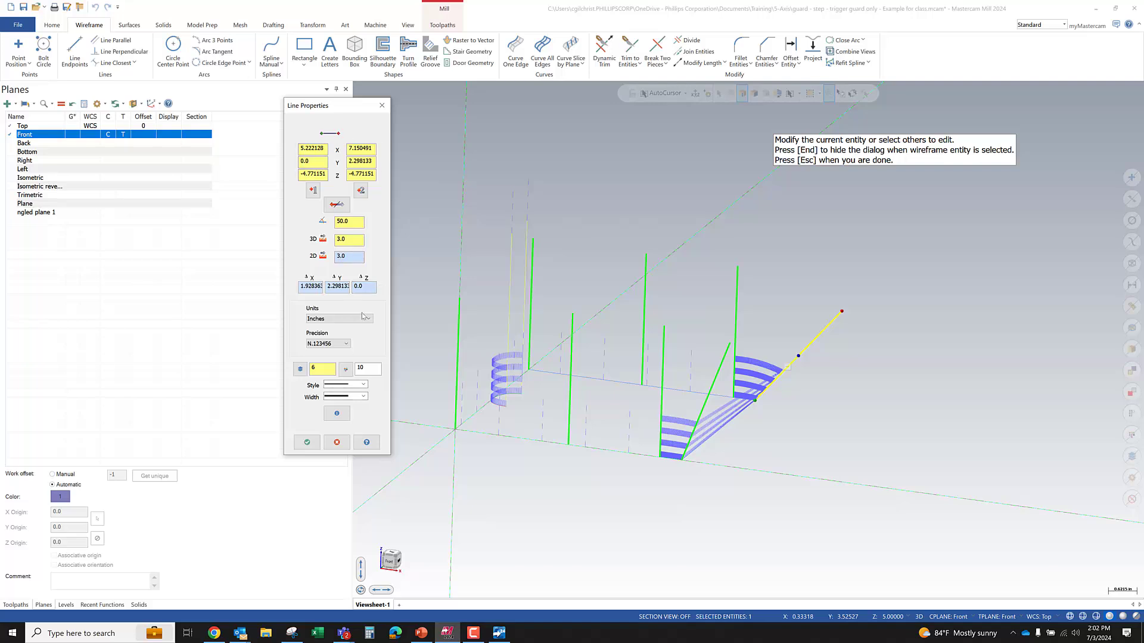
- Examine the digits of the line's start-point X coordinate, and leave the line properties
left_click_drag(315, 149, 321, 151)
left_click(321, 150)
left_click_drag(300, 147, 322, 146)
left_click(323, 149)
left_click_drag(316, 149, 290, 153)
left_click(317, 149)
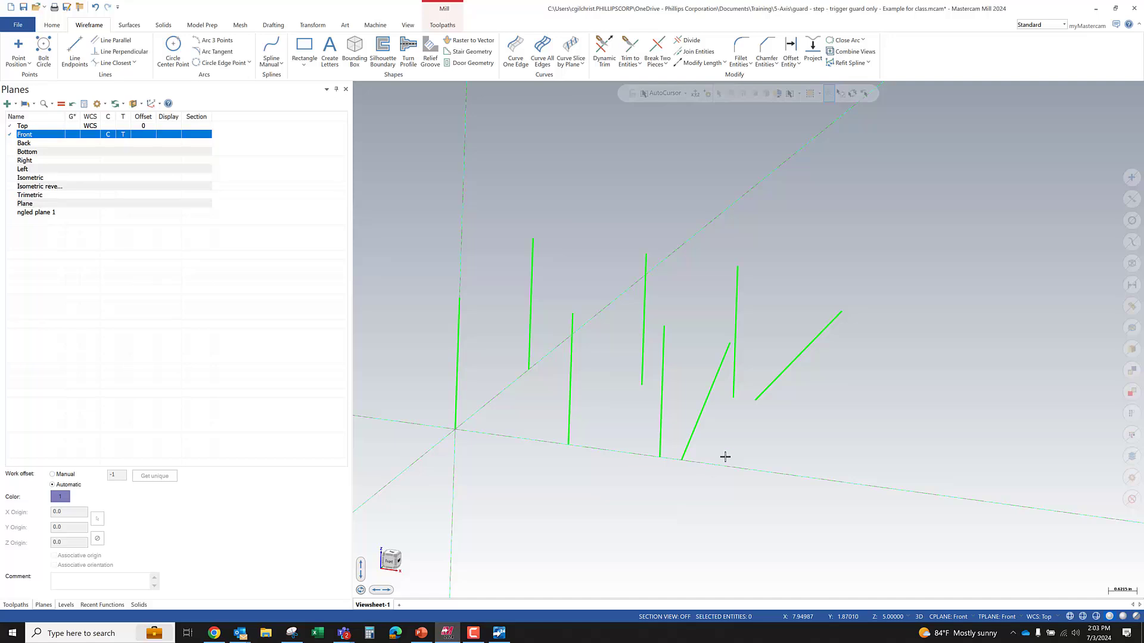
- Show only the "CURVE 5X" level, hiding the vector lines, and regenerate the Curve 5 Axis toolpath
left_click(16, 605)
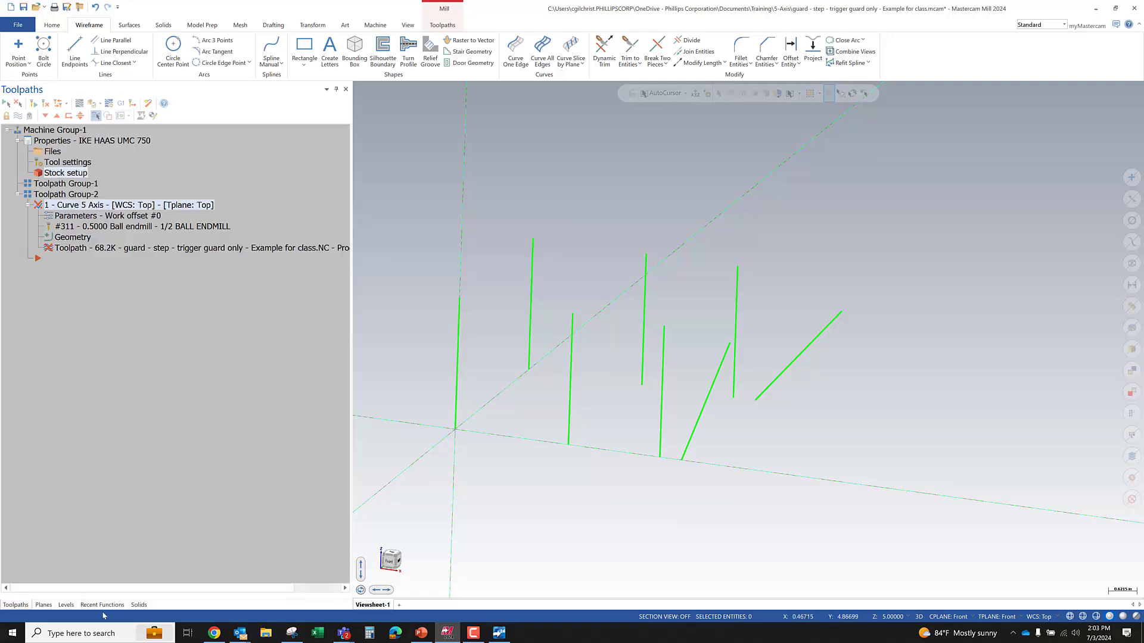
left_click(66, 605)
left_click(28, 154)
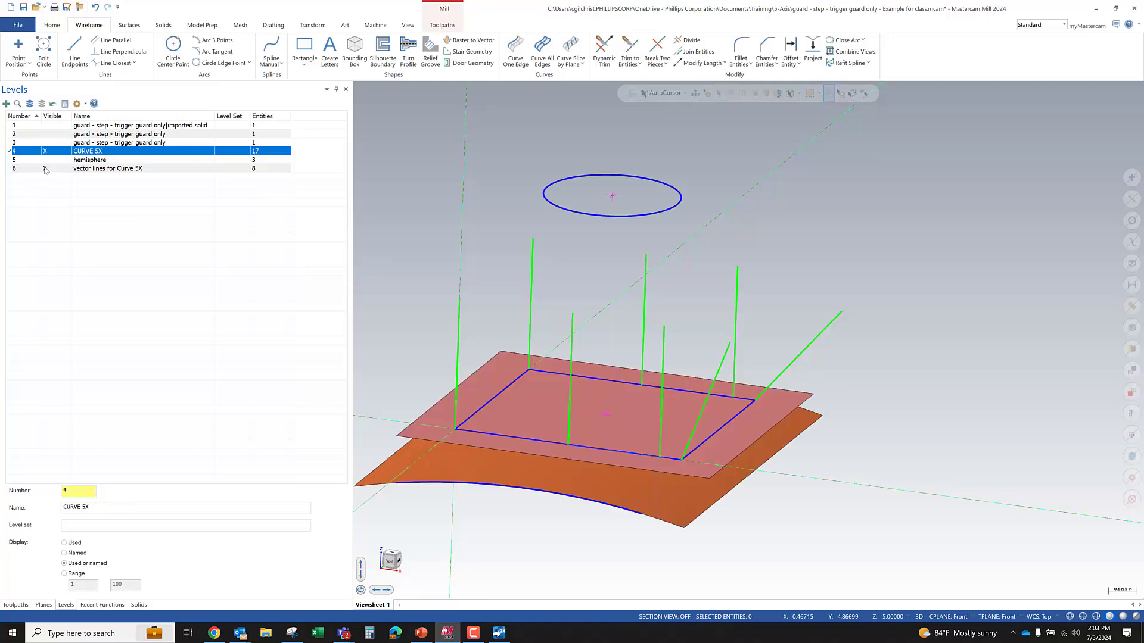
left_click(45, 169)
left_click(15, 605)
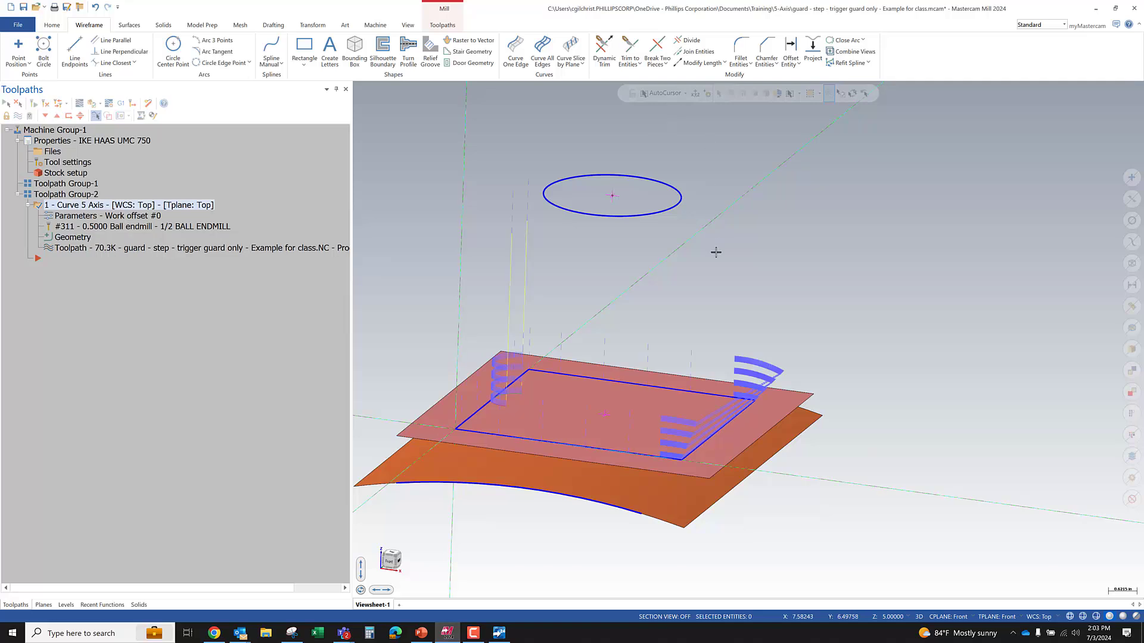
- Backplot the Curve 5 Axis toolpath to the end edge's rear corner, inspect the tool's tilt there, and leave the backplot
scroll(796, 313, "down", 3)
scroll(740, 393, "up", 3)
middle_click_drag(737, 396, 766, 378)
scroll(717, 393, "up", 5)
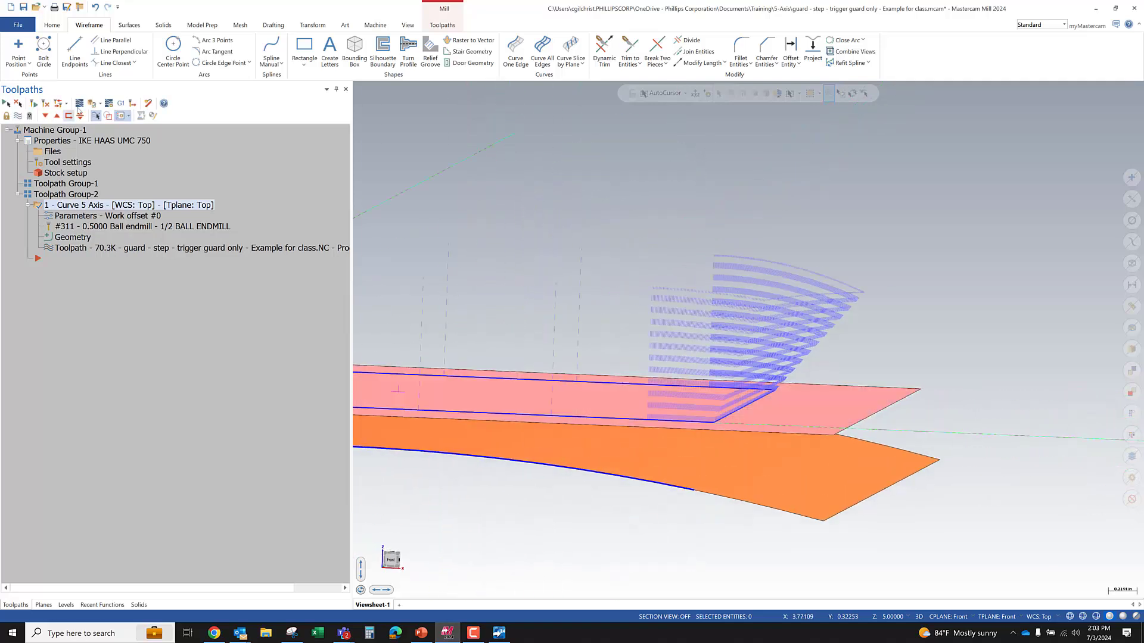
left_click(80, 104)
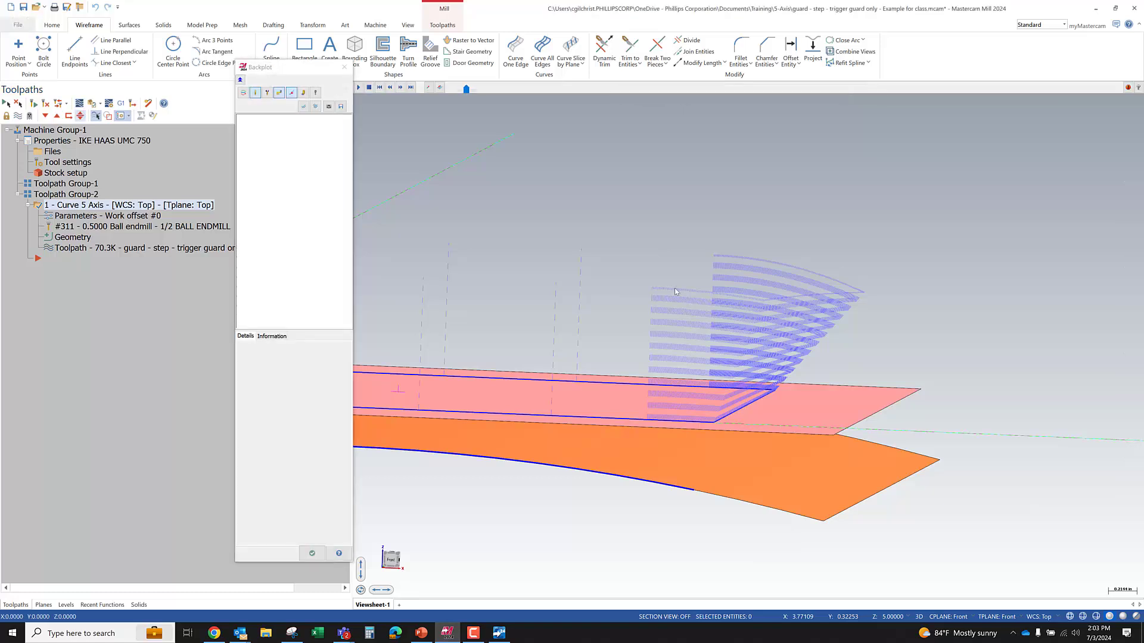
left_click_drag(509, 89, 786, 79)
middle_click_drag(611, 366, 649, 417)
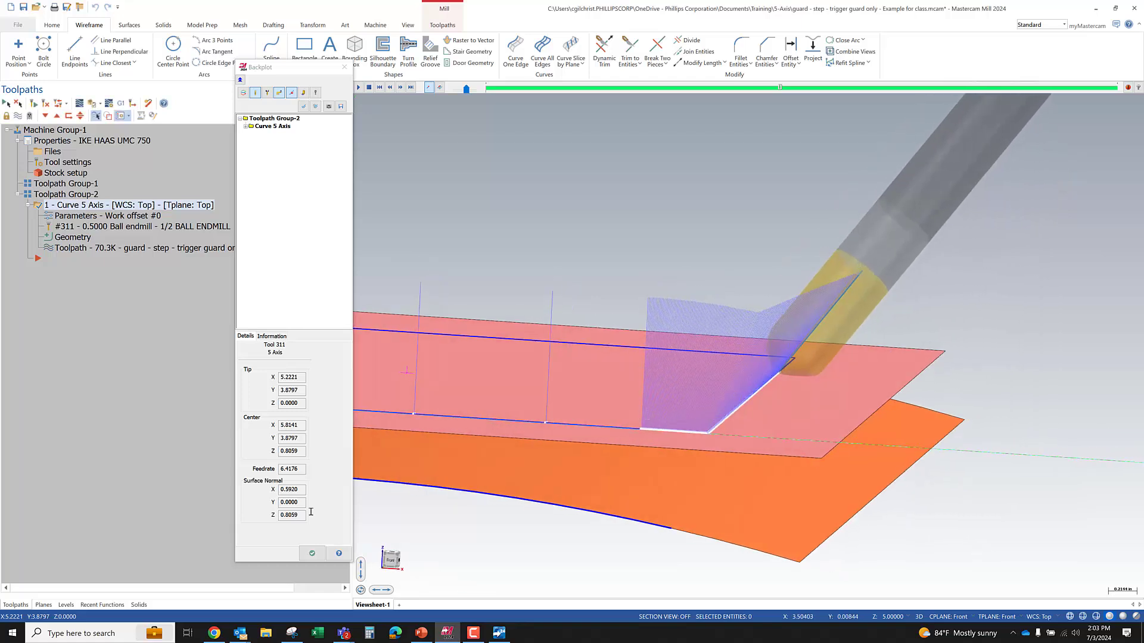
left_click(311, 553)
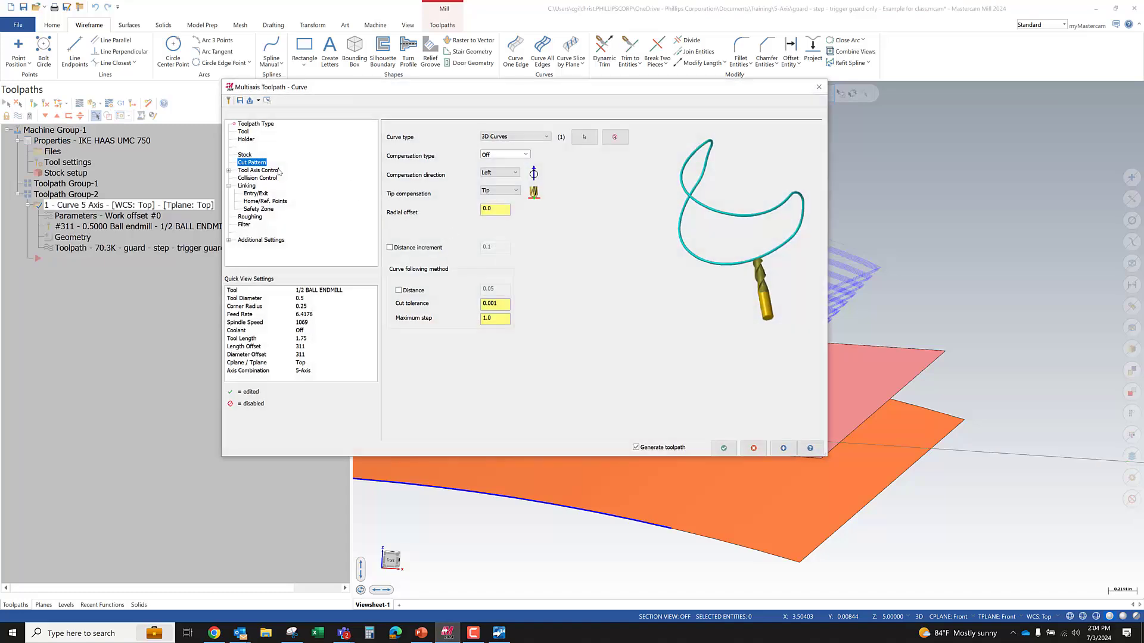
- Set the Curve 5 Axis tip control's vector depth to 0.5, apply it, and inspect the shifted toolpath
left_click(257, 178)
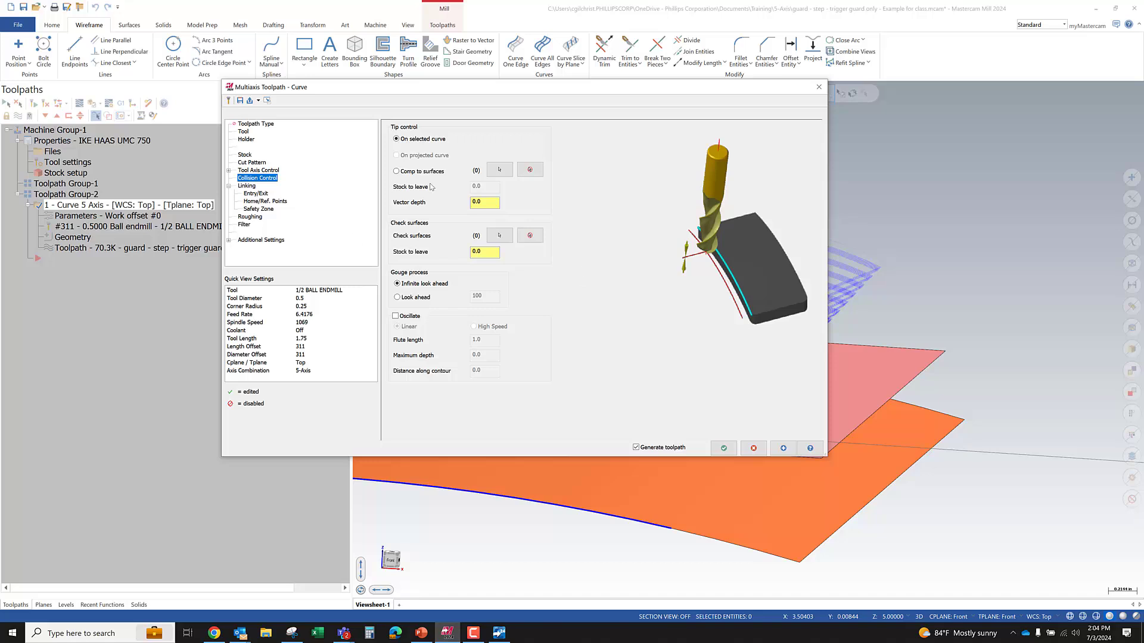
double_click(484, 202)
left_click(251, 163)
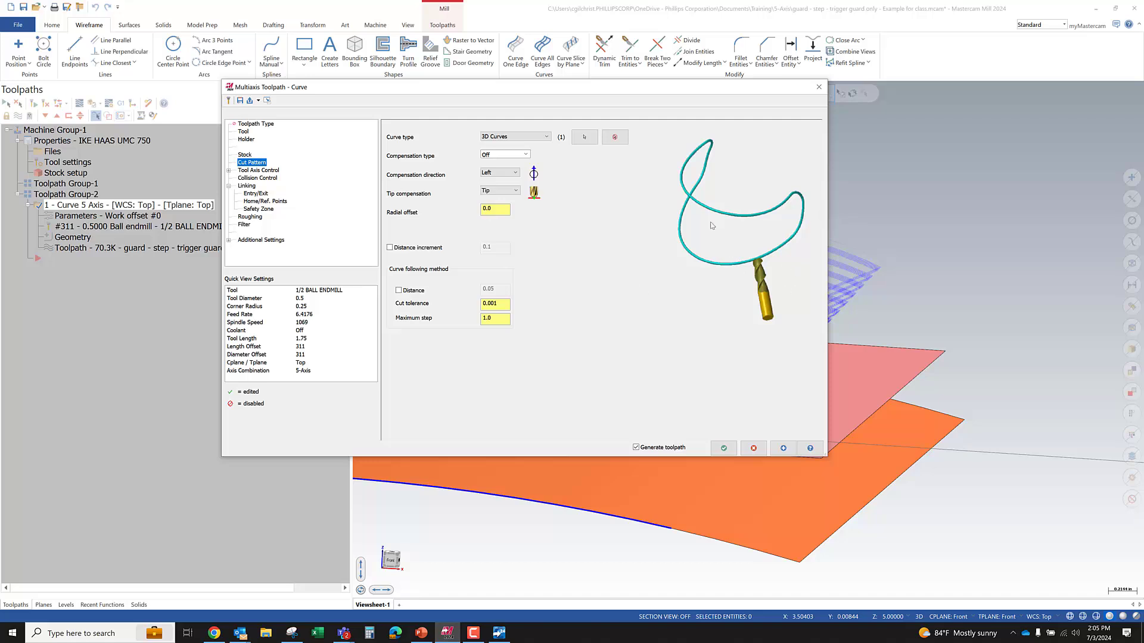
left_click(251, 178)
left_click(478, 198)
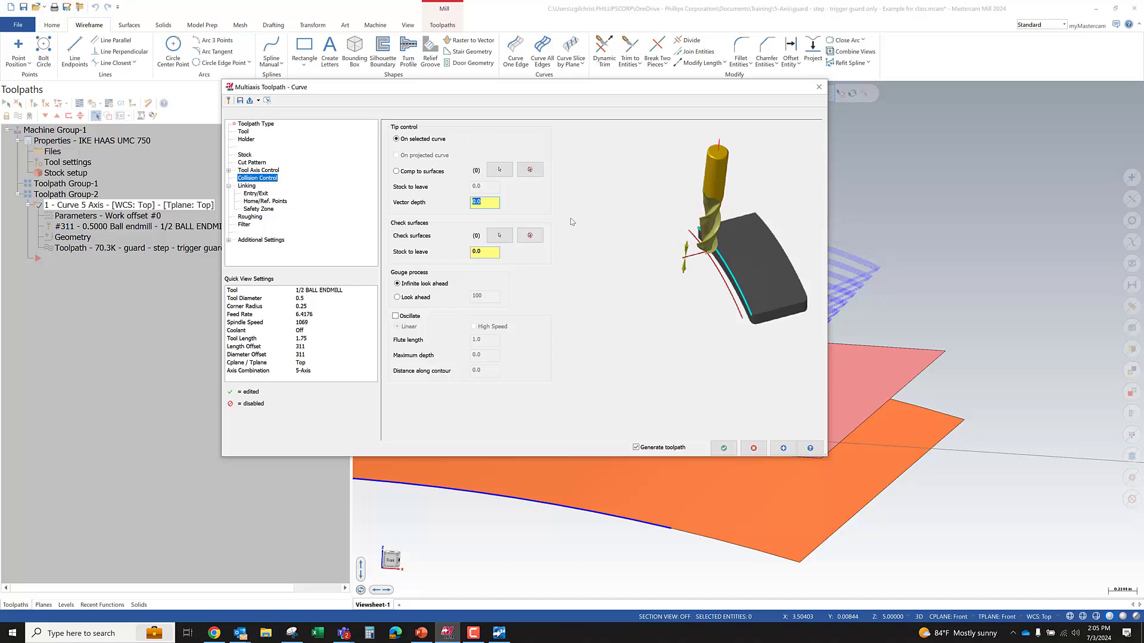
type("0.5")
key("Return")
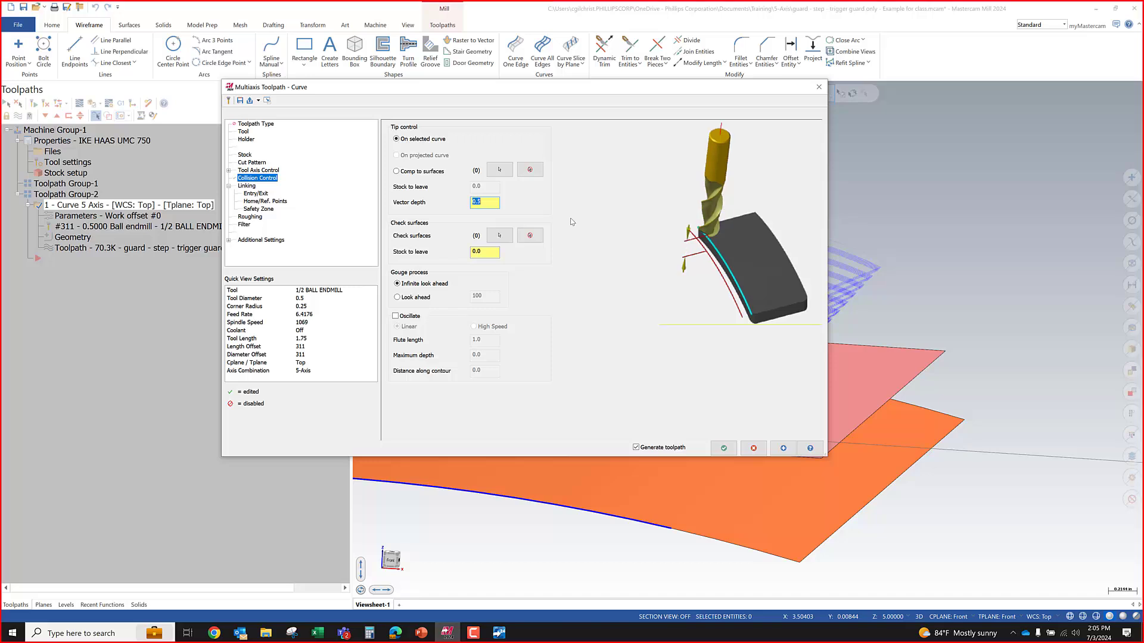
left_click(783, 448)
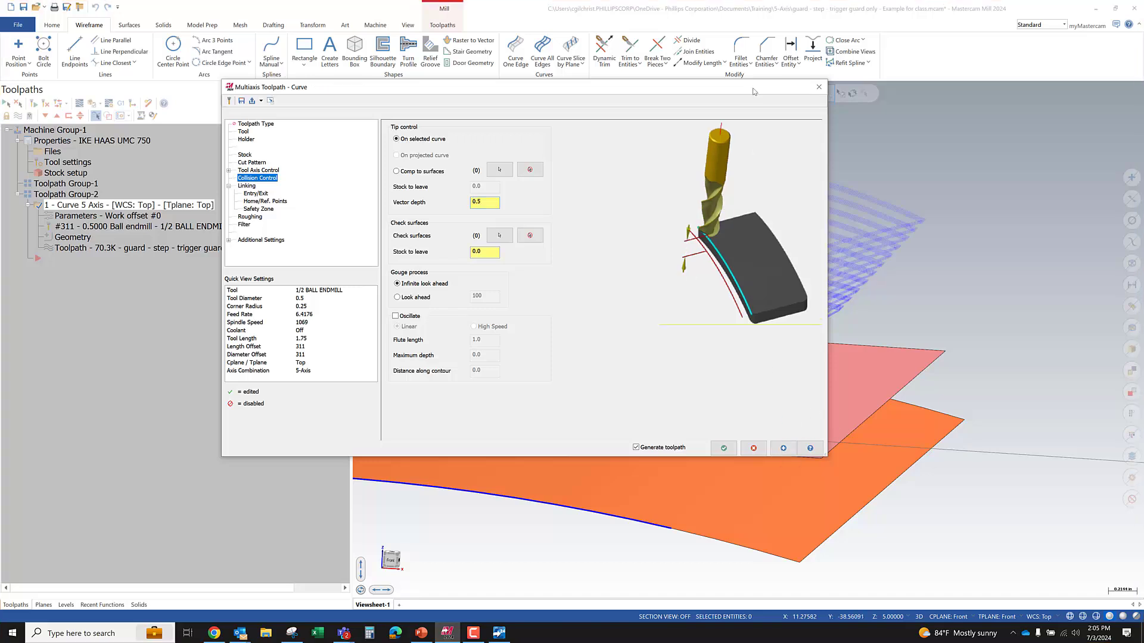
scroll(880, 350, "down", 2)
middle_click_drag(880, 349, 850, 329)
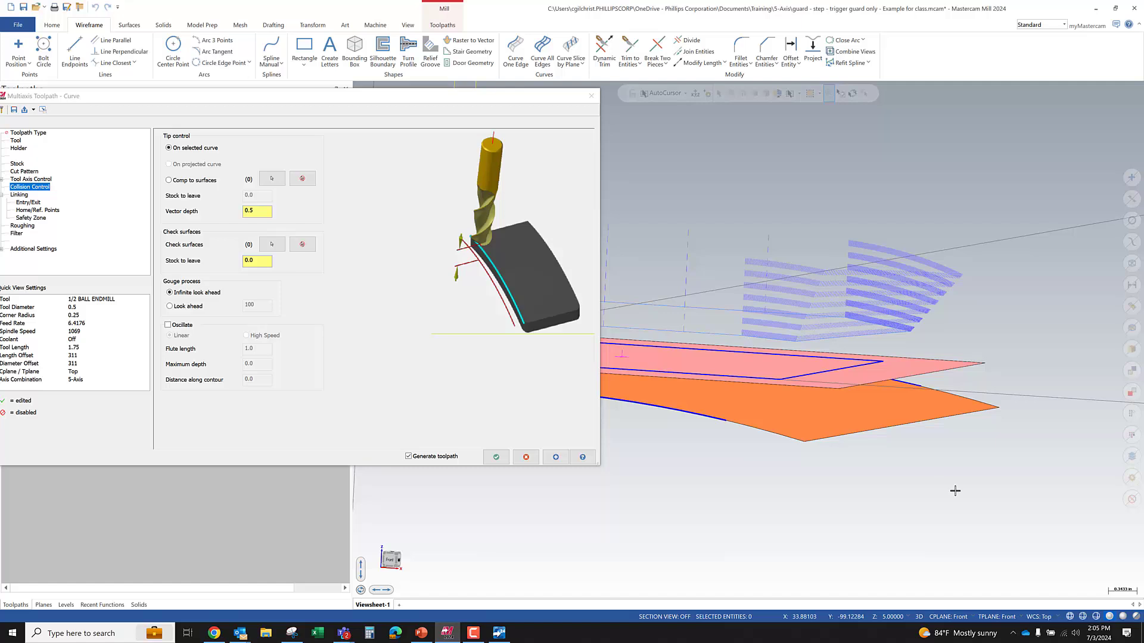
- Set the tip control's vector depth to -0.21, apply it, and inspect the toolpath relative to the surface
left_click_drag(256, 211, 191, 214)
type("-")
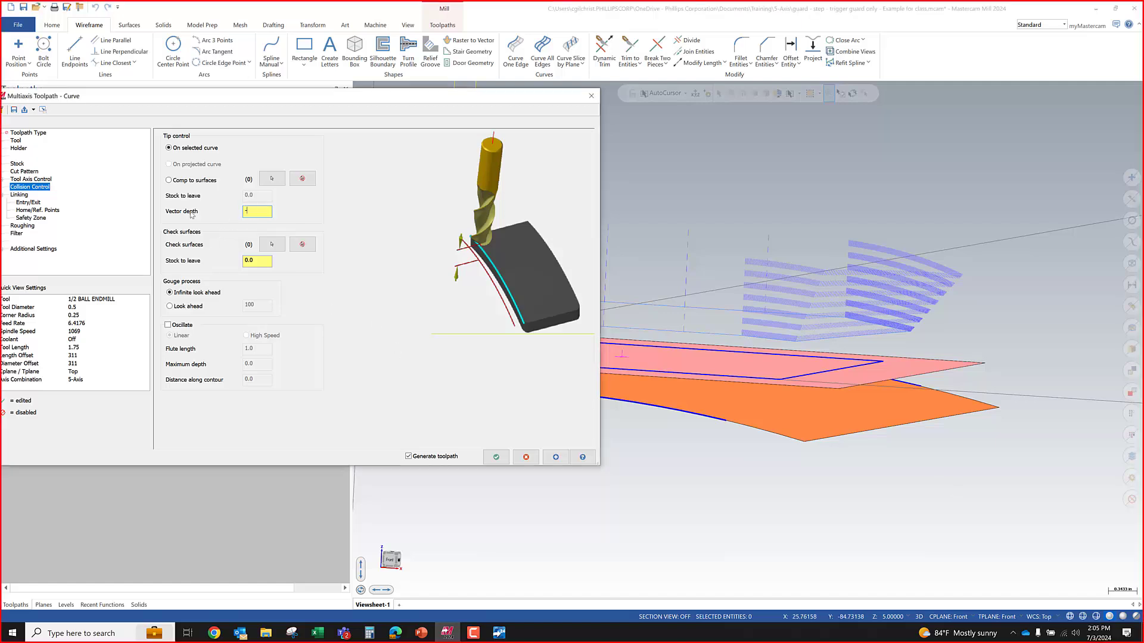
type("0.21")
key("Return")
left_click(560, 459)
scroll(873, 343, "down", 3)
mouse_move(840, 366)
middle_mouse_down()
mouse_move(851, 359)
mouse_move(844, 367)
middle_mouse_up()
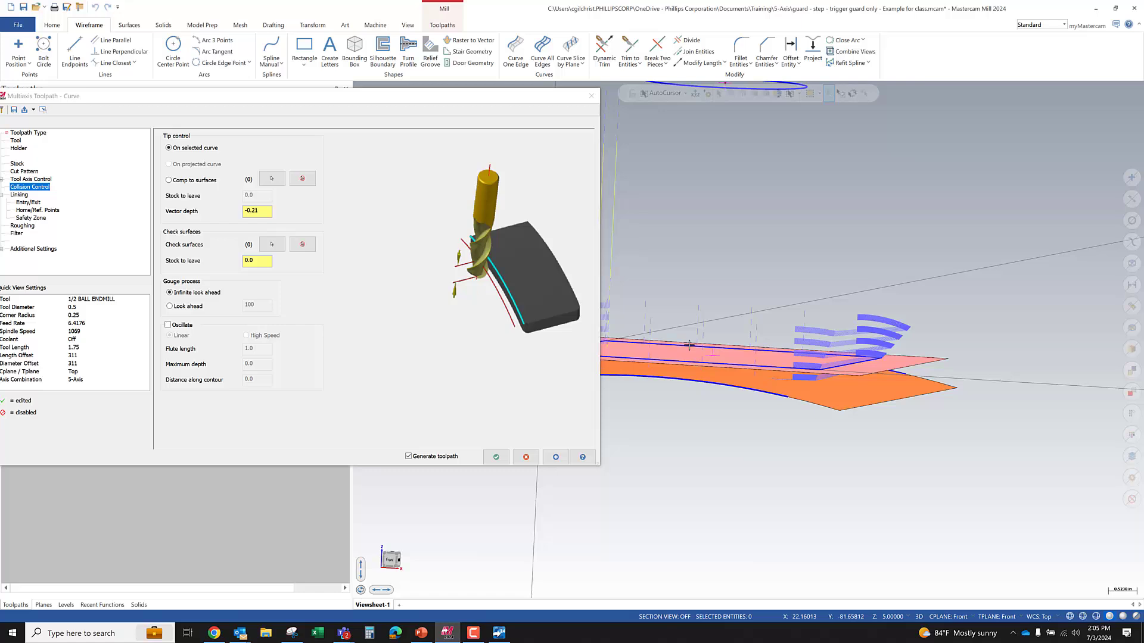
- Reset the Curve 5 Axis tip control's vector depth to 0
double_click(264, 213)
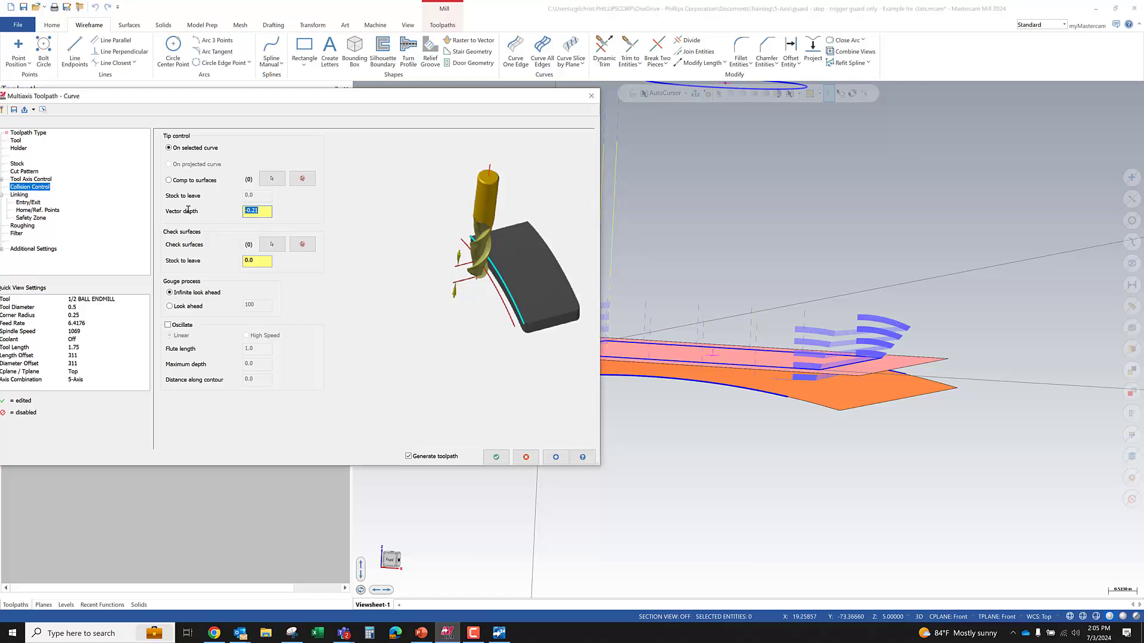
type("0")
key("Return")
left_click(259, 211)
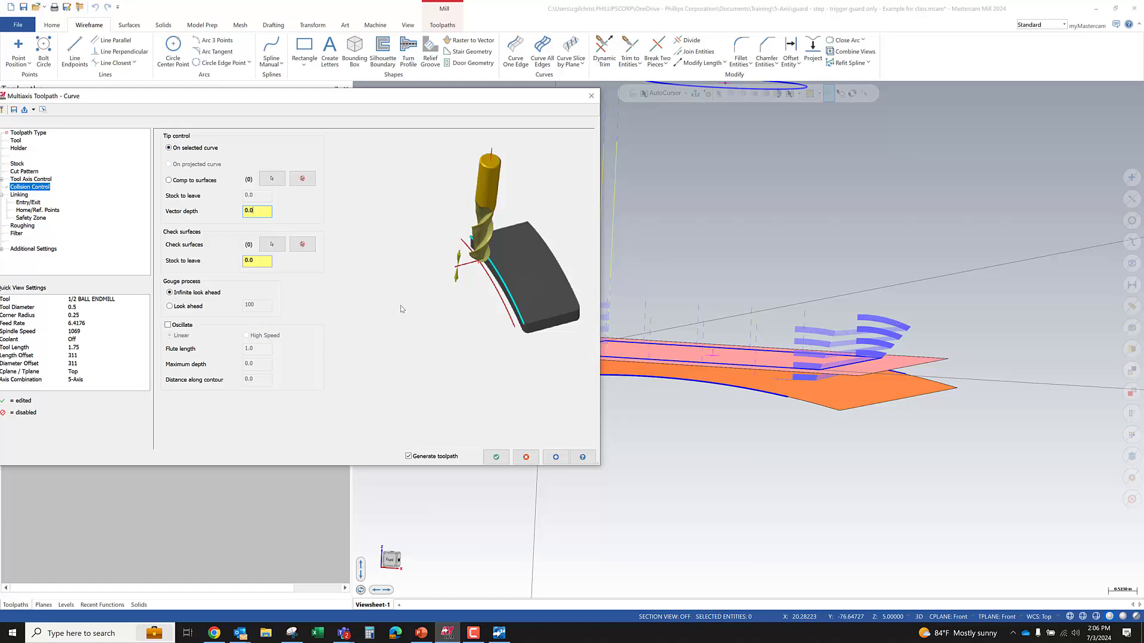
- Switch the tip control to compensate to surfaces and select the upper flat surface as the compensation surface
left_click(169, 180)
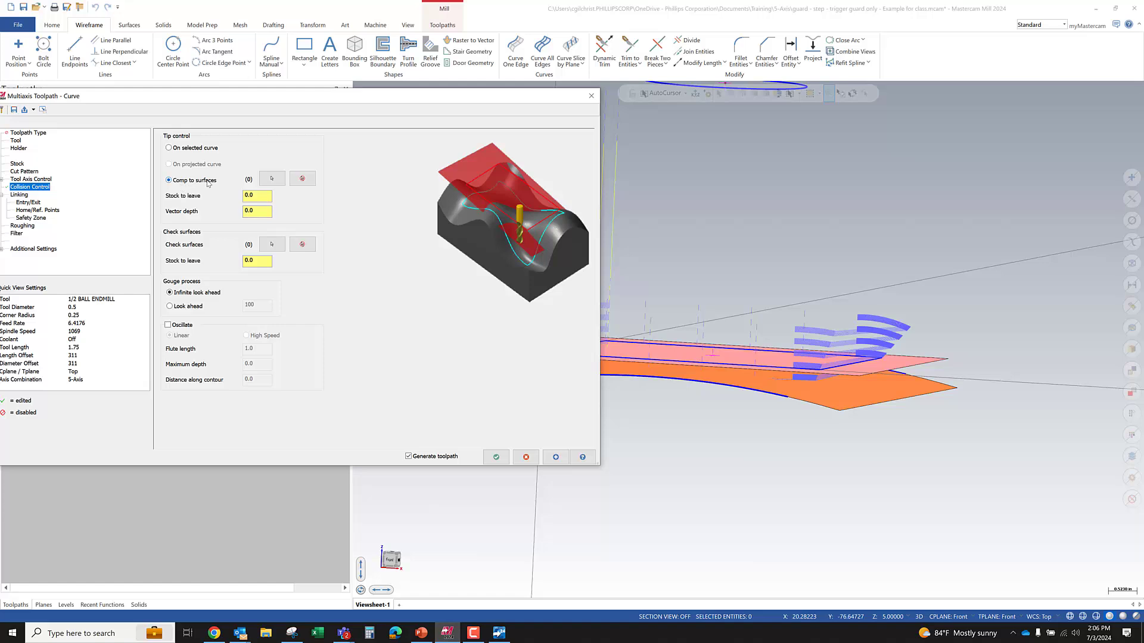
left_click(272, 179)
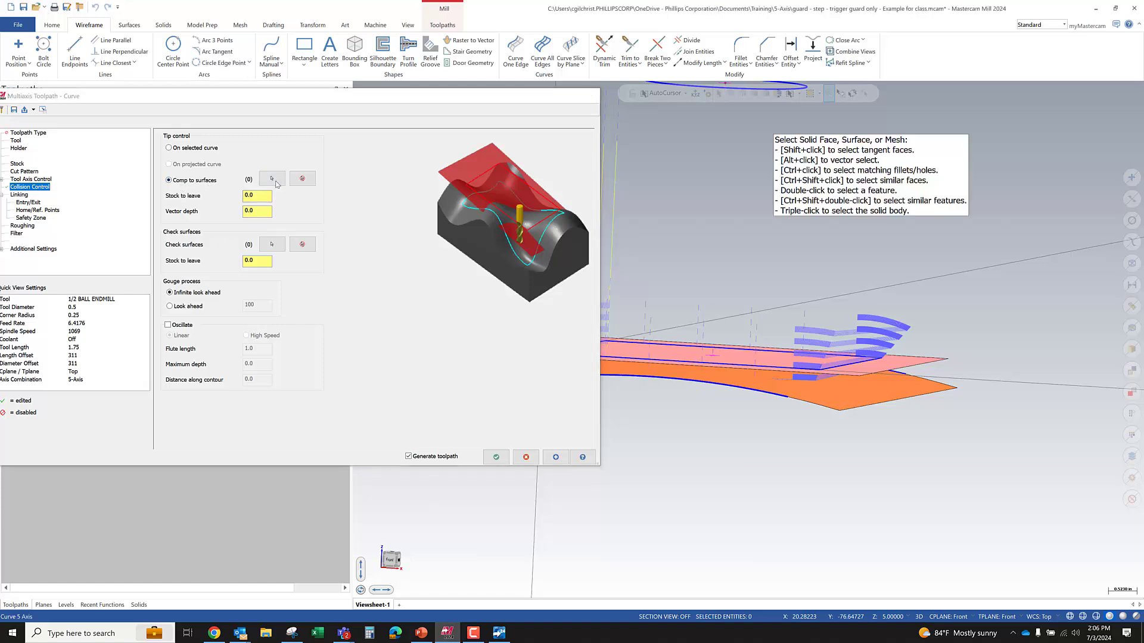
middle_click_drag(740, 298, 790, 367)
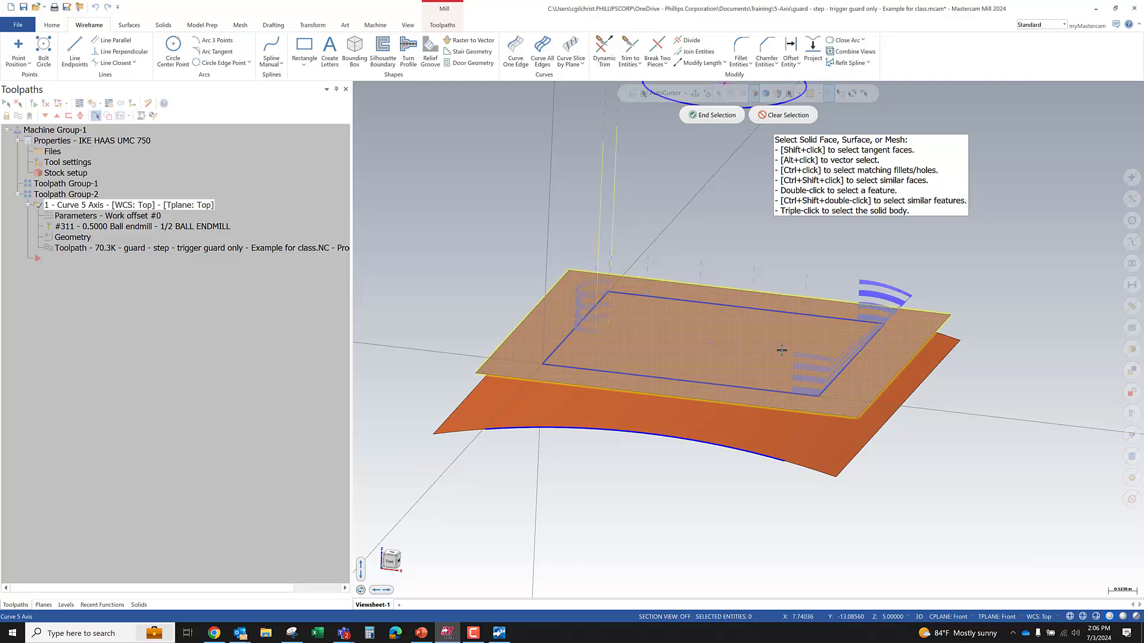
left_click(623, 343)
left_click(711, 115)
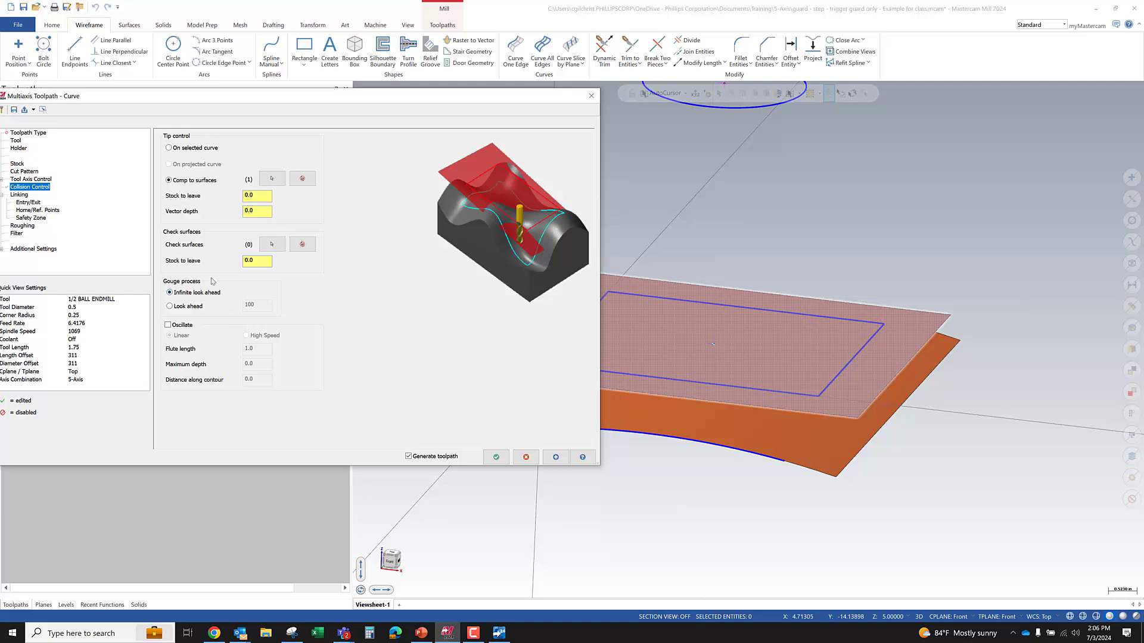
- Apply the surface-compensated tip control with stock to leave and vector depth at 0.0, and view the regenerated toolpath edge-on
left_click(265, 212)
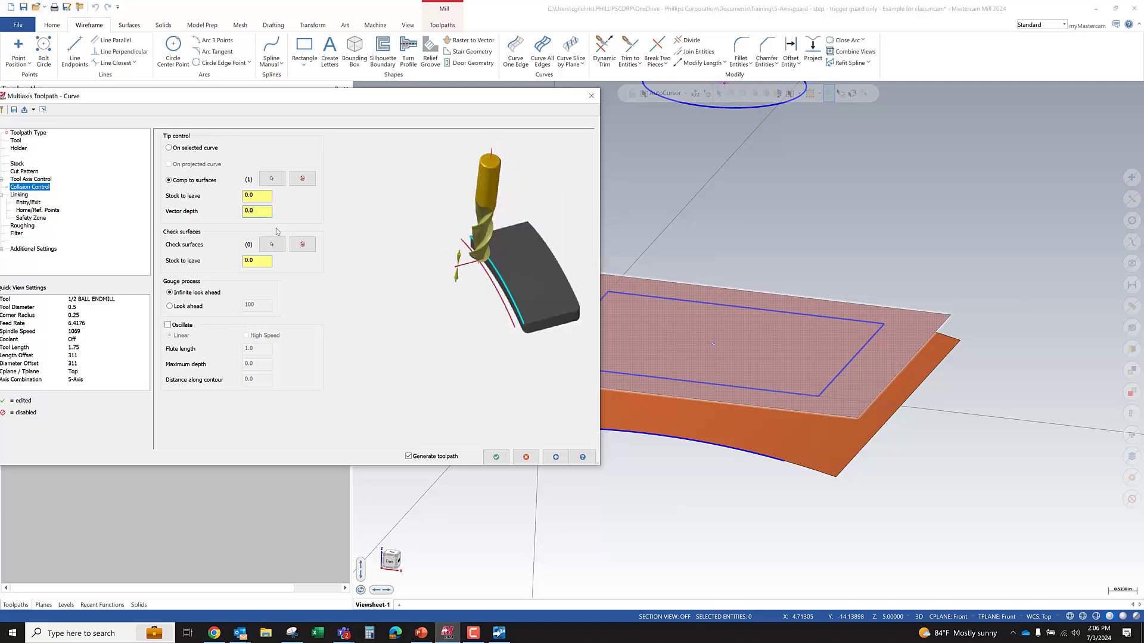
left_click(264, 195)
left_click(262, 212)
left_click(497, 457)
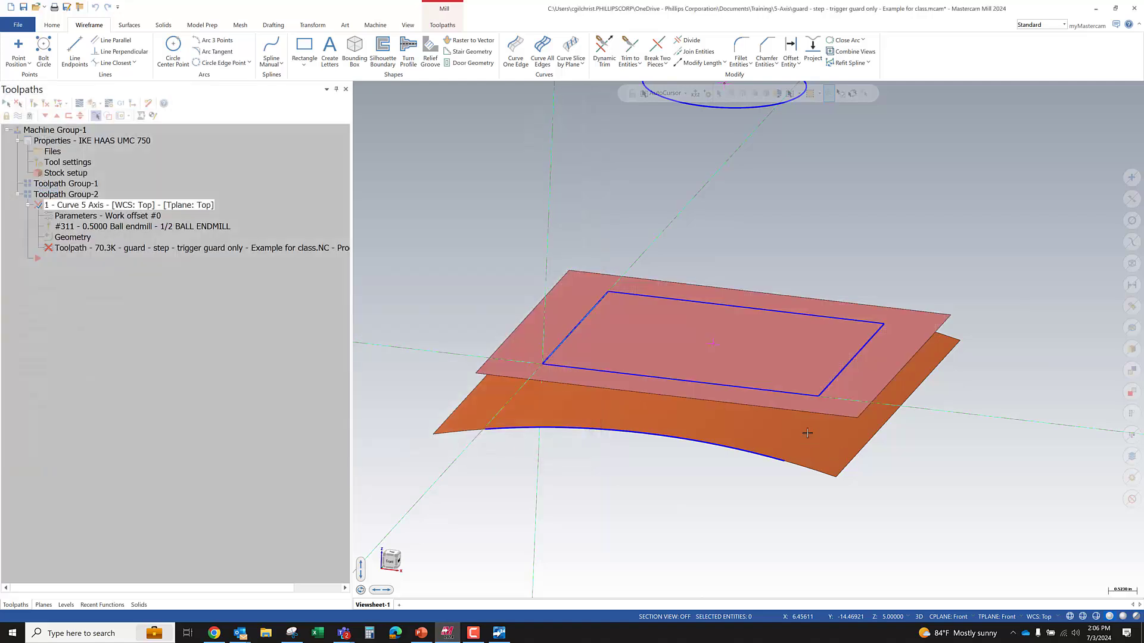
middle_click_drag(807, 433, 711, 426)
middle_click_drag(736, 424, 736, 417)
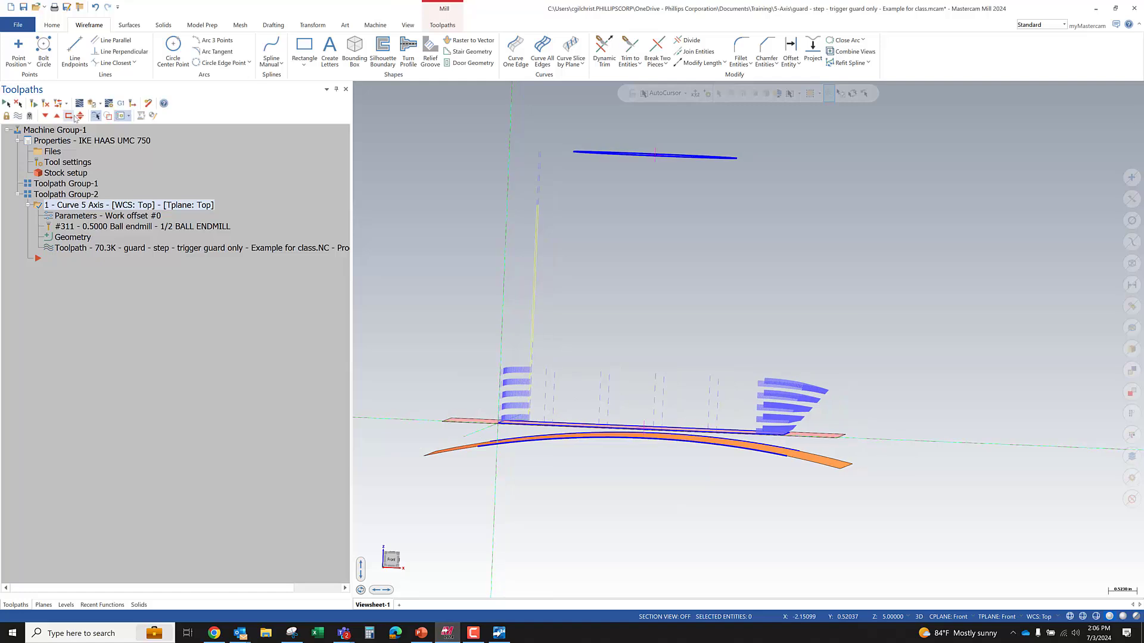
- Backplot the Curve 5 Axis toolpath and examine the ball endmill's contact with the flat surface and its tip Z in the front view
left_click(74, 116)
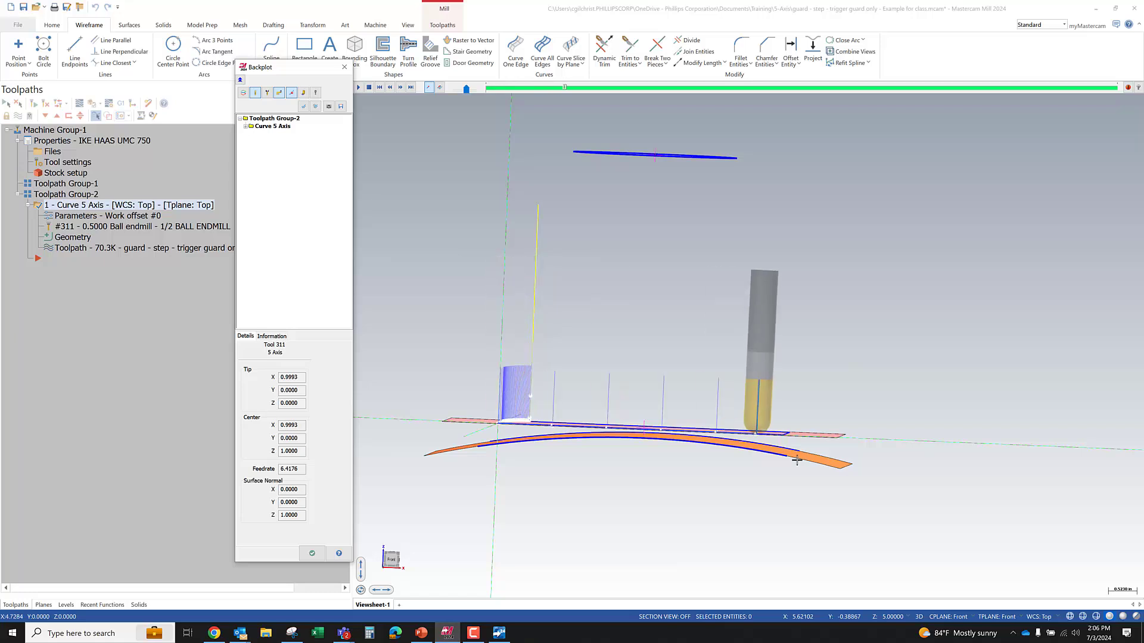
scroll(888, 373, "up", 6)
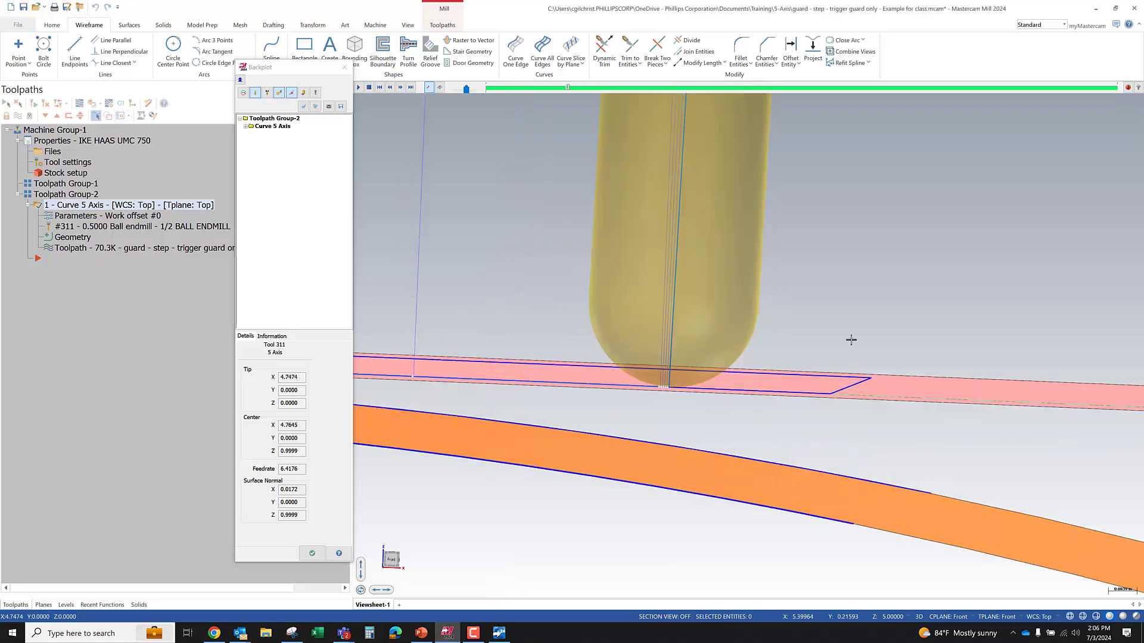
right_click(886, 338)
left_click(873, 413)
scroll(874, 413, "down", 3)
scroll(728, 278, "up", 10)
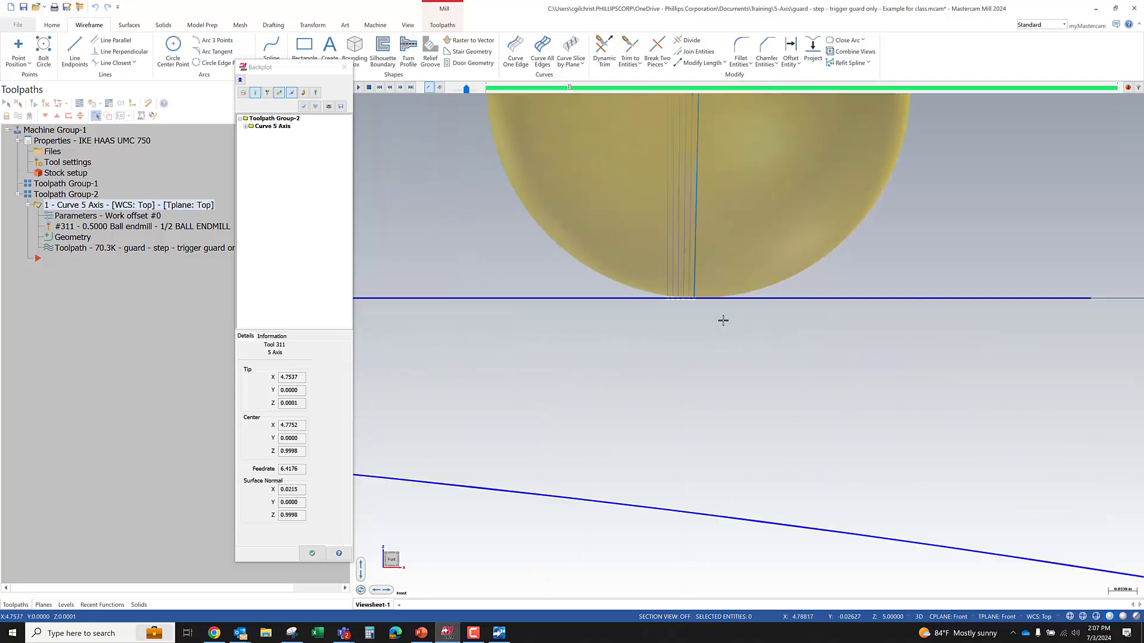
scroll(541, 330, "down", 4)
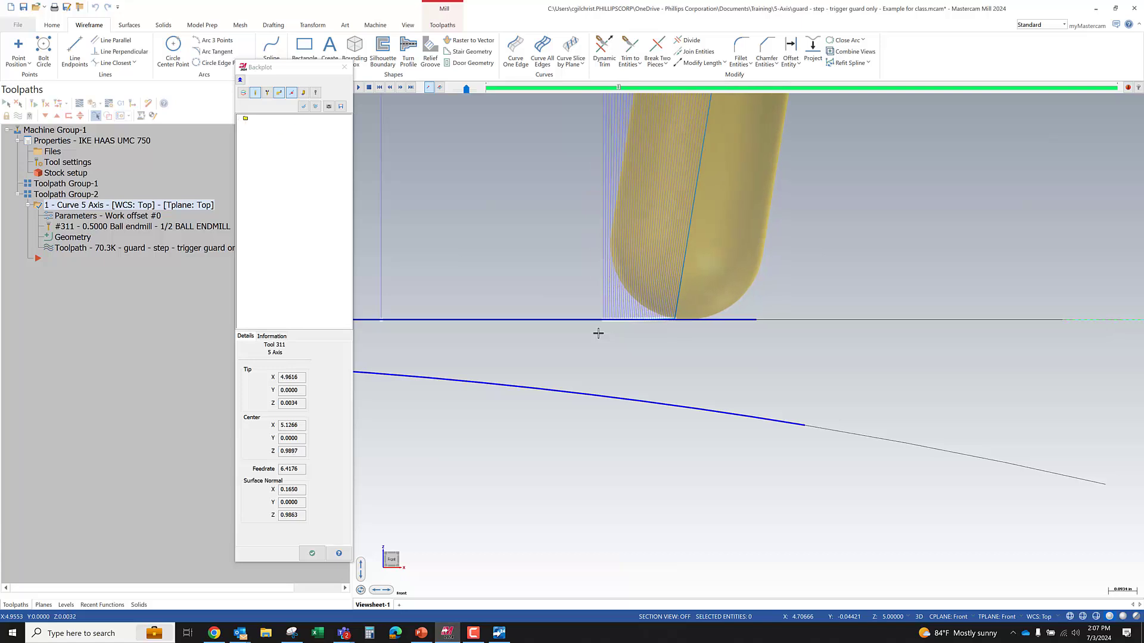
scroll(669, 317, "up", 5)
scroll(695, 337, "up", 1)
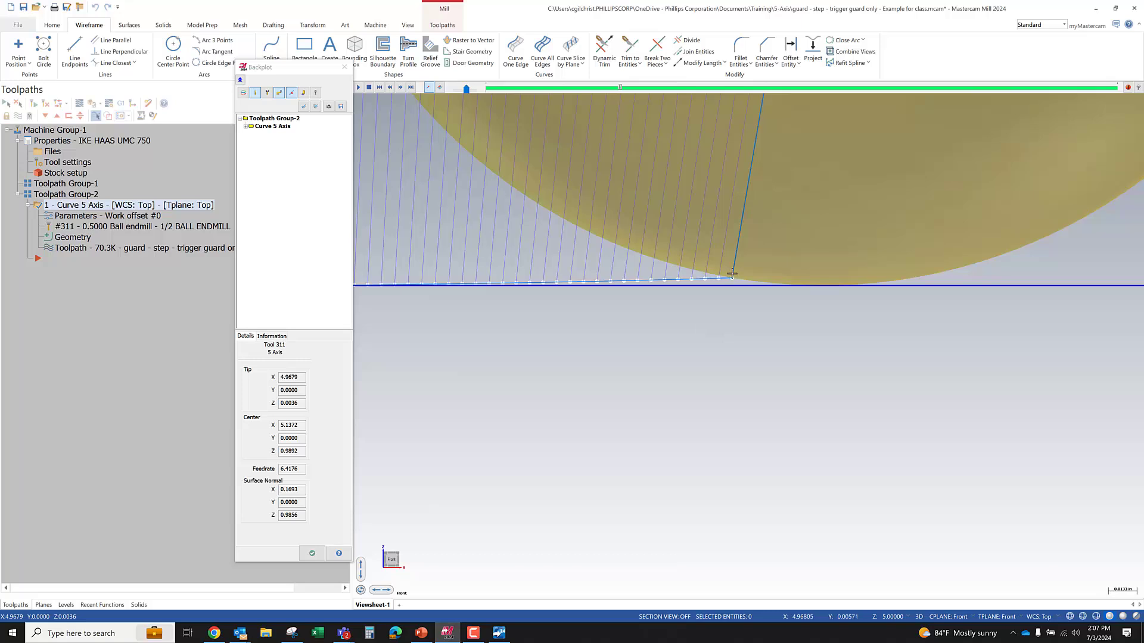
double_click(292, 404)
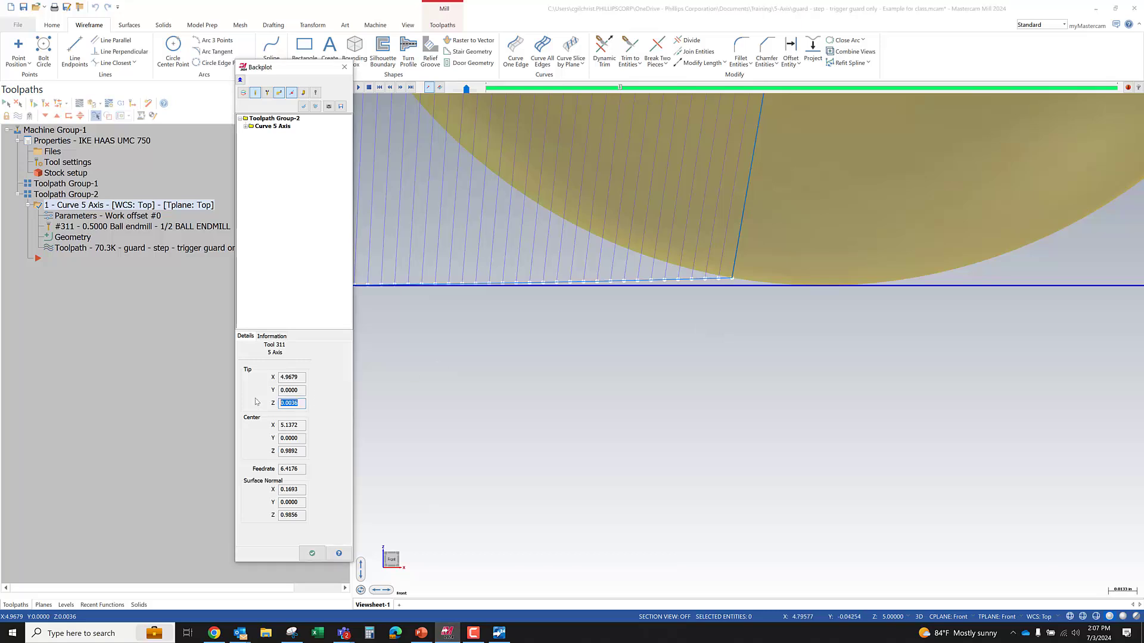
- Advance the backplot along the front edge as the tool tilts further, and check the tip's Z position again
scroll(664, 391, "down", 4)
left_click(678, 414)
key("s")
key("s")
key("s")
key("s")
key("s")
key("s")
key("s")
key("s")
key("s")
key("s")
key("s")
key("s")
key("s")
key("s")
key("s")
key("s")
key("s")
key("s")
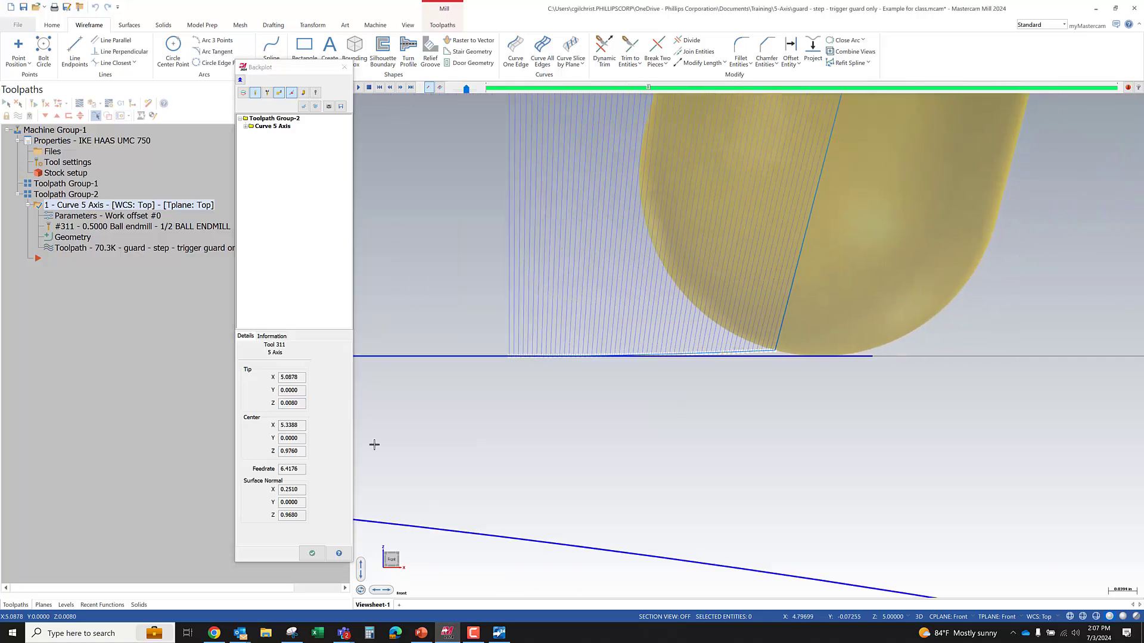
double_click(300, 404)
- Continue the backplot to the corner where the front edge meets the end edge
left_click(774, 427)
key("s")
key("s")
key("s")
key("s")
key("s")
key("s")
key("s")
key("s")
key("s")
key("s")
key("s")
key("s")
key("s")
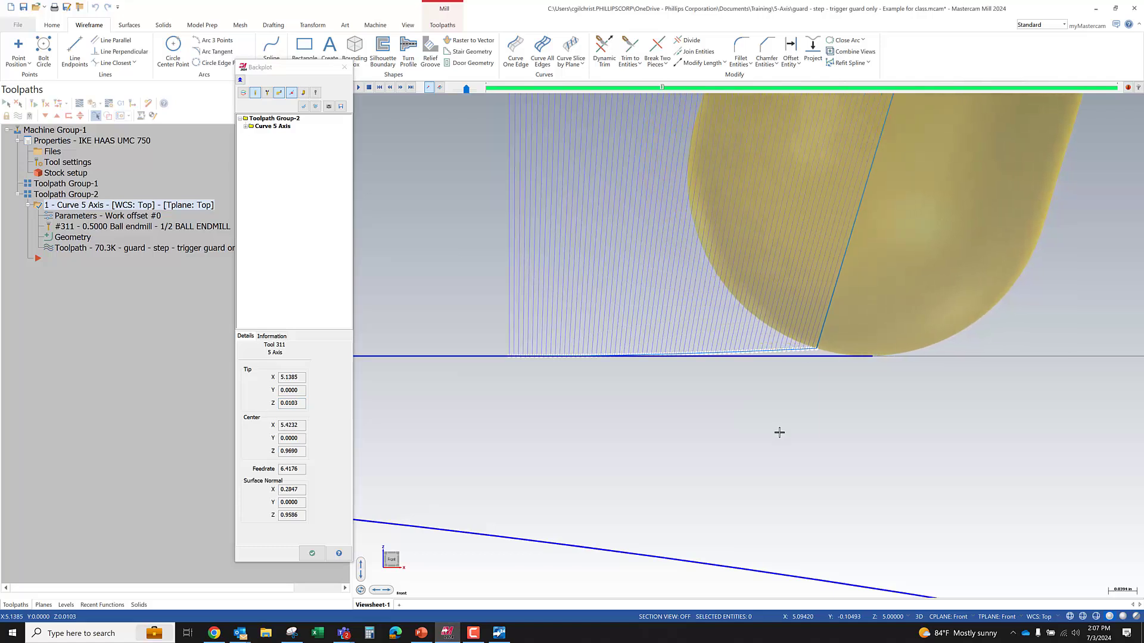
key("s")
key("s")
key("s")
key("s")
key("s")
key("s")
key("s")
key("s")
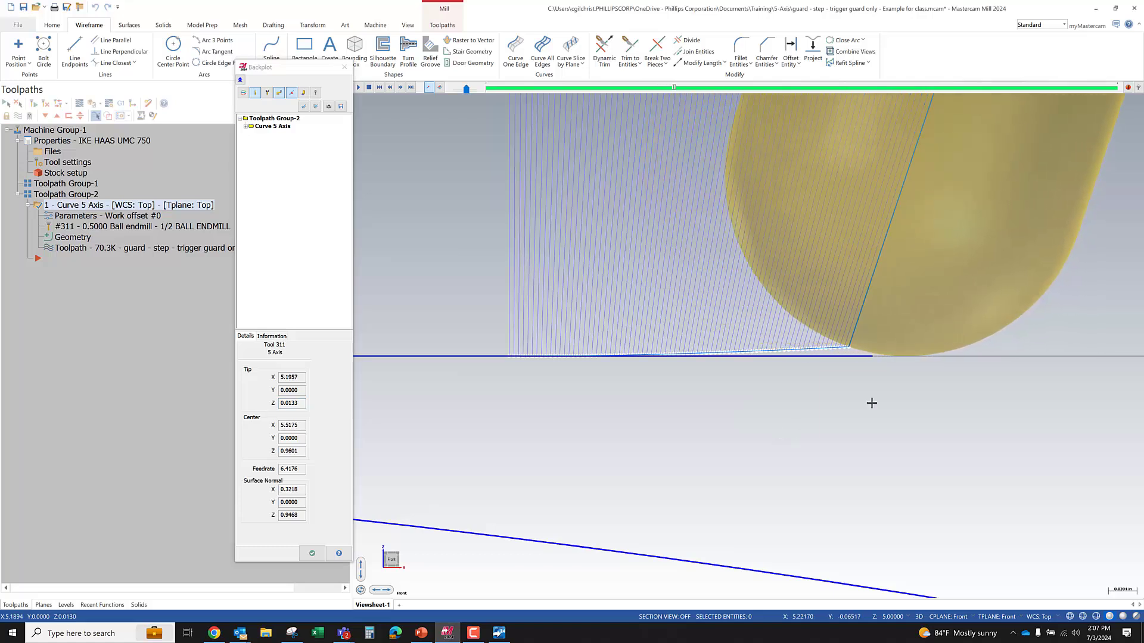
key("s")
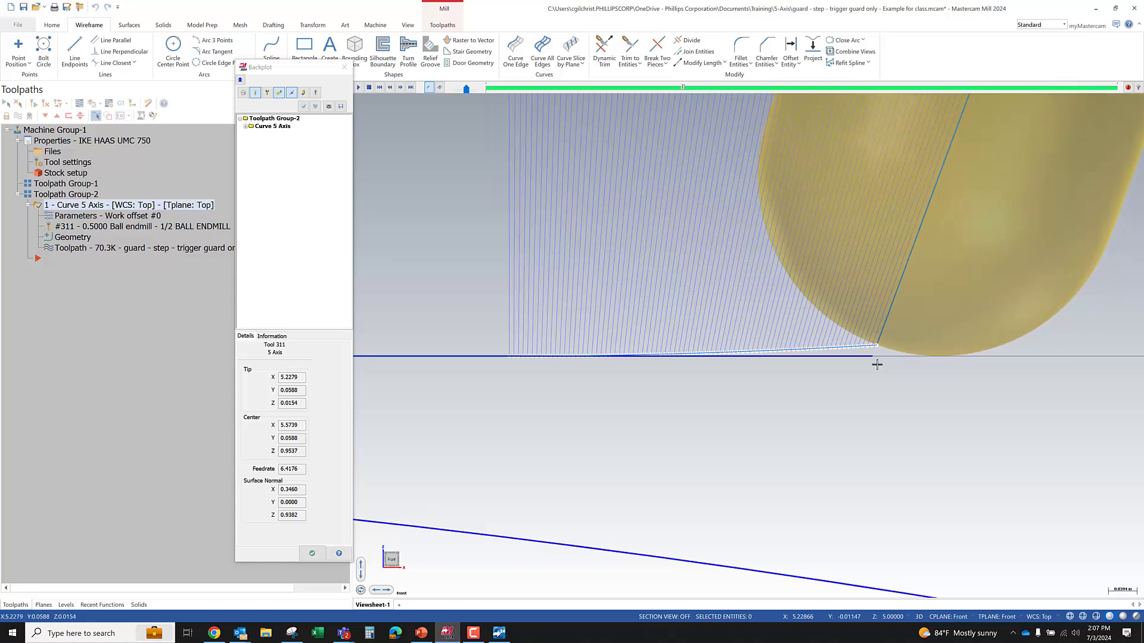
- Inspect from several angles how the tilted ball endmill touches the flat surface at the front corner
scroll(690, 399, "down", 2)
scroll(827, 378, "up", 2)
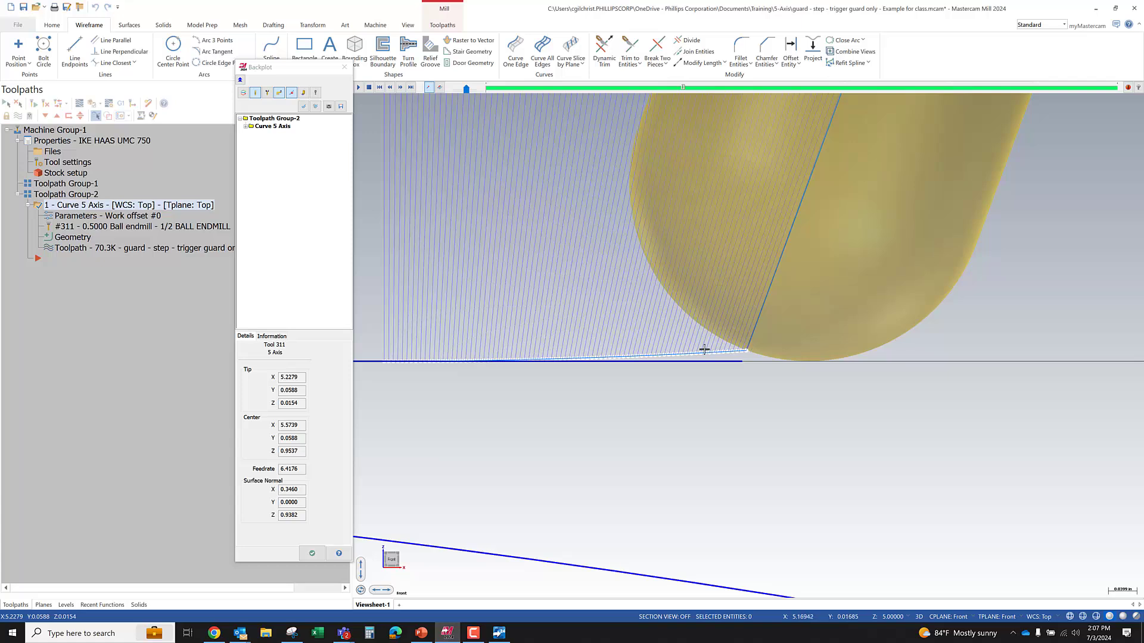
scroll(706, 351, "down", 5)
middle_click_drag(707, 360, 708, 389)
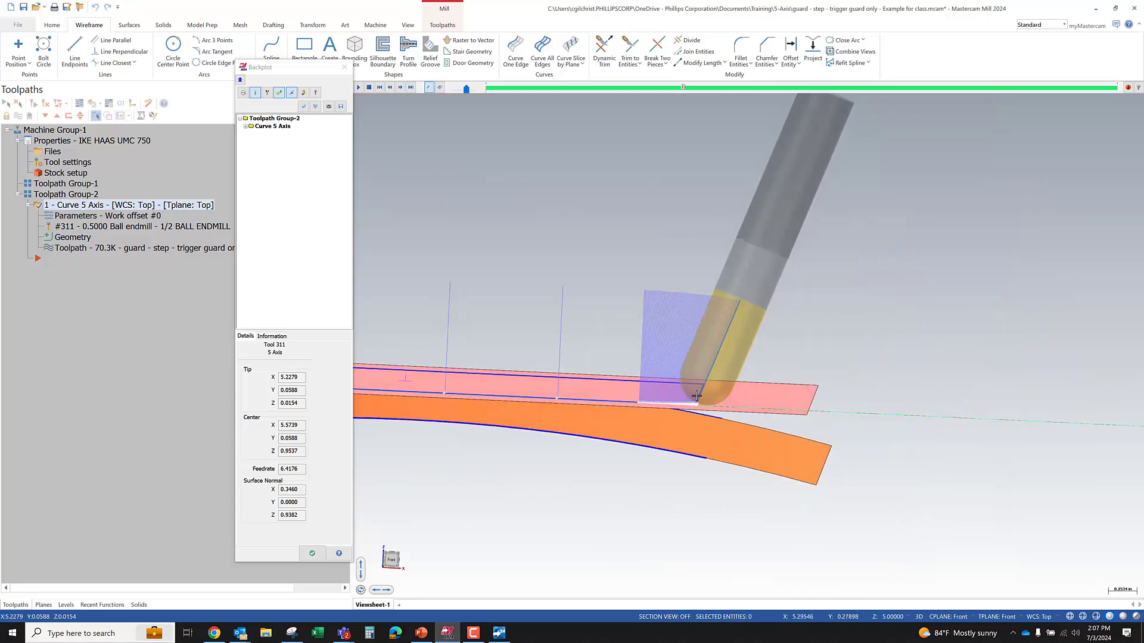
scroll(694, 398, "up", 10)
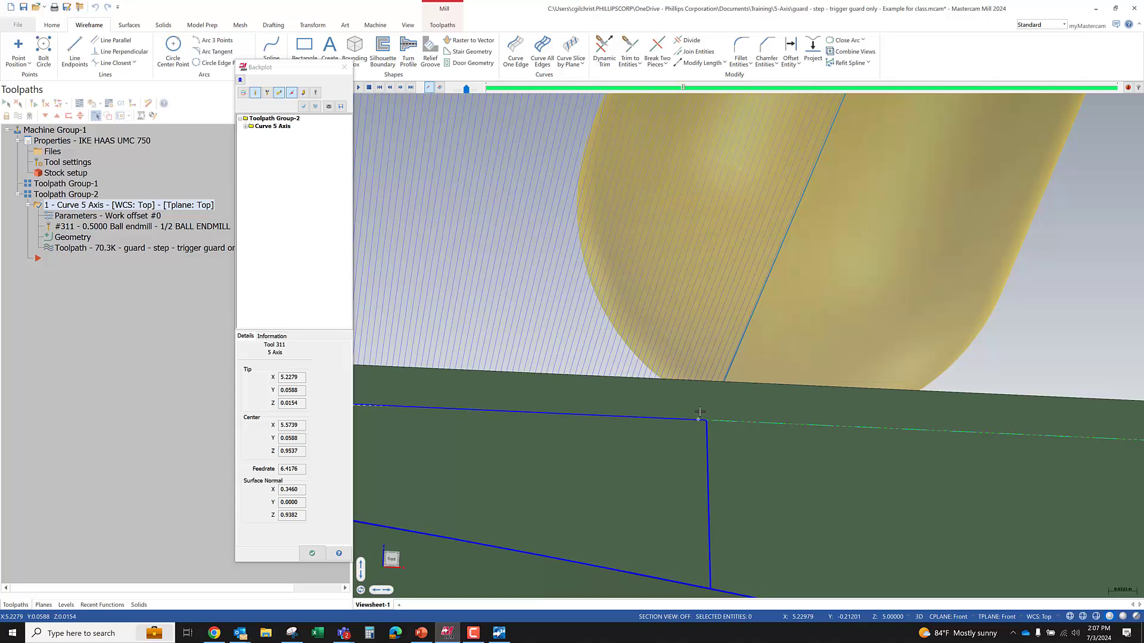
middle_click_drag(700, 411, 698, 416)
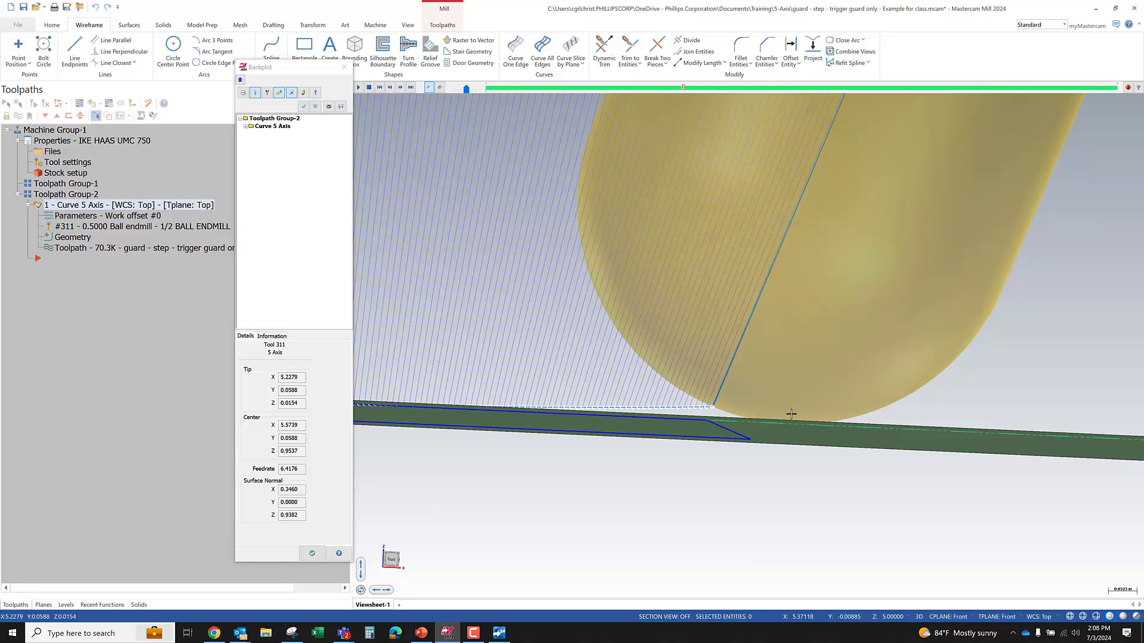
scroll(791, 413, "down", 5)
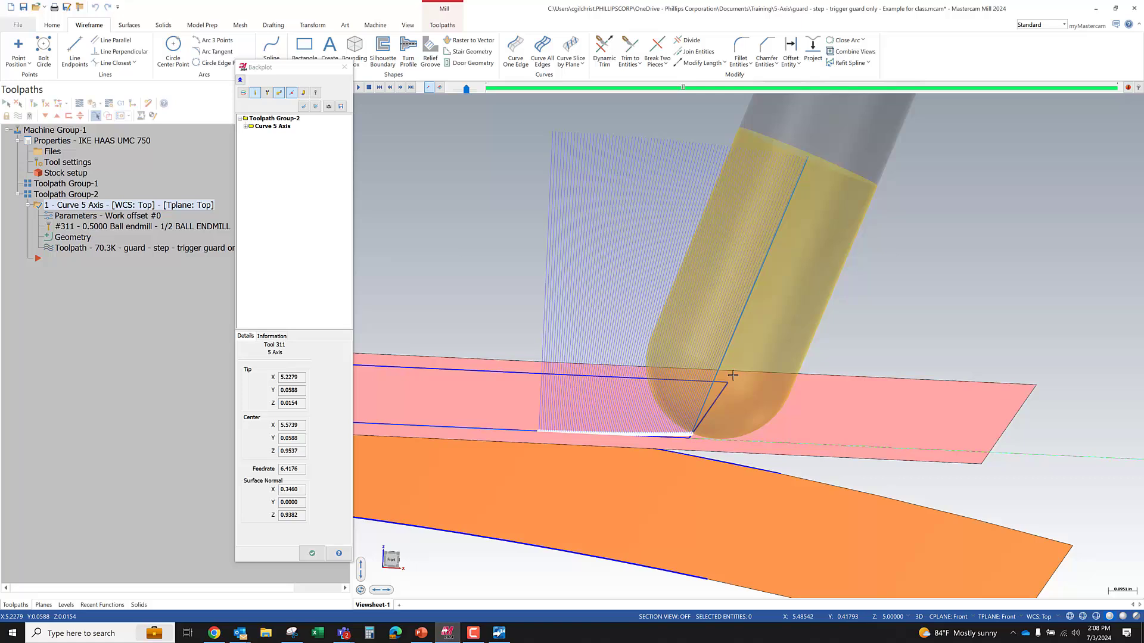
scroll(733, 376, "down", 1)
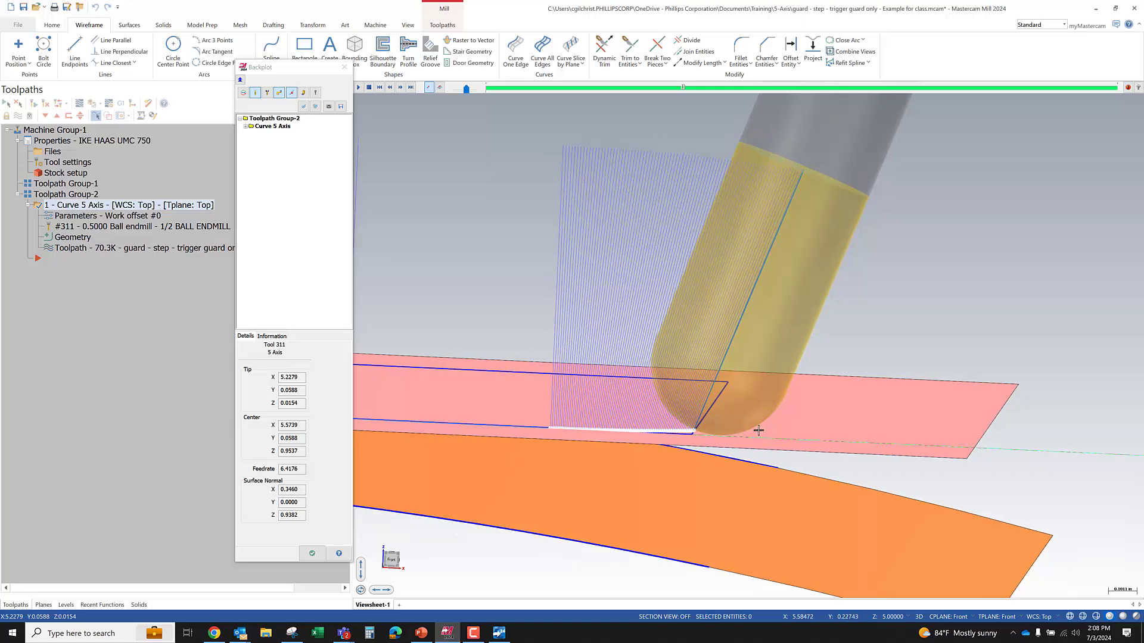
scroll(758, 430, "up", 3)
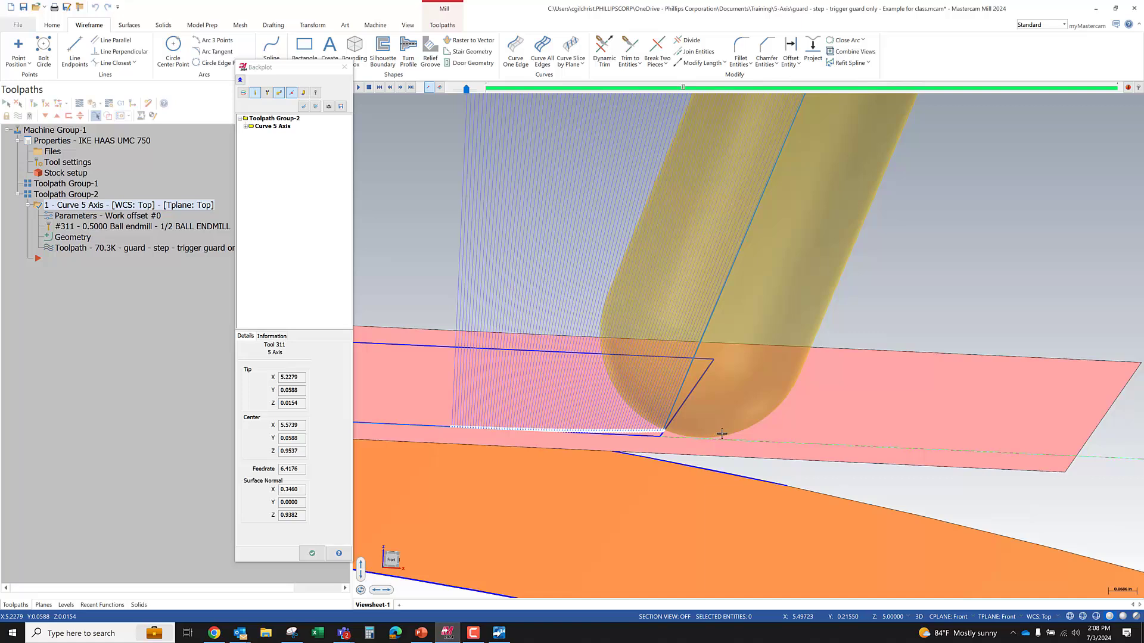
- Advance the backplot along the end edge and examine the steeply tilted ball's contact with the flat surface
middle_click_drag(714, 441, 712, 442)
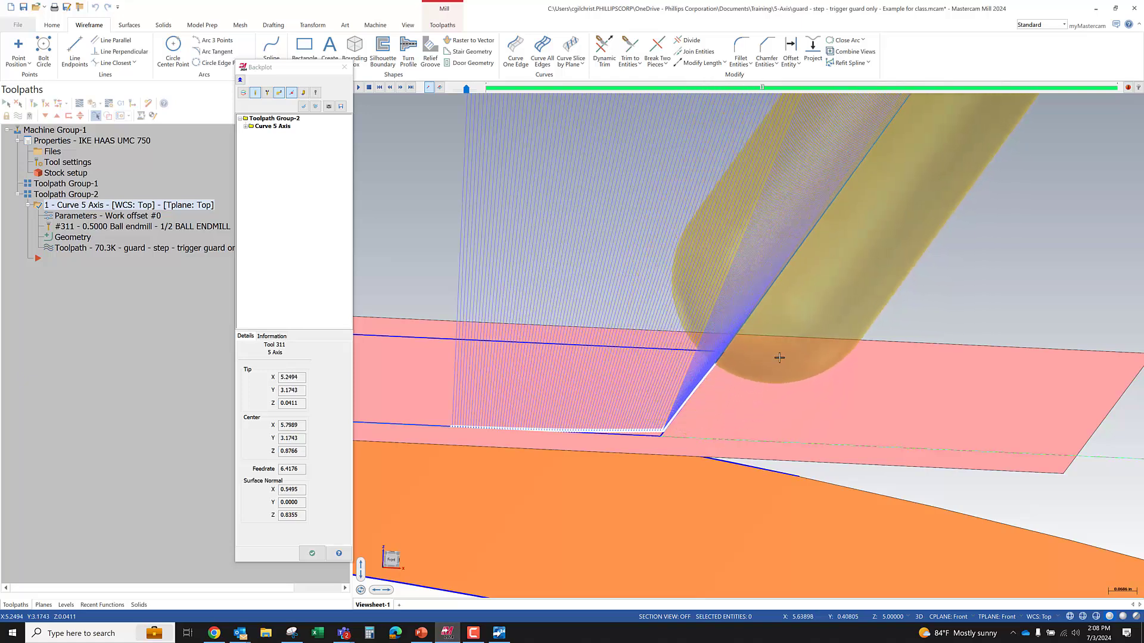
middle_click_drag(767, 382, 715, 393)
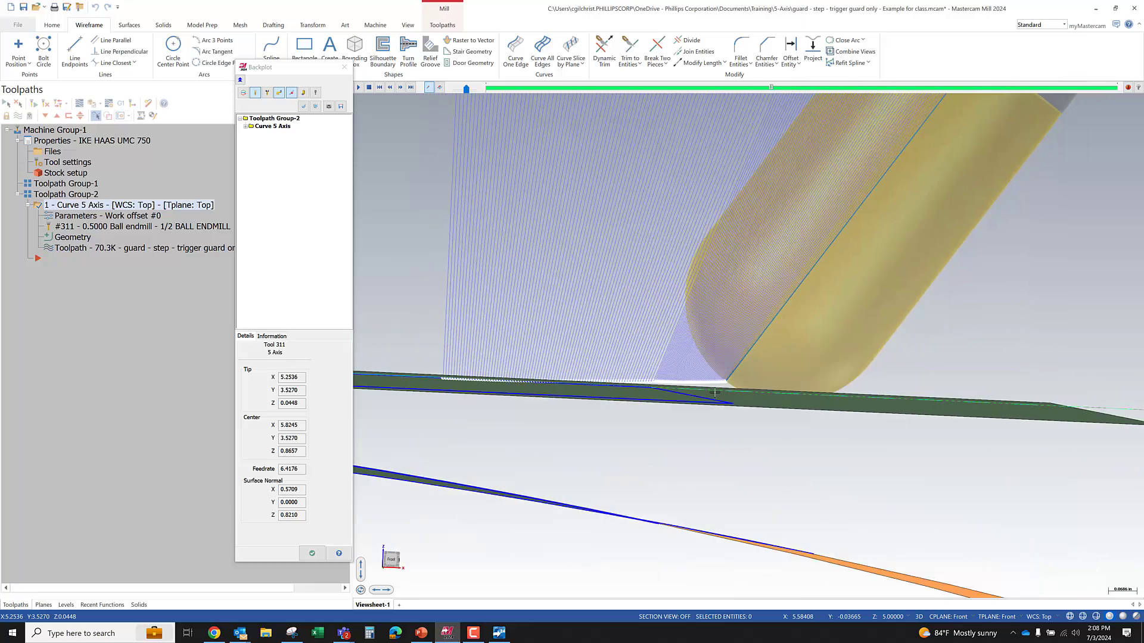
middle_click_drag(634, 391, 753, 392)
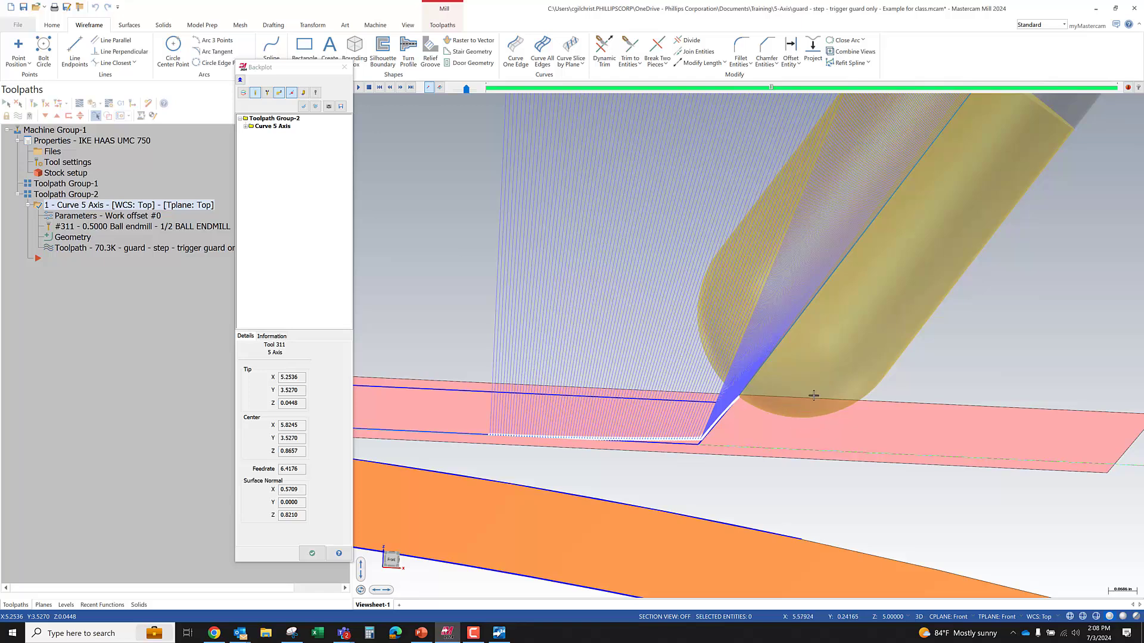
key("s")
key("s")
key("s")
key("s")
key("s")
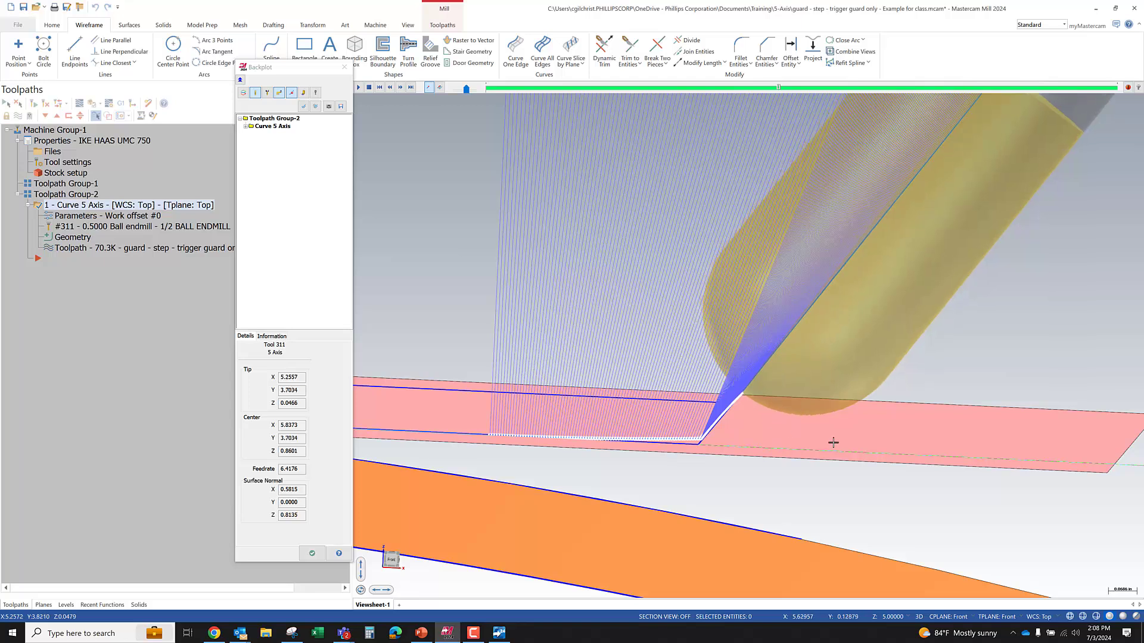
key("s")
key("s")
key("s")
key("s")
- Continue the backplot to the end edge's rear corner and inspect the tool position relative to the boundary curve
scroll(758, 391, "down", 3)
mouse_move(727, 377)
middle_mouse_down()
mouse_move(713, 386)
mouse_move(734, 385)
mouse_move(725, 381)
middle_mouse_up()
key("s")
key("s")
key("s")
key("s")
key("s")
key("s")
scroll(808, 308, "down", 3)
middle_click_drag(809, 308, 879, 321)
scroll(705, 305, "up", 5)
middle_click_drag(765, 333, 674, 315)
scroll(597, 307, "down", 5)
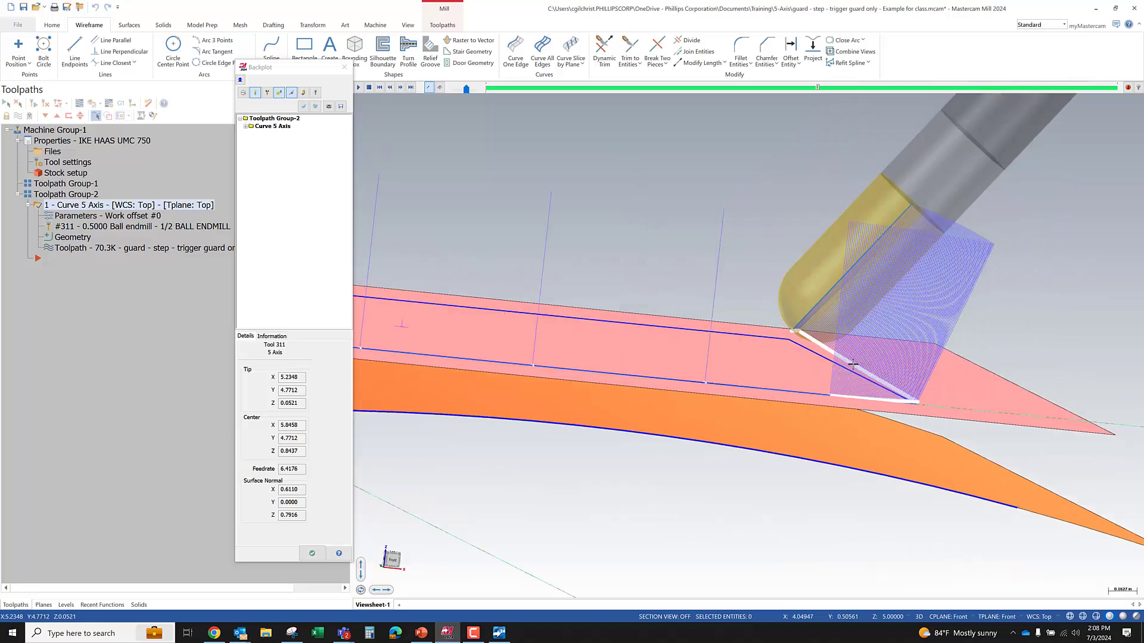
middle_click_drag(719, 244, 735, 285)
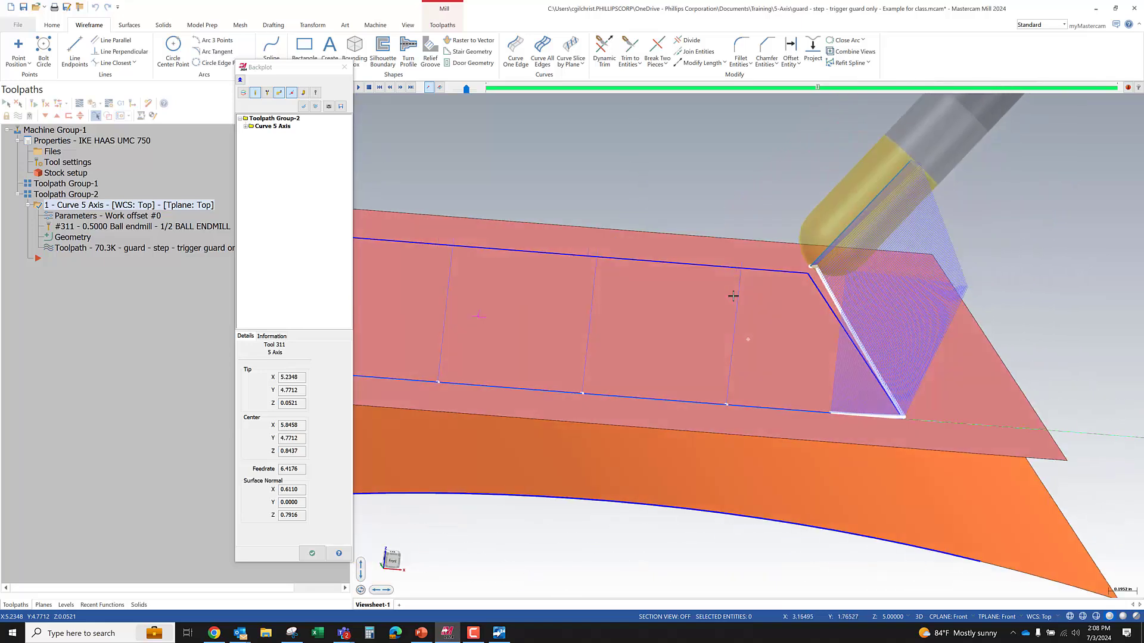
- Show the "vector lines for Curve 5X" level to compare it with the backplotted tool tilt, and hide it again
left_click(66, 605)
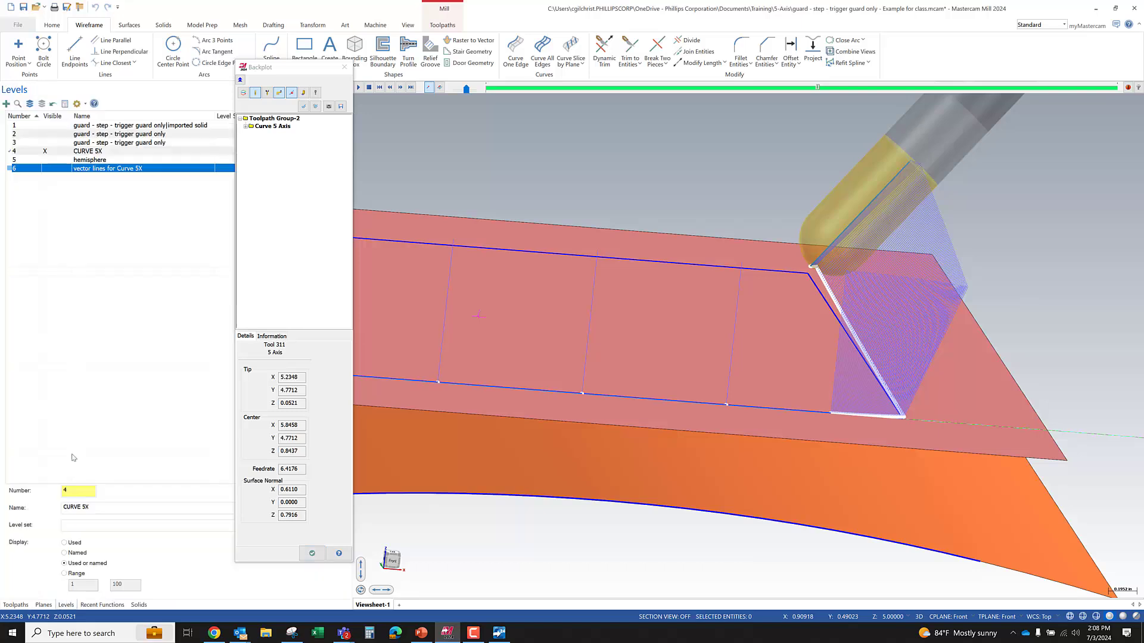
left_click(57, 171)
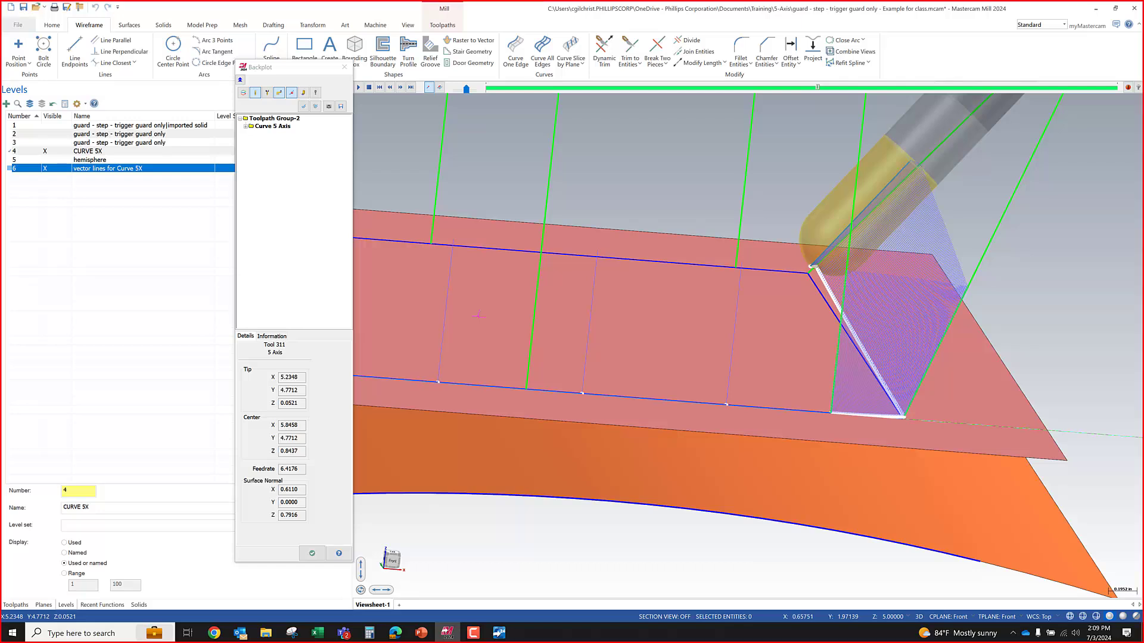
left_click(44, 169)
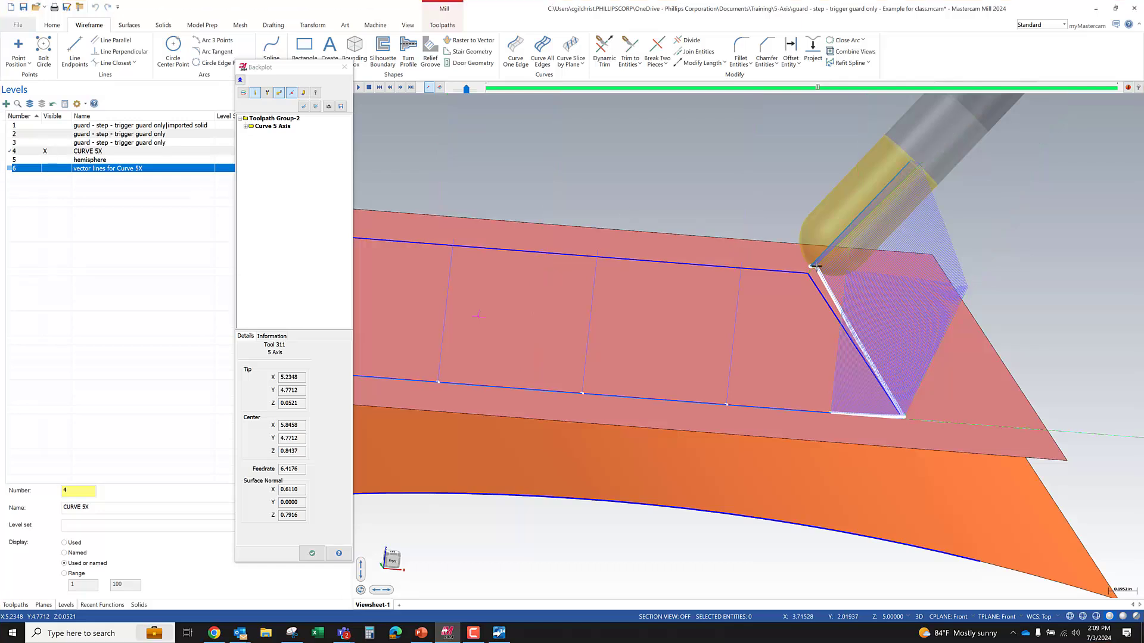
- Step the backplot slightly around the end edge's rear corner, inspect the ball's tip there, and exit Backplot
scroll(816, 265, "up", 4)
key("s")
key("s")
scroll(868, 296, "down", 5)
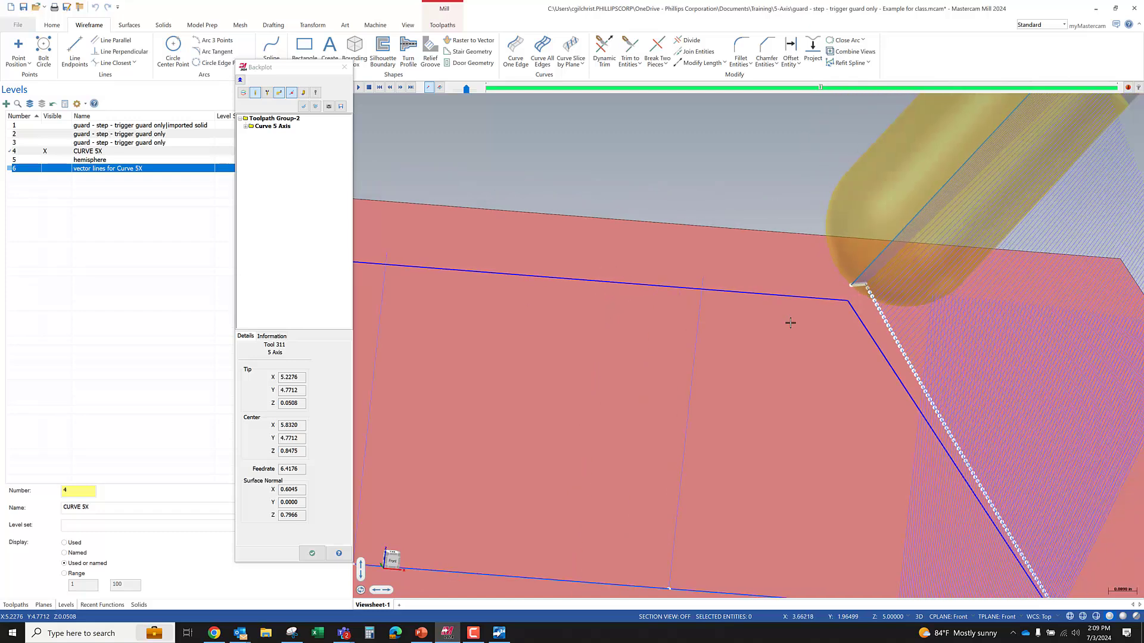
scroll(748, 315, "down", 2)
mouse_move(697, 342)
middle_mouse_down()
mouse_move(685, 340)
mouse_move(697, 347)
middle_mouse_up()
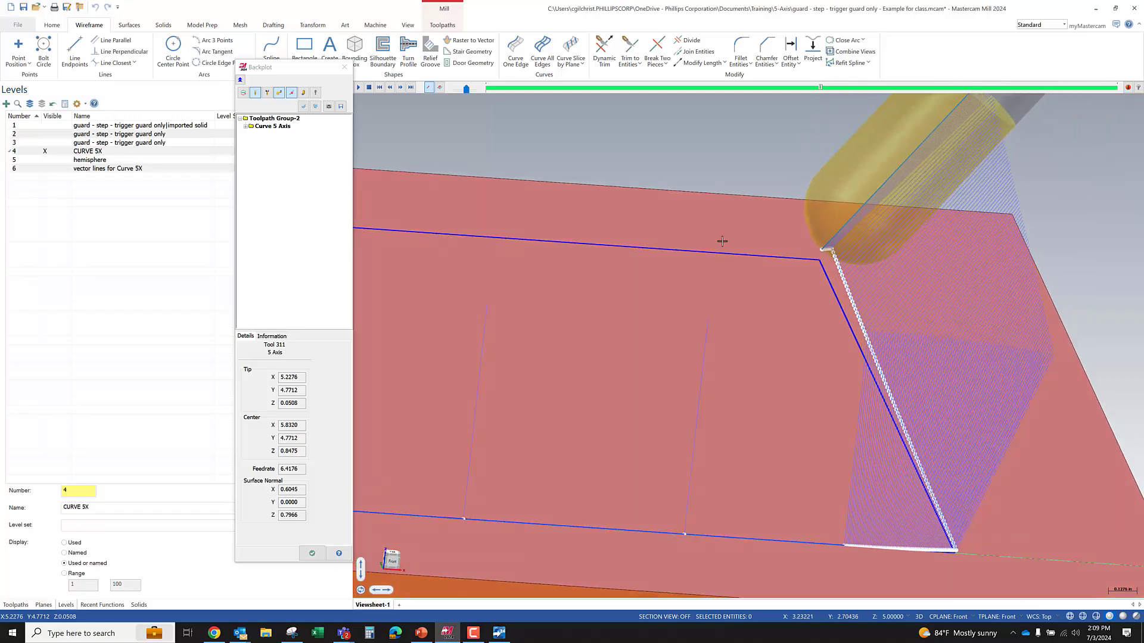
key("Escape")
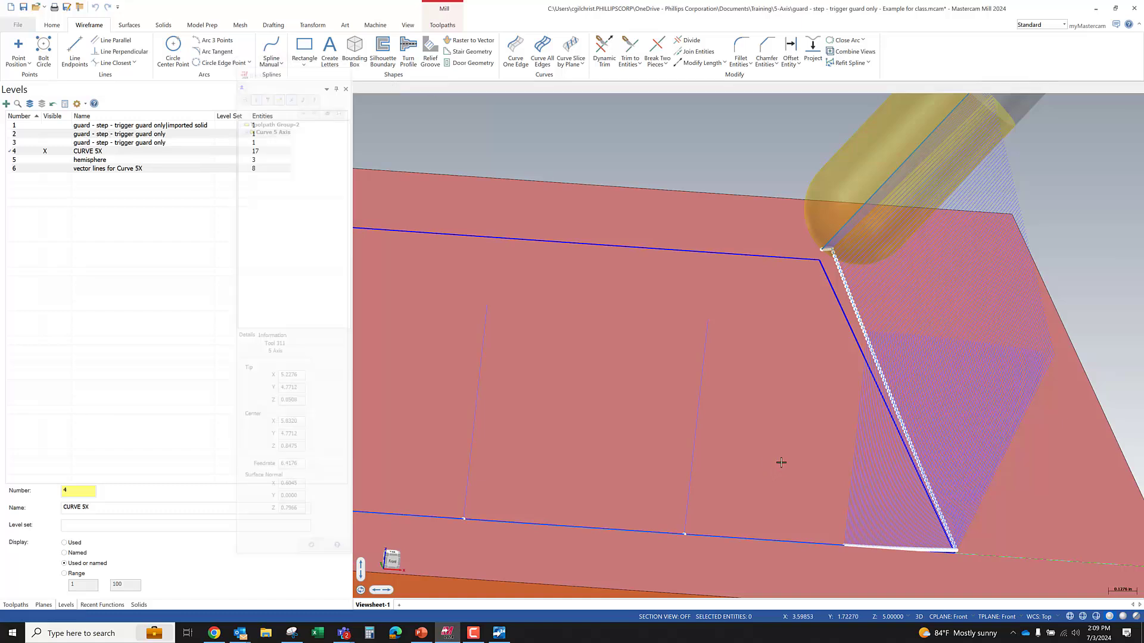
- Select the whole boundary chain on the flat surface and change its wireframe color to dark green
double_click(862, 348)
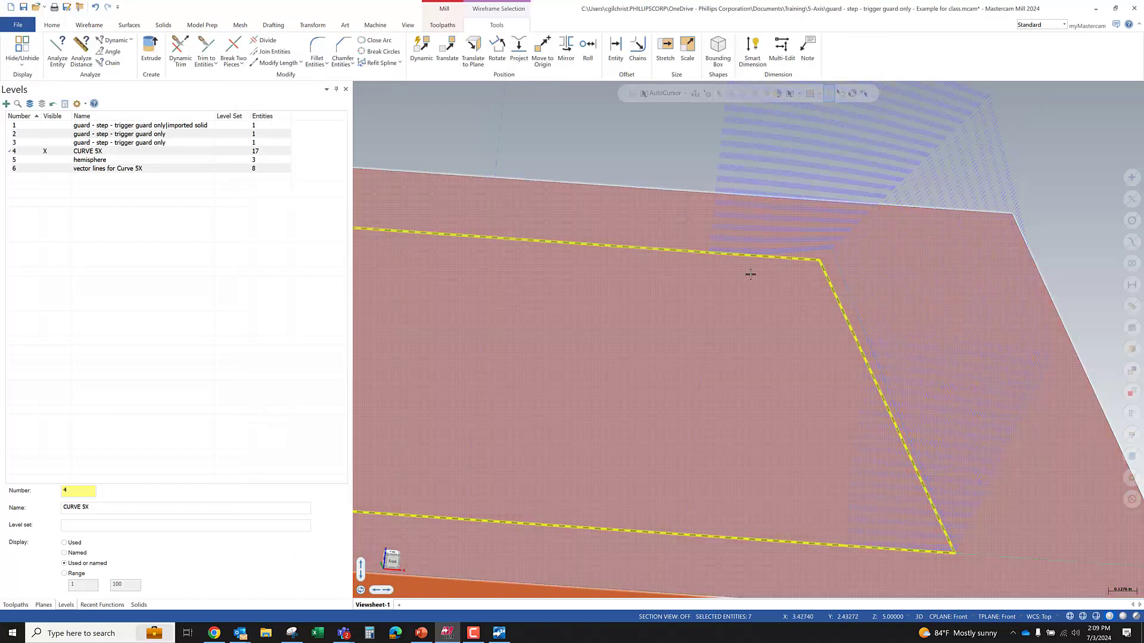
right_click(597, 156)
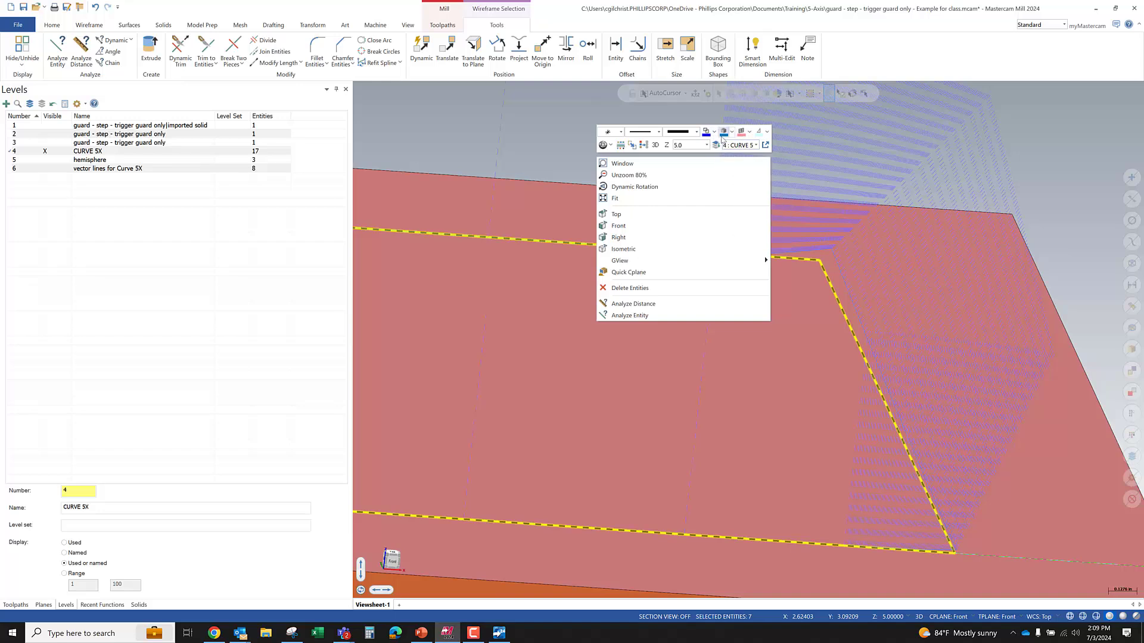
left_click(713, 131)
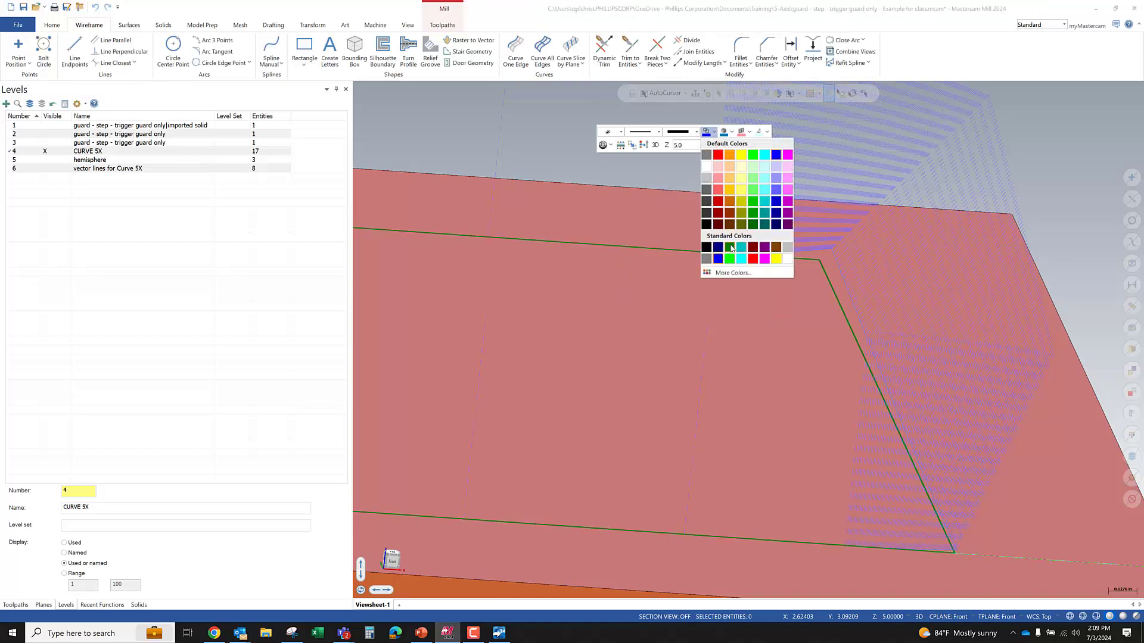
left_click(732, 248)
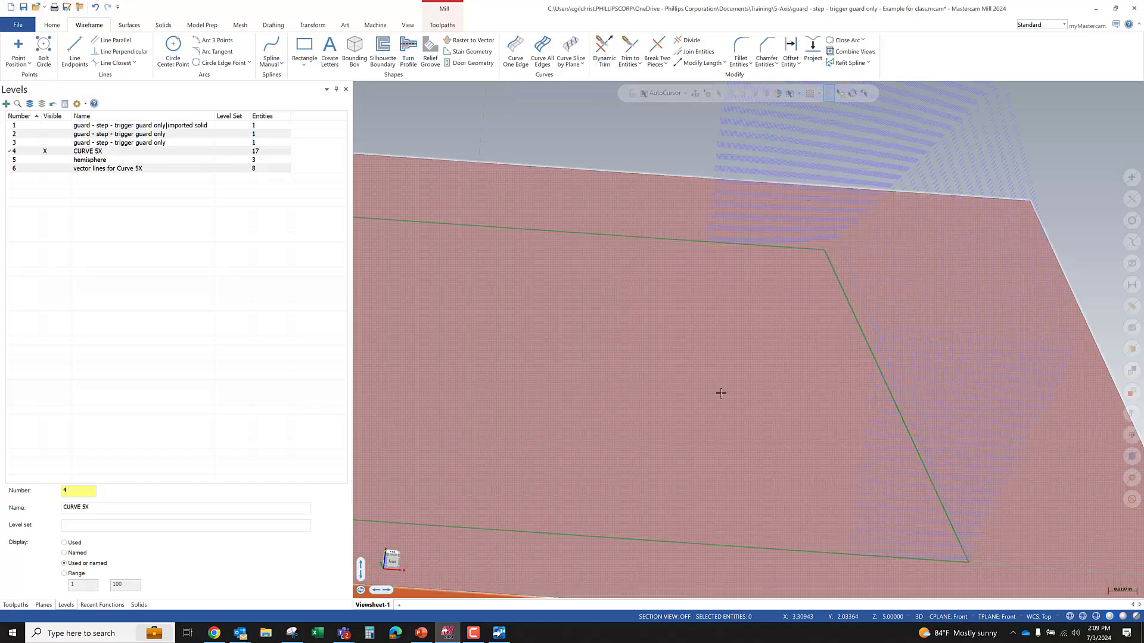
- Turn on the display of endpoints and examine where the toolpath meets the boundary's rear edge
scroll(728, 342, "down", 3)
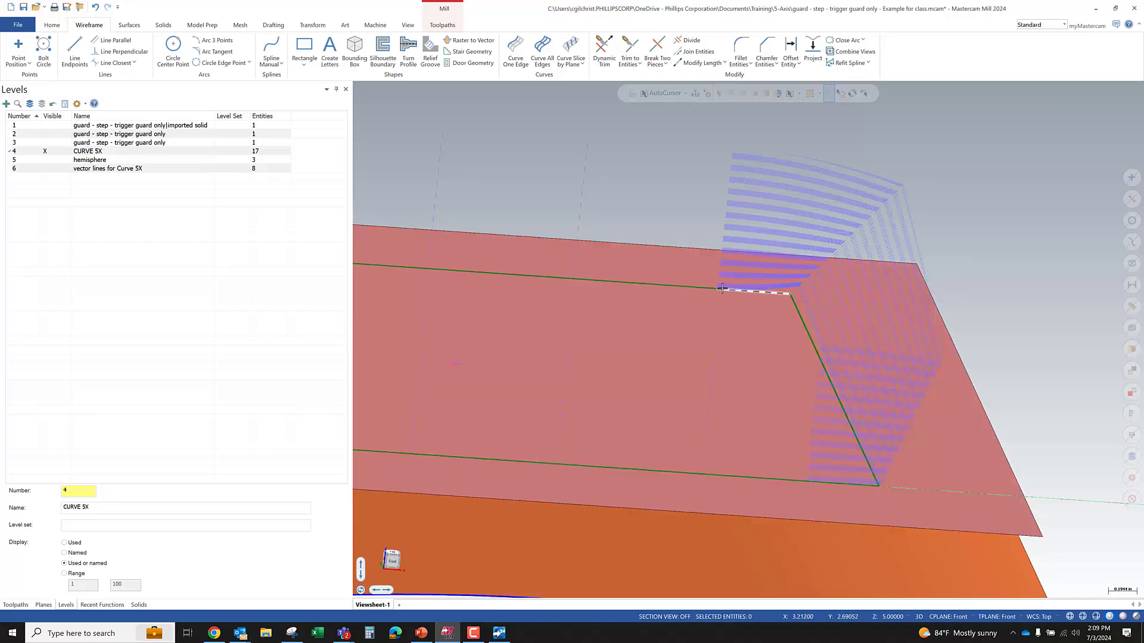
scroll(718, 289, "up", 1)
scroll(718, 289, "up", 15)
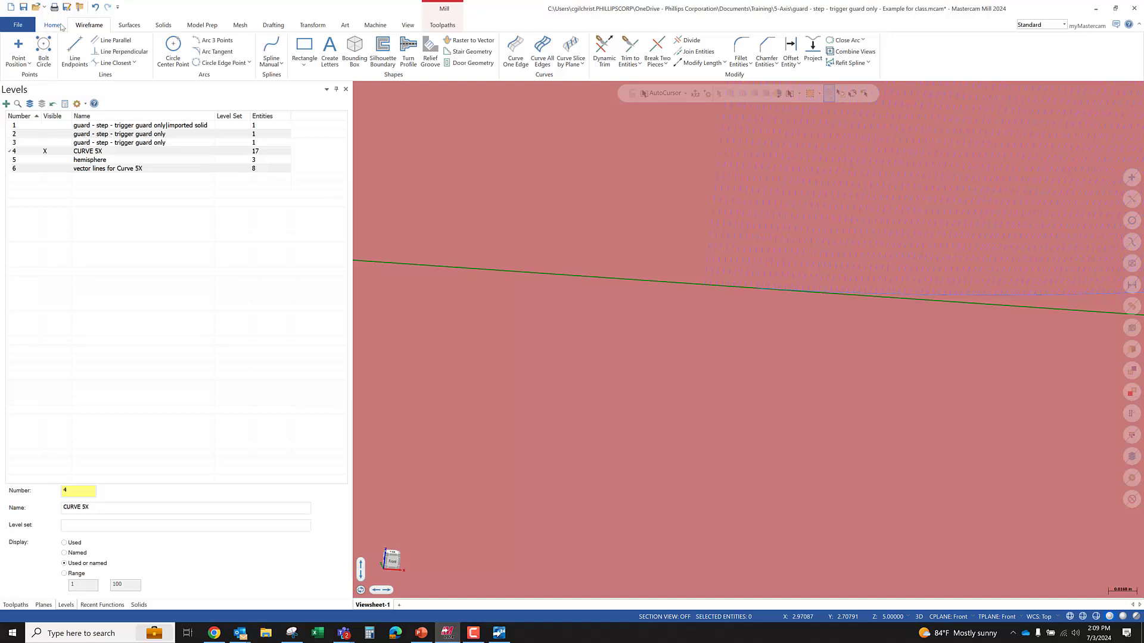
left_click(58, 28)
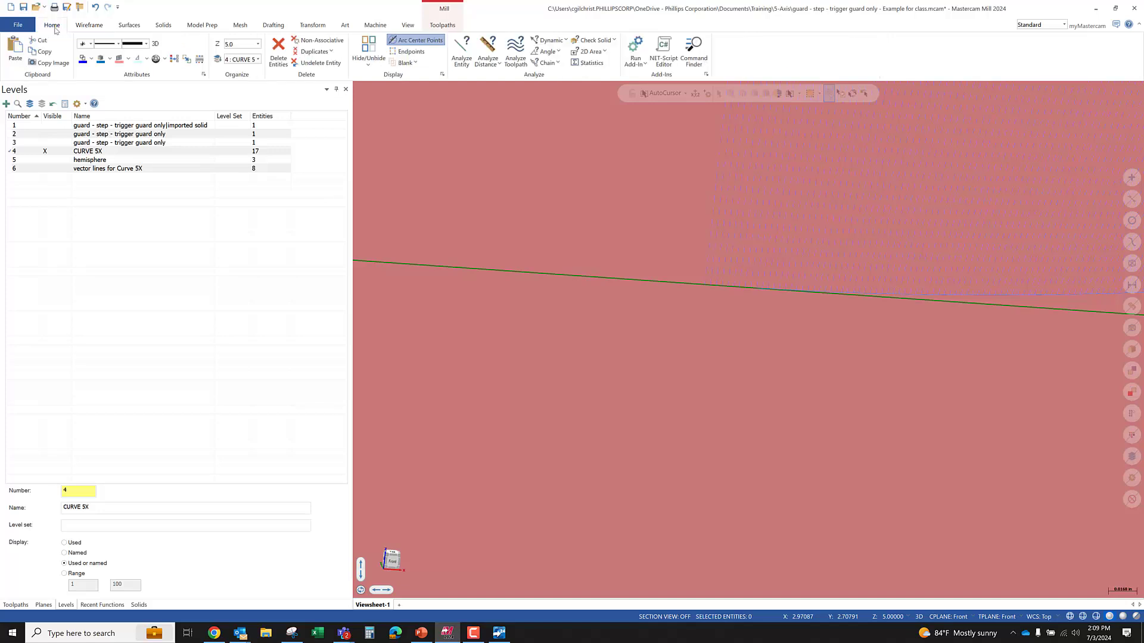
left_click(408, 52)
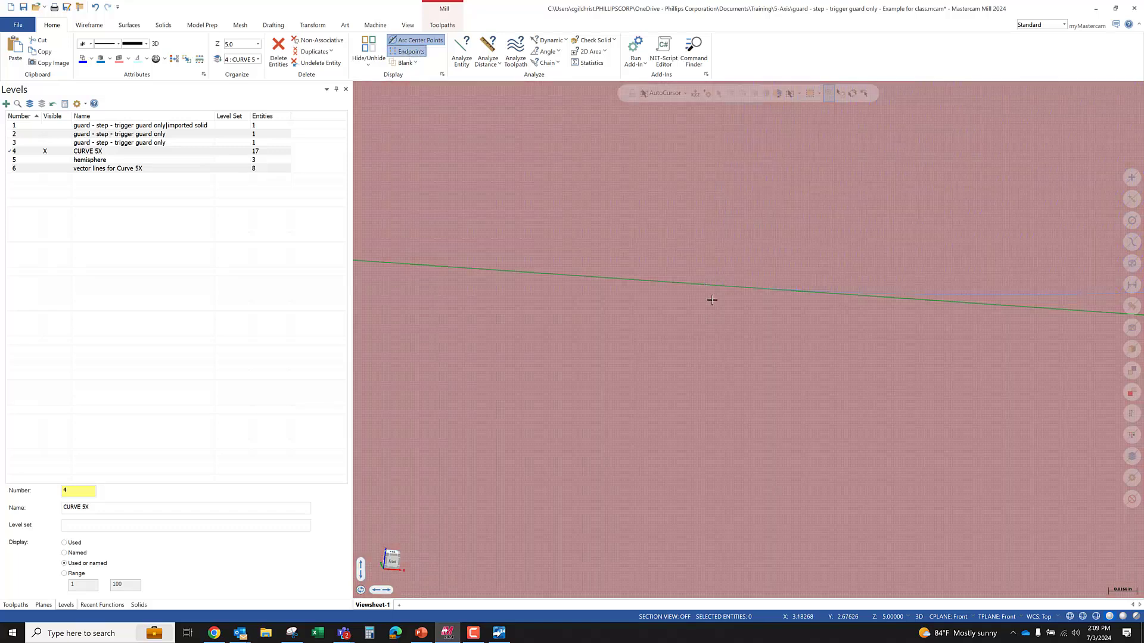
scroll(666, 326, "down", 1)
scroll(552, 176, "down", 3)
scroll(630, 231, "down", 1)
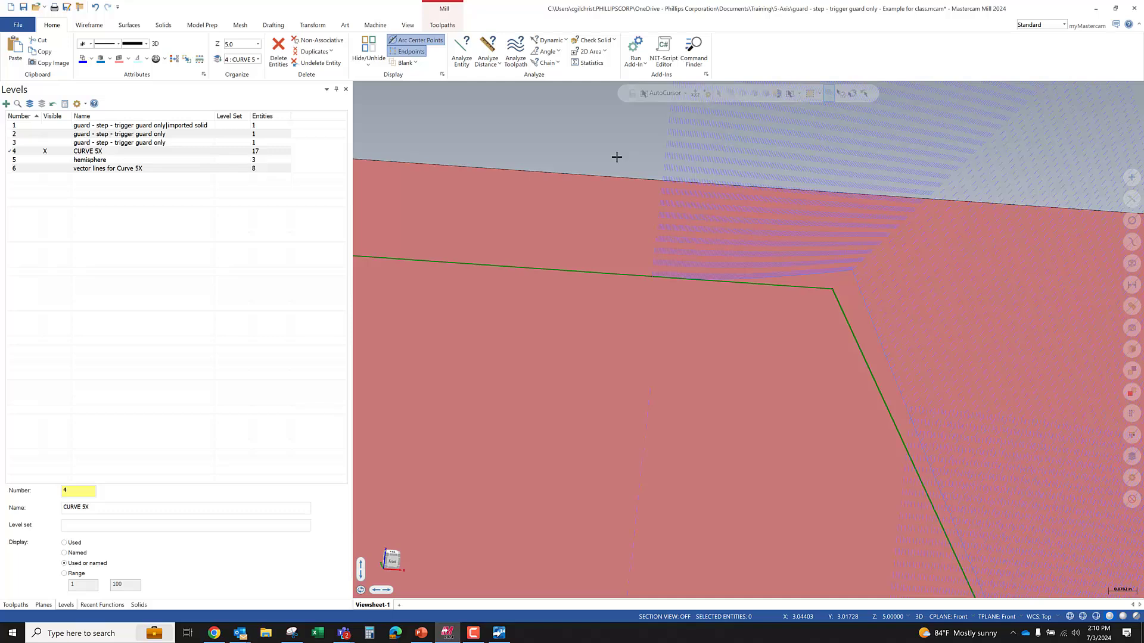
- Reduce the line width of the green boundary lines at the rear corner
left_click(790, 281)
right_click(604, 140)
left_click(704, 115)
left_click(693, 127)
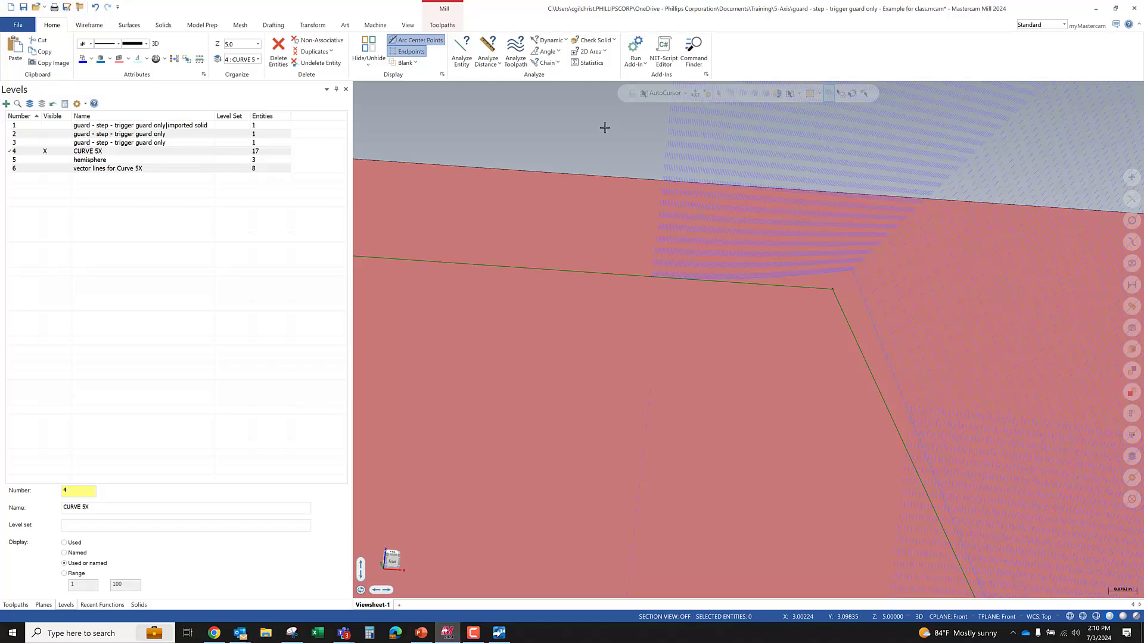
- Select the full boundary chain on the flat surface and assign it a thin line width
scroll(837, 294, "down", 2)
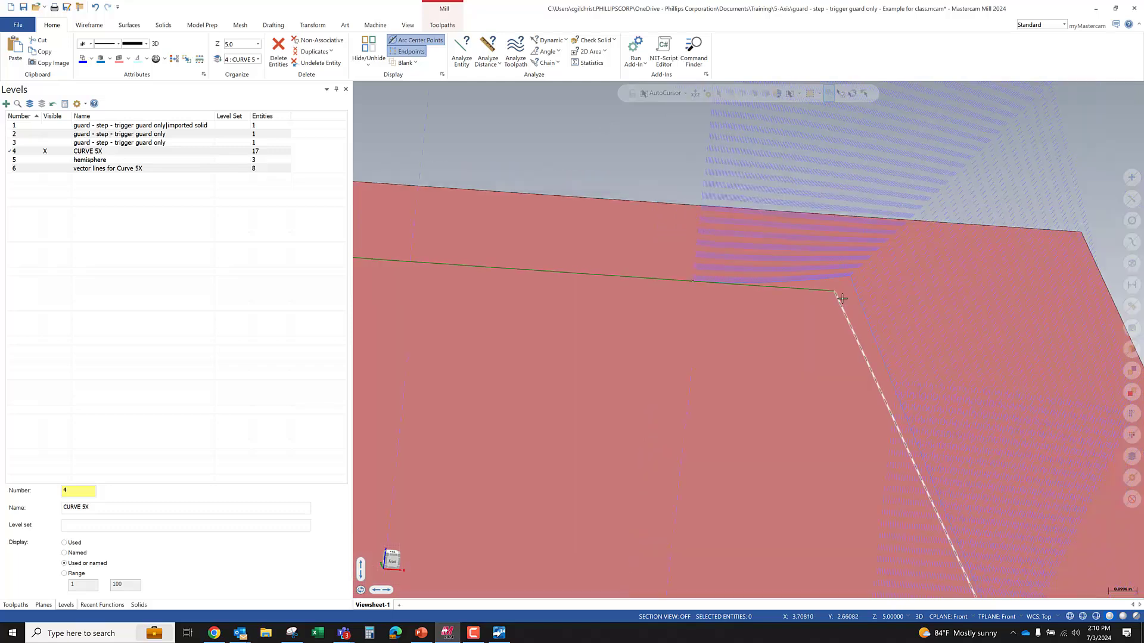
double_click(633, 274)
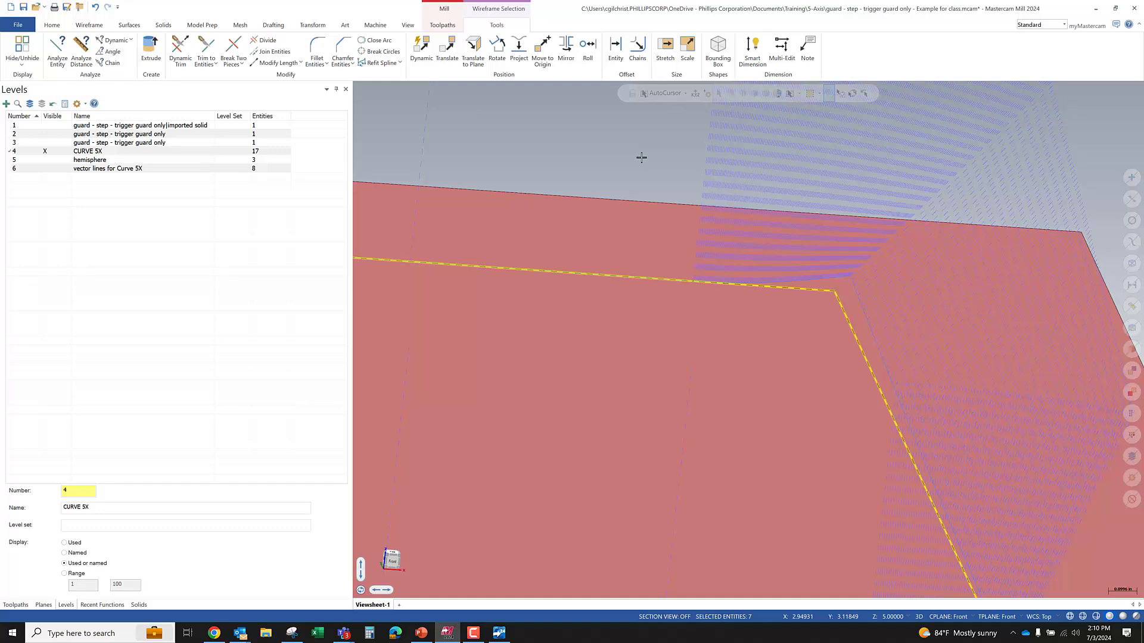
scroll(641, 158, "down", 5)
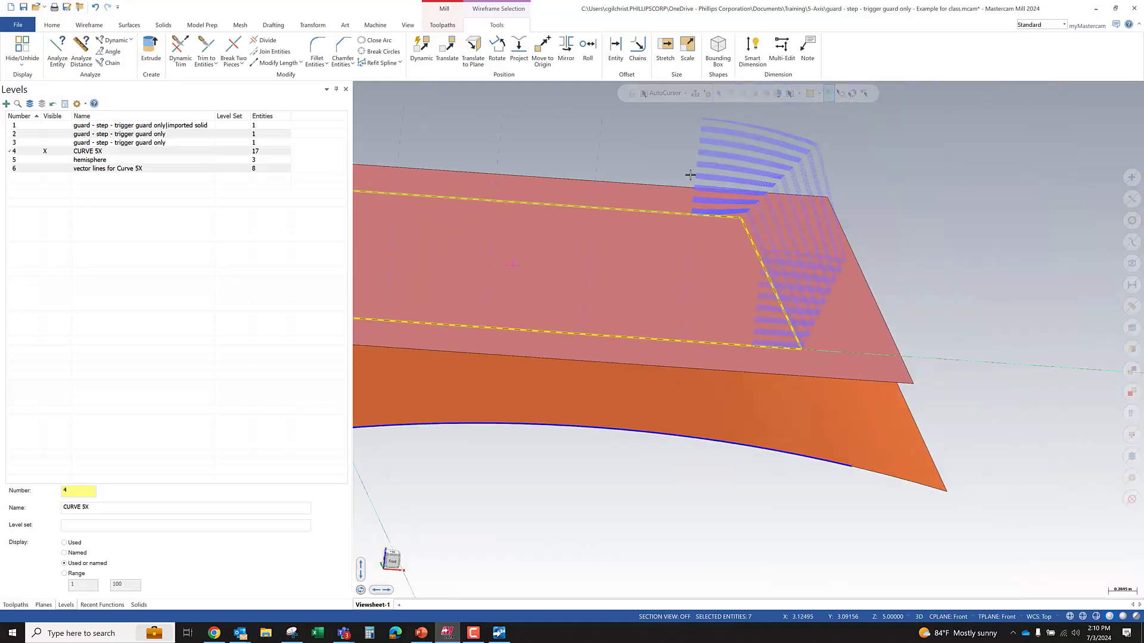
scroll(686, 205, "up", 5)
scroll(644, 187, "down", 2)
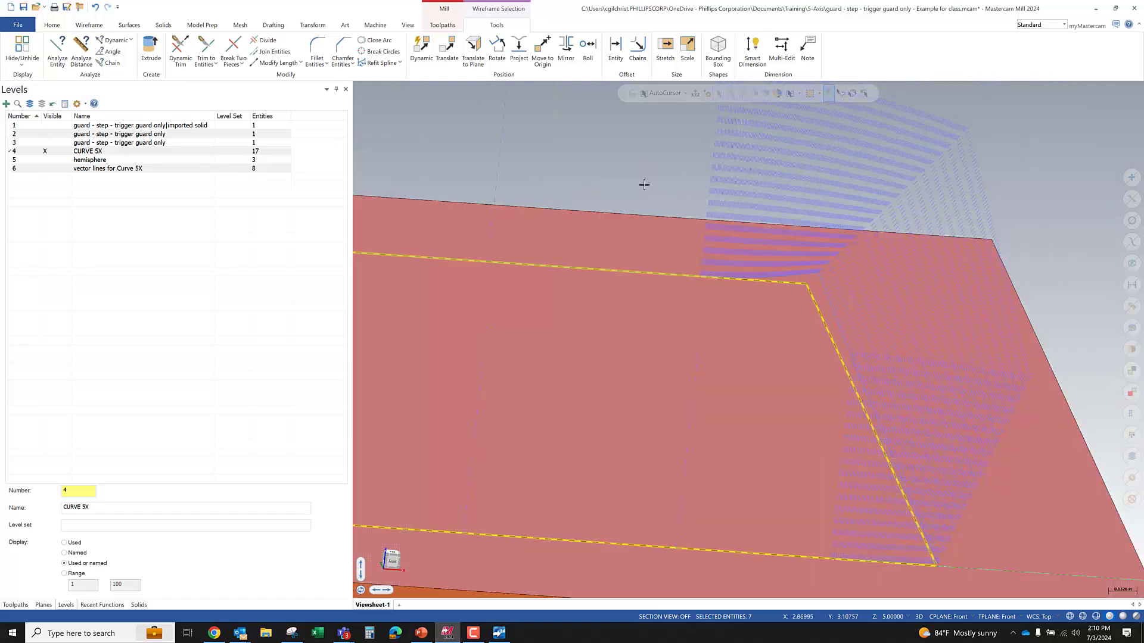
right_click(644, 184)
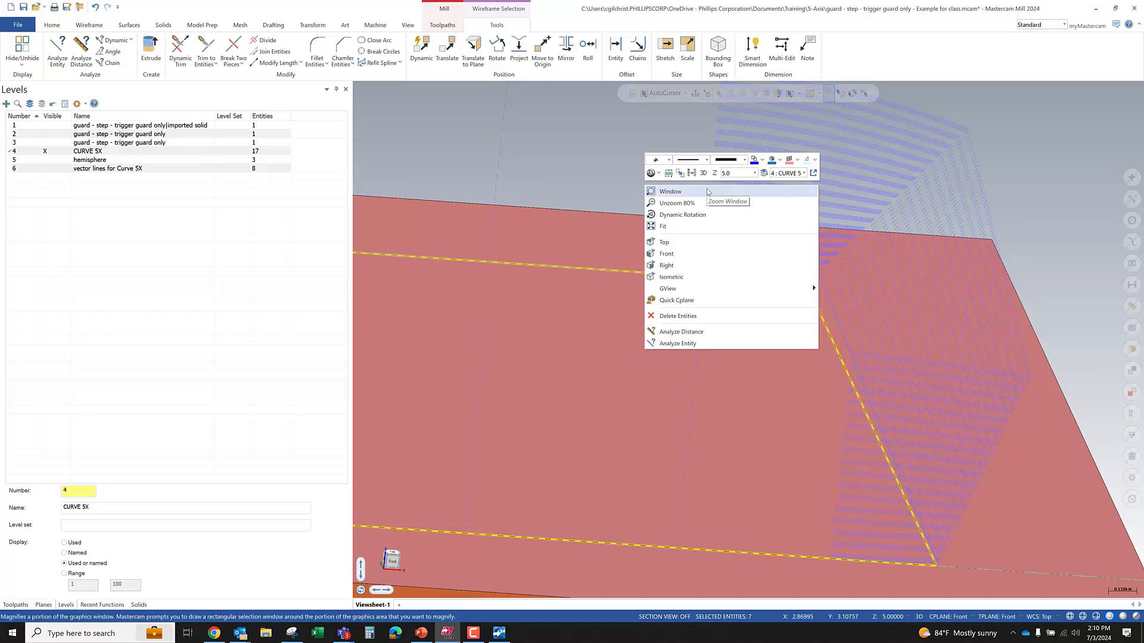
left_click(745, 160)
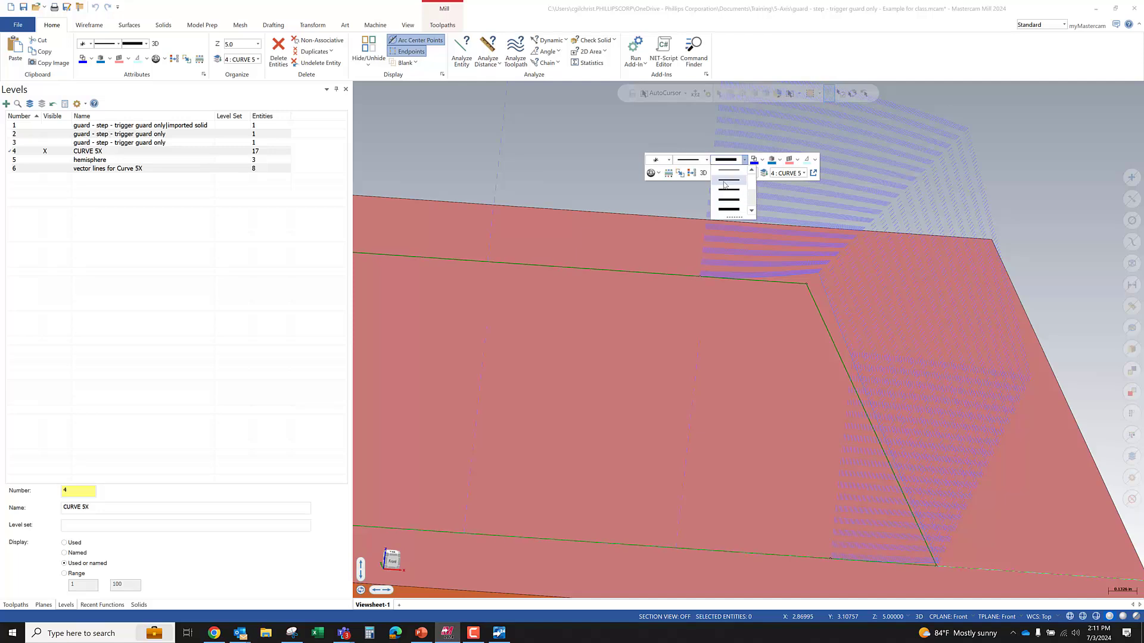
left_click(724, 184)
right_click(591, 162)
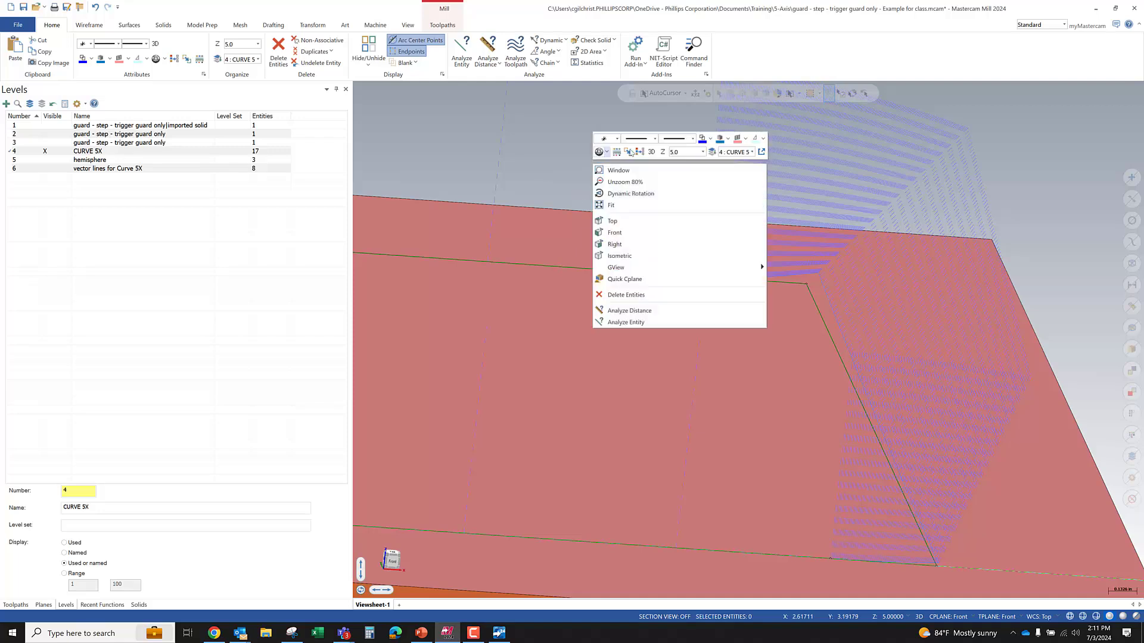
left_click(561, 178)
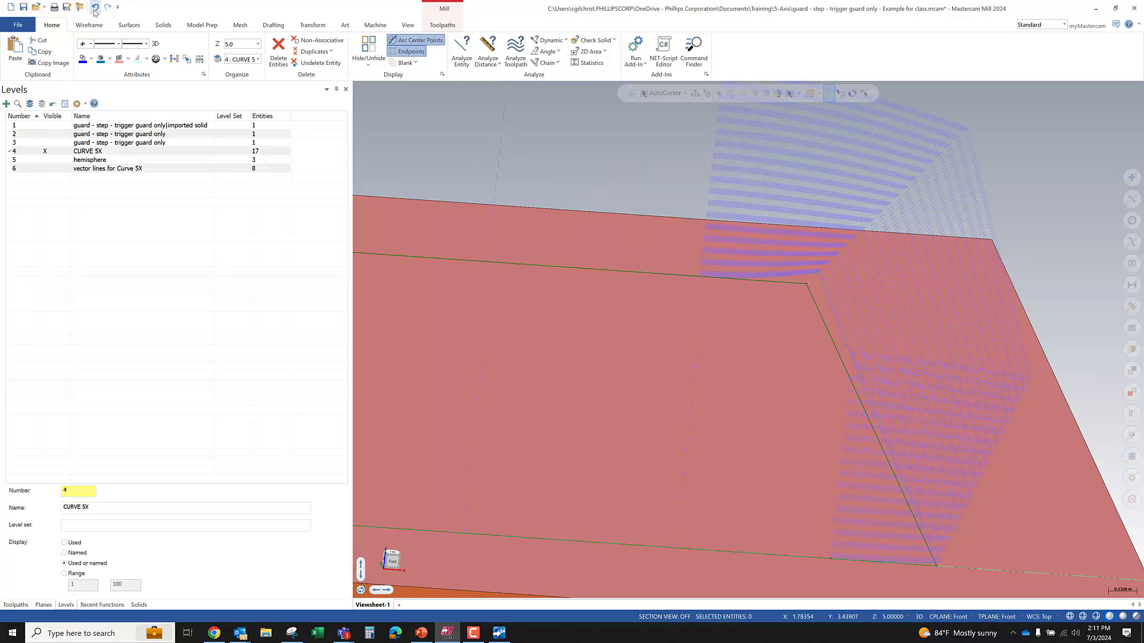
- Save the part file with the recolored, thinner boundary lines
left_click(24, 9)
scroll(893, 307, "down", 3)
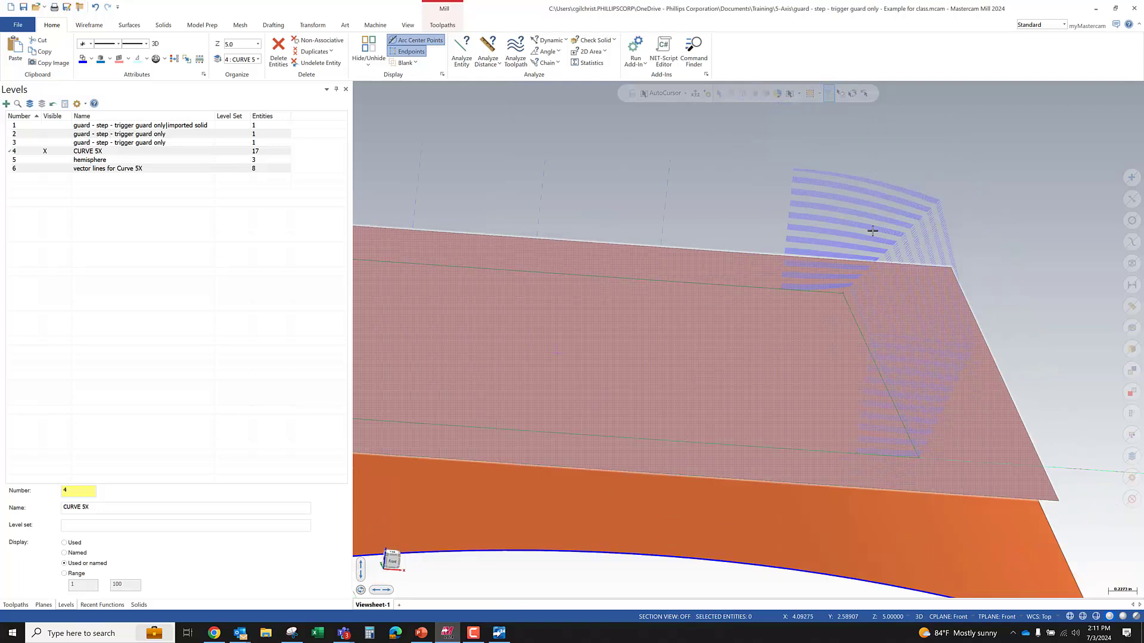
scroll(873, 231, "down", 2)
middle_click_drag(746, 313, 707, 315)
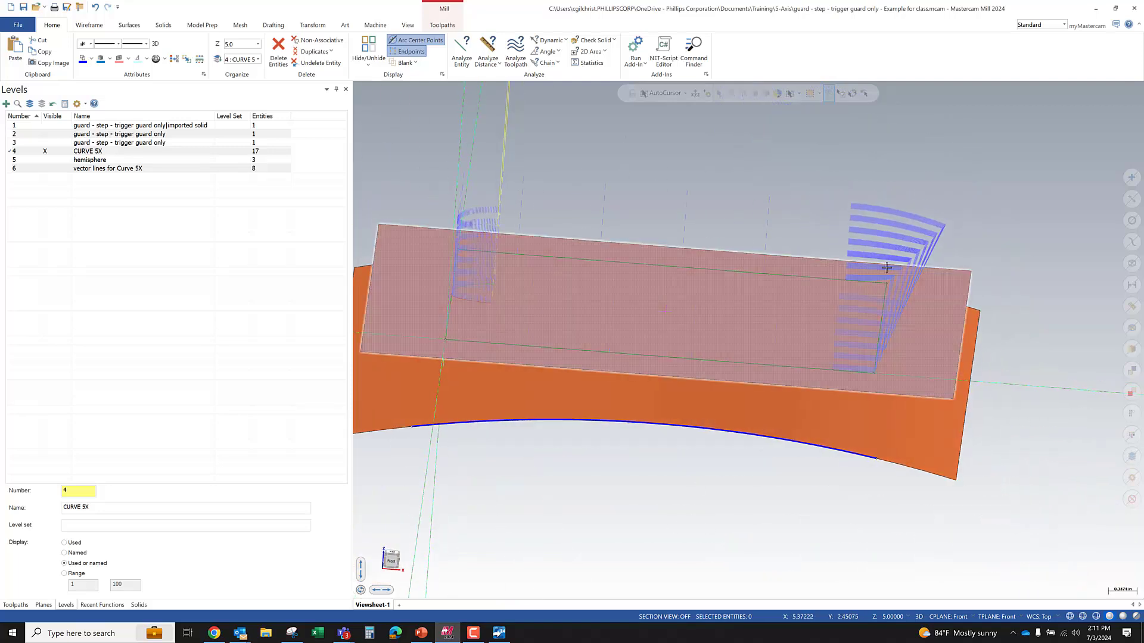
- Set the Curve 5 Axis toolpath's Comp to surfaces stock to leave to 0.04 and regenerate the toolpath
scroll(887, 268, "up", 5)
scroll(863, 270, "down", 4)
middle_click_drag(867, 284, 905, 280)
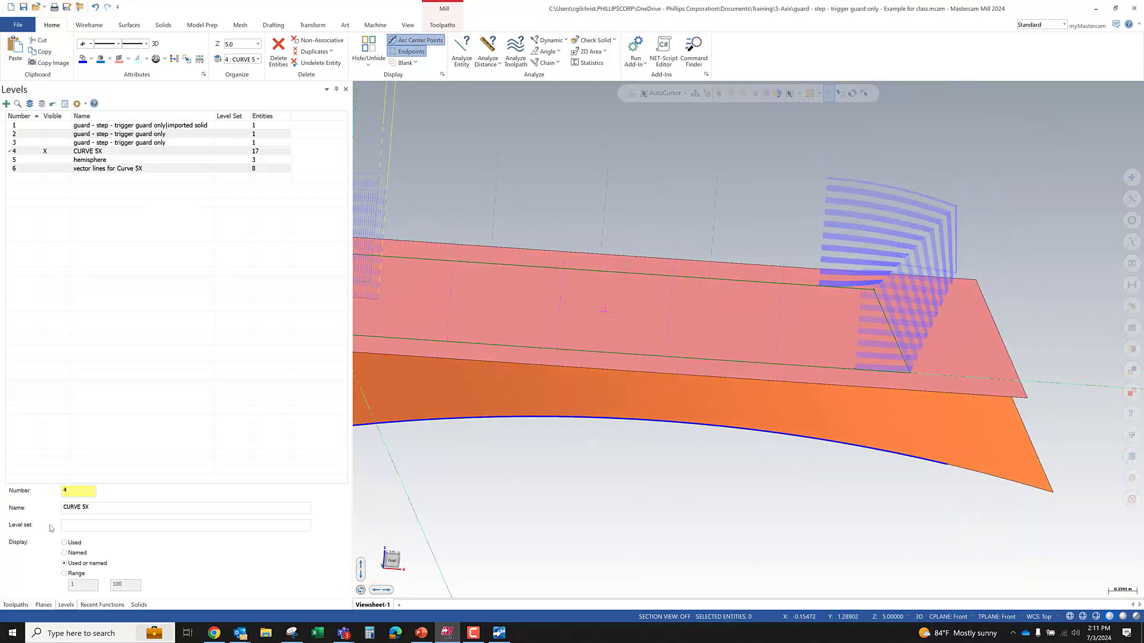
left_click(18, 605)
left_click(67, 218)
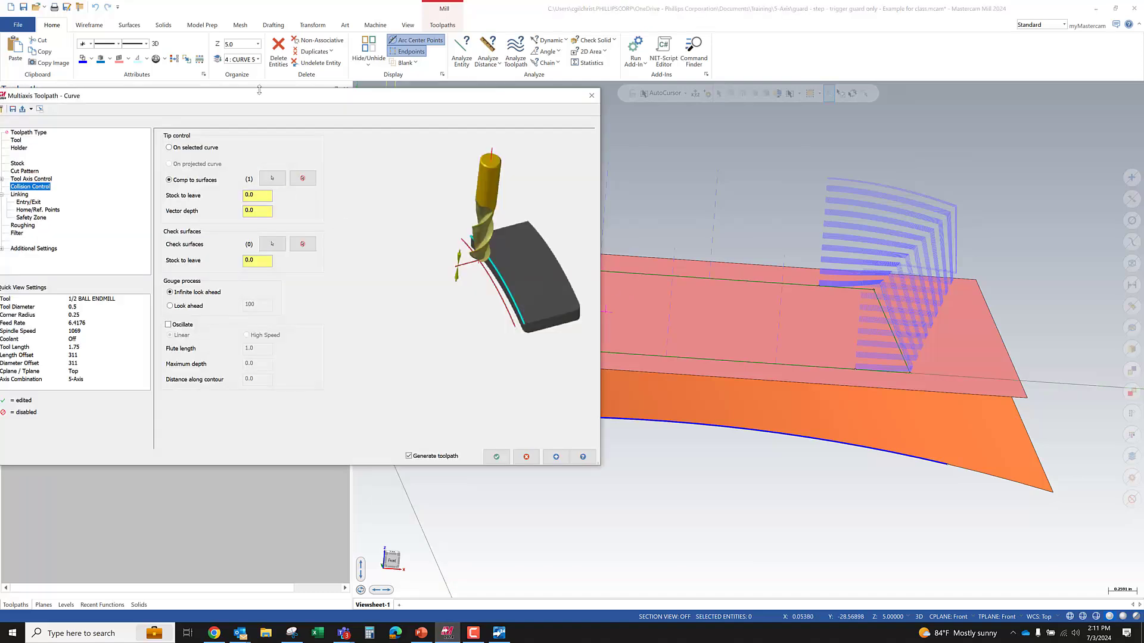
left_click_drag(263, 97, 484, 105)
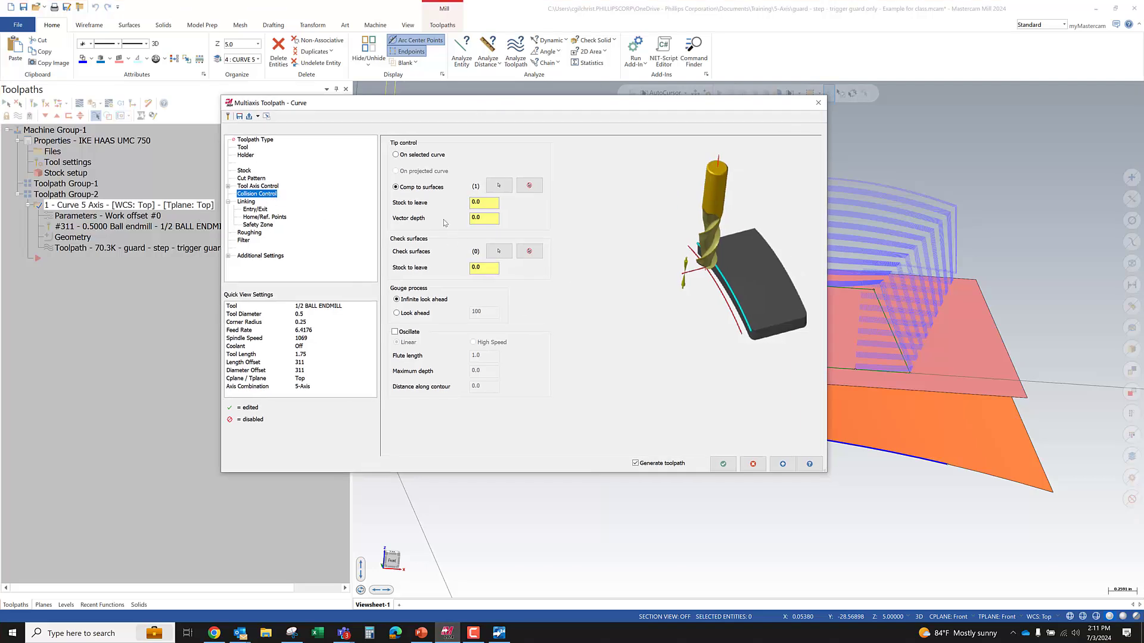
left_click(484, 203)
left_click(484, 217)
left_click(475, 203)
double_click(484, 208)
type(".04")
key("Return")
left_click(722, 463)
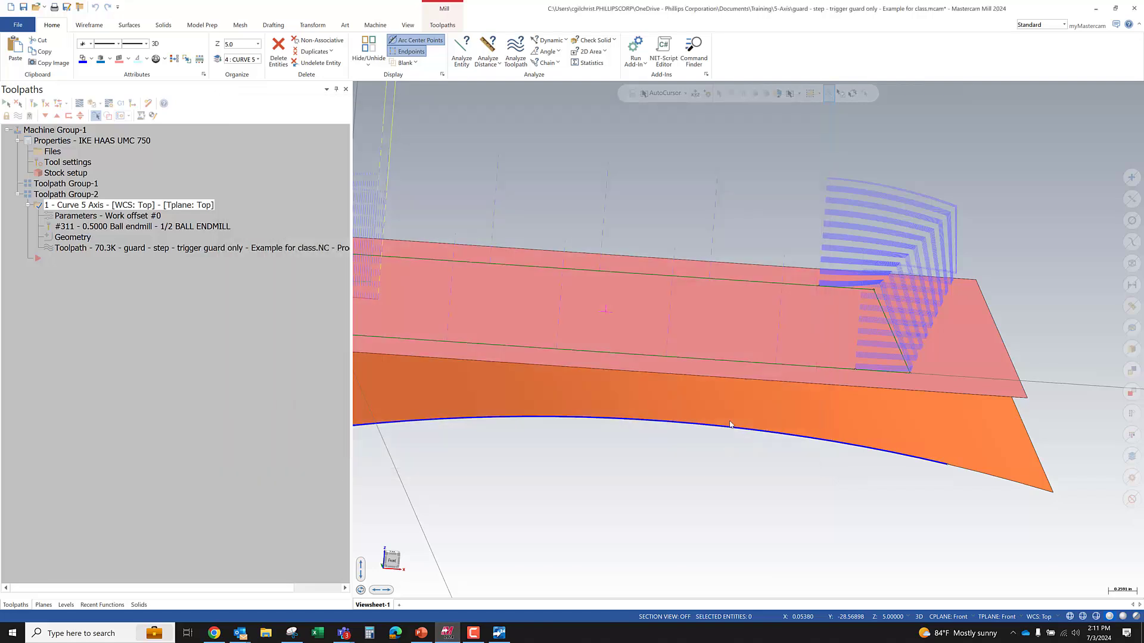
- Backplot the Curve 5 Axis operation from its entry along the rectangle's long front edge
scroll(730, 425, "down", 3)
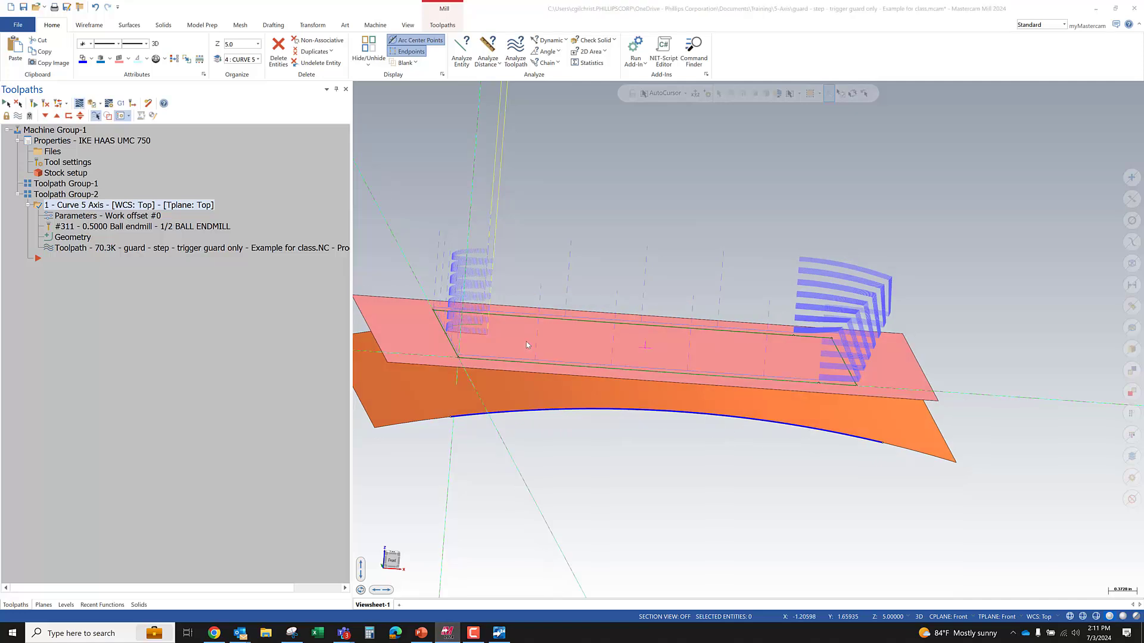
key("r")
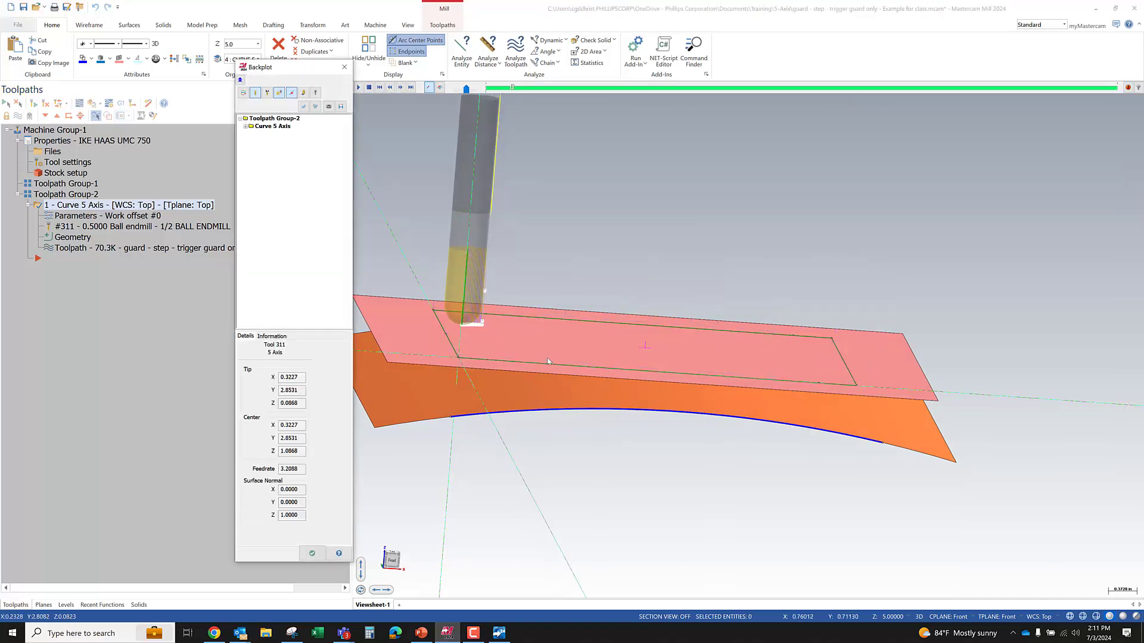
middle_click_drag(516, 356, 505, 344)
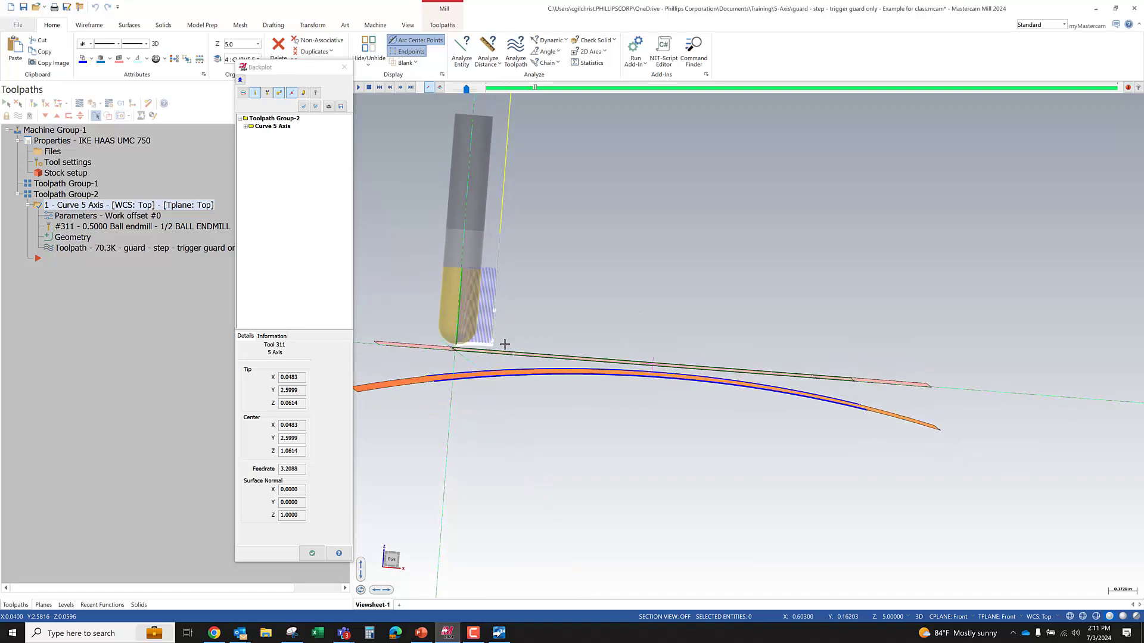
scroll(477, 346, "up", 5)
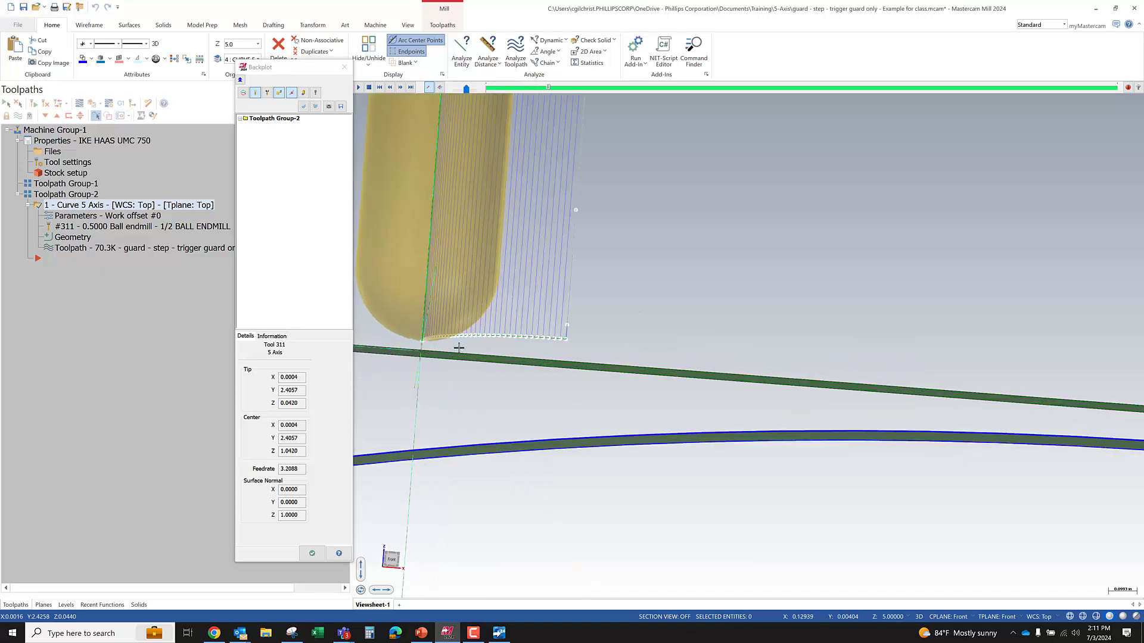
key("s")
key("s")
key("s")
key("s")
key("s")
key("s")
key("s")
key("s")
key("s")
key("s")
scroll(460, 344, "down", 5)
middle_click_drag(460, 338, 464, 352)
scroll(870, 381, "up", 2)
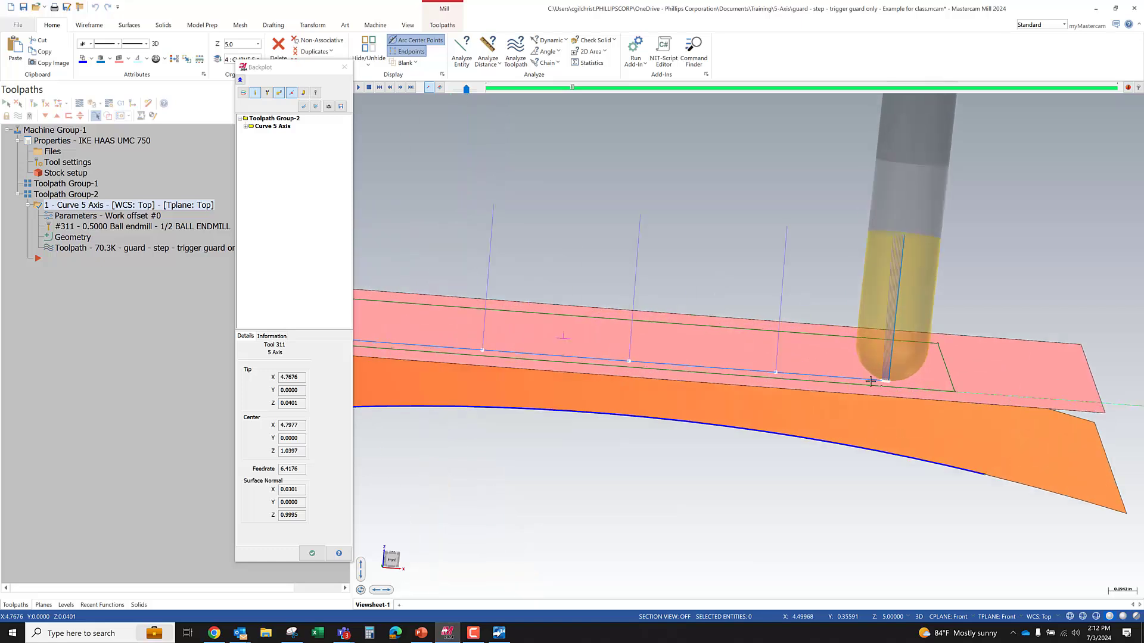
- Step the backplot through the front corner and examine the ball endmill's tilt and clearance above the flat surface
scroll(882, 381, "up", 2)
middle_click_drag(895, 381, 895, 375)
key("s")
key("s")
key("s")
key("s")
key("s")
key("s")
key("s")
key("s")
key("s")
key("s")
key("s")
key("s")
key("s")
key("s")
key("s")
key("s")
key("s")
key("s")
key("s")
key("s")
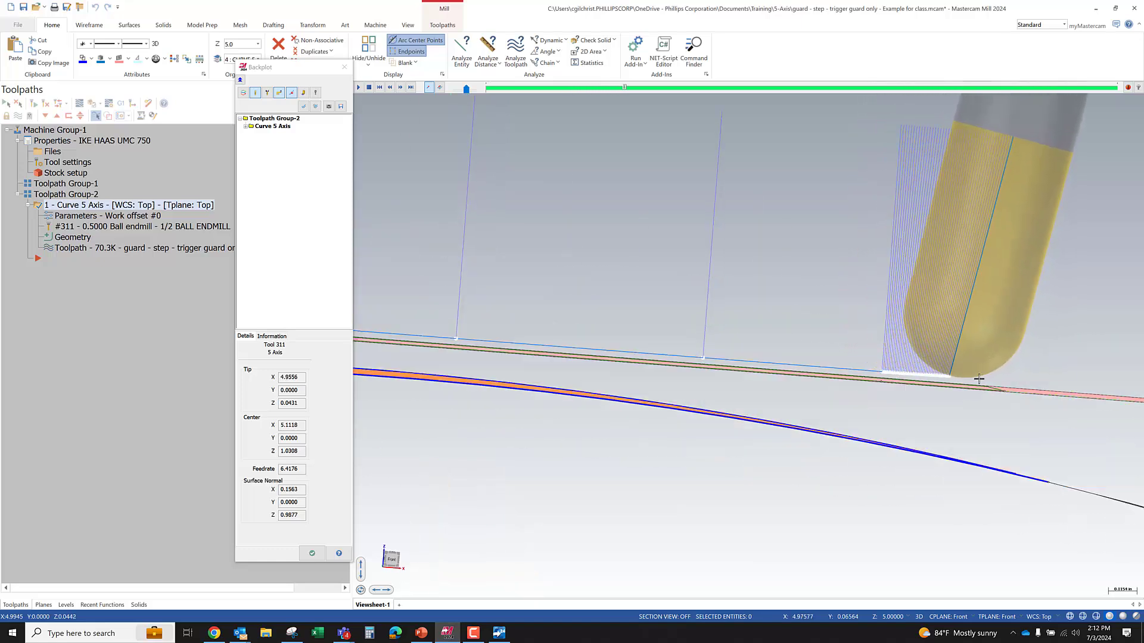
key("s")
key("s")
key("s")
key("s")
key("s")
key("s")
key("s")
key("s")
key("s")
key("s")
key("s")
key("s")
key("s")
key("s")
key("s")
key("s")
key("s")
key("s")
key("s")
key("s")
middle_click_drag(979, 379, 931, 382)
scroll(775, 385, "down", 2)
middle_click_drag(844, 404, 845, 395)
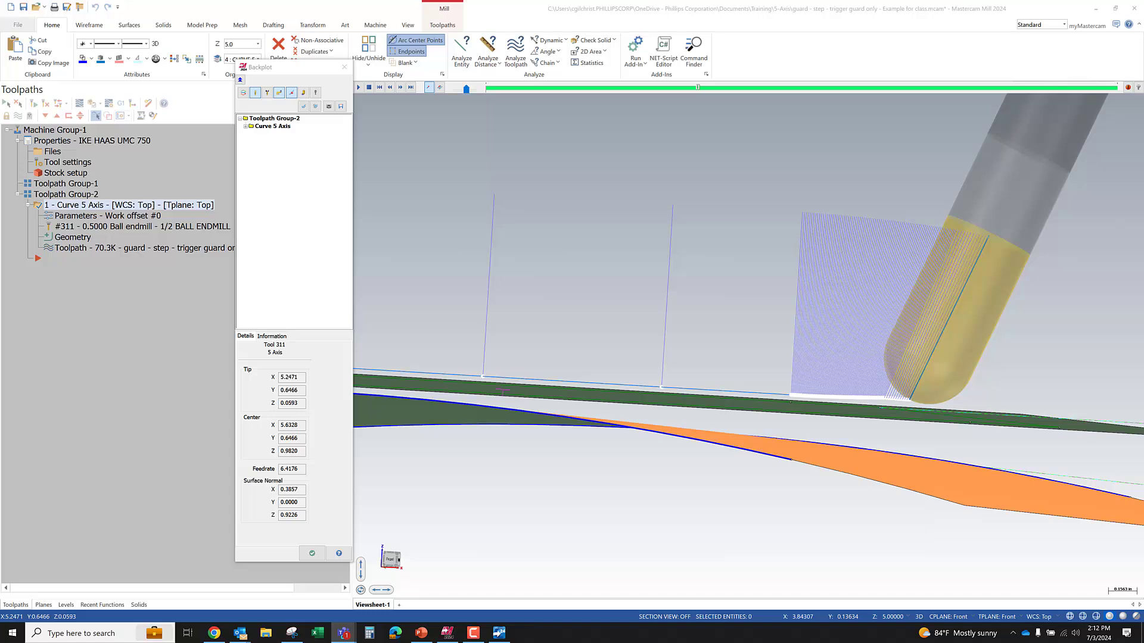
- Follow the backplot along the rectangle's short edge to the far corner, and close the backplot
scroll(503, 387, "down", 4)
middle_click_drag(571, 390, 528, 420)
key("s")
key("s")
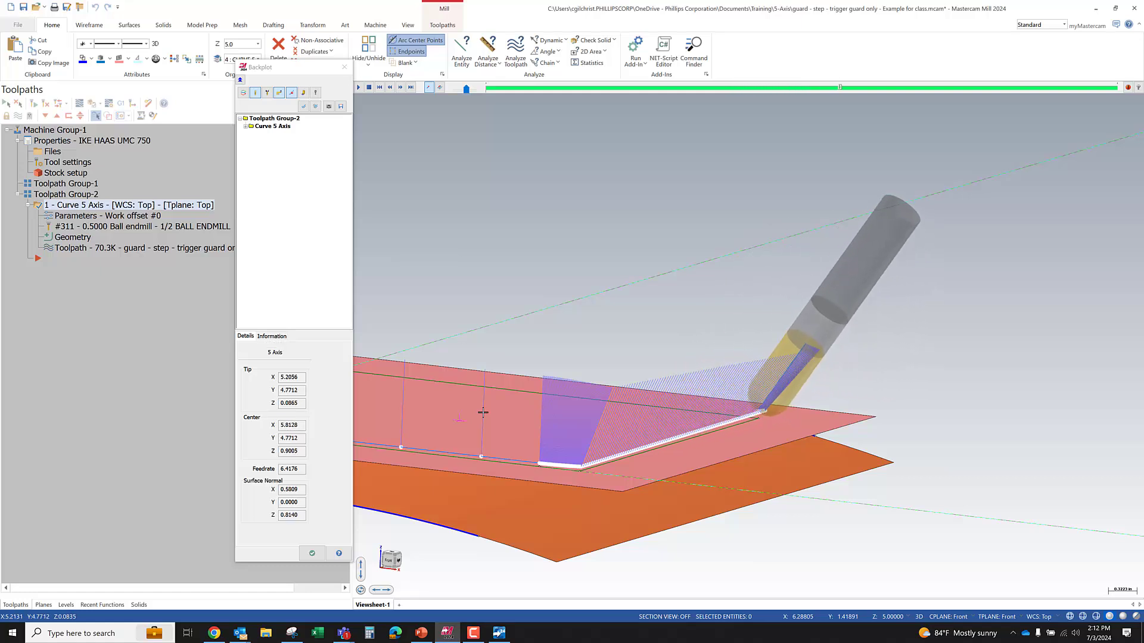
scroll(646, 404, "down", 4)
middle_click_drag(645, 403, 720, 365)
scroll(720, 365, "up", 7)
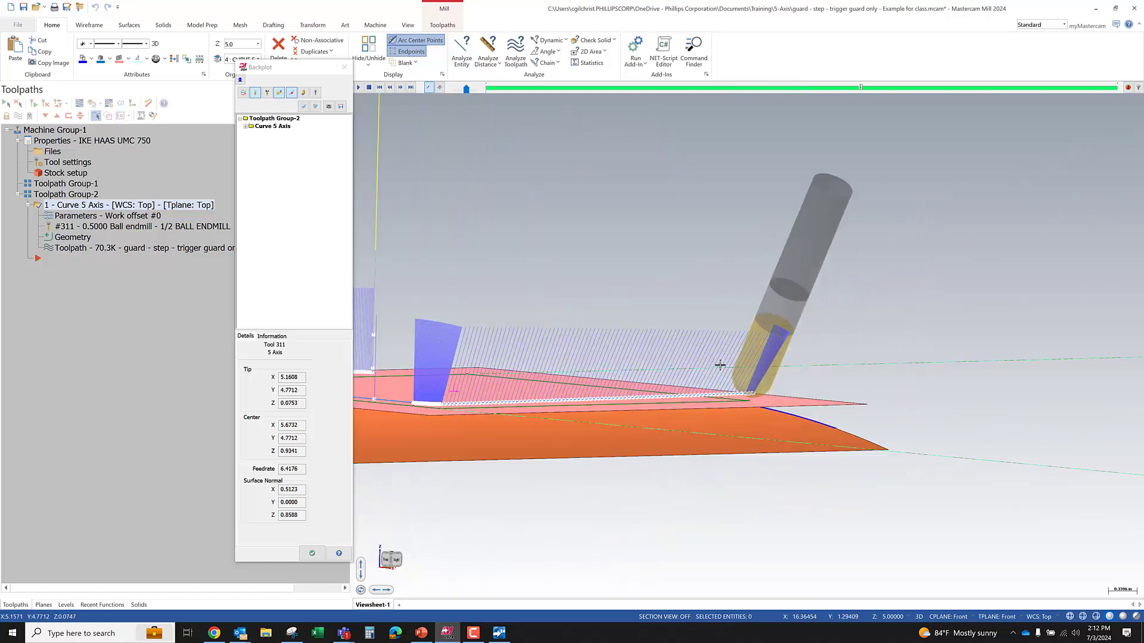
scroll(895, 355, "down", 2)
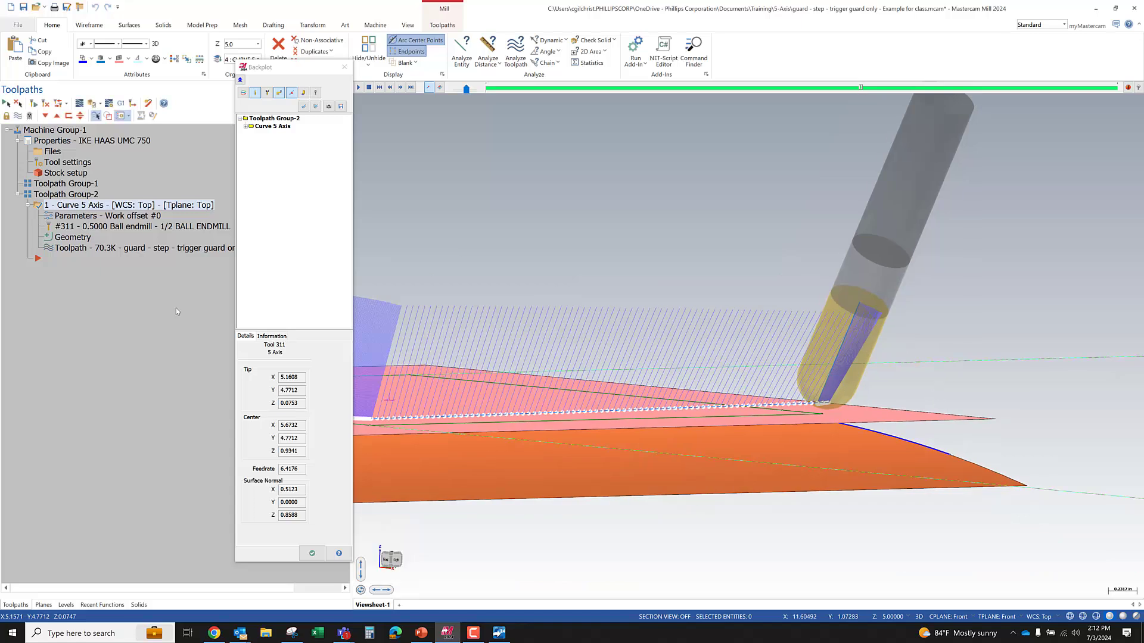
key("Escape")
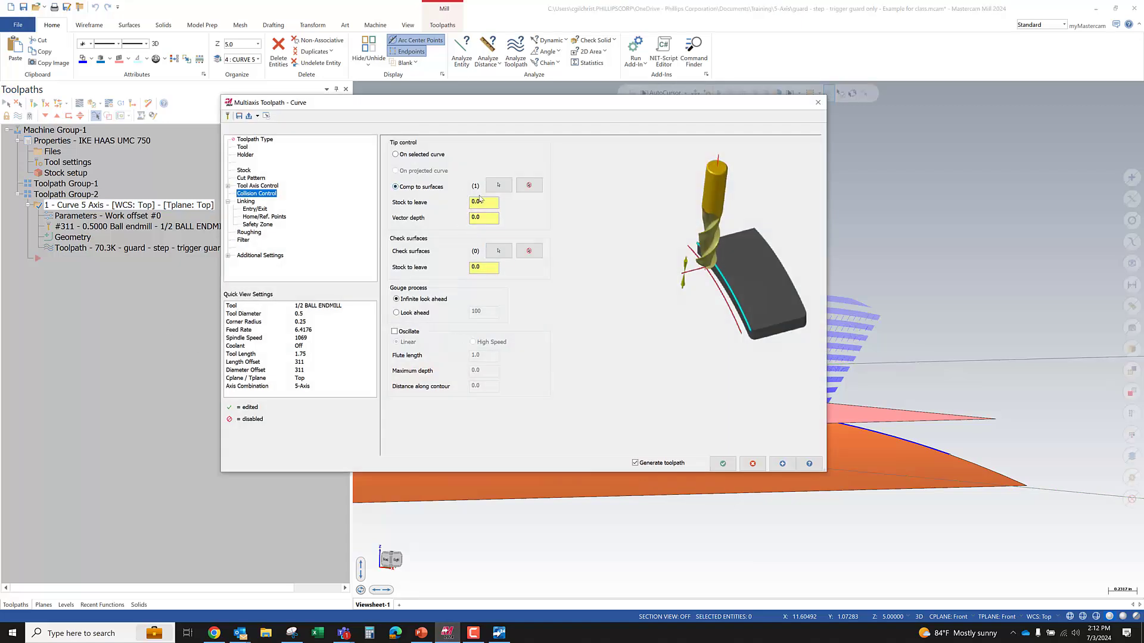
- Review the Curve 5 Axis operation's Collision Control settings and its Undo history
left_click(753, 464)
middle_click_drag(855, 434, 595, 337)
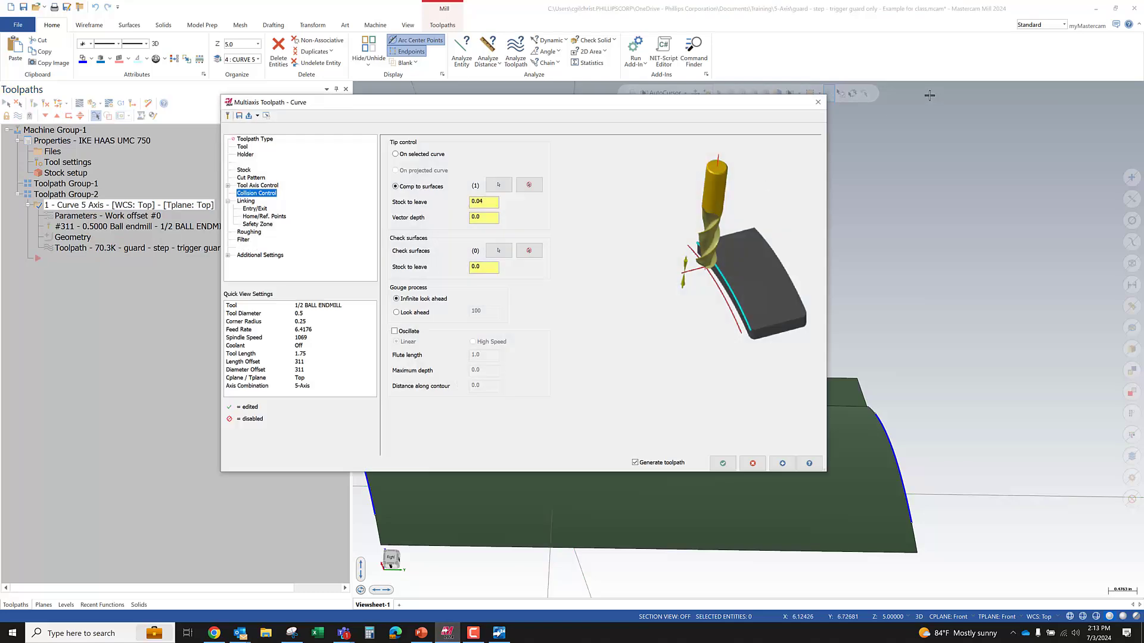
left_click(813, 104)
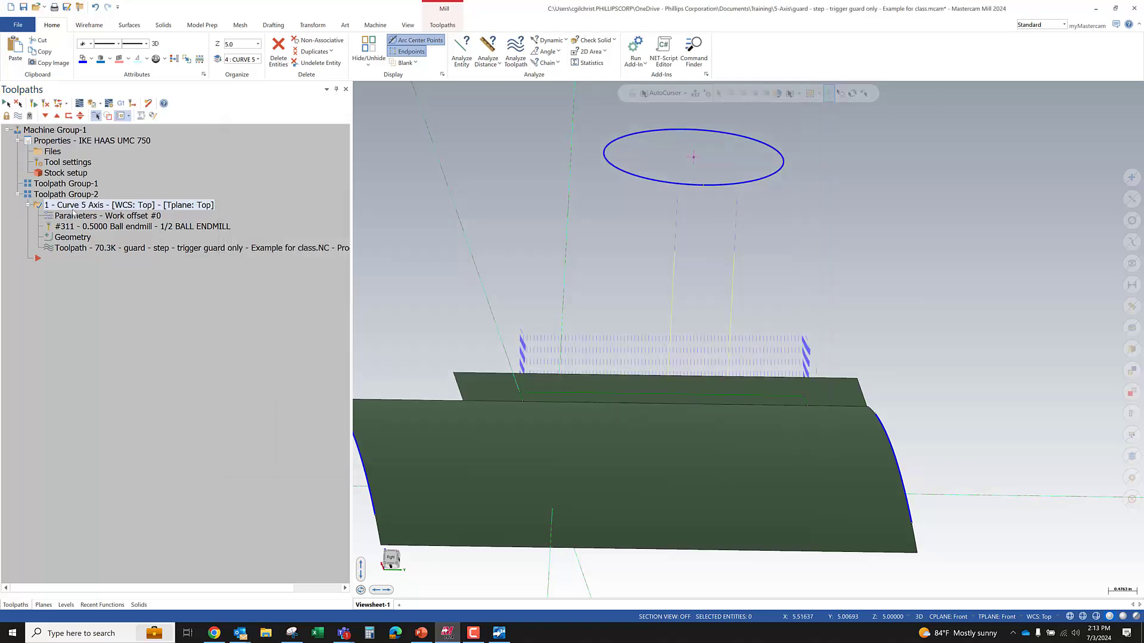
right_click(73, 207)
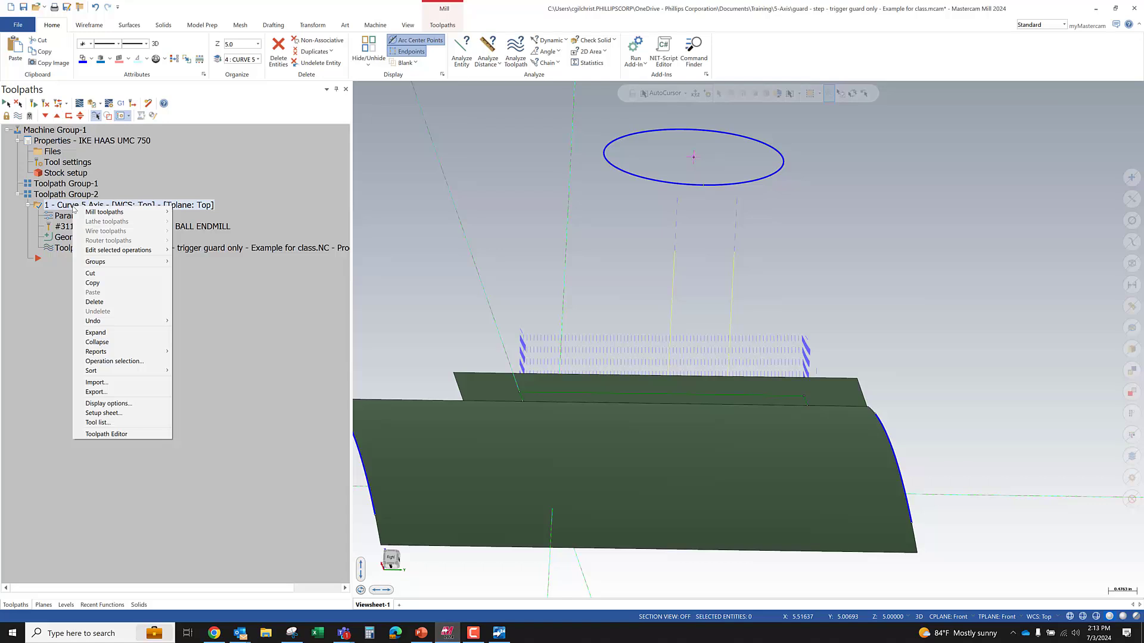
mouse_move(141, 325)
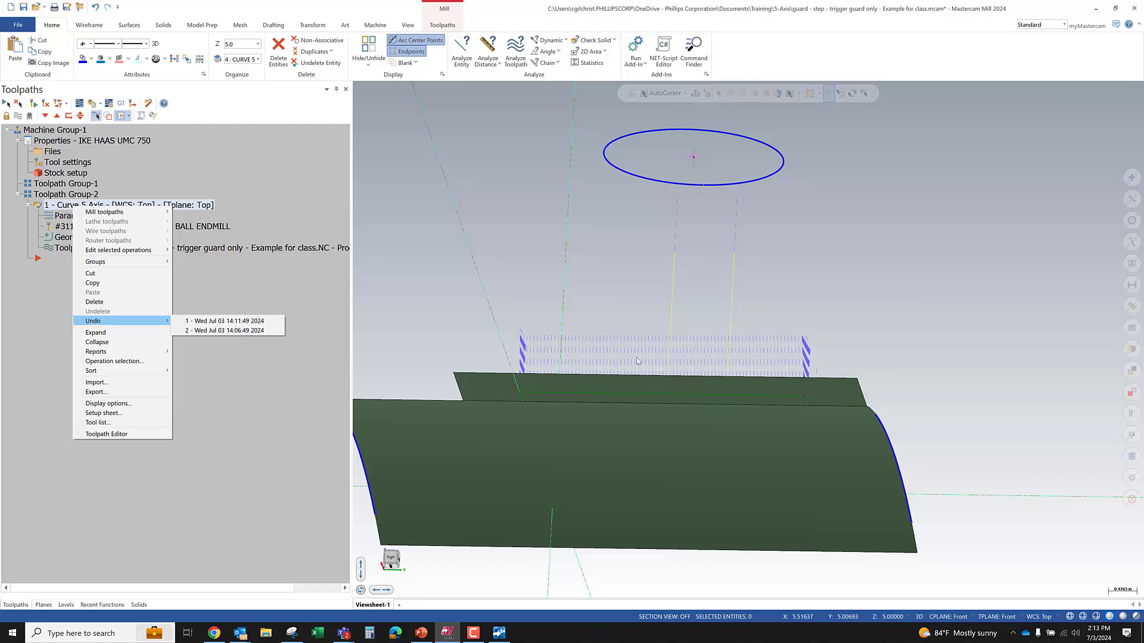
left_click(287, 289)
- Examine the tool axis vectors at the rectangle's corners and edges from several angles
mouse_move(585, 333)
middle_mouse_down()
mouse_move(670, 365)
mouse_move(718, 342)
mouse_move(800, 363)
mouse_move(796, 345)
mouse_move(785, 381)
mouse_move(761, 375)
mouse_move(926, 401)
middle_mouse_up()
scroll(925, 402, "down", 4)
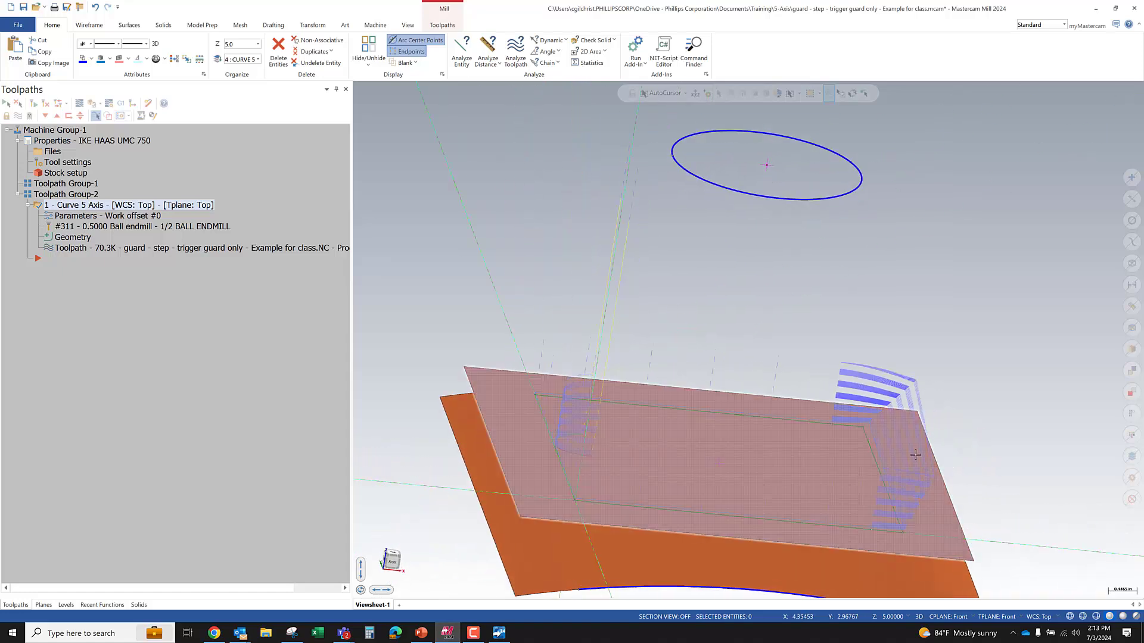
scroll(825, 366, "up", 6)
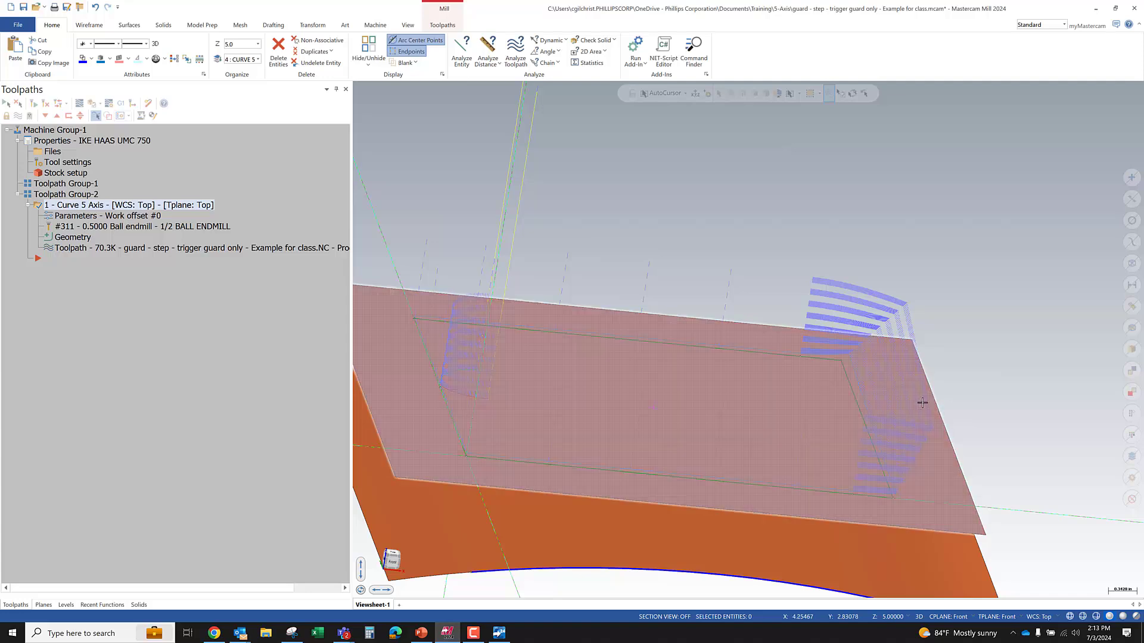
middle_click_drag(885, 389, 995, 347)
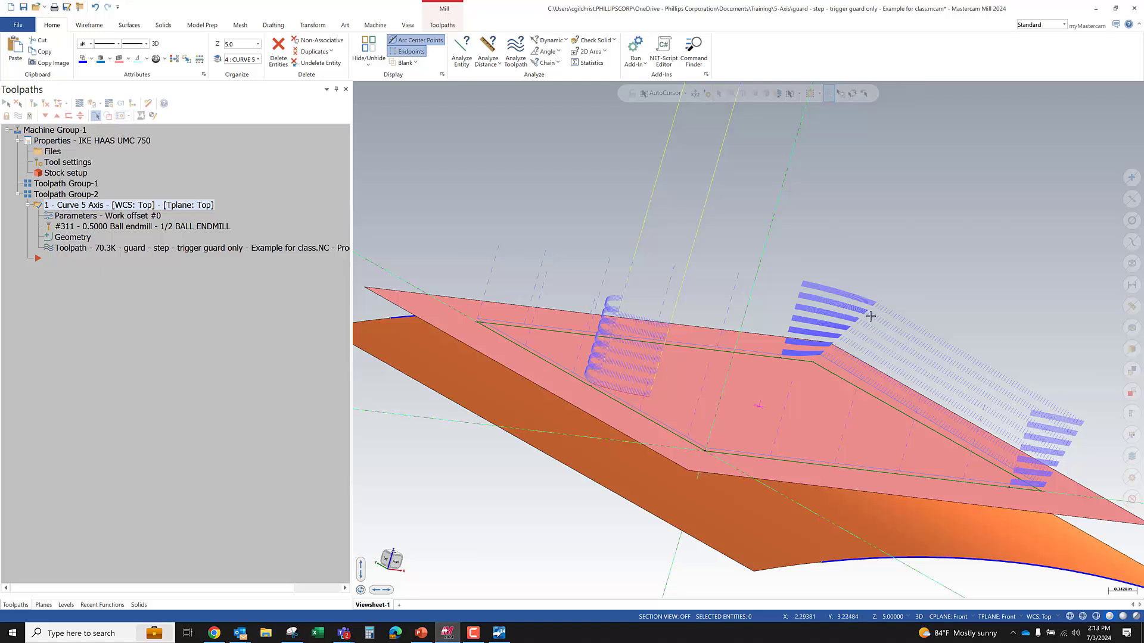
middle_click_drag(871, 316, 625, 323)
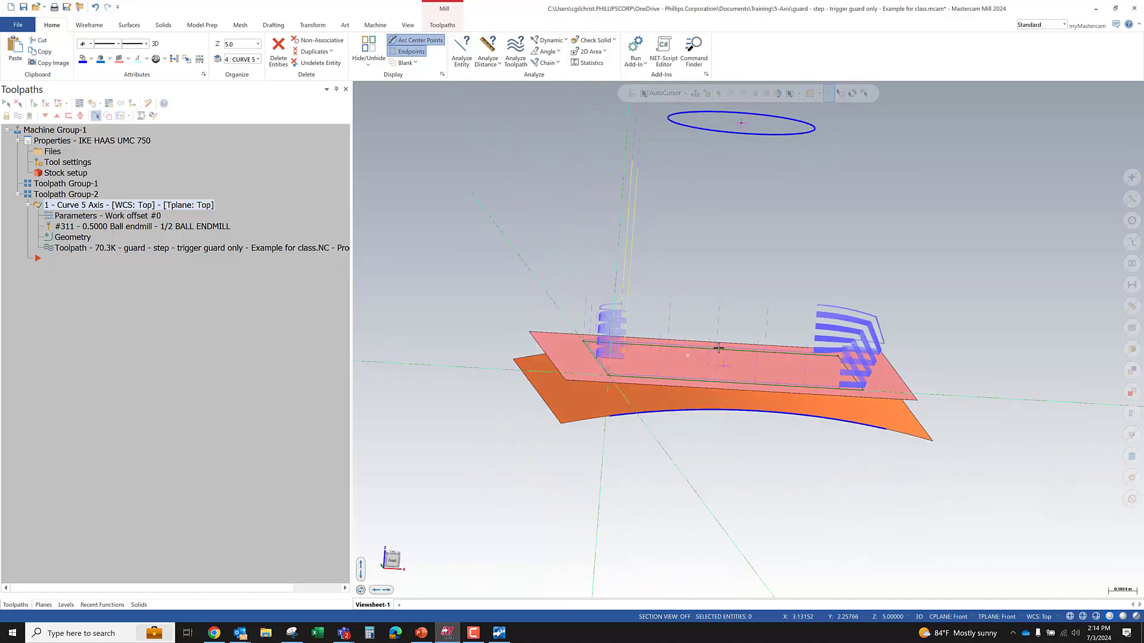
scroll(682, 294, "up", 1)
scroll(669, 340, "up", 1)
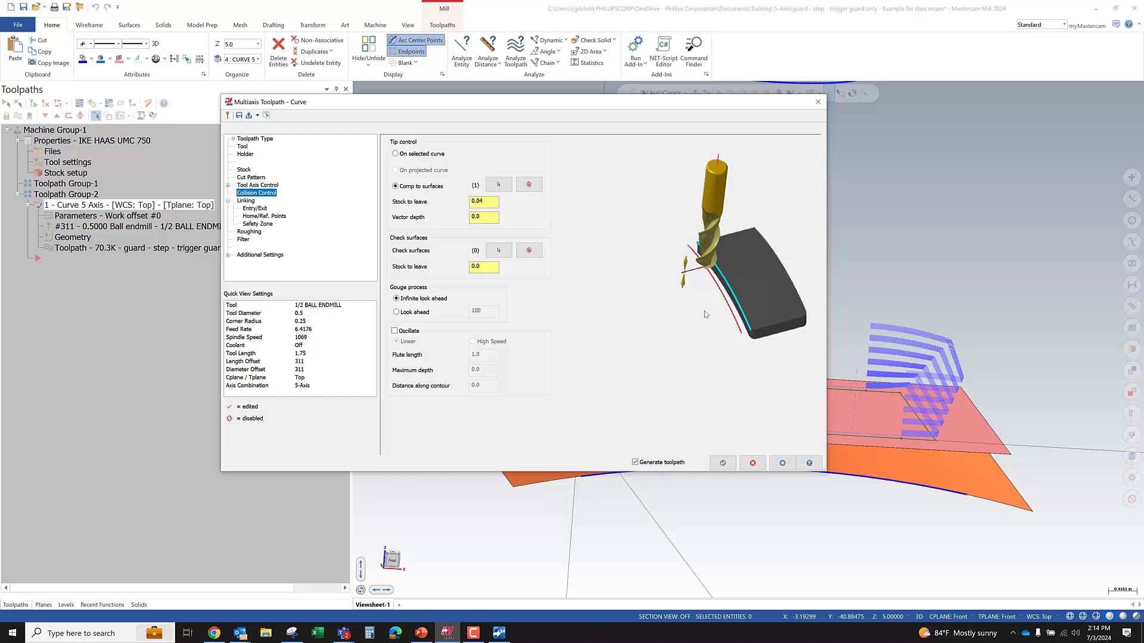
- Enable High Speed oscillation with a 1.0 distance along contour and a maximum depth, and regenerate the toolpath
left_click_drag(668, 111, 574, 73)
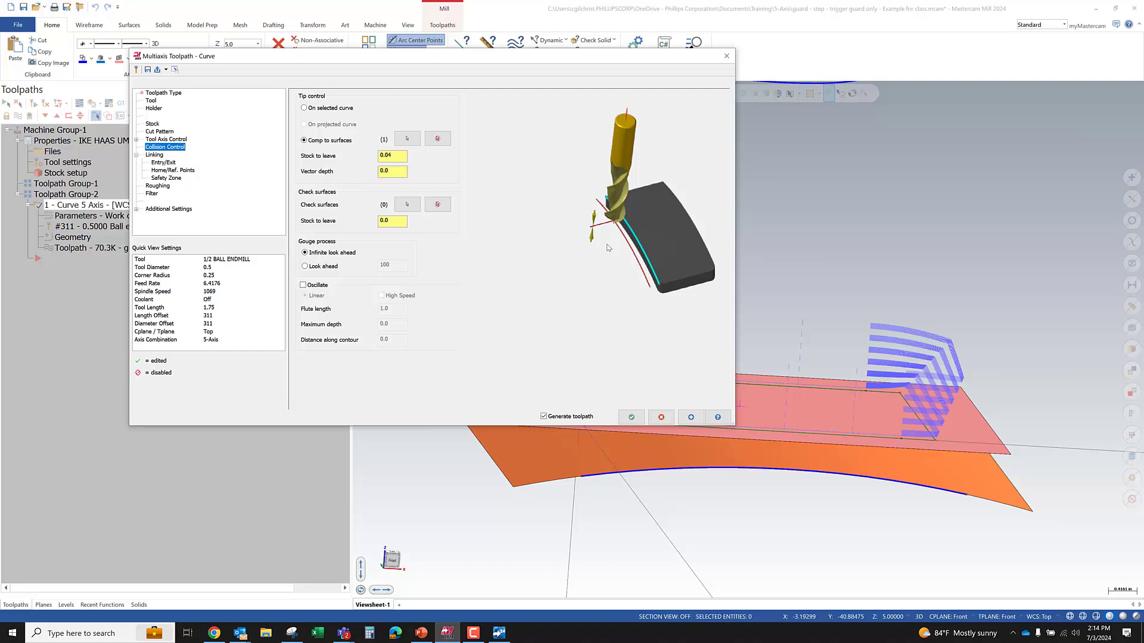
left_click(315, 286)
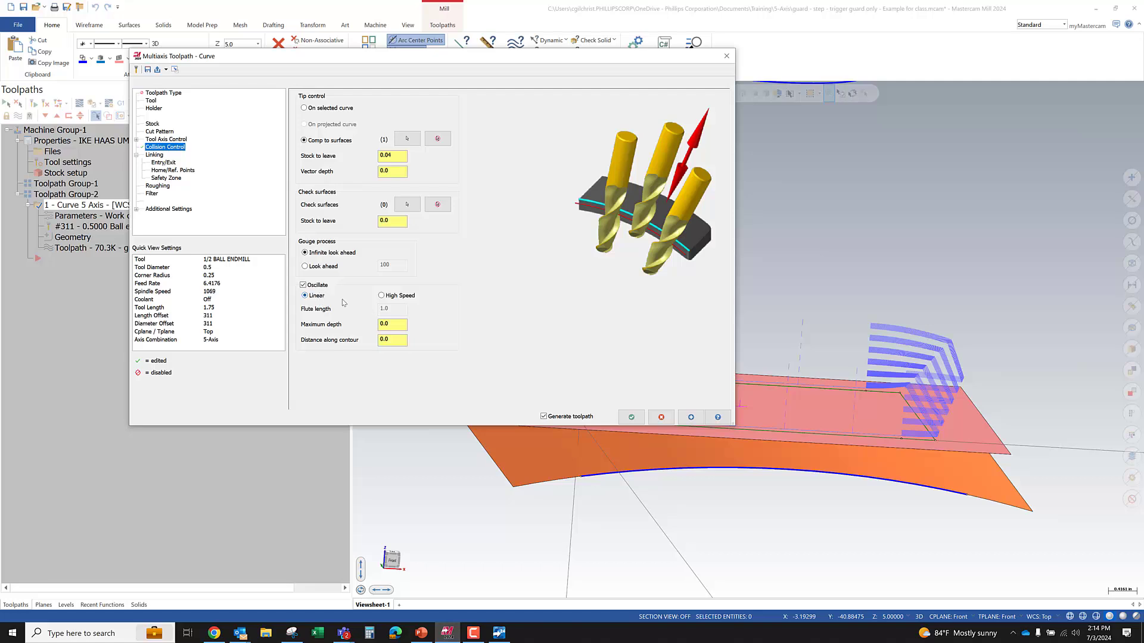
left_click(381, 295)
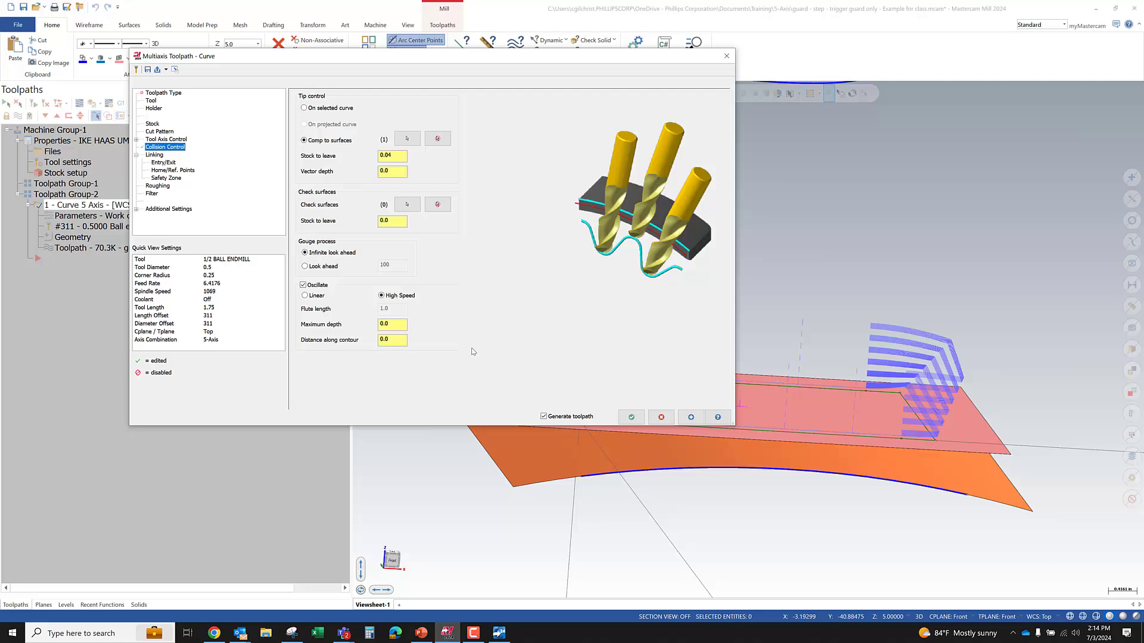
left_click(390, 340)
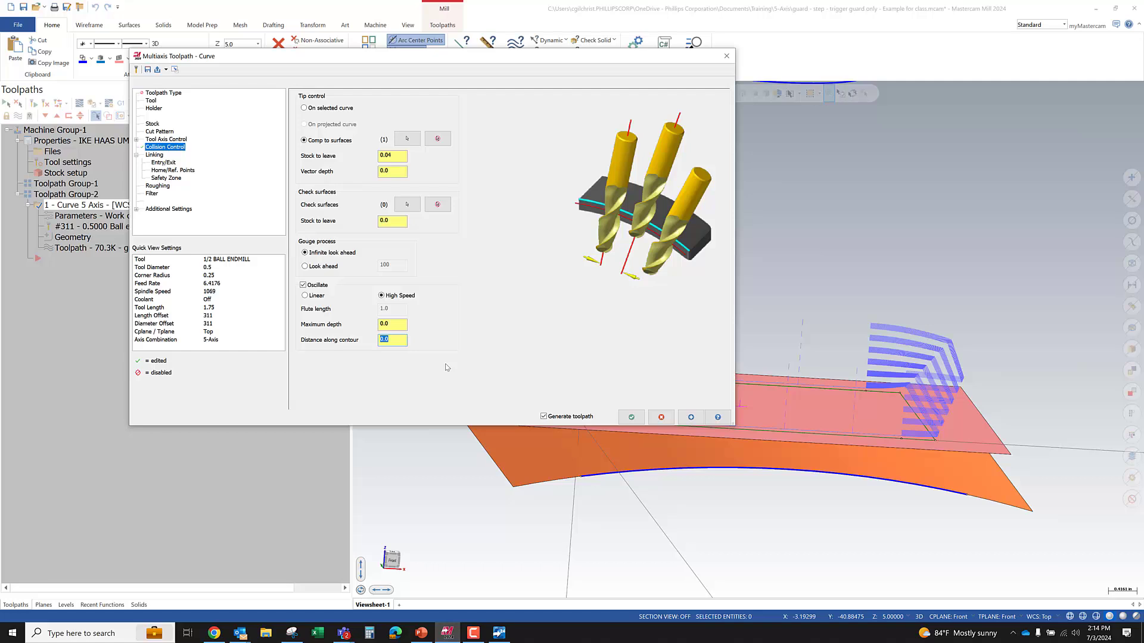
type("1")
key("shift+Tab")
type(".")
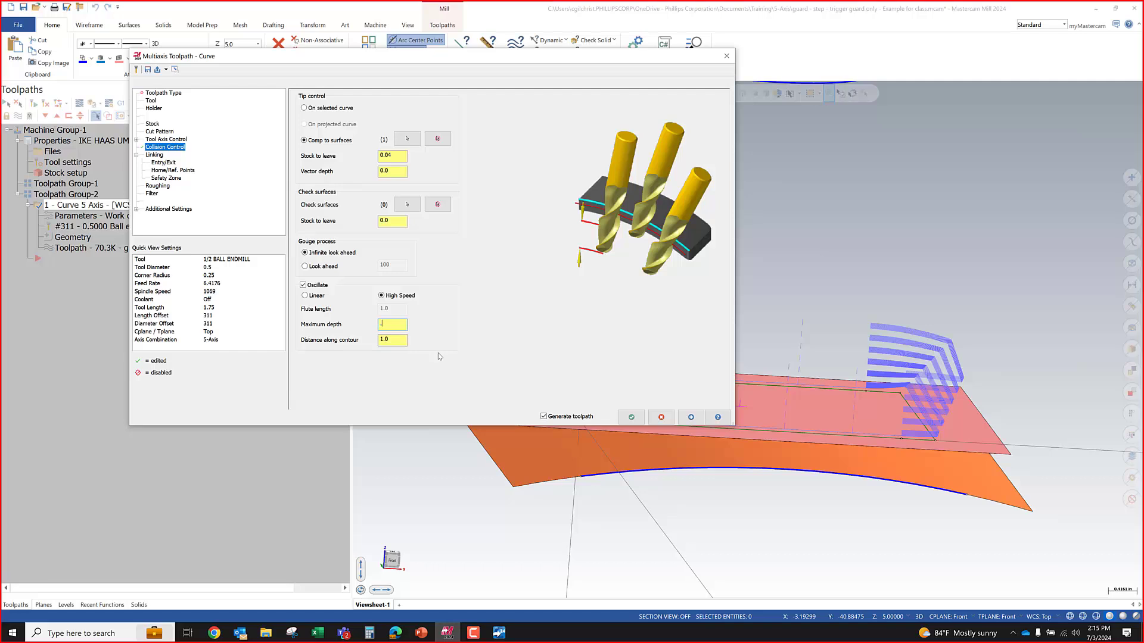
left_click(630, 417)
- Backplot the oscillating Curve 5 Axis toolpath and examine its up-and-down wave around the rectangle
middle_click_drag(546, 396, 654, 338)
left_click(108, 115)
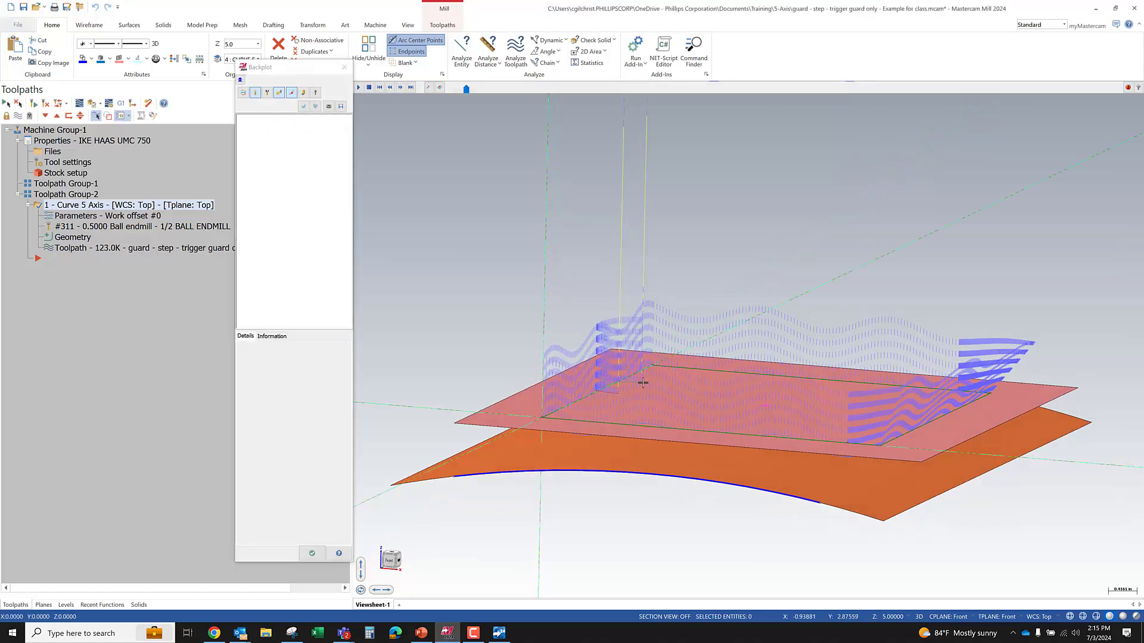
scroll(557, 319, "down", 2)
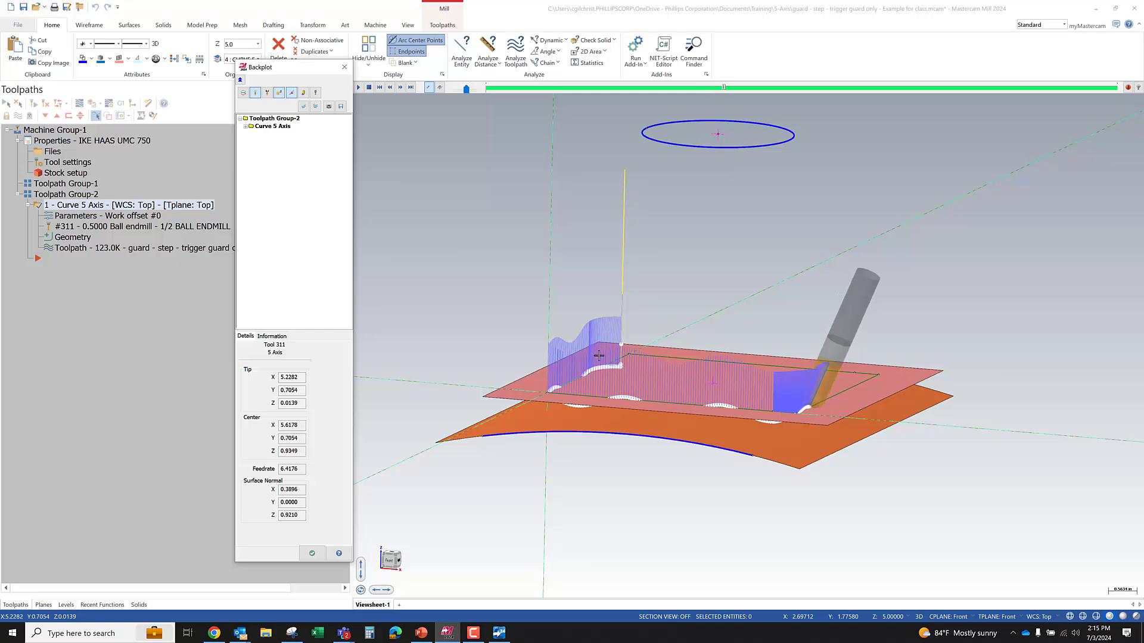
middle_click_drag(882, 378, 769, 370)
scroll(770, 371, "up", 4)
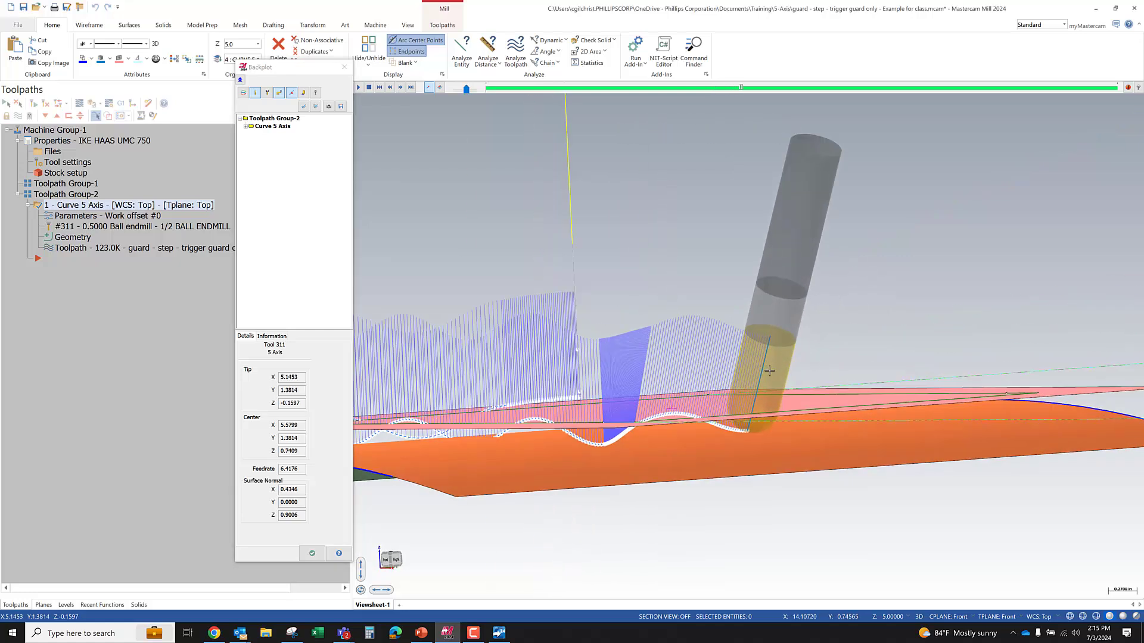
scroll(769, 370, "up", 1)
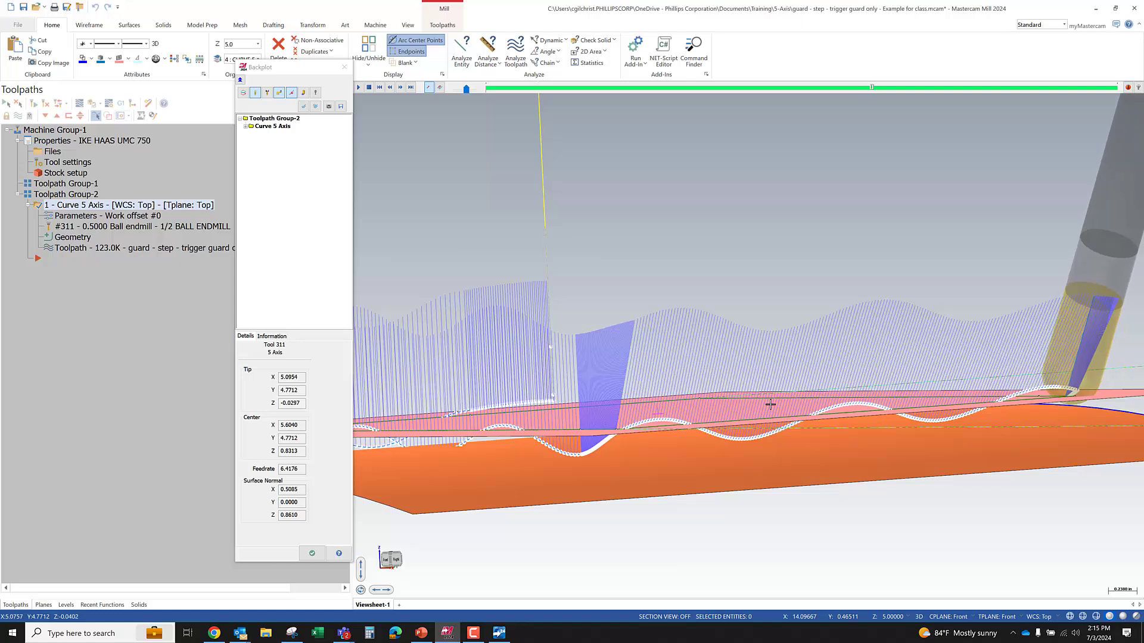
scroll(713, 348, "down", 4)
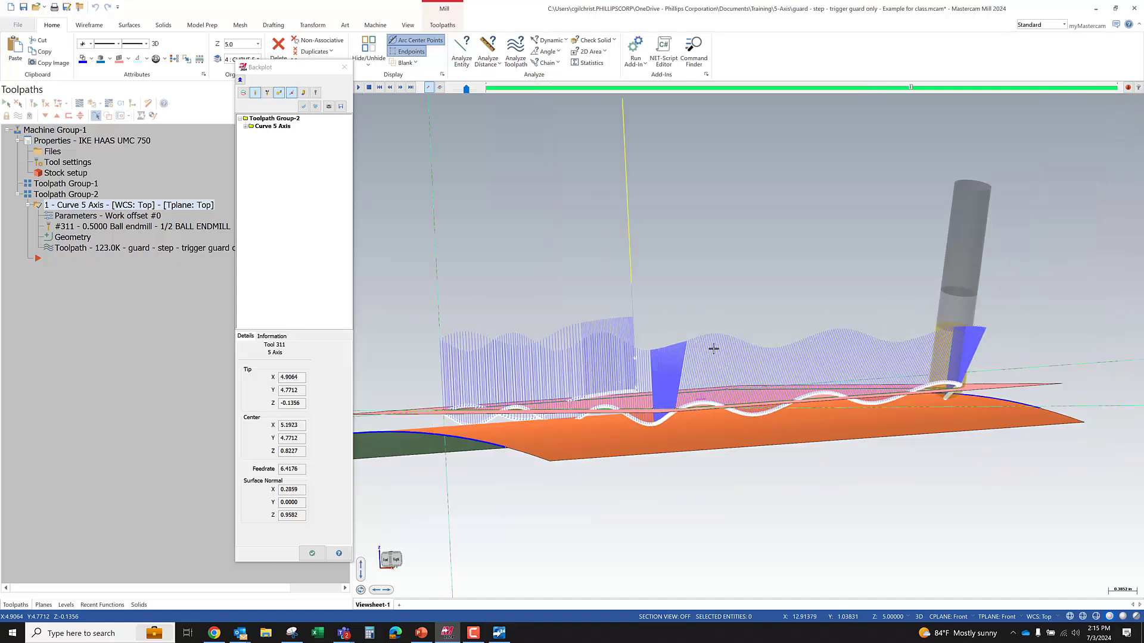
middle_click_drag(713, 348, 764, 375)
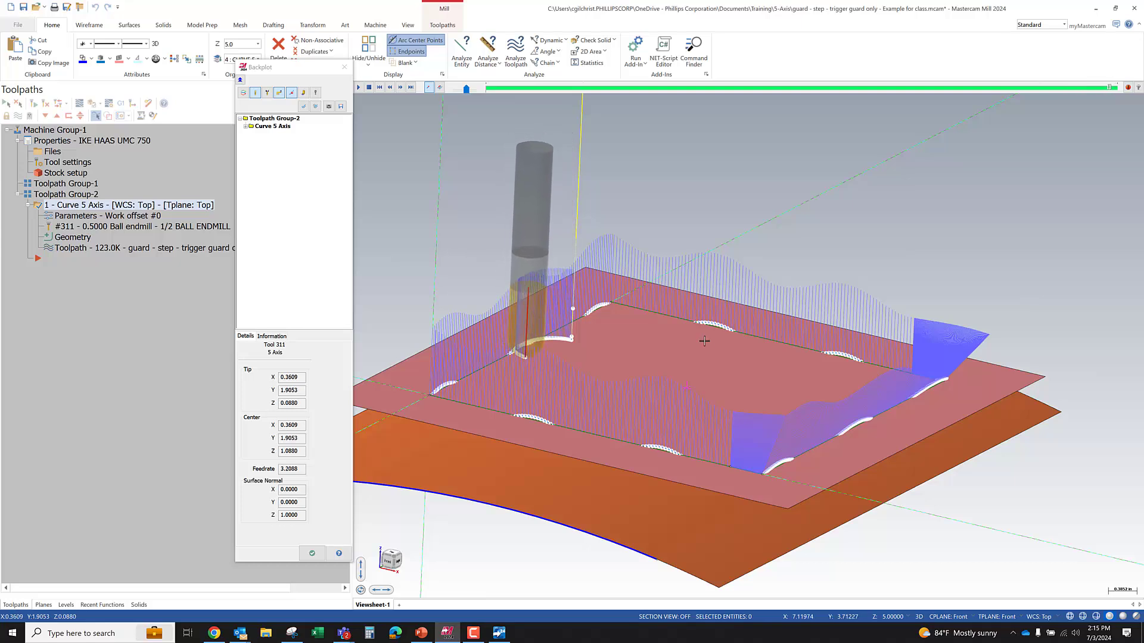
- Close the backplot, disable Oscillate in the Curve 5 Axis operation's Collision Control settings, and regenerate the toolpath
left_click(310, 553)
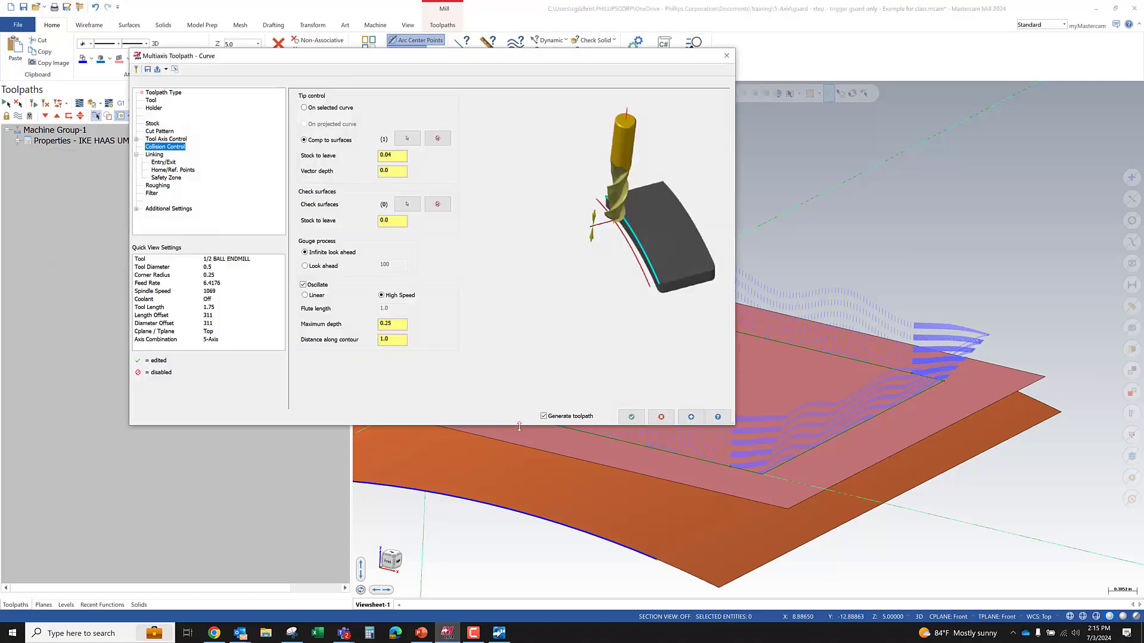
left_click(303, 286)
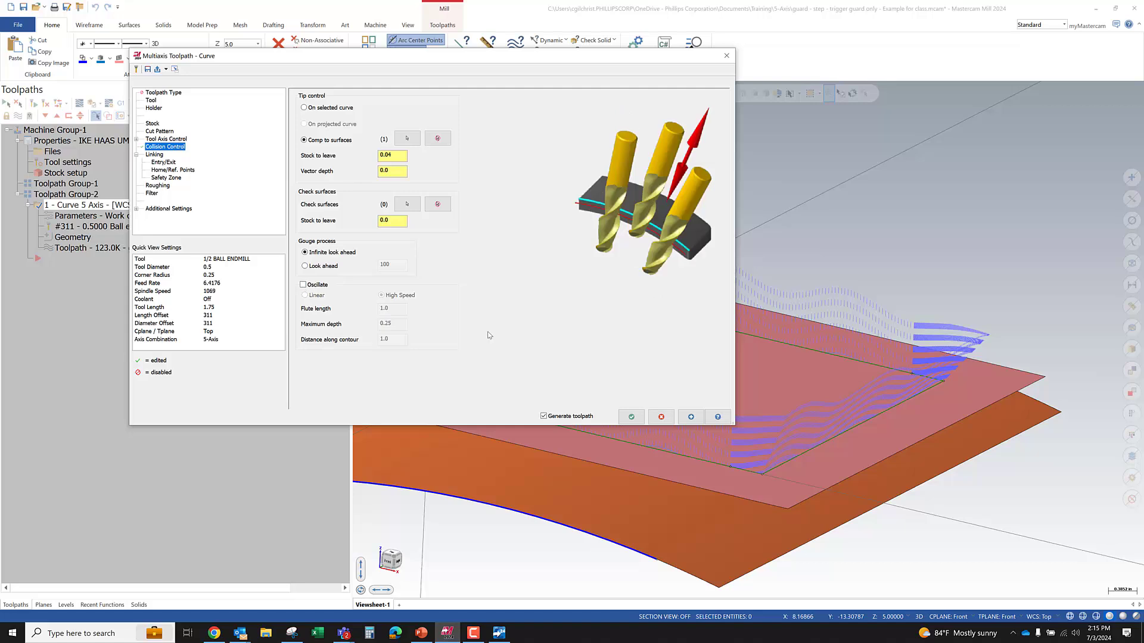
left_click_drag(433, 58, 500, 121)
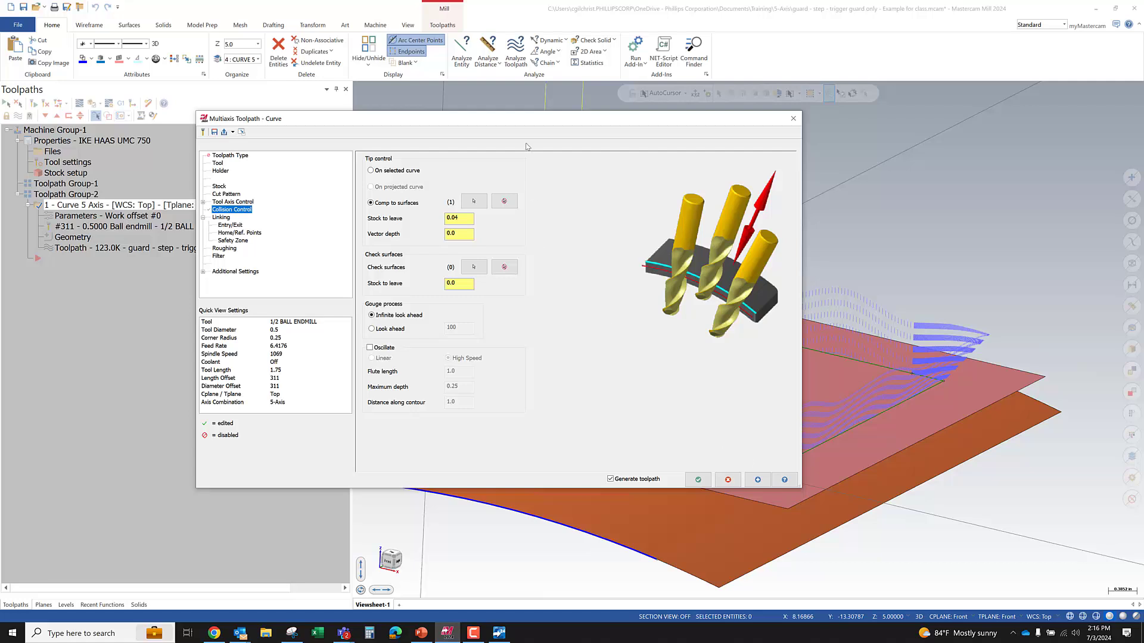
left_click_drag(527, 118, 391, 86)
left_click(562, 447)
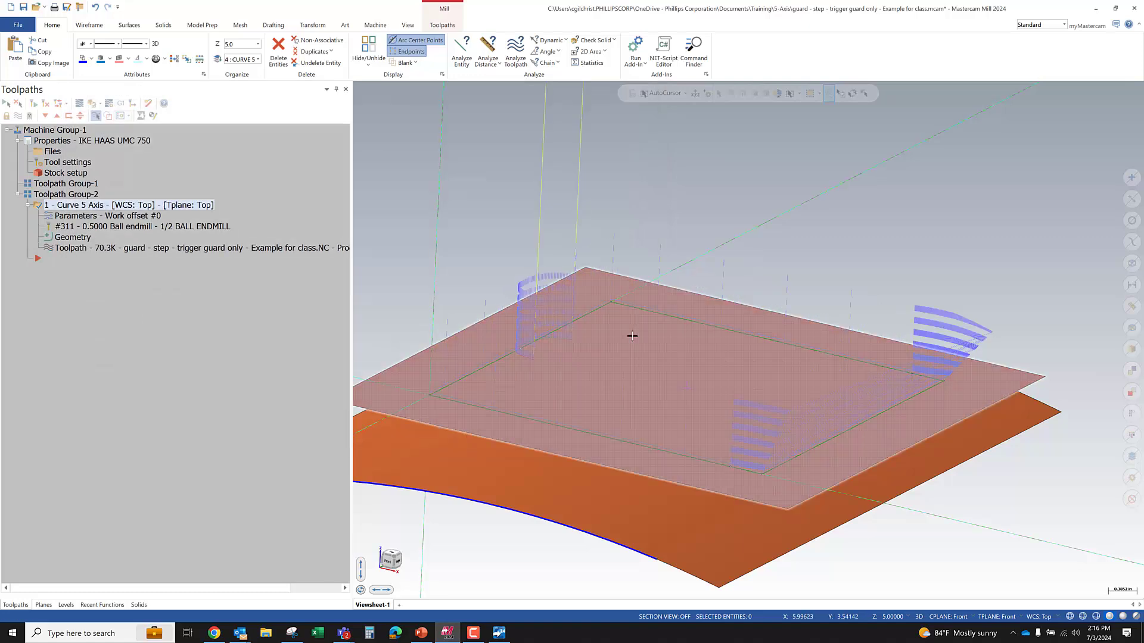
- Examine the non-oscillating toolpath's vectors at the rectangle's corners and along its edges from several angles
scroll(632, 336, "down", 3)
middle_click_drag(588, 322, 631, 342)
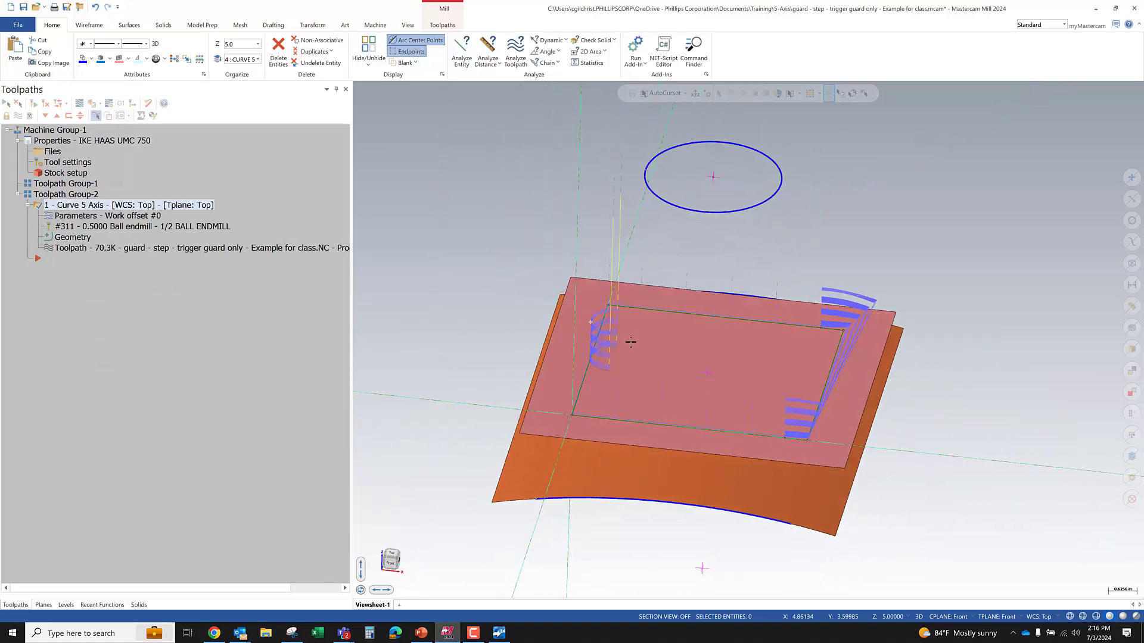
scroll(554, 340, "down", 4)
scroll(832, 378, "up", 1)
mouse_move(833, 379)
middle_mouse_down()
mouse_move(825, 362)
mouse_move(833, 380)
middle_mouse_up()
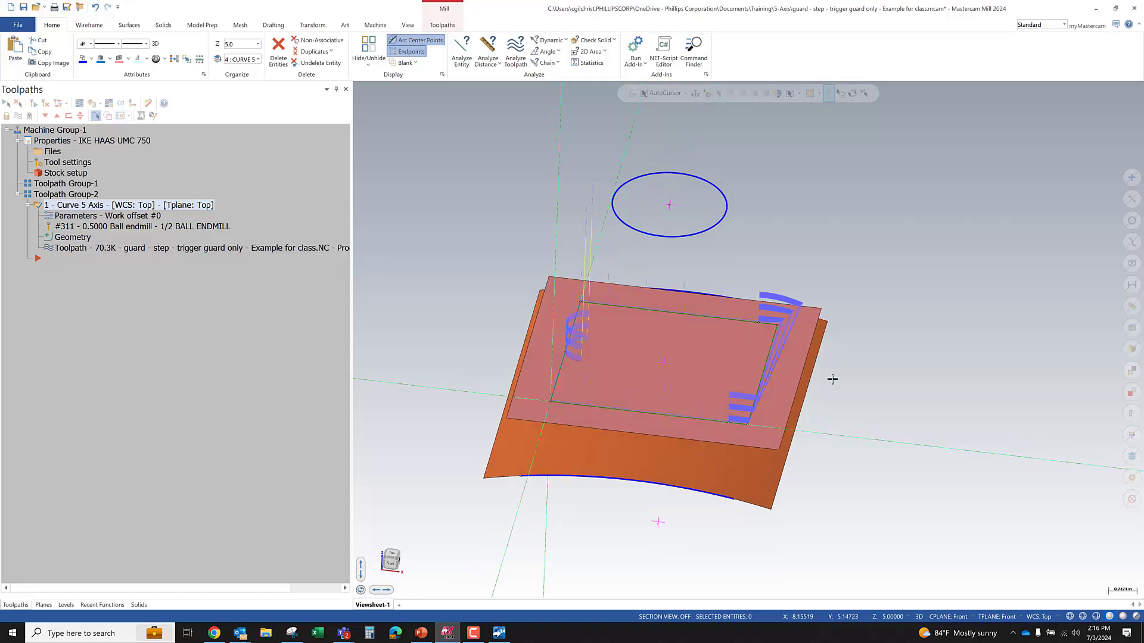
middle_click_drag(588, 424, 594, 417)
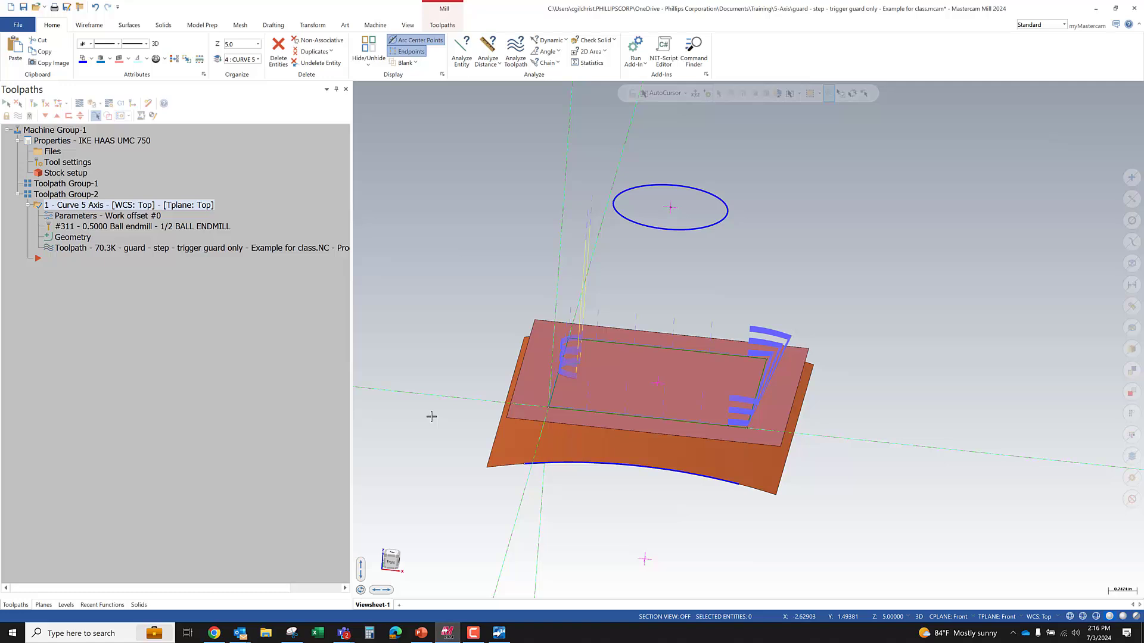
scroll(431, 416, "up", 1)
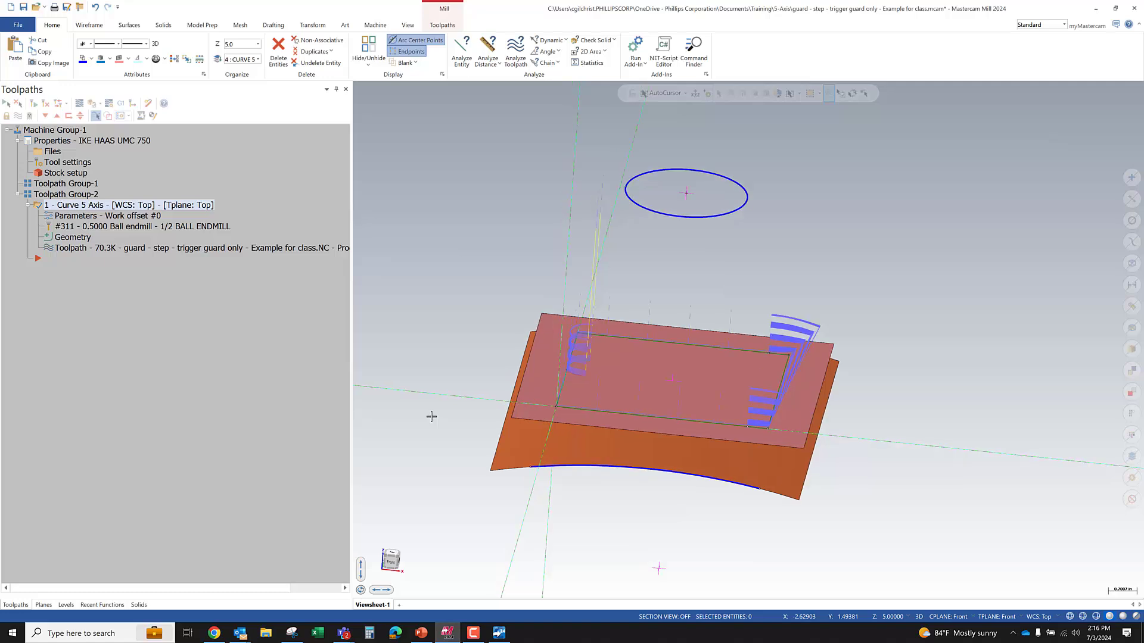
middle_click_drag(829, 327, 715, 321)
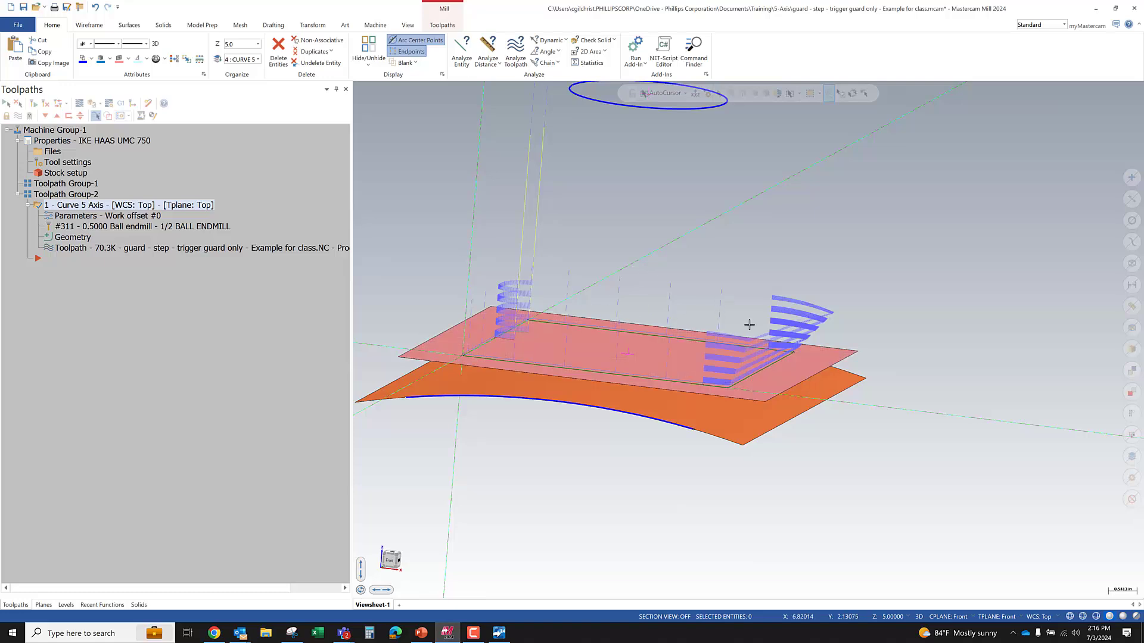
middle_click_drag(828, 327, 854, 360)
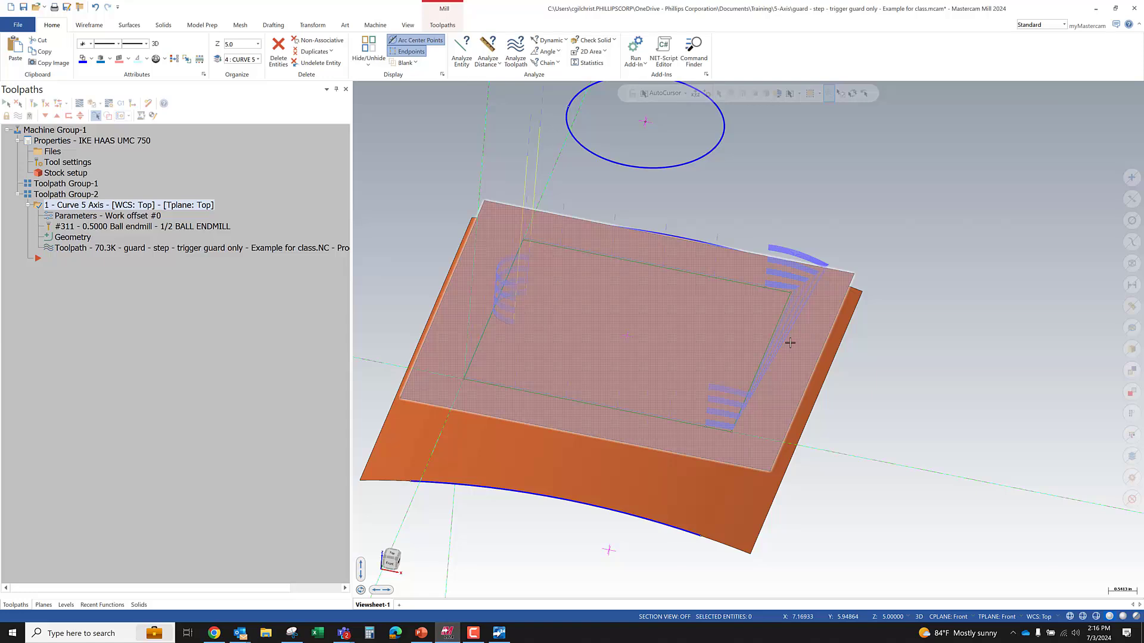
middle_click_drag(795, 361, 765, 344)
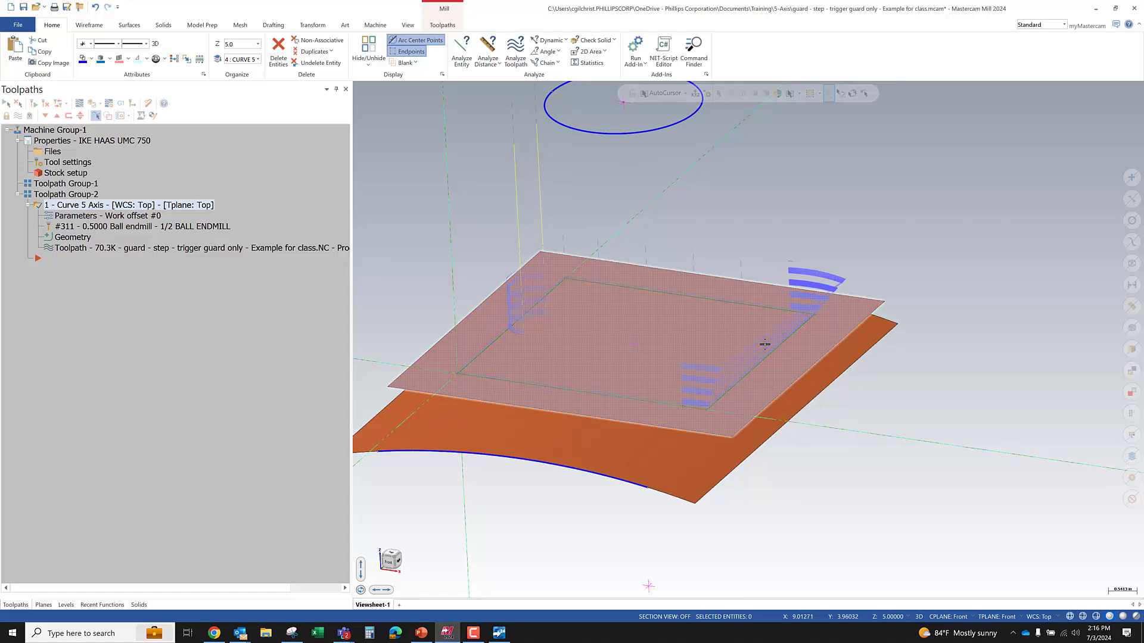
middle_click_drag(764, 344, 749, 381)
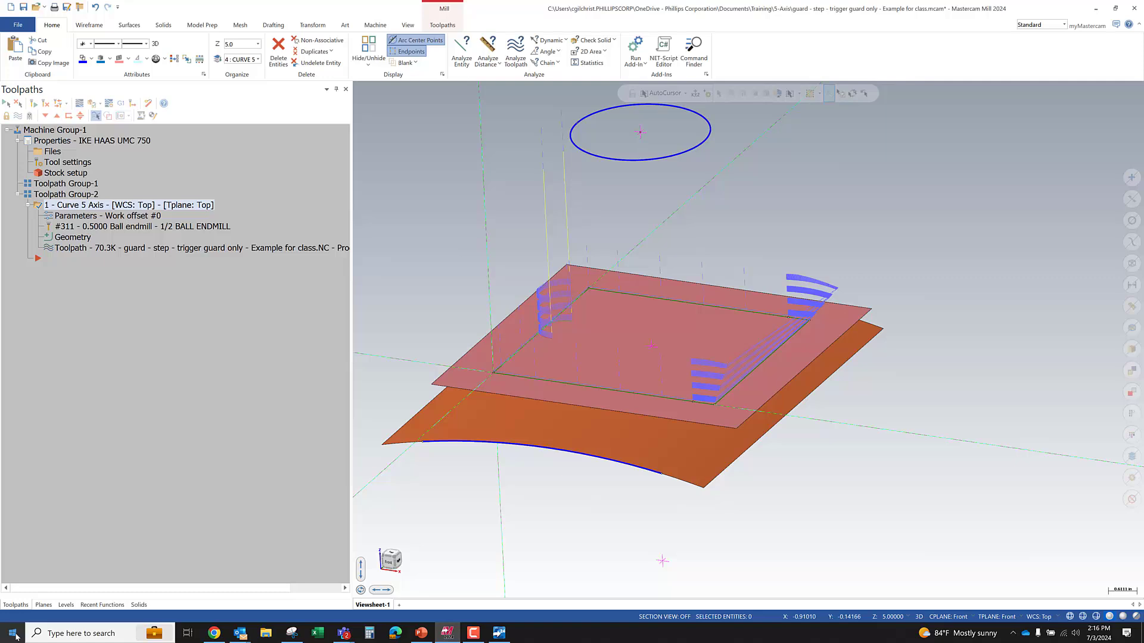
- Set the construction plane to Top in 2D mode with a Z depth of 0.875
left_click(44, 604)
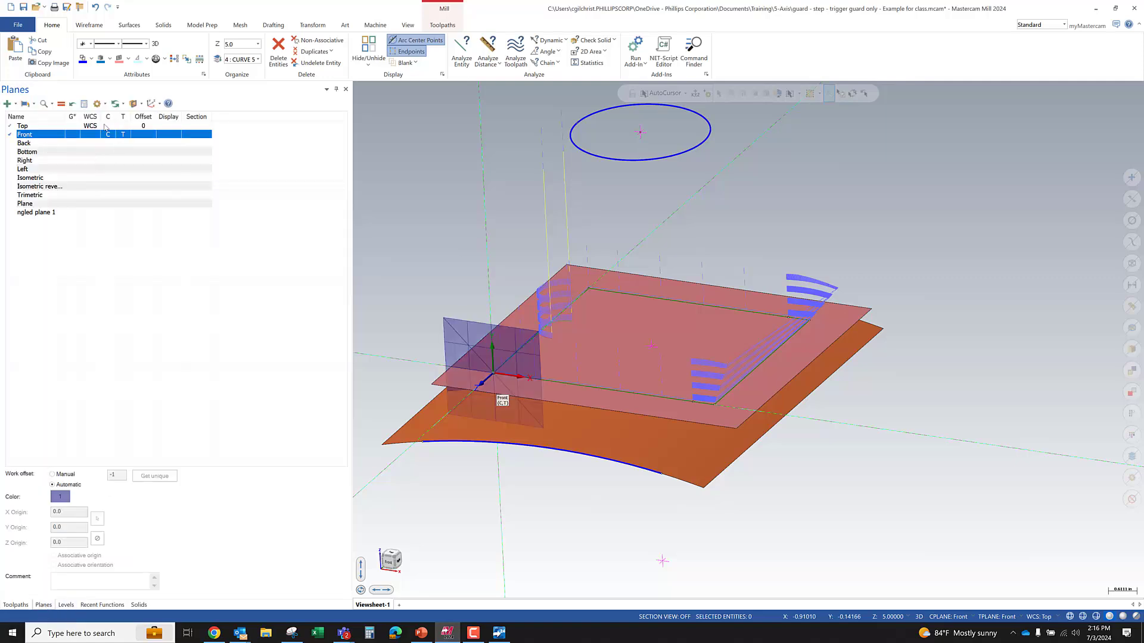
left_click(108, 126)
right_click(479, 229)
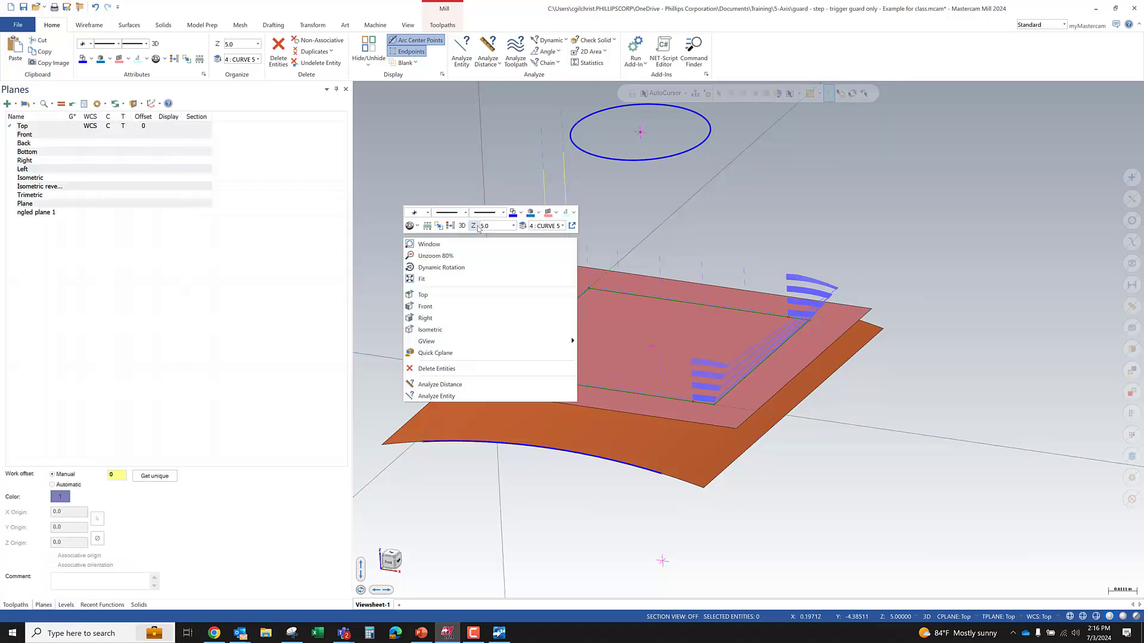
left_click(486, 226)
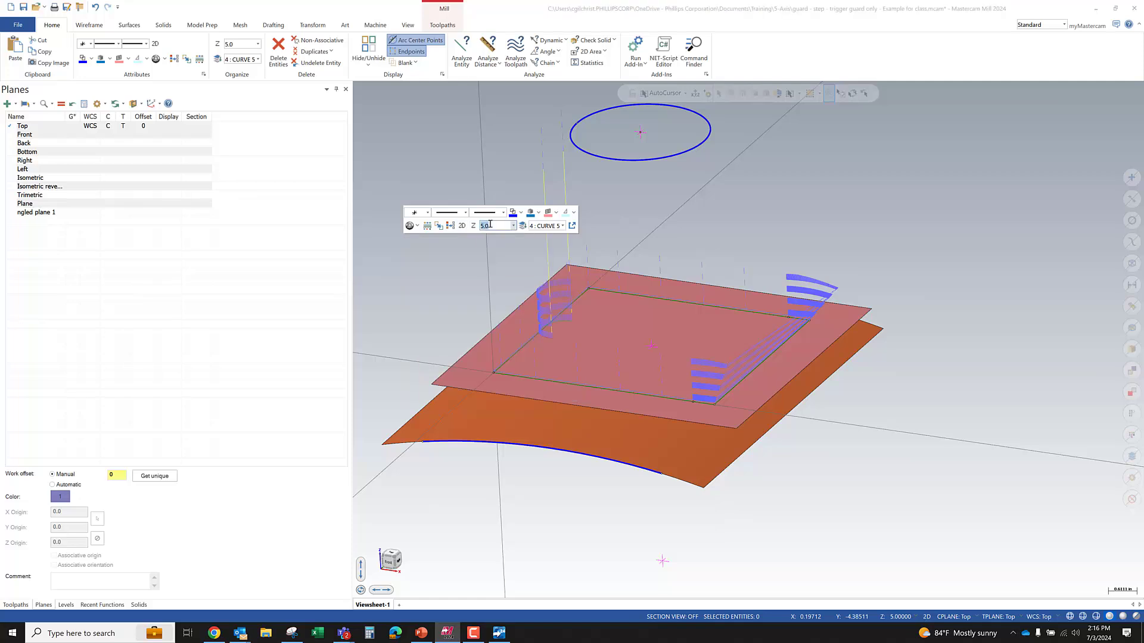
key("BackSpace")
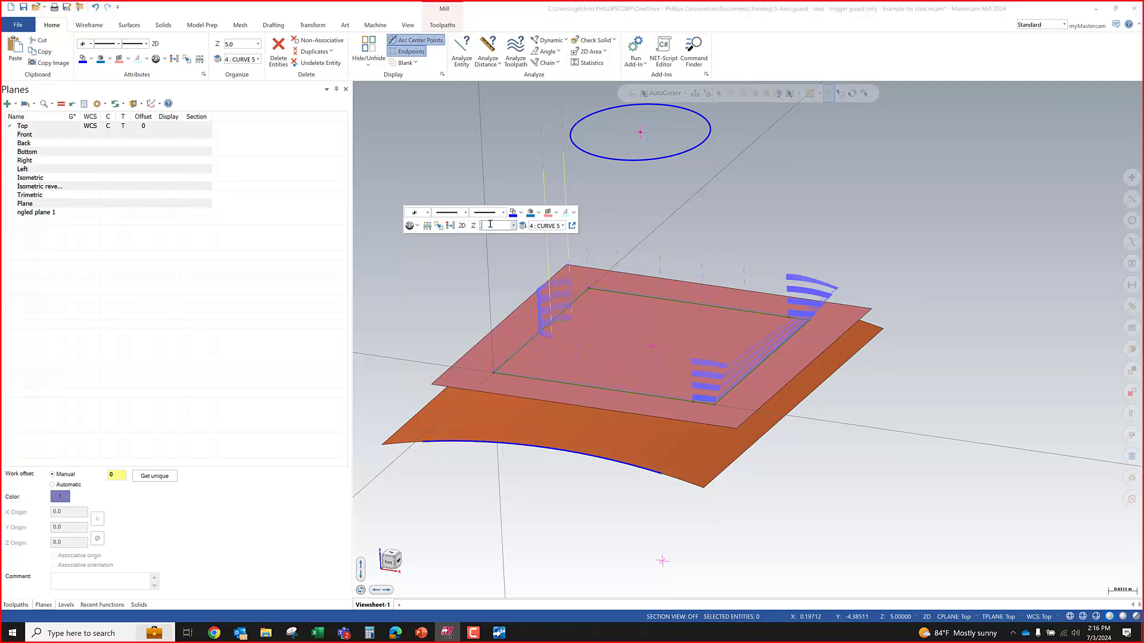
type(".875")
key("Return")
- In Top view, create a rectangle with a surface, about 1.51 by 0.39, straddling the green toolpath rectangle's lower edge
right_click(513, 235)
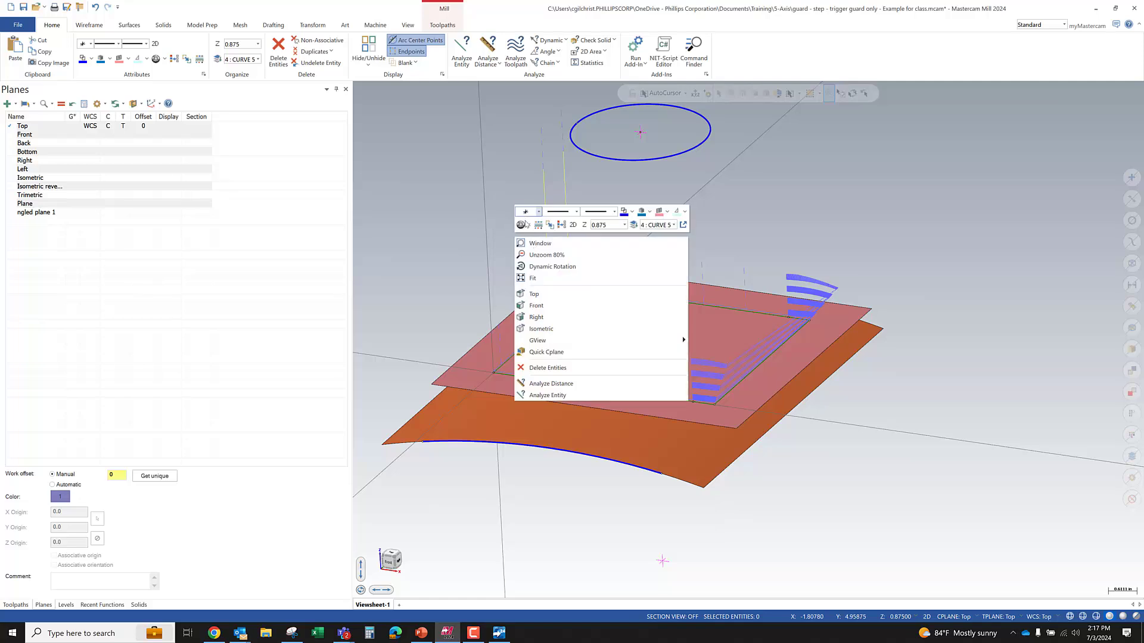
right_click(896, 221)
left_click(921, 280)
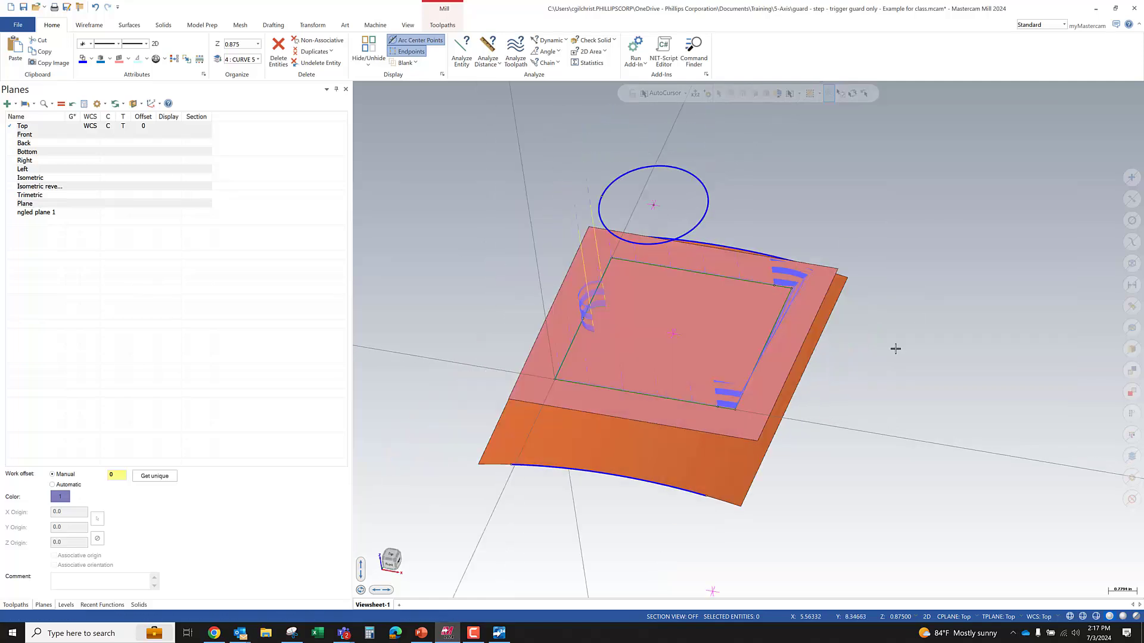
scroll(733, 391, "up", 5)
scroll(730, 391, "up", 2)
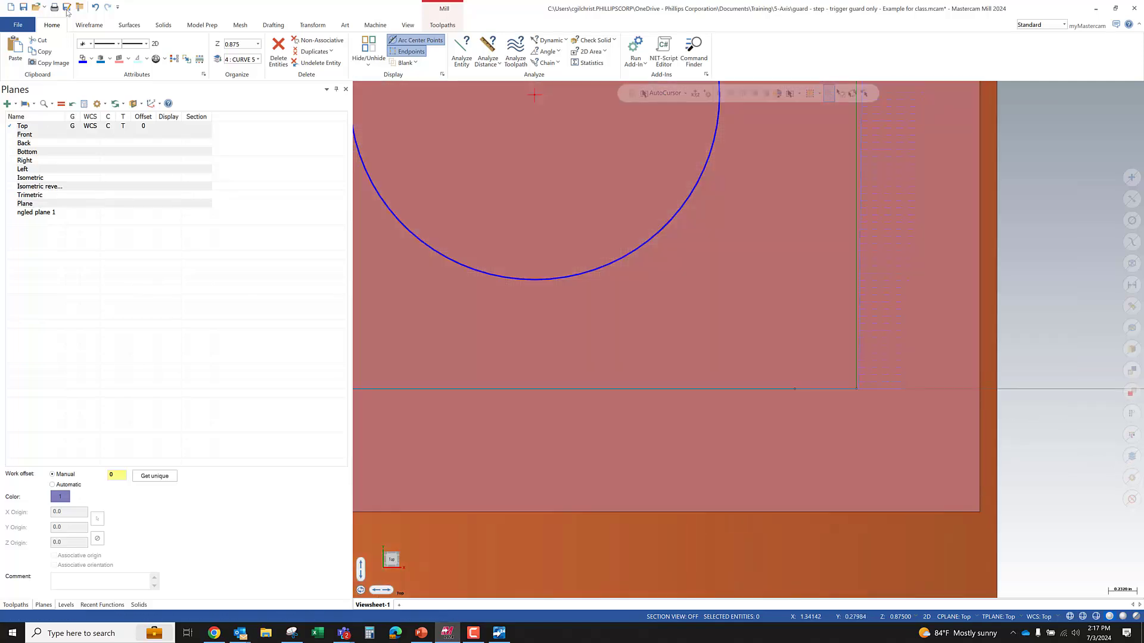
left_click(96, 27)
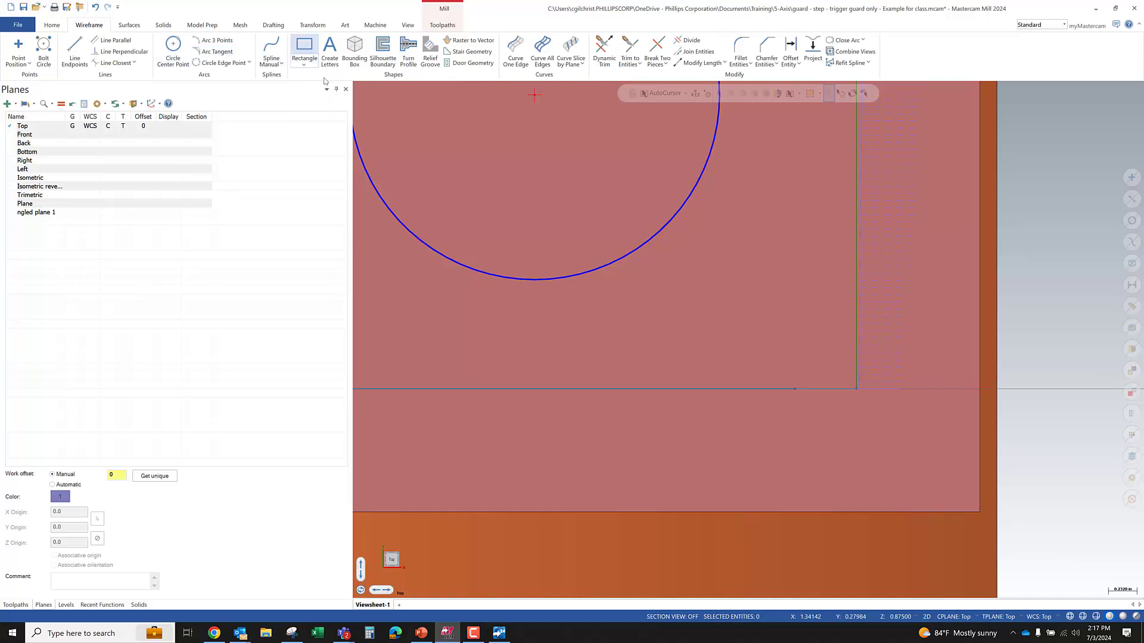
left_click(304, 47)
left_click(28, 247)
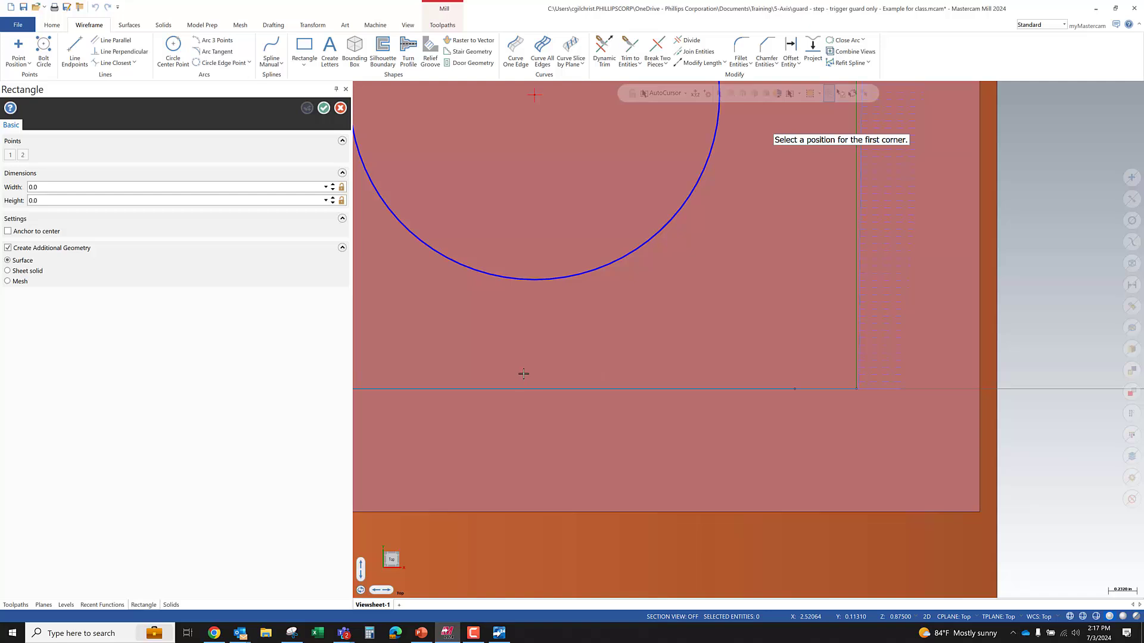
left_click(450, 365)
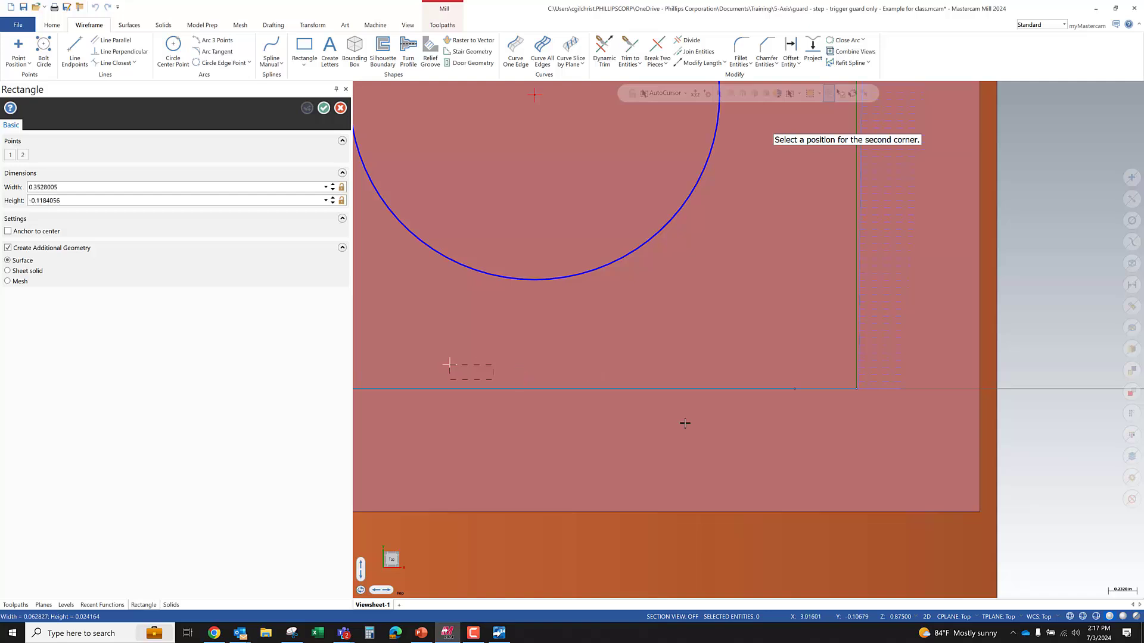
left_click(636, 420)
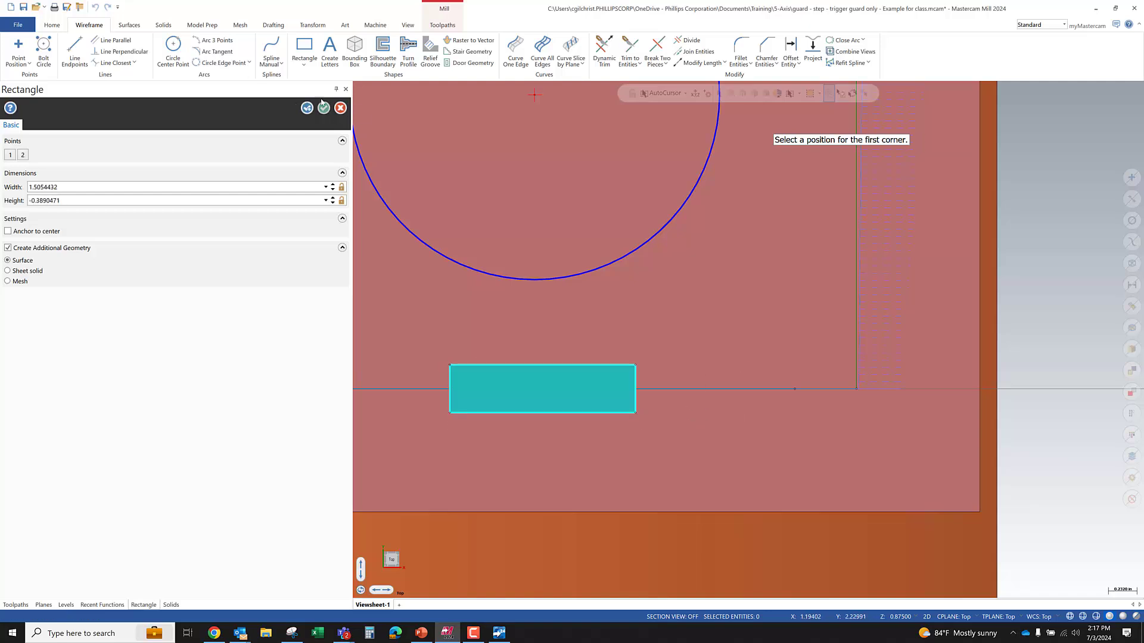
key("Escape")
- Change the small rectangle's surface colour to dark orange
middle_click_drag(601, 457, 583, 383)
scroll(574, 341, "up", 5)
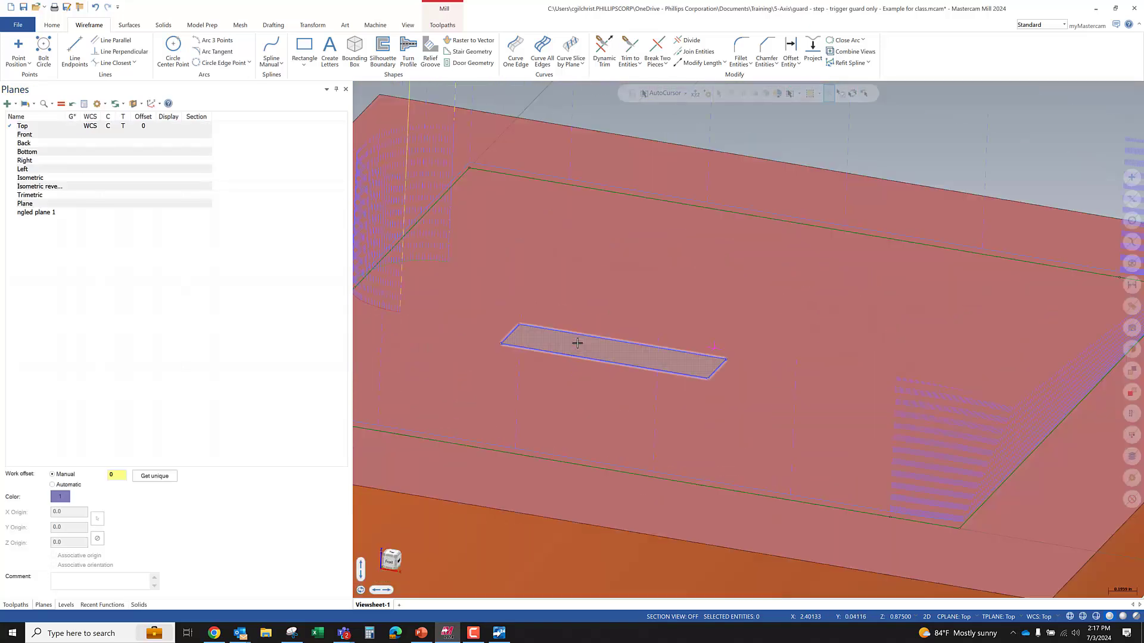
left_click(574, 341)
right_click(631, 276)
left_click(780, 251)
left_click(798, 320)
scroll(554, 476, "down", 4)
scroll(540, 490, "down", 3)
middle_click_drag(540, 490, 546, 307)
scroll(546, 306, "down", 1)
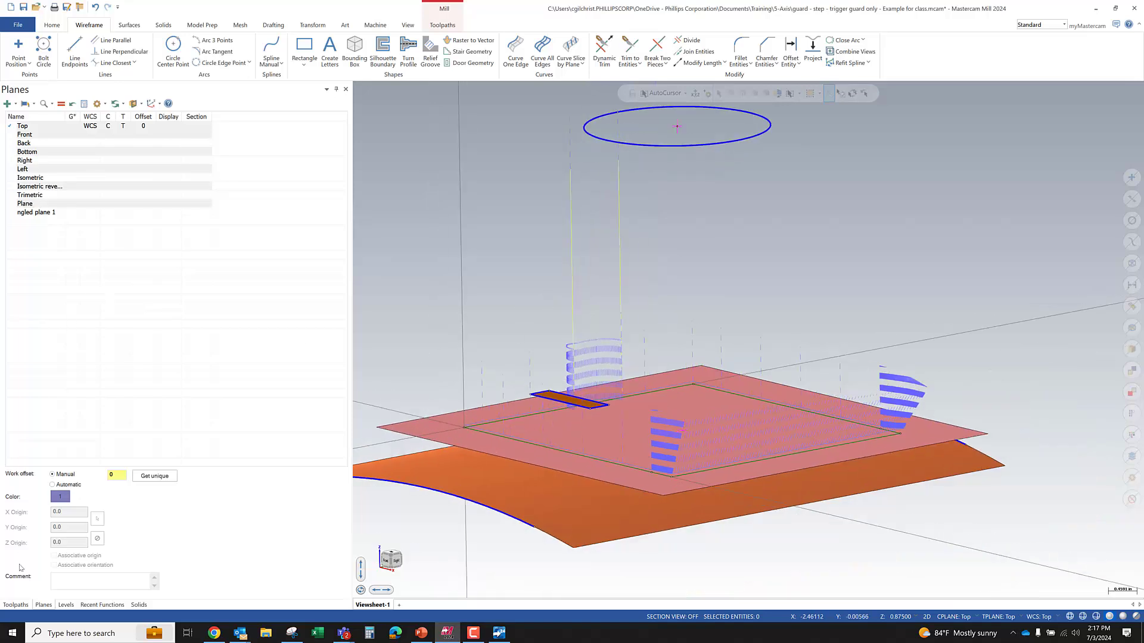
- Add the small rectangle's surface as a check surface in the Curve 5 Axis Collision Control settings and regenerate the toolpath
left_click(16, 605)
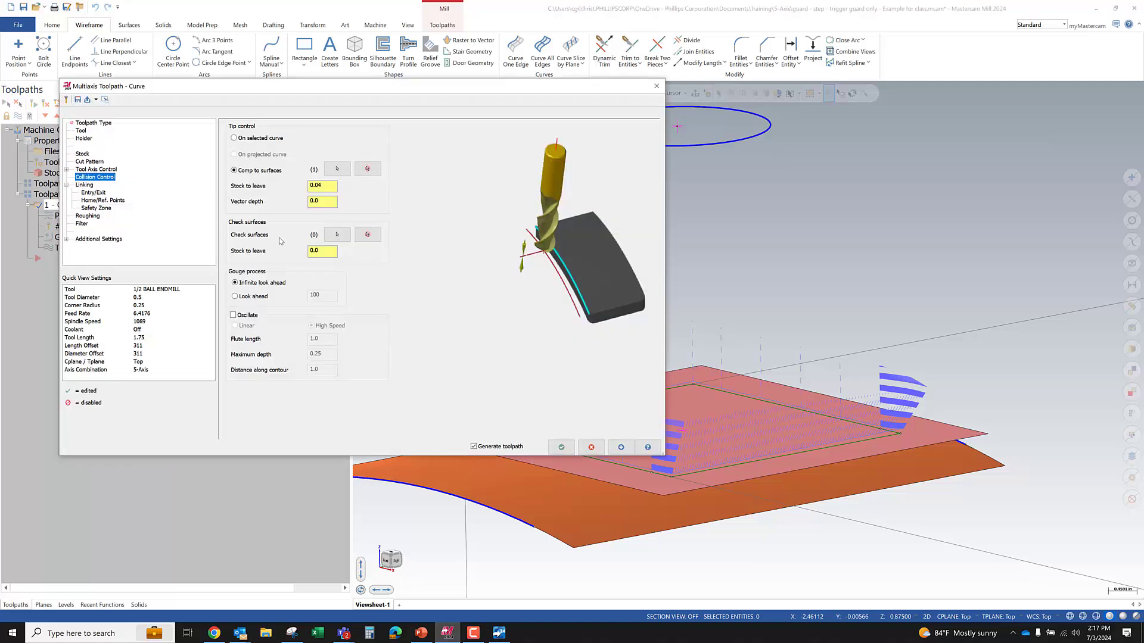
left_click(336, 234)
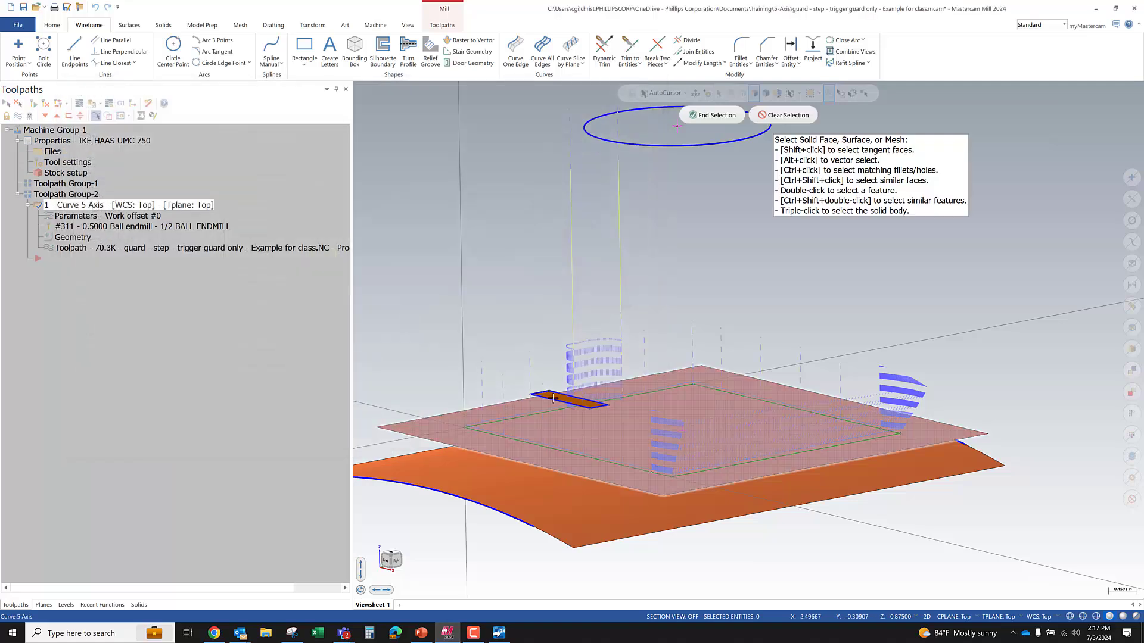
left_click(560, 395)
left_click(712, 115)
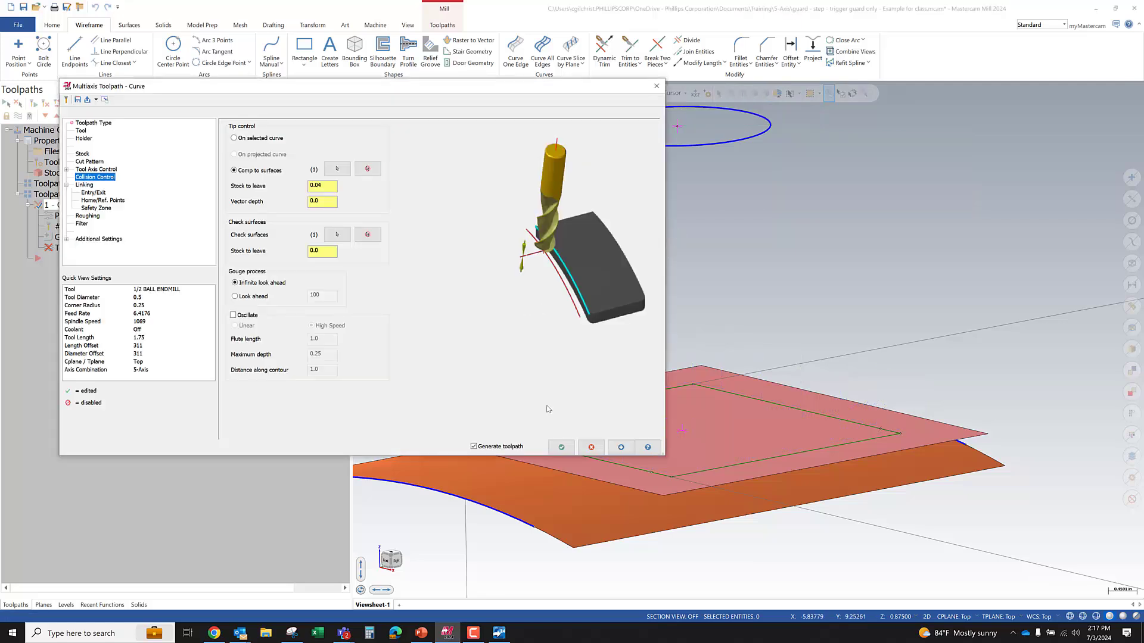
left_click(561, 447)
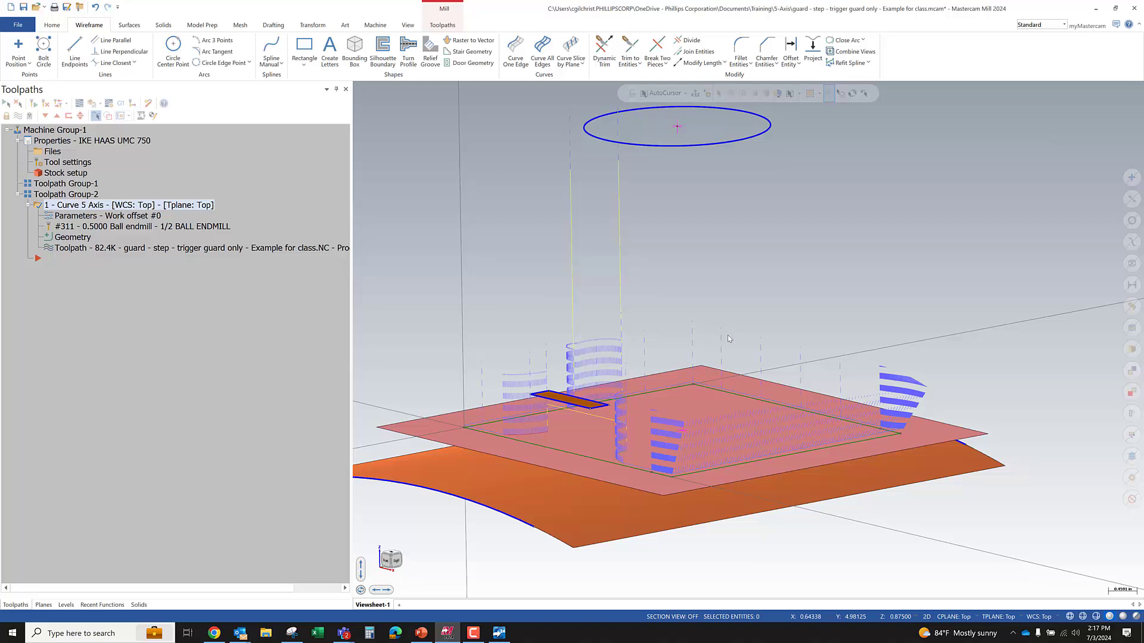
- Turn off Always use for both the entry and exit curves in the Curve 5 Axis Entry/Exit settings and regenerate the toolpath
middle_click_drag(507, 394, 589, 401)
scroll(593, 404, "down", 6)
scroll(593, 405, "up", 11)
scroll(590, 387, "up", 3)
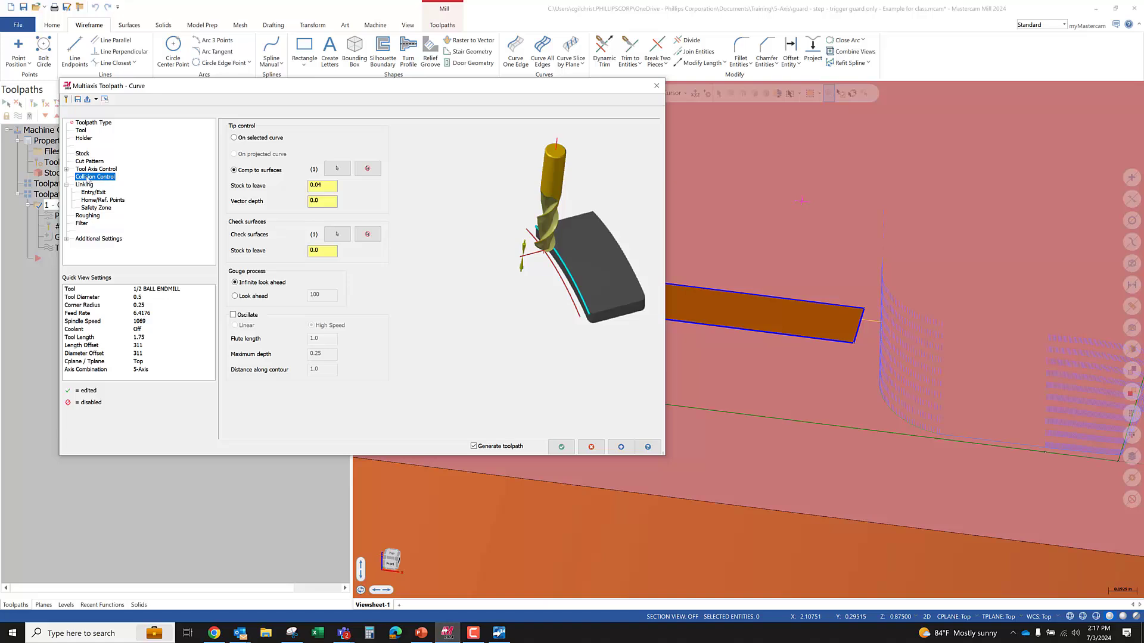
left_click(89, 192)
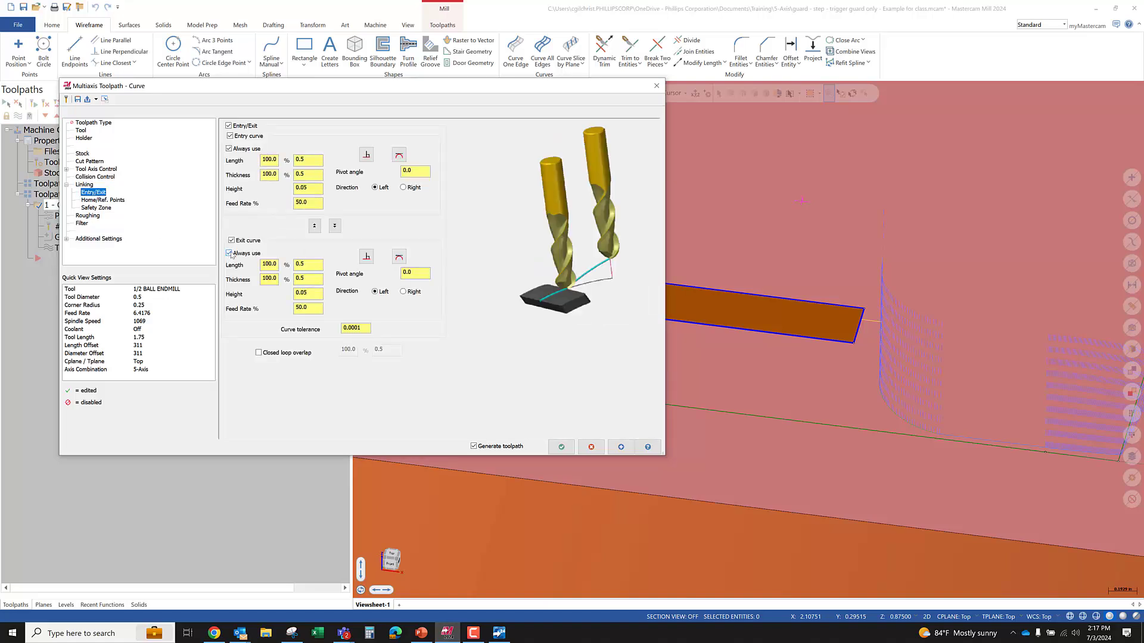
scroll(840, 344, "down", 6)
middle_click_drag(840, 346, 800, 335)
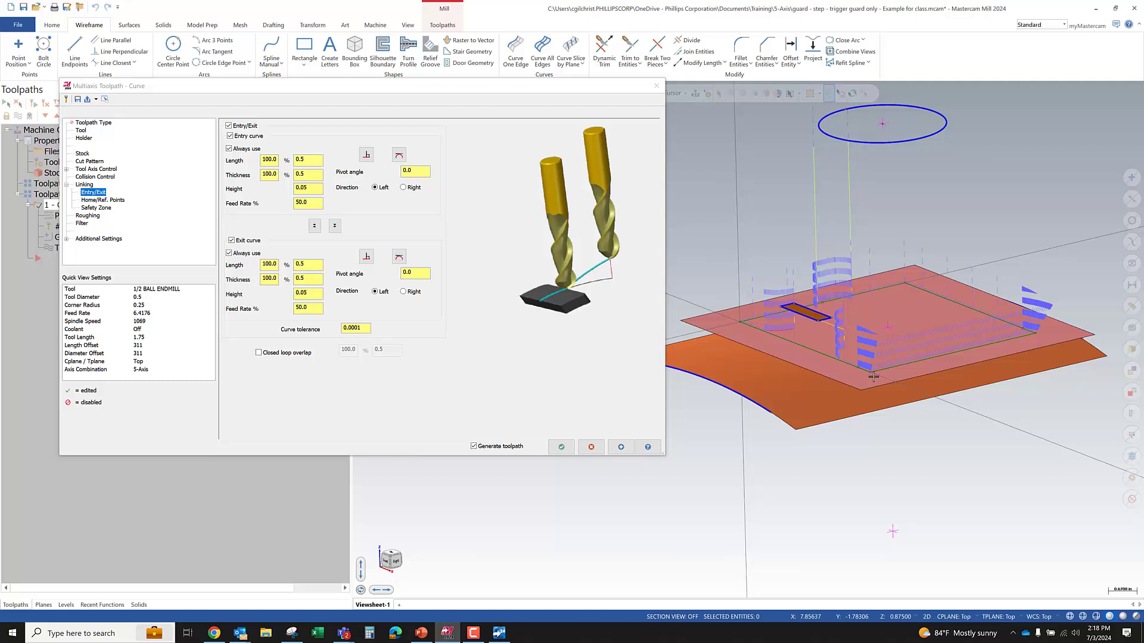
left_click(230, 253)
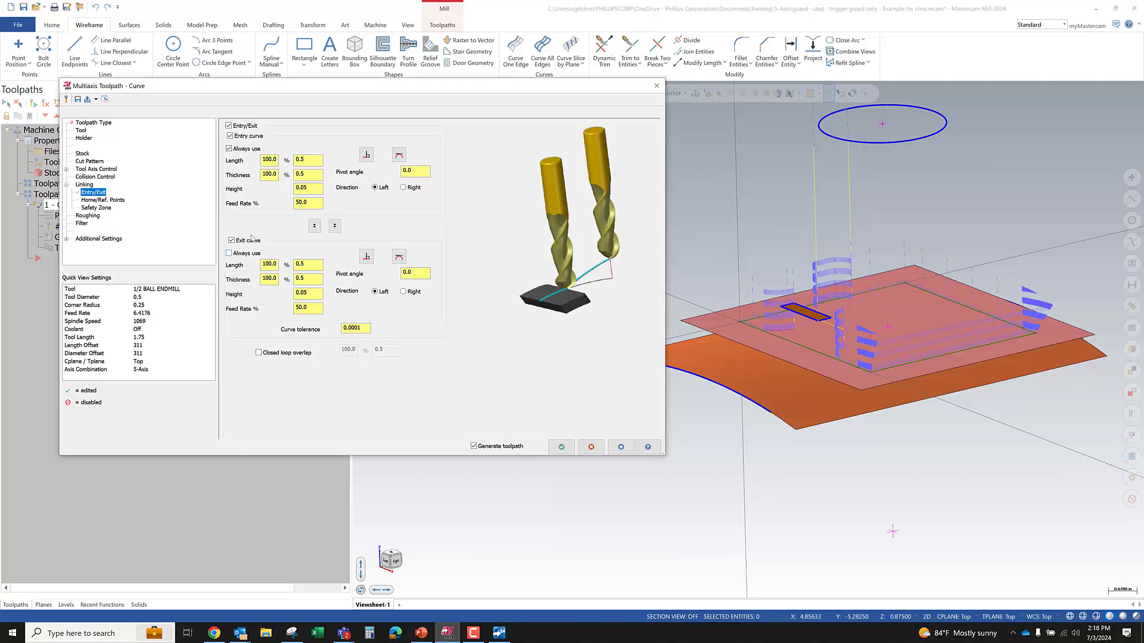
left_click(229, 149)
left_click(621, 447)
middle_click_drag(766, 275, 770, 310)
scroll(769, 310, "down", 4)
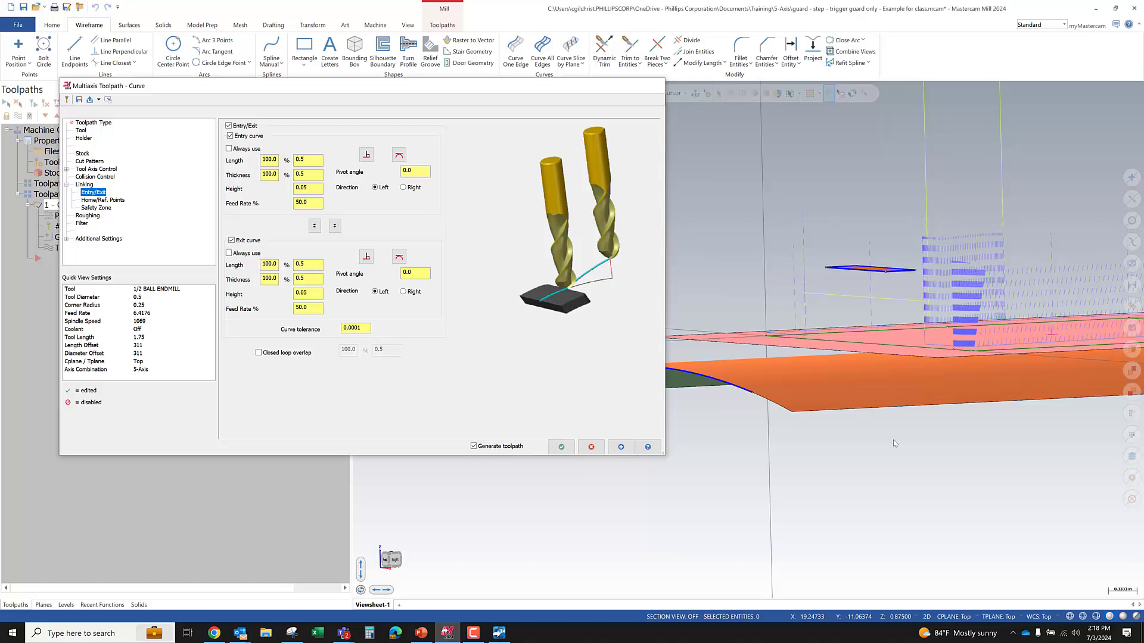
left_click(591, 447)
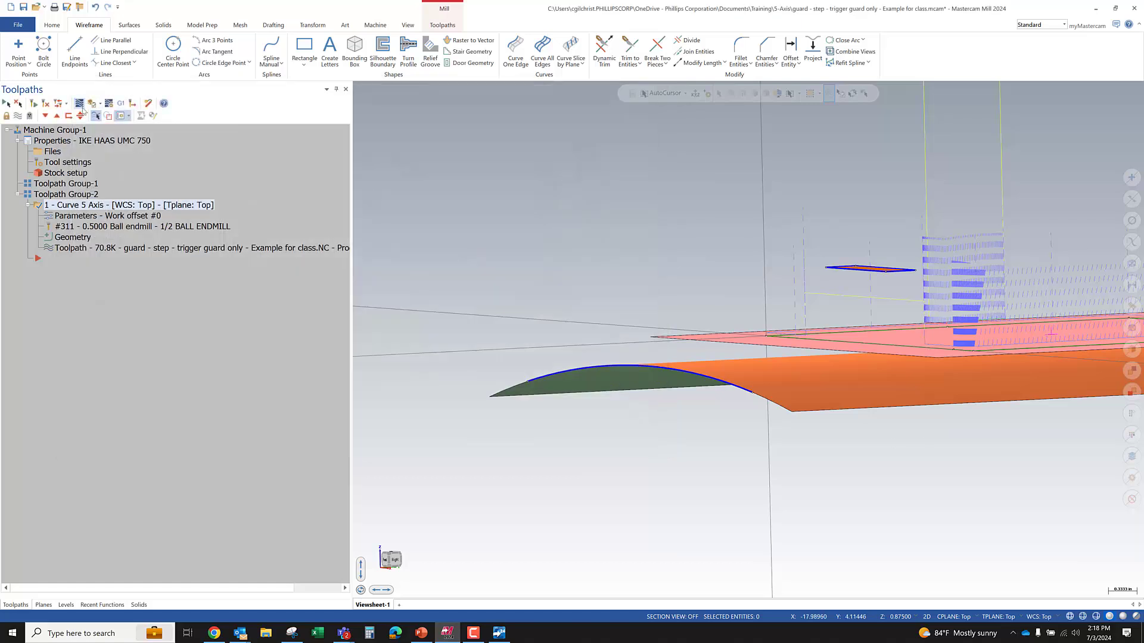
- Backplot the Curve 5 Axis toolpath and step back to examine where the tool leaves the cut before the check surface
left_click(80, 105)
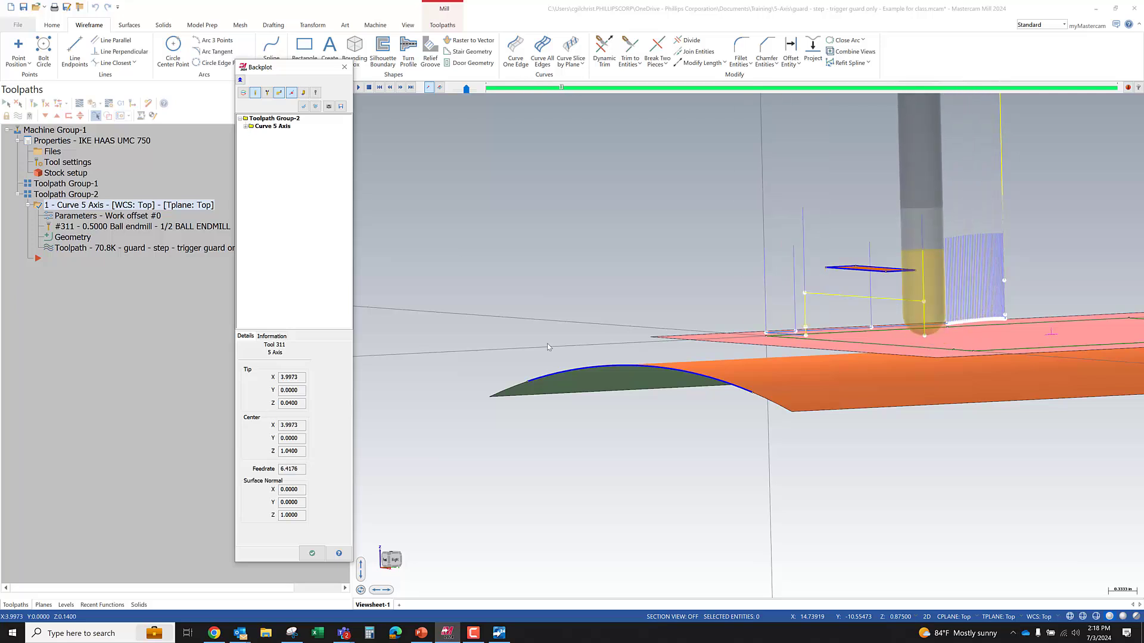
middle_click_drag(547, 344, 815, 348)
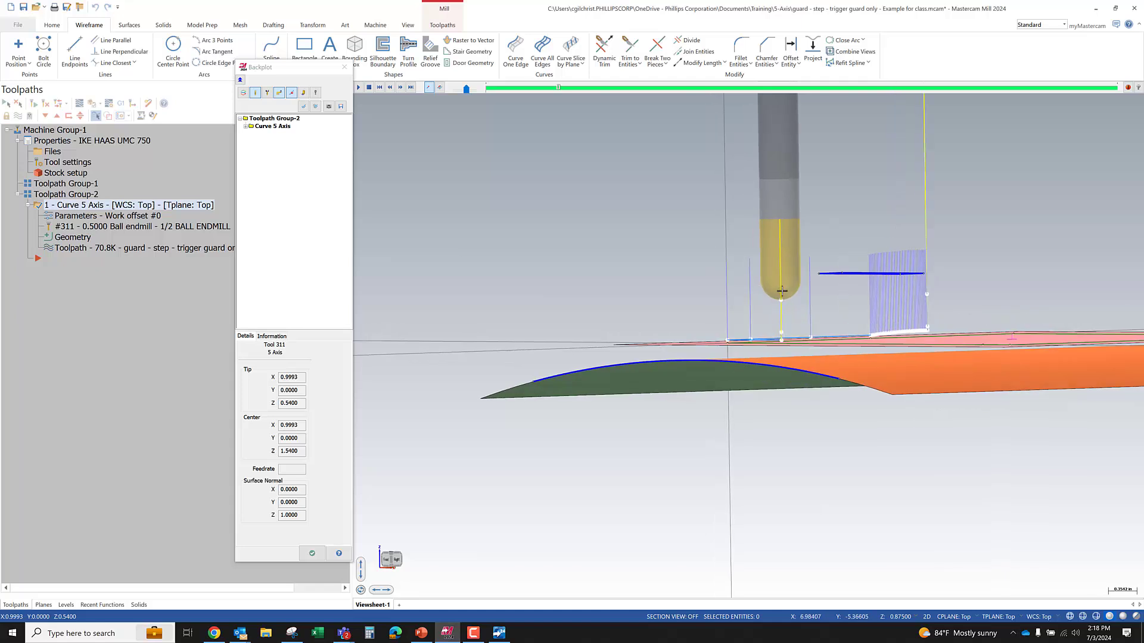
mouse_move(859, 299)
middle_mouse_down()
mouse_move(842, 285)
mouse_move(839, 310)
middle_mouse_up()
key("b")
key("b")
key("b")
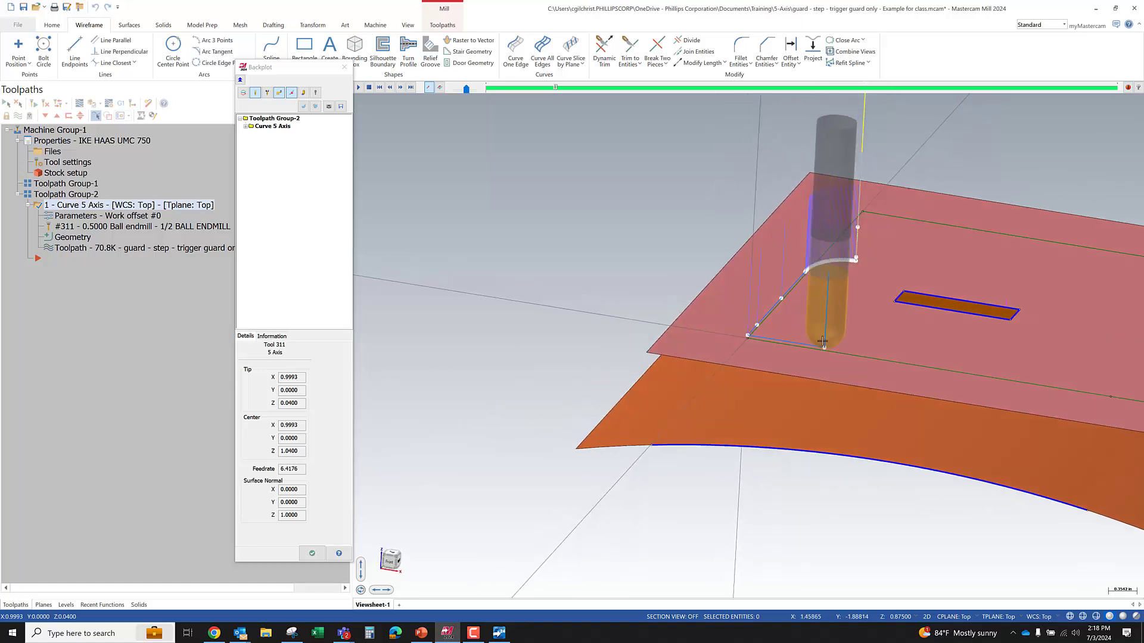
scroll(822, 340, "down", 2)
middle_click_drag(822, 340, 831, 295)
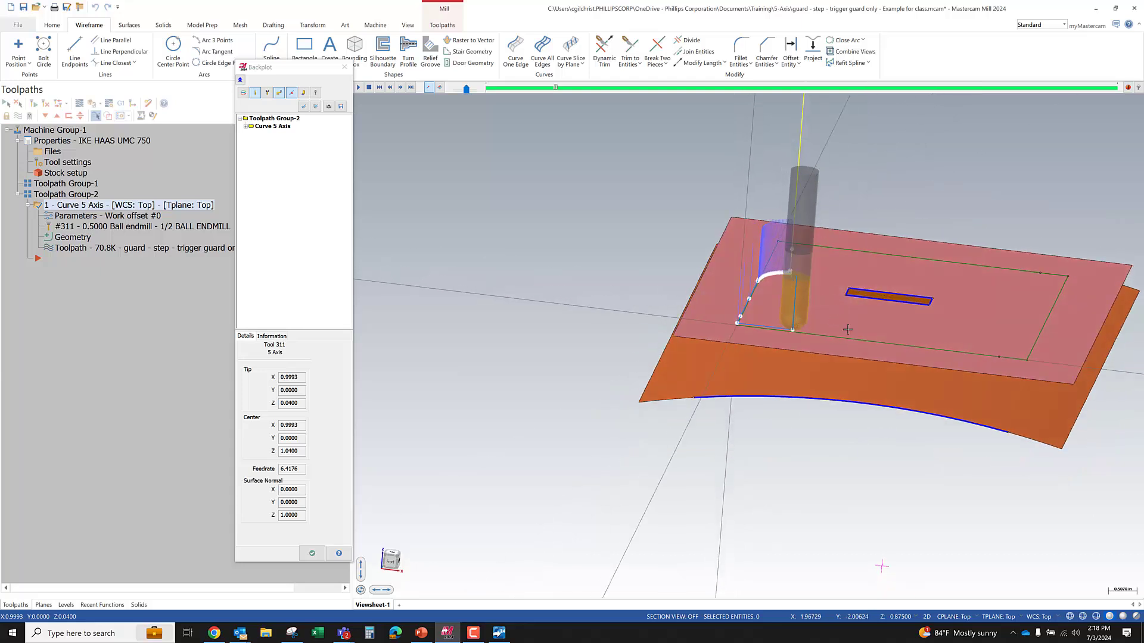
- Step the backplot forward through the retract and crossing move, examine the tool's clearance around the check surface, and close the backplot
key("s")
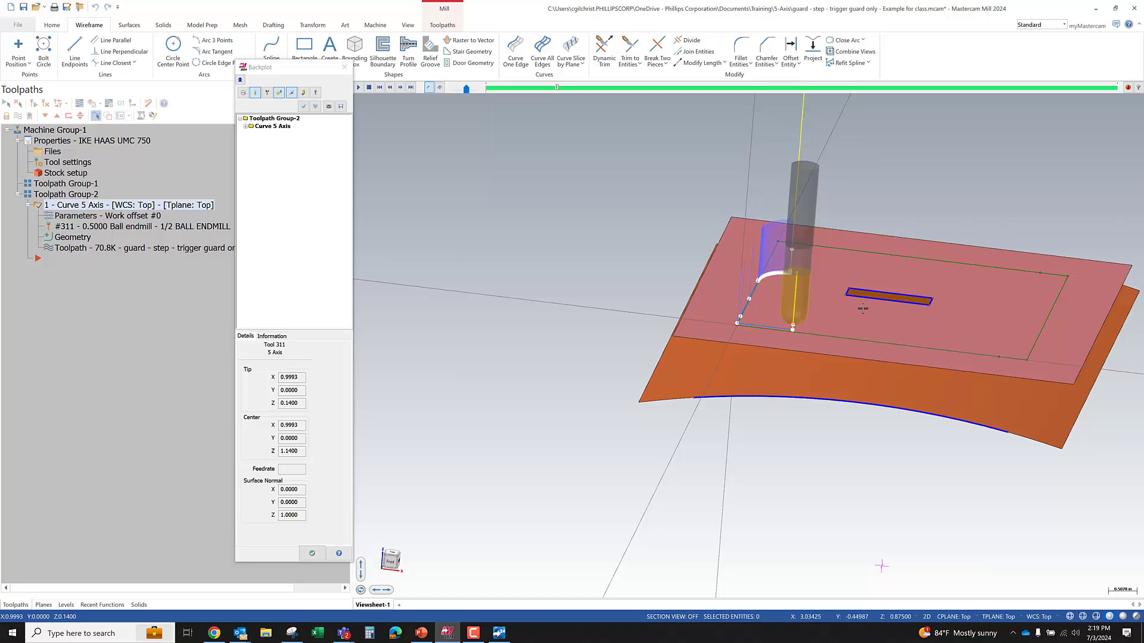
key("s")
key("s")
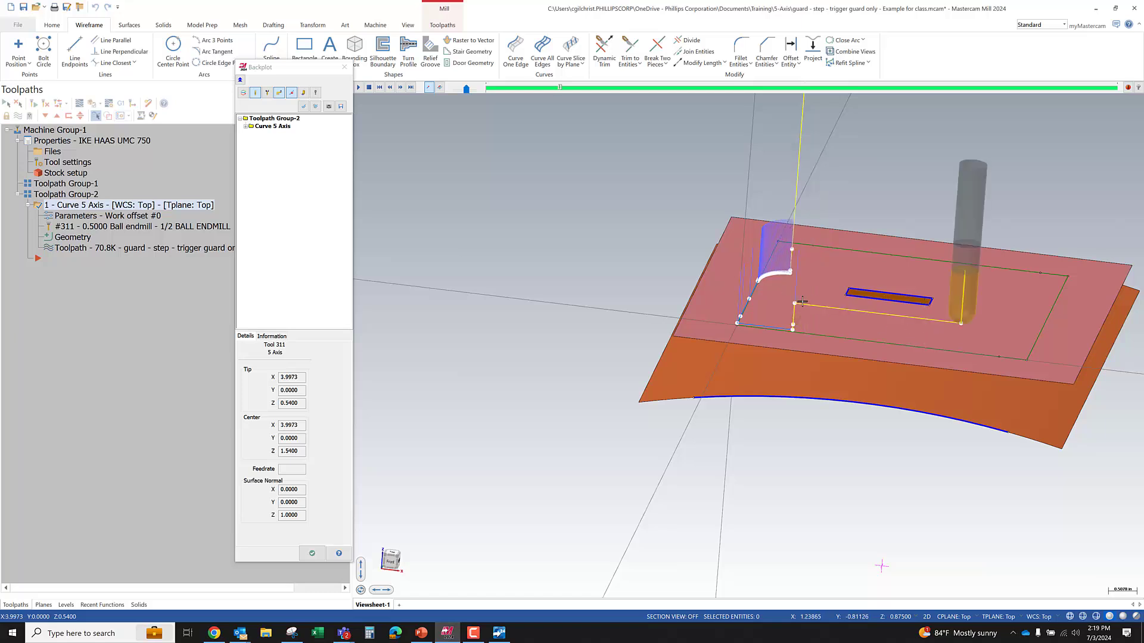
middle_click_drag(958, 314, 967, 311)
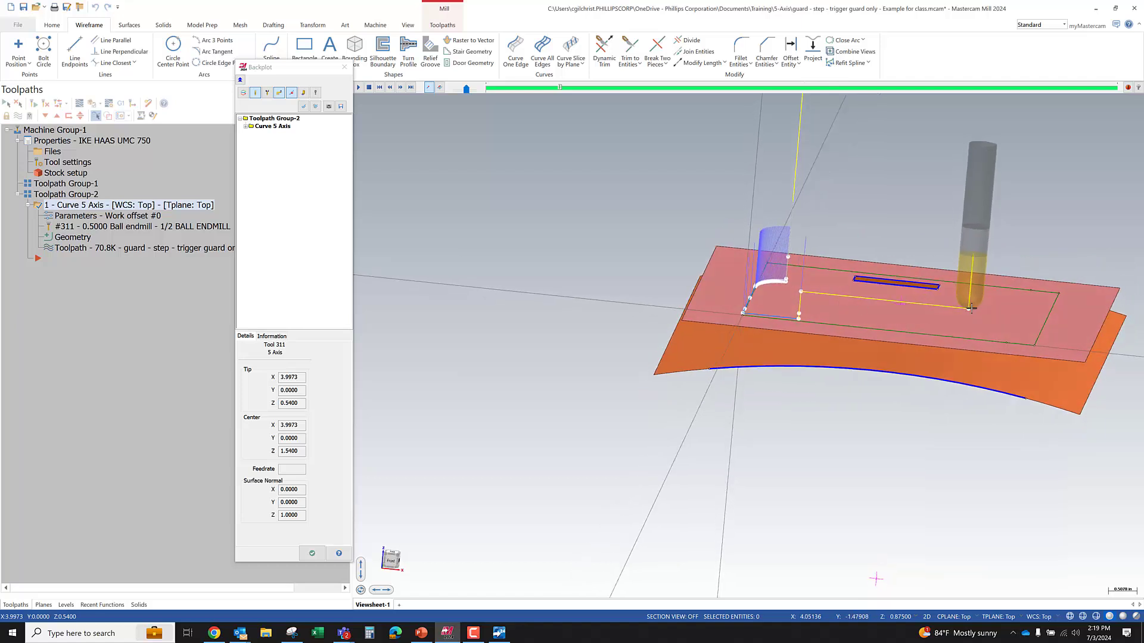
middle_click_drag(854, 324, 862, 290)
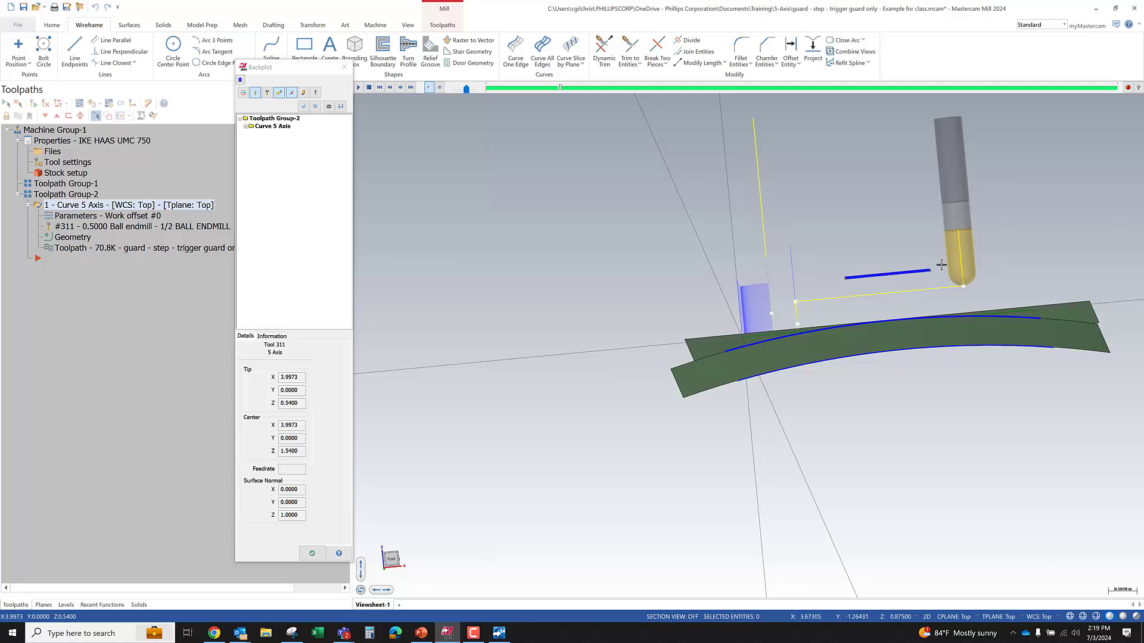
middle_click_drag(916, 282, 936, 326)
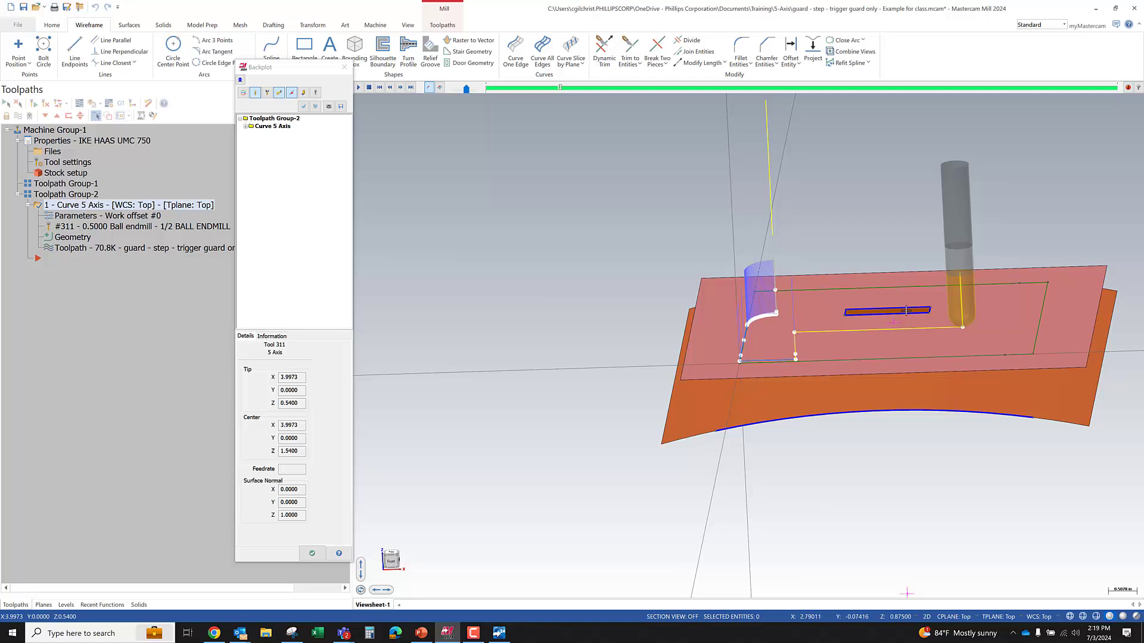
left_click(311, 553)
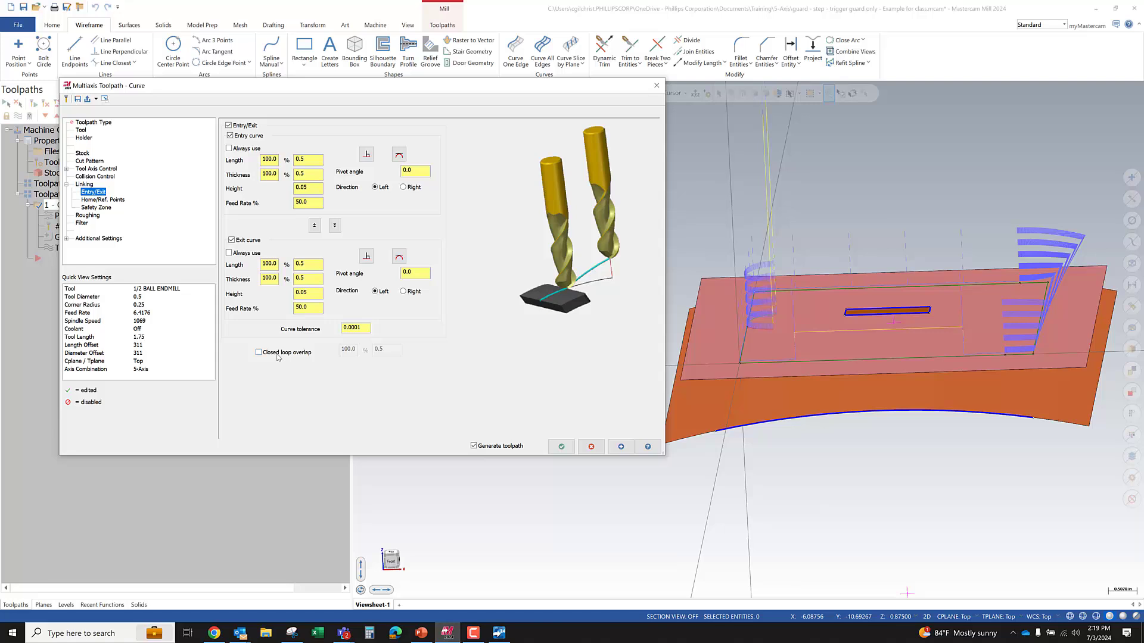
- Set the maximum step to 0.1 in the Curve 5 Axis Cut Pattern settings
left_click(90, 162)
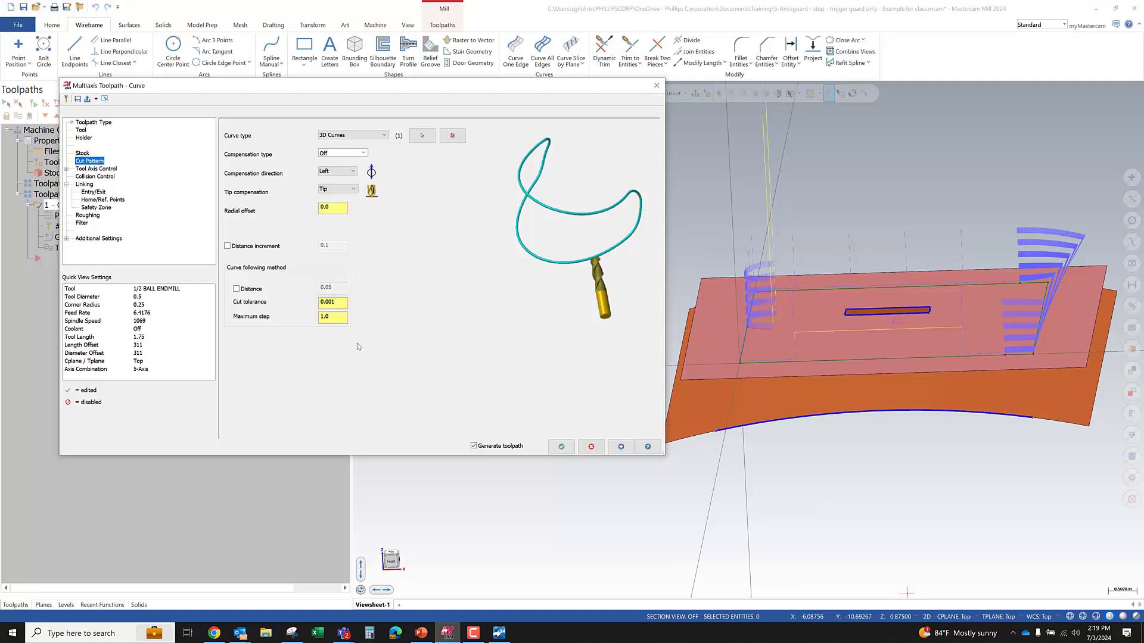
left_click(331, 304)
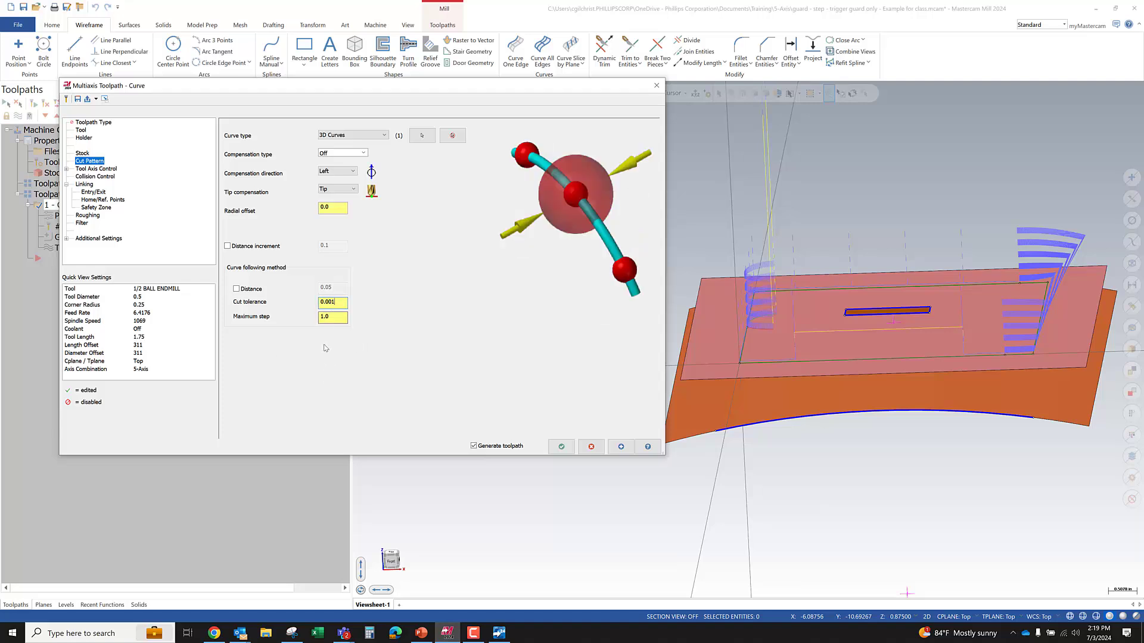
left_click_drag(330, 320, 317, 319)
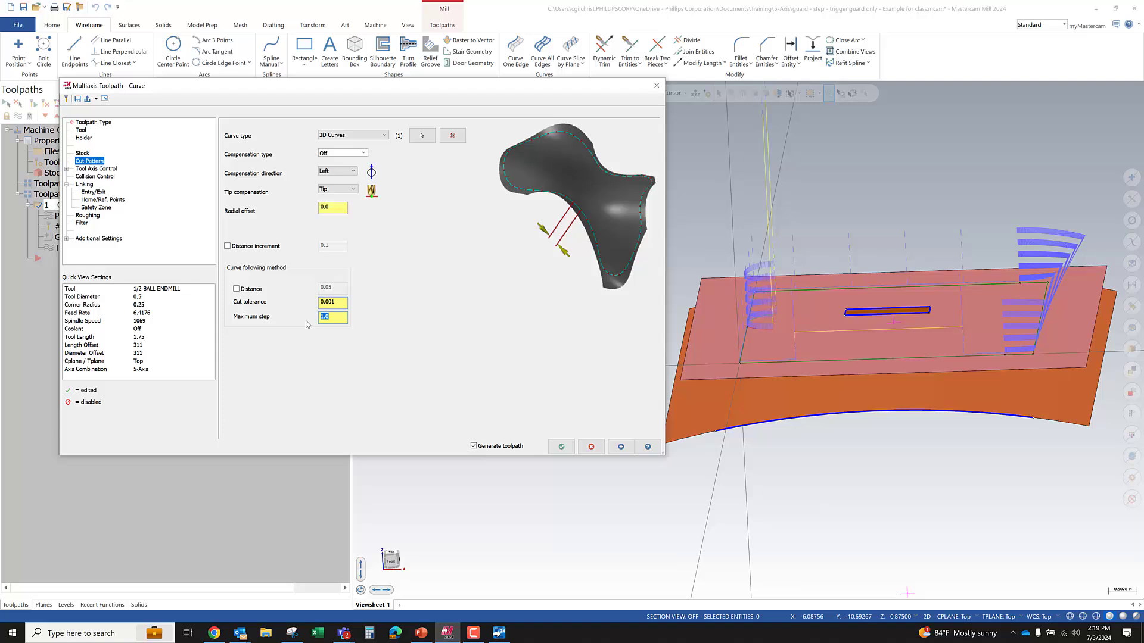
type(".1")
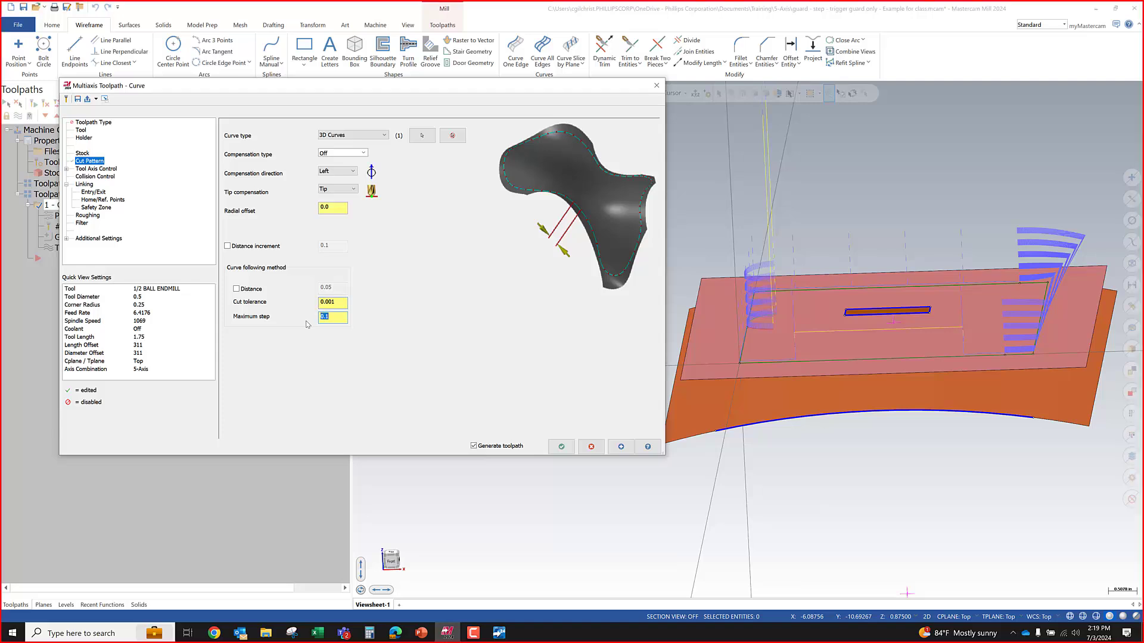
- In the Cut Pattern settings, turn on Distance increment at 0.004, set the maximum step to 1.0, and regenerate the toolpath
left_click(231, 248)
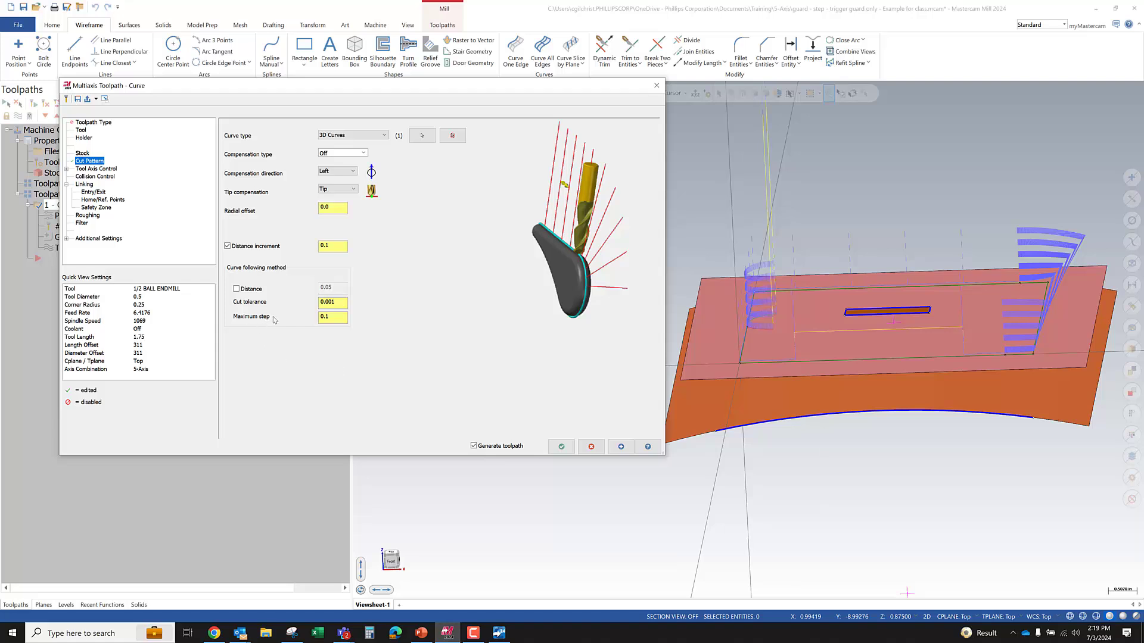
double_click(339, 317)
type("1")
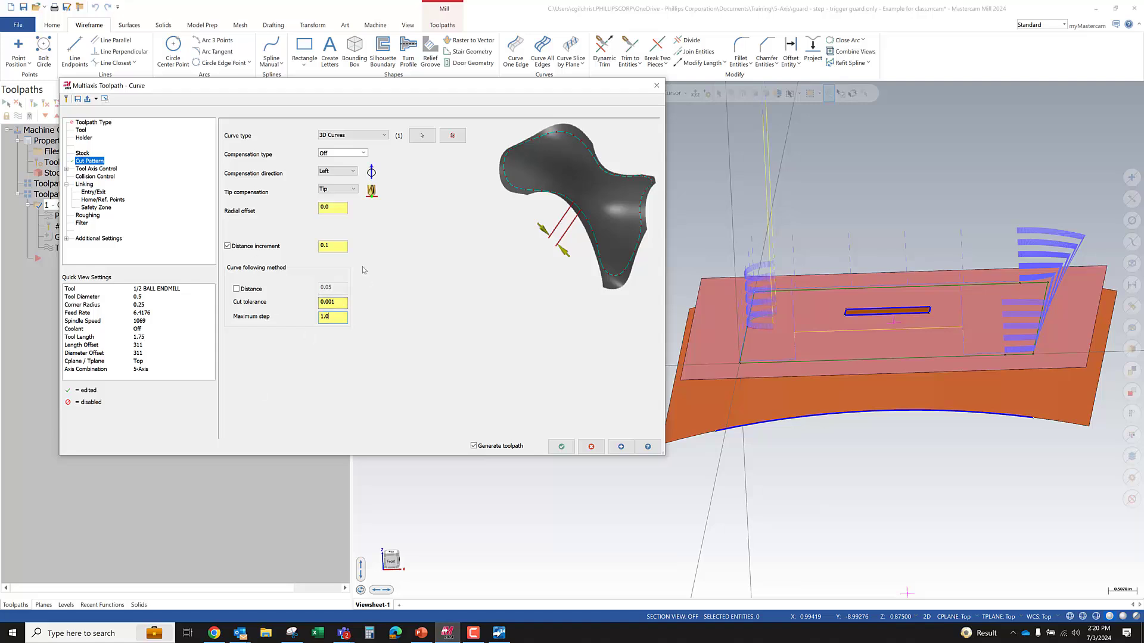
left_click(334, 248)
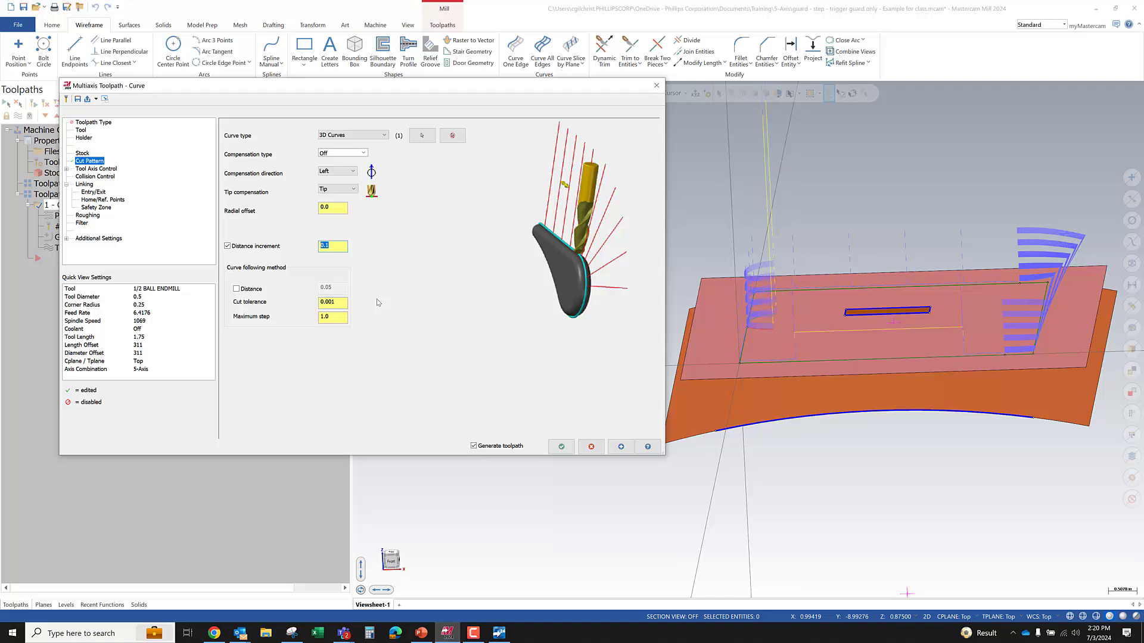
type(".004")
left_click(621, 447)
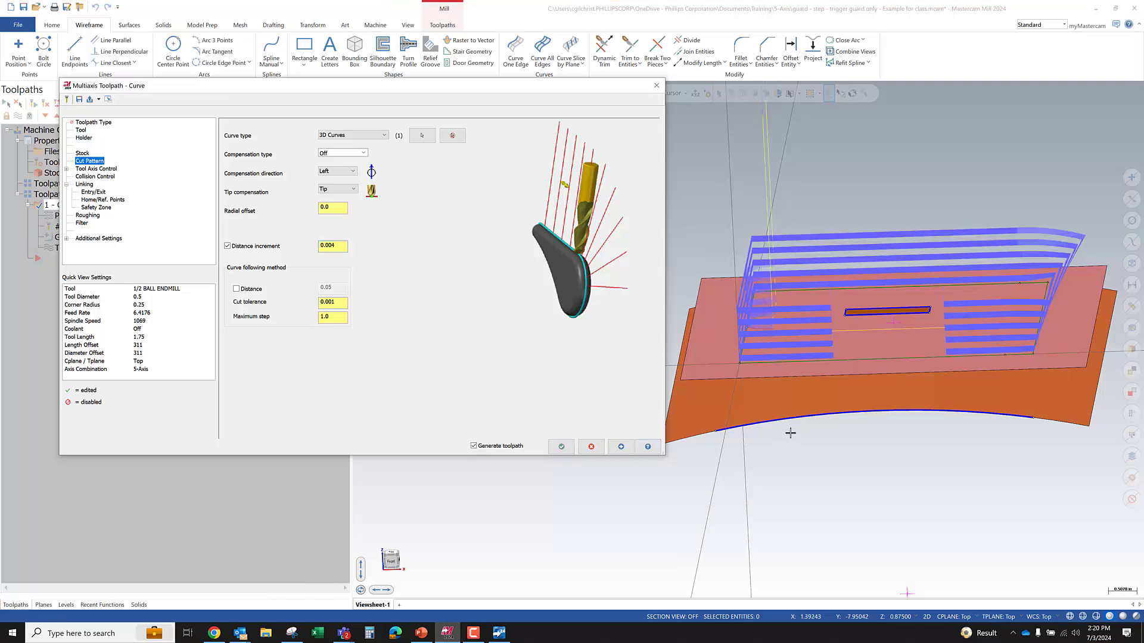
scroll(910, 268, "up", 10)
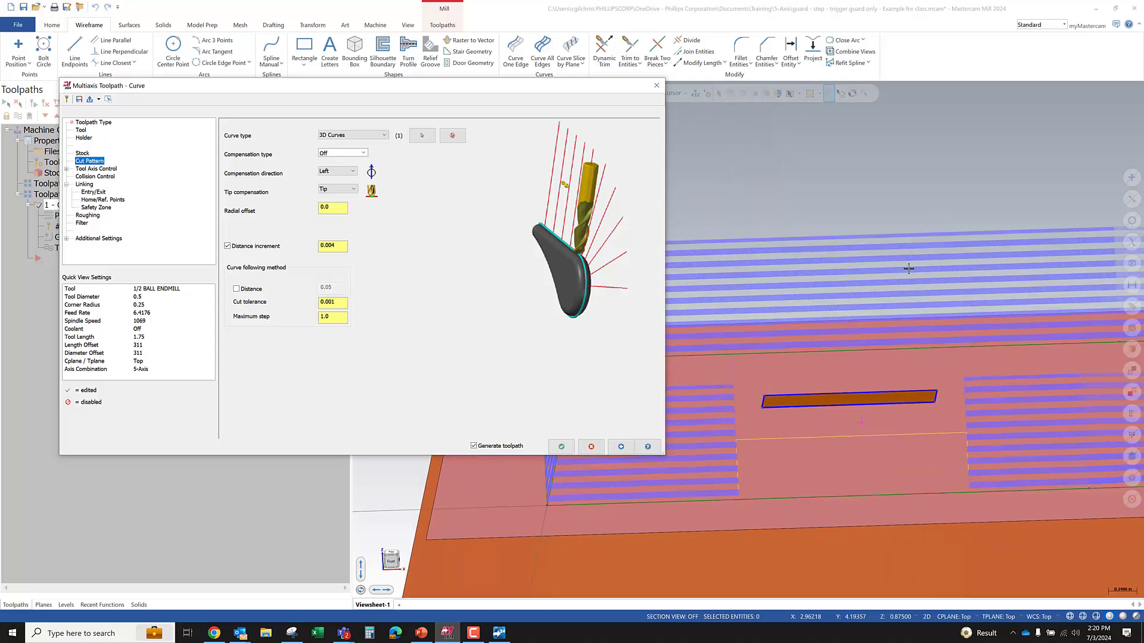
scroll(910, 269, "down", 12)
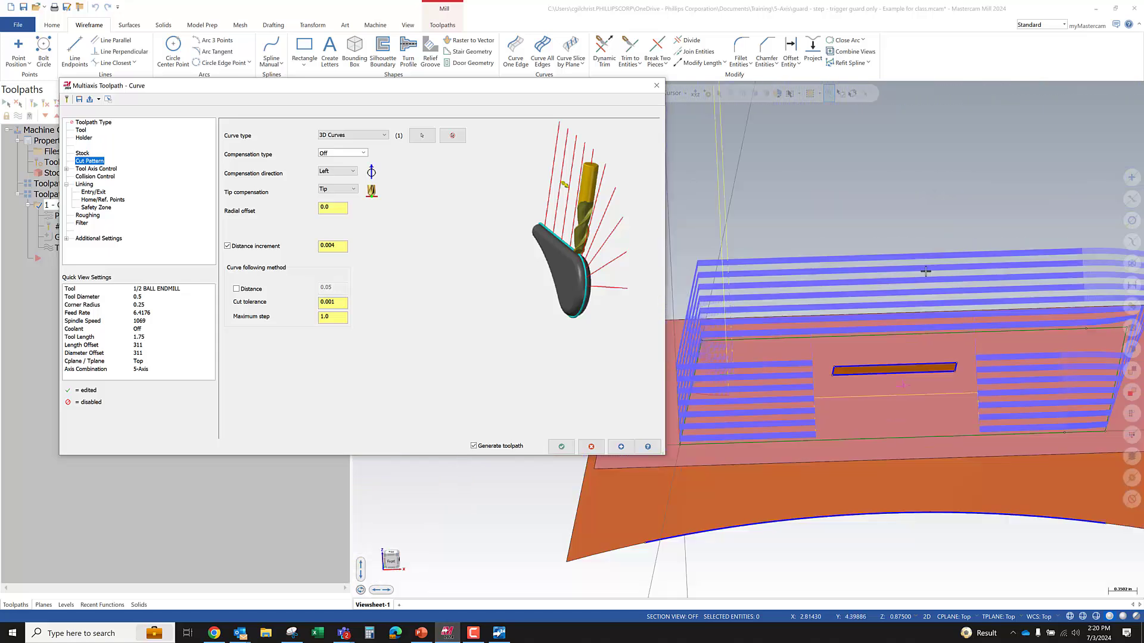
middle_click_drag(895, 322, 921, 322)
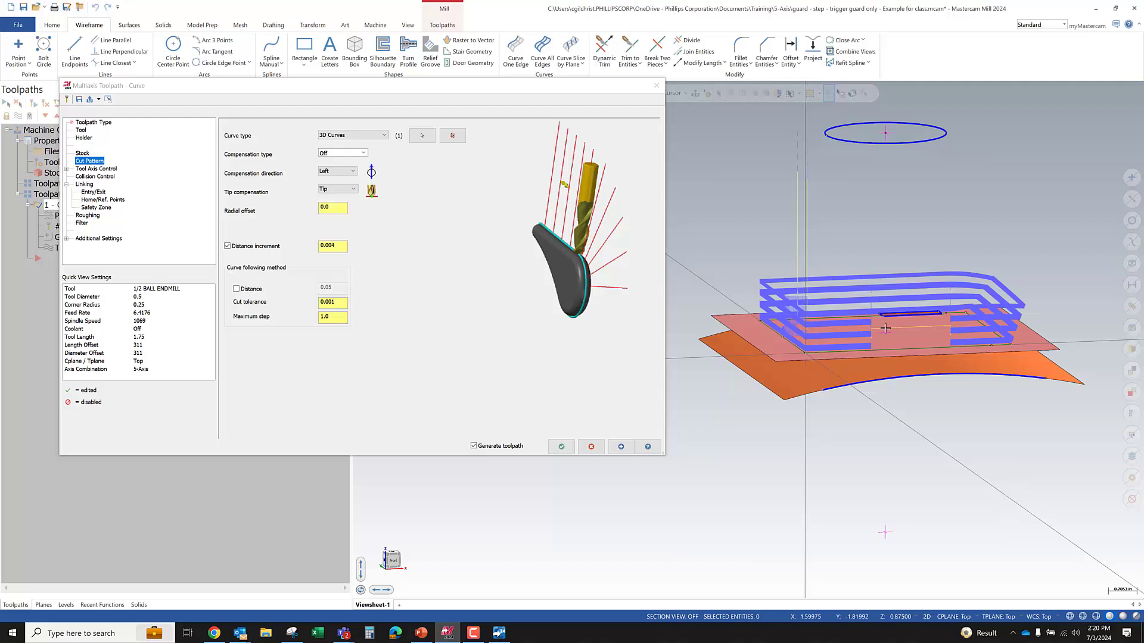
middle_click_drag(880, 313, 885, 389)
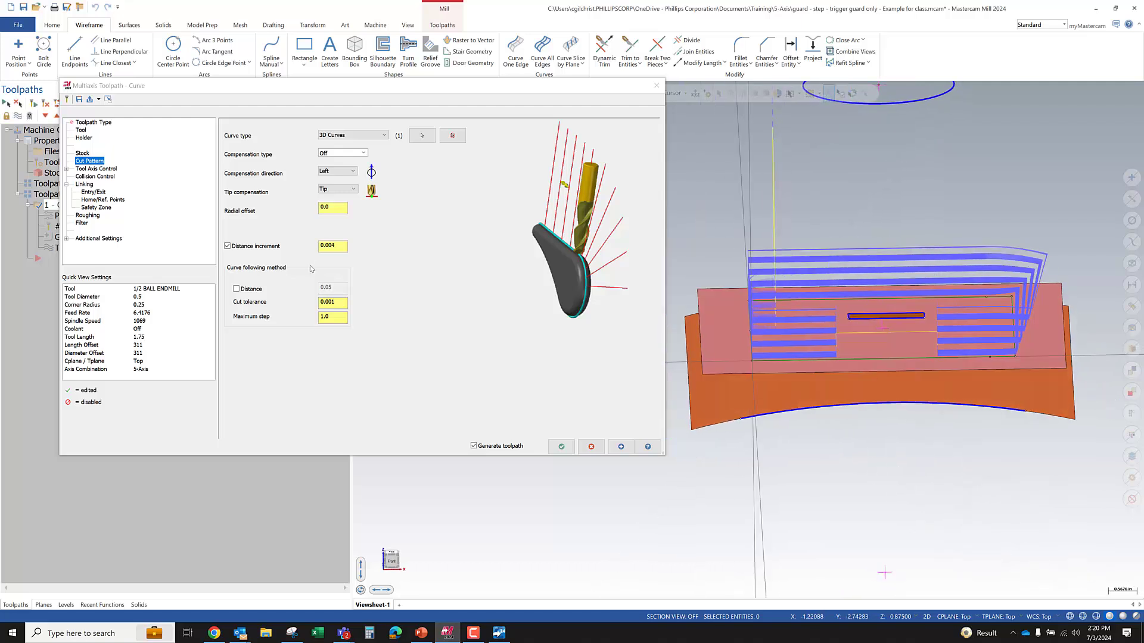
- Turn on the toolpath Filter with a look ahead of 25 and One way filtering, regenerate the toolpath, and accept the settings
left_click(81, 223)
left_click(234, 130)
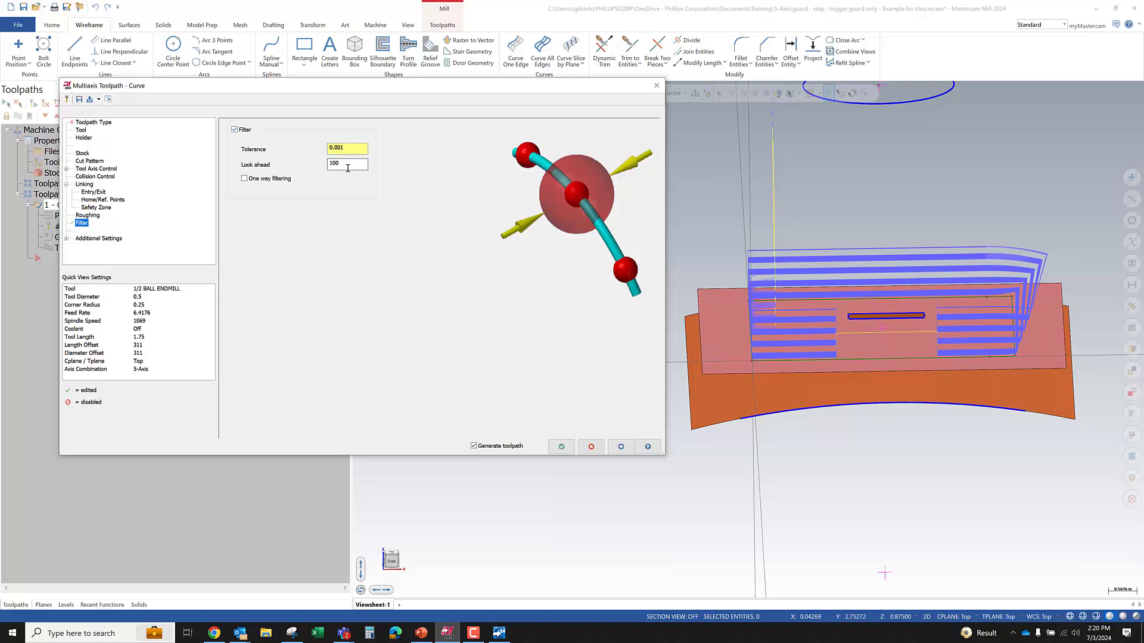
type("25")
left_click(621, 447)
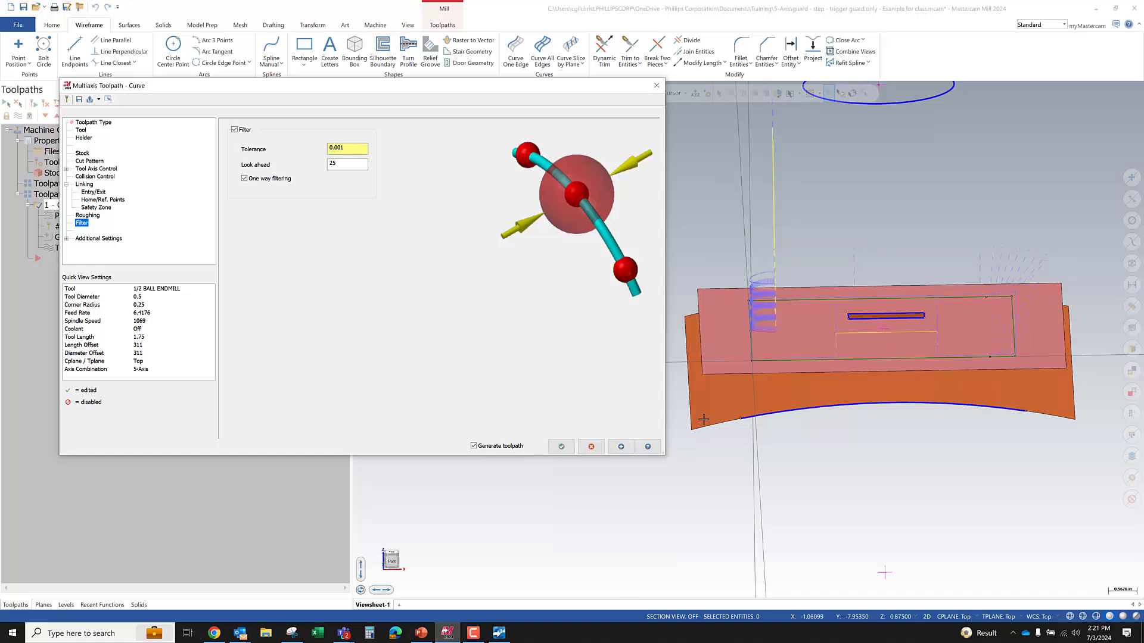
scroll(1006, 334, "up", 5)
scroll(983, 336, "down", 4)
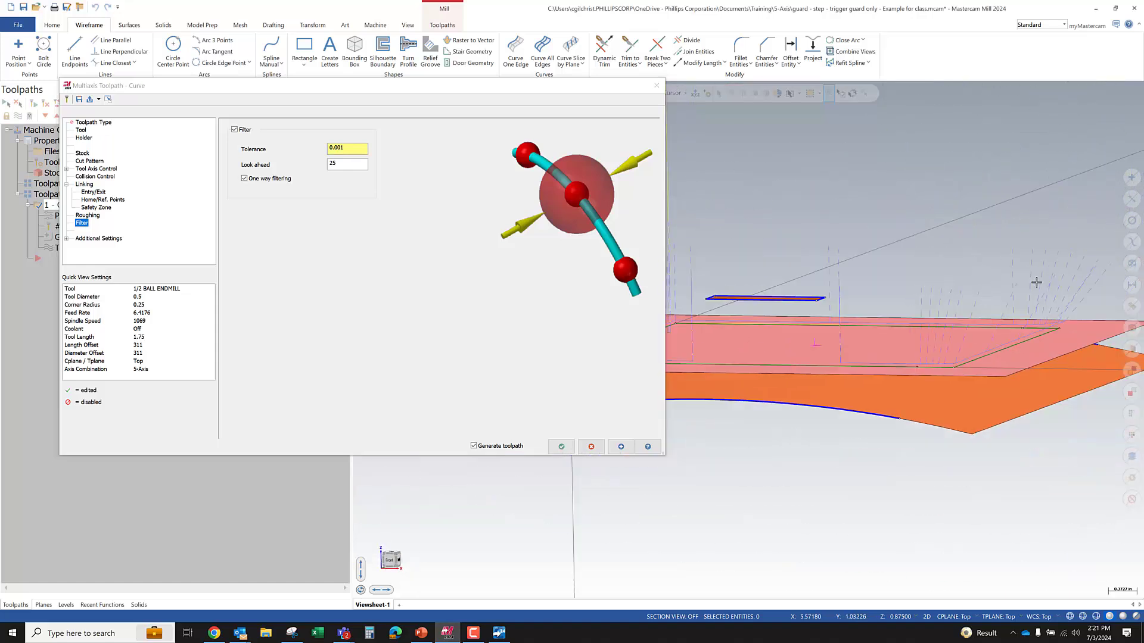
middle_click_drag(1003, 288, 1033, 276)
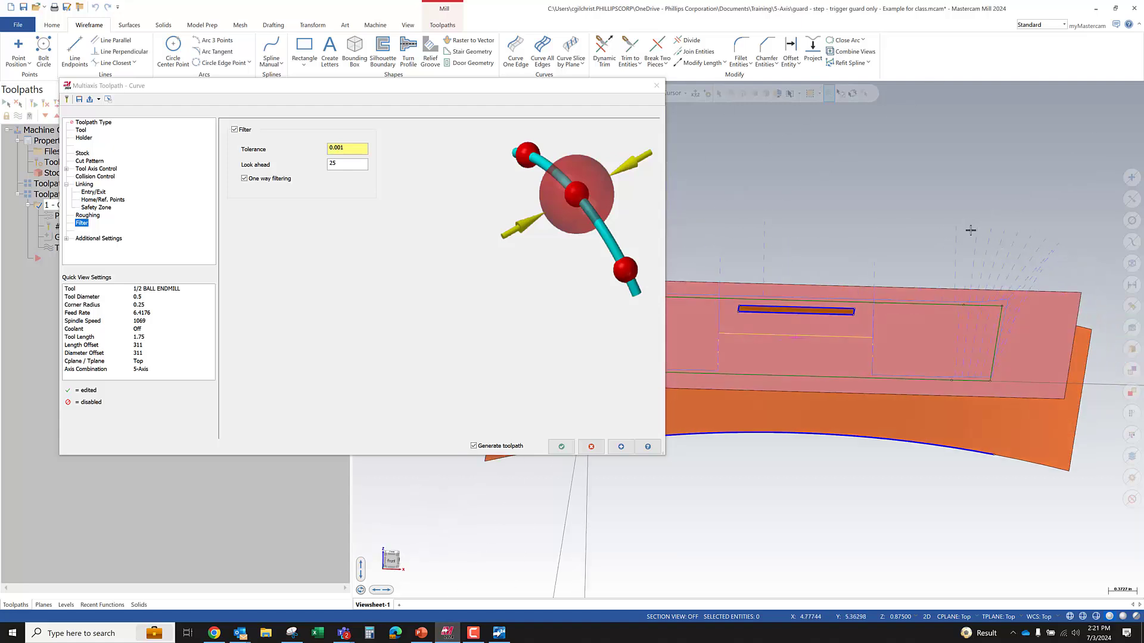
scroll(906, 274, "down", 2)
middle_click_drag(847, 300, 626, 429)
left_click(561, 447)
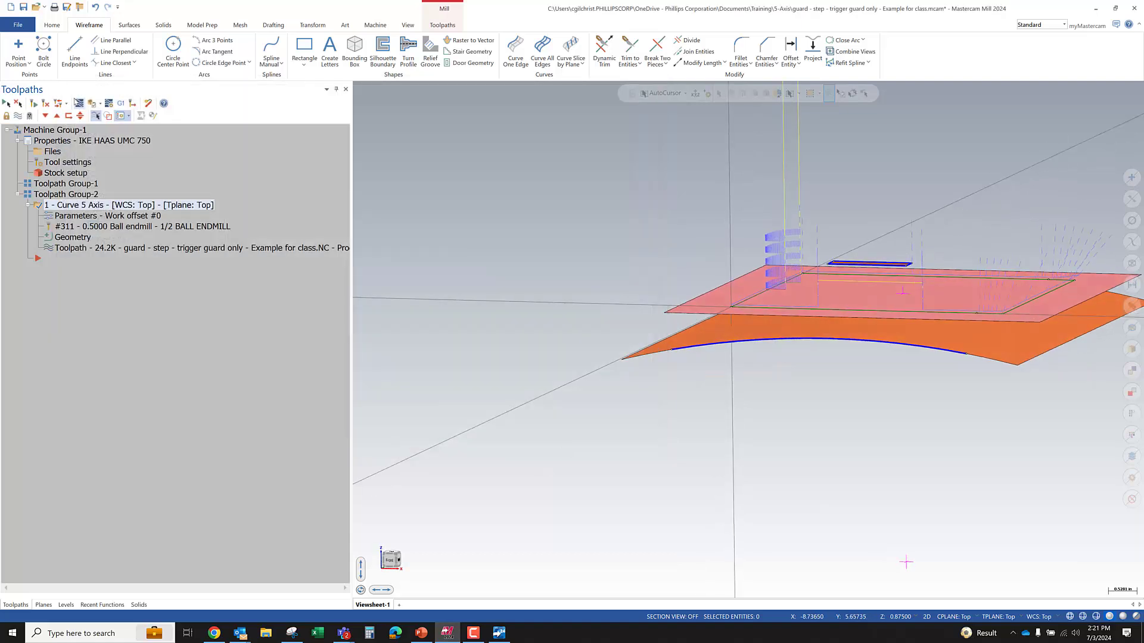
- Backplot the filtered toolpath in Front view and examine the gap between the tool and each end of the check surface
key("r")
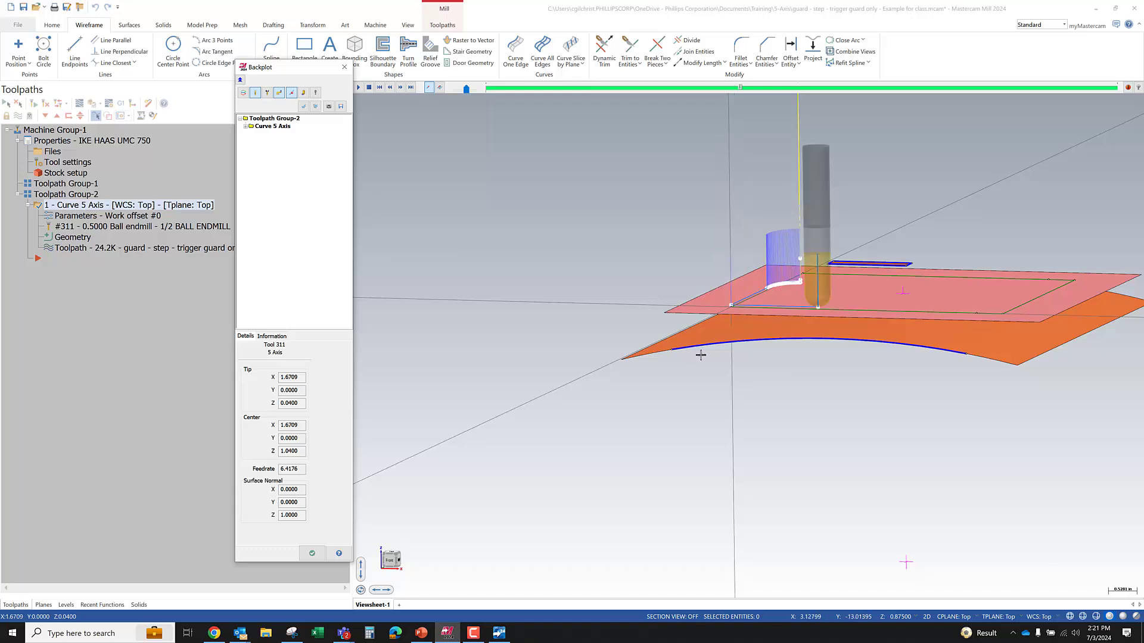
scroll(754, 297, "up", 8)
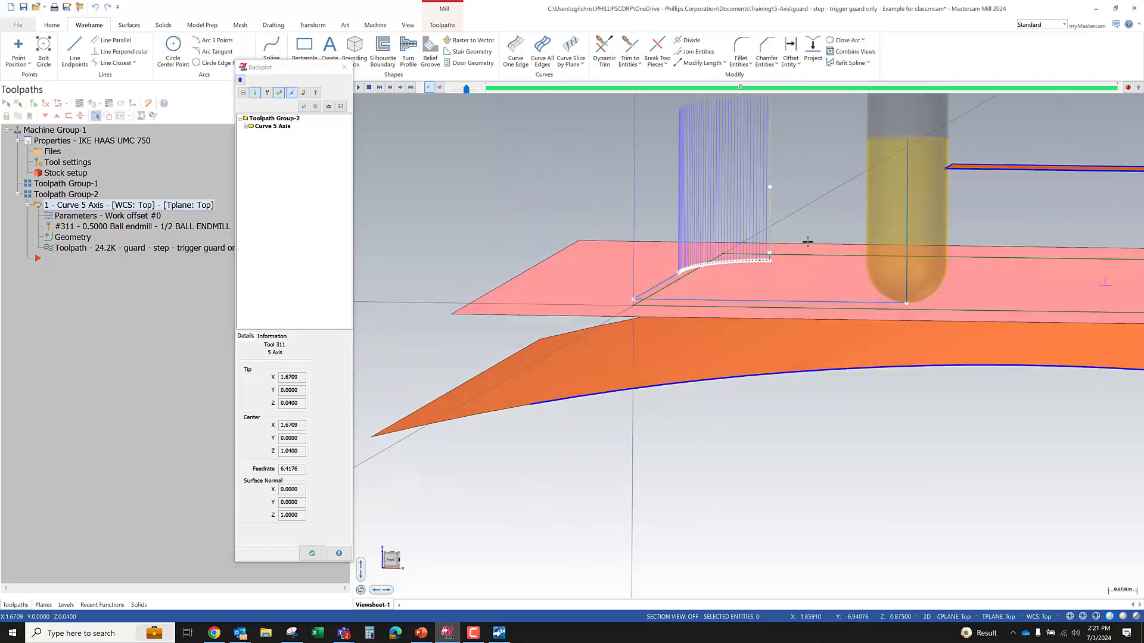
scroll(807, 242, "down", 4)
right_click(846, 183)
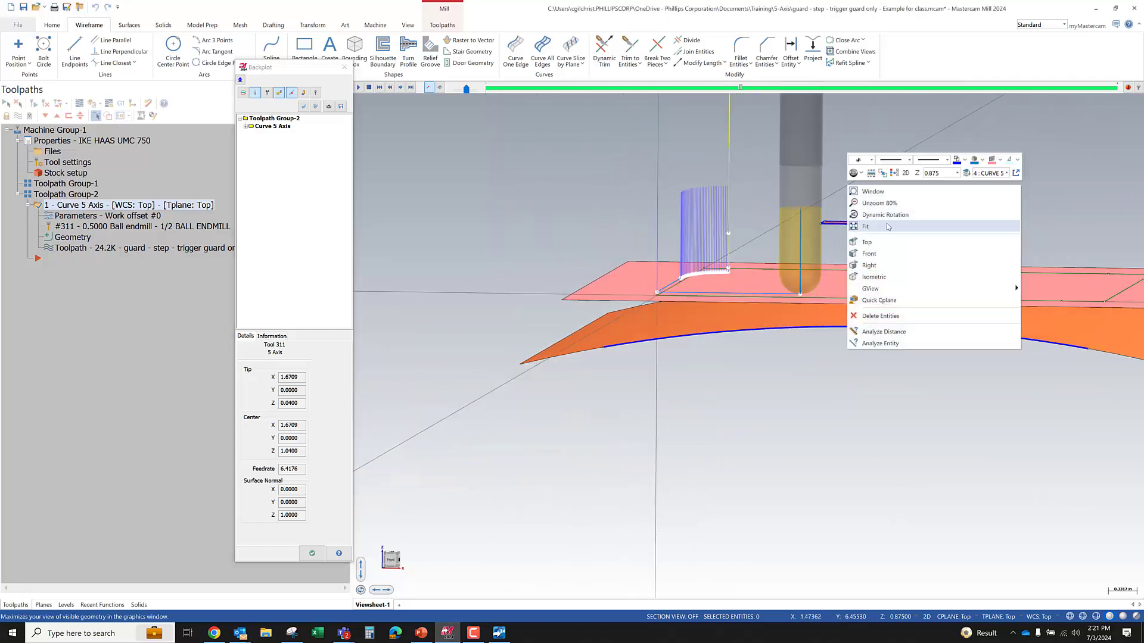
left_click(869, 253)
scroll(749, 267, "up", 6)
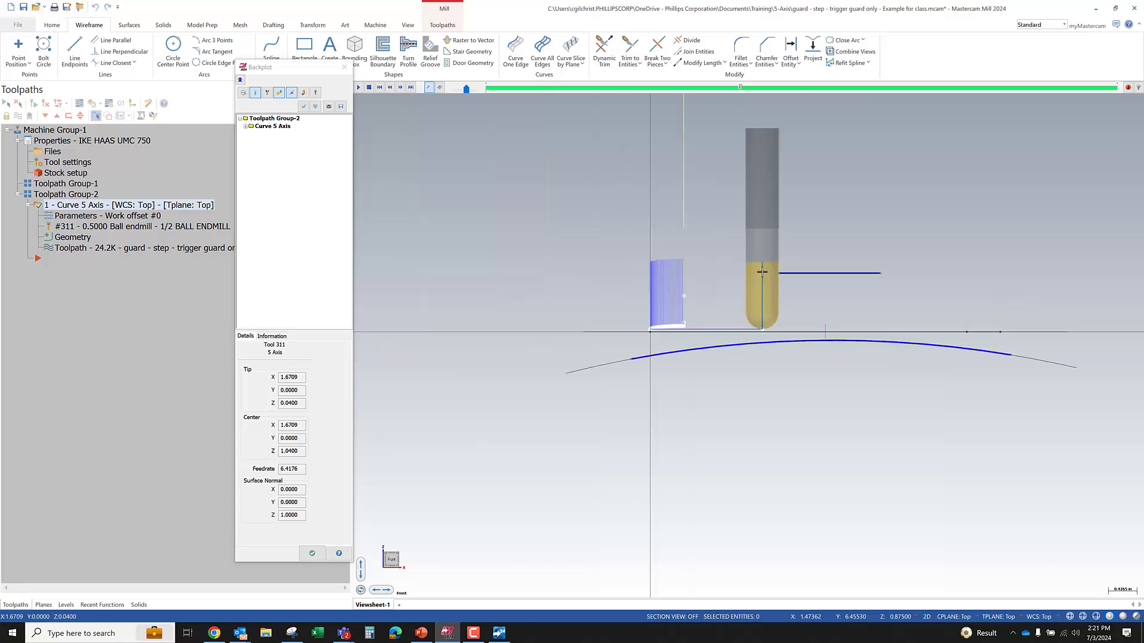
scroll(749, 267, "up", 10)
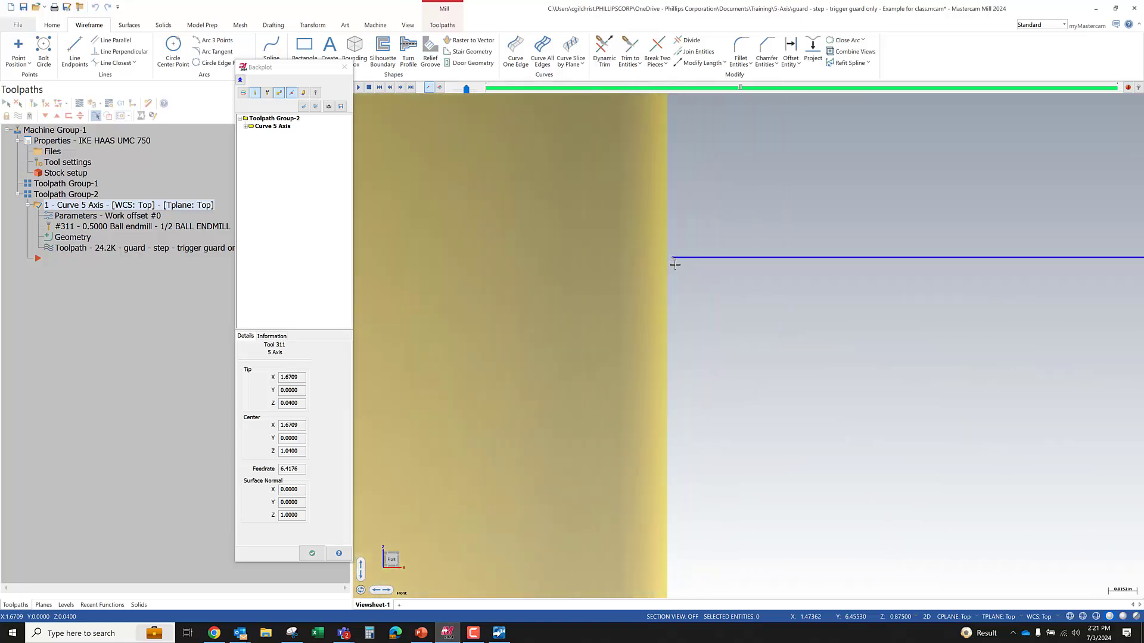
scroll(675, 268, "down", 8)
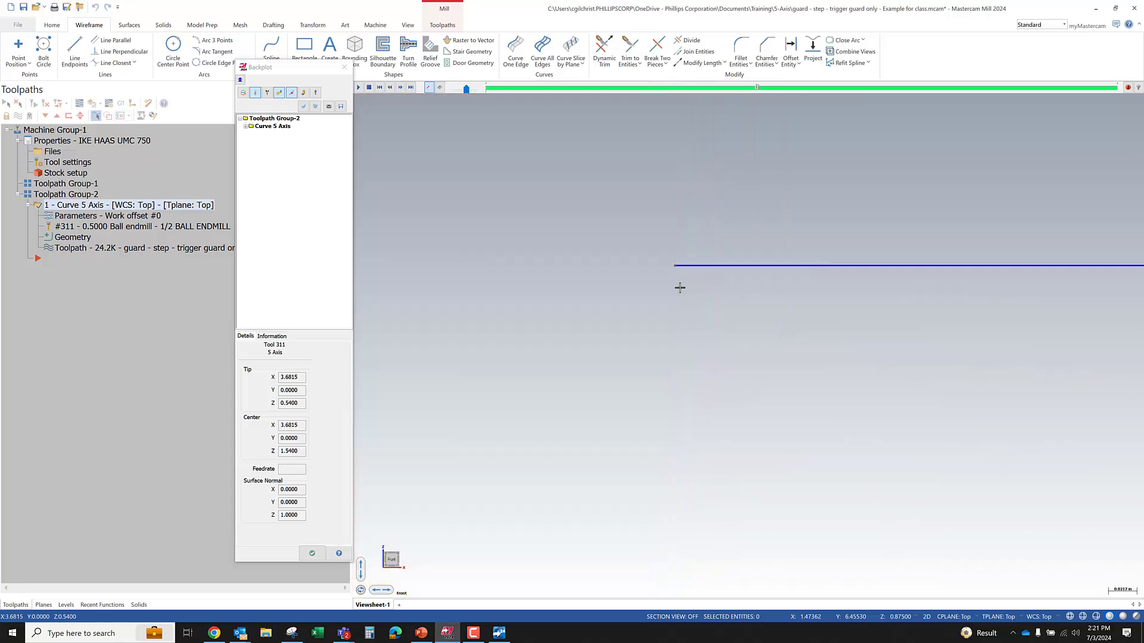
scroll(652, 287, "down", 5)
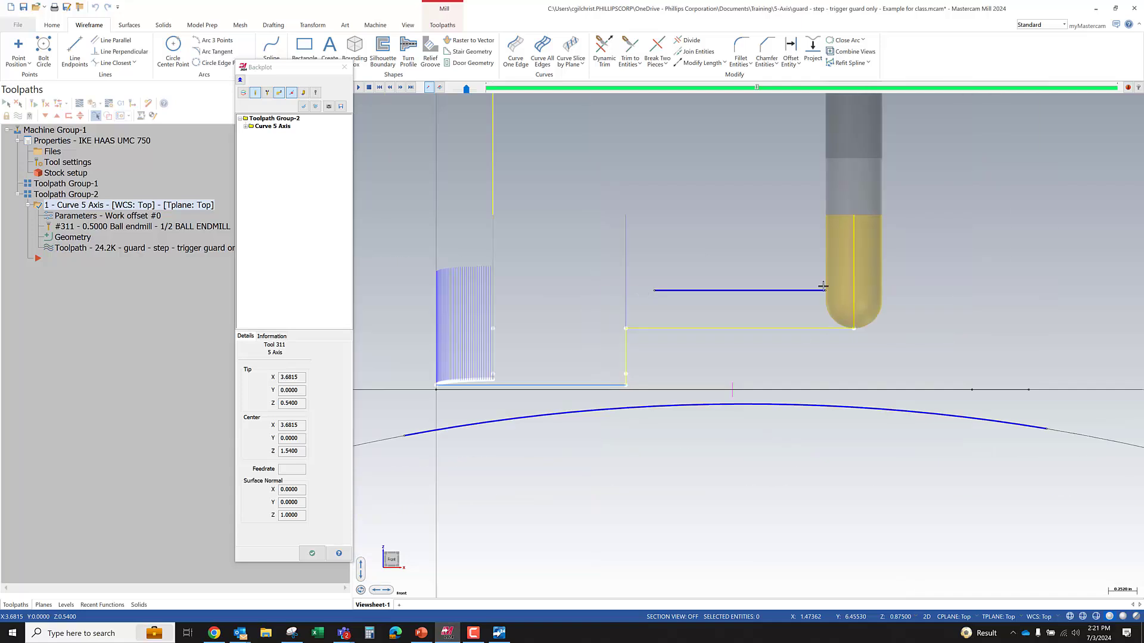
scroll(823, 286, "up", 14)
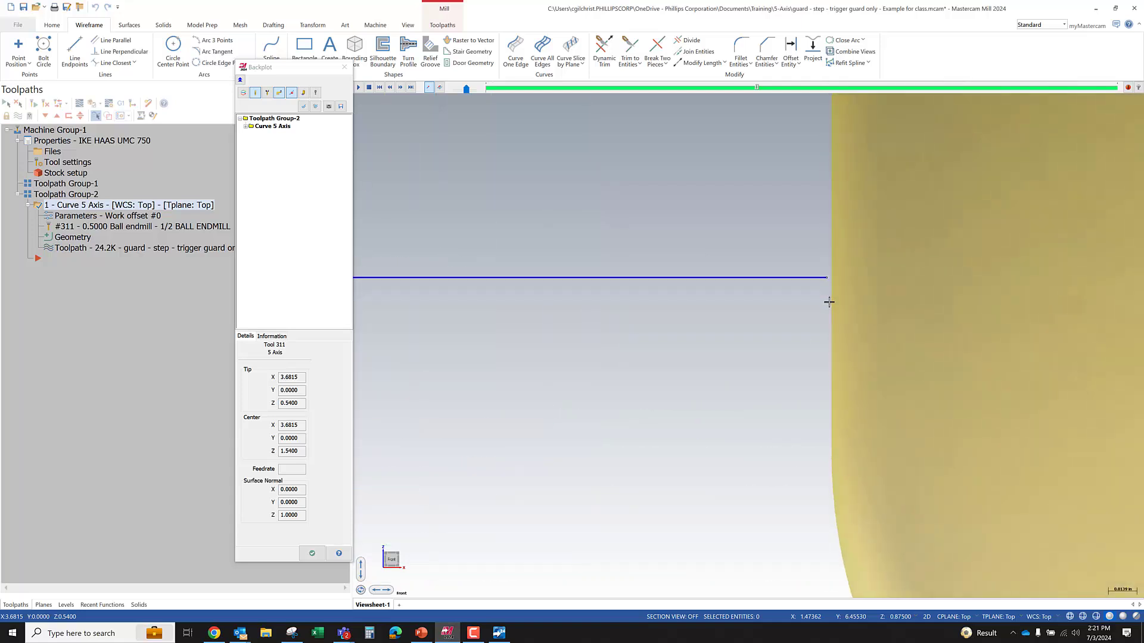
- Continue the backplot past the check surface onto the far side of the curve, and close Backplot
scroll(823, 277, "down", 14)
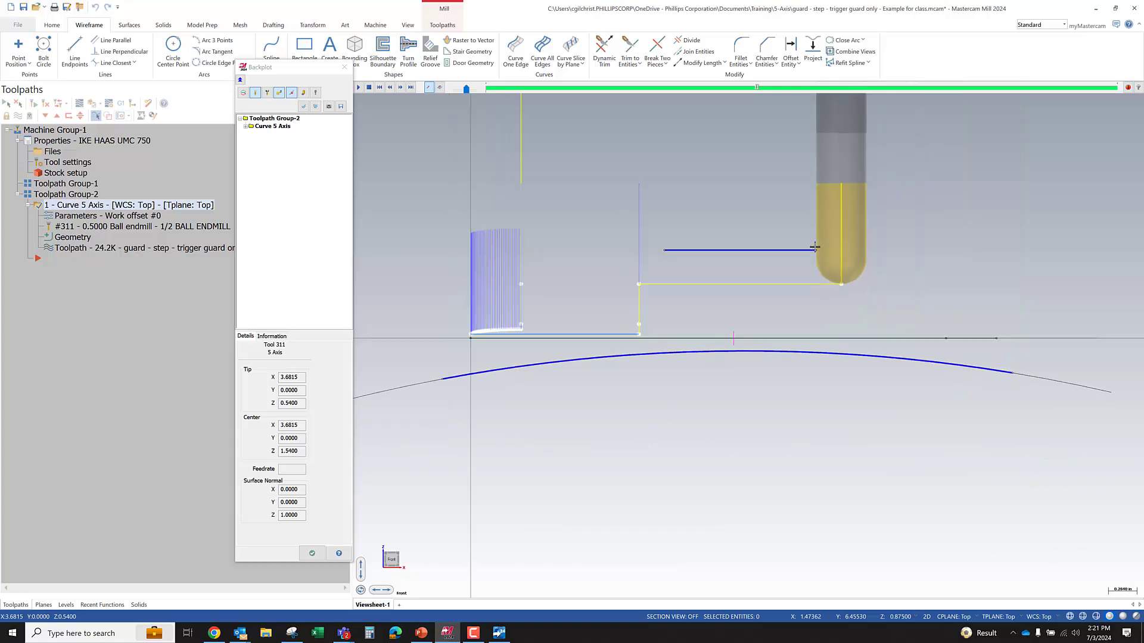
middle_click_drag(826, 265, 763, 287)
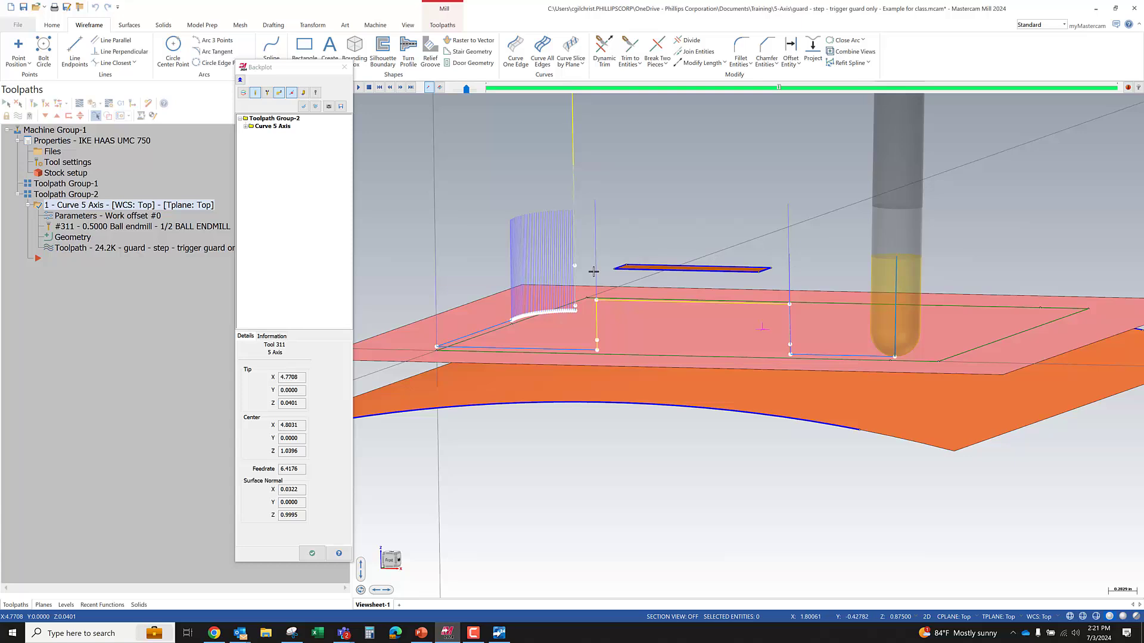
left_click(312, 554)
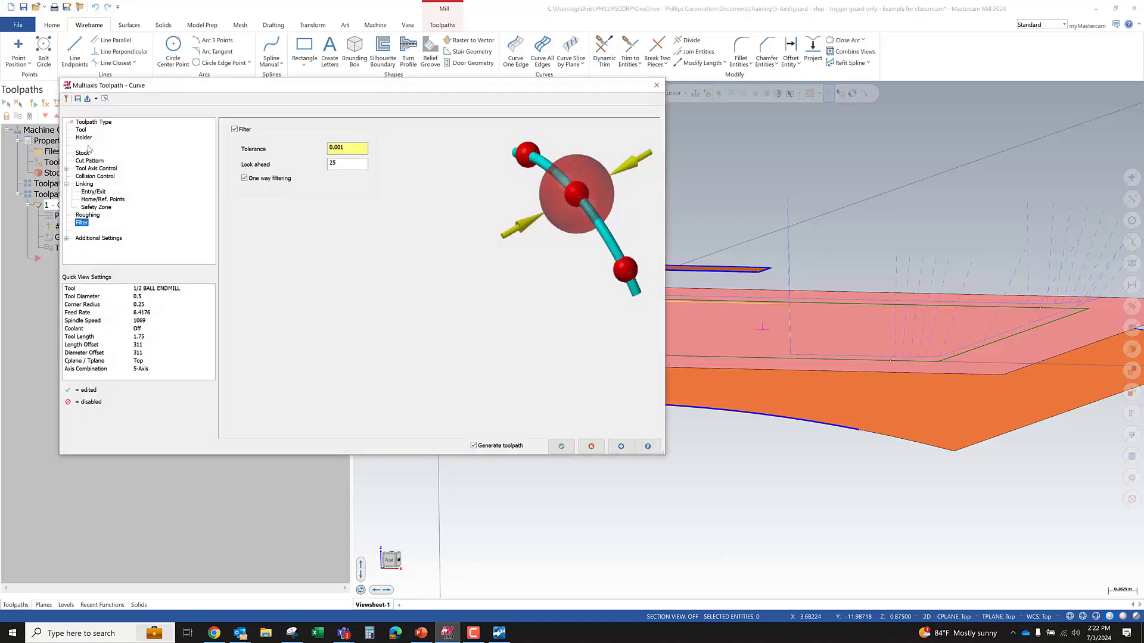
- In the Linking settings, set the incremental retract to 1.125, starting from the picked check surface corner's height, and regenerate the toolpath
left_click(84, 186)
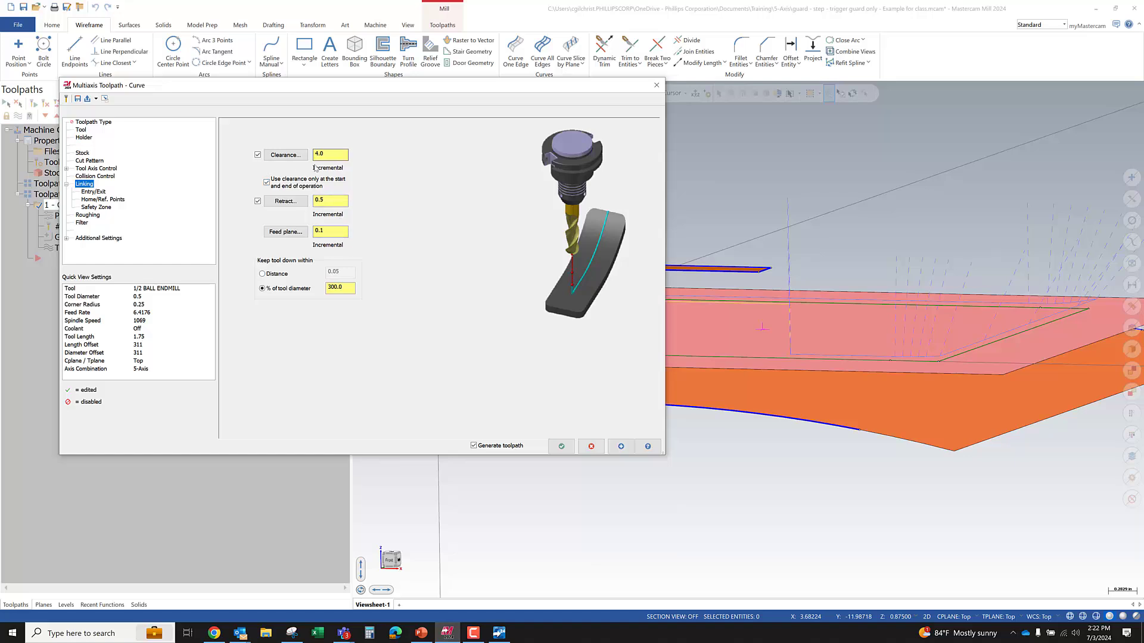
left_click(329, 201)
left_click(280, 201)
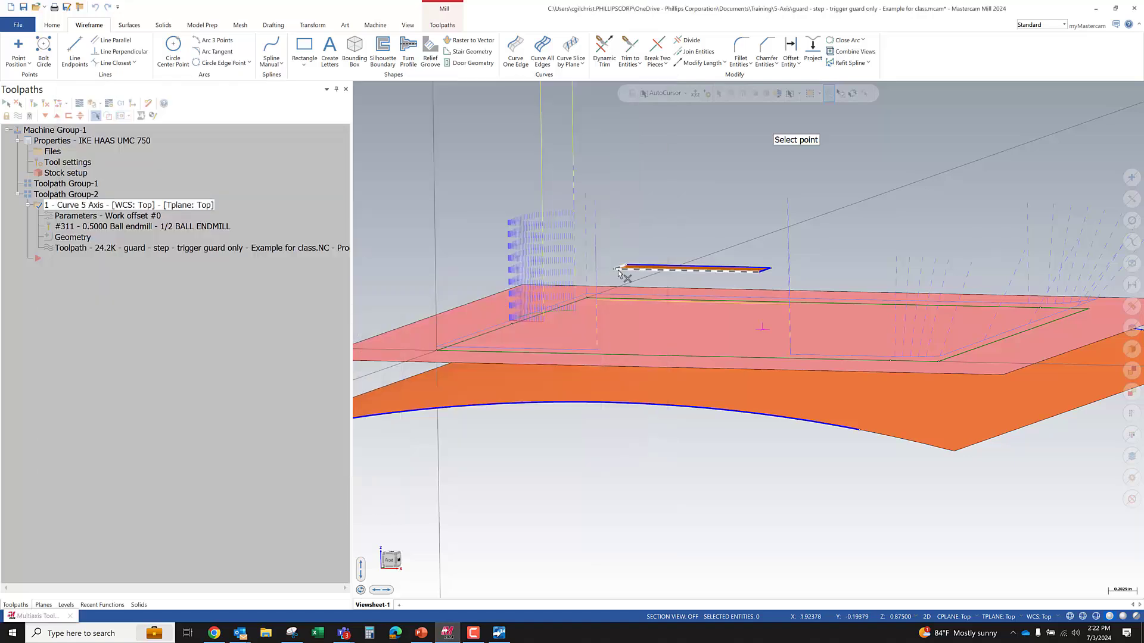
left_click(618, 273)
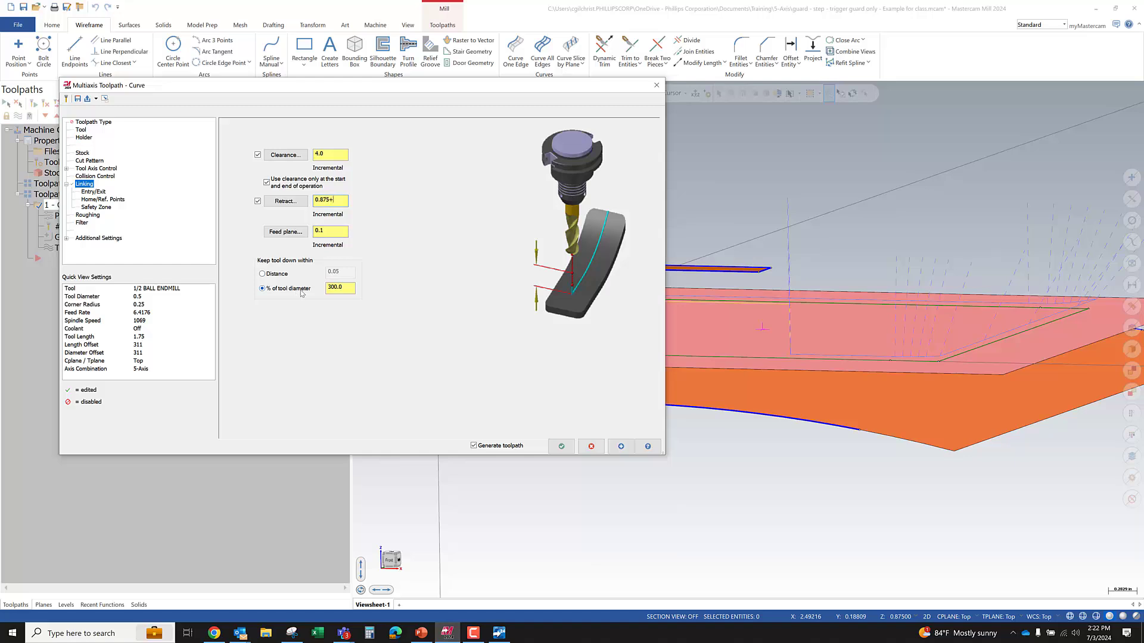
key("Return")
left_click(561, 446)
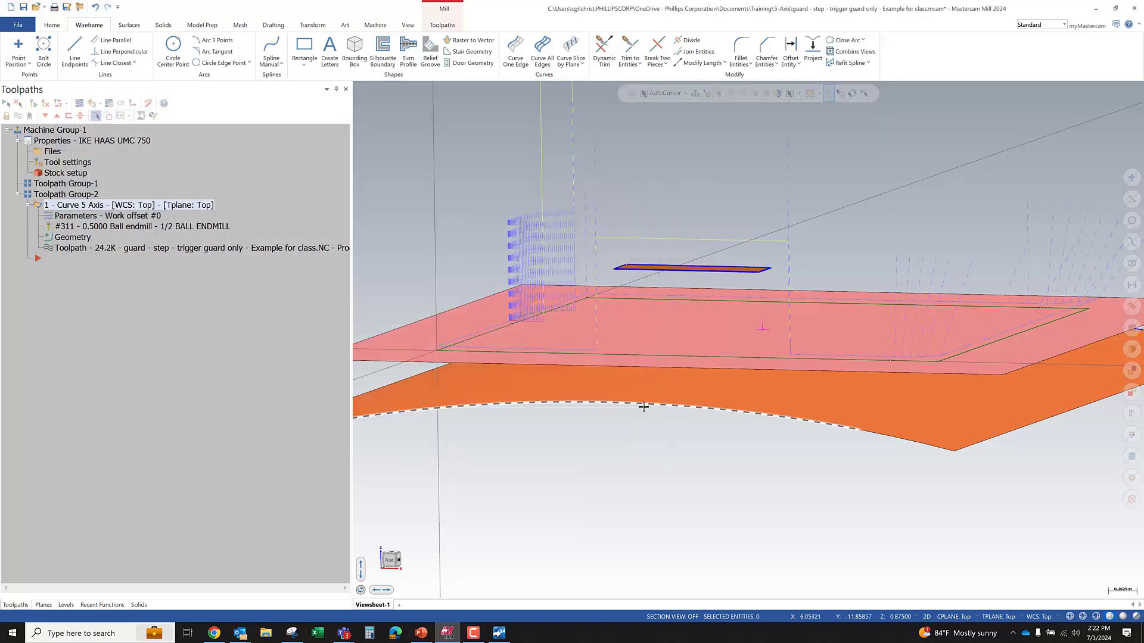
- Backplot the regenerated toolpath and check the retract move over the check surface from several angles
left_click(79, 103)
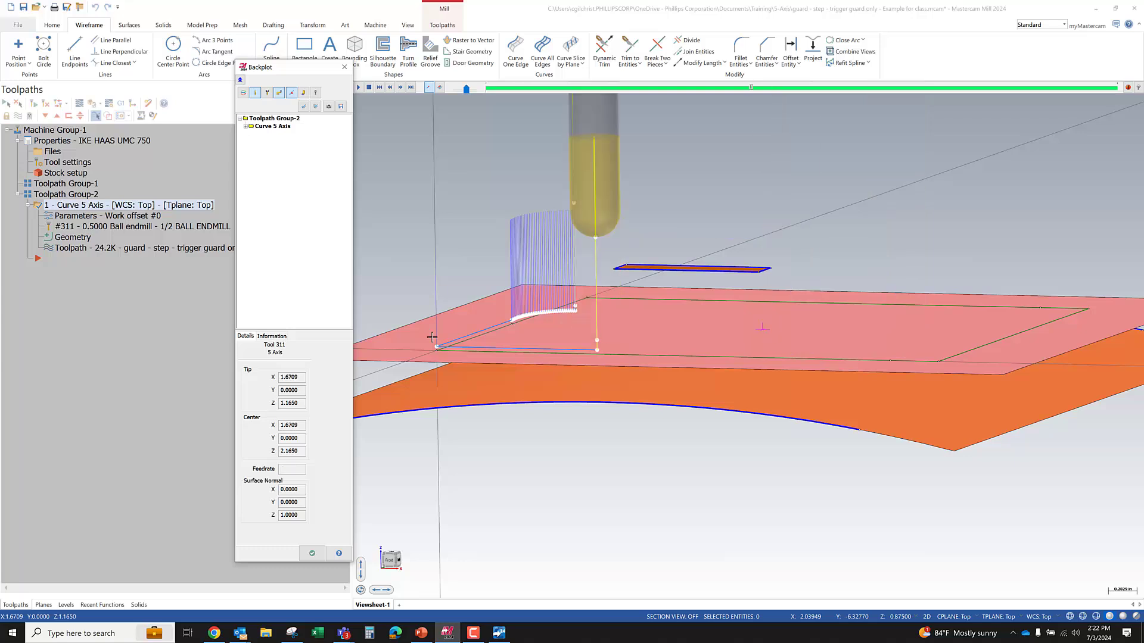
key("s")
middle_click_drag(618, 320, 669, 300)
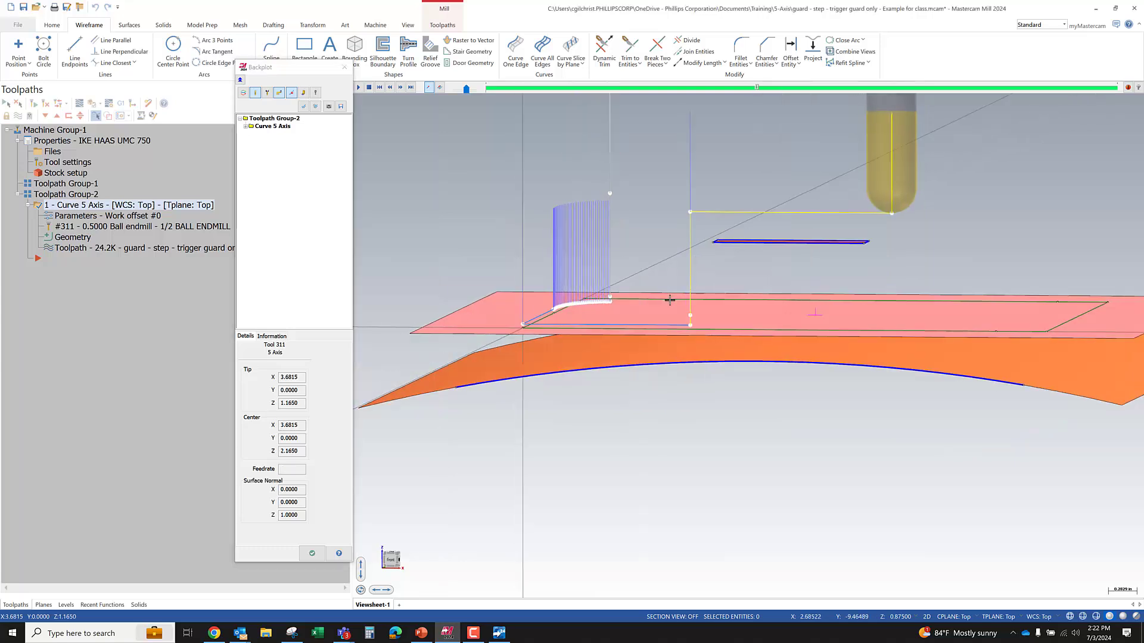
scroll(786, 314, "up", 3)
scroll(614, 324, "down", 6)
middle_click_drag(615, 324, 731, 344)
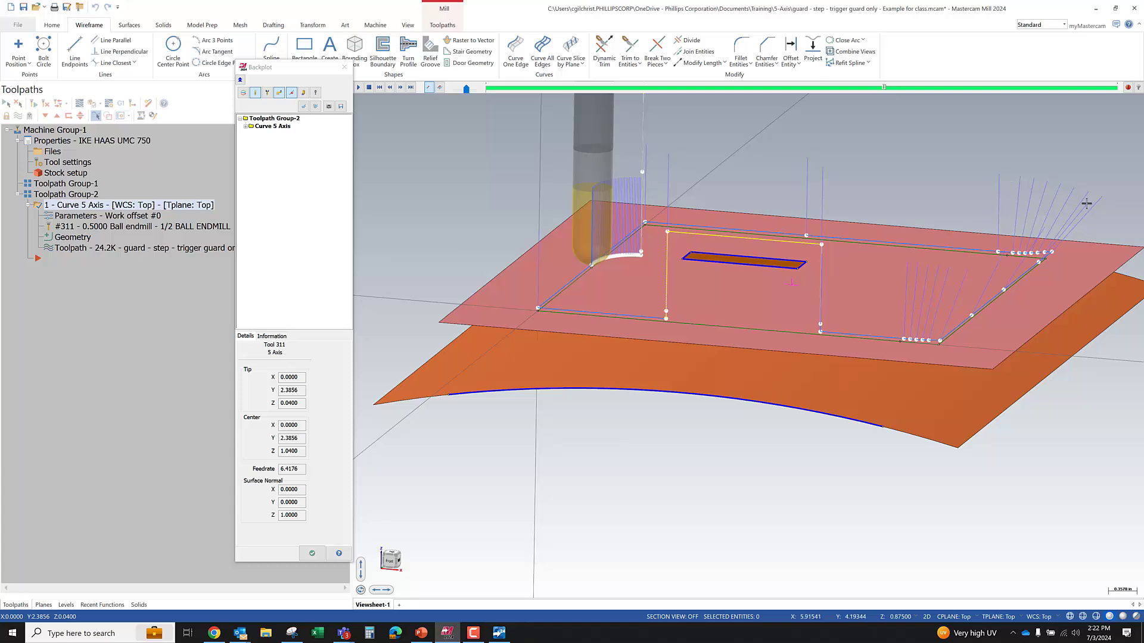
- Examine the spacing and tilt of the tool axis vectors at the corners of the backplotted toolpath
middle_click_drag(1044, 198, 918, 293)
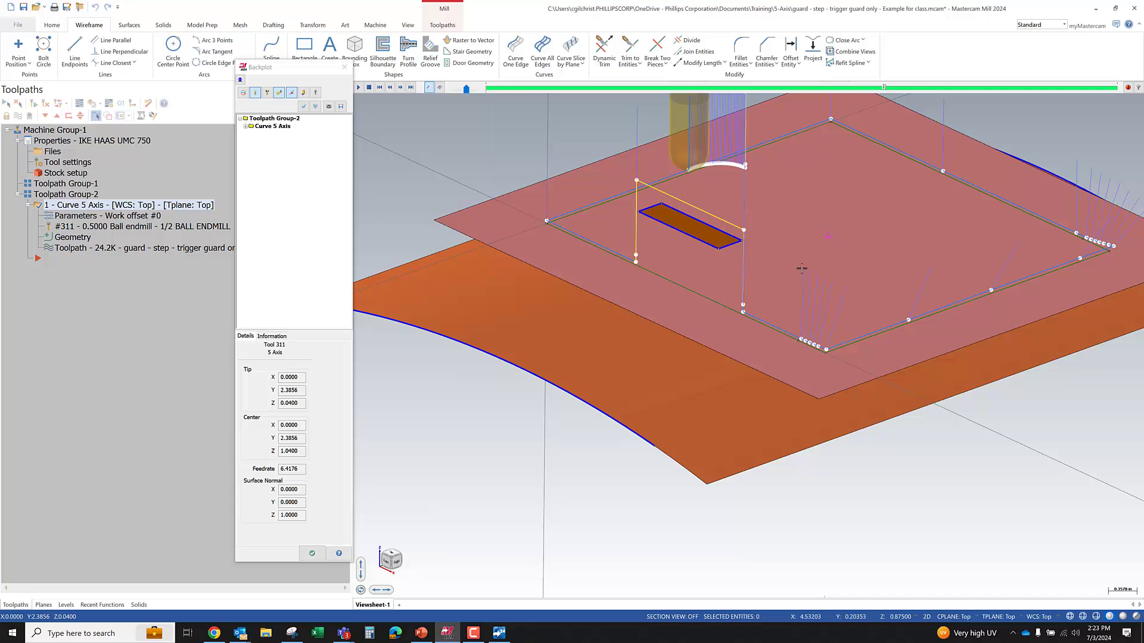
scroll(852, 327, "up", 3)
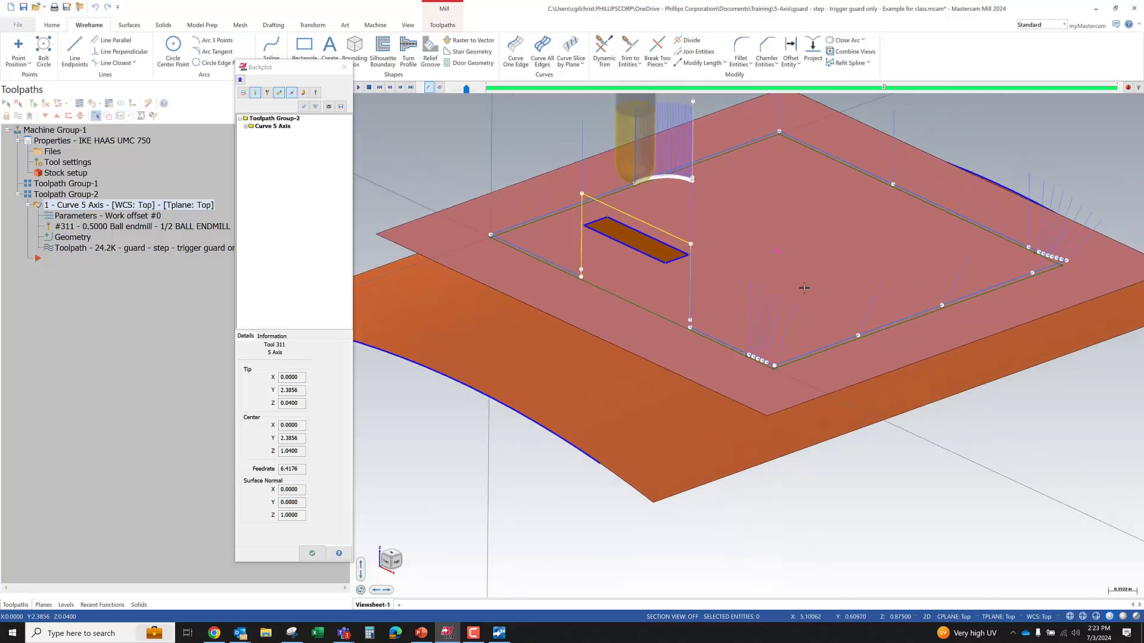
scroll(762, 328, "up", 5)
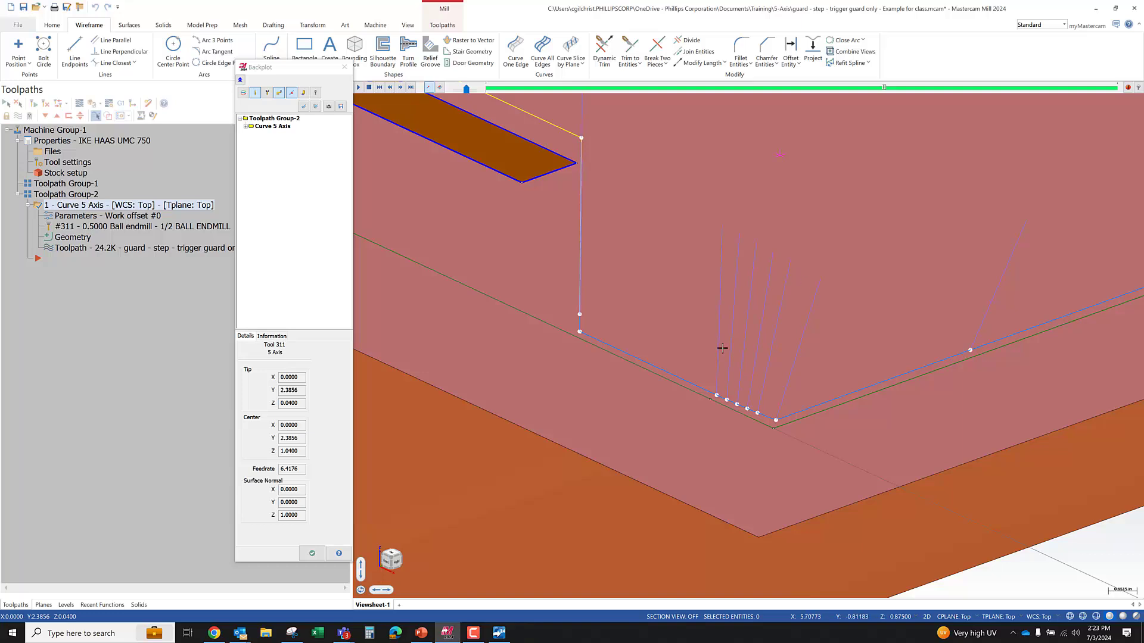
scroll(695, 349, "down", 5)
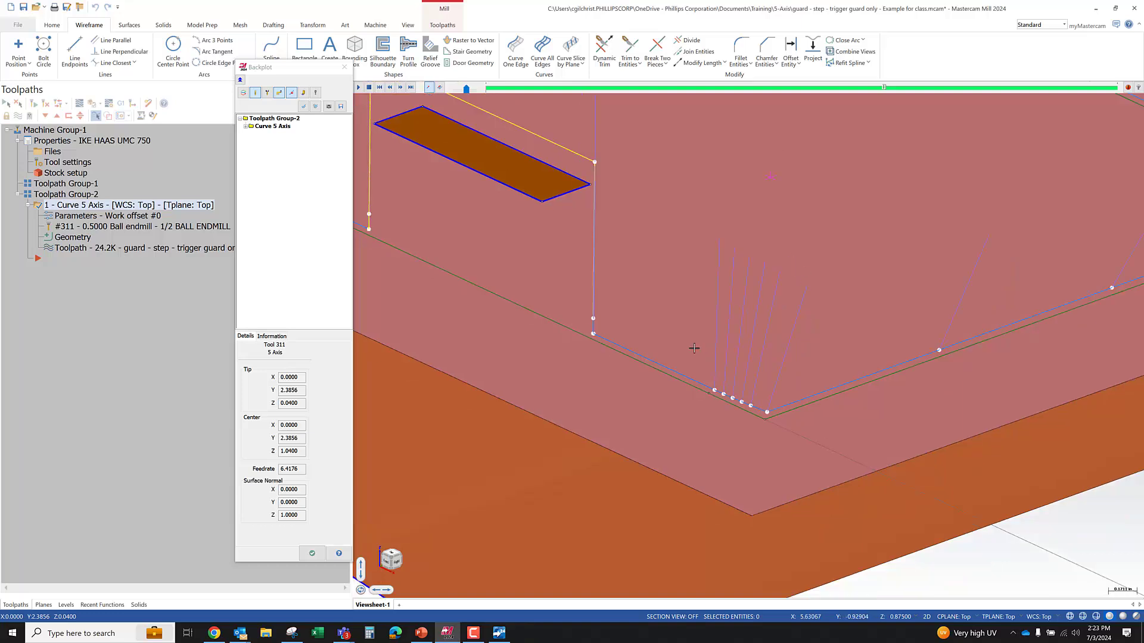
middle_click_drag(951, 313, 697, 343)
scroll(1004, 376, "up", 5)
middle_click_drag(975, 380, 839, 330)
scroll(839, 330, "down", 3)
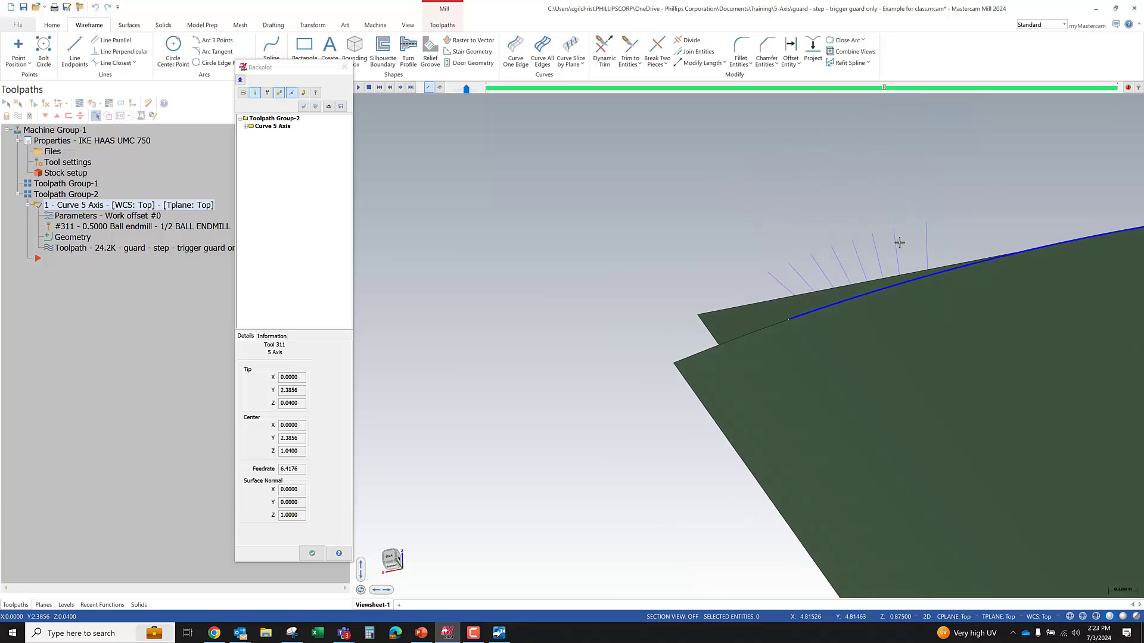
middle_click_drag(900, 245, 786, 375)
scroll(671, 301, "down", 4)
scroll(786, 376, "up", 10)
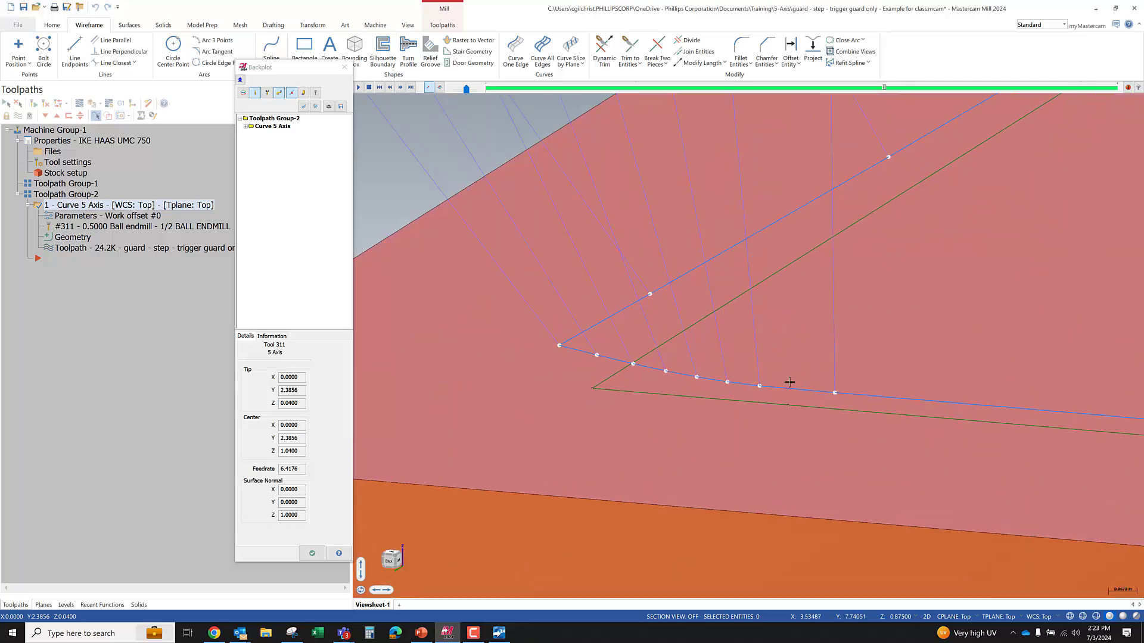
scroll(663, 385, "down", 10)
- Play the backplot through the exit arc to the end of the operation and close Backplot
middle_click_drag(650, 326, 863, 318)
middle_click_drag(1022, 323, 1055, 334)
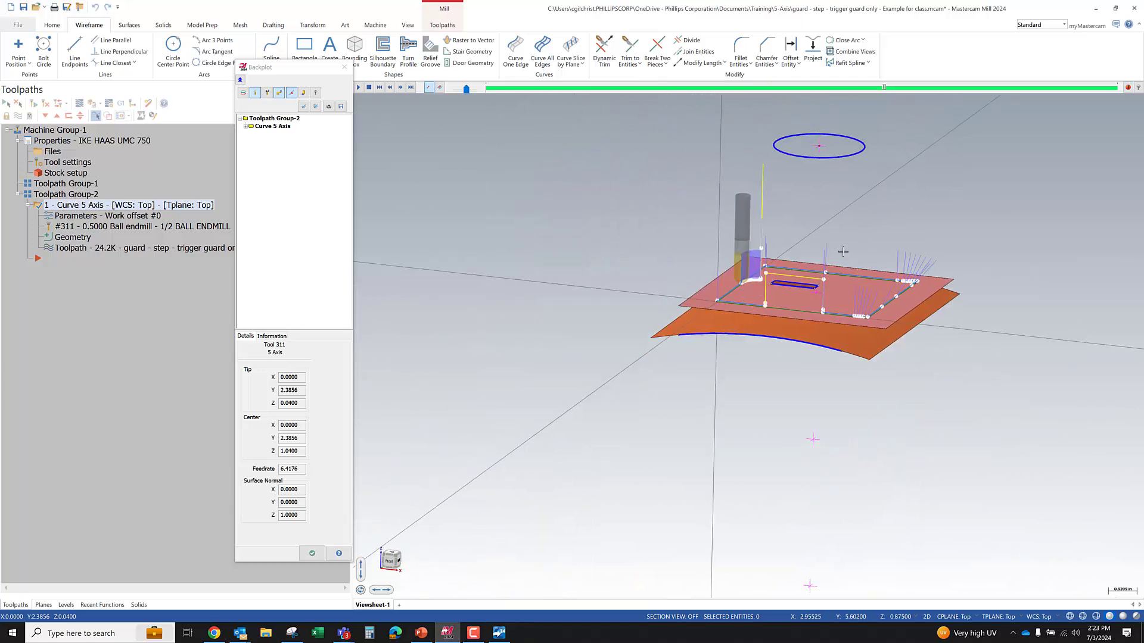
scroll(770, 272, "up", 3)
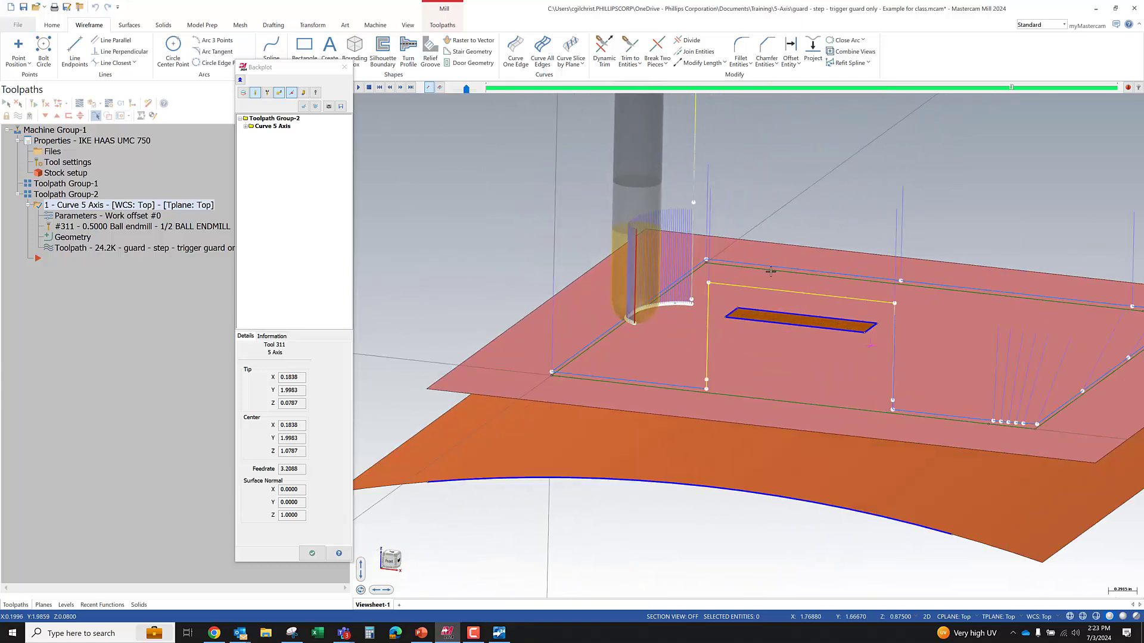
scroll(691, 369, "down", 3)
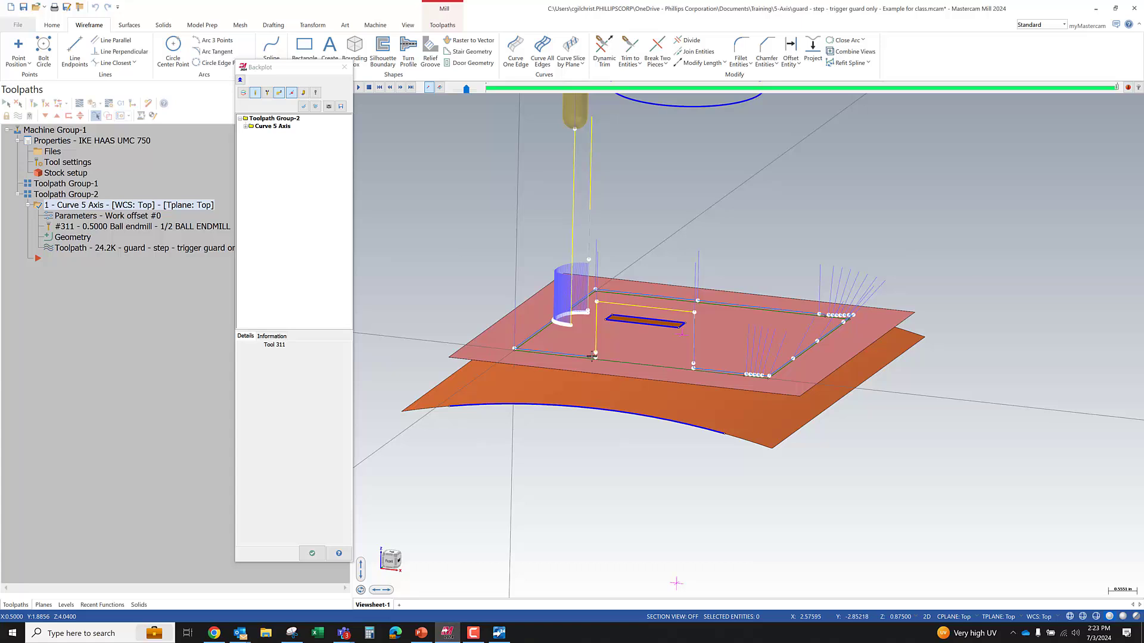
left_click(312, 554)
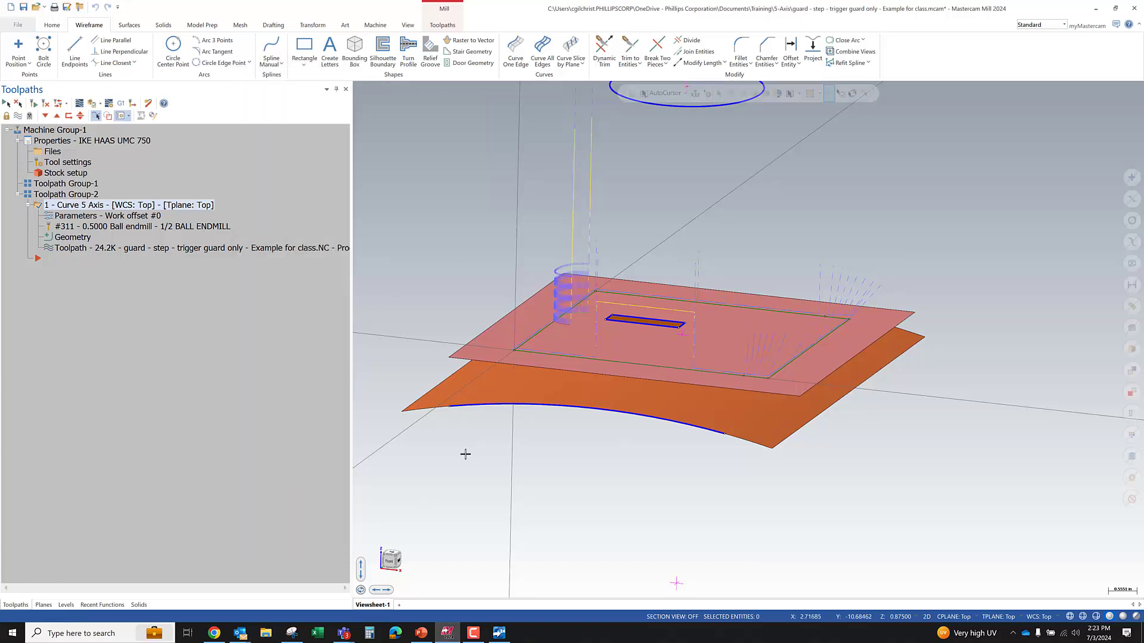
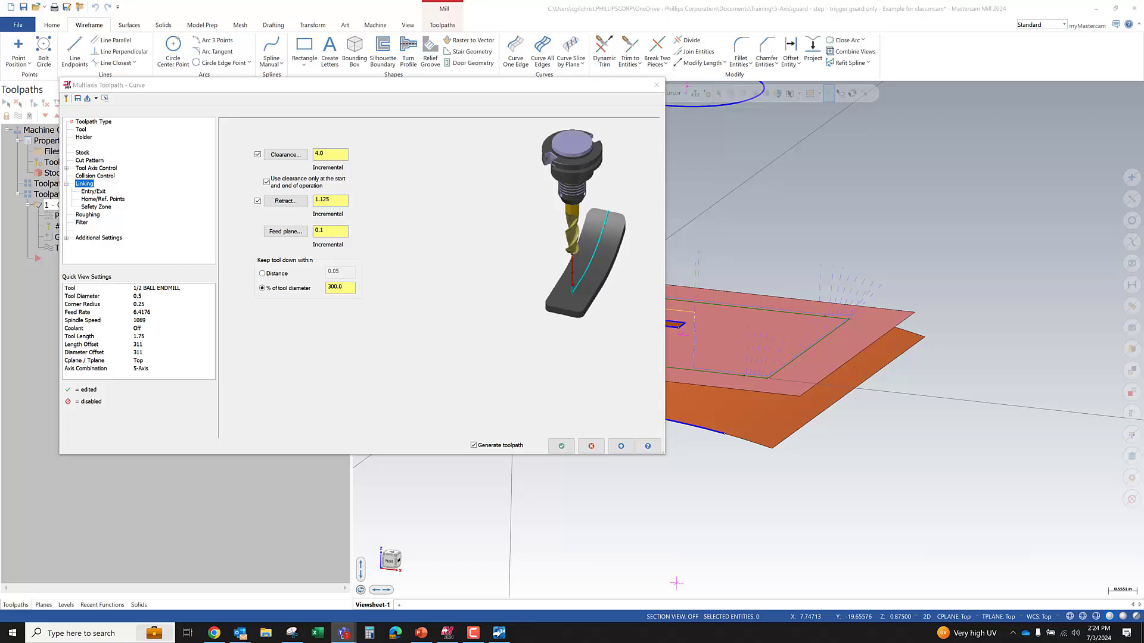
left_click(318, 327)
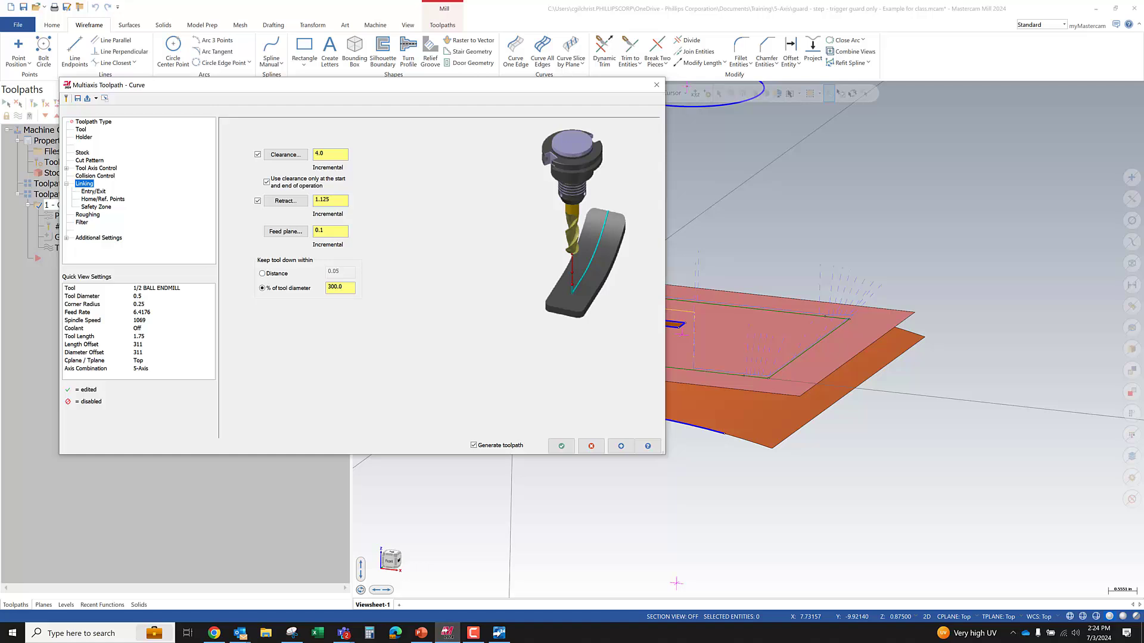
left_click(541, 554)
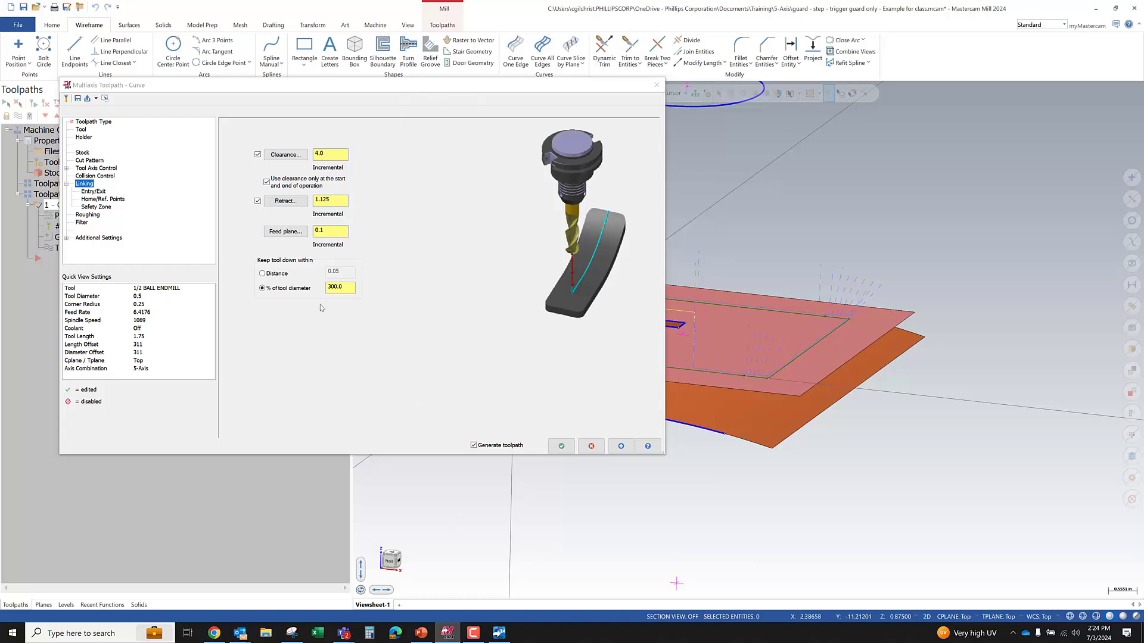
left_click(435, 372)
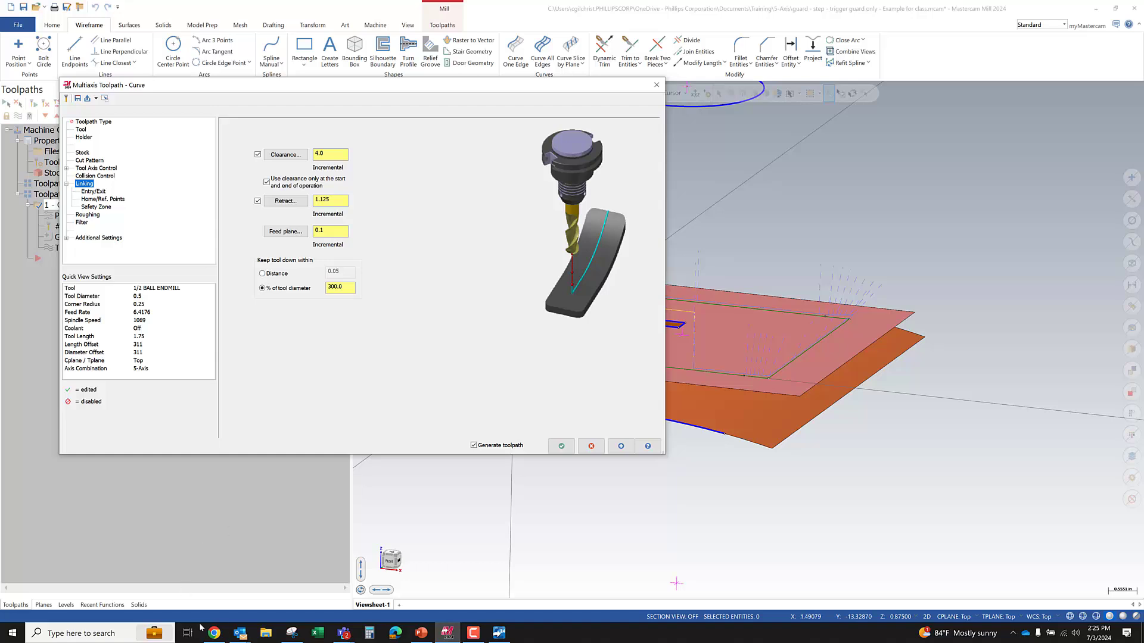
- Switch to File Explorer, enlarge its window, and open the Public Documents folder under C:\Users\Public
left_click(259, 636)
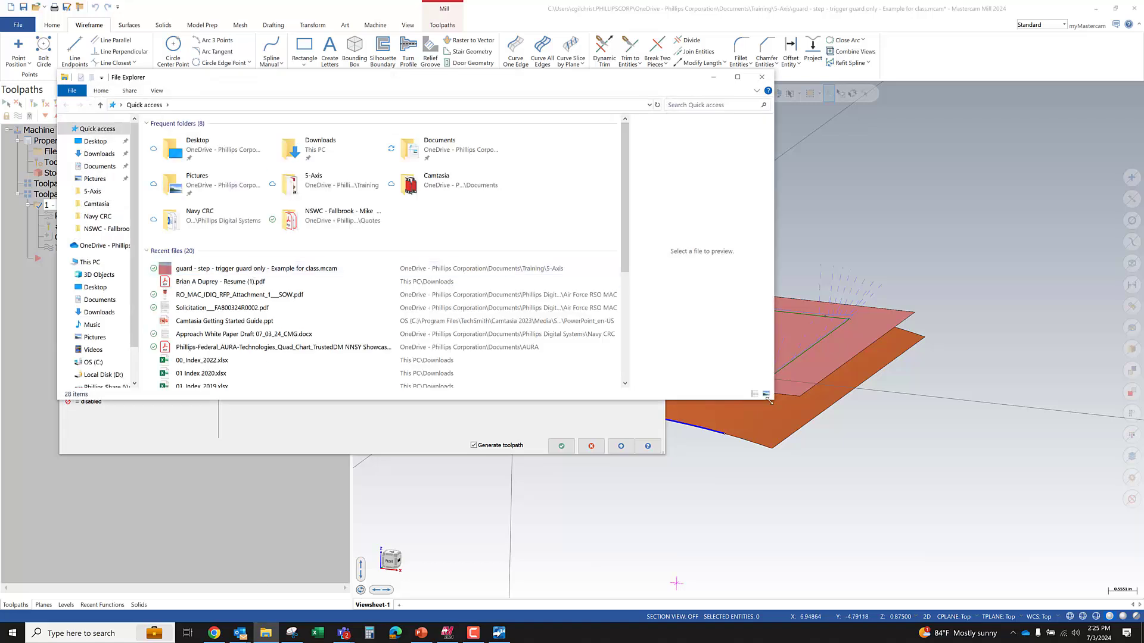
left_click_drag(770, 401, 925, 504)
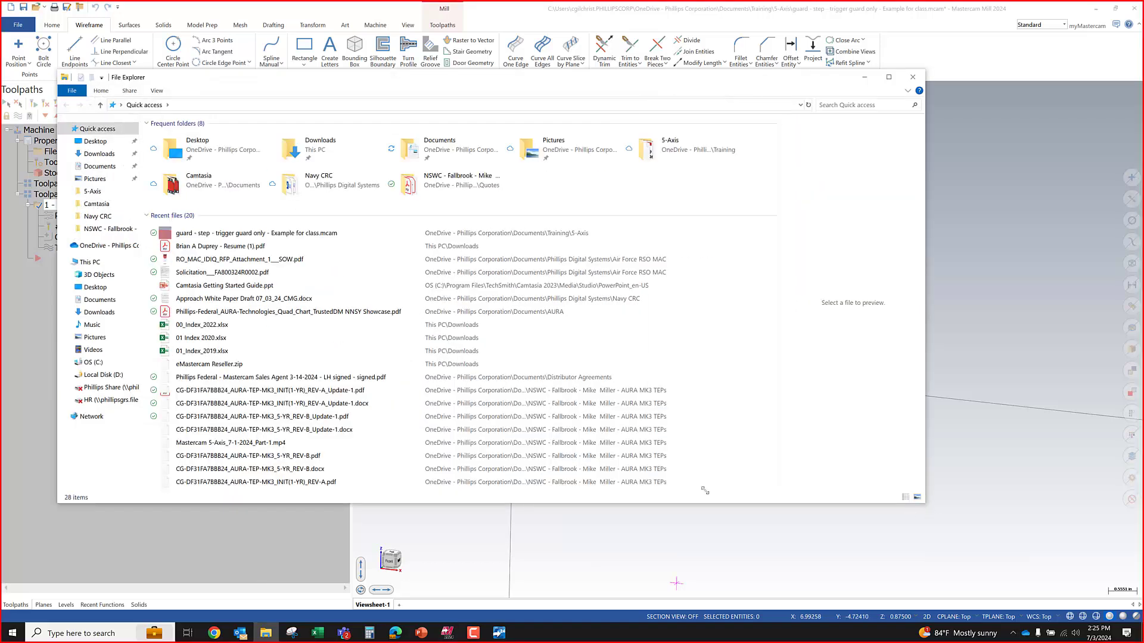
left_click_drag(705, 490, 934, 514)
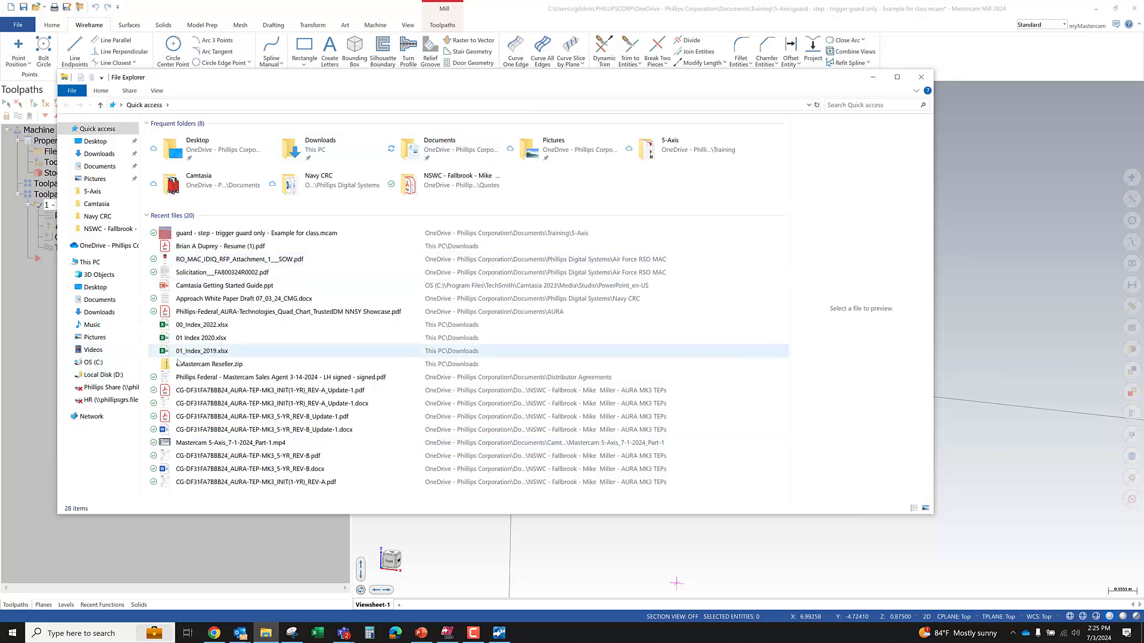
left_click(93, 363)
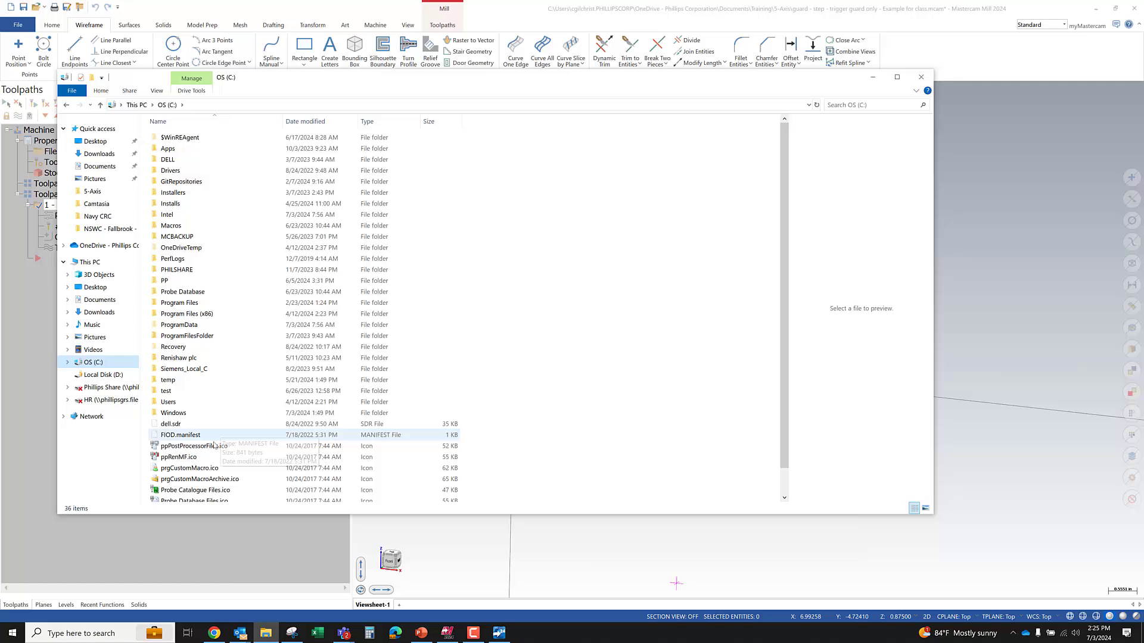
left_click(172, 403)
double_click(173, 405)
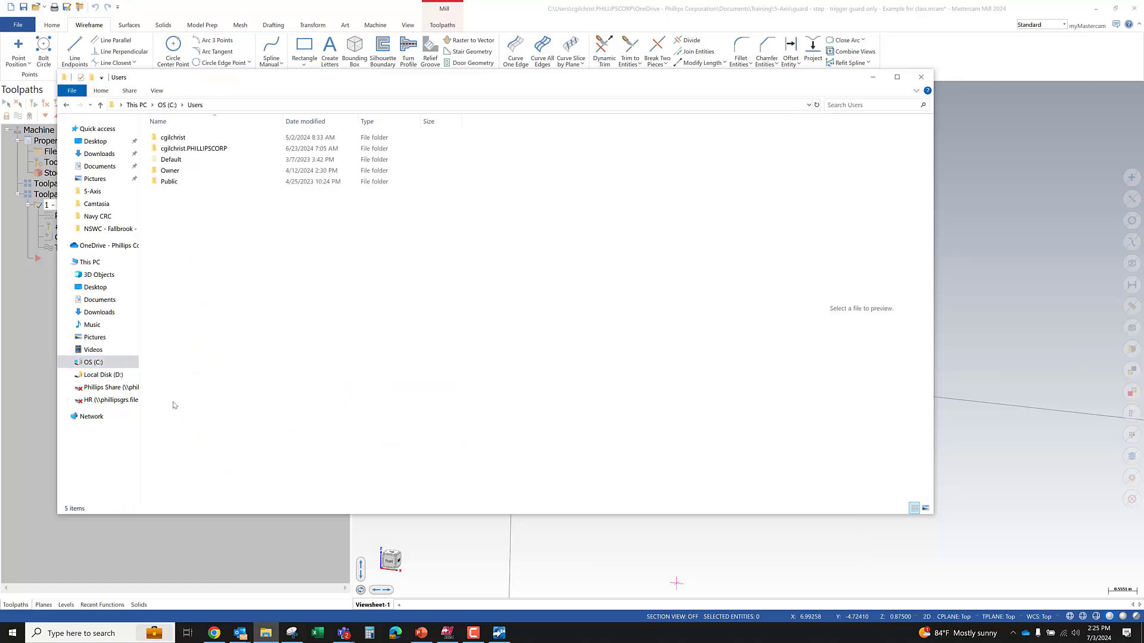
double_click(183, 185)
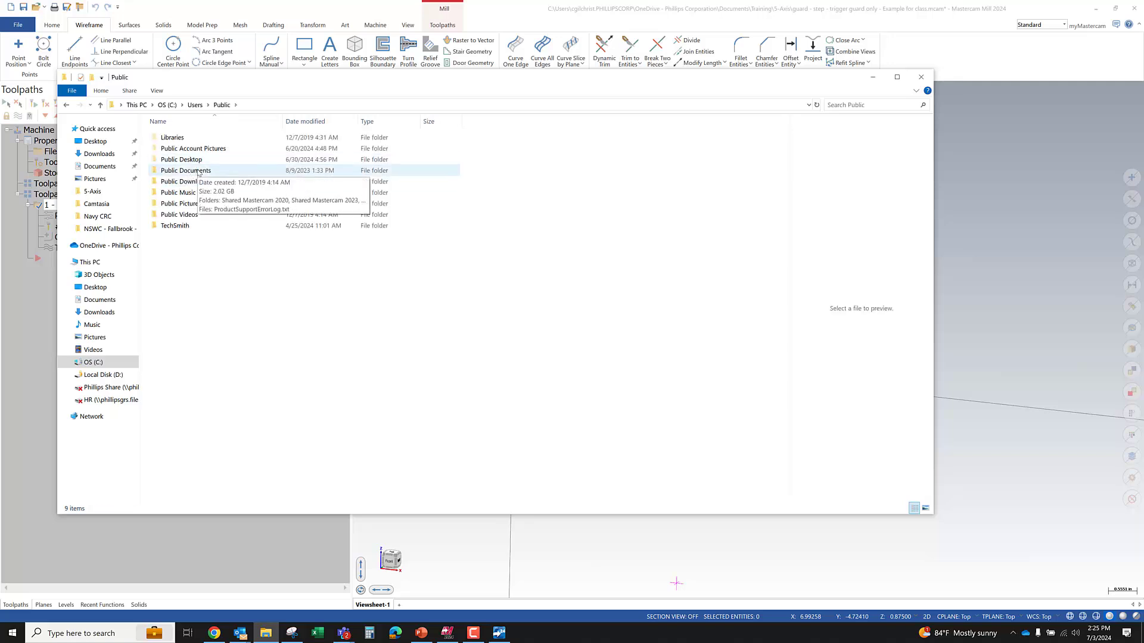
double_click(198, 171)
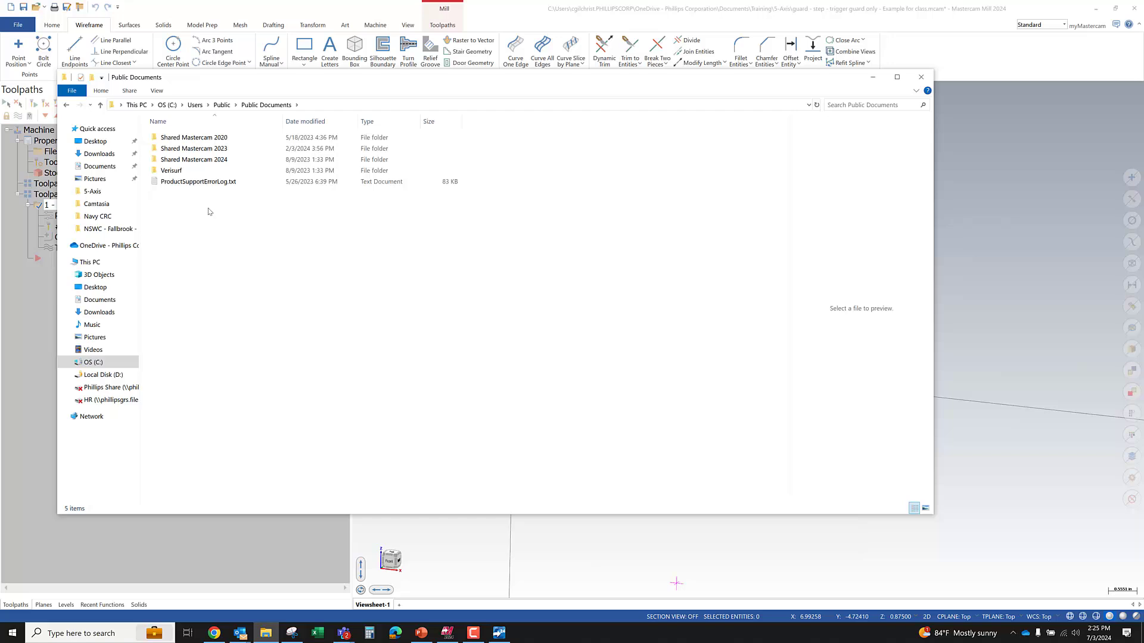
- Open the Posts folder inside the mill folder of Shared Mastercam 2020 and view its files
double_click(227, 140)
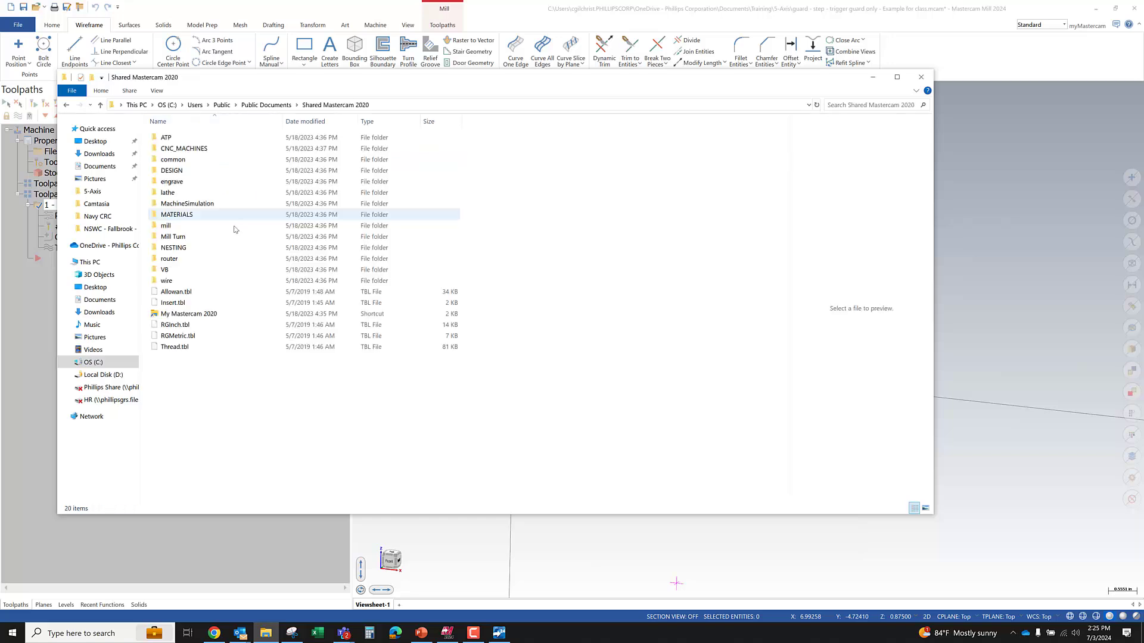
left_click(167, 229)
double_click(183, 162)
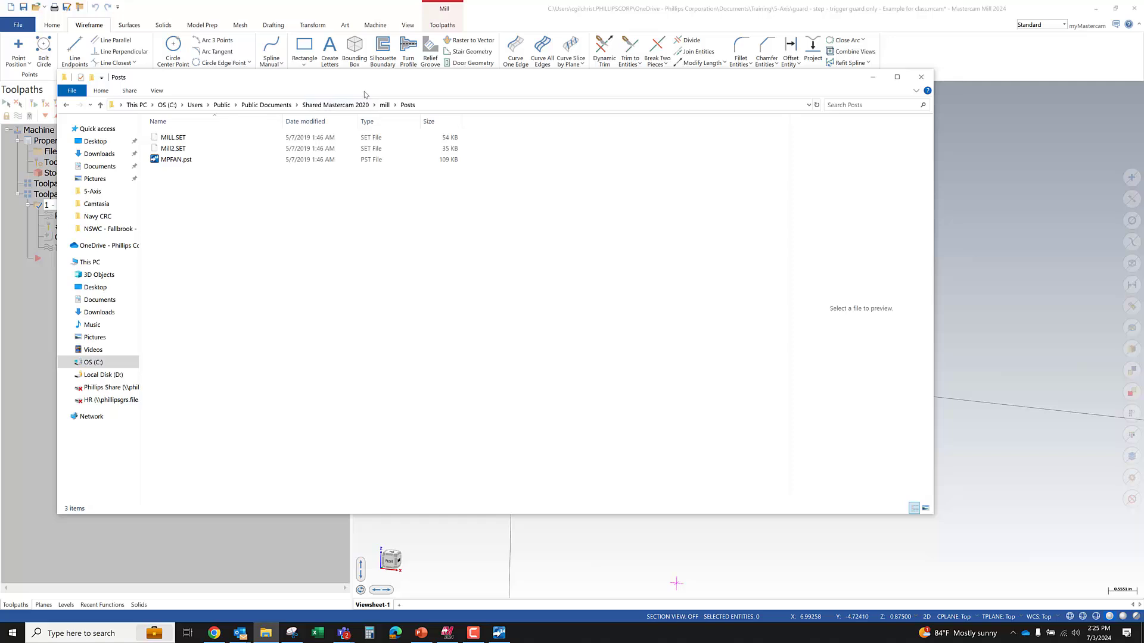
- Open the Posts folder inside the mill folder of Shared Mastercam 2023 and view its post files
left_click(281, 105)
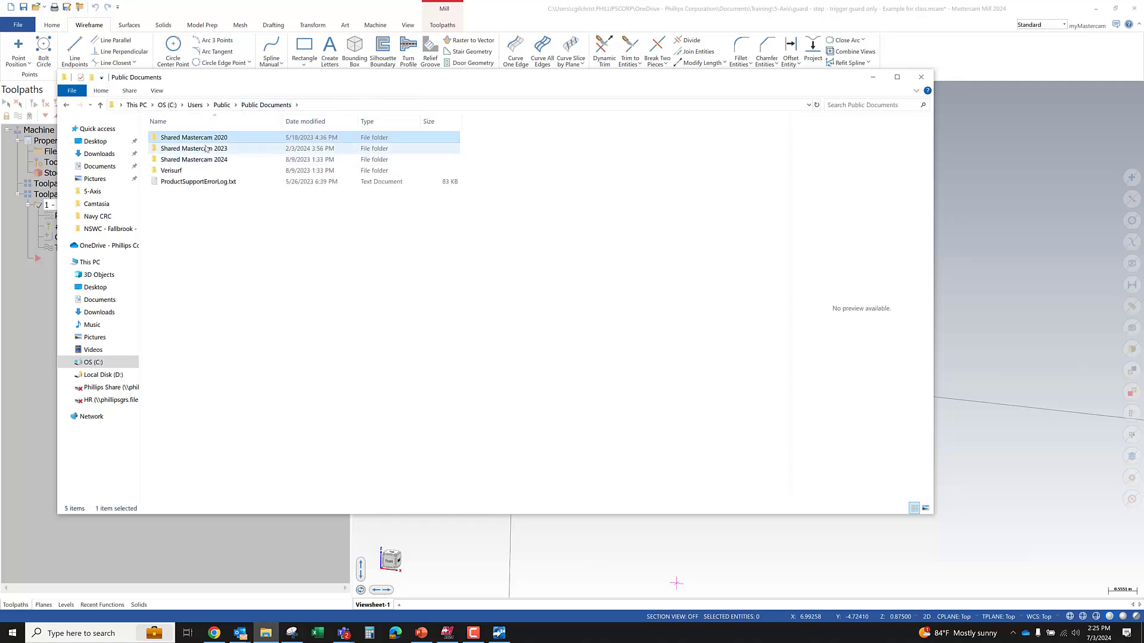
left_click(206, 149)
double_click(206, 149)
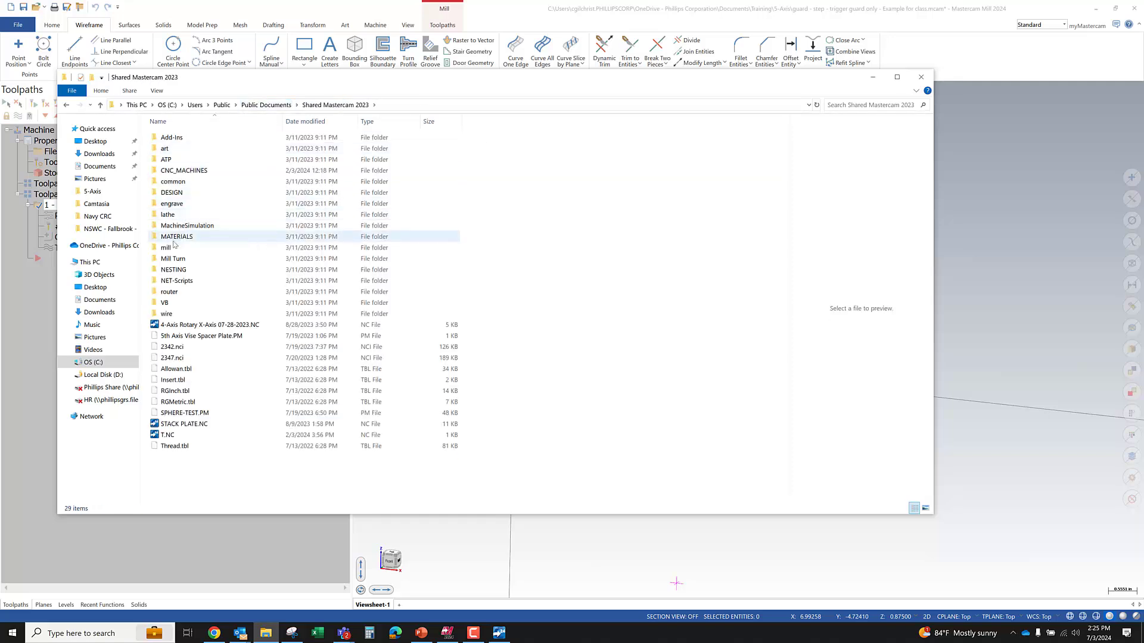
double_click(175, 247)
left_click(194, 163)
double_click(194, 164)
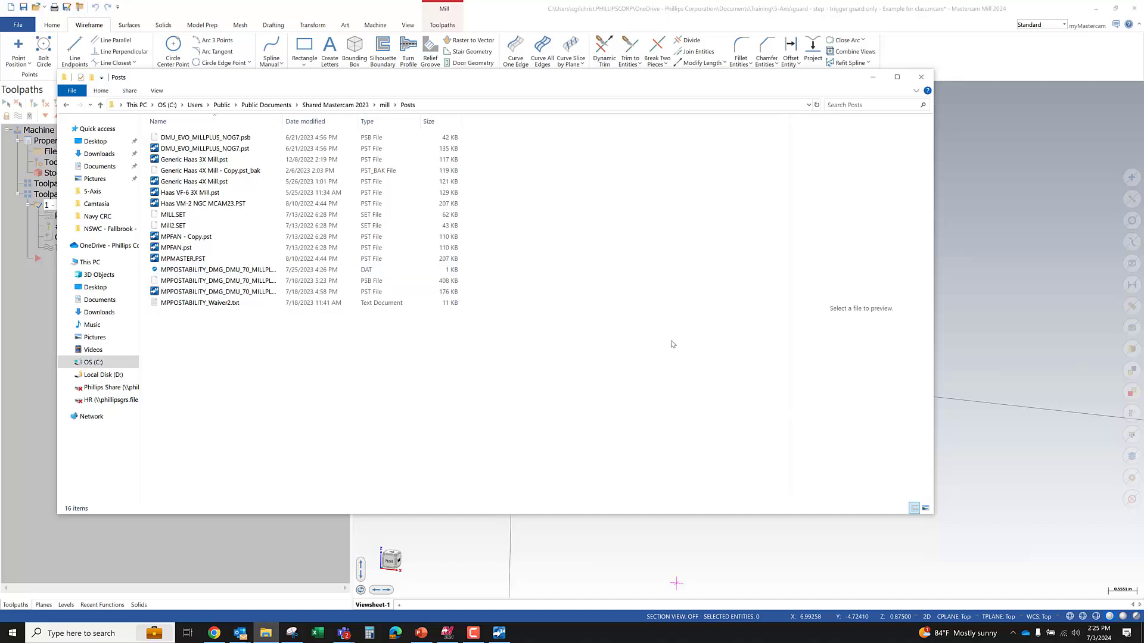
- Search the Downloads folder for *.psm files and open Haas UMC-750 5X Mill Master.psm in Code Expert
left_click(99, 154)
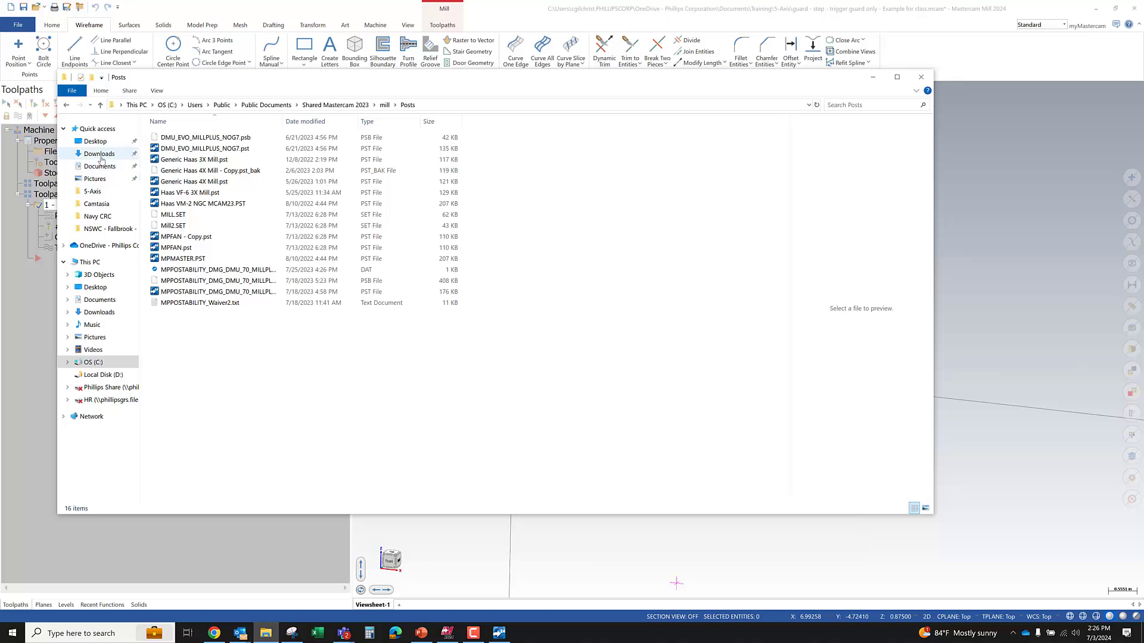
left_click(859, 108)
type("*.")
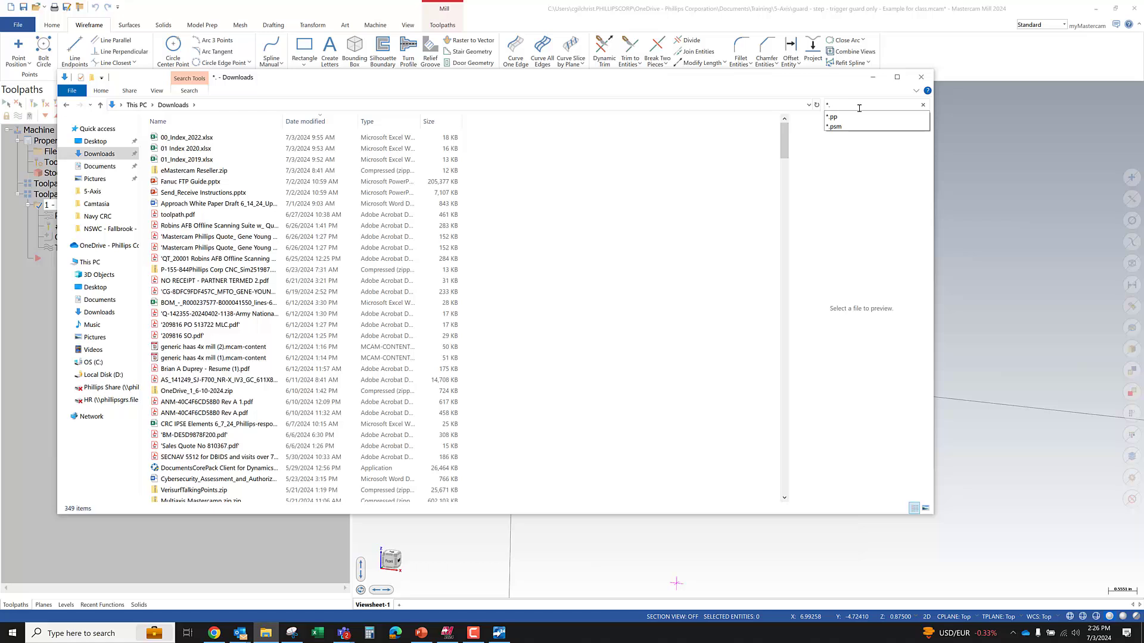
left_click(851, 127)
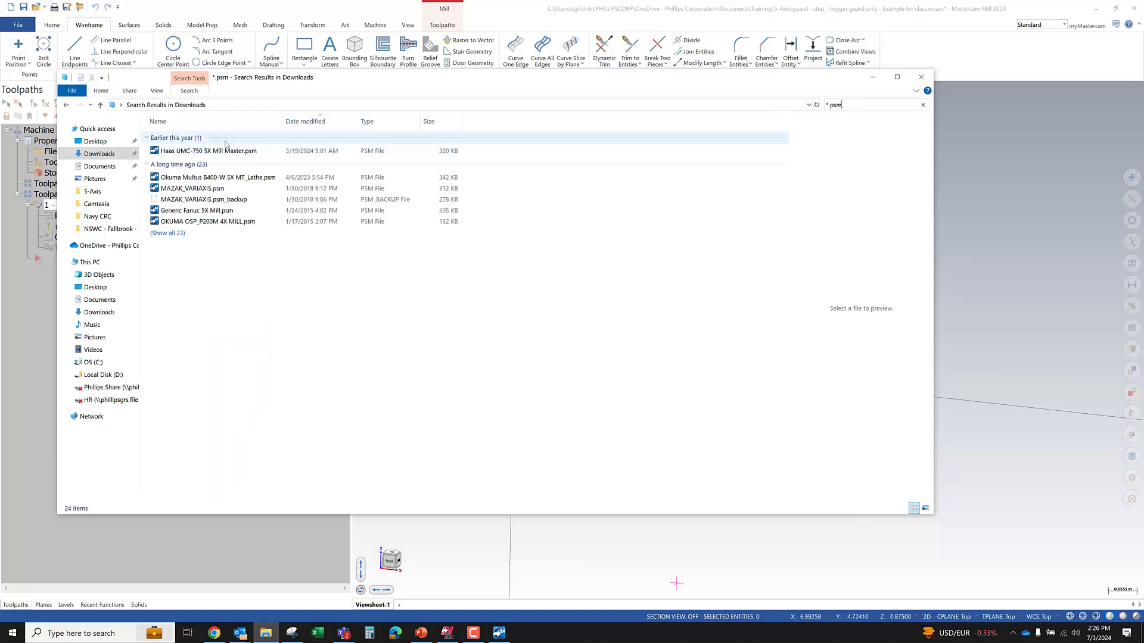
left_click(208, 155)
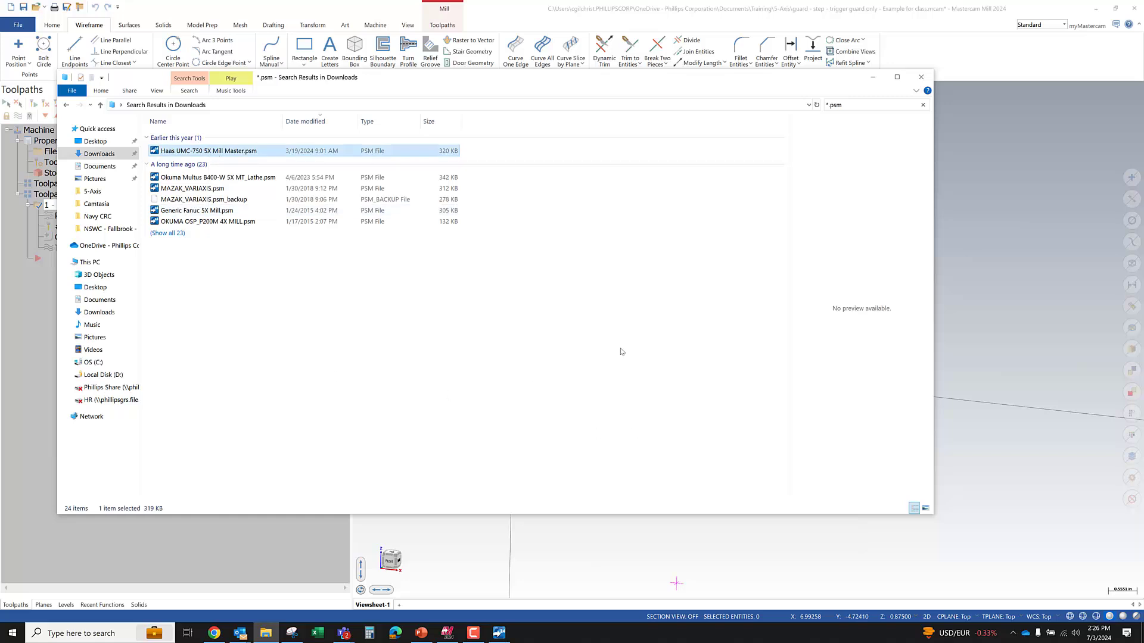
left_click(502, 633)
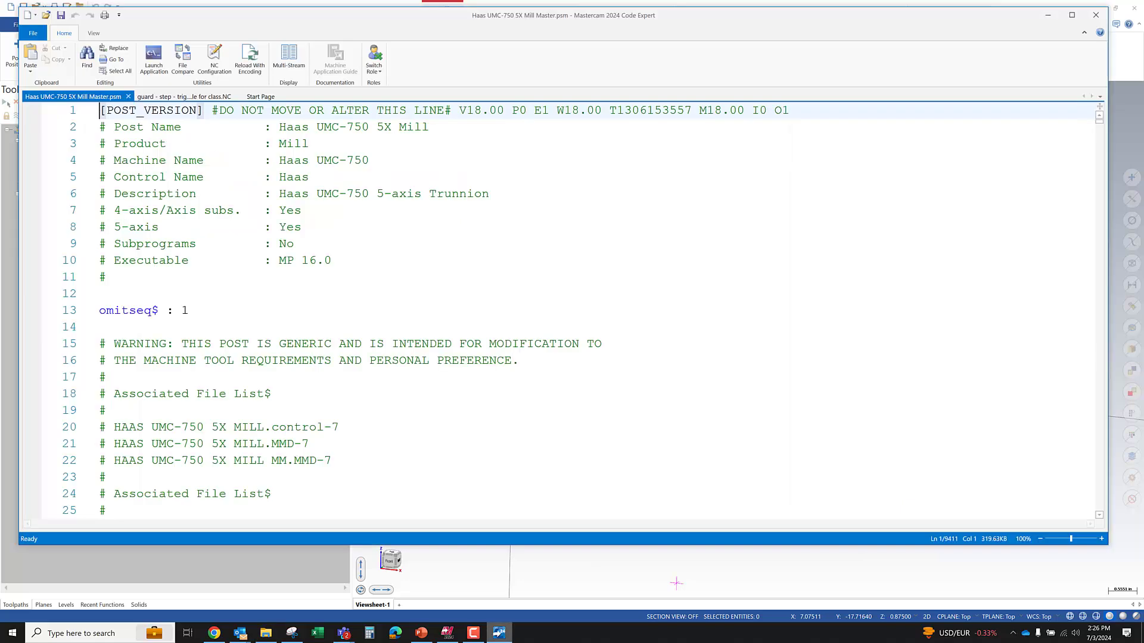
- Examine the Haas UMC-750 post's header, miscellaneous integer notes, constants, and work offset, spindle and feed control settings
left_click(320, 138)
left_click_drag(370, 160, 317, 162)
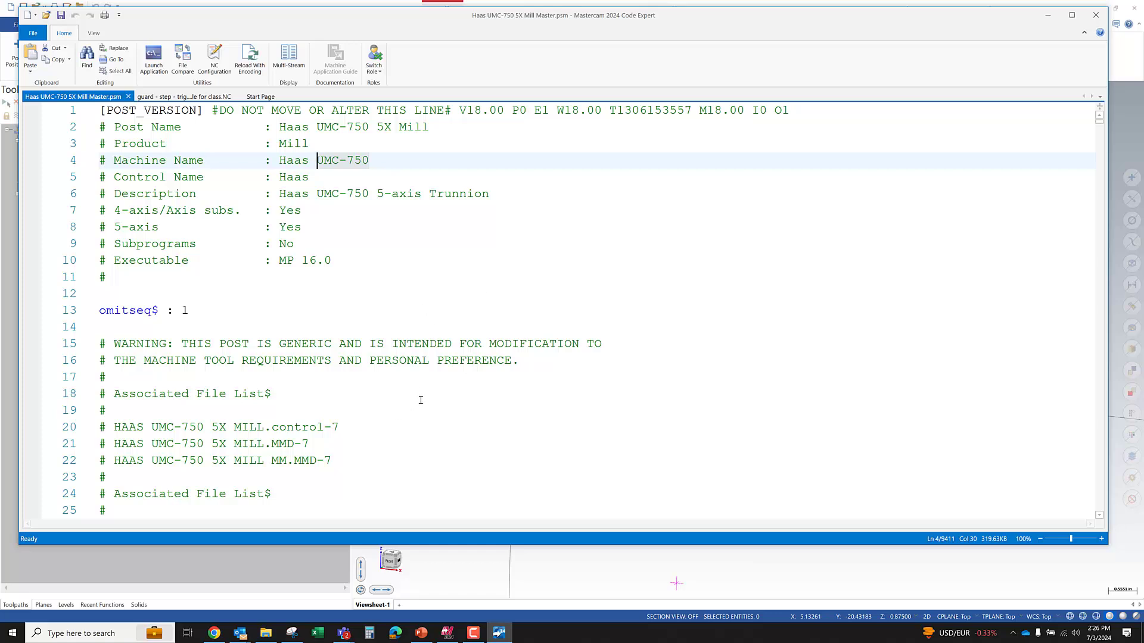
scroll(370, 382, "down", 4)
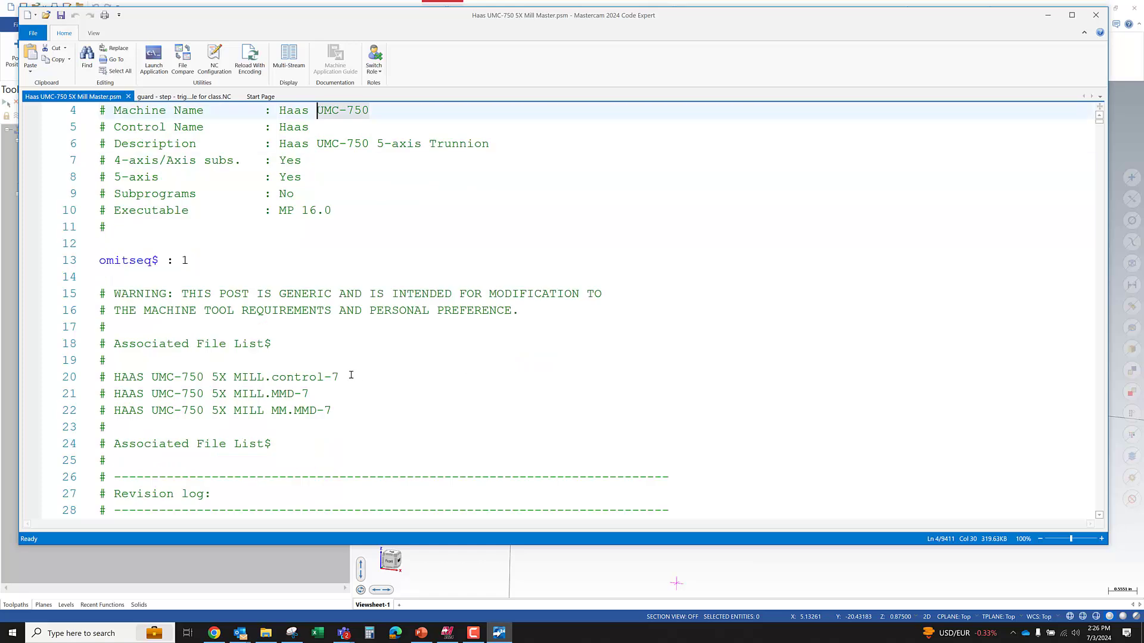
scroll(299, 366, "down", 6)
scroll(298, 366, "down", 20)
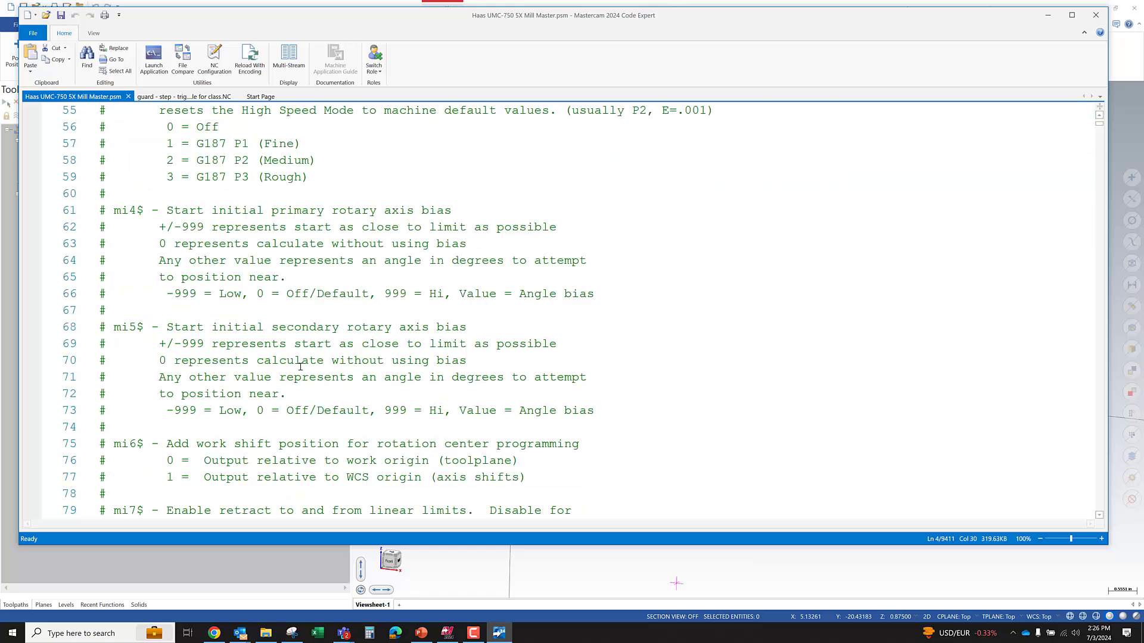
scroll(292, 360, "down", 20)
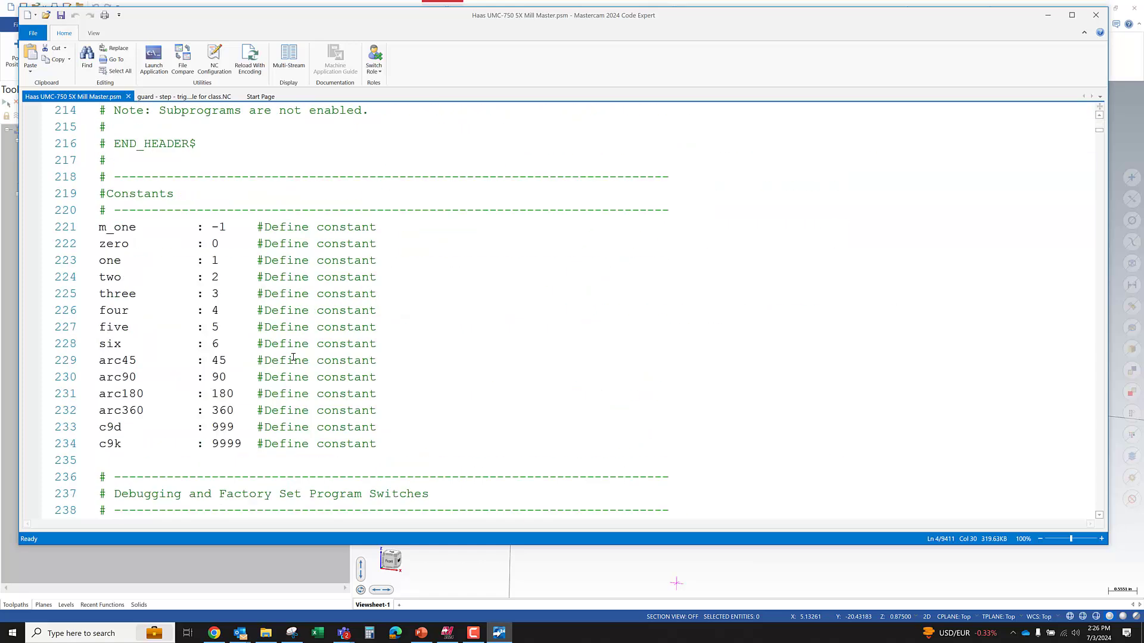
scroll(229, 307, "down", 12)
scroll(229, 307, "down", 2)
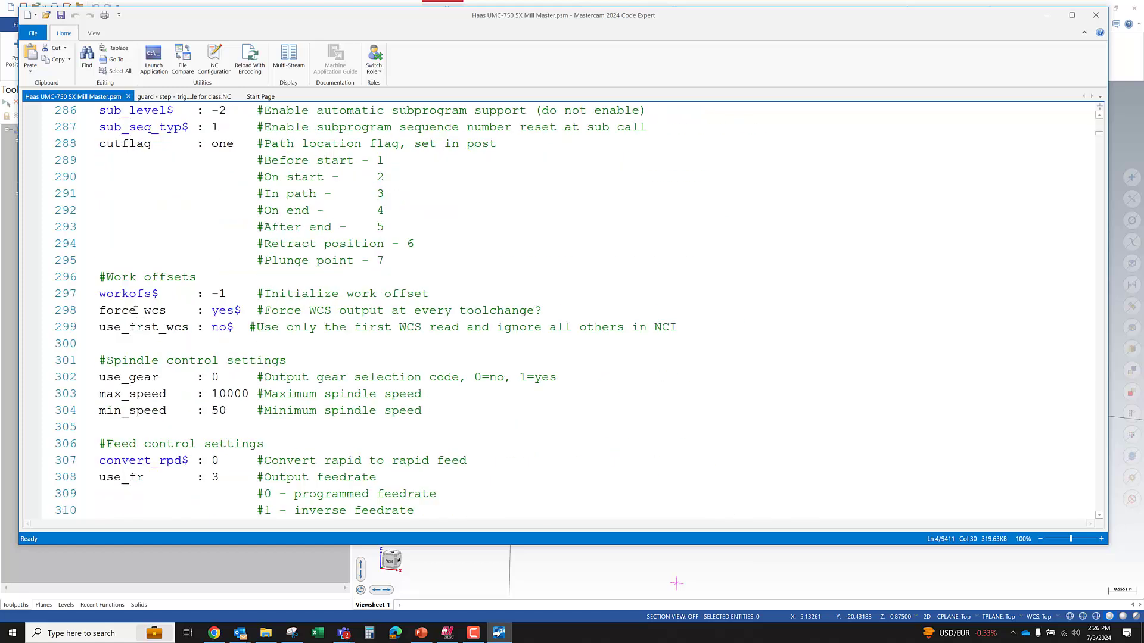
scroll(137, 308, "down", 11)
scroll(93, 238, "up", 8)
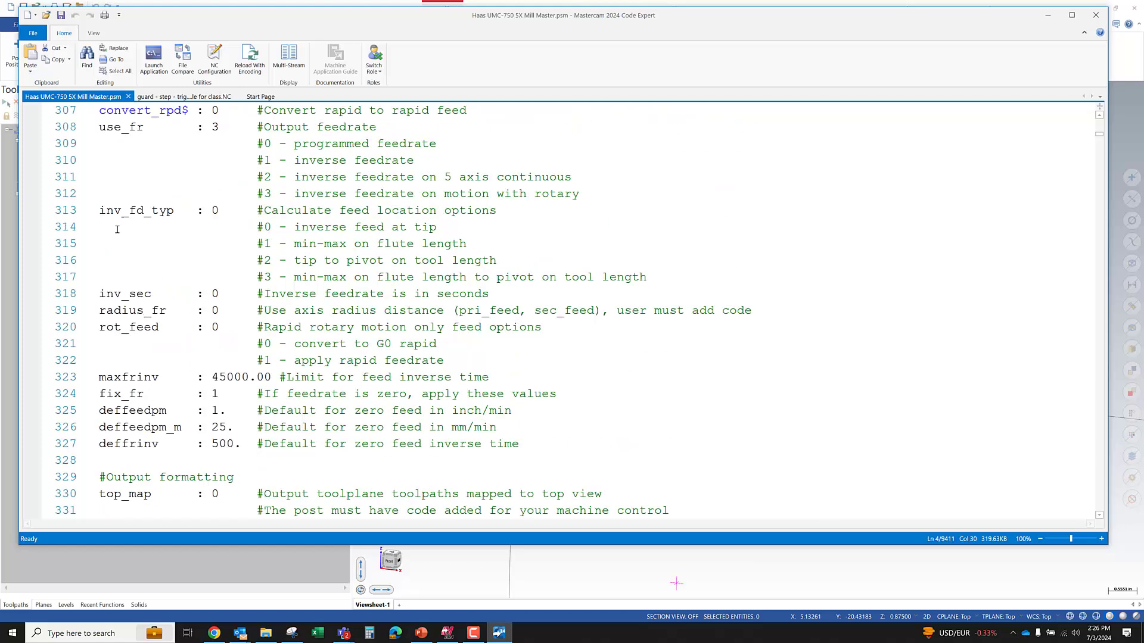
scroll(98, 227, "up", 2)
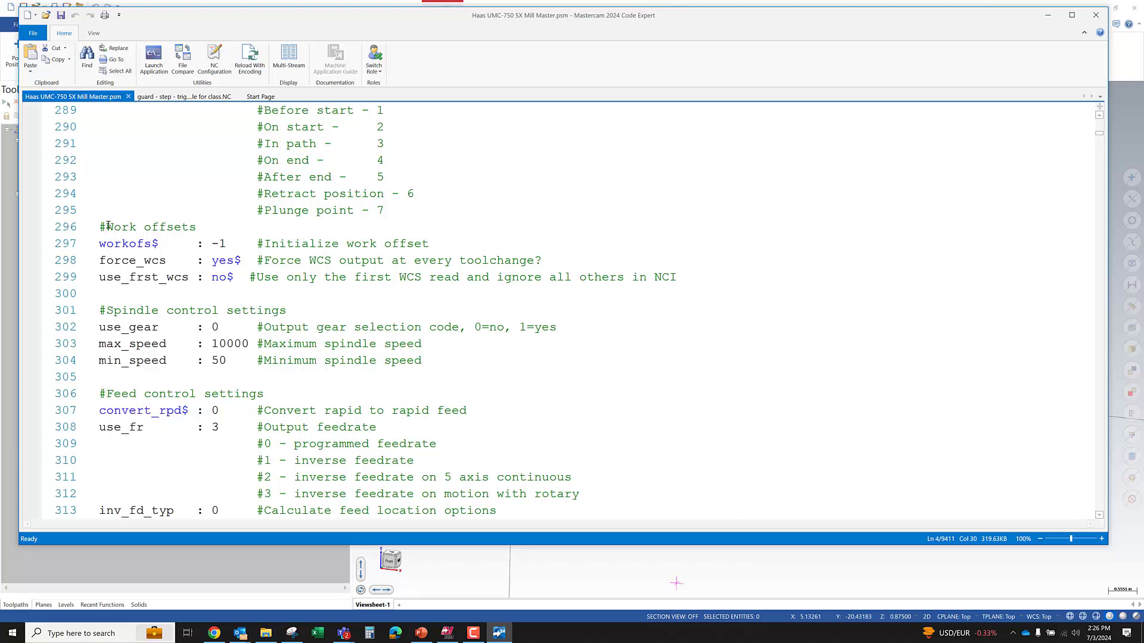
- Highlight the post's settings down to p_rsoft_tol3 on line 577, review them back up to the secondary axis description, and clear the selection
scroll(108, 227, "up", 20)
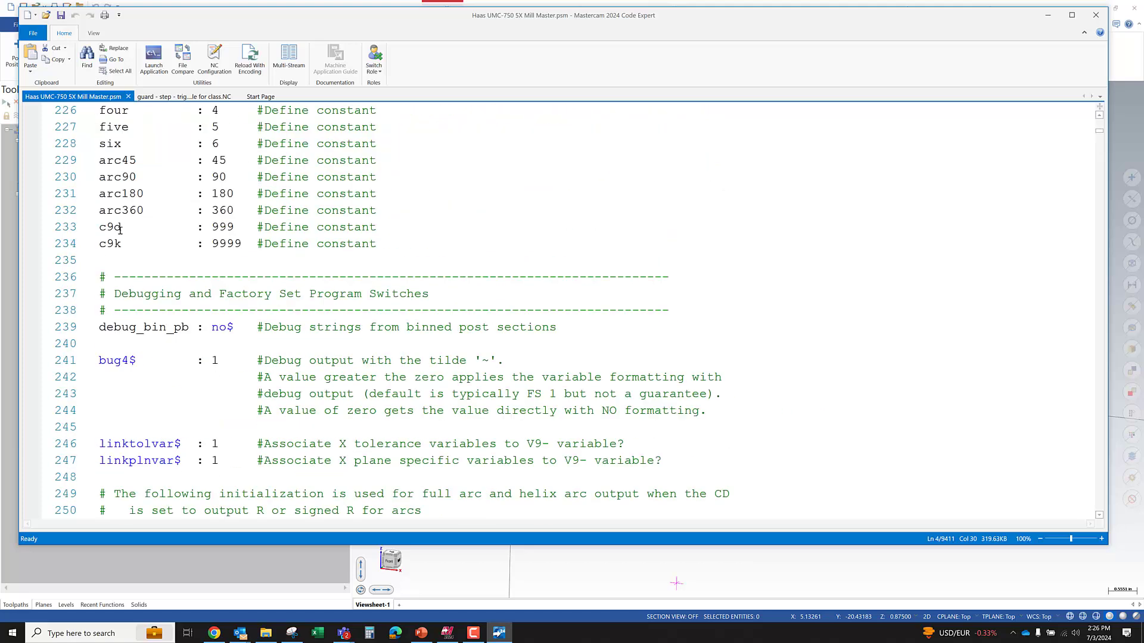
scroll(119, 215, "down", 2)
left_click_drag(102, 176, 590, 261)
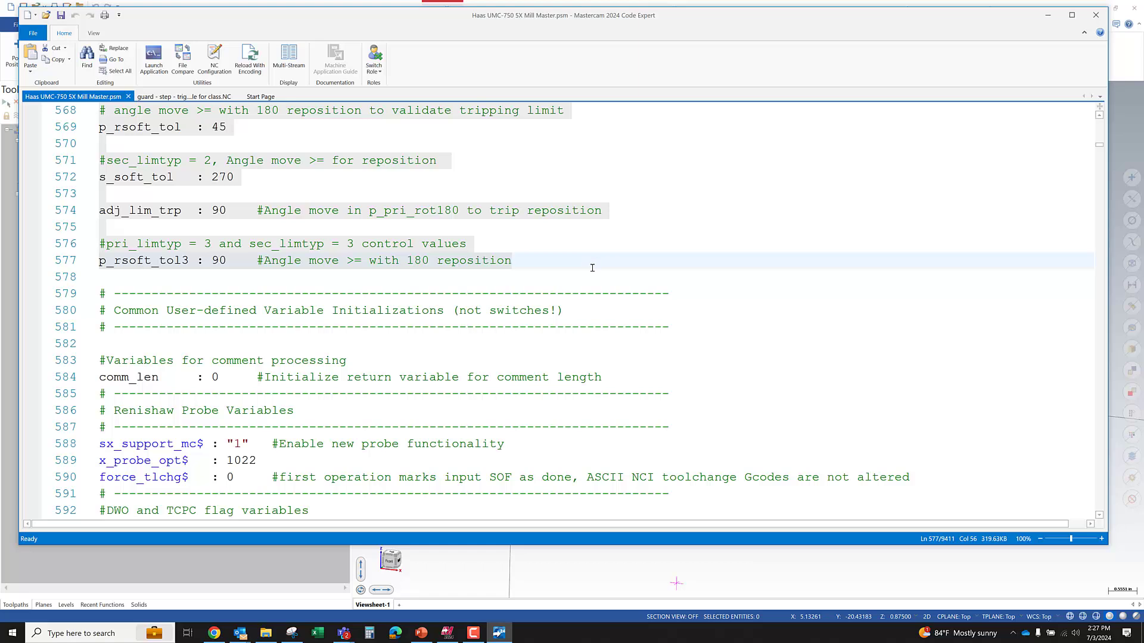
scroll(198, 394, "up", 17)
scroll(198, 394, "up", 13)
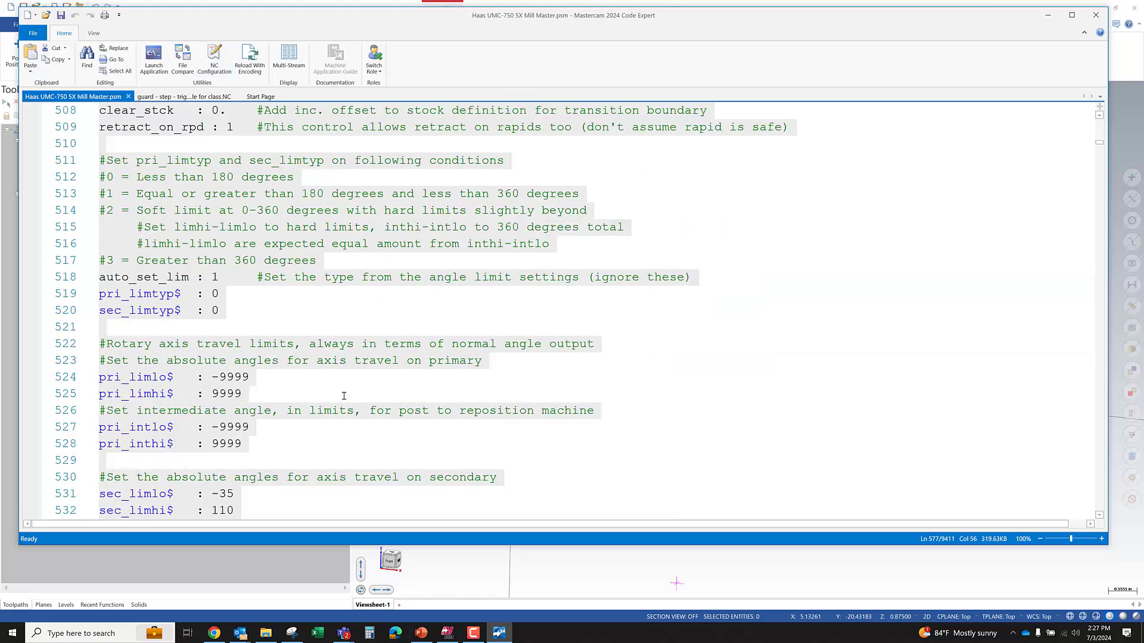
scroll(236, 395, "up", 20)
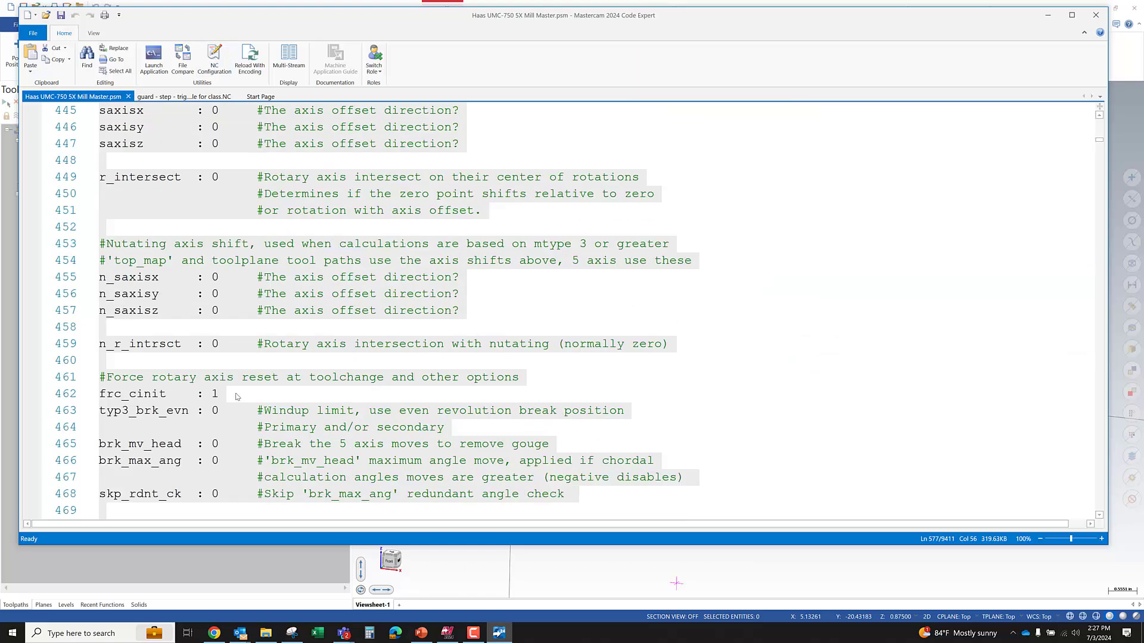
scroll(236, 394, "up", 2)
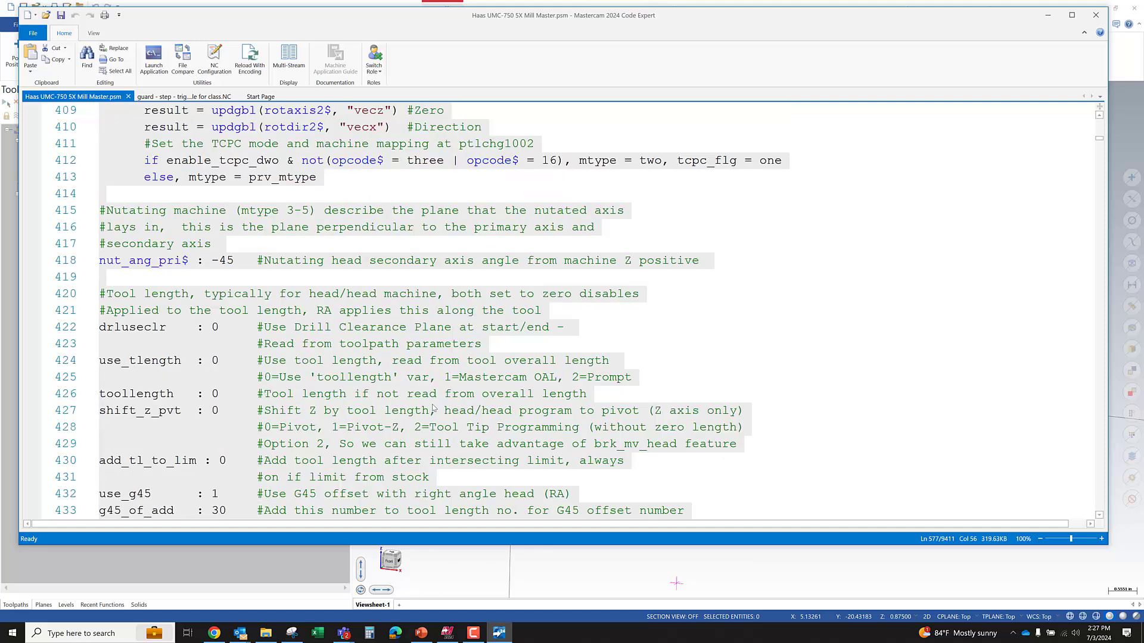
scroll(282, 388, "up", 5)
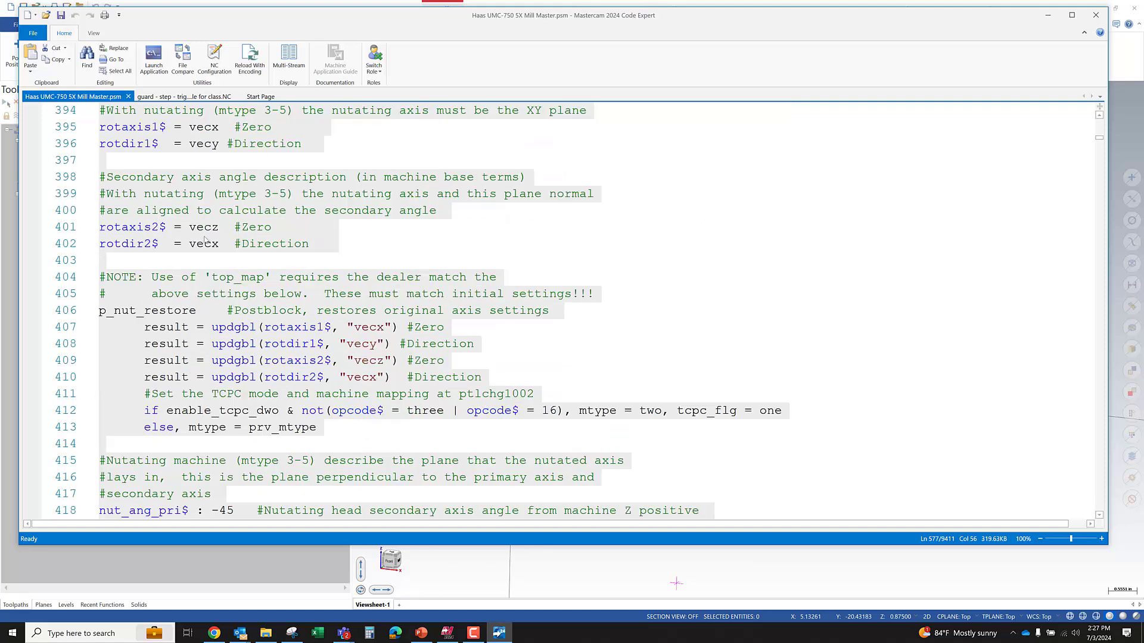
left_click(433, 250)
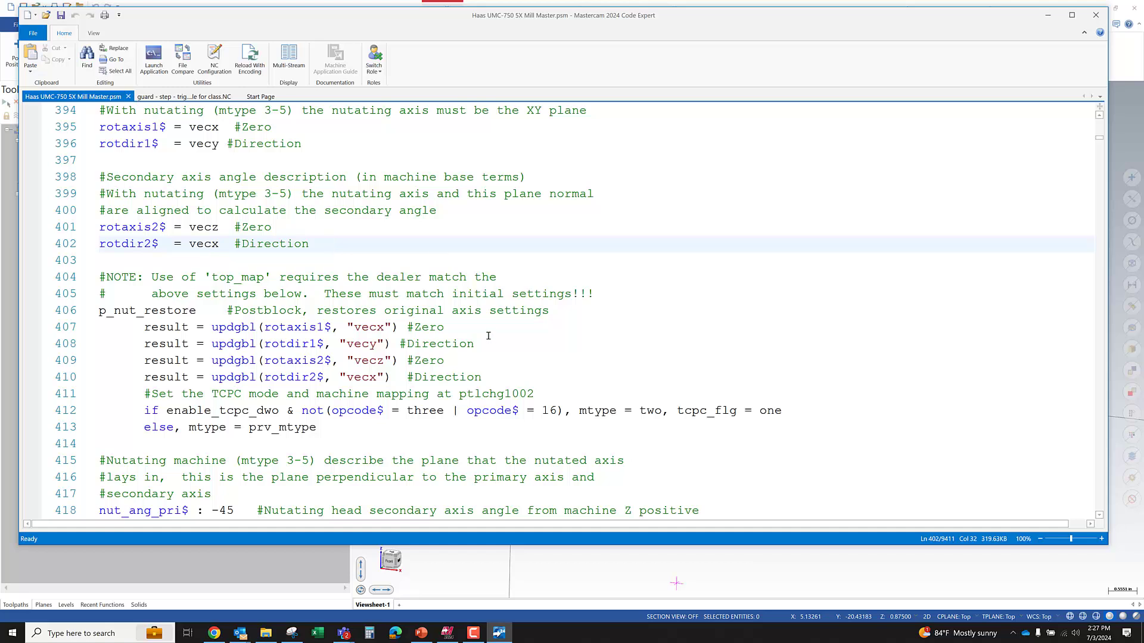
- Examine the 5 Axis Rotary Settings section, covering axis addresses, machine type, axis offsets and the forced rotary reset options
scroll(269, 360, "up", 10)
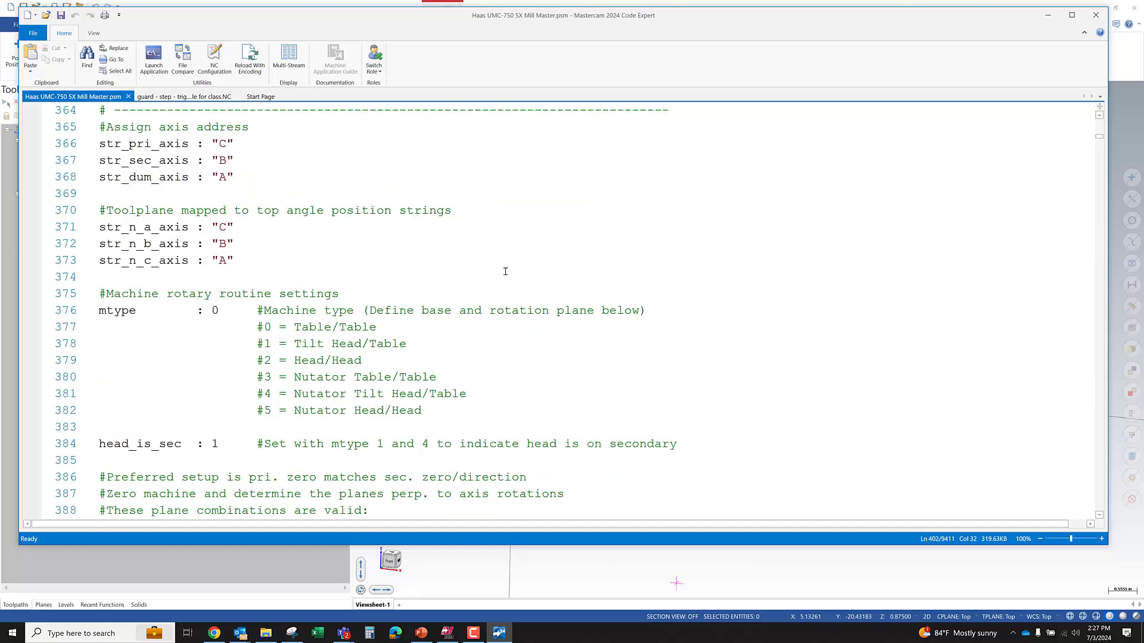
scroll(505, 271, "up", 1)
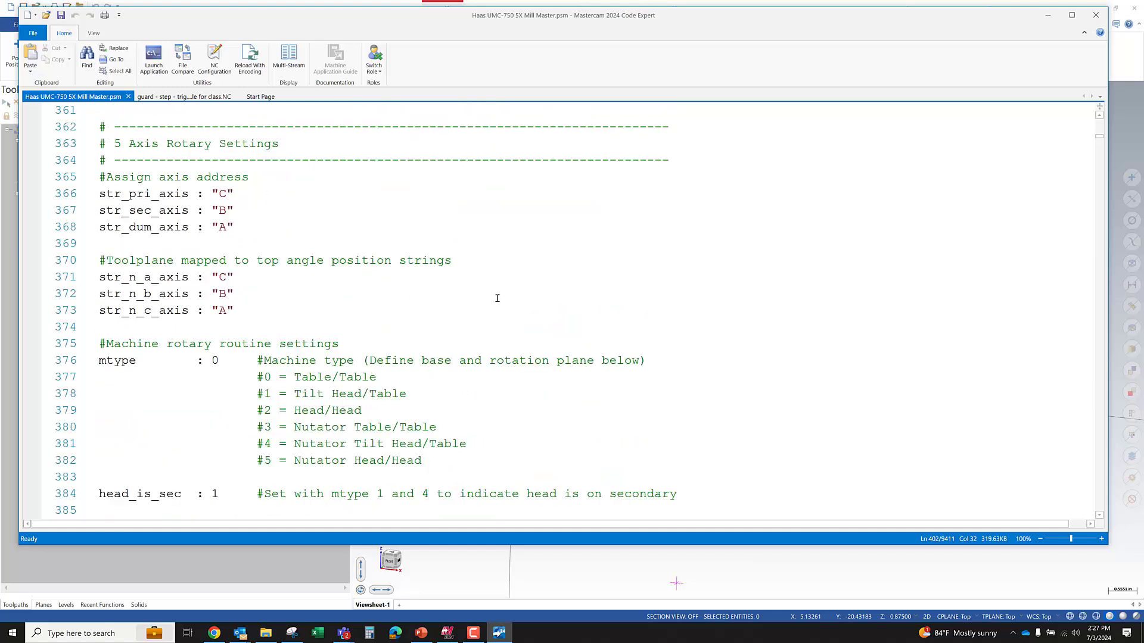
scroll(325, 356, "down", 20)
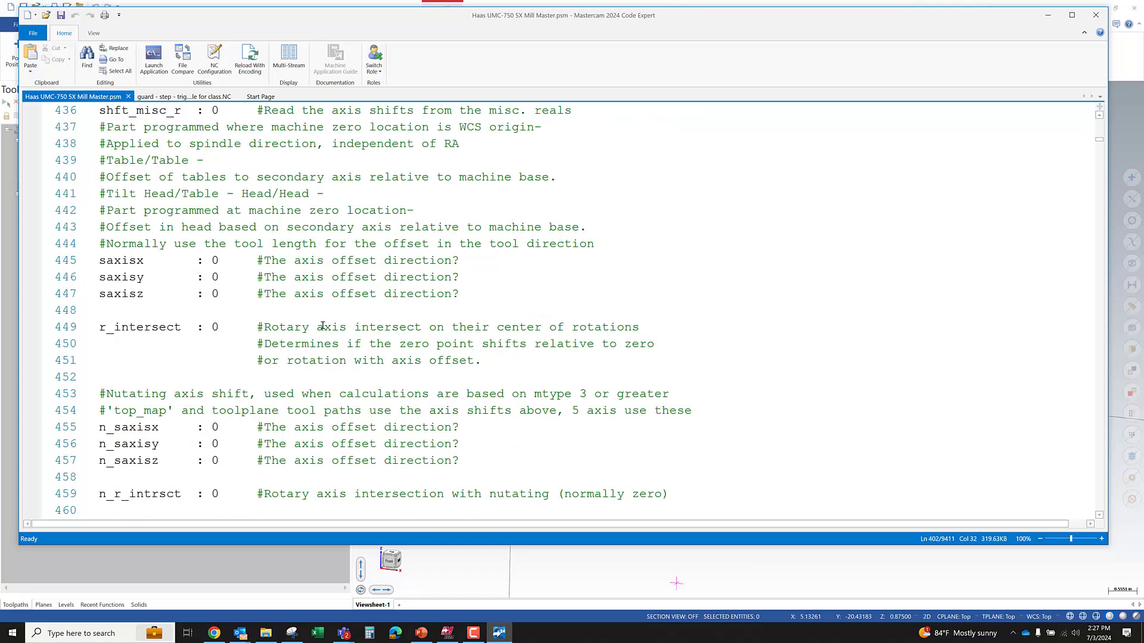
scroll(388, 324, "up", 7)
scroll(356, 308, "down", 9)
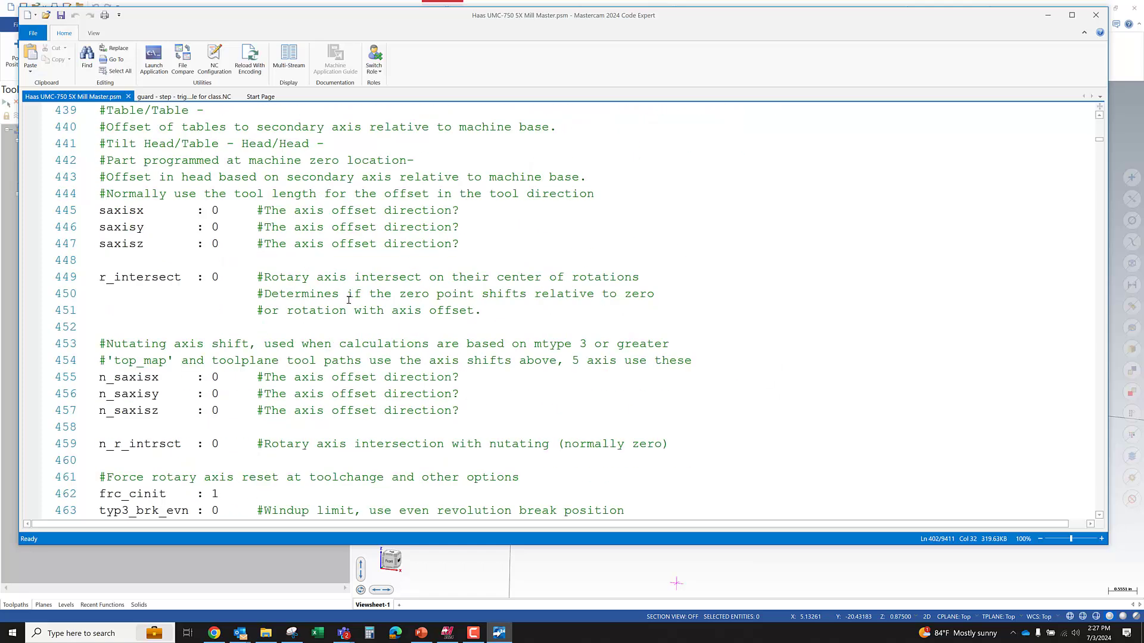
scroll(348, 300, "down", 3)
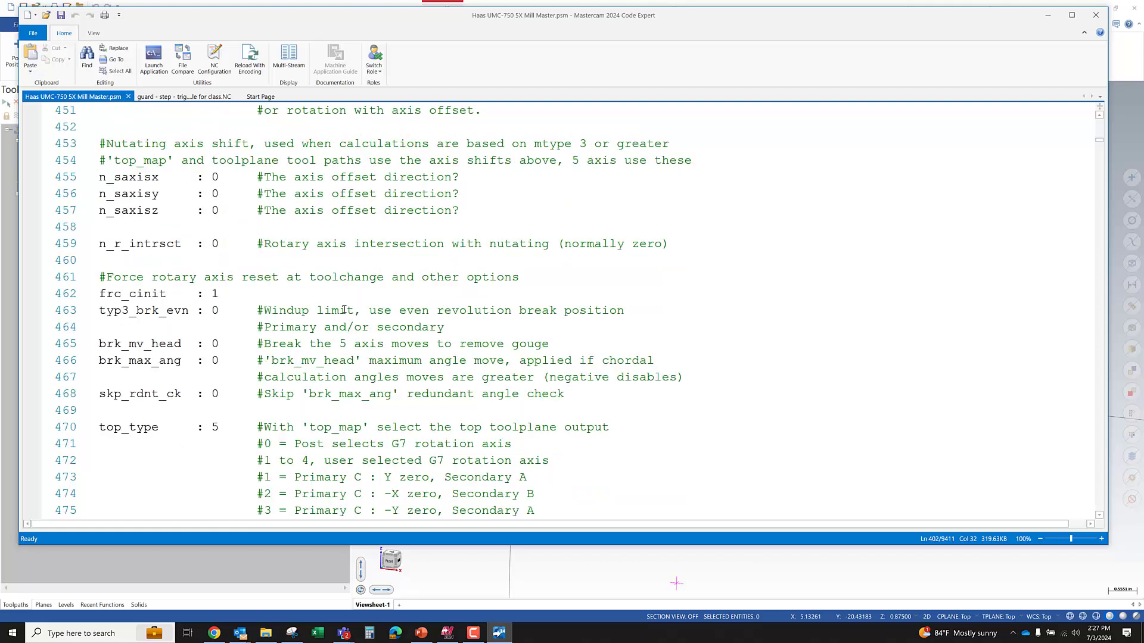
scroll(344, 311, "down", 2)
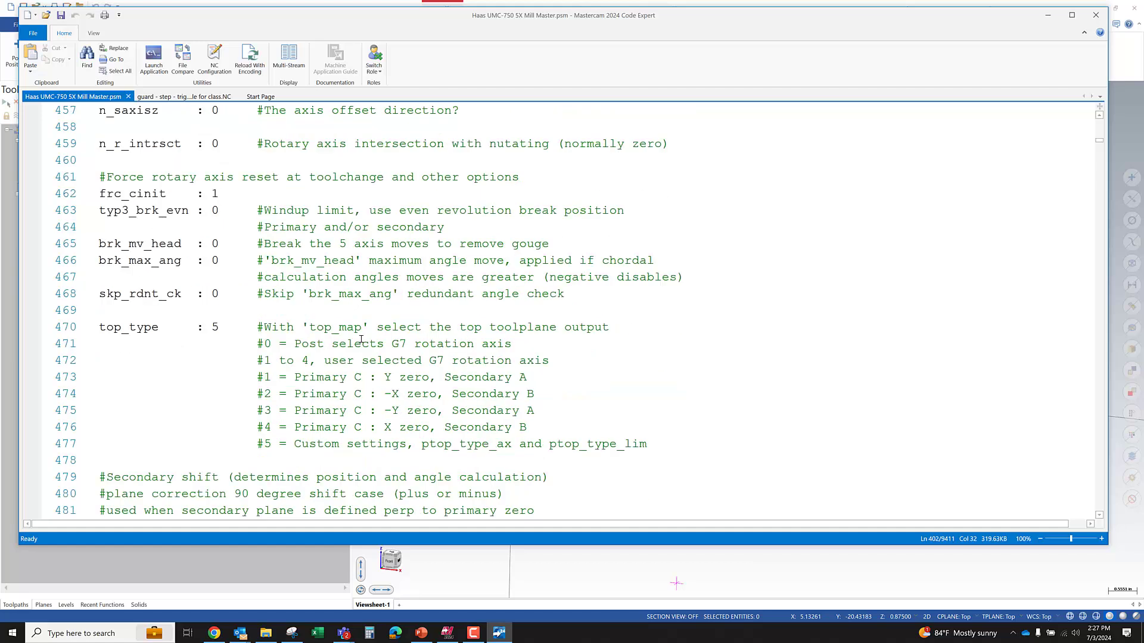
scroll(361, 339, "down", 3)
- Examine the post from the linear and rotary travel limits and wind-up tolerances through the G code string tables
scroll(362, 339, "down", 11)
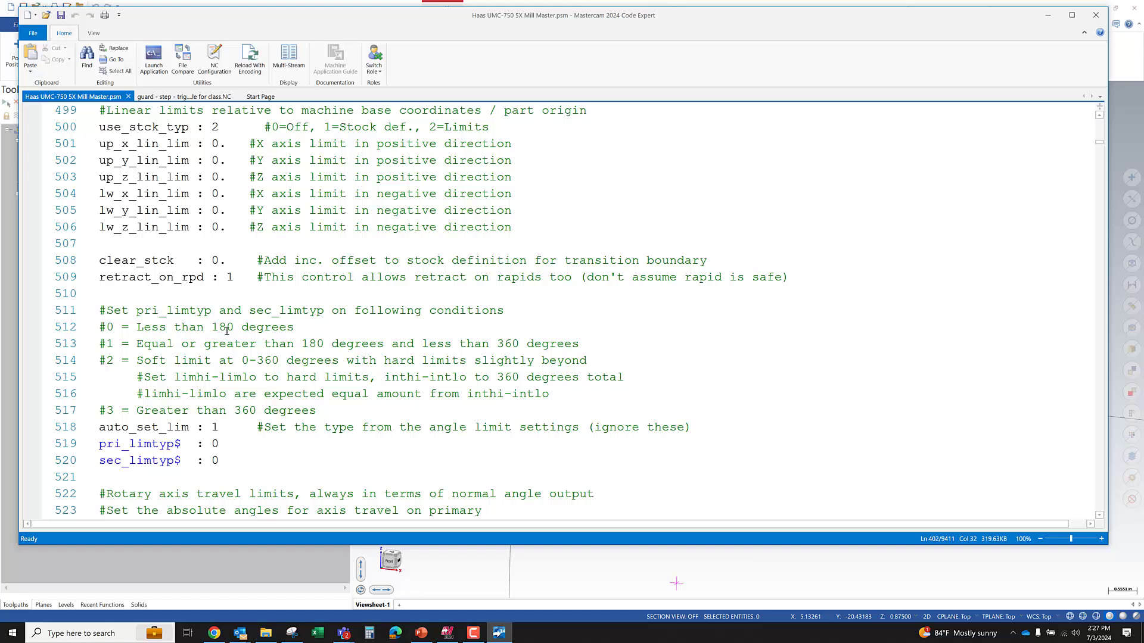
scroll(225, 328, "down", 7)
scroll(223, 337, "down", 1)
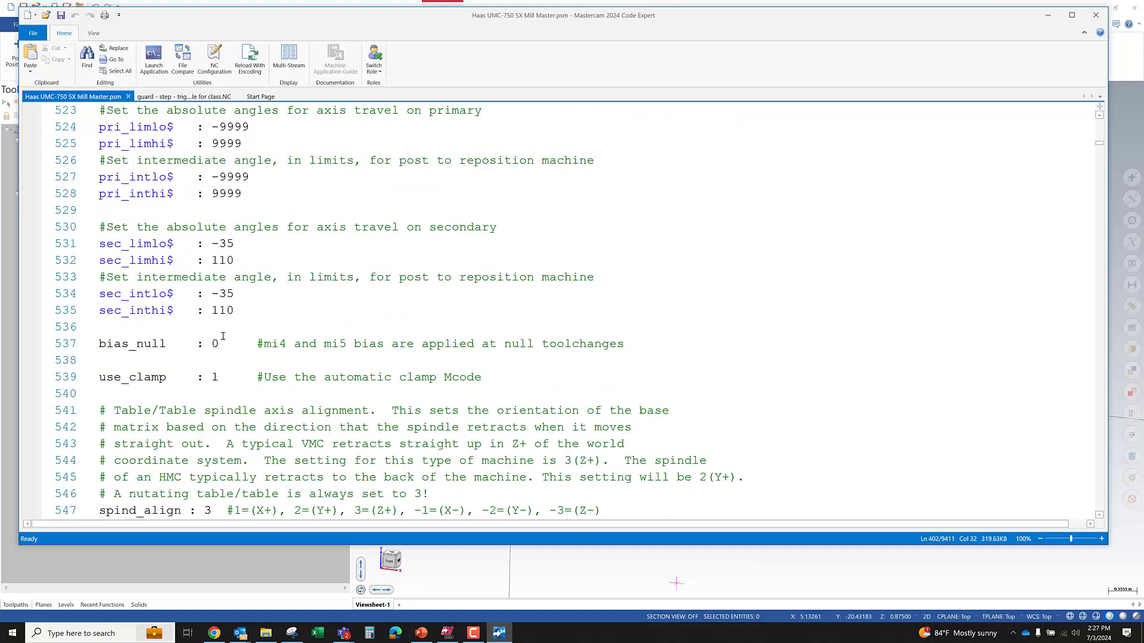
scroll(264, 350, "down", 11)
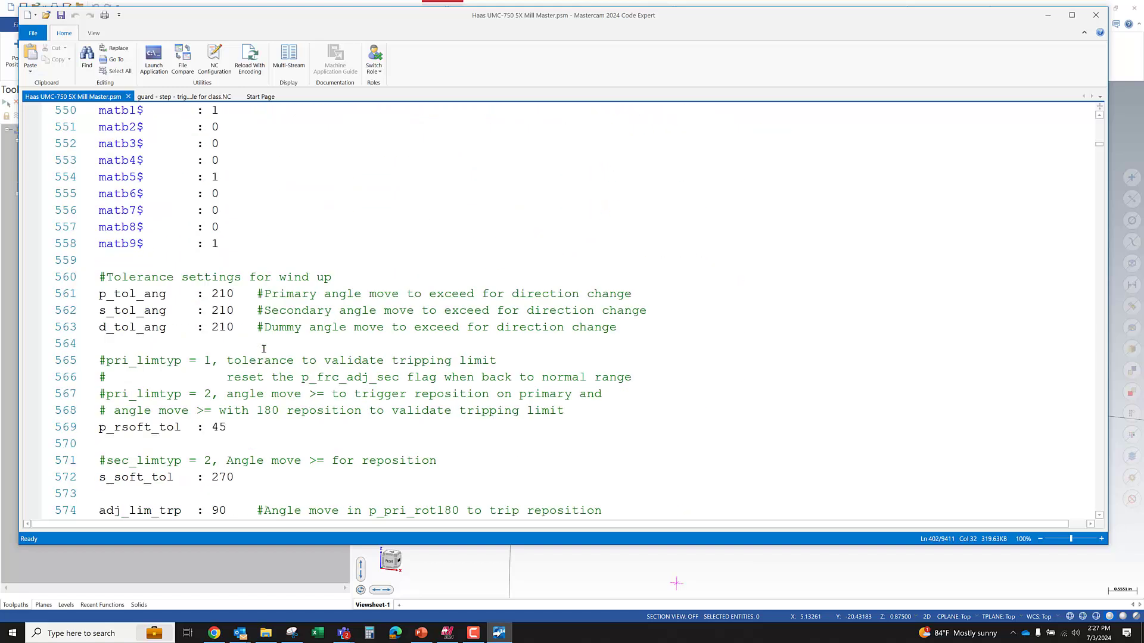
scroll(206, 346, "down", 9)
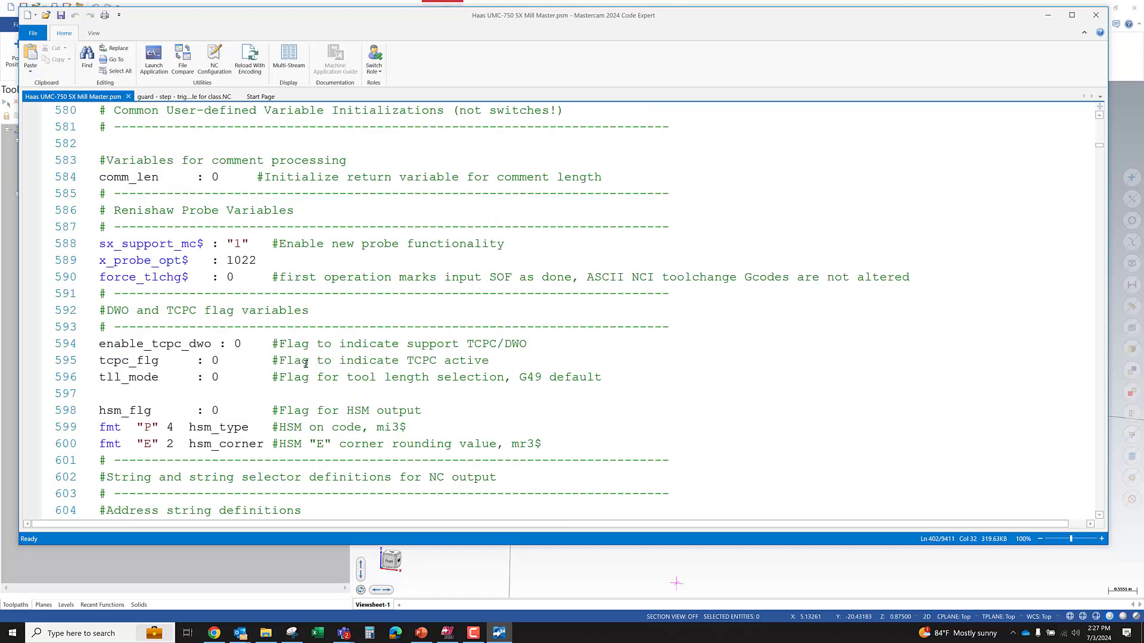
scroll(307, 362, "down", 20)
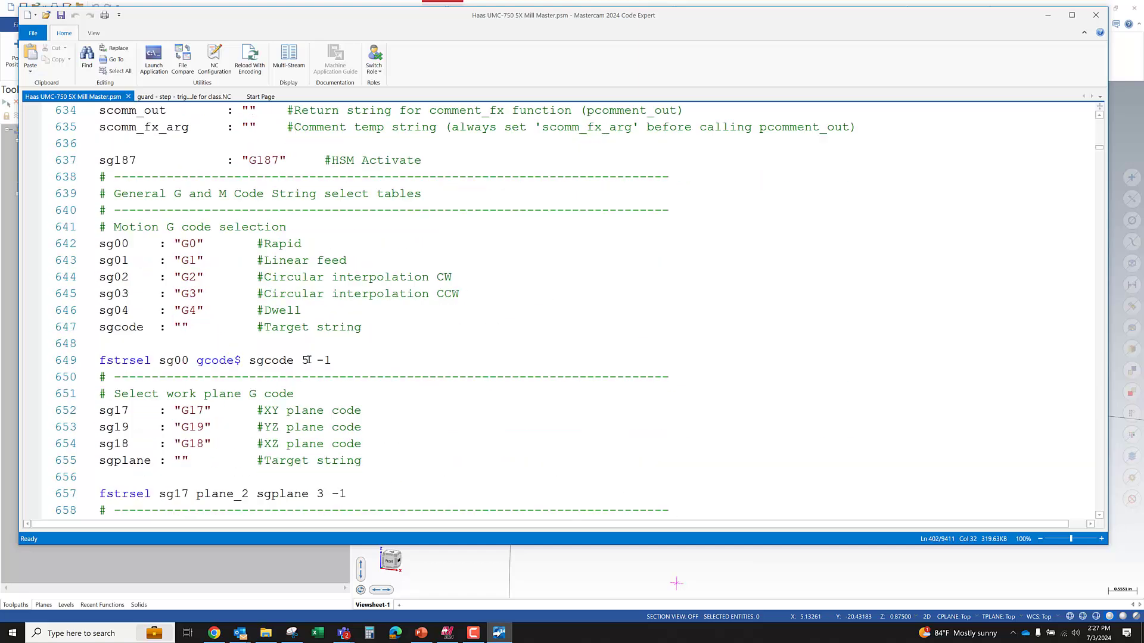
scroll(308, 360, "down", 16)
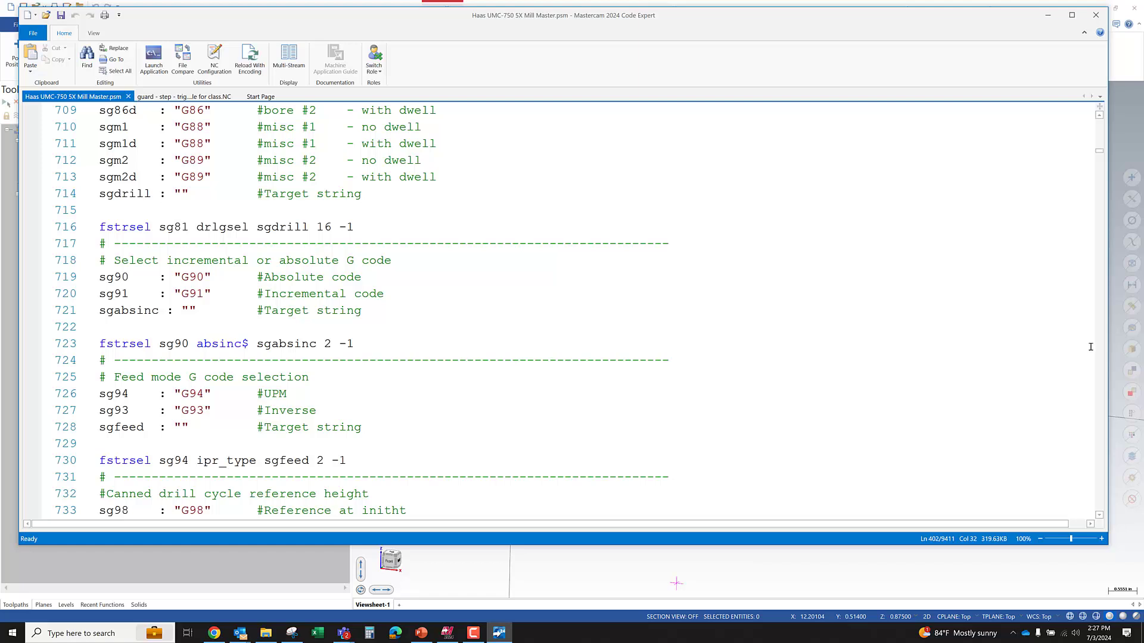
- Search the post from the beginning for "brk" and advance through the matches to the forced rotary axis reset options
left_click_drag(1099, 150, 1099, 112)
left_click(604, 151)
key("ctrl+f")
type("brk")
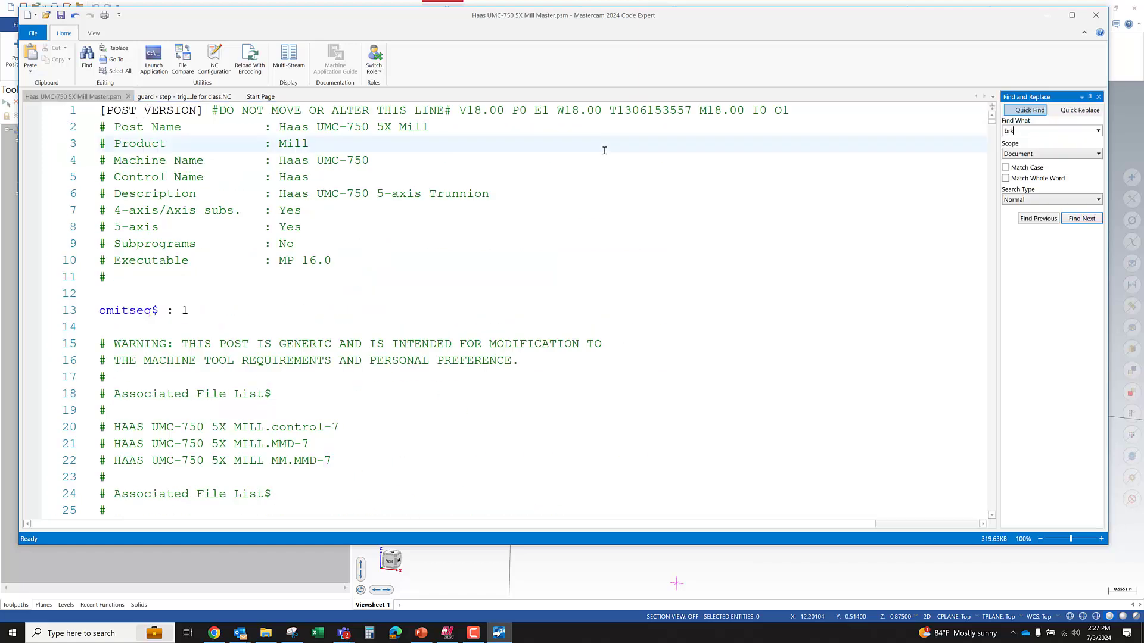
key("Return")
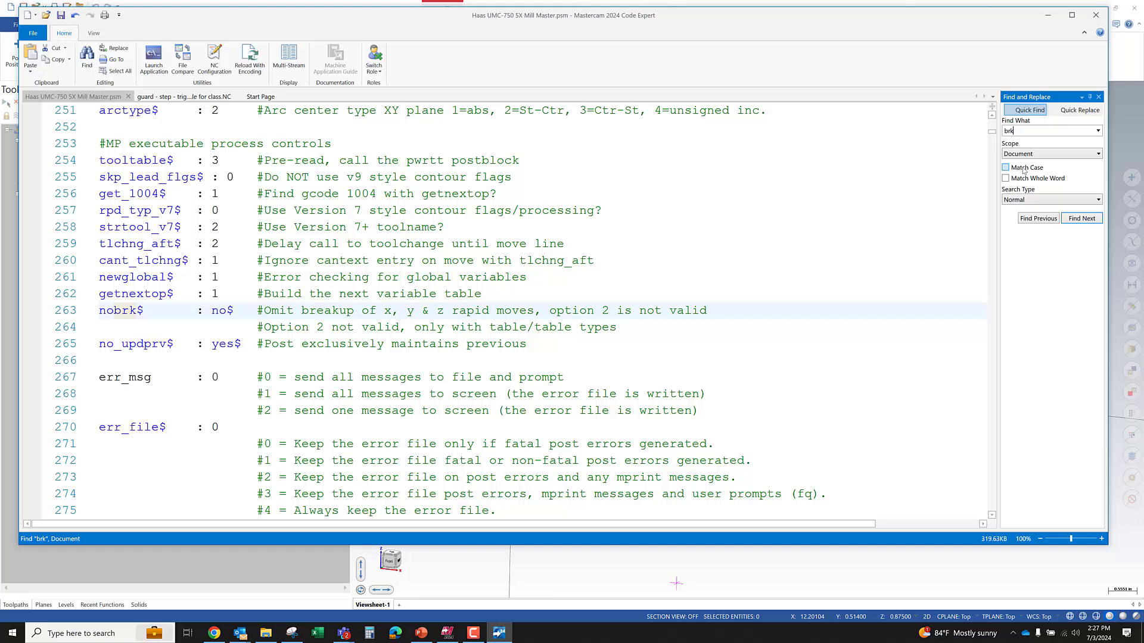
left_click(1077, 219)
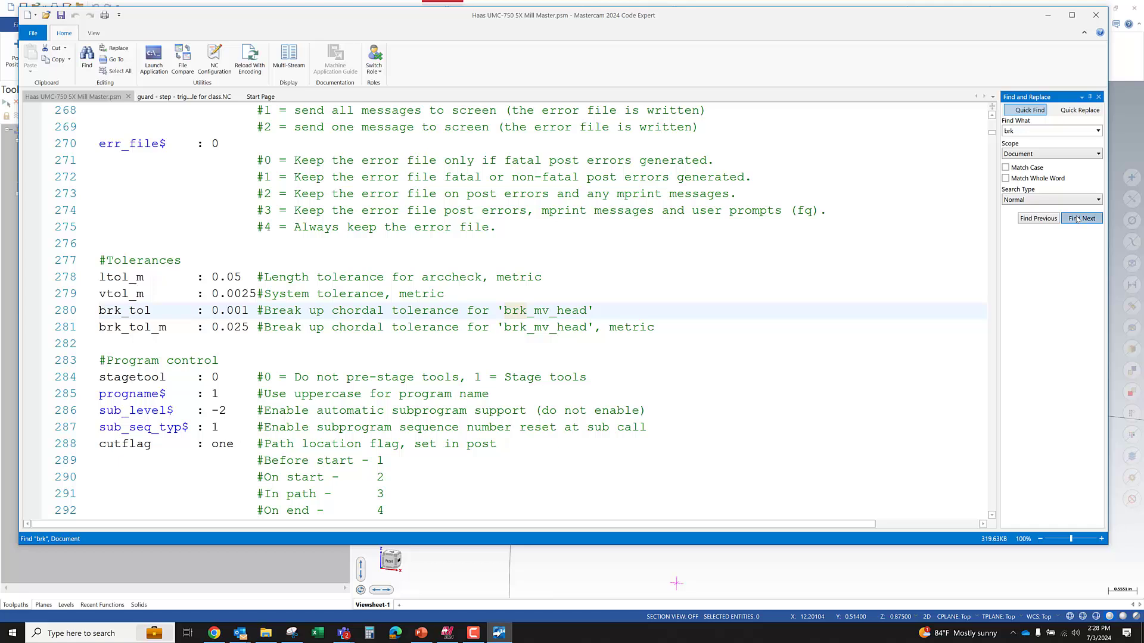
left_click(1077, 219)
left_click(1077, 219)
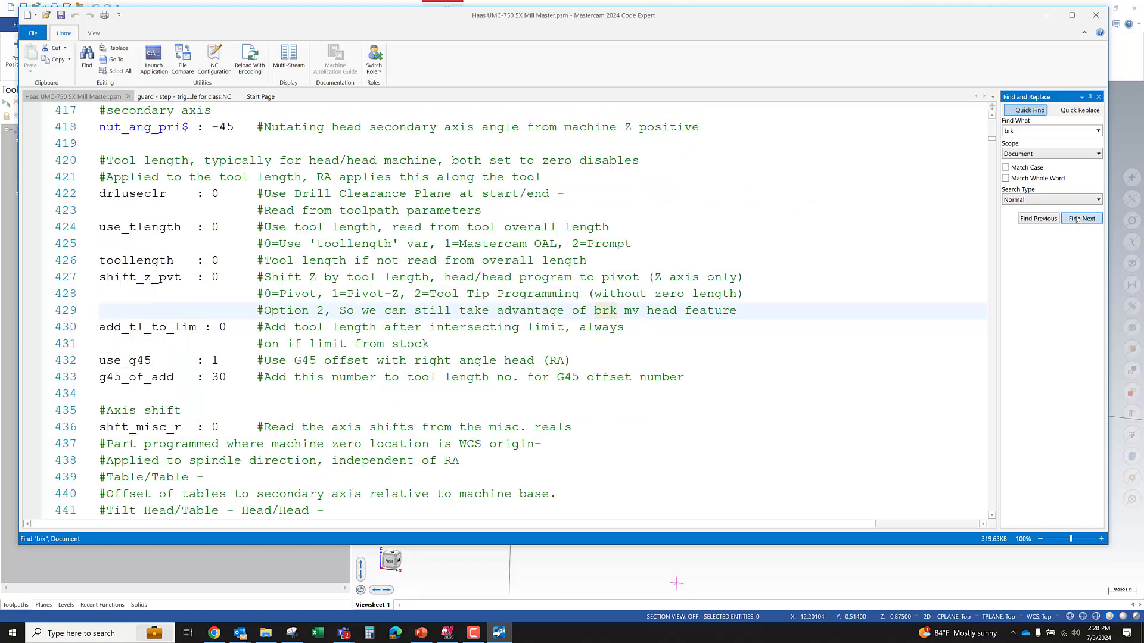
left_click(1077, 219)
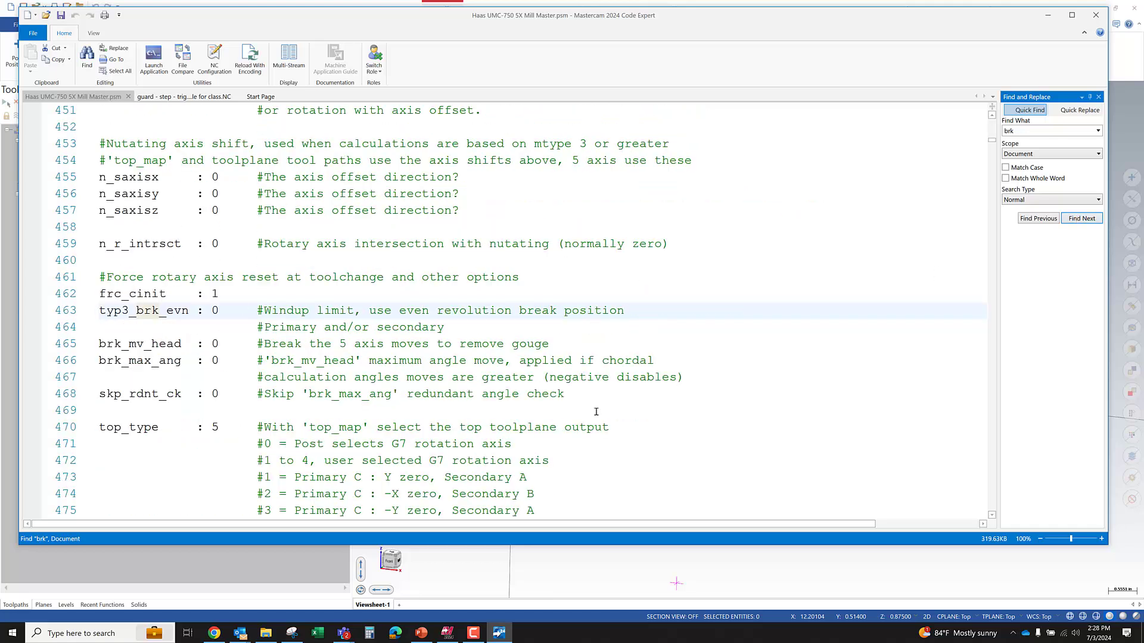
- Set both brk_mv_head and brk_max_ang to 1 in the forced rotary axis reset options
left_click(190, 344)
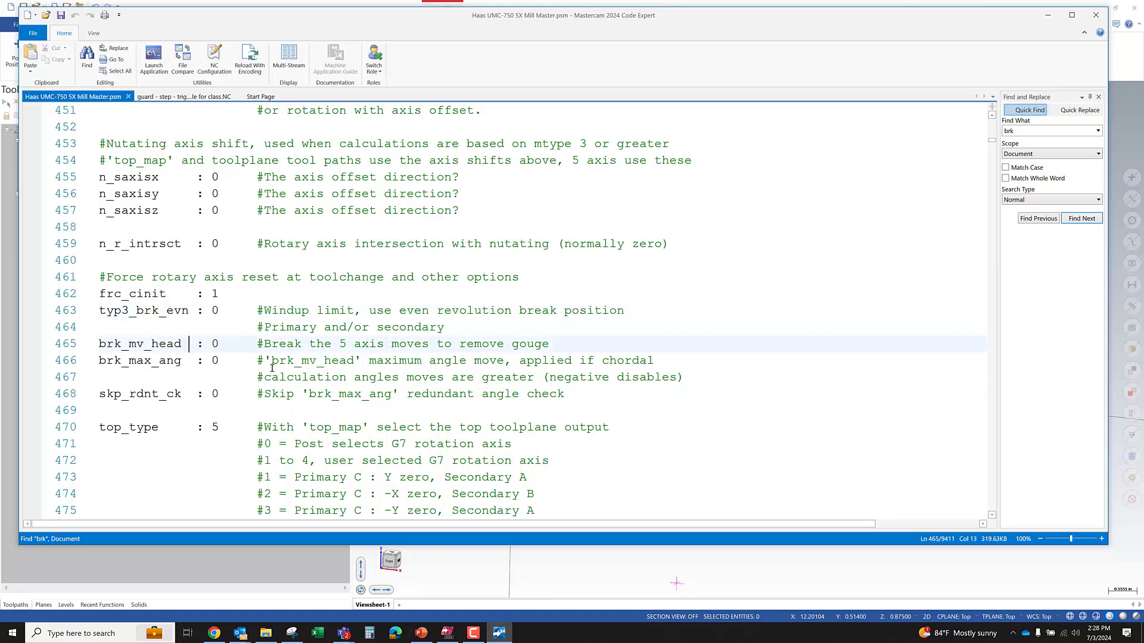
double_click(213, 348)
type("1")
double_click(214, 360)
type("1")
left_click(495, 396)
left_click(175, 361)
scroll(174, 361, "up", 5, "ctrl")
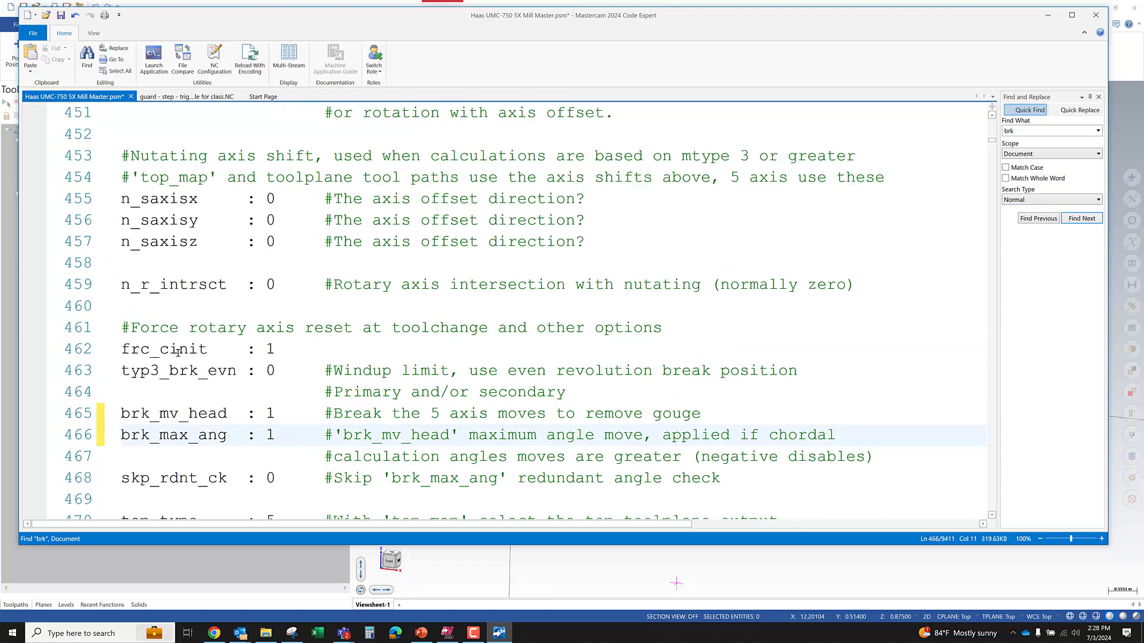
scroll(256, 369, "up", 2)
scroll(256, 369, "down", 1)
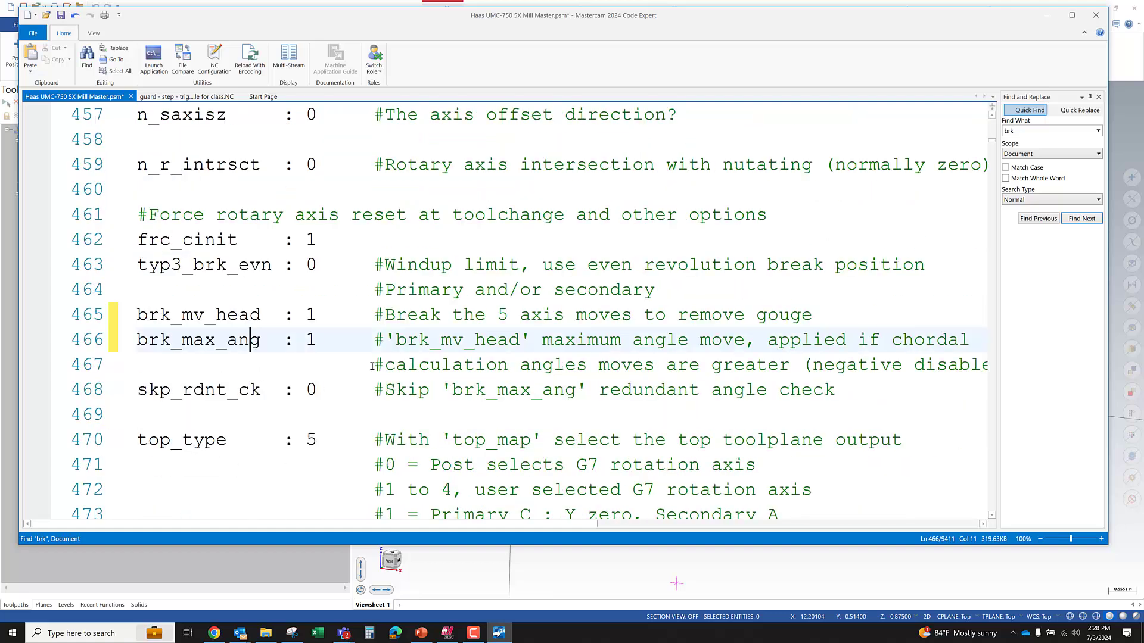
- Highlight the brk_mv_head and brk_max_ang settings and try 2 and 5 as the brk_max_ang value
left_click_drag(373, 343, 73, 320)
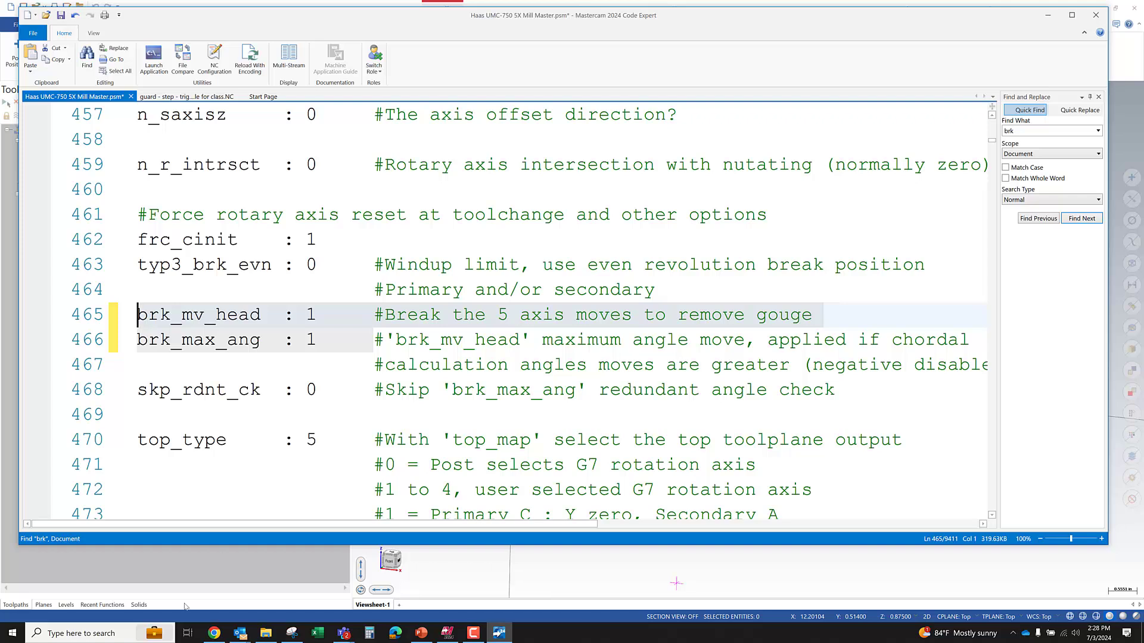
left_click(329, 340)
left_click(308, 339)
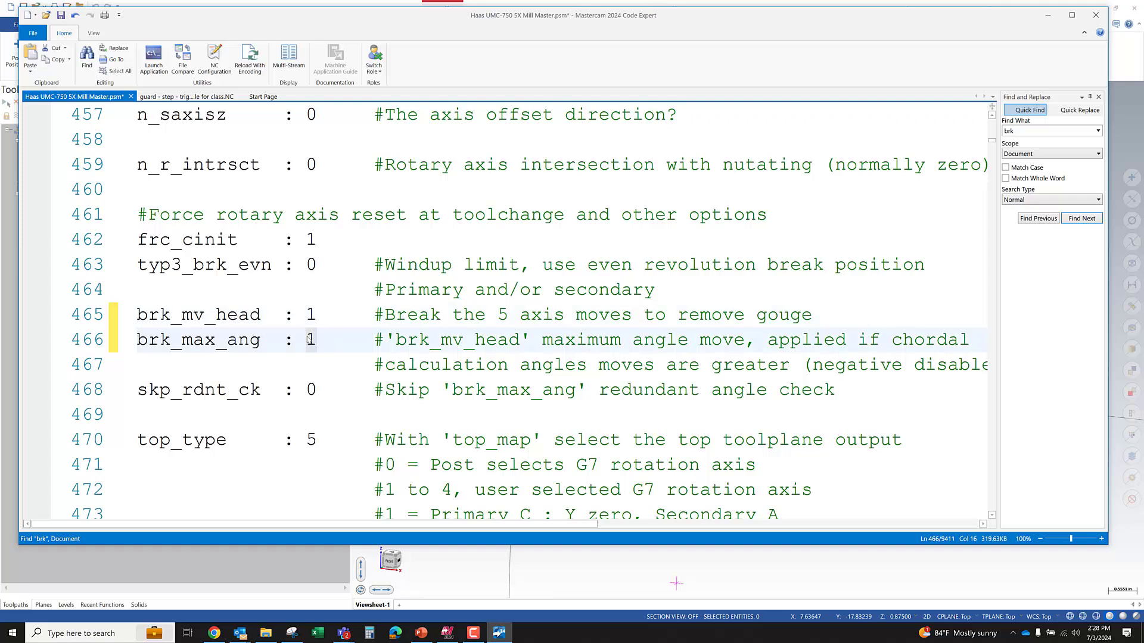
type("2")
key("shift+Right")
type("5")
- Reset brk_mv_head and brk_max_ang to 0 and highlight both settings
key("Up")
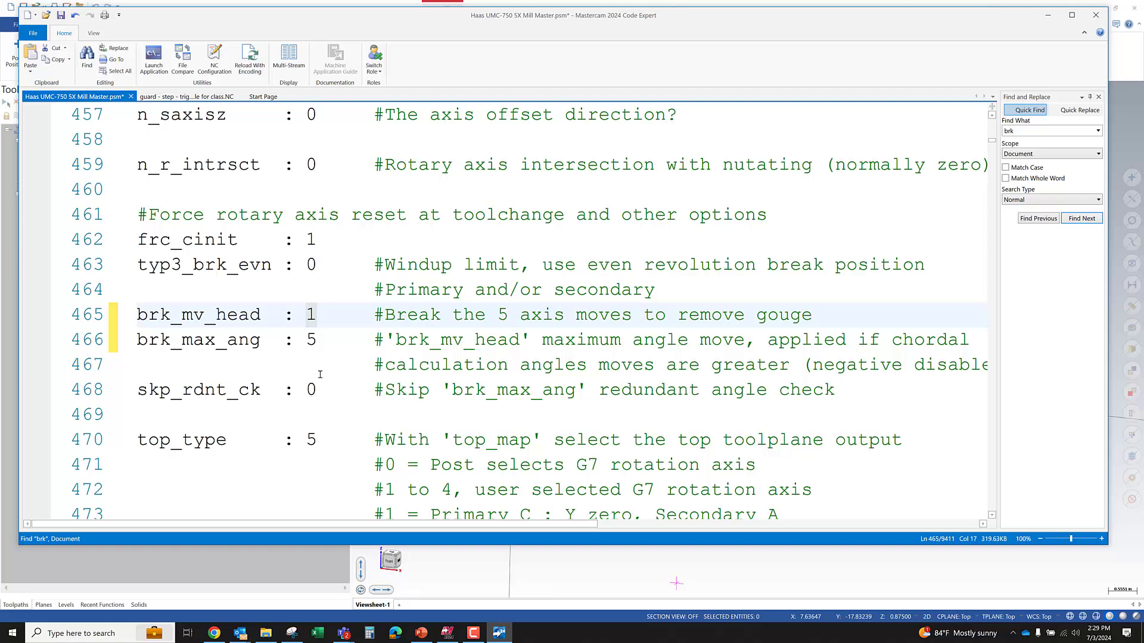
type("0")
double_click(313, 339)
type("0")
left_click(541, 390)
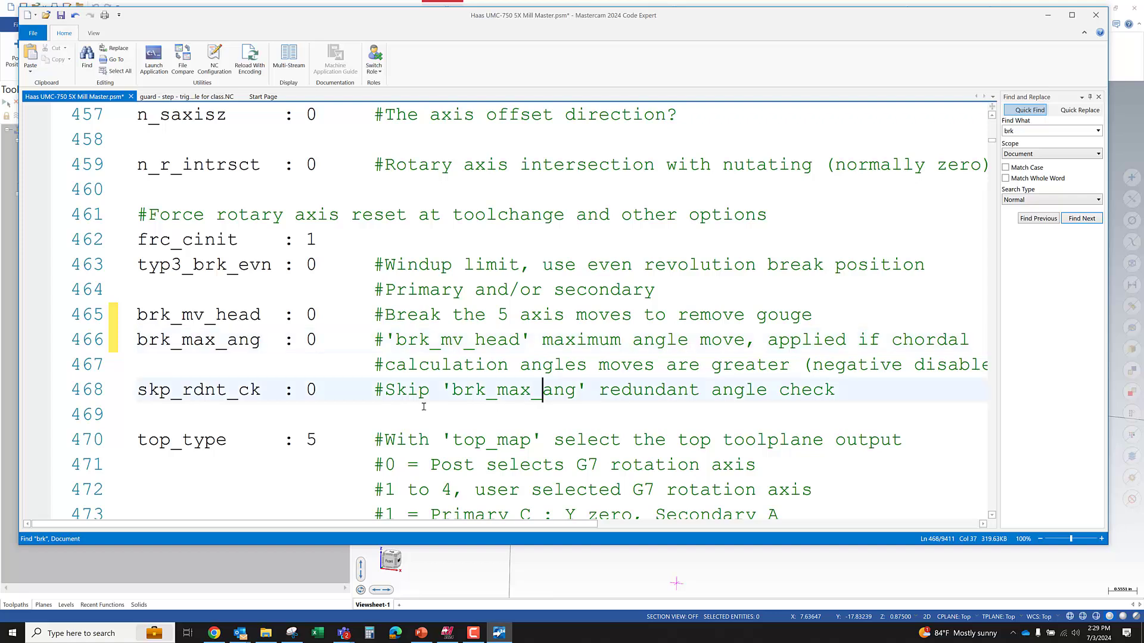
left_click_drag(328, 340, 136, 314)
- Switch to Mastercam and close the Curve multiaxis toolpath parameters
key("alt+Tab")
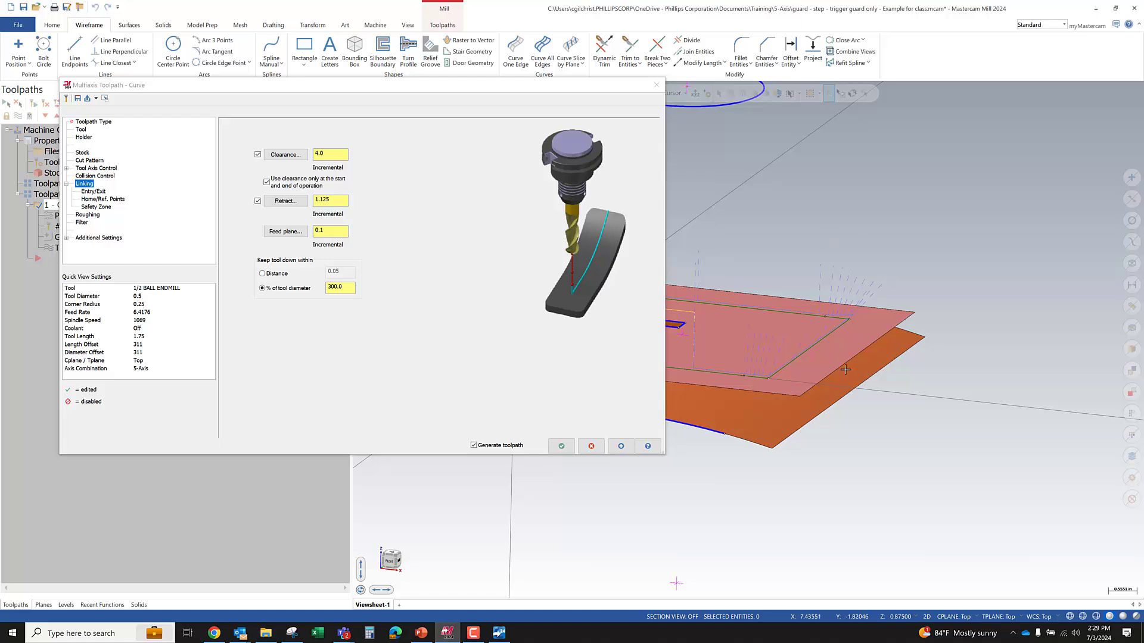
left_click(656, 85)
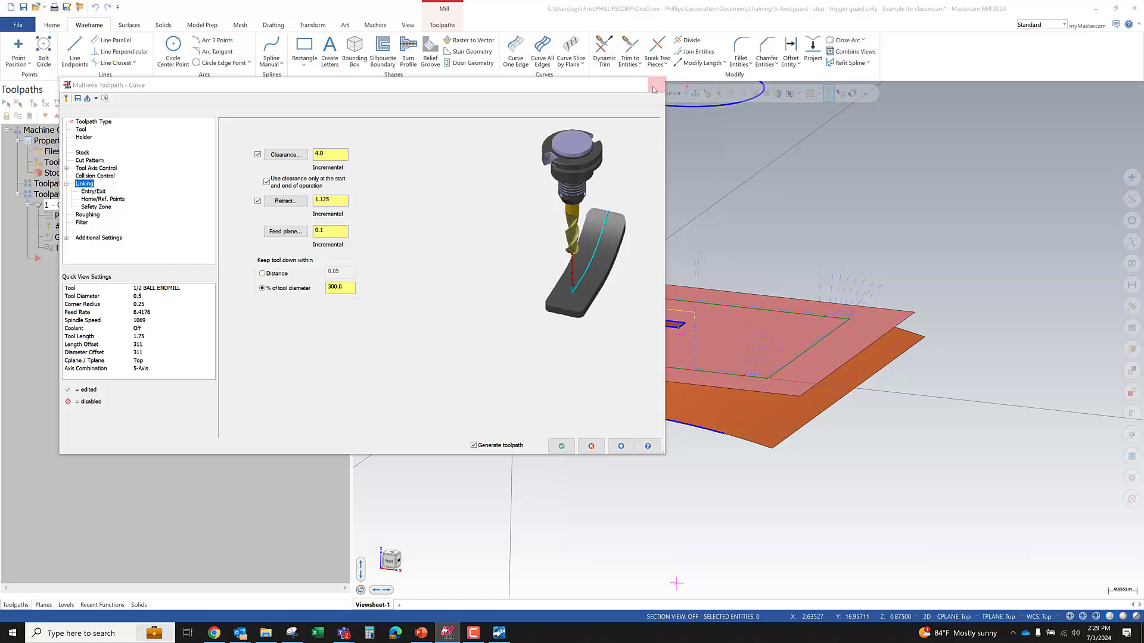
scroll(787, 346, "up", 1)
scroll(786, 347, "up", 2)
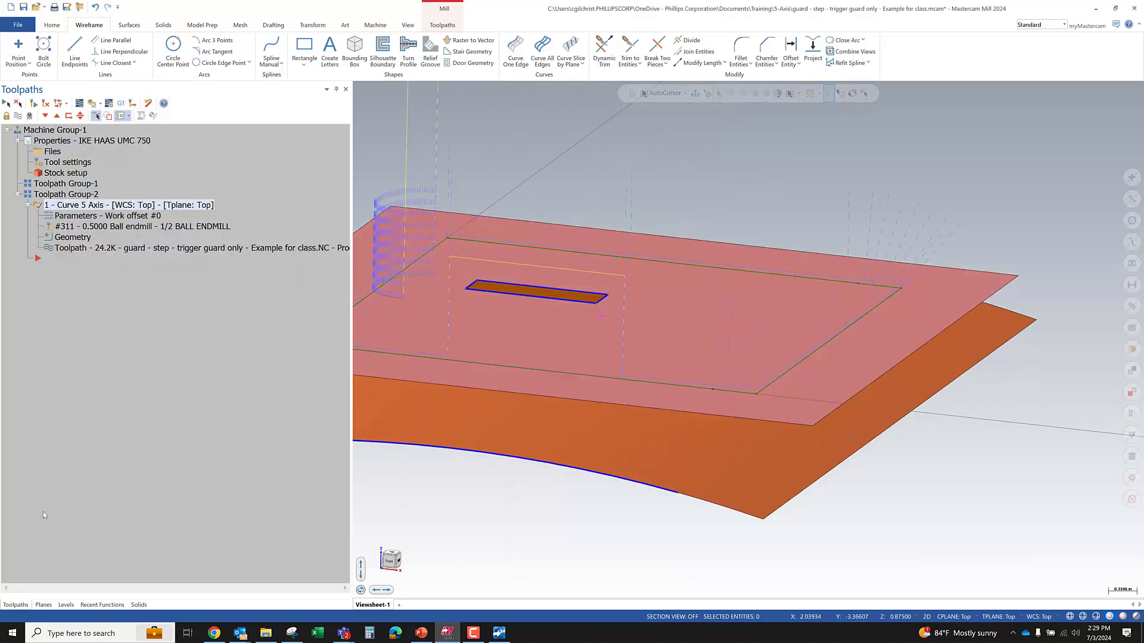
- Make the "vector lines for Curve 5X" level visible and return to the toolpath list
left_click(66, 605)
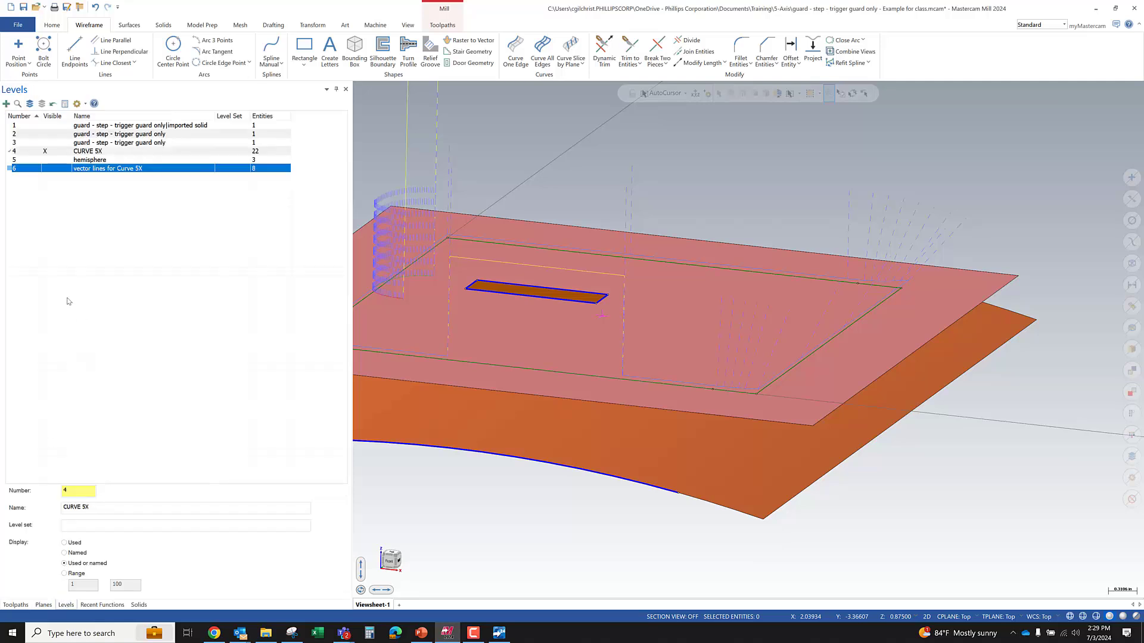
left_click(55, 168)
scroll(717, 265, "down", 1)
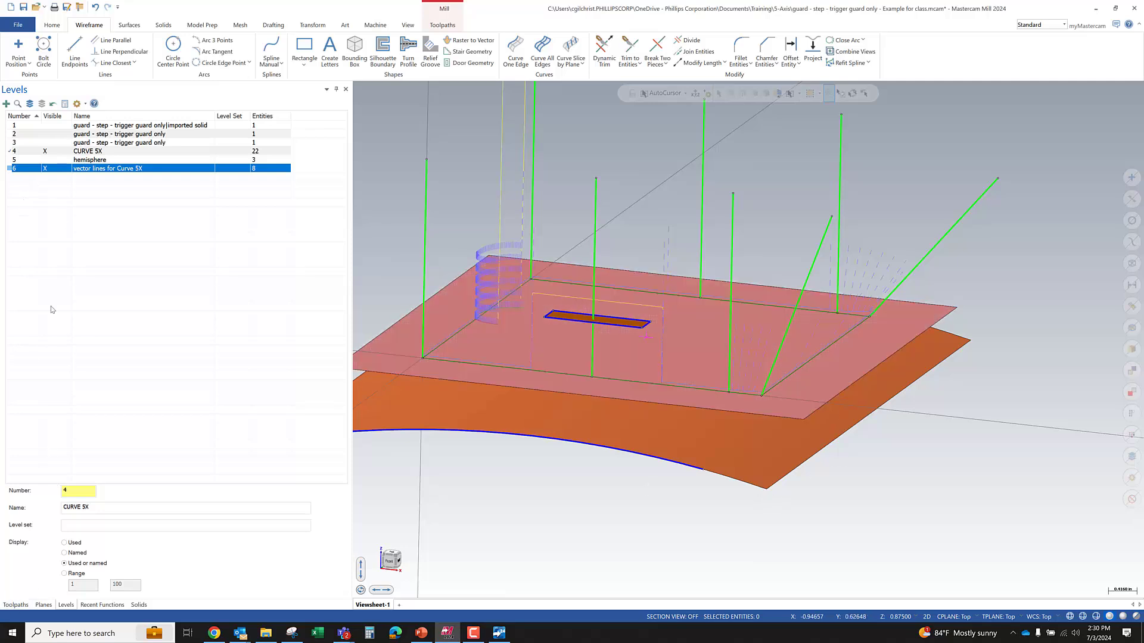
left_click(24, 604)
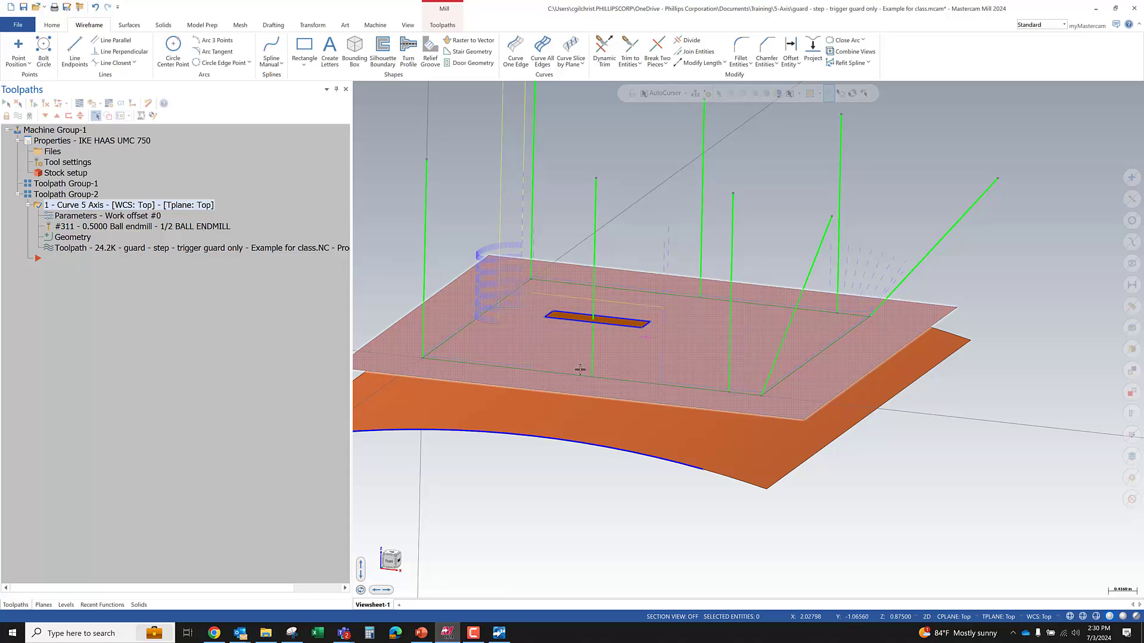
- Examine the tool axis vector lines around the rectangular curve from several angles, above and below the surfaces
scroll(888, 410, "down", 1)
scroll(901, 430, "down", 2)
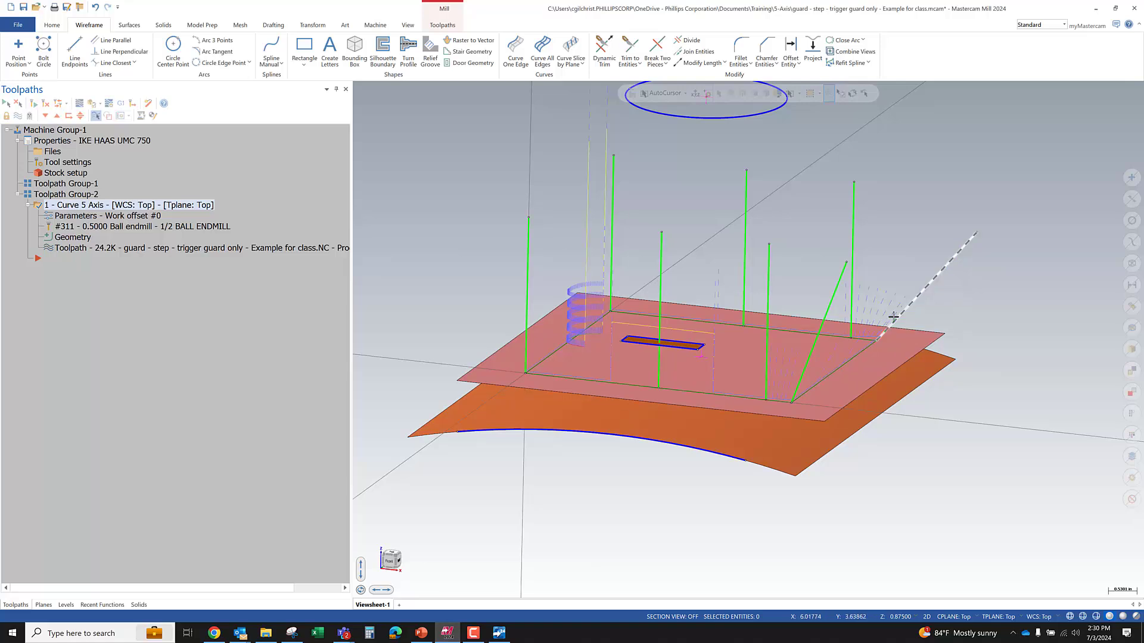
middle_click_drag(713, 268, 871, 392)
scroll(765, 411, "up", 8)
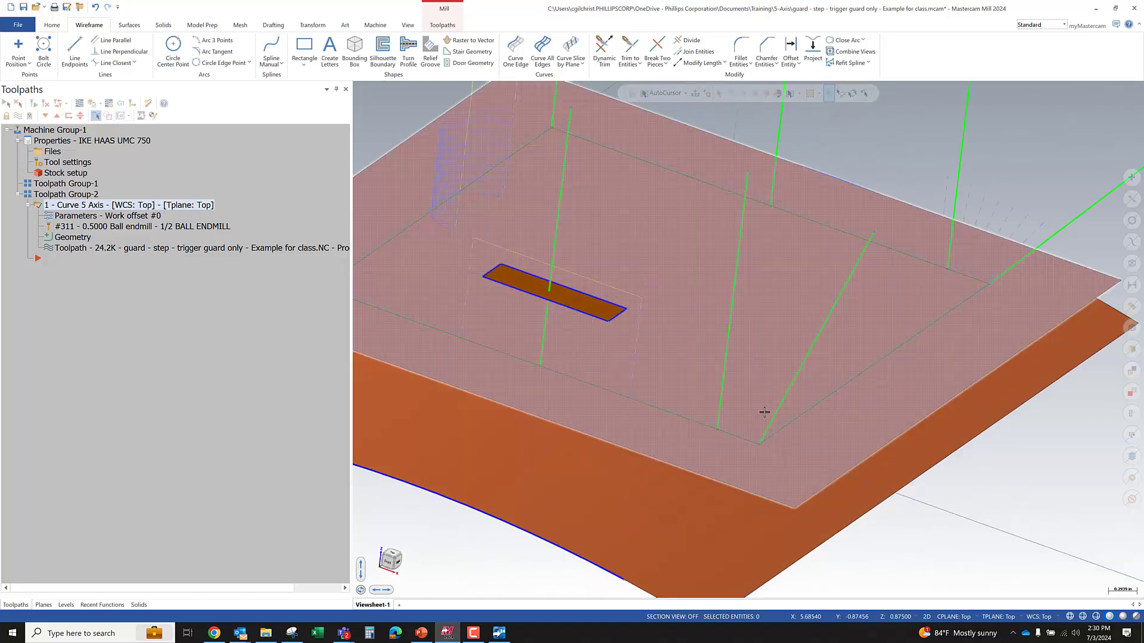
scroll(747, 444, "down", 8)
middle_click_drag(856, 490, 871, 449)
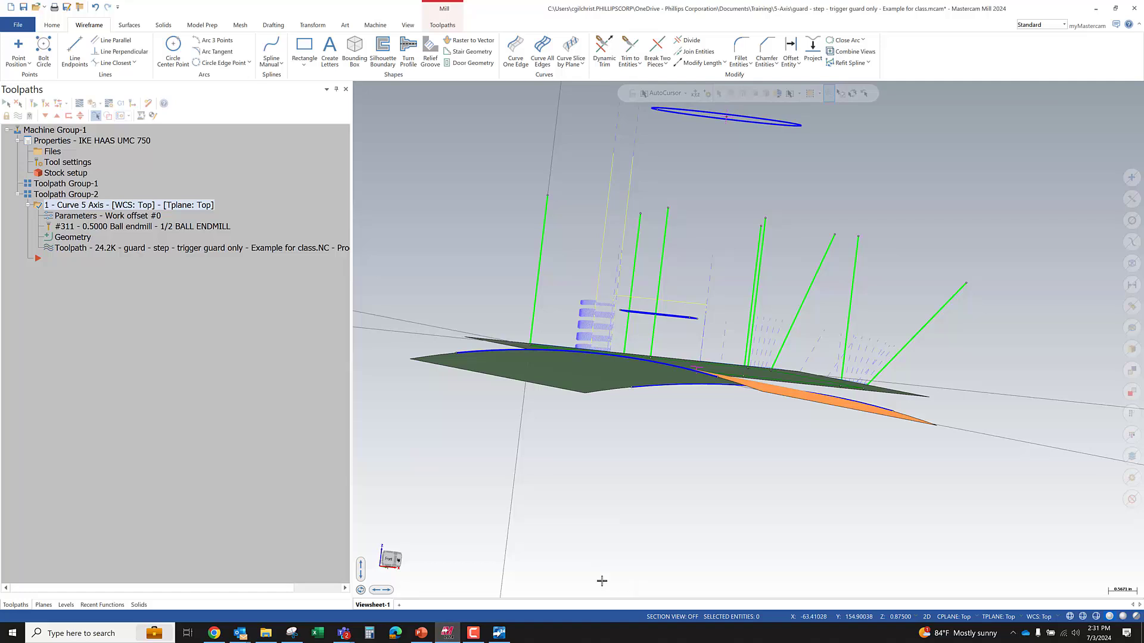
mouse_move(621, 426)
middle_mouse_down()
mouse_move(623, 450)
mouse_move(614, 446)
middle_mouse_up()
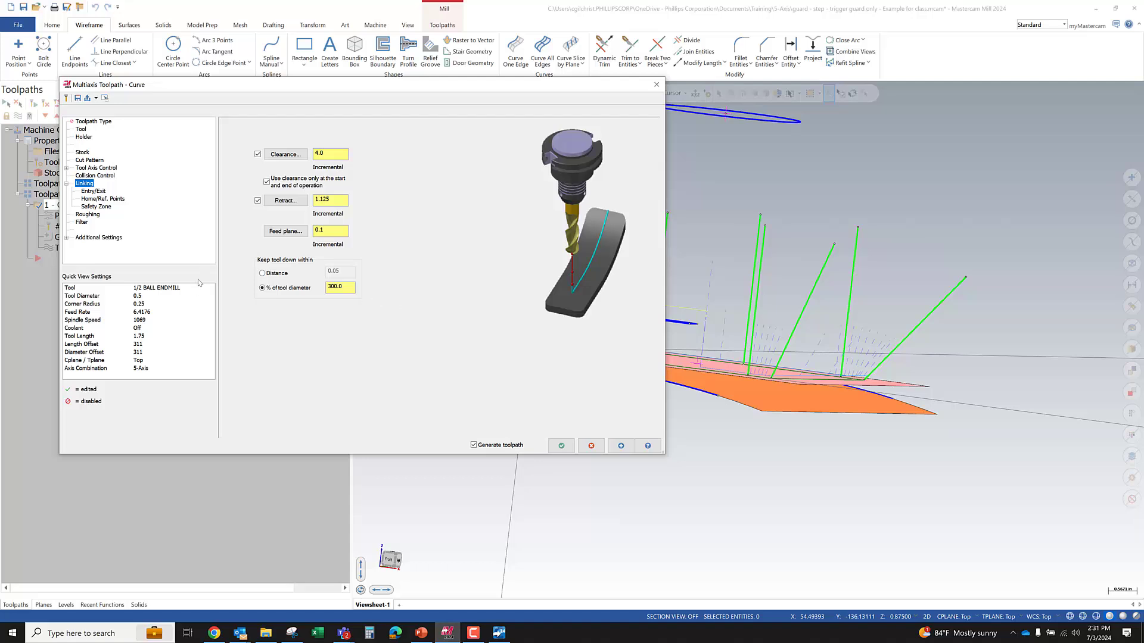
- Review the tool axis control types available for the Curve 5 Axis toolpath, keeping Lines selected
left_click(90, 169)
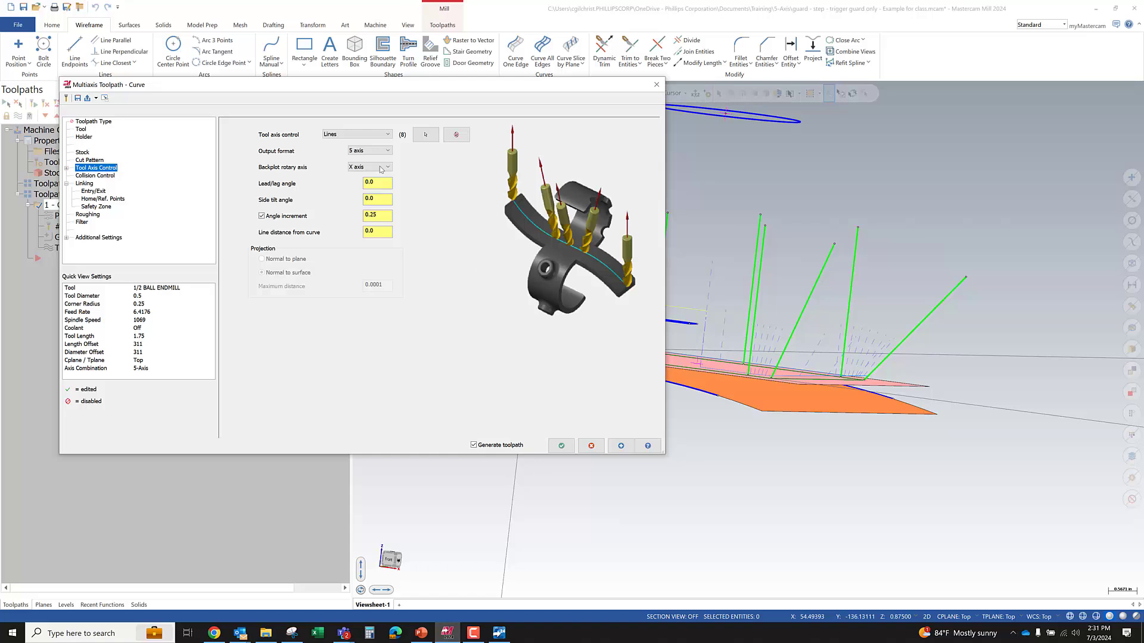
left_click(349, 136)
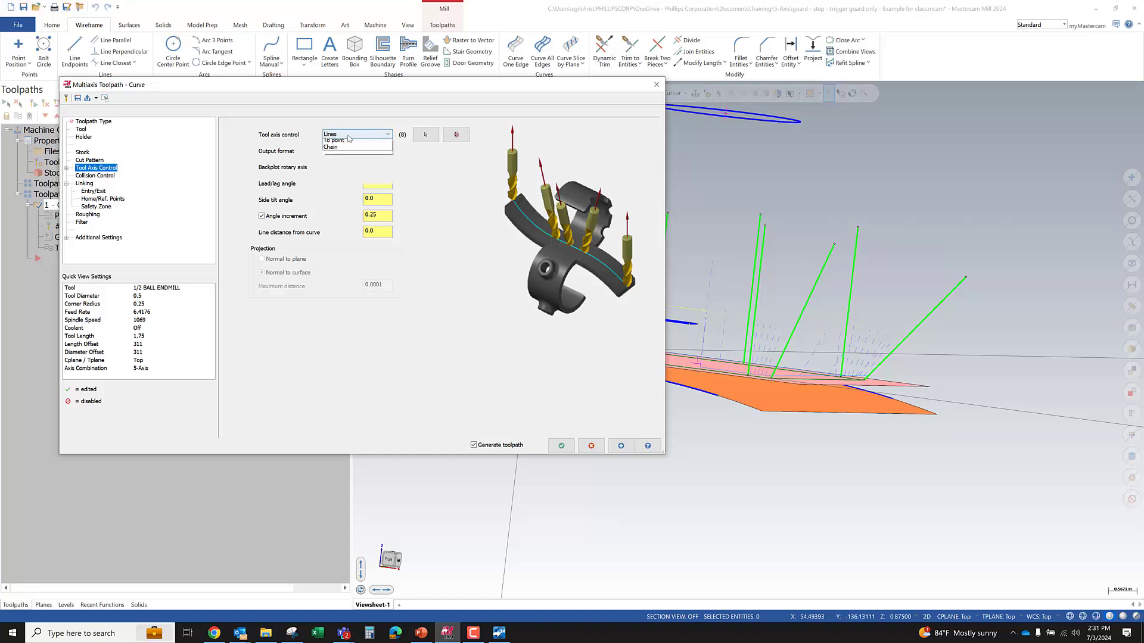
left_click(349, 138)
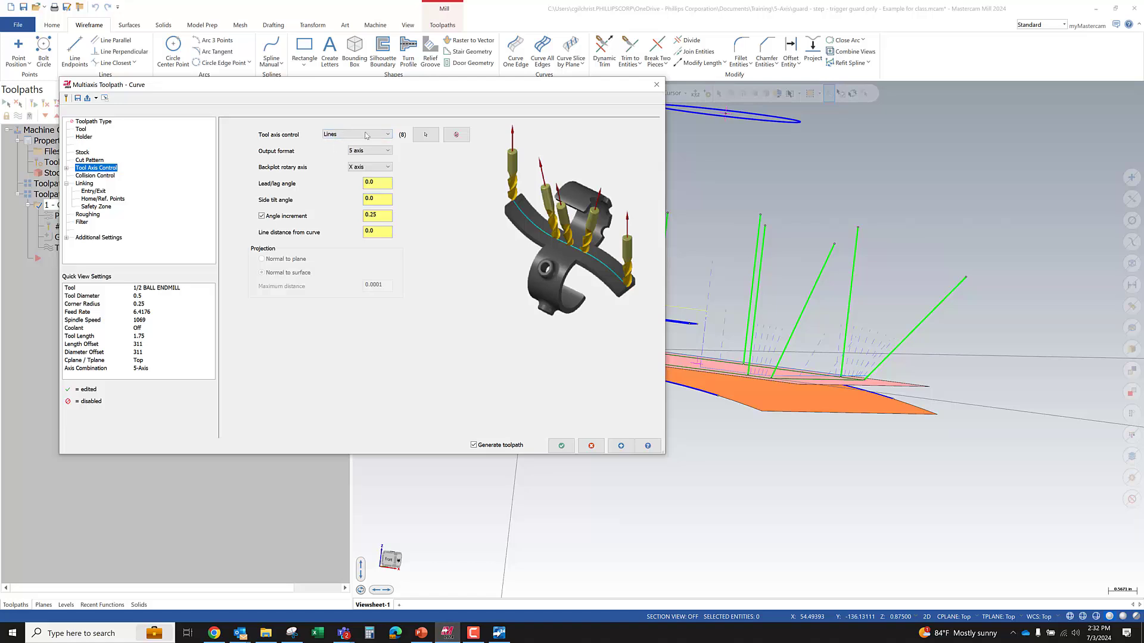
- Try the 4 axis output format, return it to 5 axis, and cancel the Curve toolpath parameters
left_click(361, 153)
left_click(379, 167)
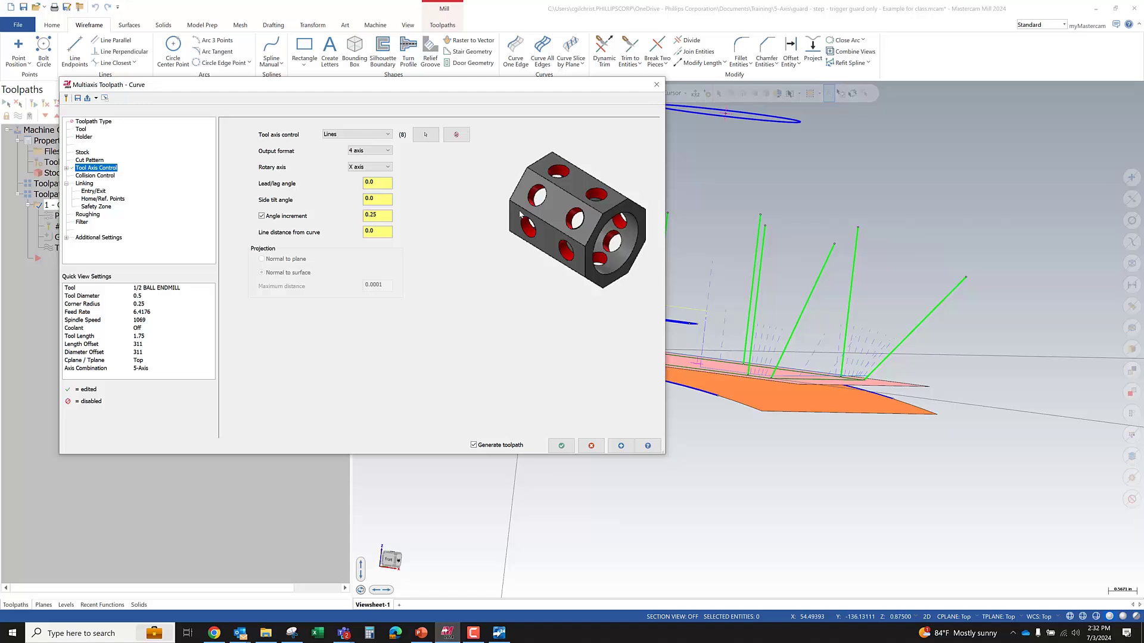
left_click(367, 153)
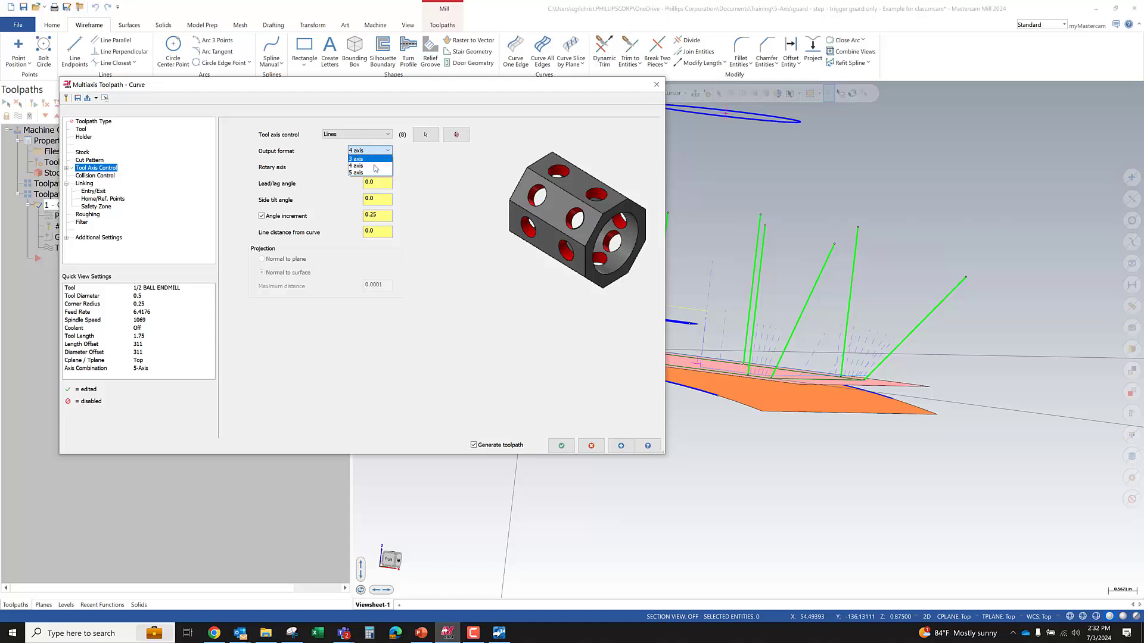
left_click(369, 172)
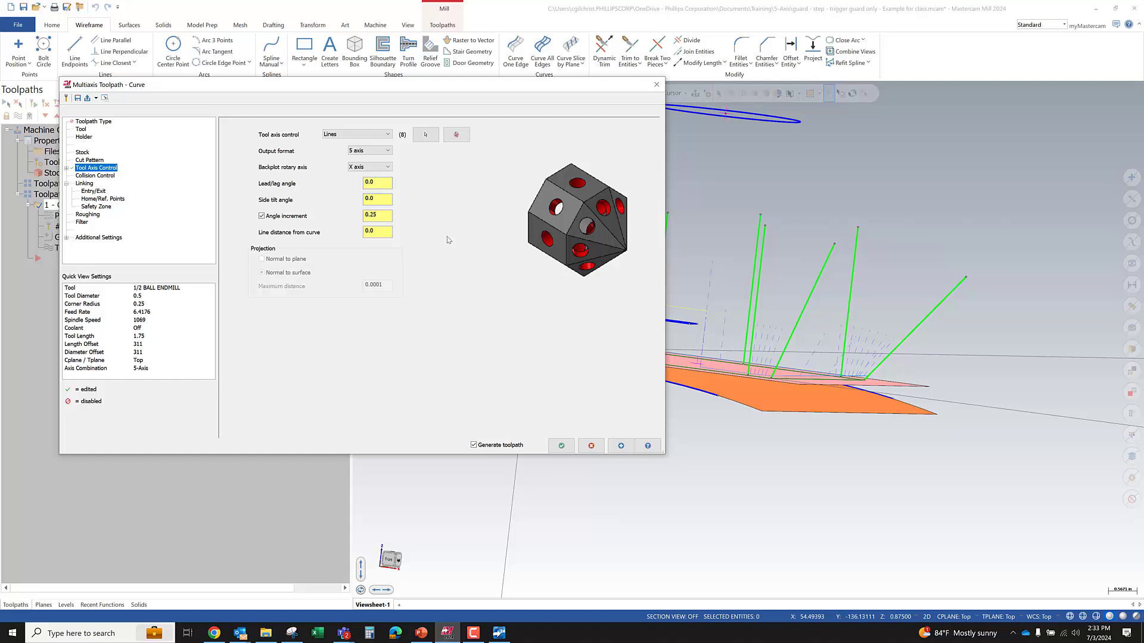
scroll(827, 270, "down", 3)
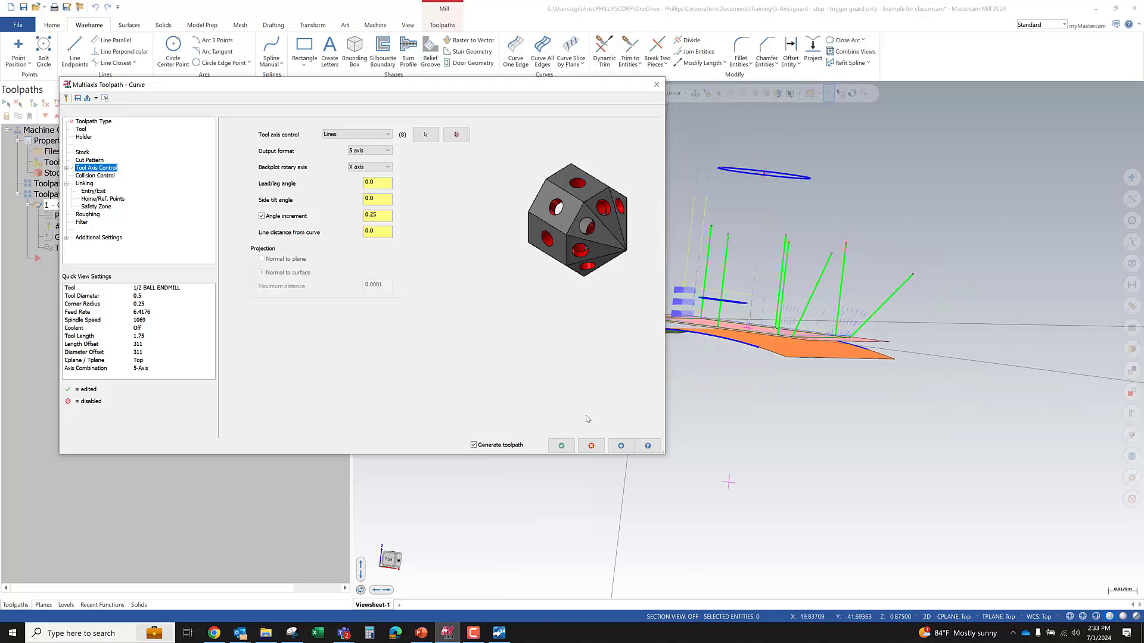
left_click(590, 446)
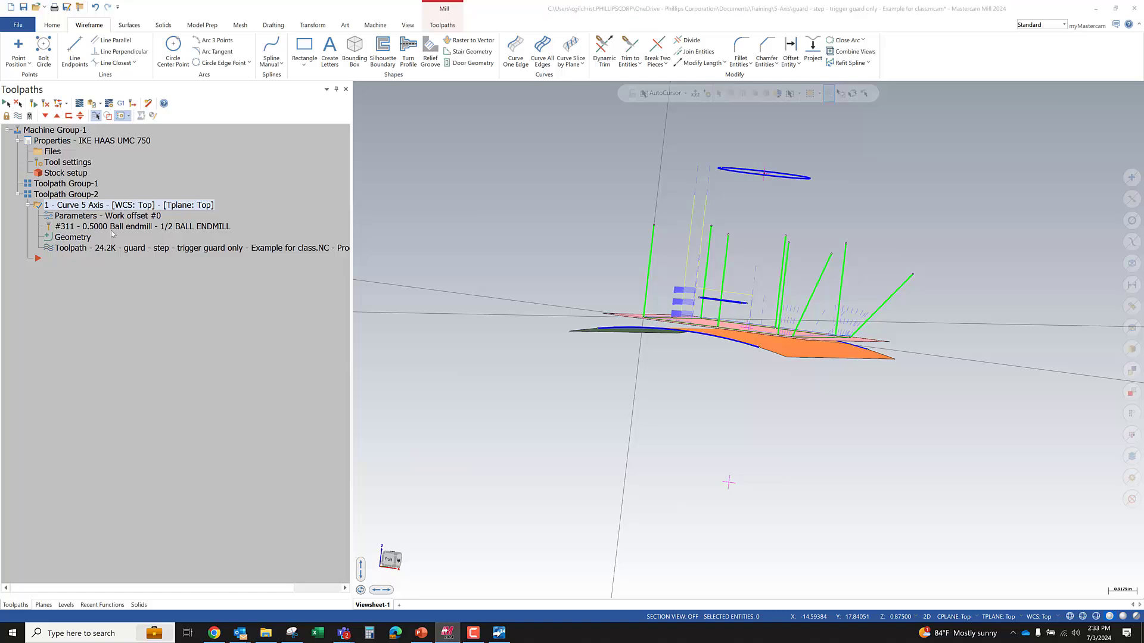
- Remove the two slanted vector lines from the Curve 5 Axis toolpath's tool axis control and regenerate the toolpath
left_click(72, 216)
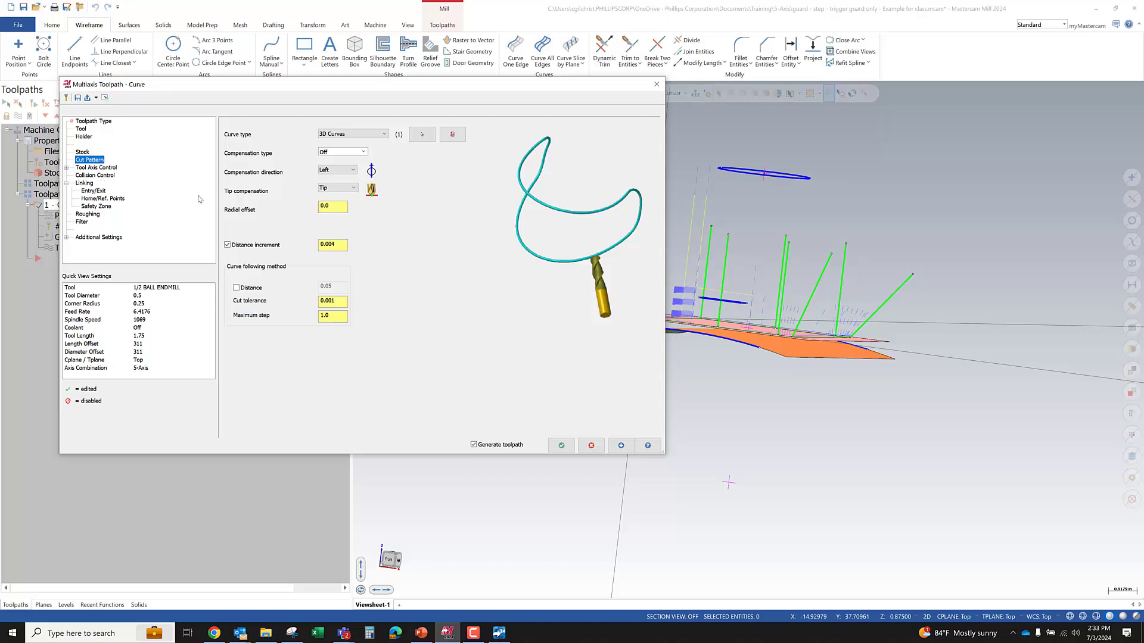
left_click(422, 134)
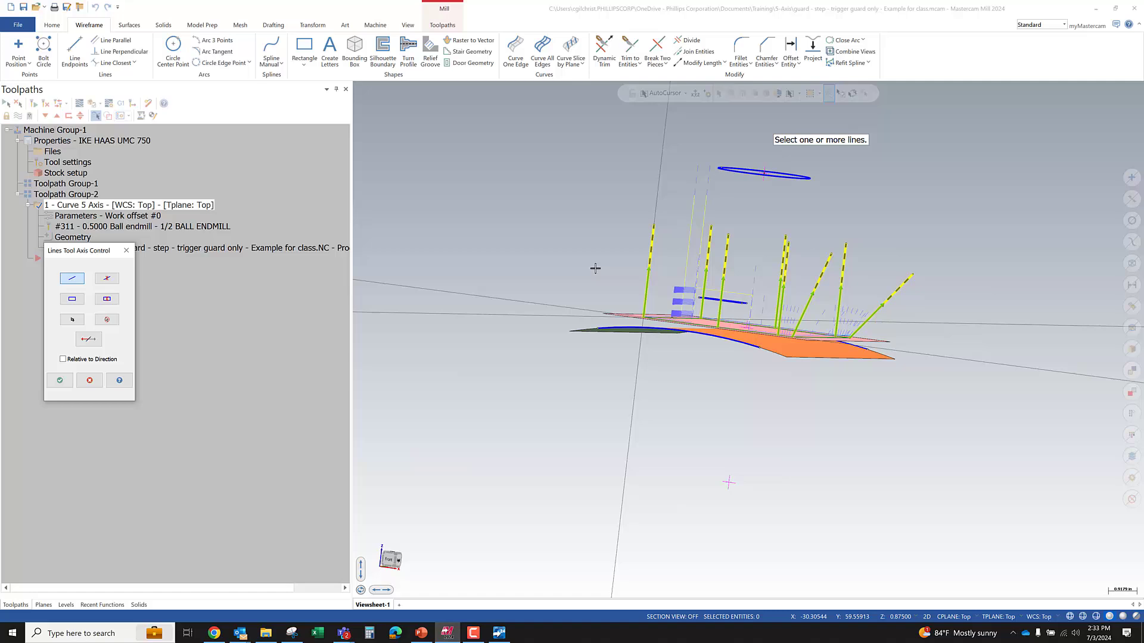
middle_click_drag(727, 329, 781, 390)
left_click(115, 284)
left_click(853, 387)
middle_click_drag(965, 372, 890, 358)
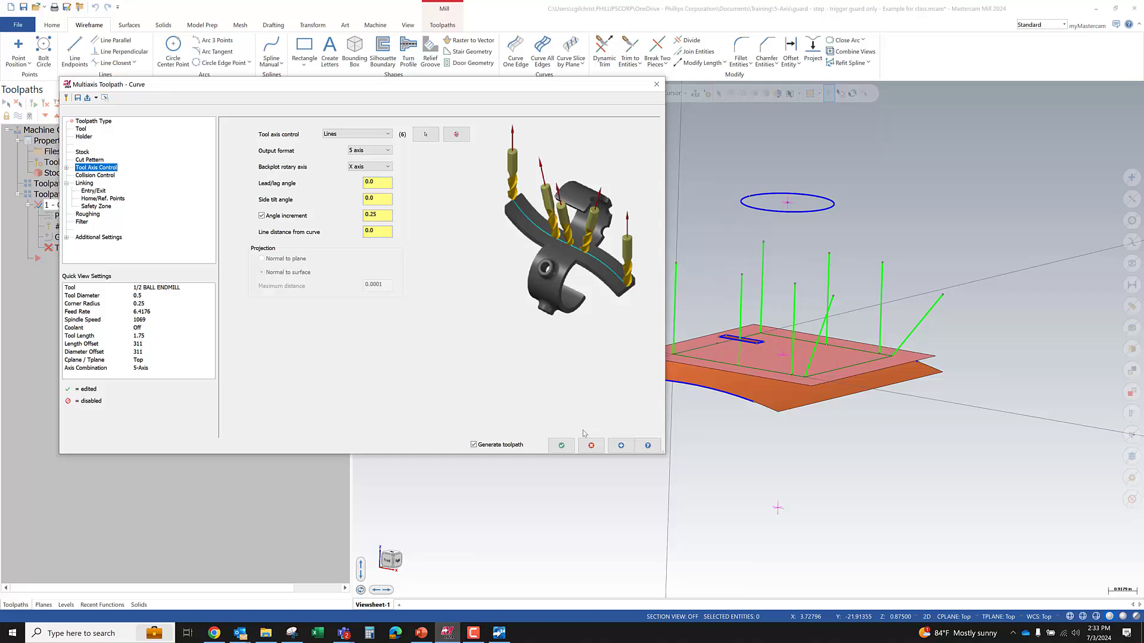
left_click(561, 446)
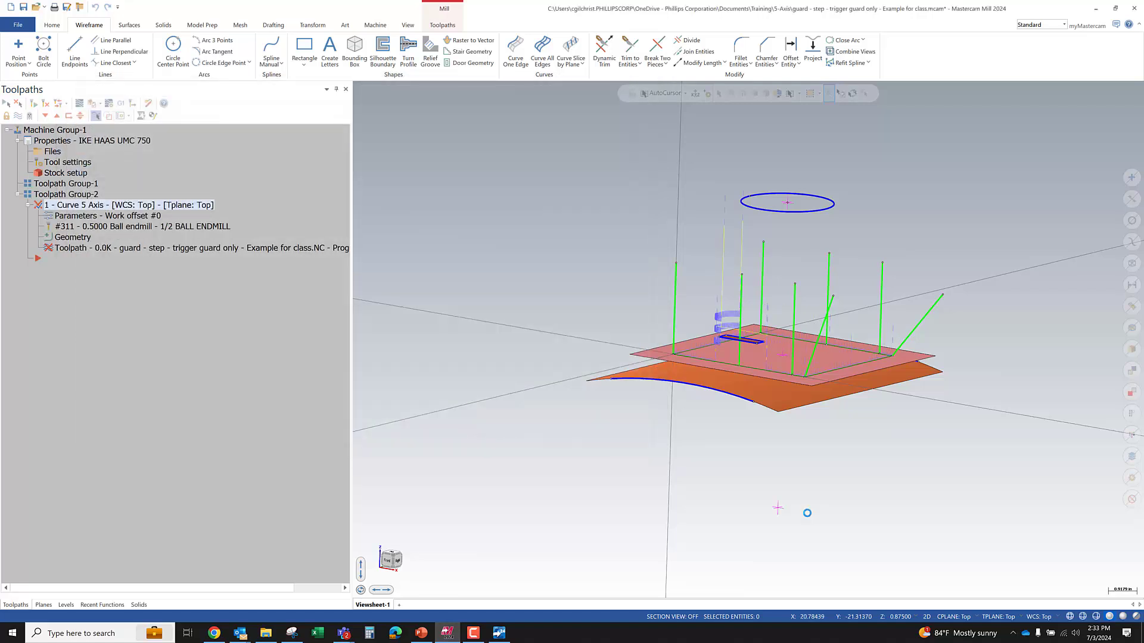
scroll(863, 284, "up", 4)
middle_click_drag(862, 284, 900, 314)
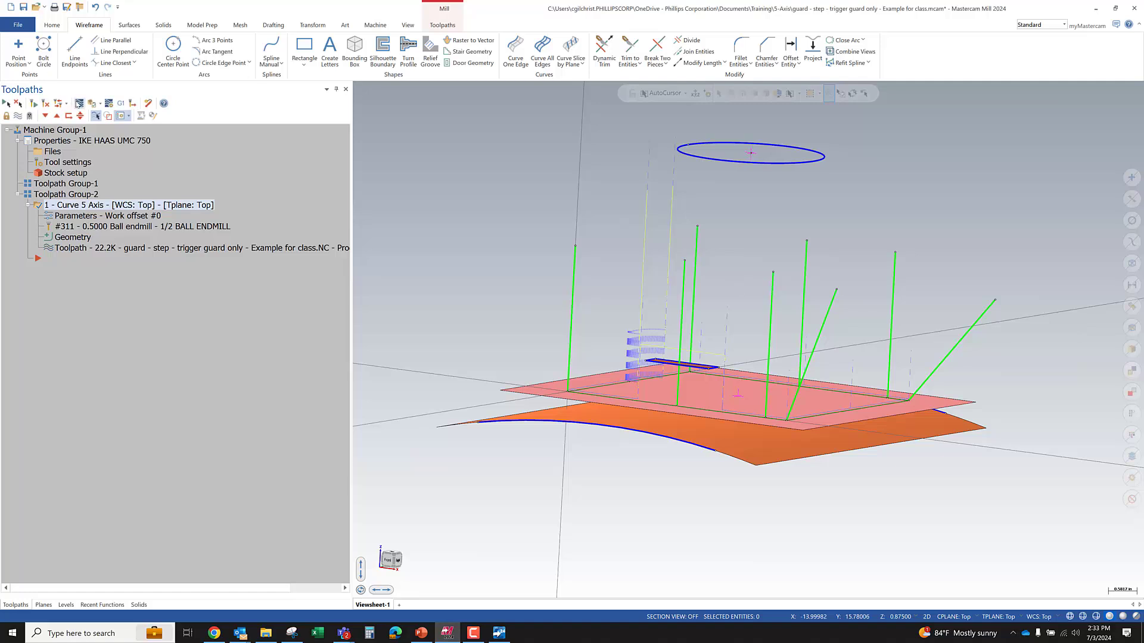
- Backplot the Curve 5 Axis toolpath, post it to an NC file, and reload the posted program in Code Expert
left_click(80, 103)
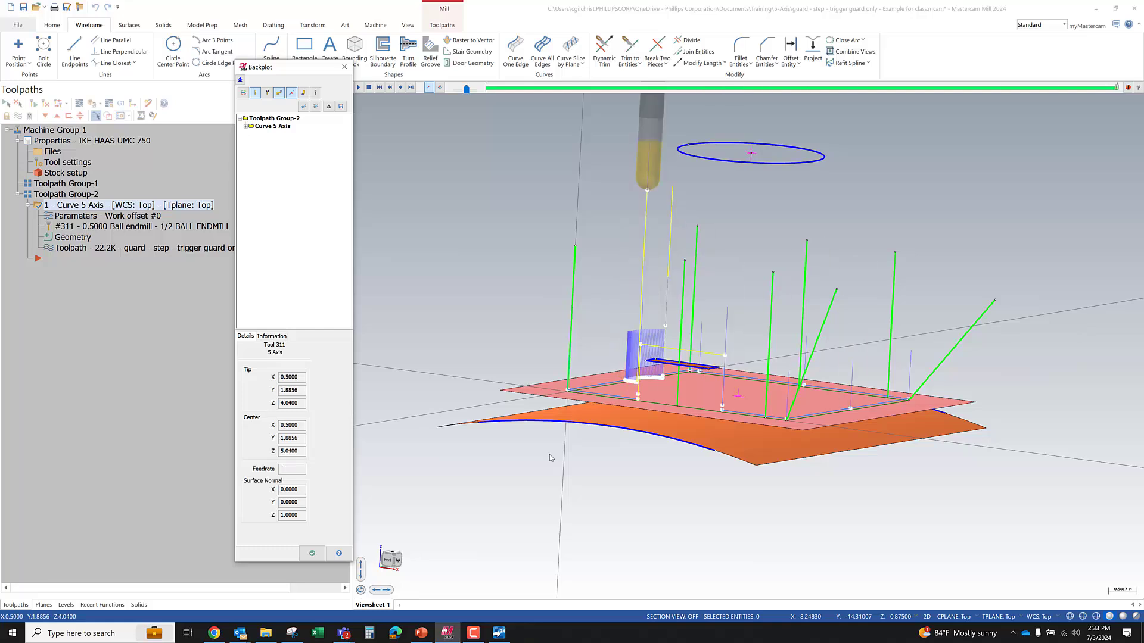
middle_click_drag(571, 459, 663, 416)
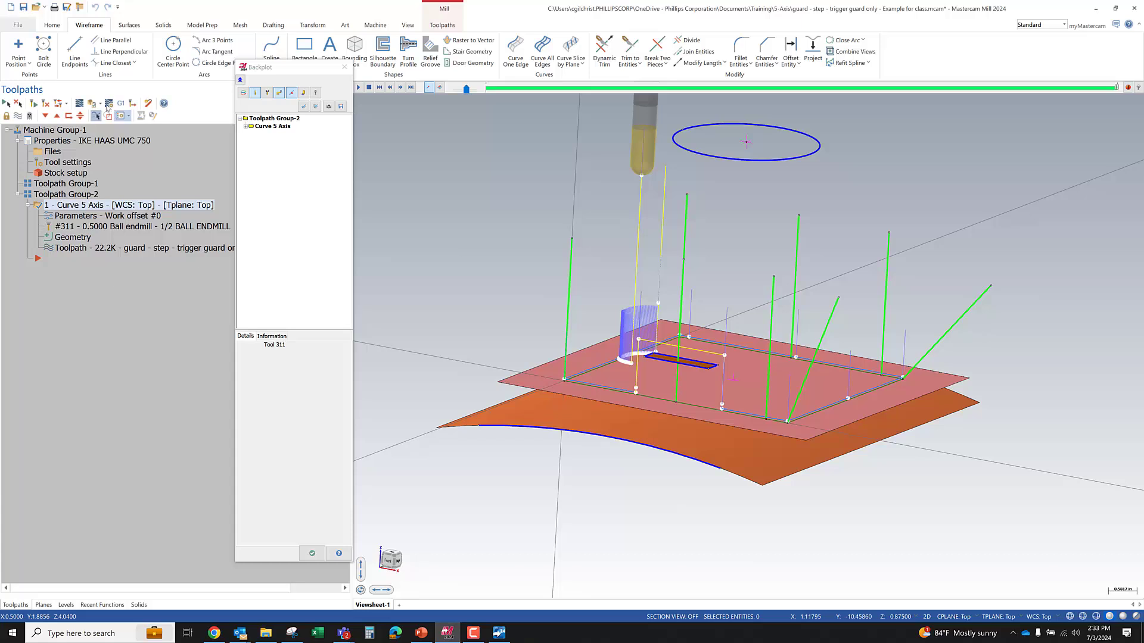
left_click(121, 103)
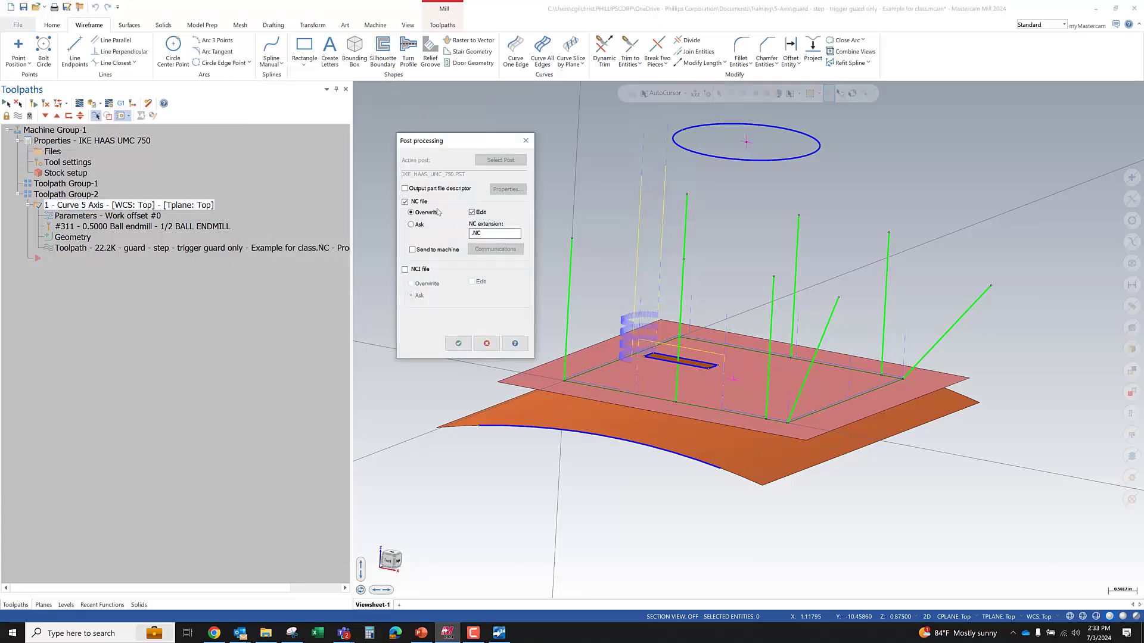
left_click(458, 343)
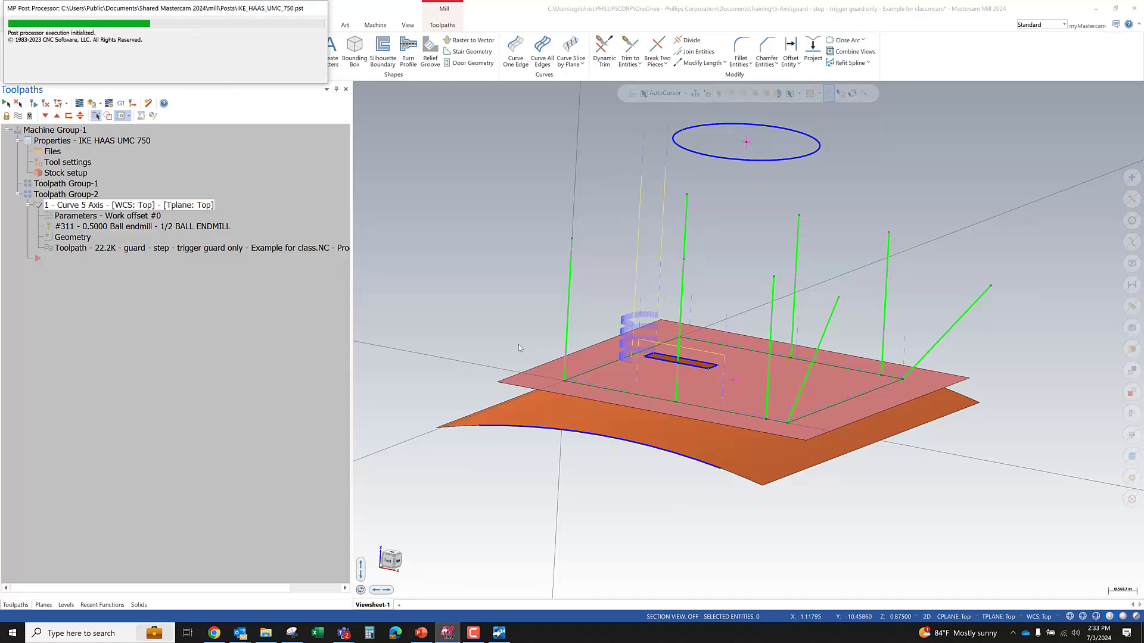
left_click(499, 633)
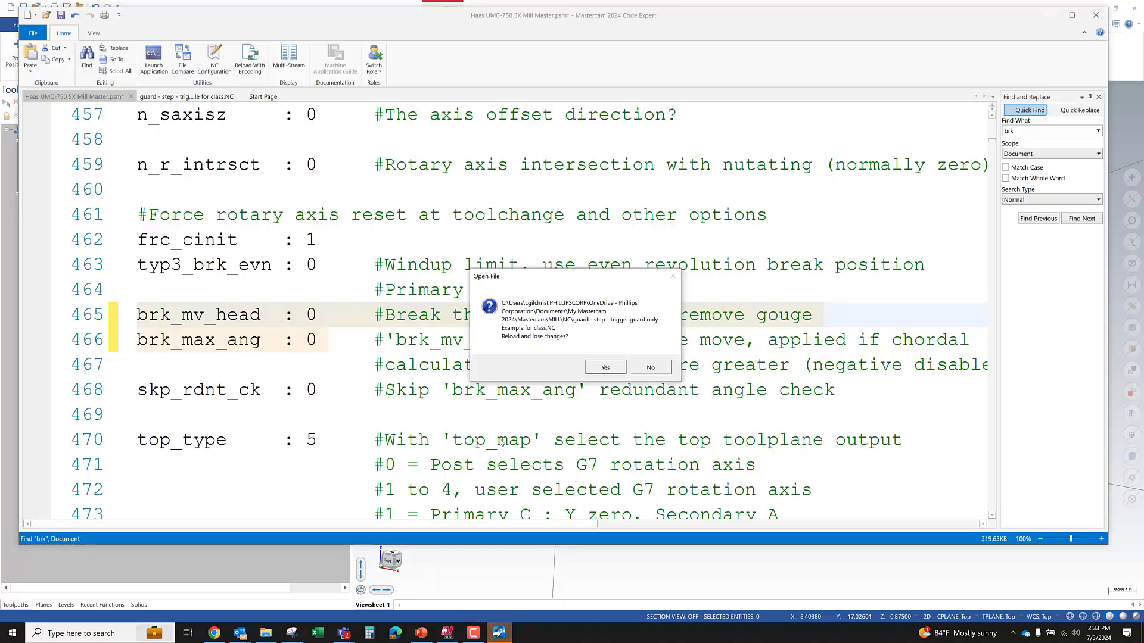
left_click(594, 366)
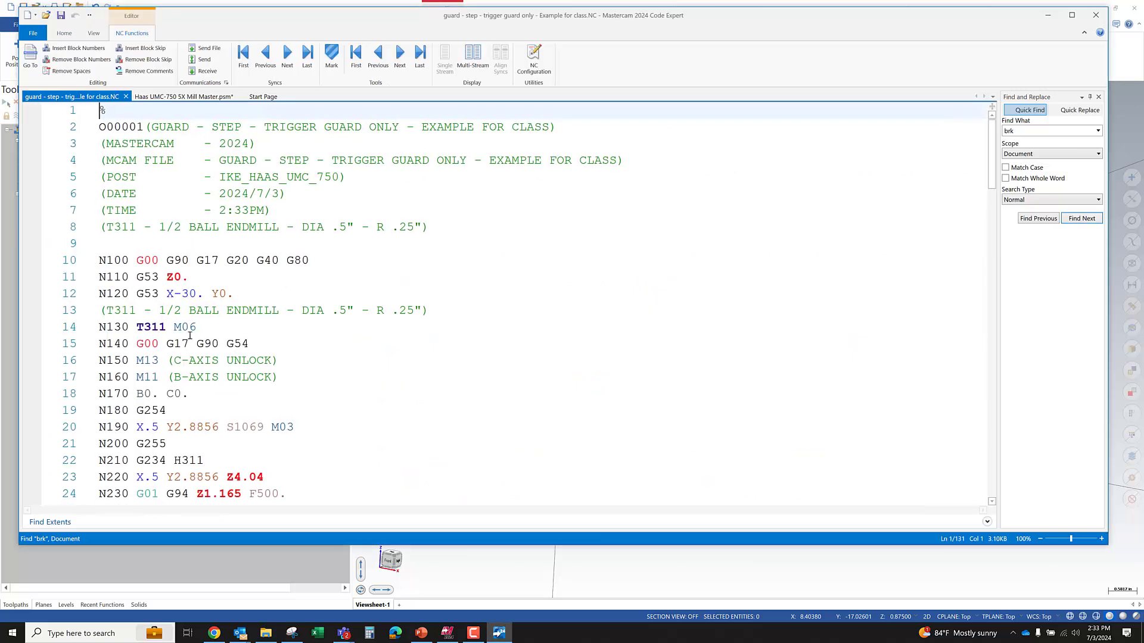
- Check the posted NC program for B and C rotary moves and return to the Mastercam model
scroll(224, 395, "down", 2)
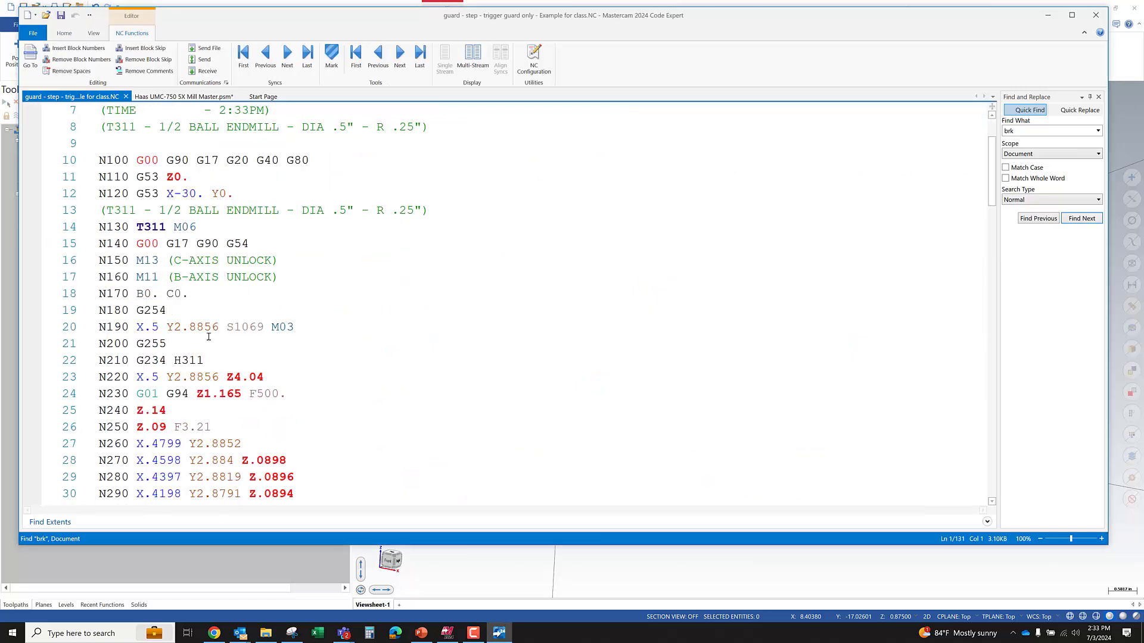
left_click_drag(186, 295, 123, 294)
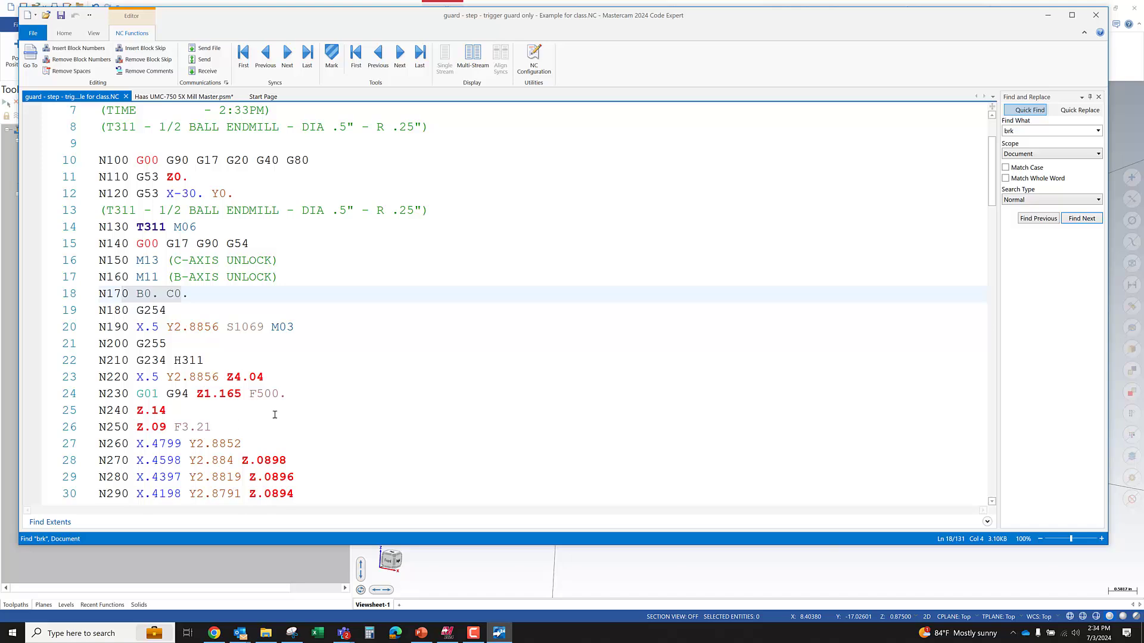
scroll(274, 414, "down", 17)
scroll(280, 411, "down", 17)
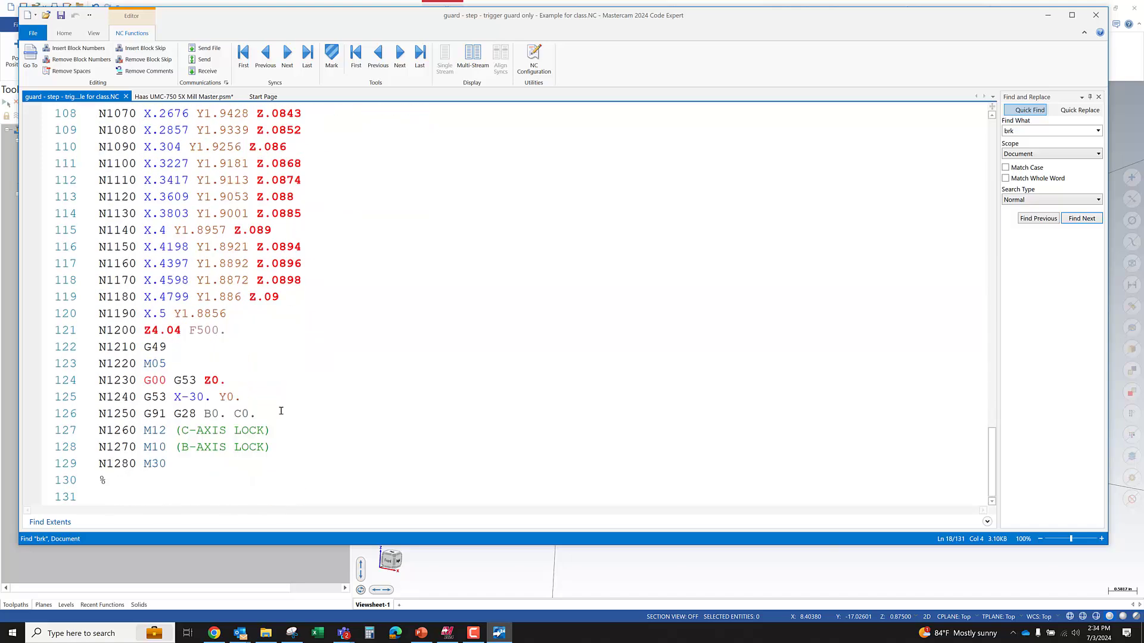
left_click(616, 579)
middle_click_drag(630, 425, 662, 417)
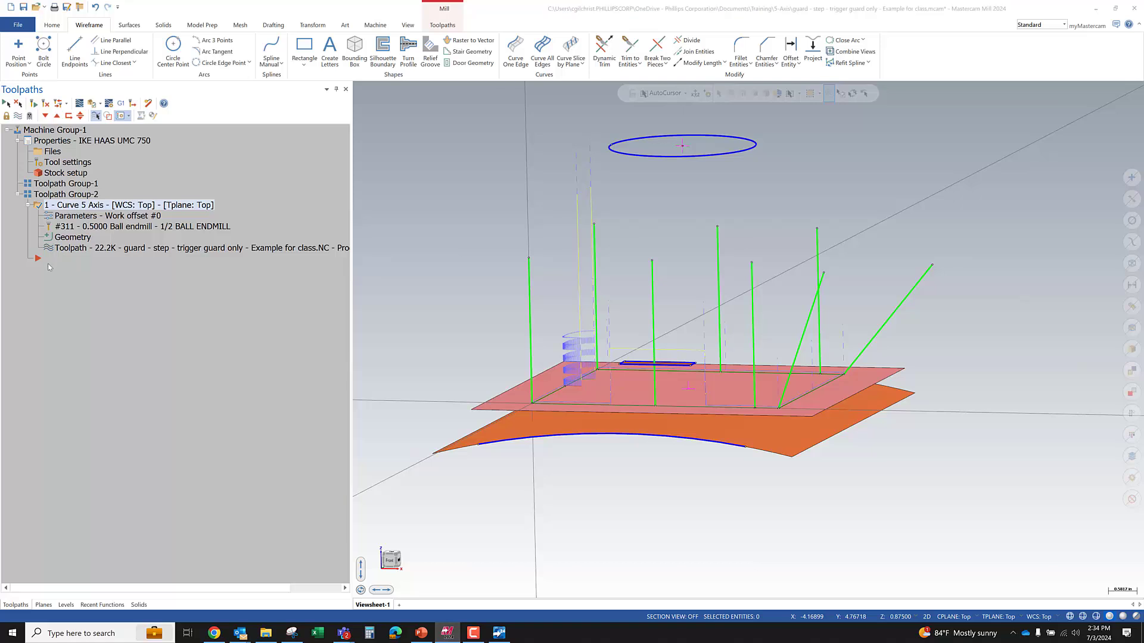
- Remove the check surface from the Curve 5 Axis toolpath's collision control and regenerate the toolpath
left_click(71, 216)
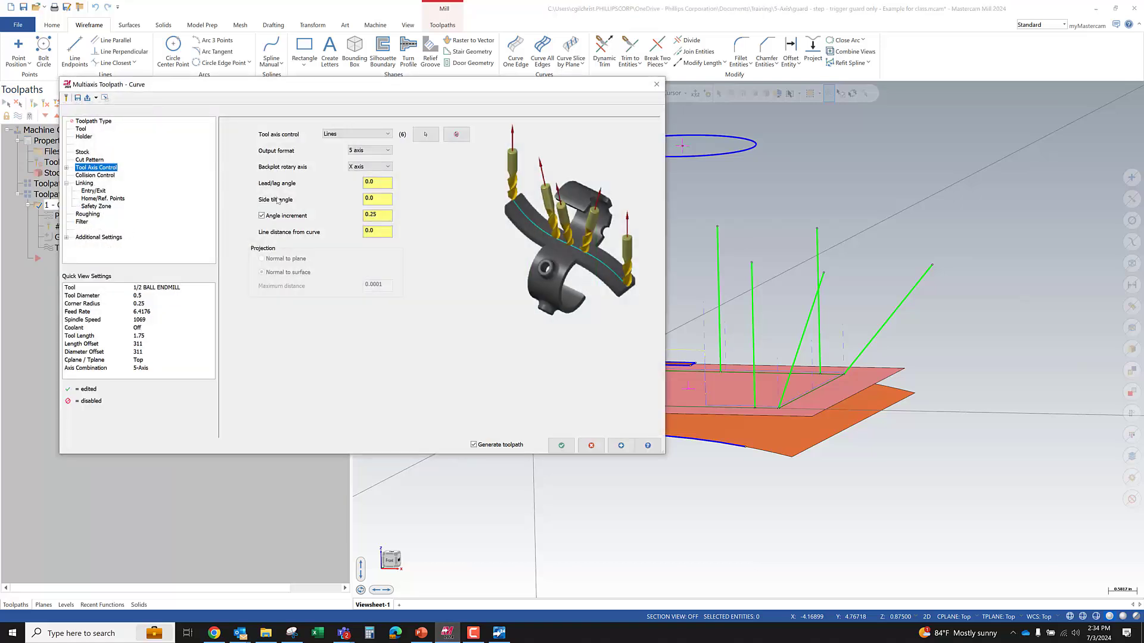
left_click(95, 176)
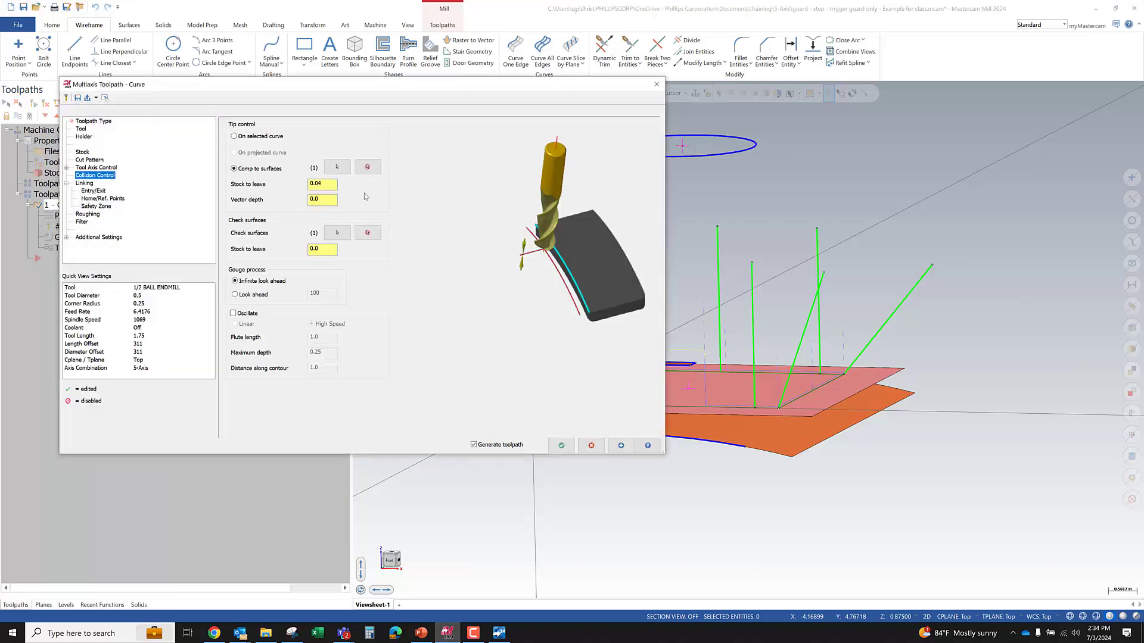
left_click(368, 233)
left_click(561, 446)
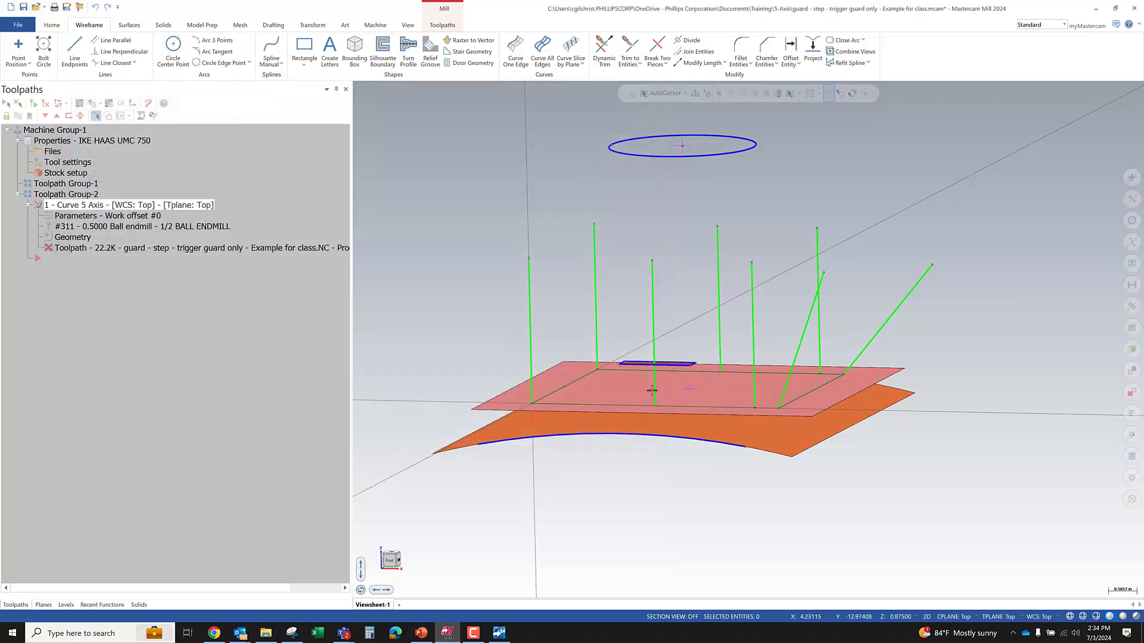
- Move the small floating check surface geometry to level 7, named "Check Surf for example", with forced visibility off
key("alt+2")
left_click_drag(602, 341, 713, 376)
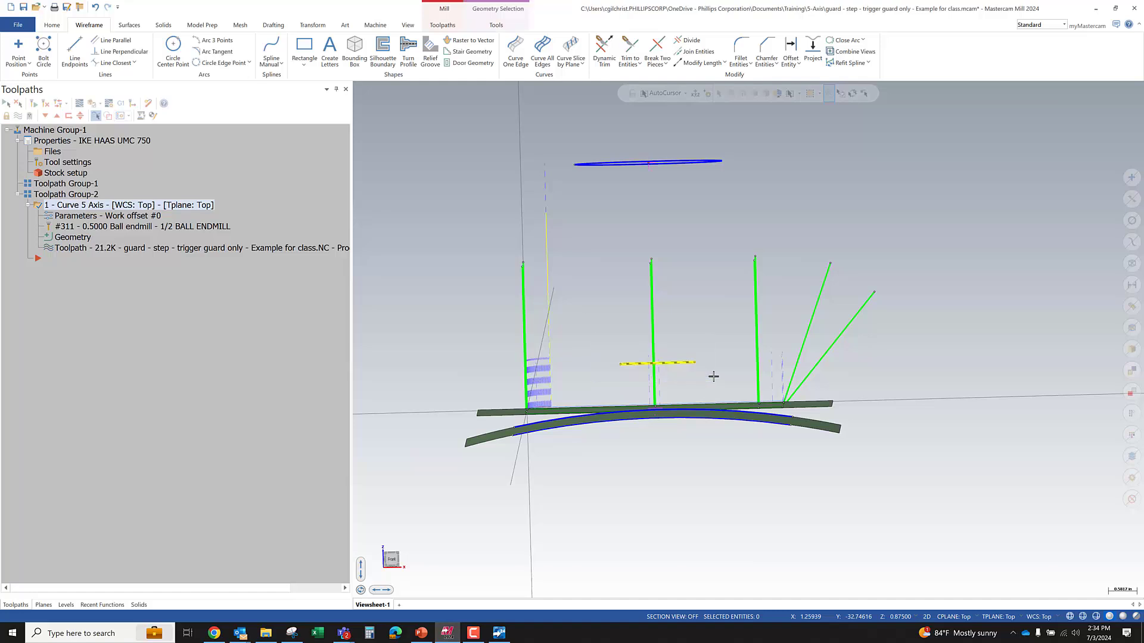
right_click(700, 270)
left_click(821, 259)
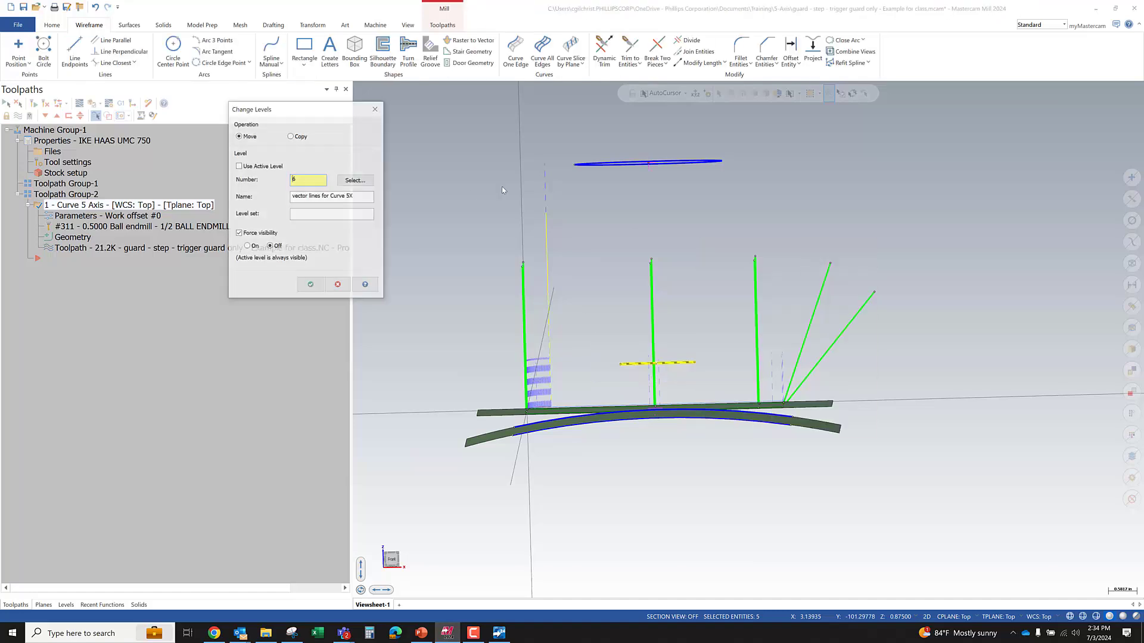
left_click_drag(308, 184, 273, 182)
type("7")
key("Tab")
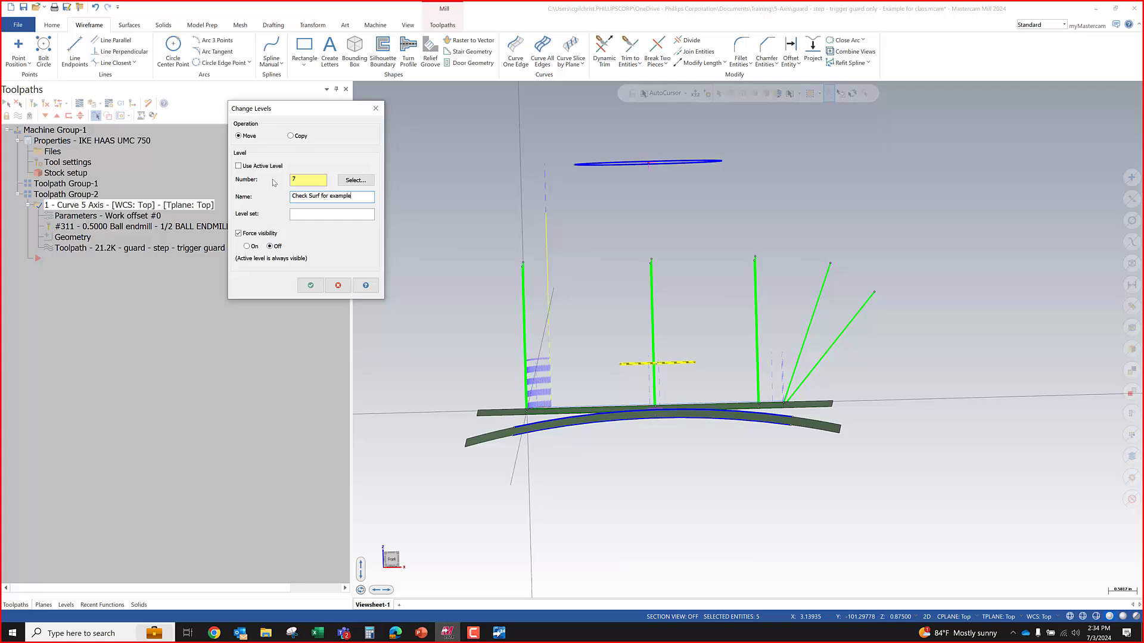
left_click(310, 285)
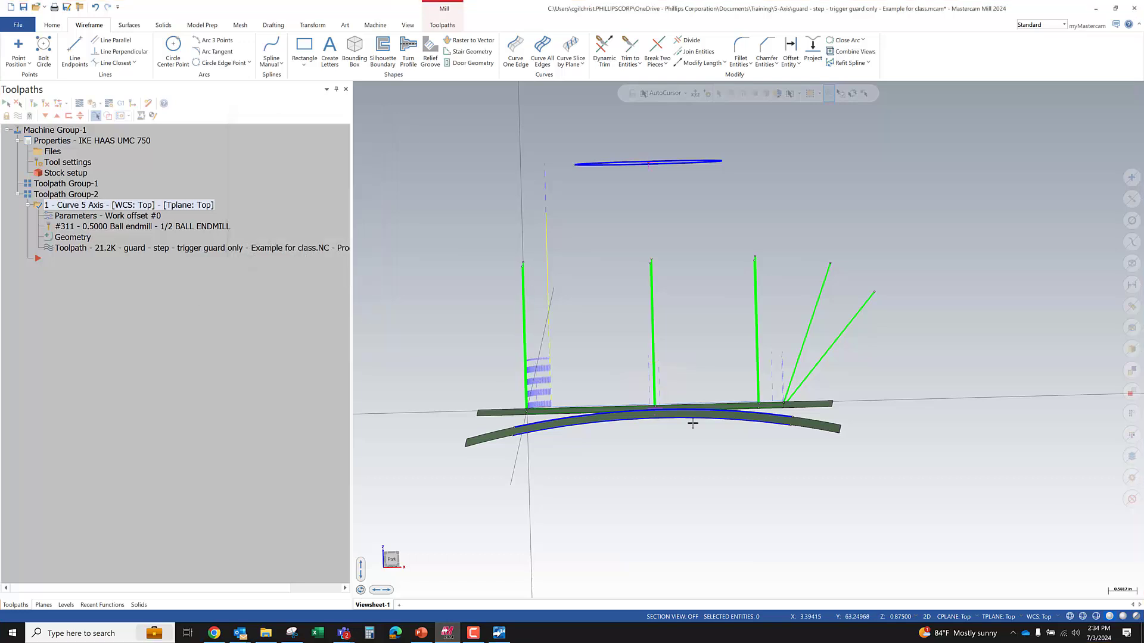
- Set the lead/lag angle to 25 in the Curve 5 Axis tool axis control and regenerate the toolpath
middle_click_drag(689, 421, 676, 455)
left_click(34, 103)
middle_click_drag(612, 401, 620, 435)
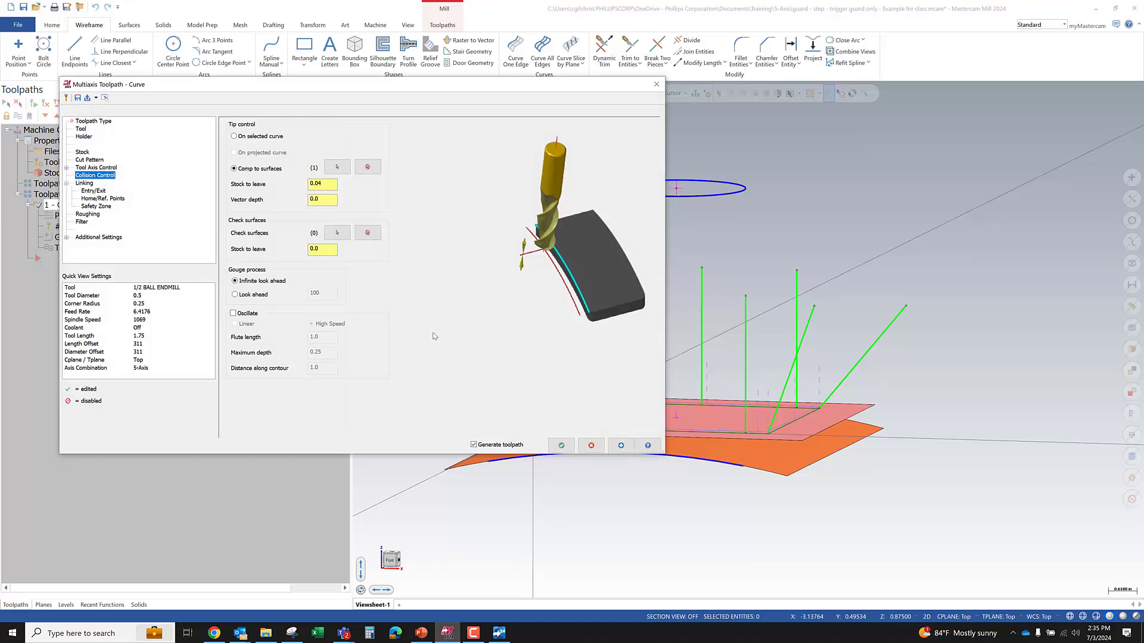
left_click(96, 168)
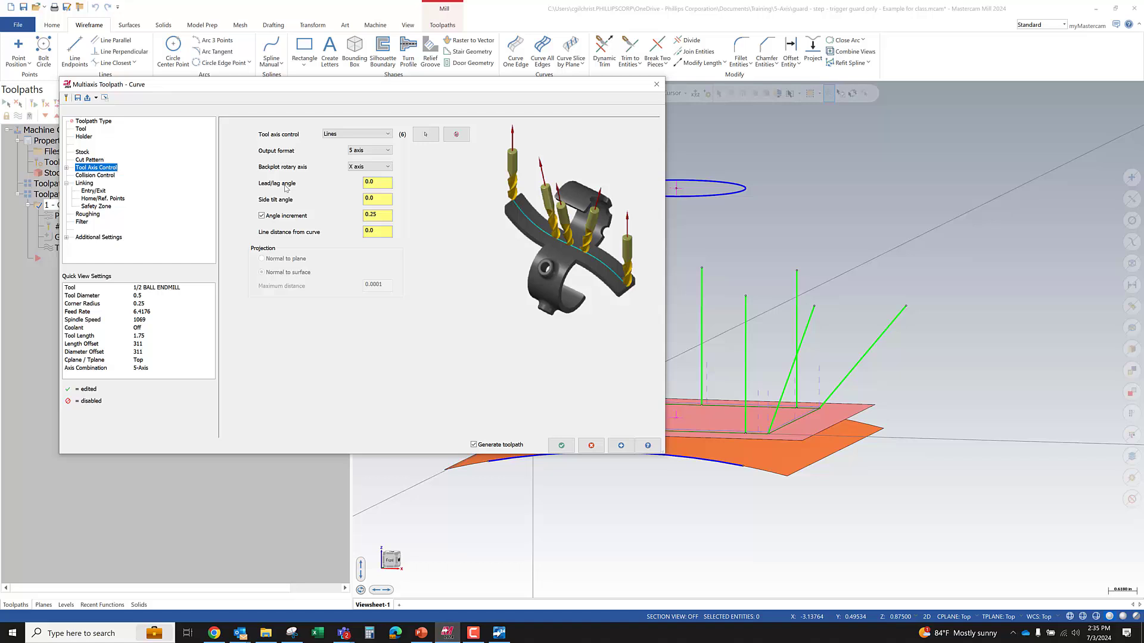
double_click(374, 182)
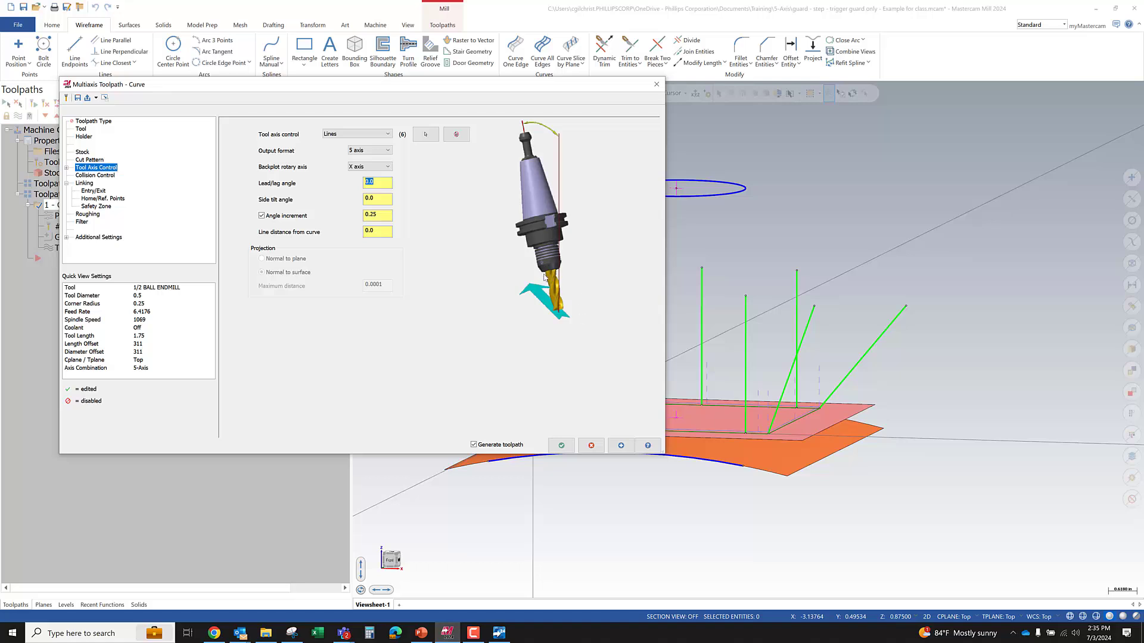
type("25")
key("Return")
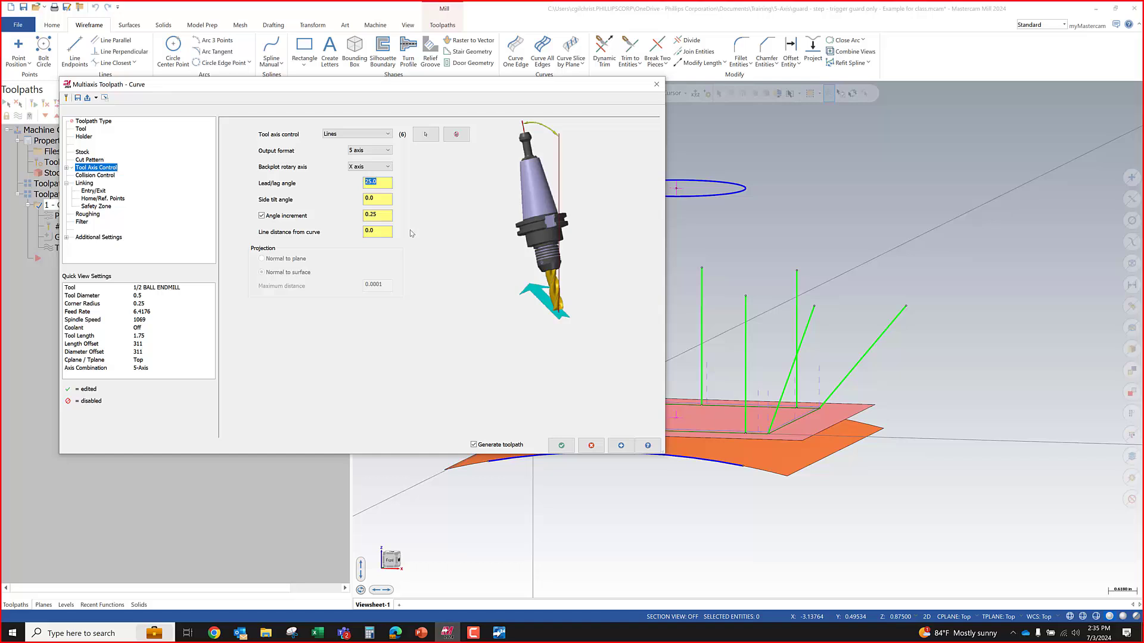
left_click(562, 448)
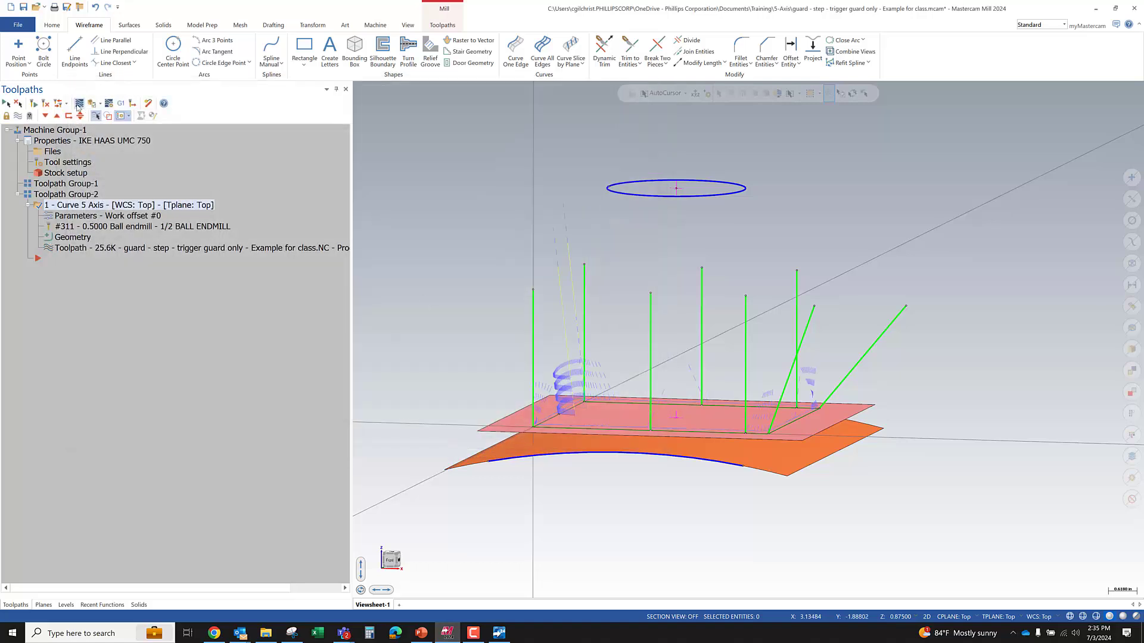
- Backplot the toolpath and examine the tool's tilt as it approaches the slanted vector lines
left_click(79, 104)
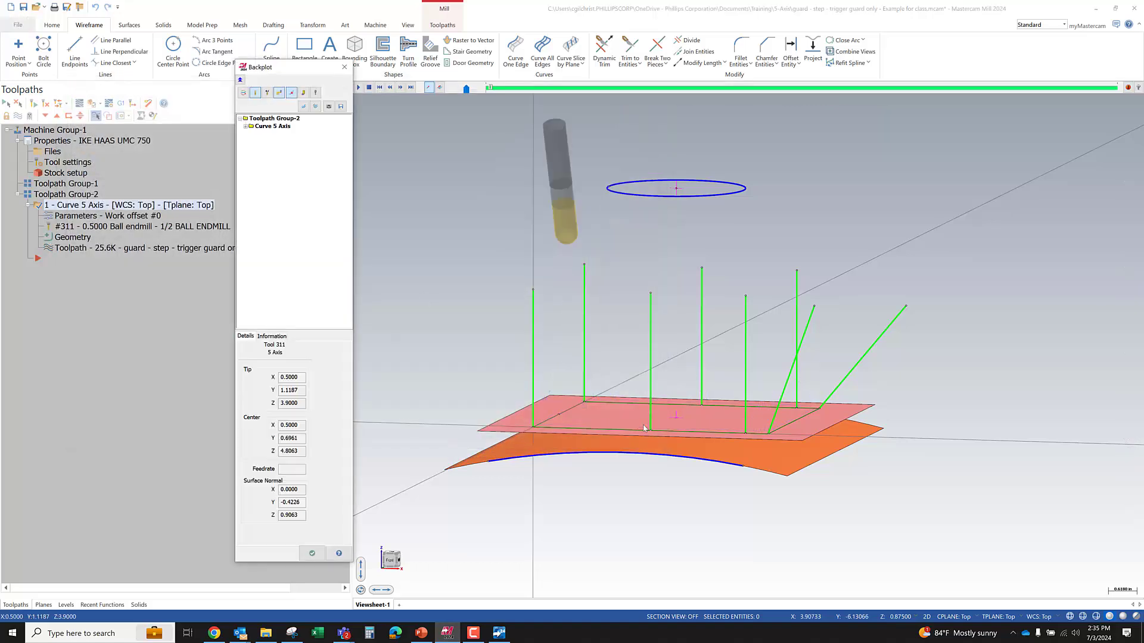
key("s")
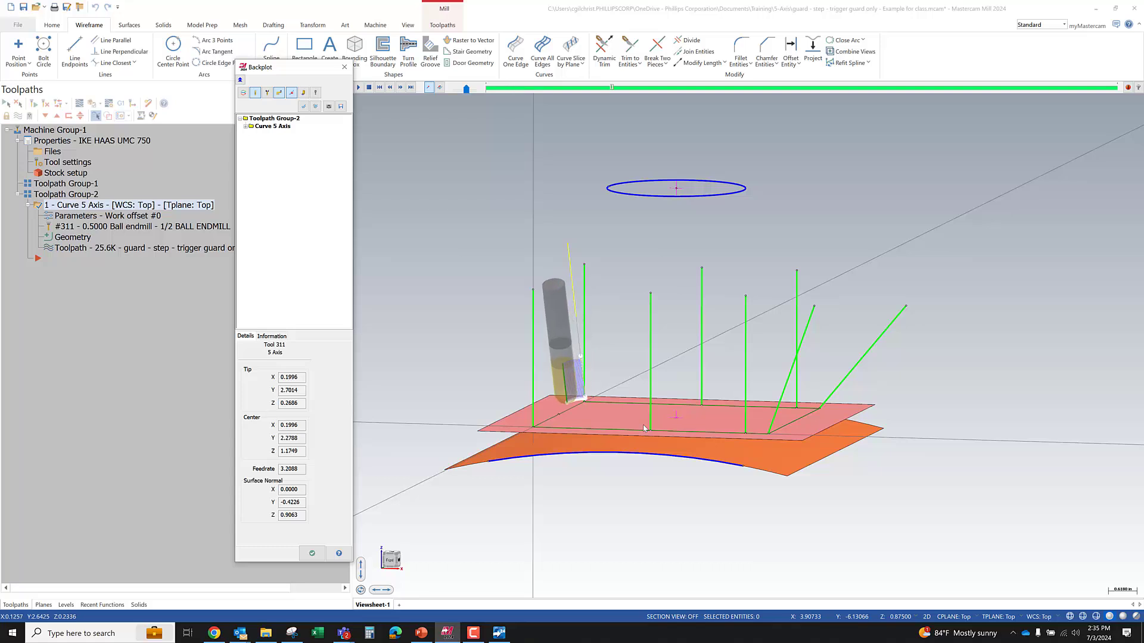
scroll(773, 422, "up", 3)
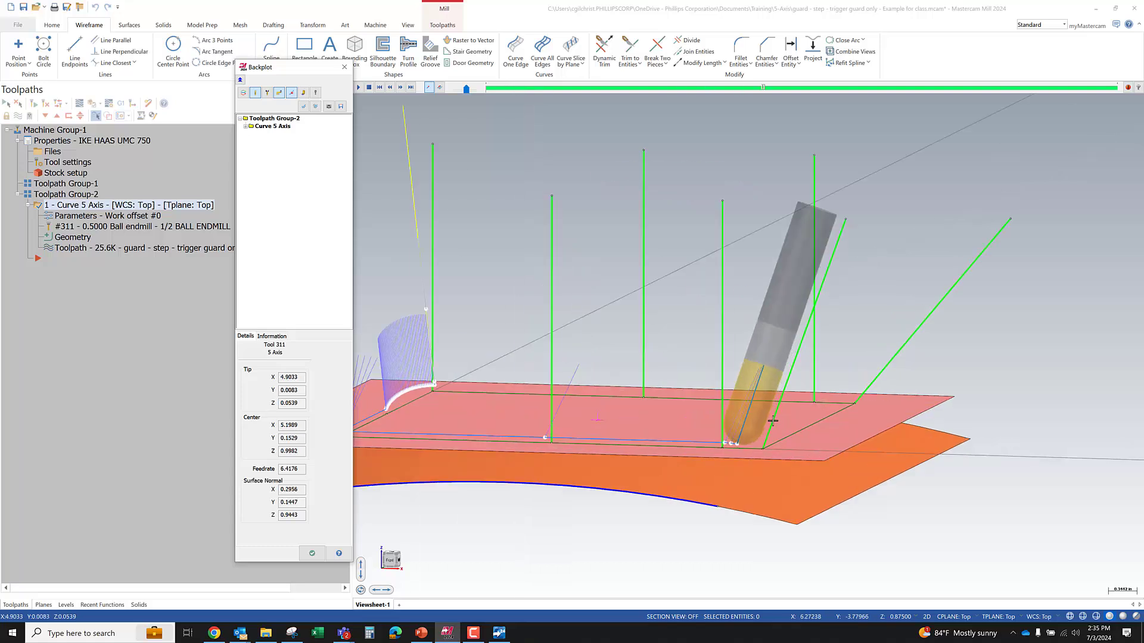
left_click(311, 553)
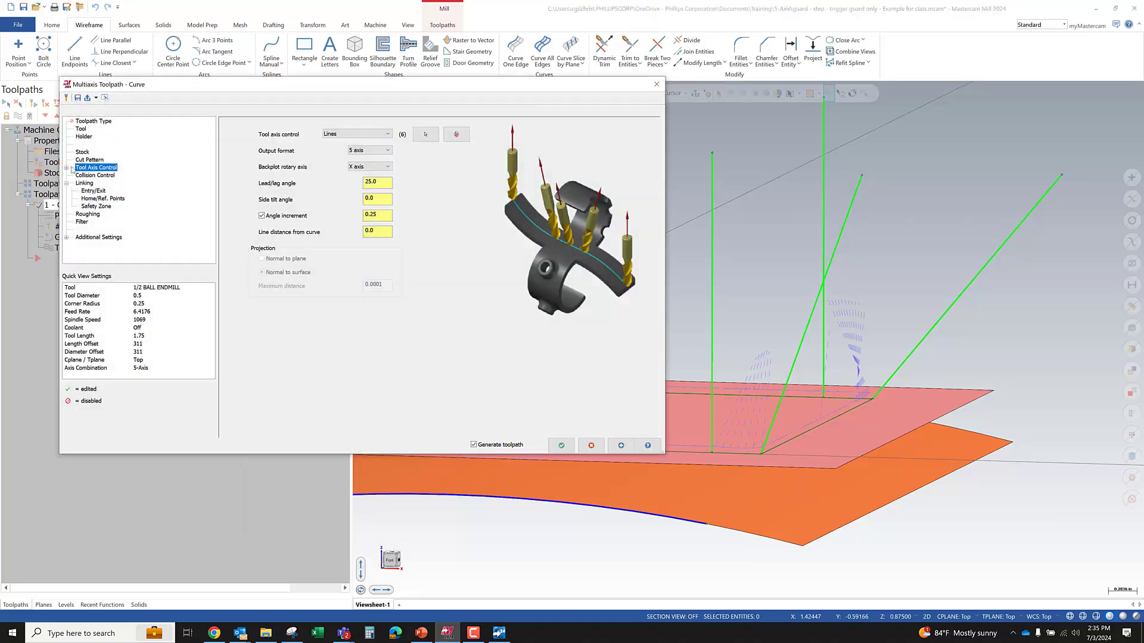
- Turn off the filter and the distance increment, set the cut pattern's maximum step to 0.5, and regenerate the toolpath
left_click(81, 222)
left_click(235, 129)
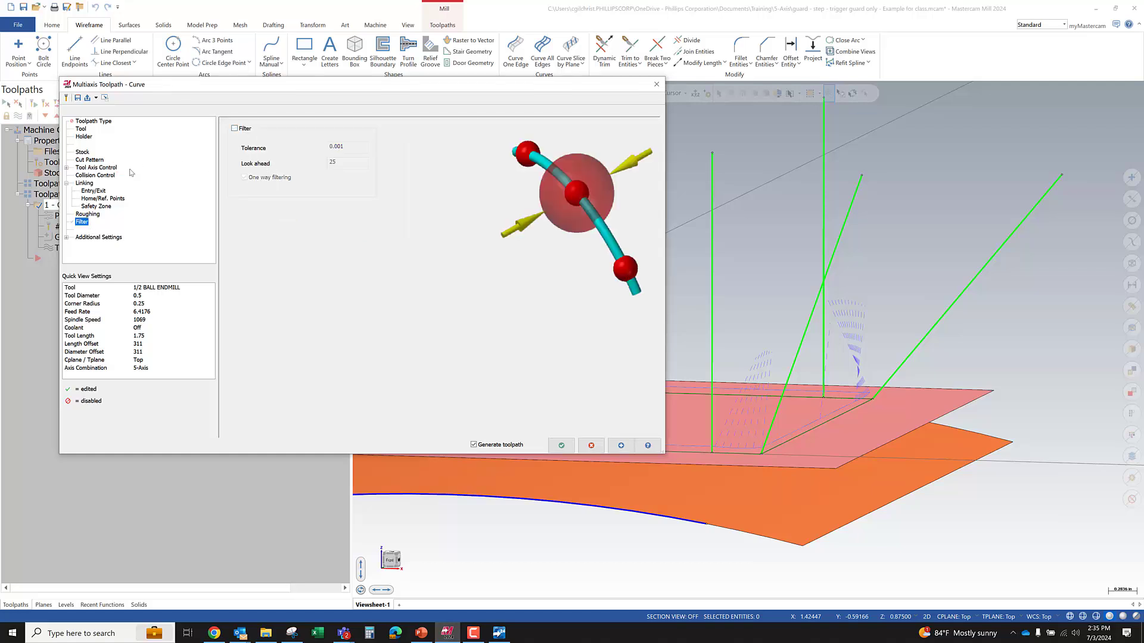
left_click(90, 160)
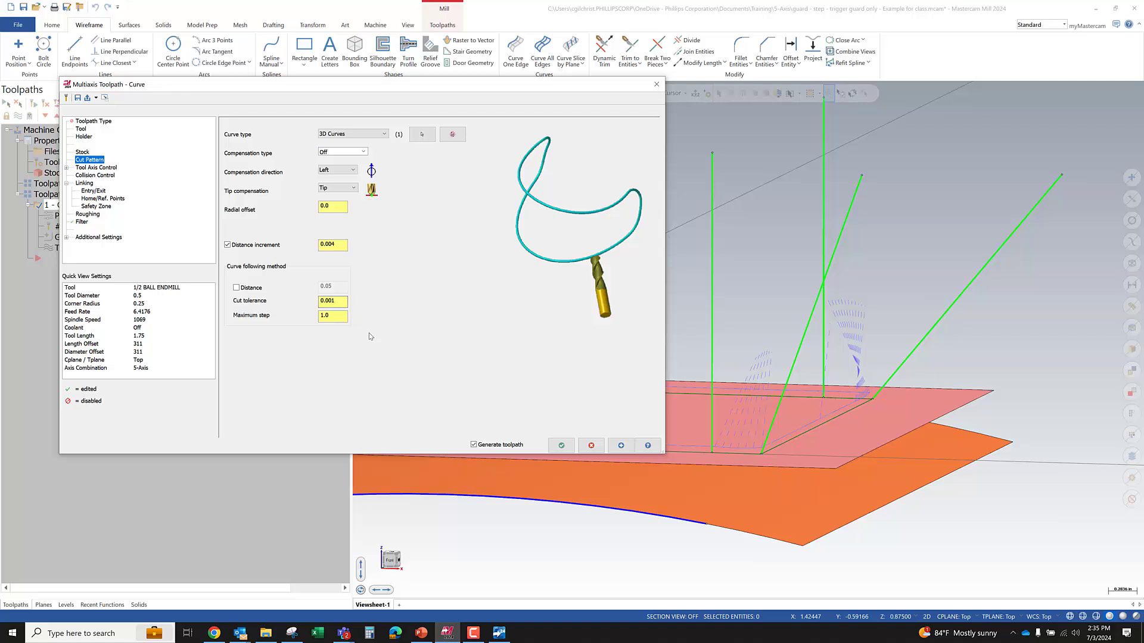
left_click(256, 245)
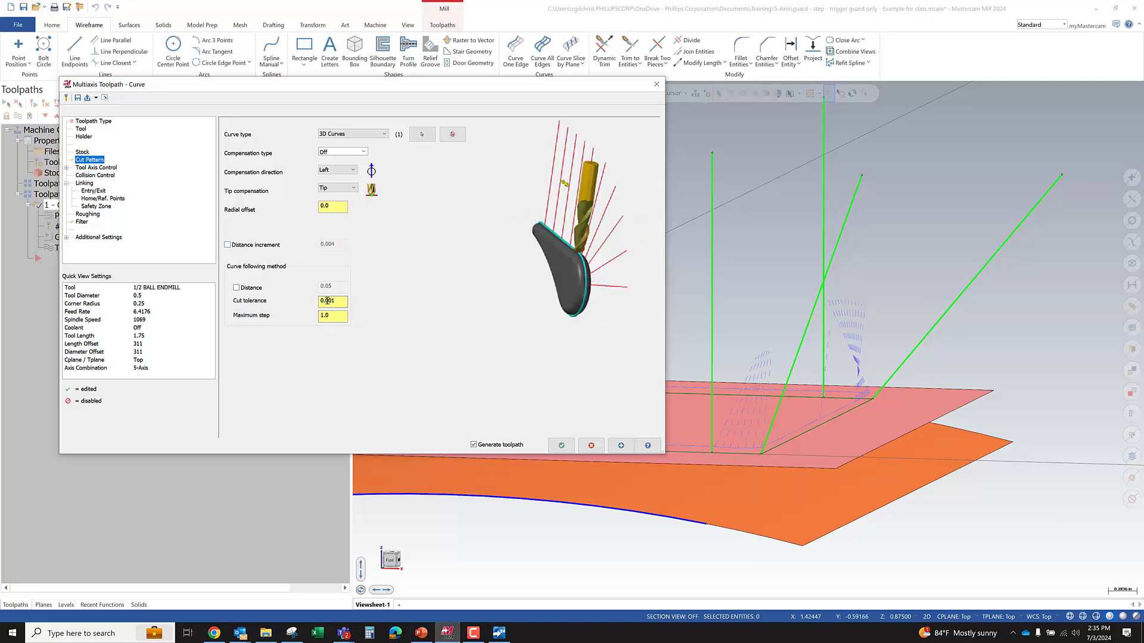
left_click(334, 318)
type(".5")
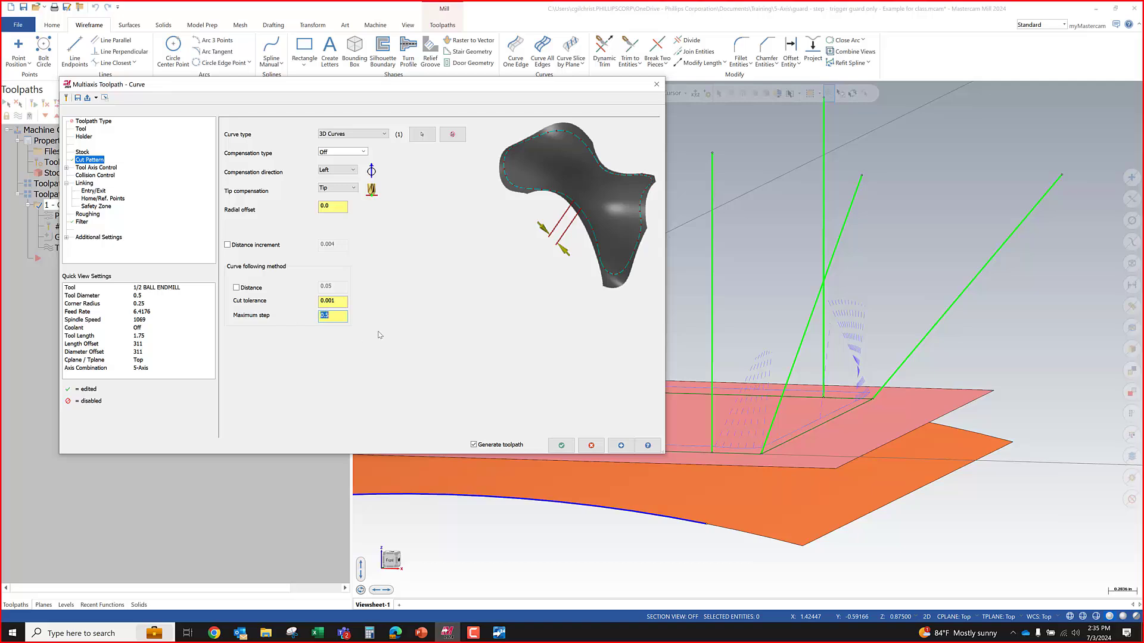
left_click(561, 445)
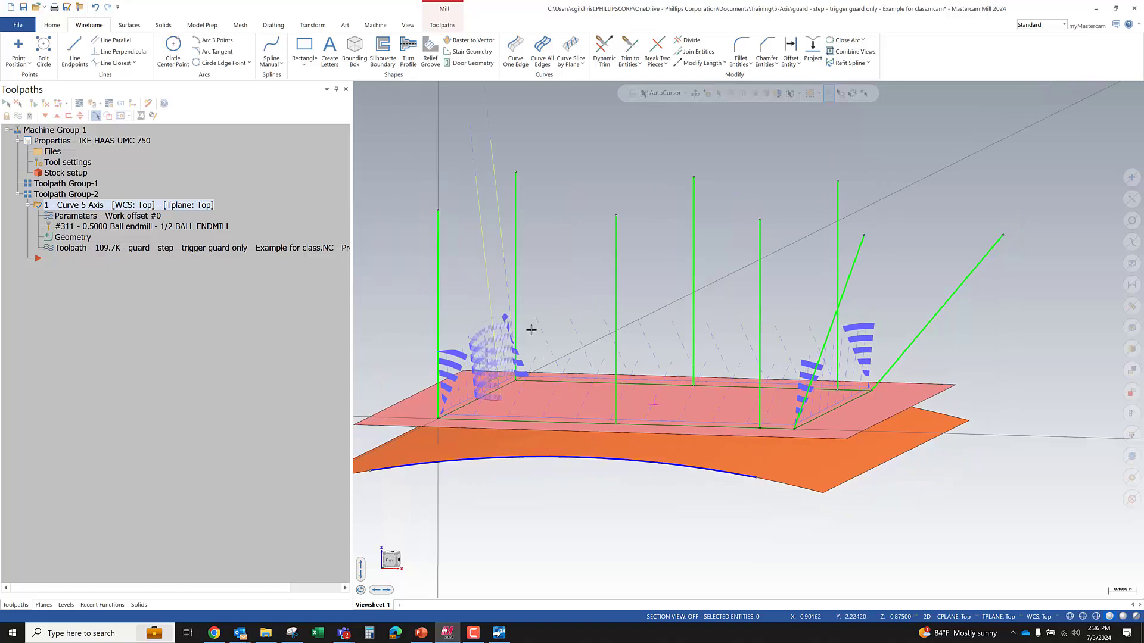
- Backplot the regenerated toolpath and step the tool through its entry arc onto the rectangular curve
left_click(80, 103)
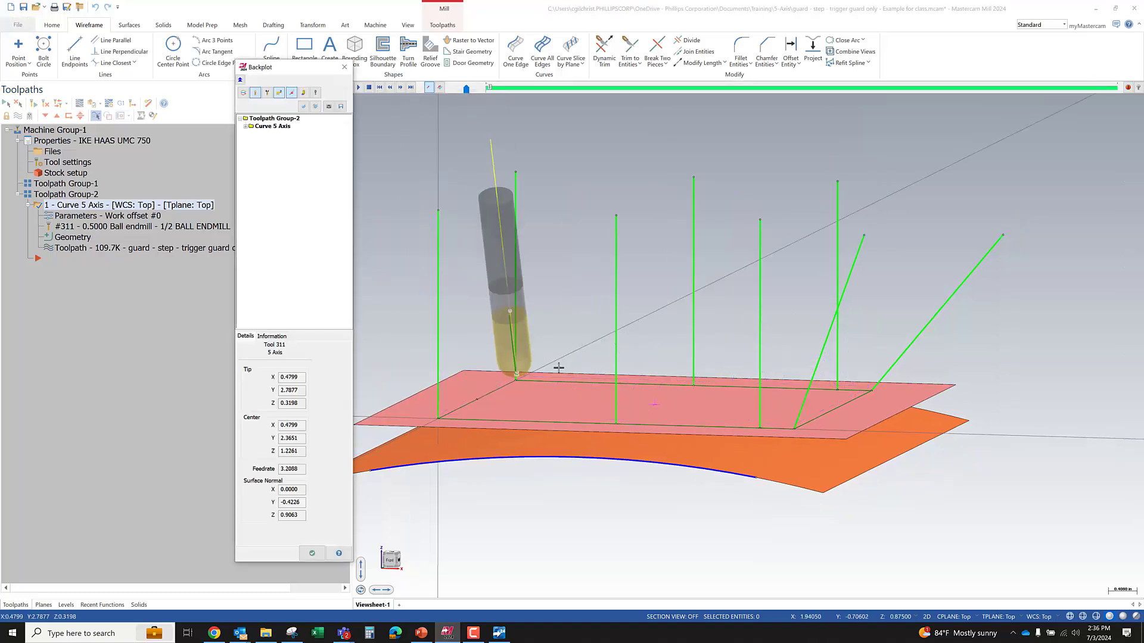
key("s")
key("s")
key("s")
key("s")
key("s")
key("s")
key("s")
key("s")
key("s")
key("s")
key("s")
key("s")
key("s")
key("s")
key("s")
key("s")
key("s")
key("s")
key("s")
key("s")
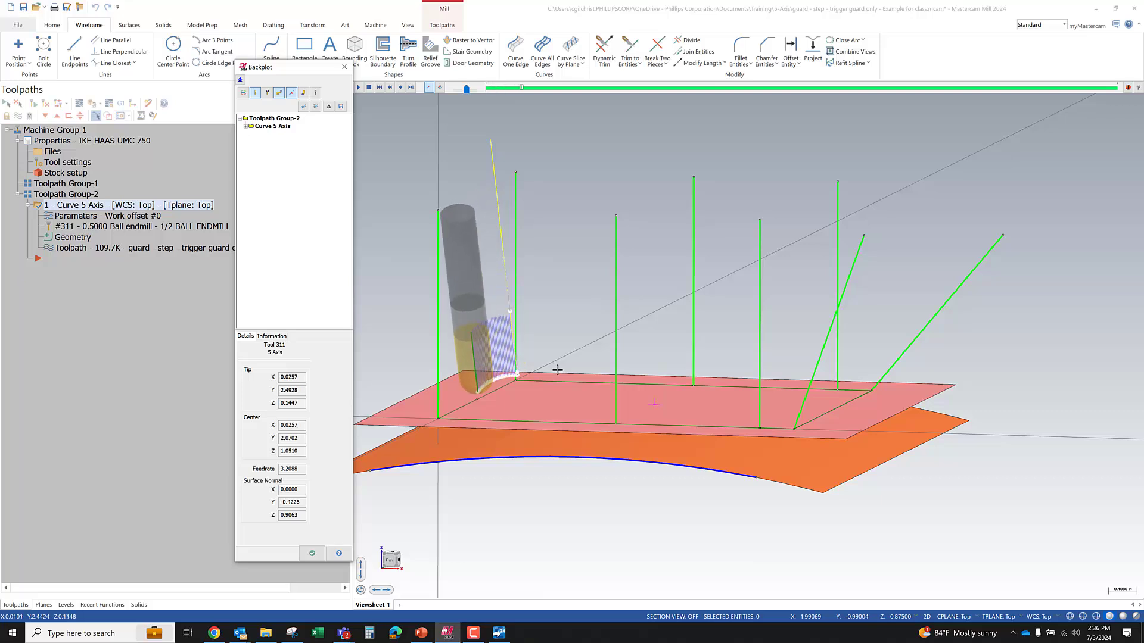
- Step the backplotted tool along the rectangle's short edge up to the first corner
middle_click_drag(476, 345, 705, 340)
scroll(841, 458, "up", 3)
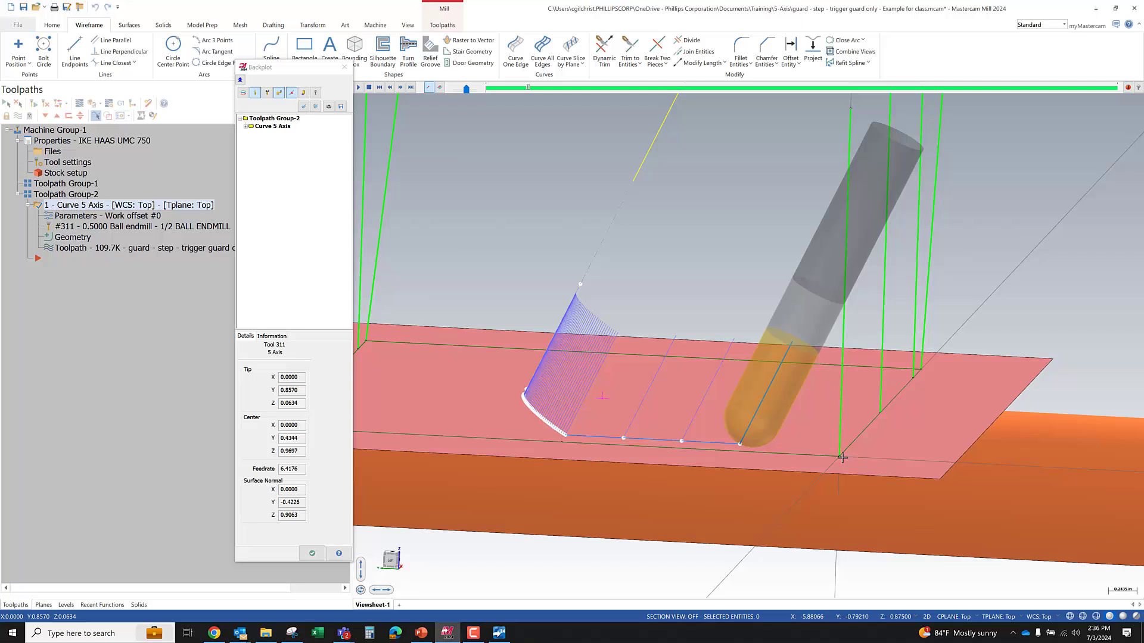
key("s")
key("s")
key("s")
key("s")
key("s")
key("s")
key("s")
key("s")
key("s")
key("s")
key("s")
key("s")
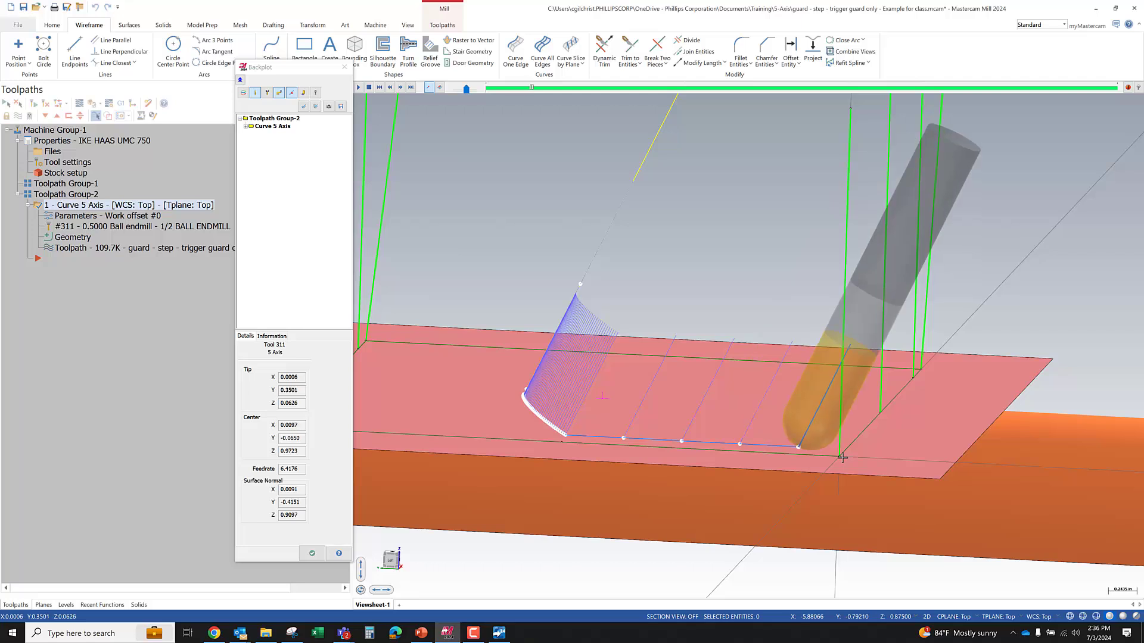
- Step the tool through the first corner and examine how its tilt rotates onto the long edge
key("s")
key("s")
key("s")
key("s")
key("s")
key("s")
key("s")
key("s")
key("s")
key("s")
key("s")
key("s")
key("s")
key("s")
key("s")
key("s")
key("s")
key("s")
key("s")
key("s")
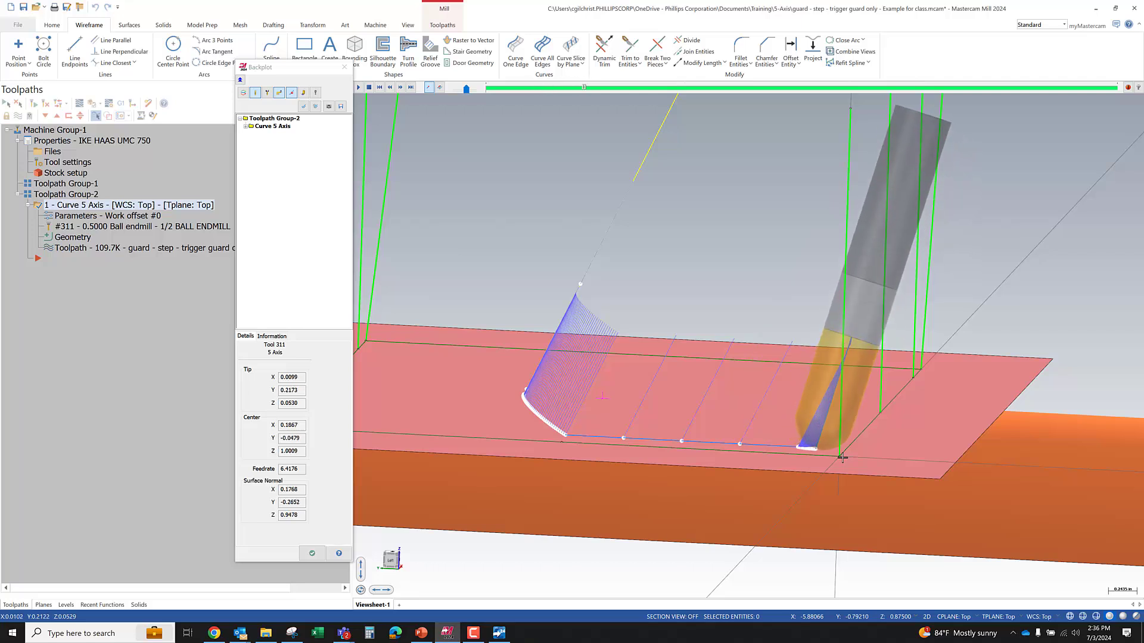
key("s")
key("s")
key("s")
key("s")
key("s")
key("s")
key("s")
key("s")
key("s")
key("s")
key("s")
key("s")
key("s")
key("s")
key("s")
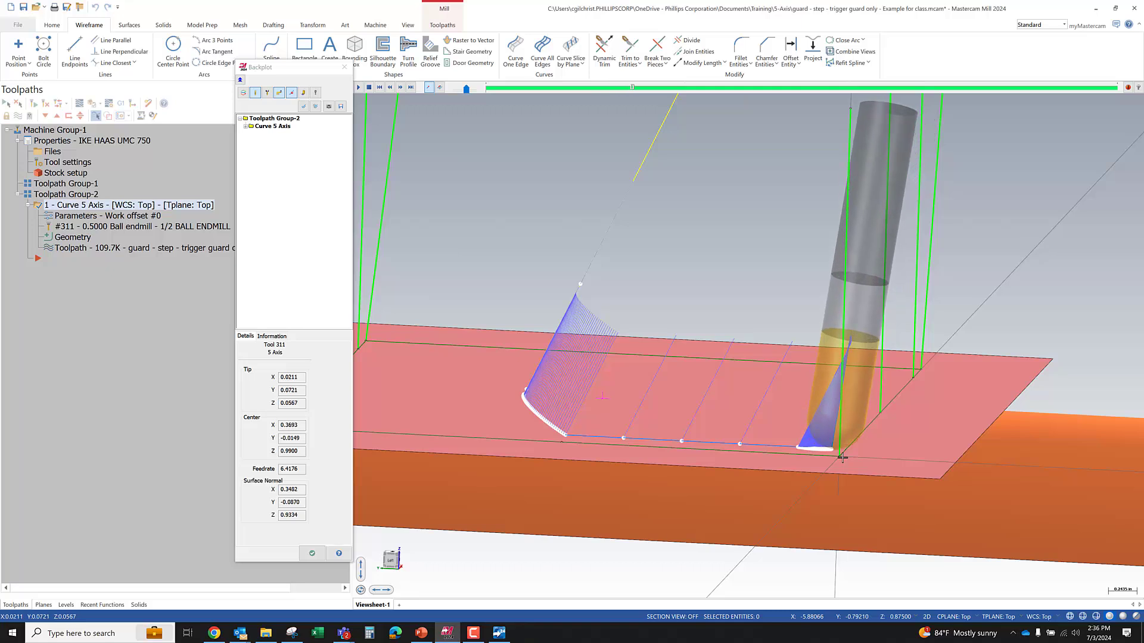
key("s")
key("s")
key("s")
key("s")
key("s")
key("s")
key("s")
key("s")
key("s")
key("s")
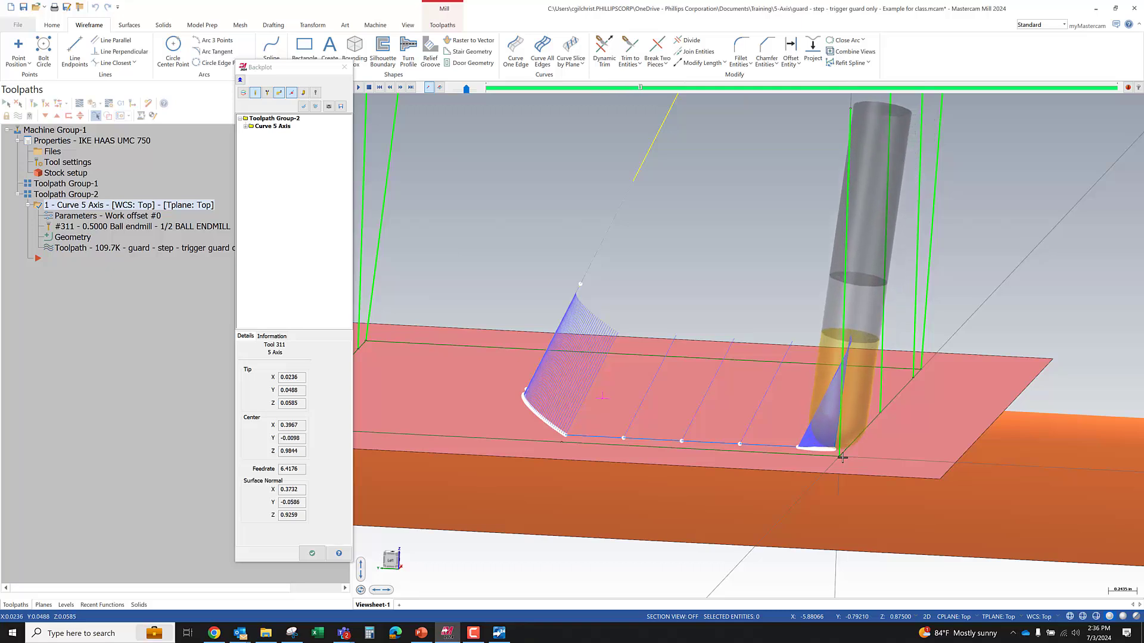
key("s")
key("s")
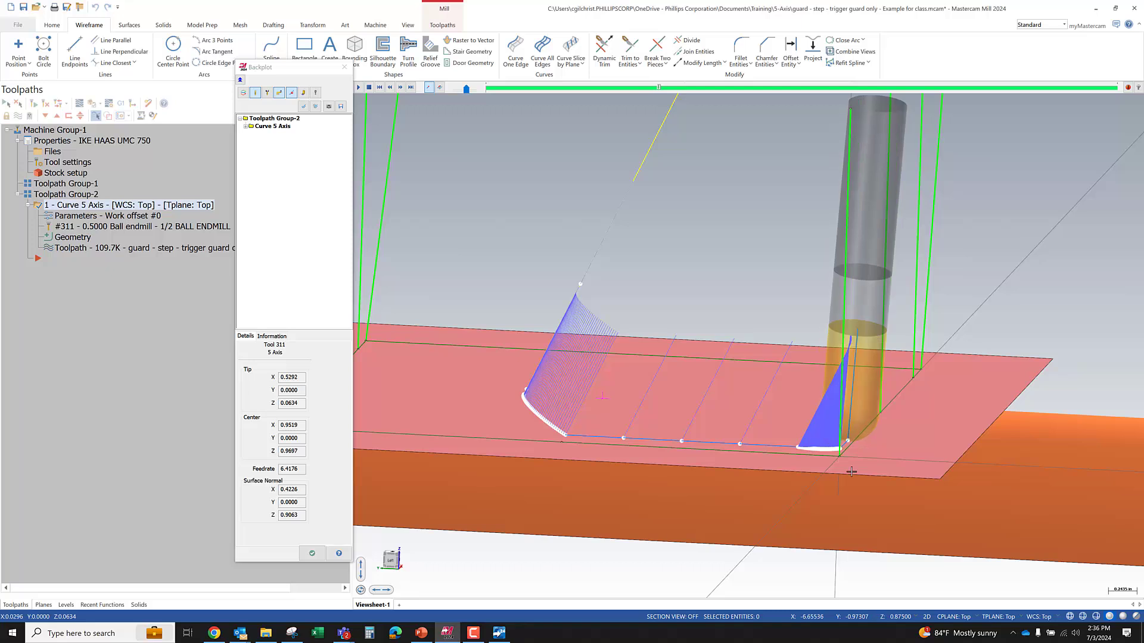
- Step the tool along the long edge to the corner with the slanted vector line
key("s")
key("s")
key("s")
middle_click_drag(871, 442, 878, 396)
key("s")
key("s")
key("s")
key("s")
key("s")
key("s")
key("s")
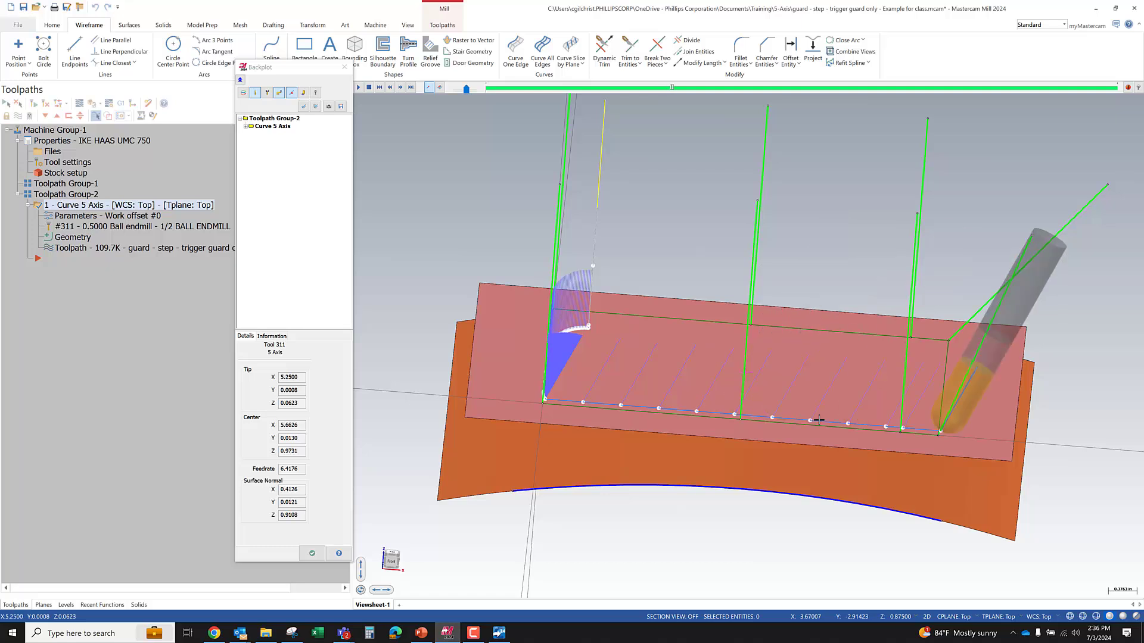
- Step the tool around the slanted-vector corner and up to the opposite long edge, then close the backplot
key("s")
key("s")
key("s")
key("s")
key("s")
key("s")
key("s")
key("s")
key("s")
key("s")
key("s")
key("s")
key("s")
key("s")
key("s")
key("s")
key("s")
key("s")
key("s")
key("s")
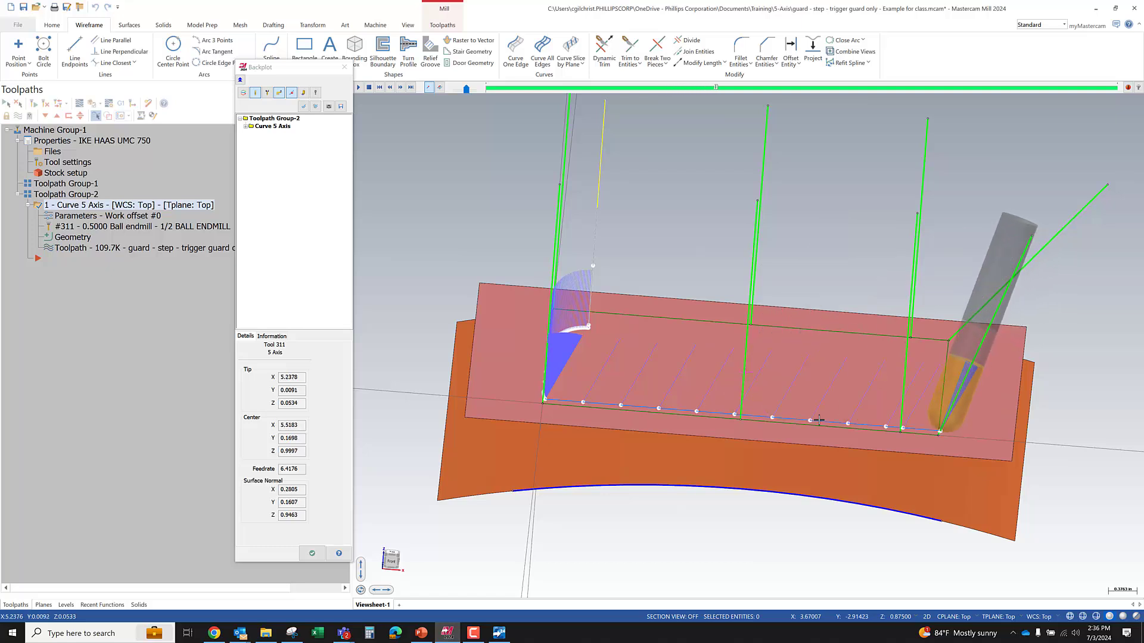
key("s")
key("s")
key("s")
key("s")
key("s")
key("s")
key("s")
key("s")
key("s")
key("s")
key("s")
key("s")
key("s")
key("s")
key("s")
key("s")
key("s")
key("s")
key("s")
key("s")
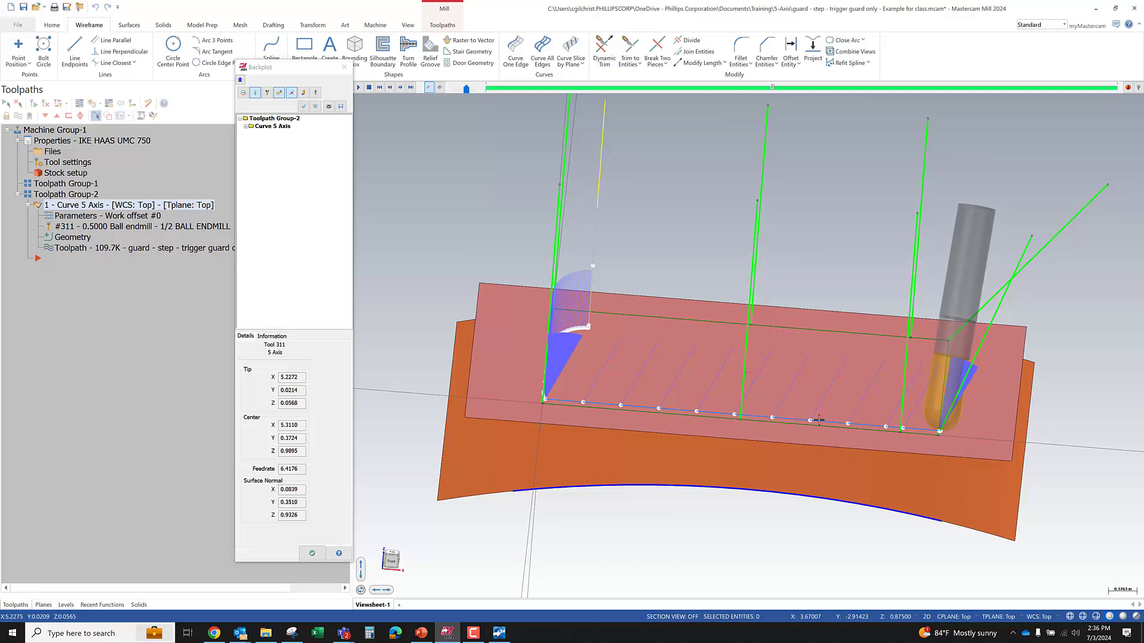
key("s")
key("s")
key("s")
key("s")
key("s")
key("s")
key("s")
key("s")
key("s")
key("s")
key("s")
key("s")
key("s")
key("s")
key("s")
key("s")
key("s")
key("s")
key("s")
key("s")
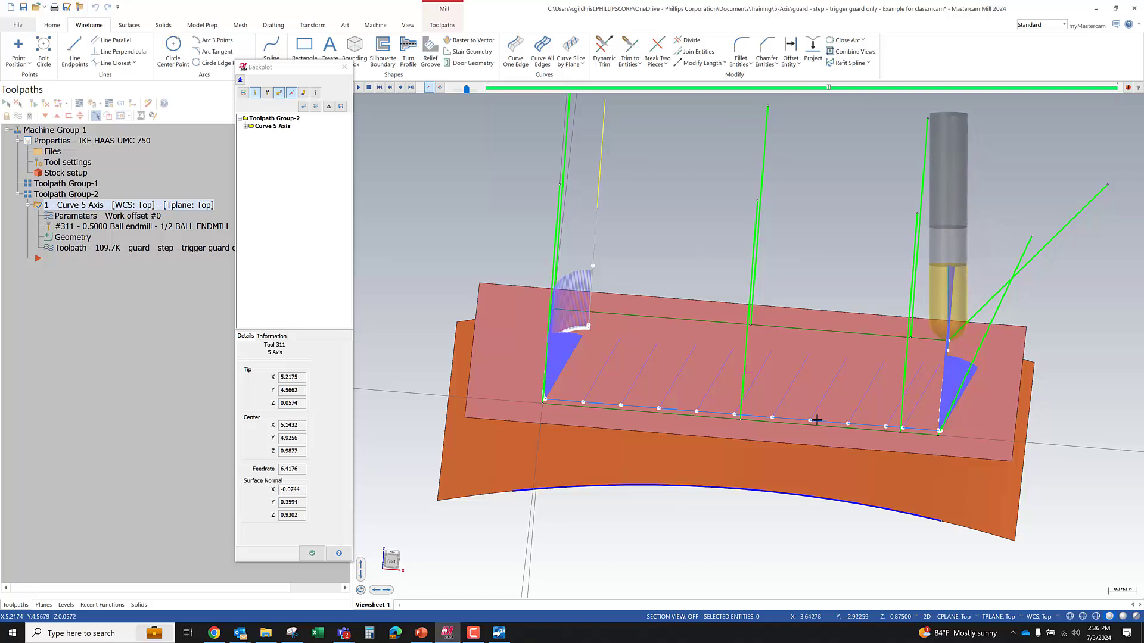
scroll(350, 515, "up", 1)
left_click(311, 553)
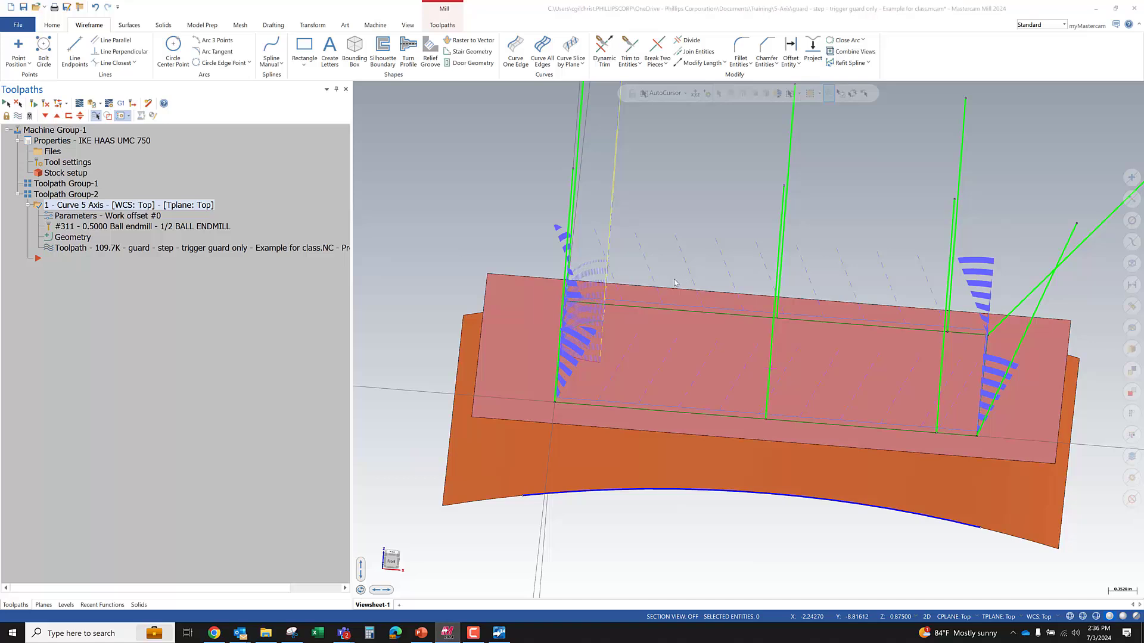
- Set the lead/lag angle to 15 in the Curve 5 Axis tool axis control and regenerate the toolpath
left_click(149, 216)
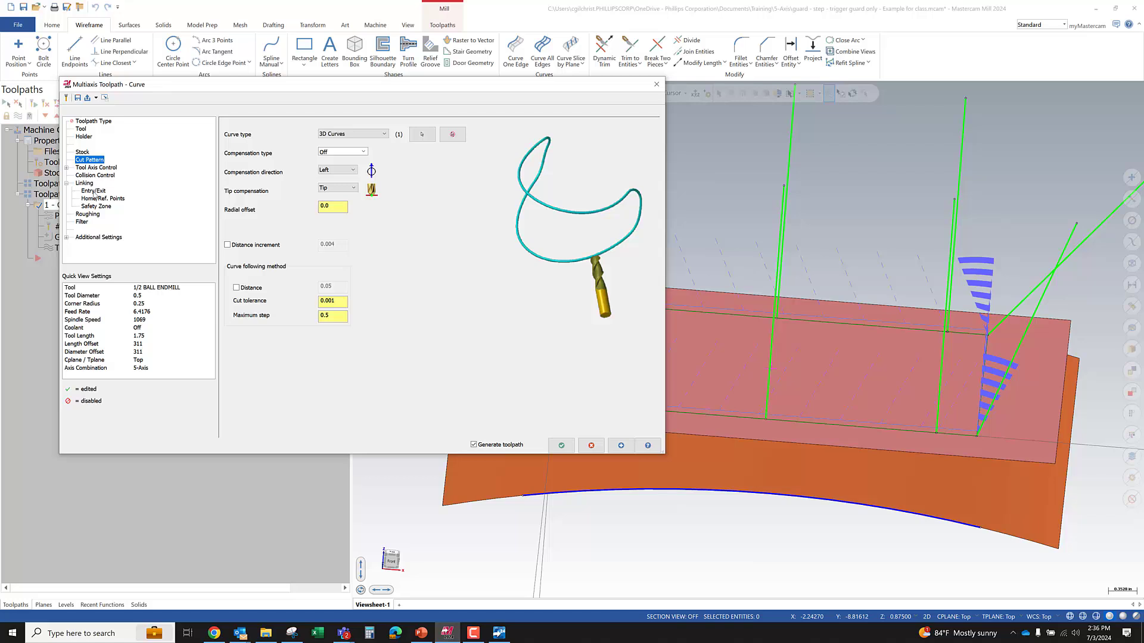
left_click(93, 167)
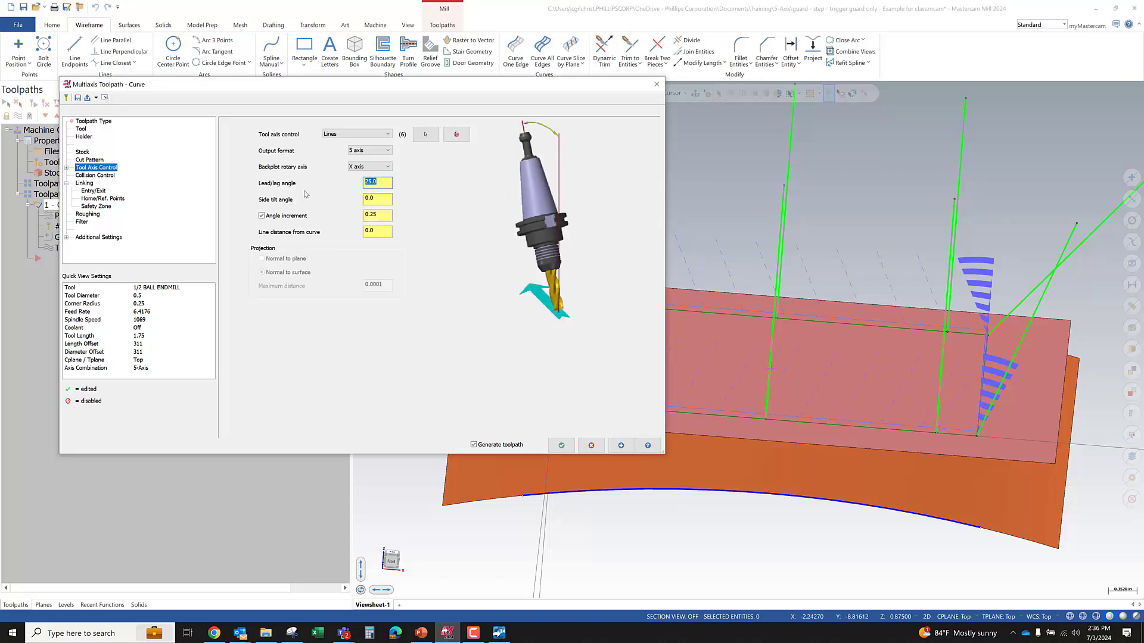
type("15")
left_click(561, 445)
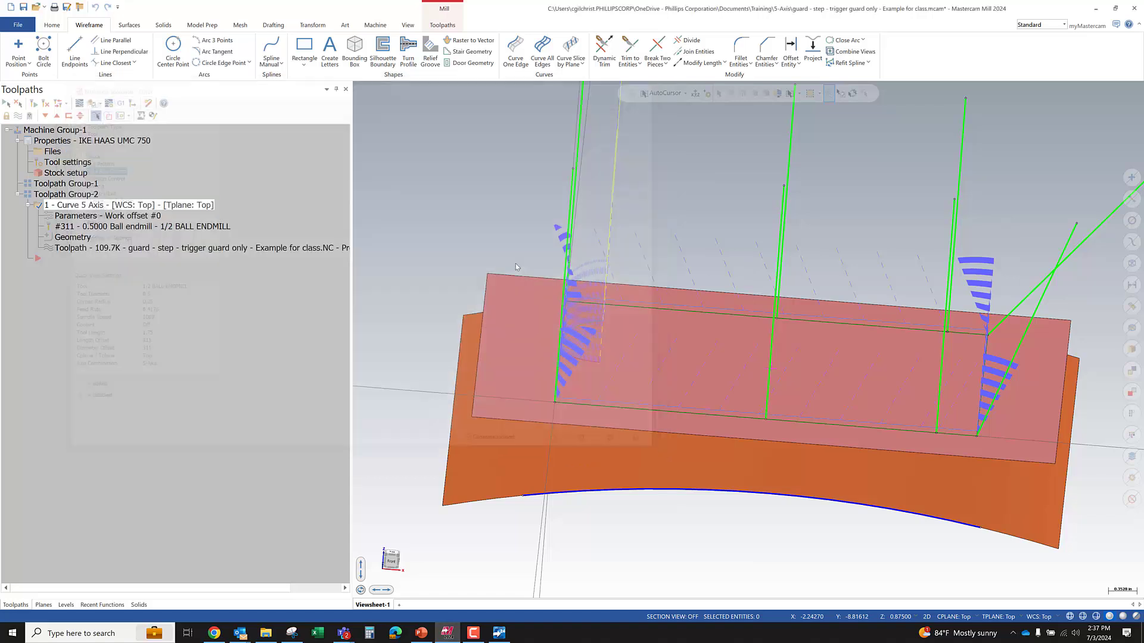
- Backplot the toolpath around the rectangle to examine the tool's lead/lag tilt, then close the backplot
middle_click_drag(659, 304, 593, 296)
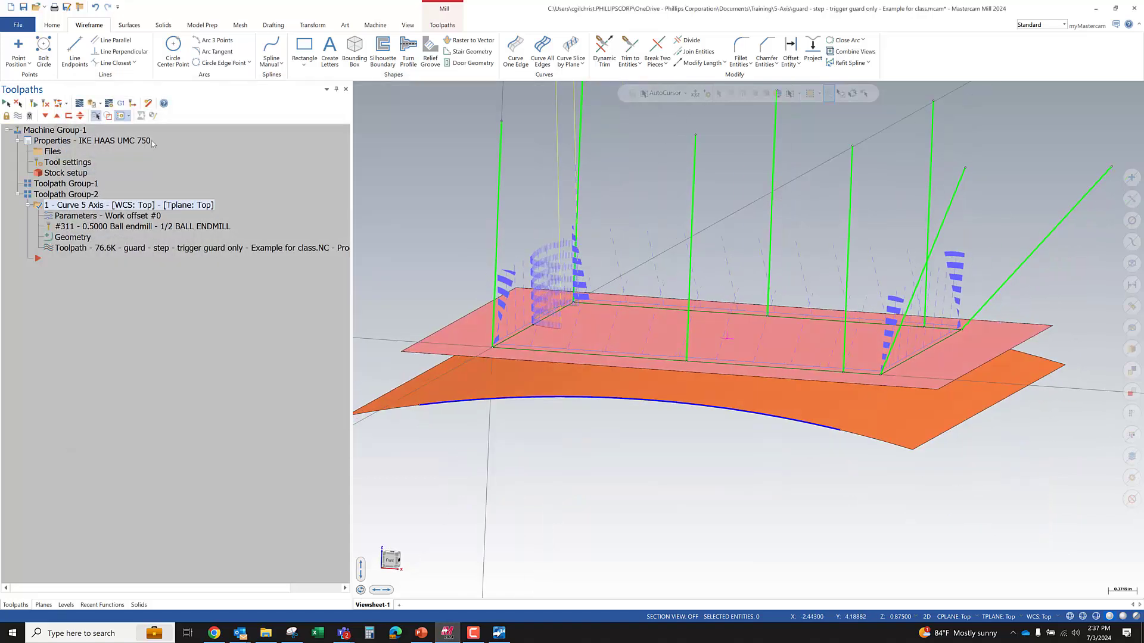
key("ctrl+b")
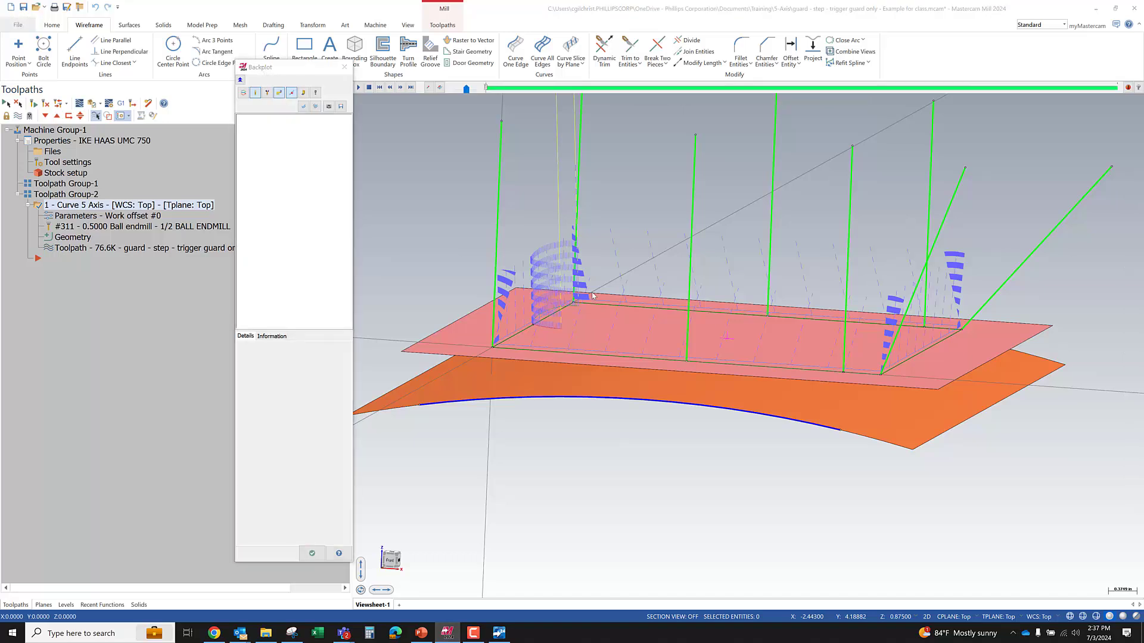
key("r")
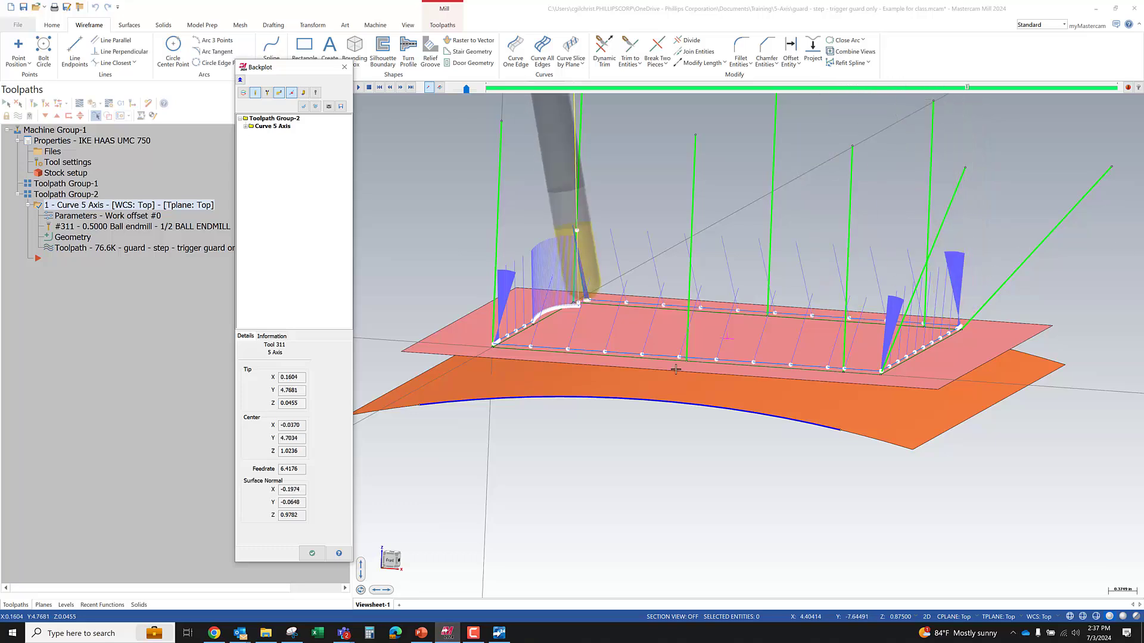
middle_click_drag(619, 345, 691, 346)
left_click(312, 553)
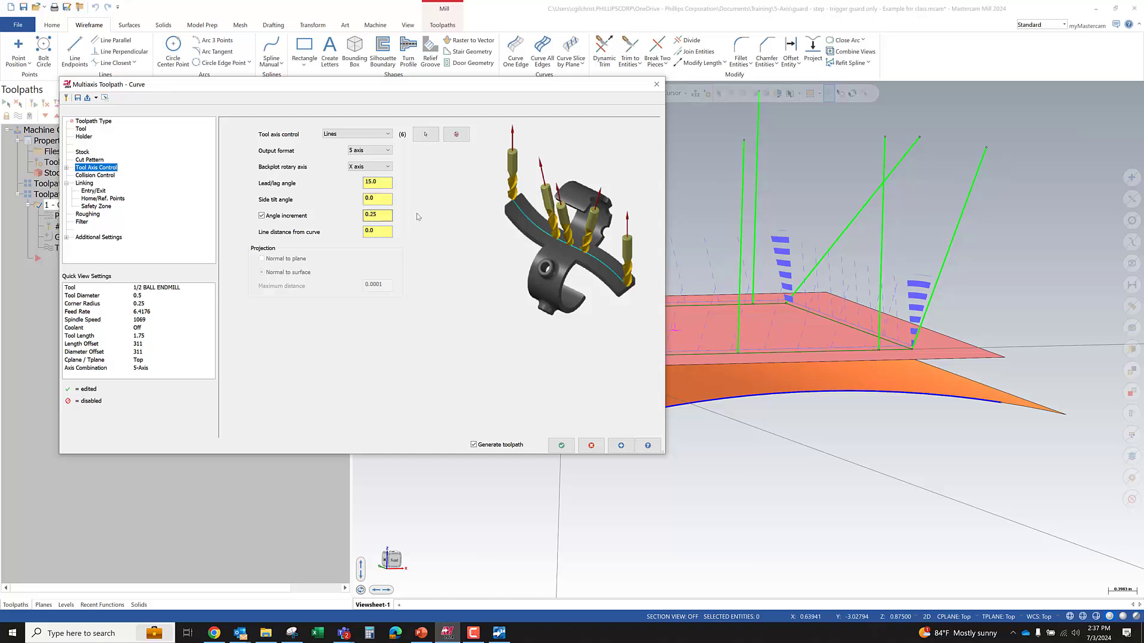
- Set the lead/lag angle to 0.0 and the side tilt angle to 15, then regenerate the toolpath
left_click(375, 183)
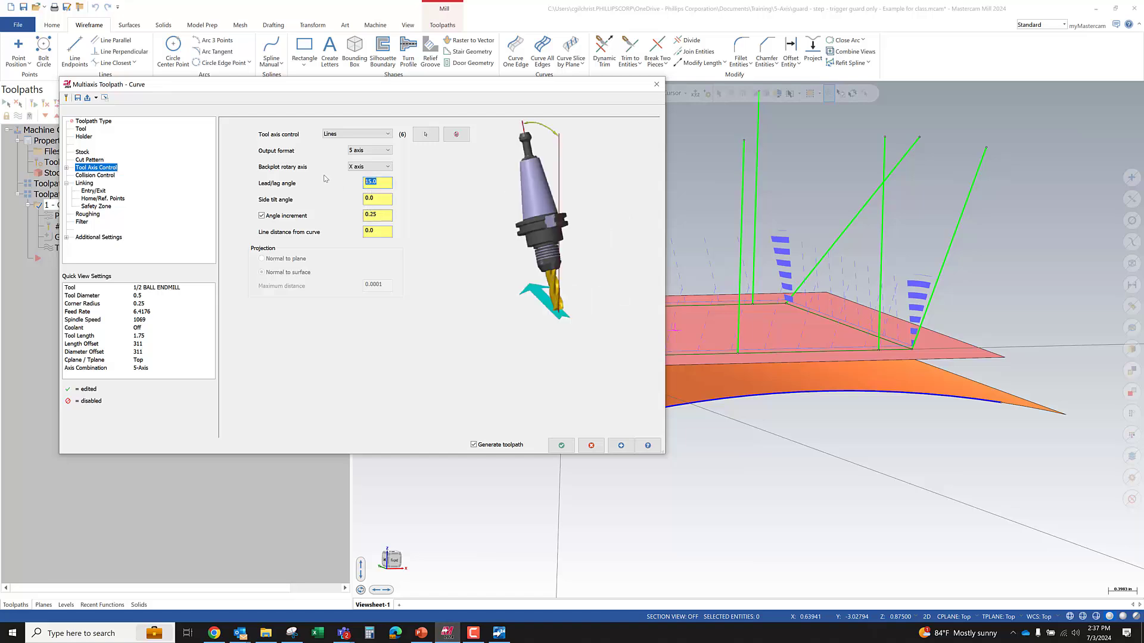
type("0.0")
left_click(366, 198)
double_click(381, 199)
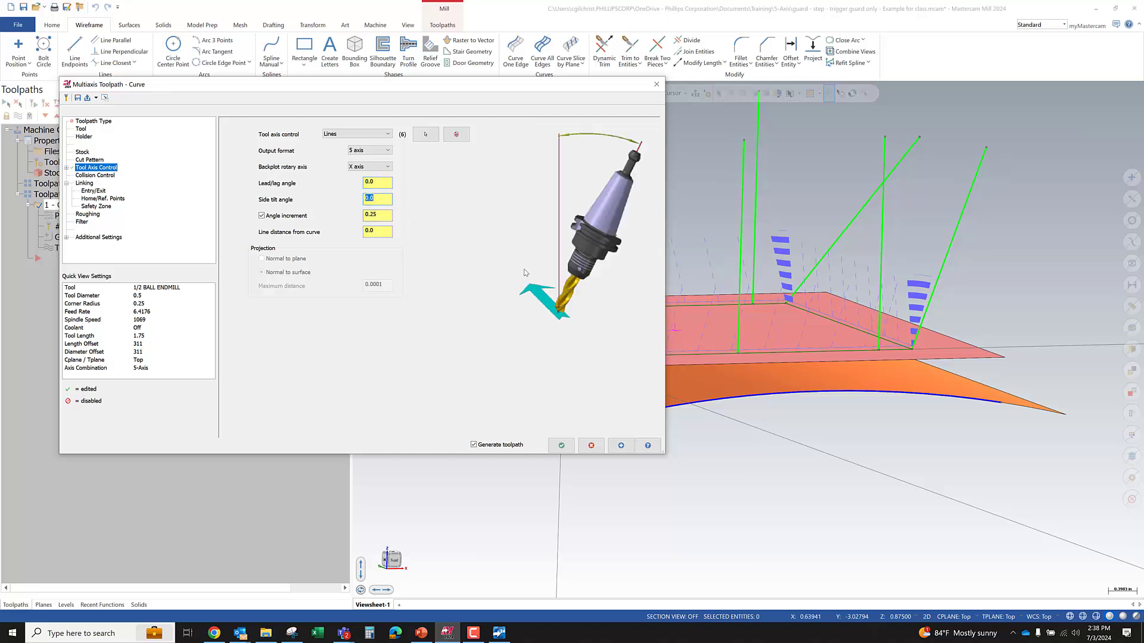
type("15")
left_click(561, 445)
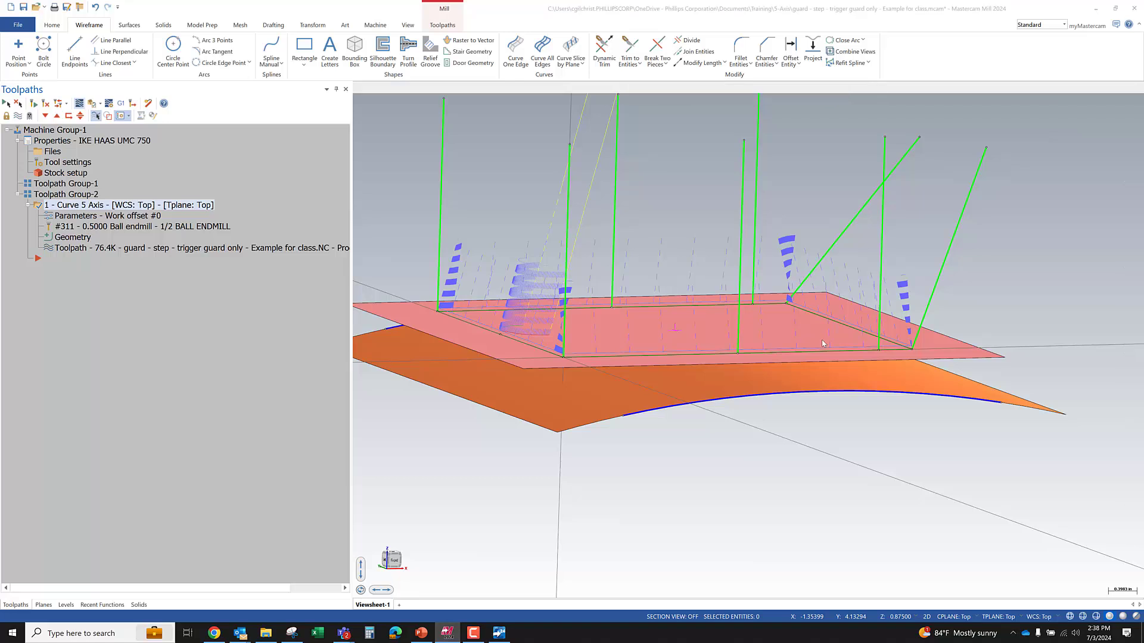
- Backplot the side-tilted toolpath around the rectangle to examine the tool's lean, then close the backplot
scroll(823, 337, "down", 1)
key("r")
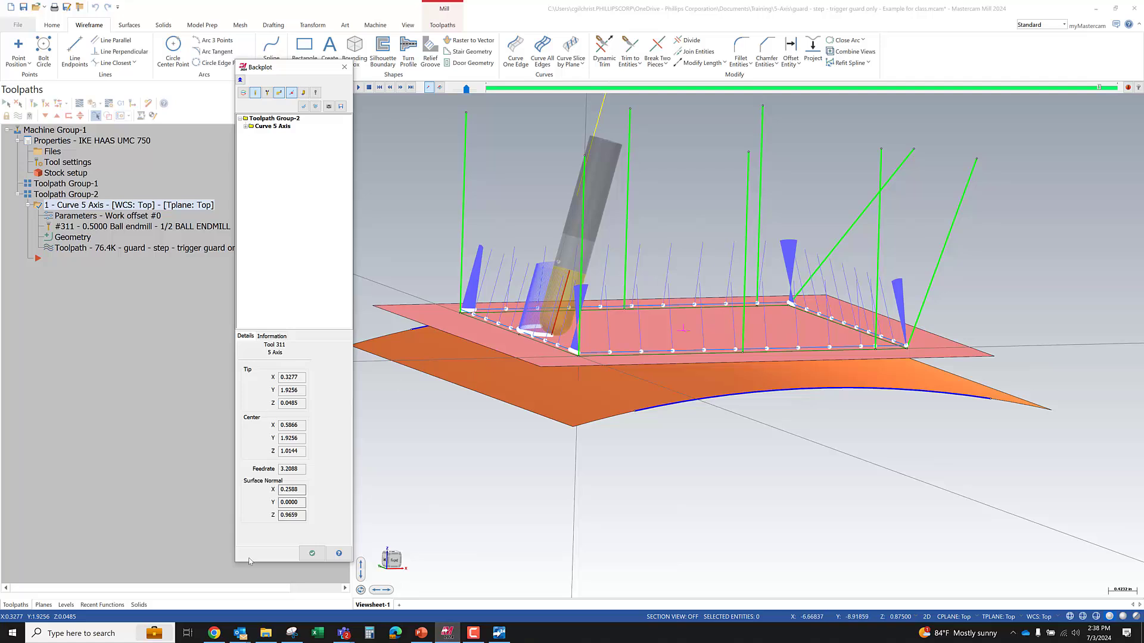
left_click(312, 554)
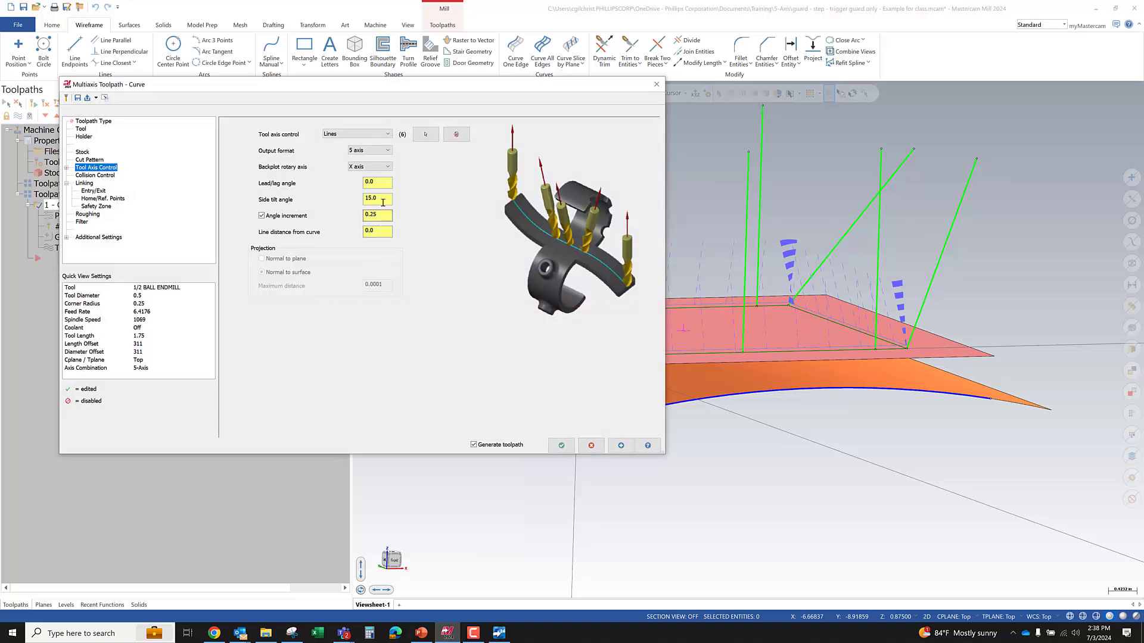
- Set the side tilt angle to -15 and regenerate the toolpath
left_click(383, 203)
type("-")
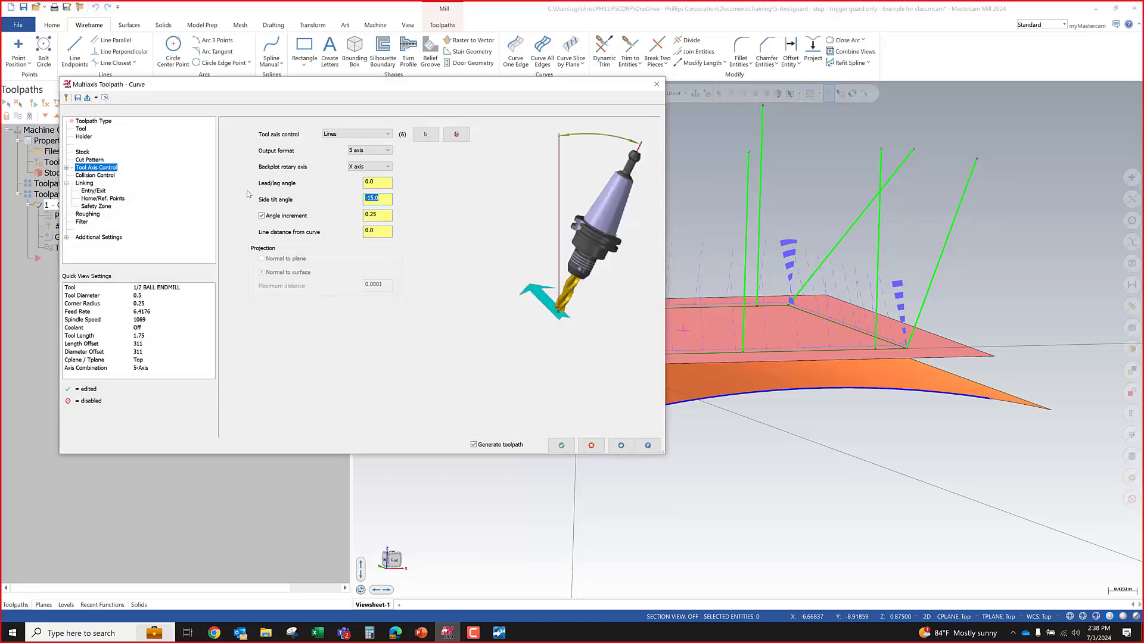
left_click(561, 445)
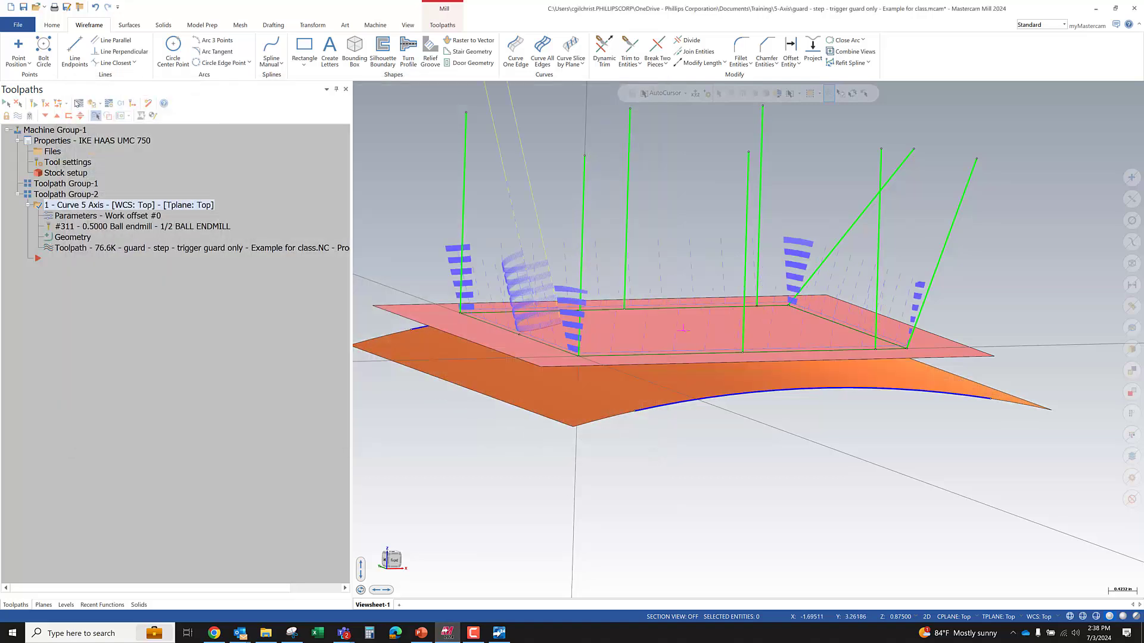
- Backplot the -15 degree side-tilted toolpath around the rectangle to examine the vector spacing at the corners, then close the backplot
key("alt+t")
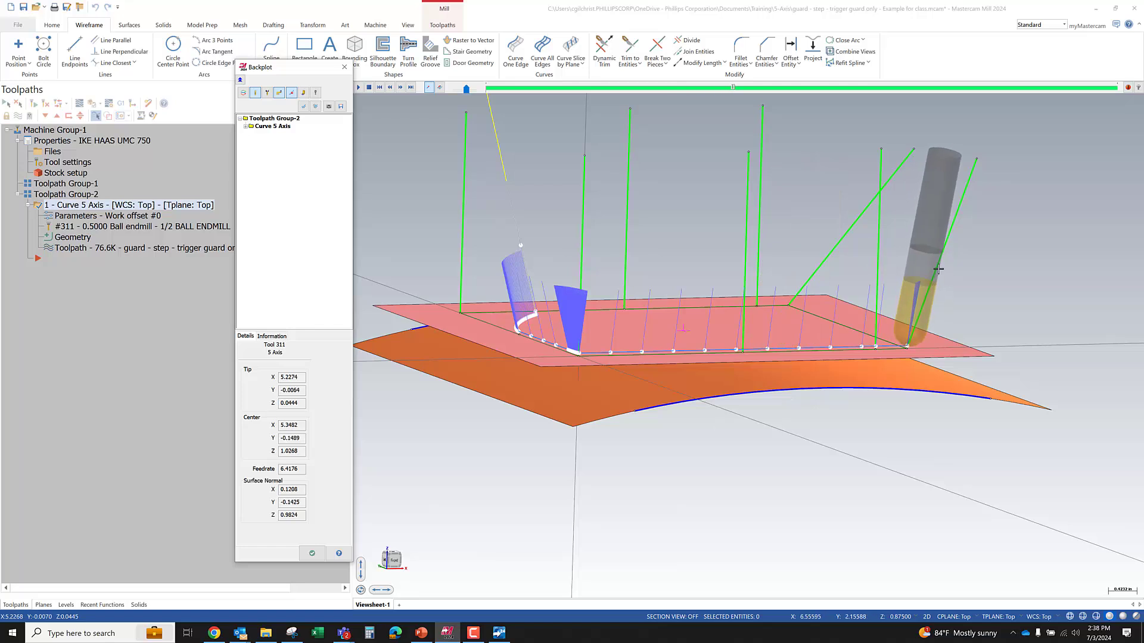
middle_click_drag(848, 317, 1007, 342)
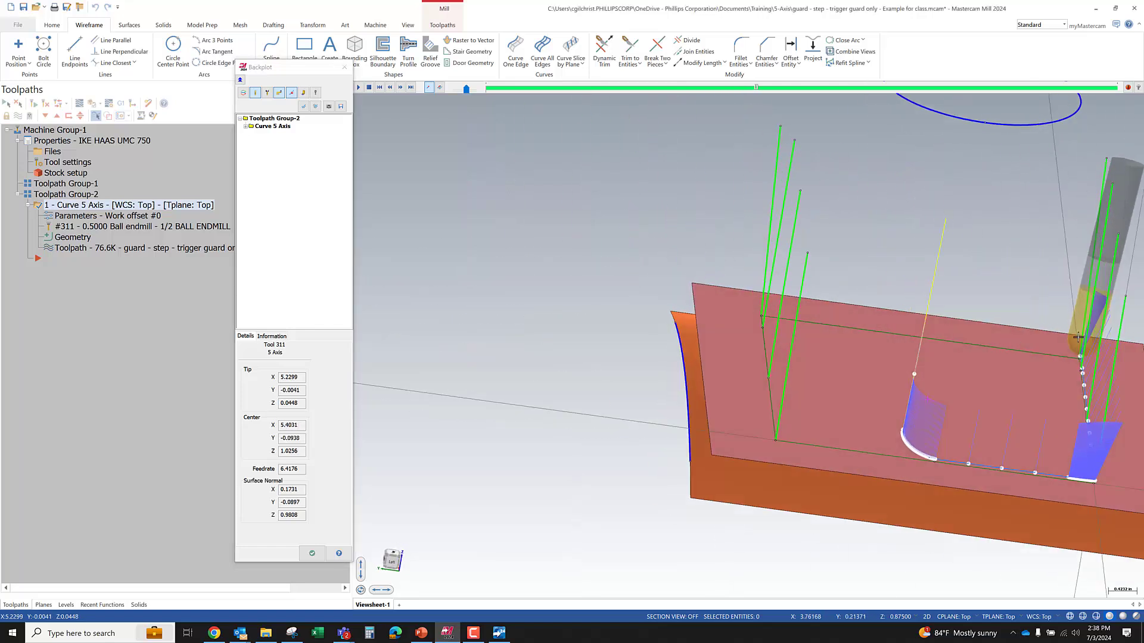
scroll(844, 287, "down", 5)
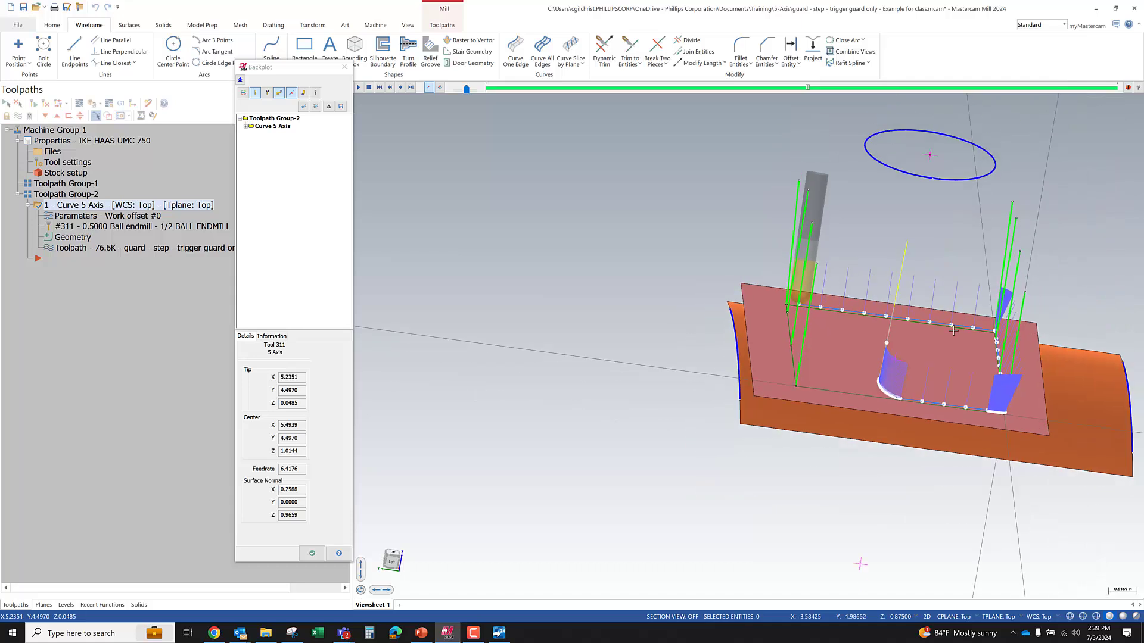
scroll(929, 337, "up", 6)
middle_click_drag(1060, 404, 977, 440)
scroll(918, 450, "up", 6)
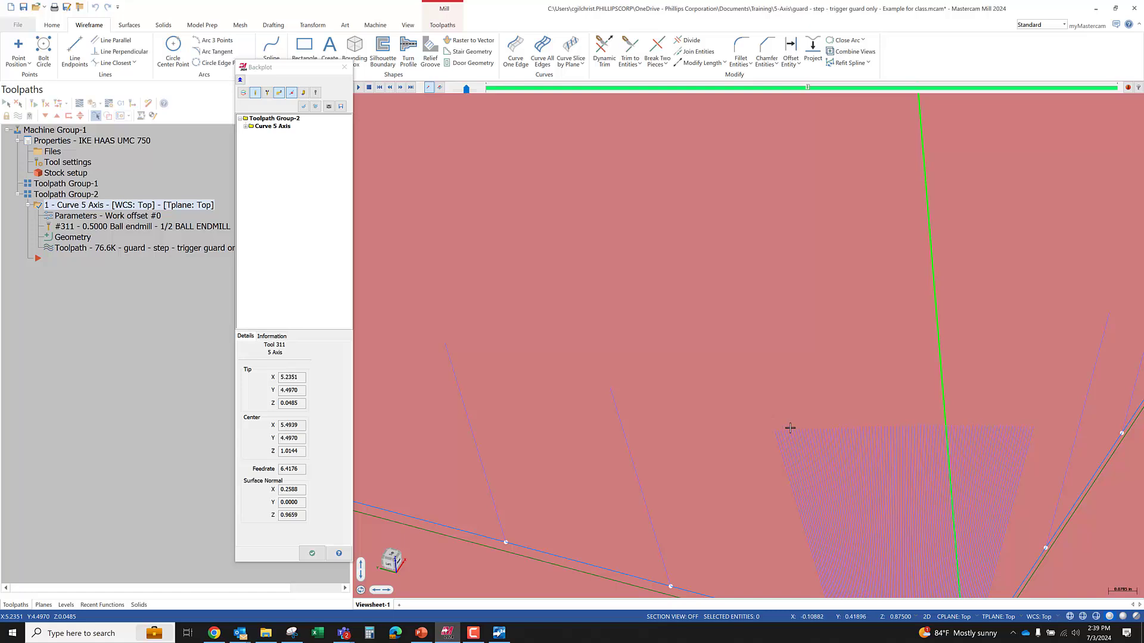
scroll(705, 345, "down", 5)
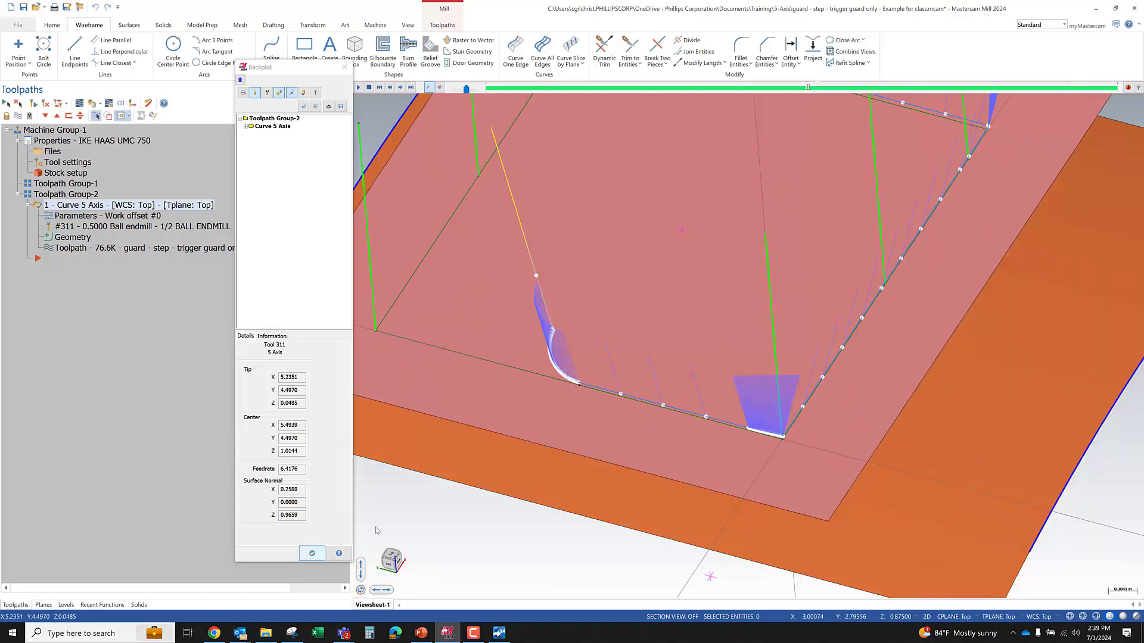
left_click(311, 554)
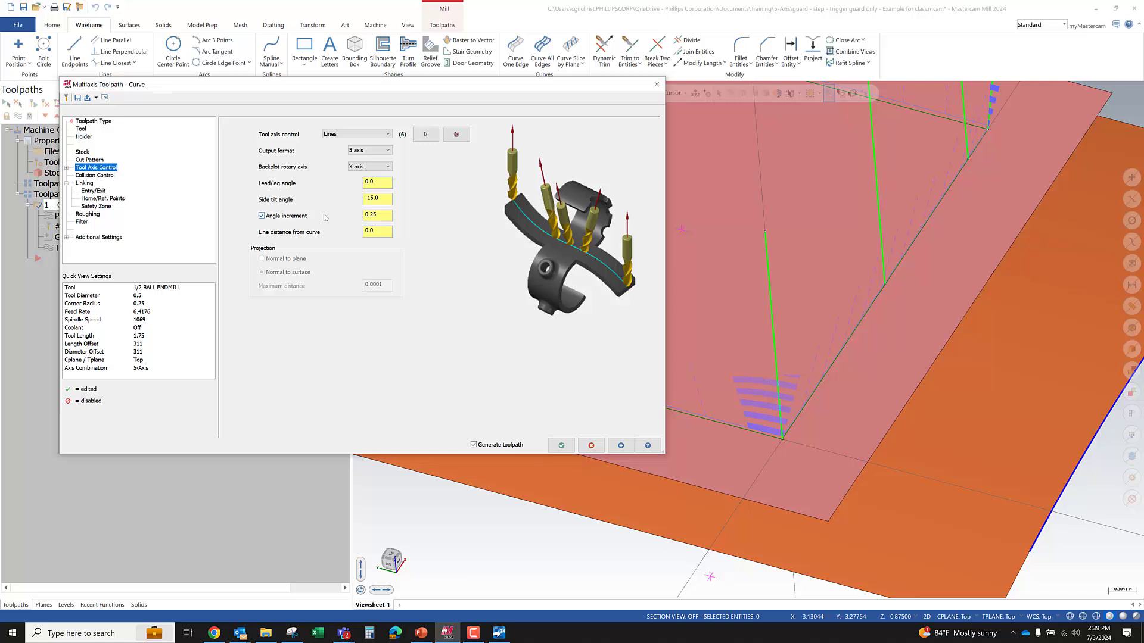
- Set the tool axis control's angle increment to 1.0 and regenerate the toolpath
left_click(380, 217)
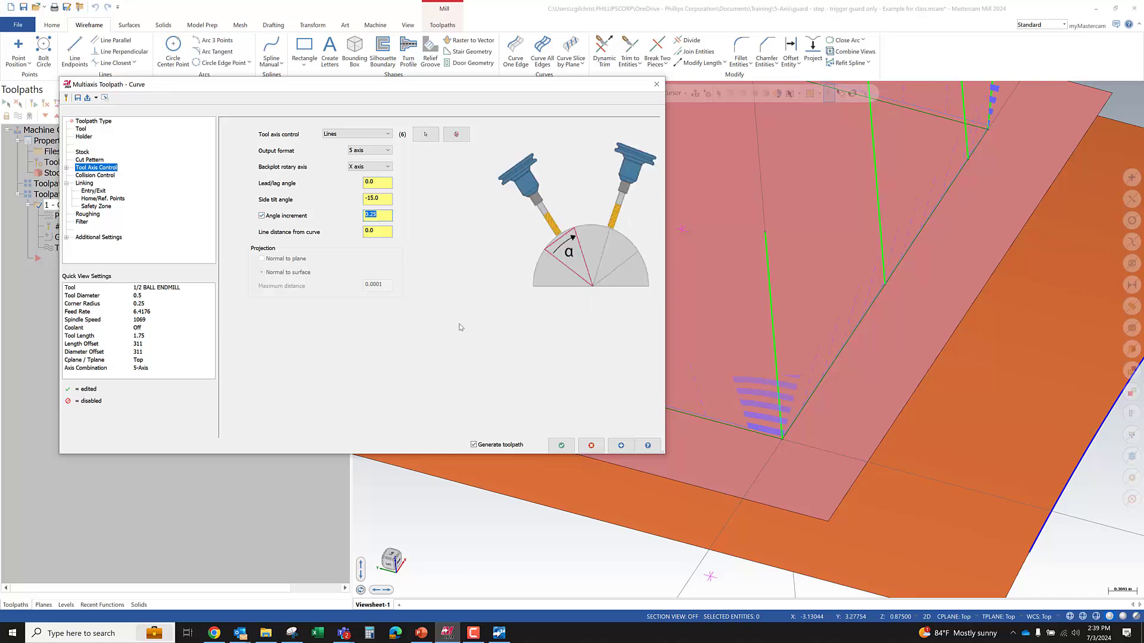
type("1.")
left_click(561, 445)
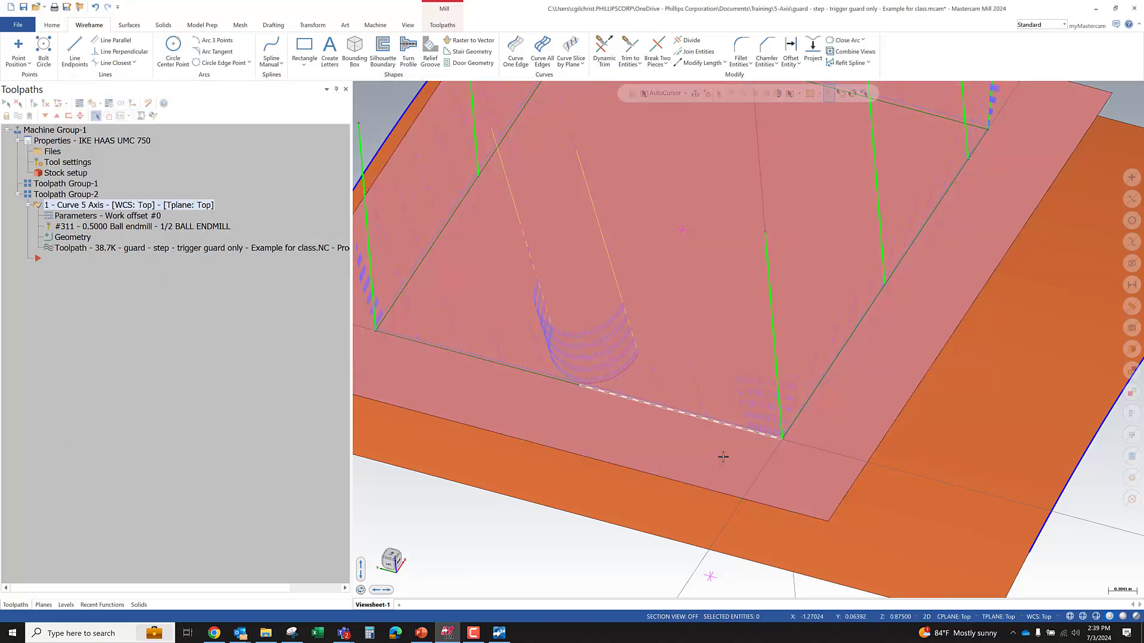
- Backplot the regenerated toolpath step by step around the rectangle to examine the vector spacing and tool tilt at each corner
scroll(786, 417, "down", 6)
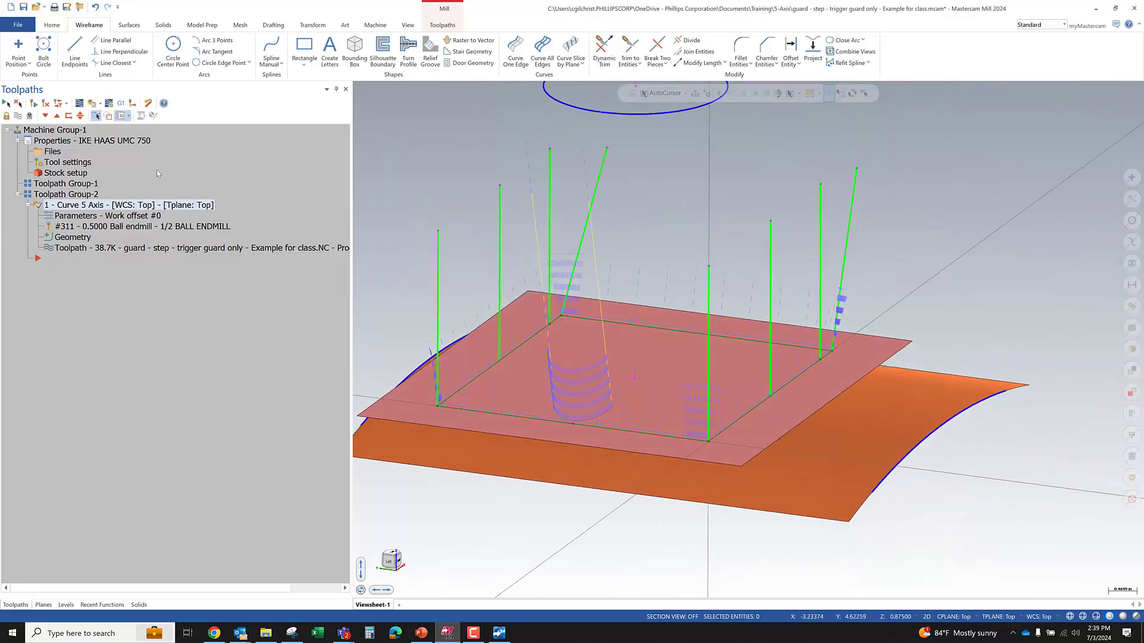
left_click(99, 115)
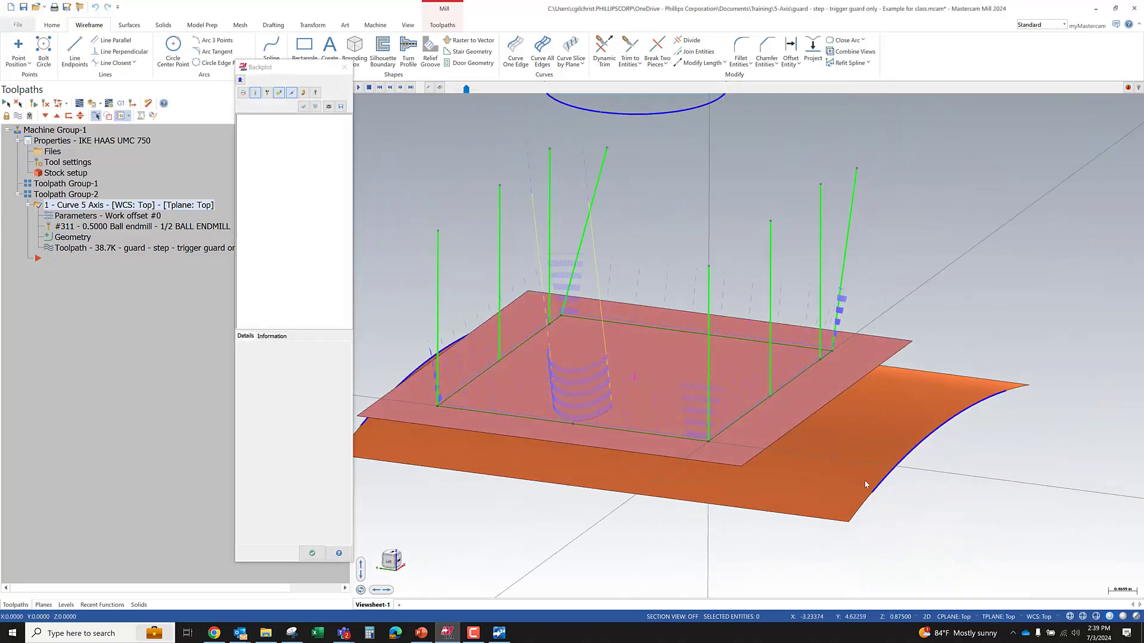
scroll(729, 423, "up", 5)
key("s")
key("s")
key("s")
key("s")
key("s")
key("s")
key("s")
key("s")
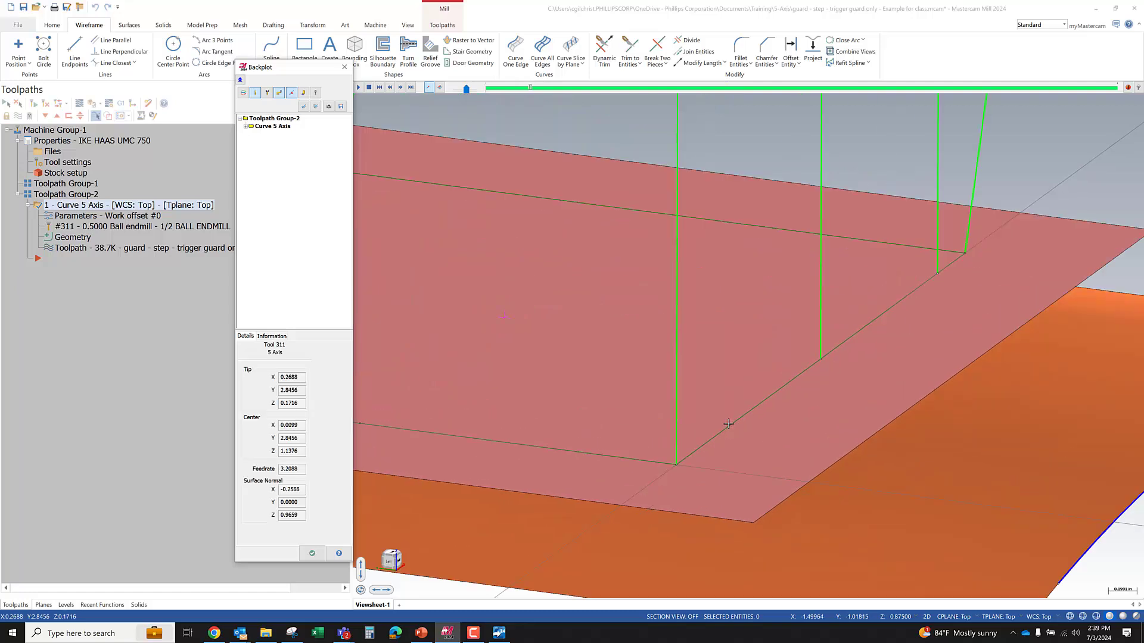
key("s")
key("s")
key("s")
key("s")
key("s")
key("s")
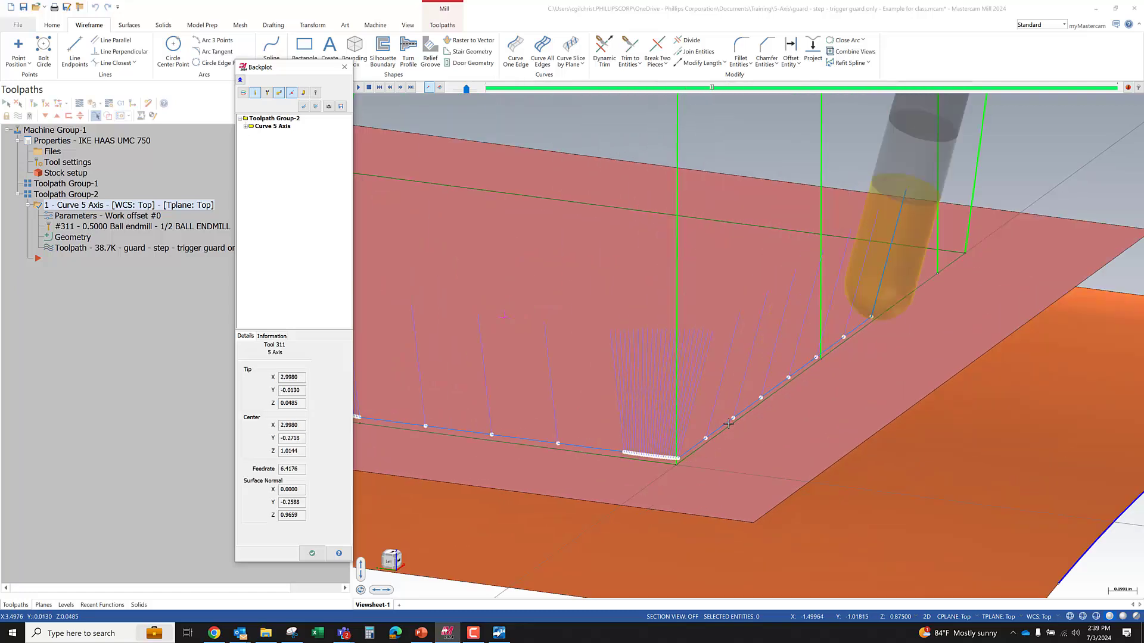
scroll(758, 410, "down", 3)
scroll(759, 410, "down", 1)
key("s")
key("s")
key("s")
key("s")
key("s")
key("s")
key("s")
key("s")
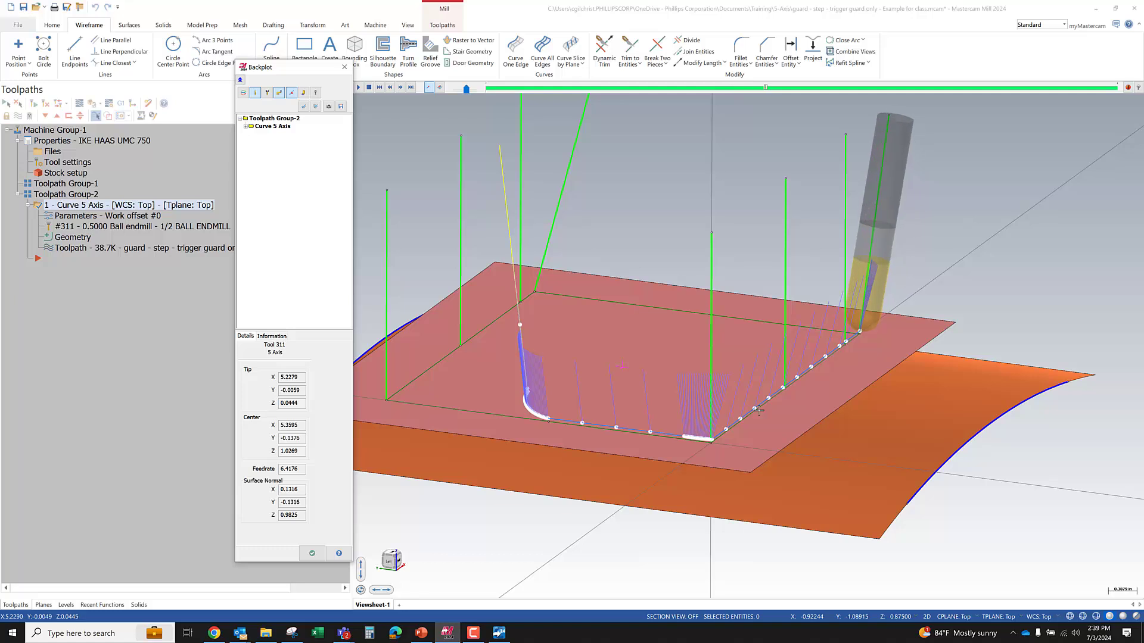
key("s")
key("s")
key("s")
key("s")
key("s")
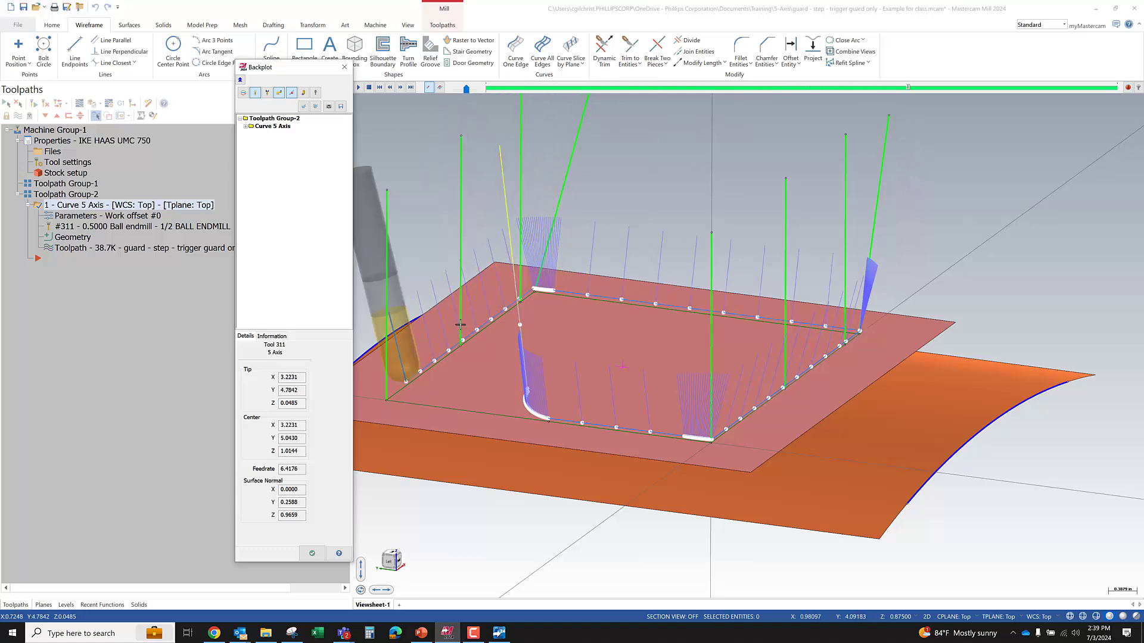
- Examine the tilted ball endmill's tip against the rectangle's corner in the Right view, then close the backplot
middle_click_drag(459, 325, 663, 352)
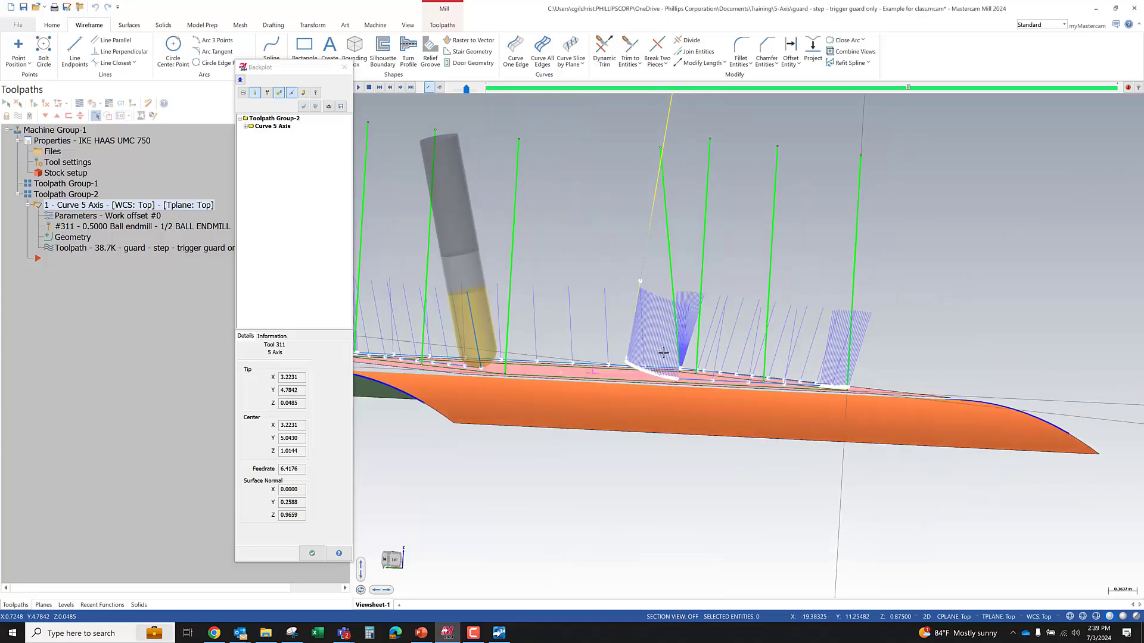
scroll(663, 352, "up", 5)
right_click(631, 299)
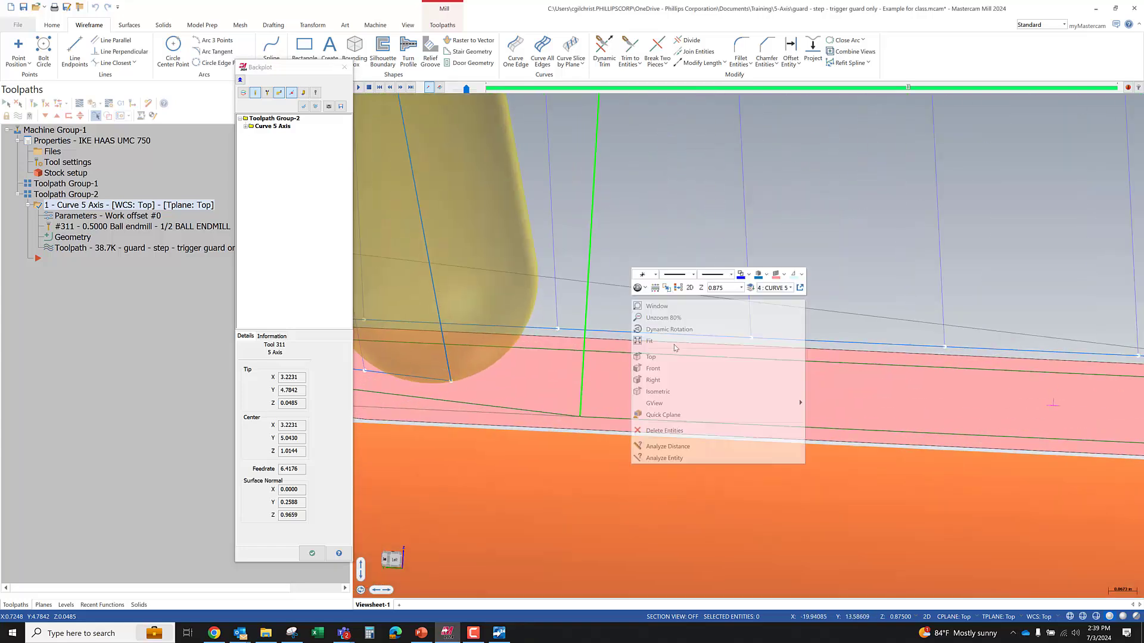
left_click(677, 382)
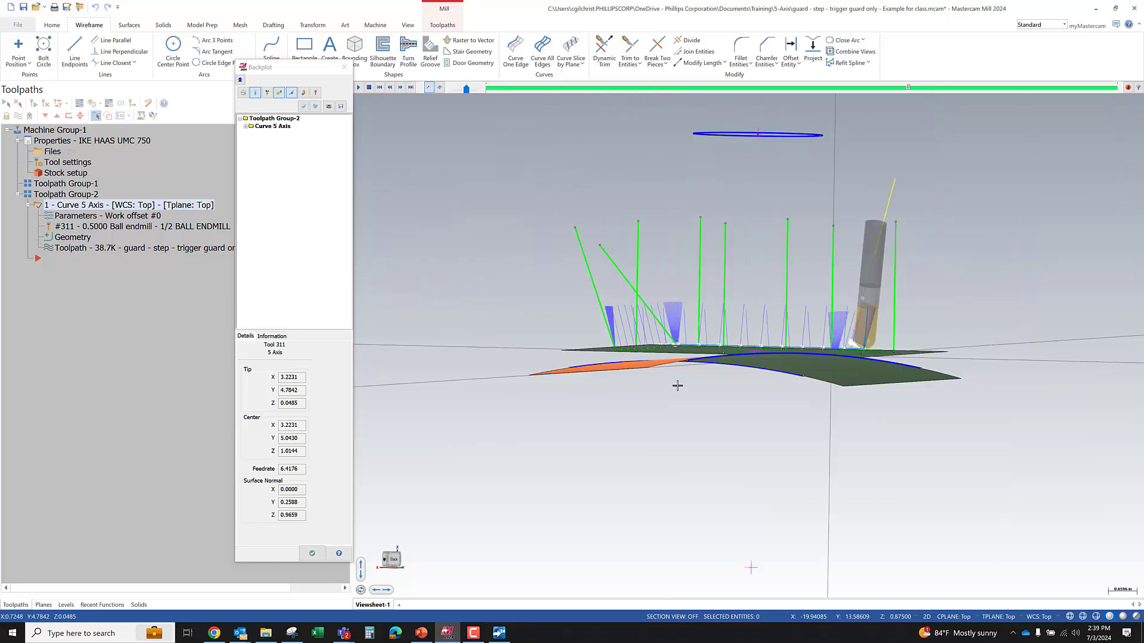
scroll(928, 373, "up", 6)
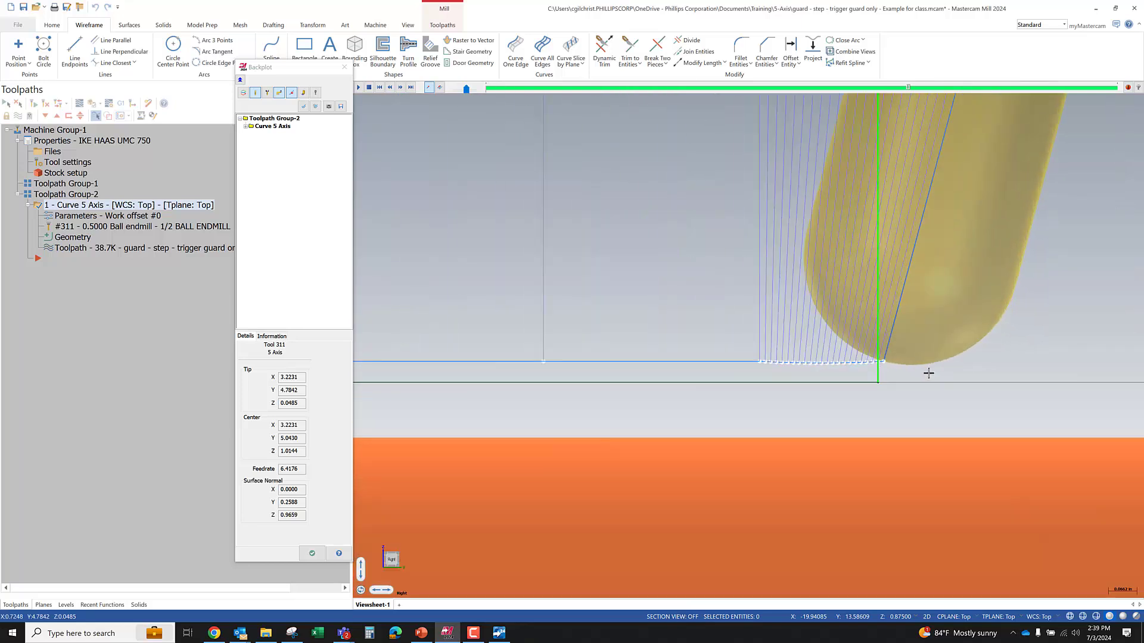
scroll(928, 372, "up", 1)
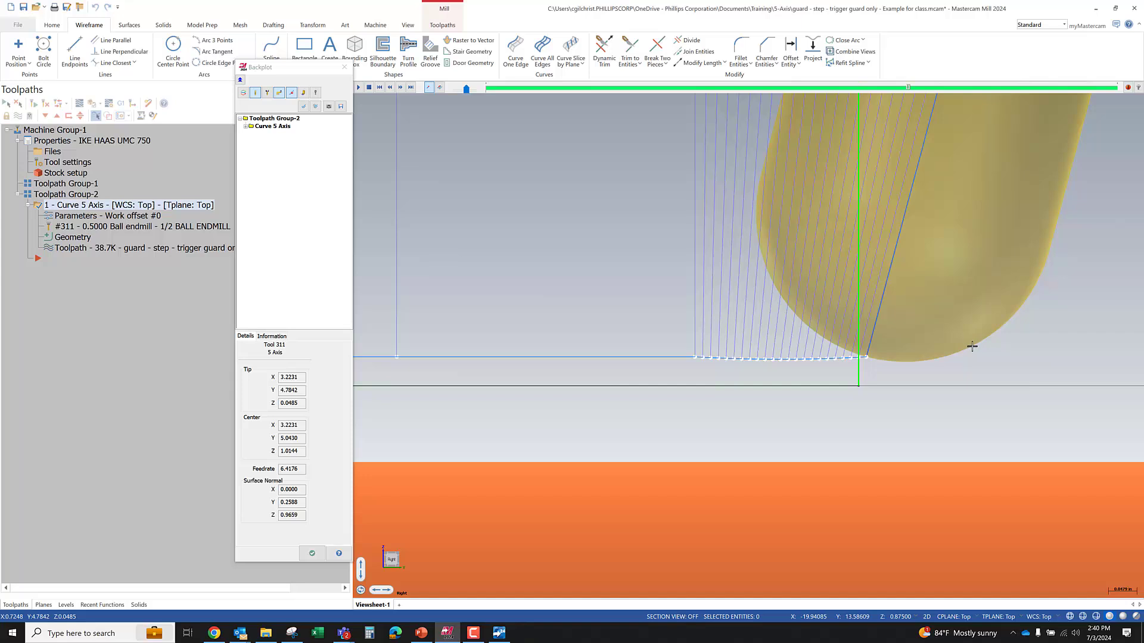
scroll(571, 457, "down", 2)
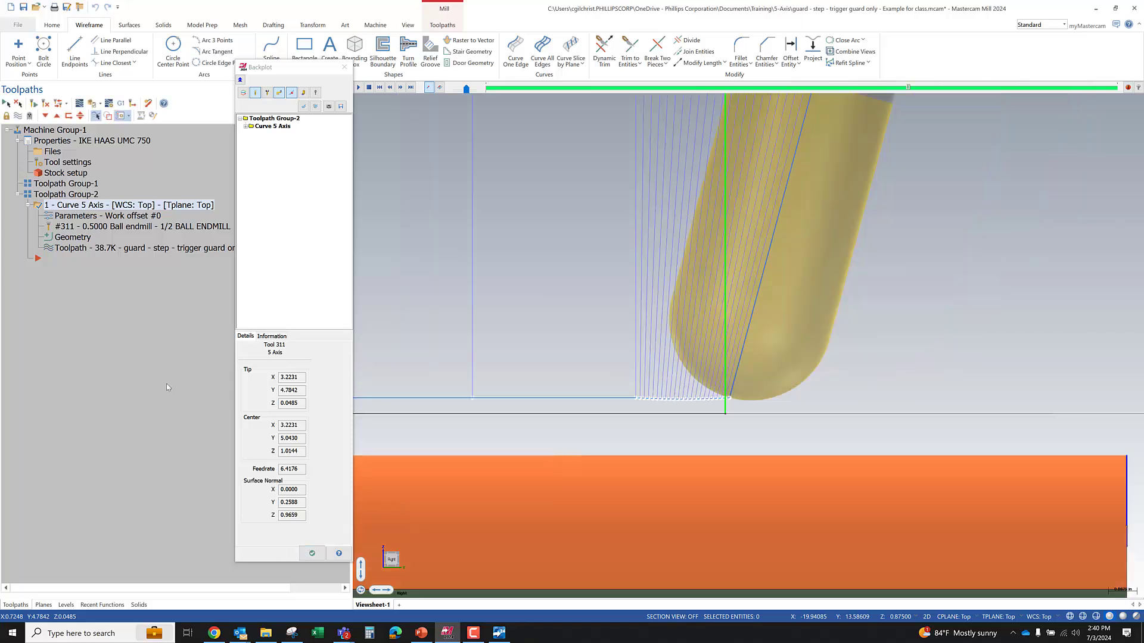
left_click(303, 552)
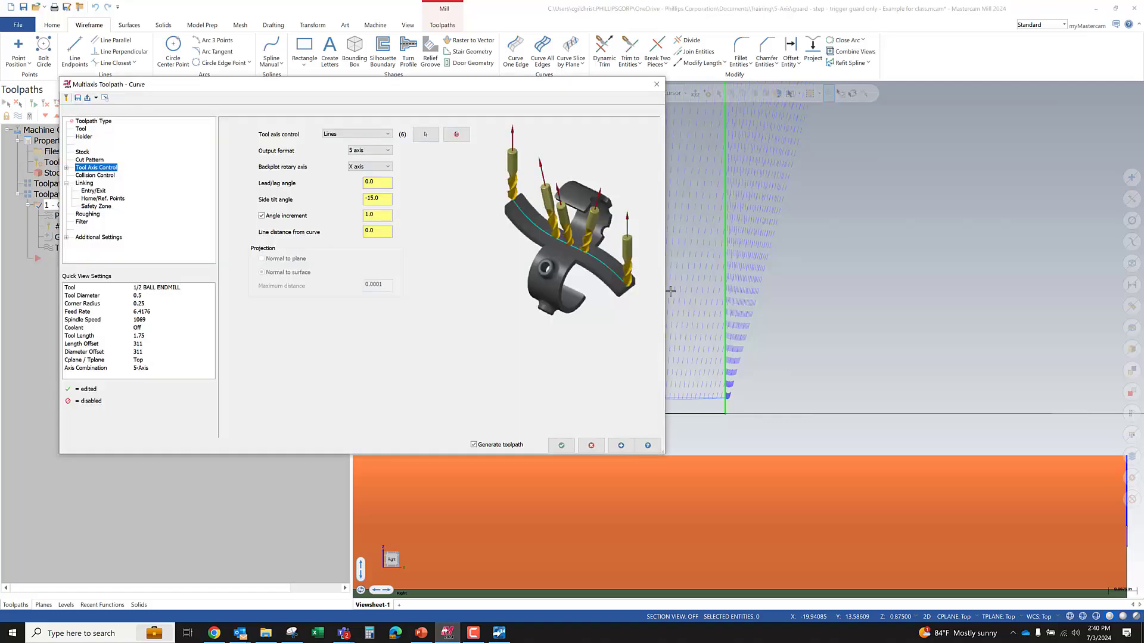
- Set the side tilt angle to -35 and regenerate the toolpath
left_click_drag(390, 199, 318, 207)
type("-")
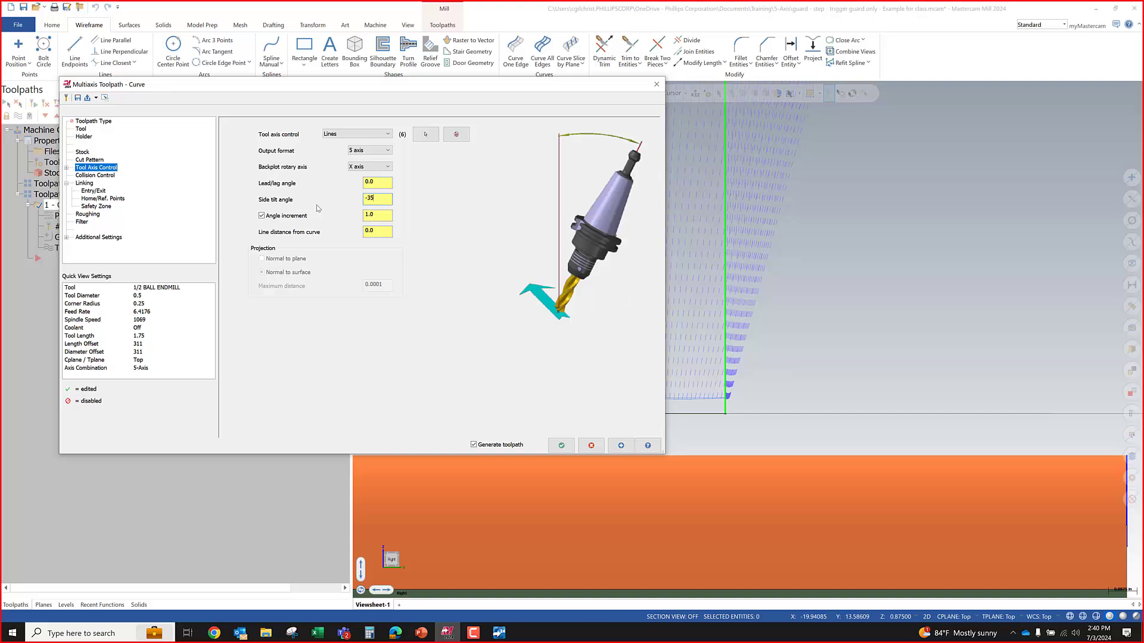
type("35")
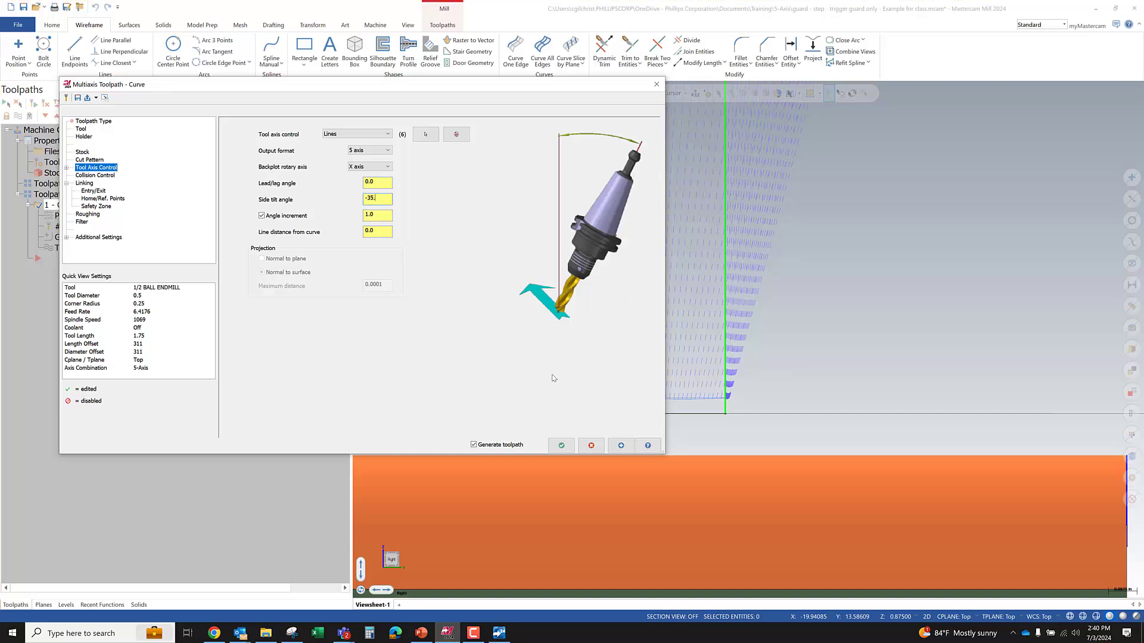
left_click(561, 445)
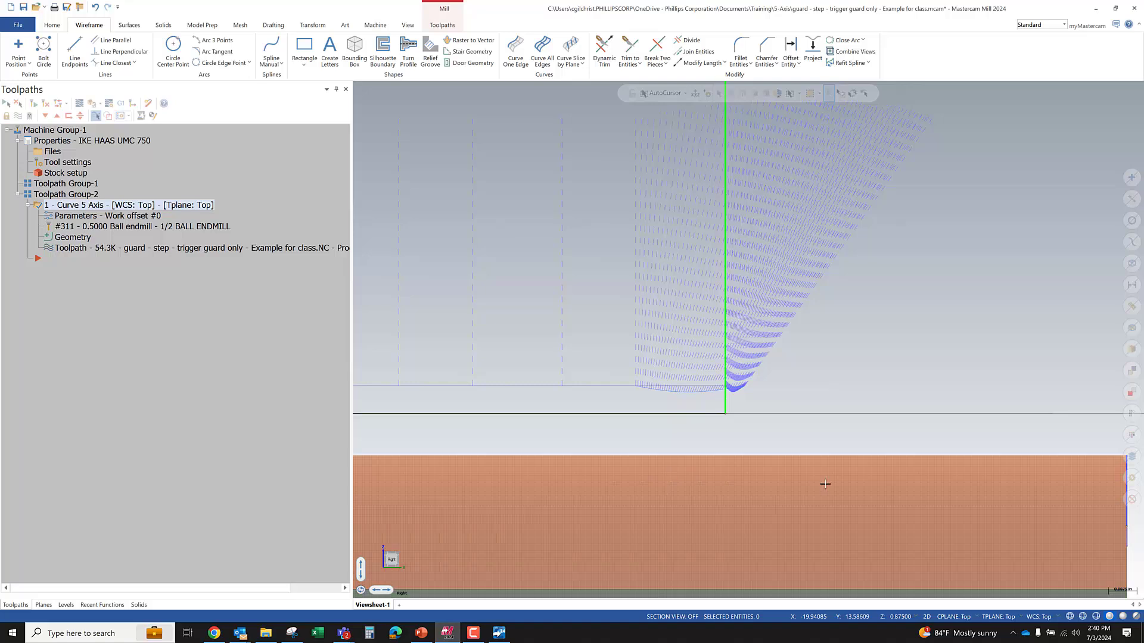
- Backplot the start of the toolpath in the Front view to examine the ball tip's clearance from the surface, then close the backplot
scroll(830, 314, "down", 2)
middle_click_drag(760, 387, 793, 416)
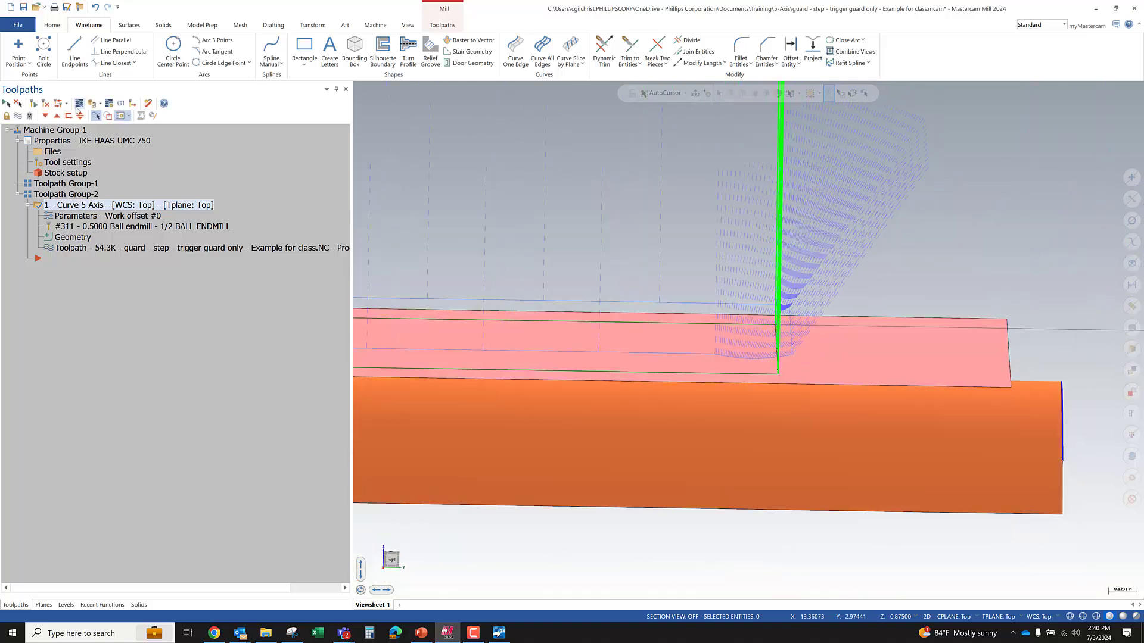
left_click(79, 104)
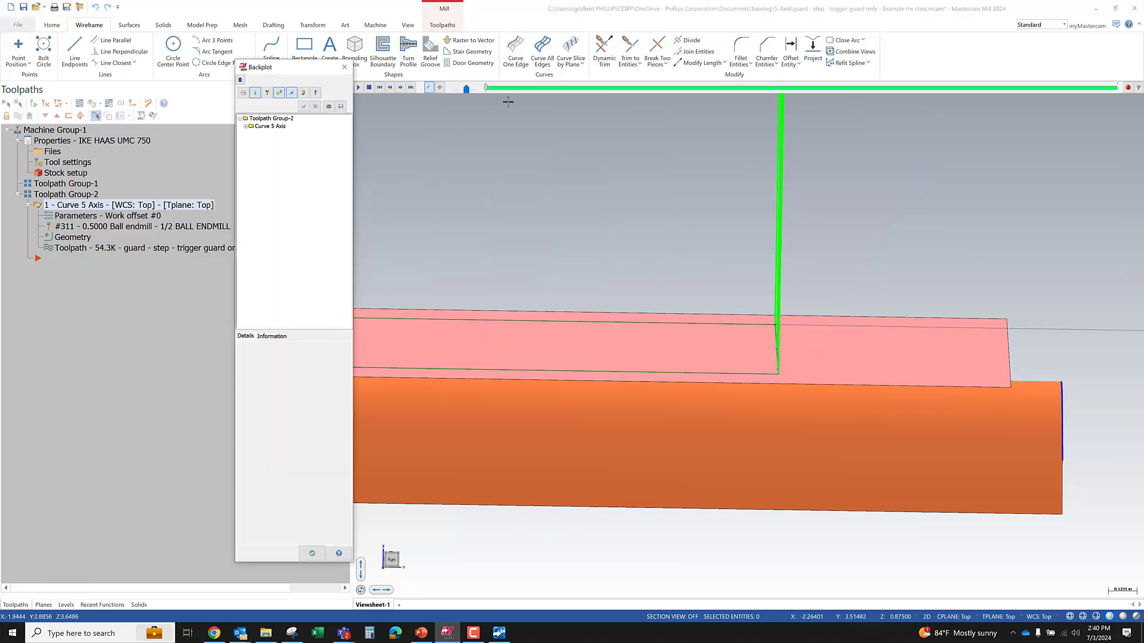
right_click(742, 247)
left_click(784, 334)
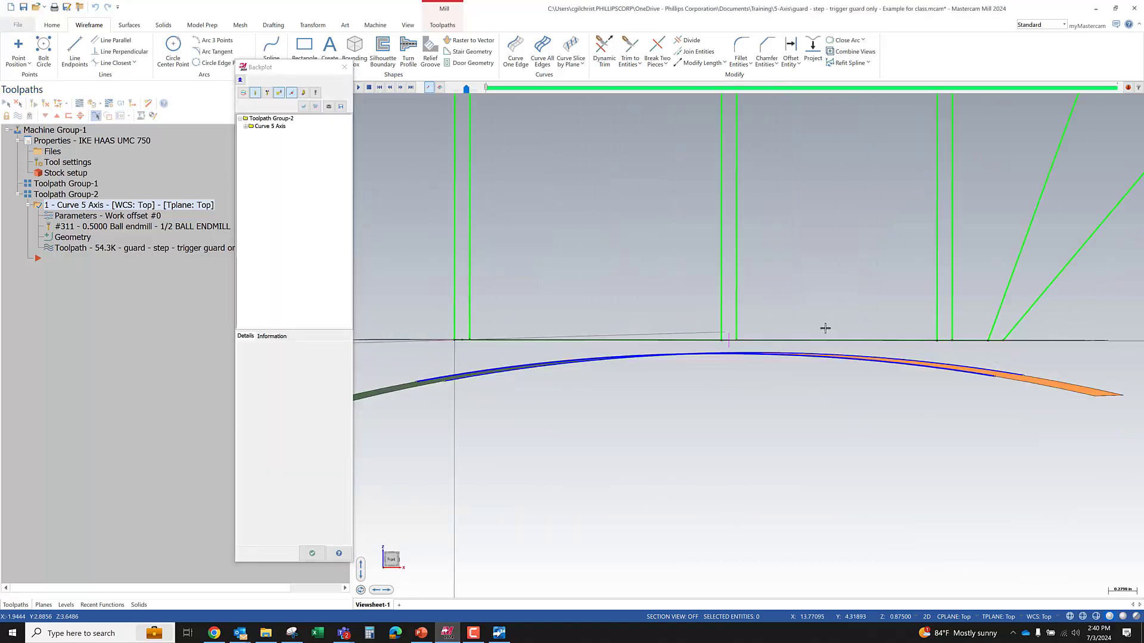
key("s")
key("s")
scroll(643, 316, "up", 8)
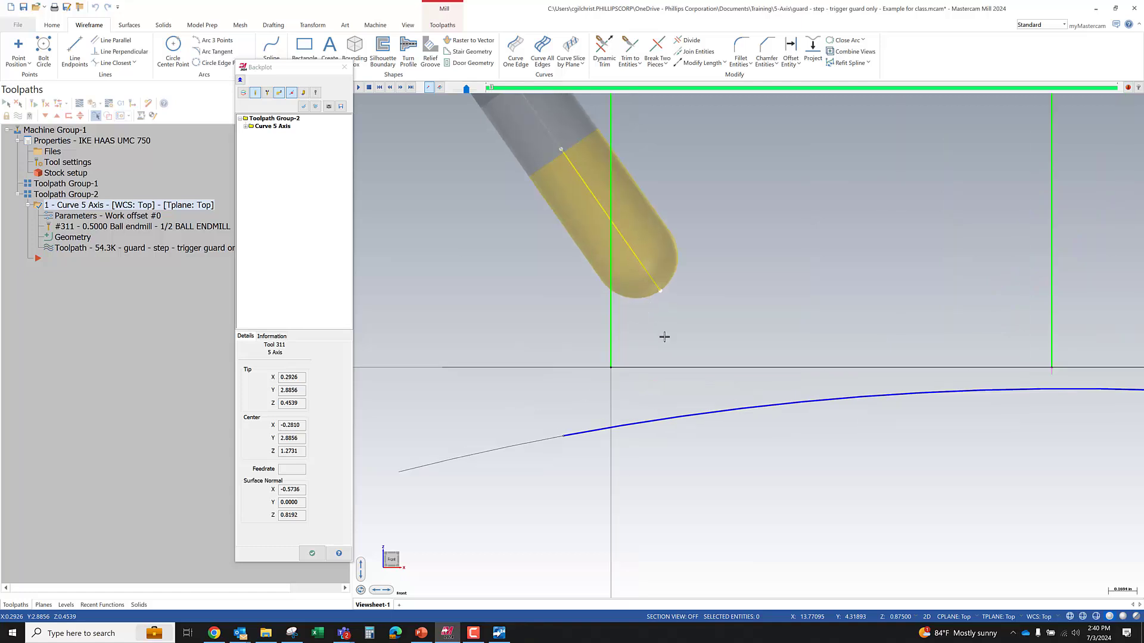
key("s")
key("s")
key("s")
key("s")
key("s")
key("s")
scroll(664, 337, "up", 1)
key("s")
key("s")
key("s")
key("s")
key("s")
key("s")
key("s")
key("s")
key("s")
key("s")
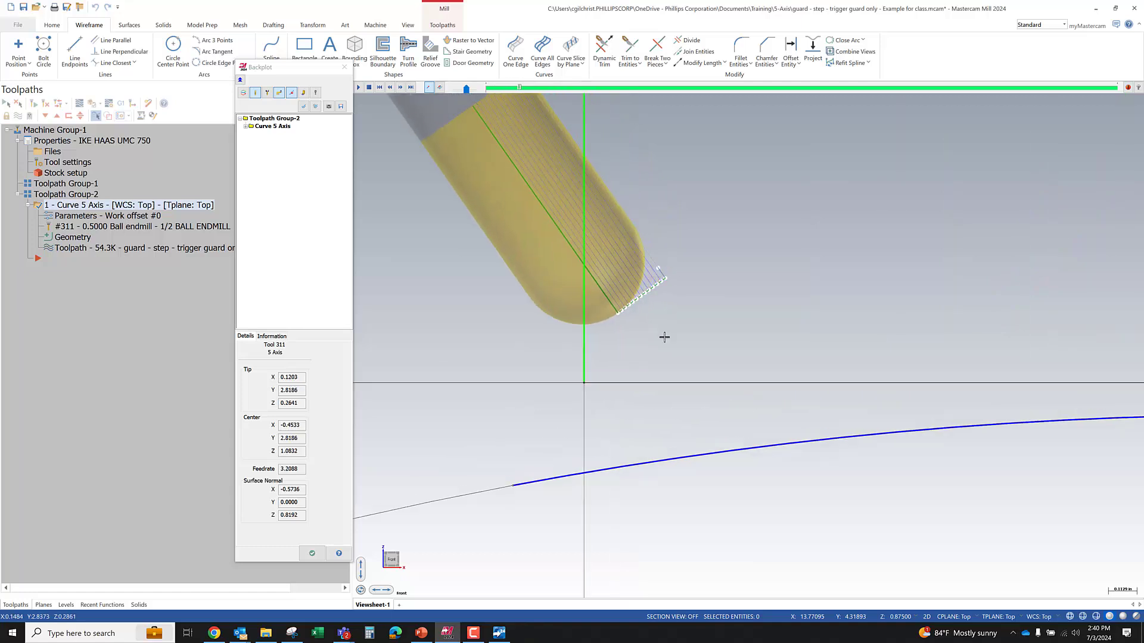
key("s")
key("s")
key("s")
key("s")
key("s")
key("s")
key("s")
key("s")
key("s")
key("s")
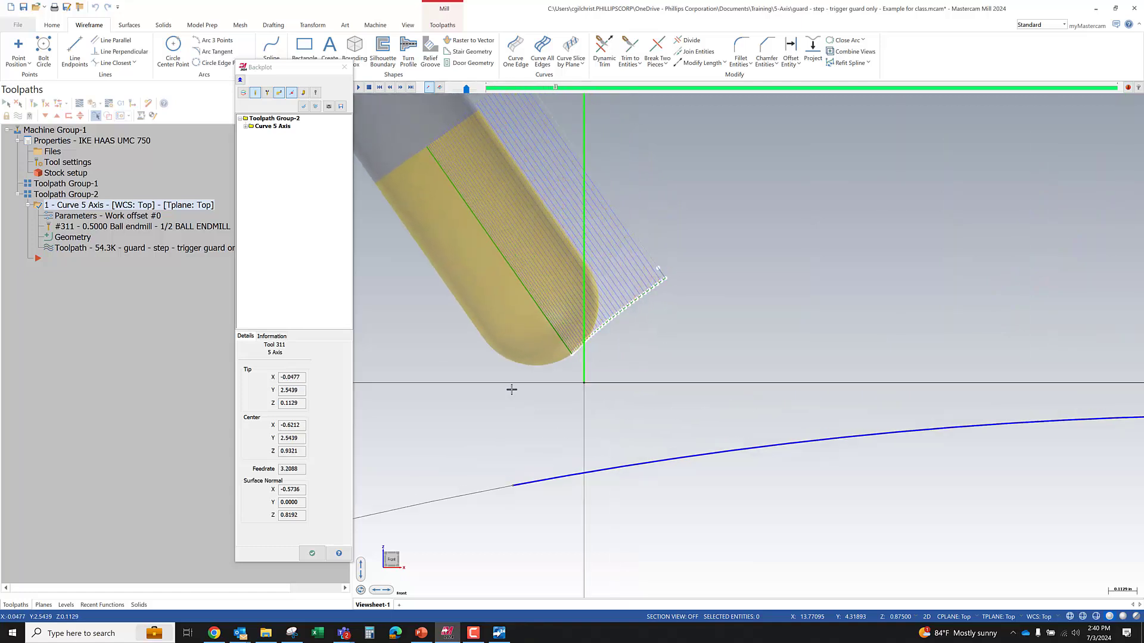
key("s")
key("s")
key("s")
key("s")
key("s")
key("s")
key("s")
key("s")
key("s")
key("s")
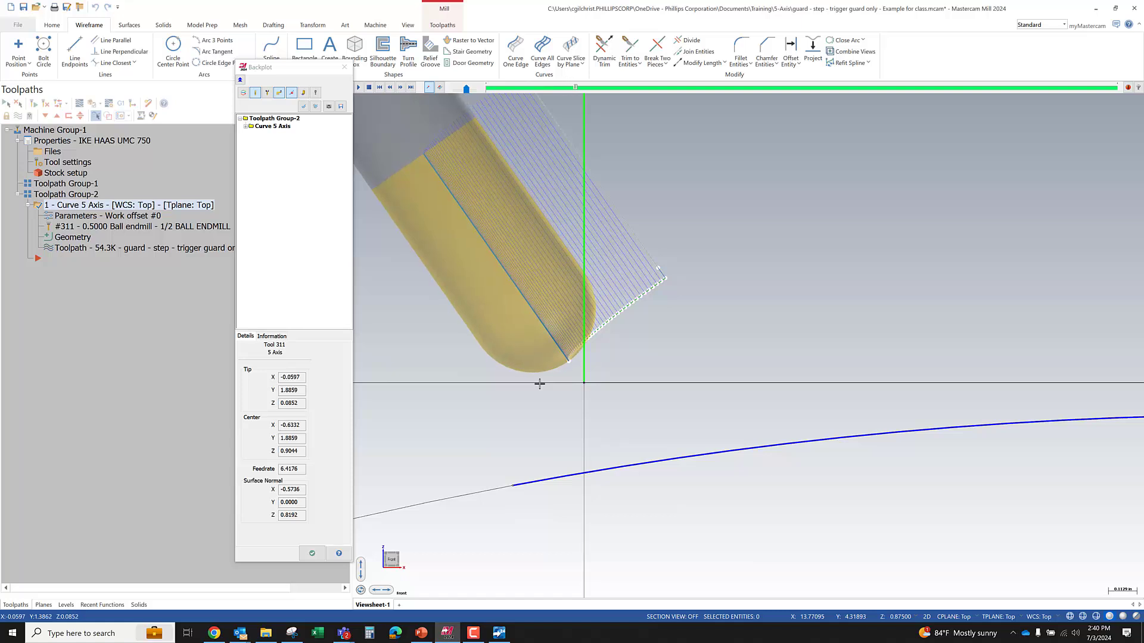
left_click(312, 553)
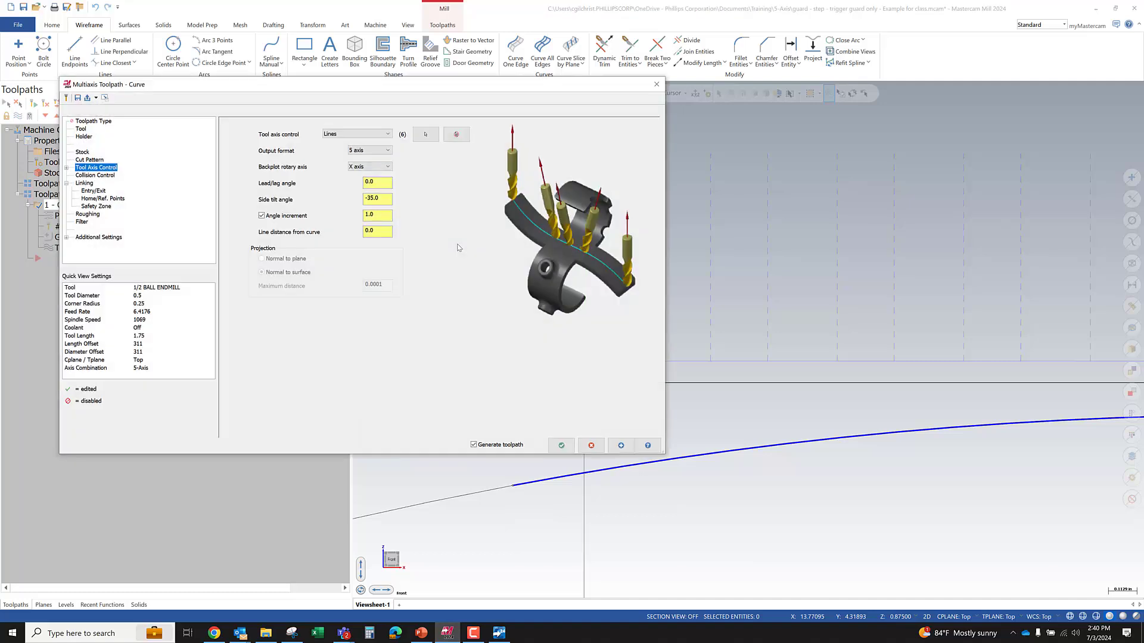
- Set the compensated surface's stock to leave to 0 in the collision control settings and regenerate the toolpath
left_click(96, 175)
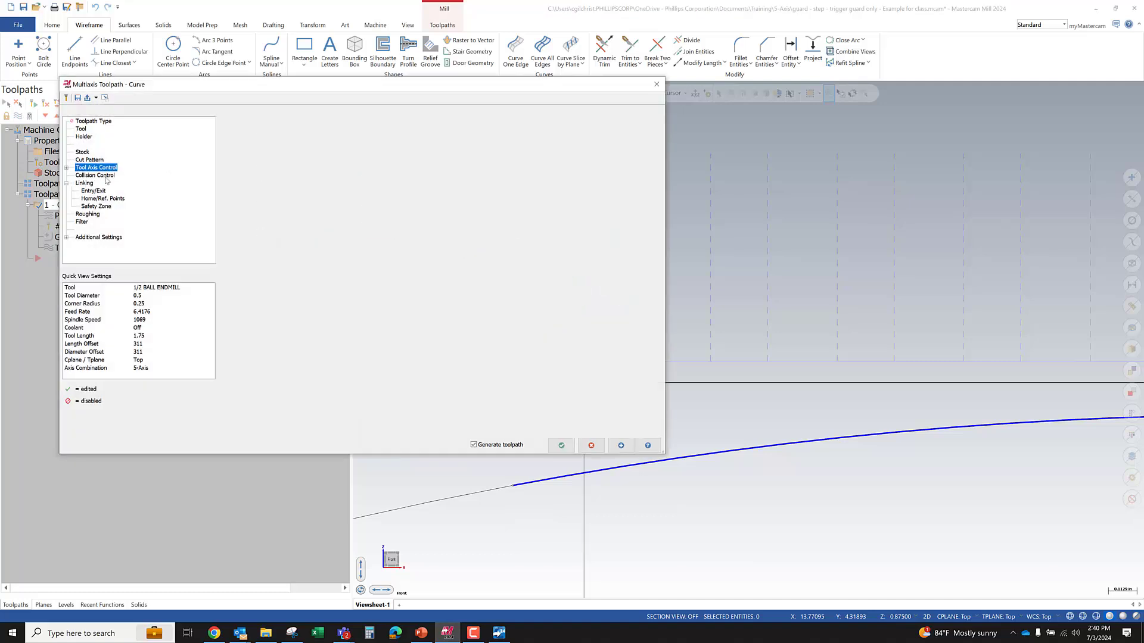
left_click_drag(330, 185, 172, 191)
type("0")
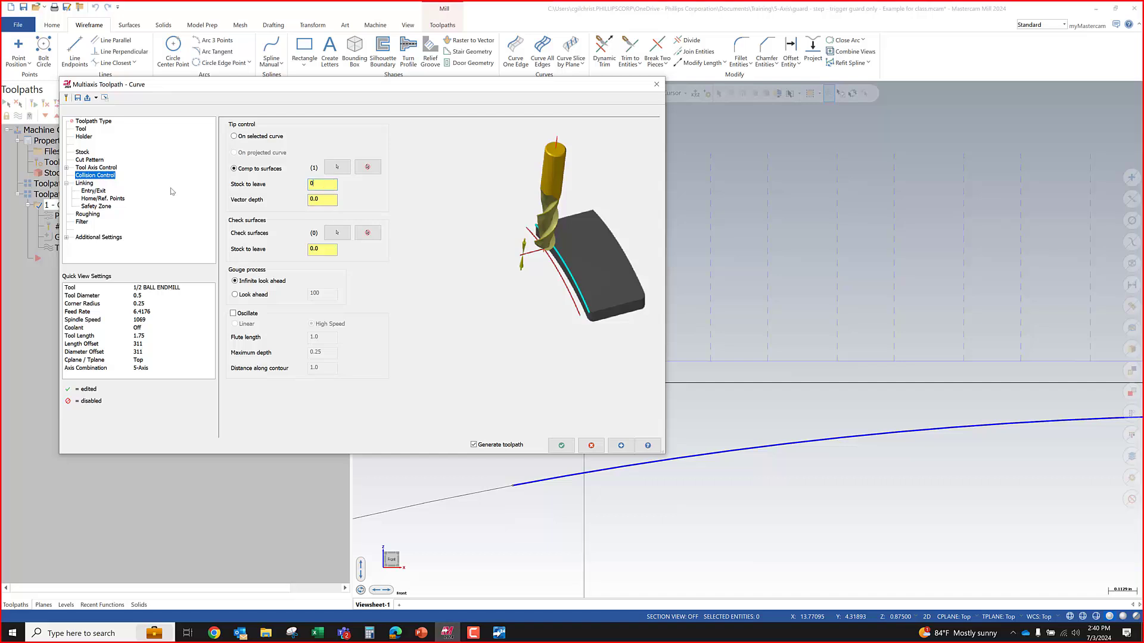
left_click(561, 445)
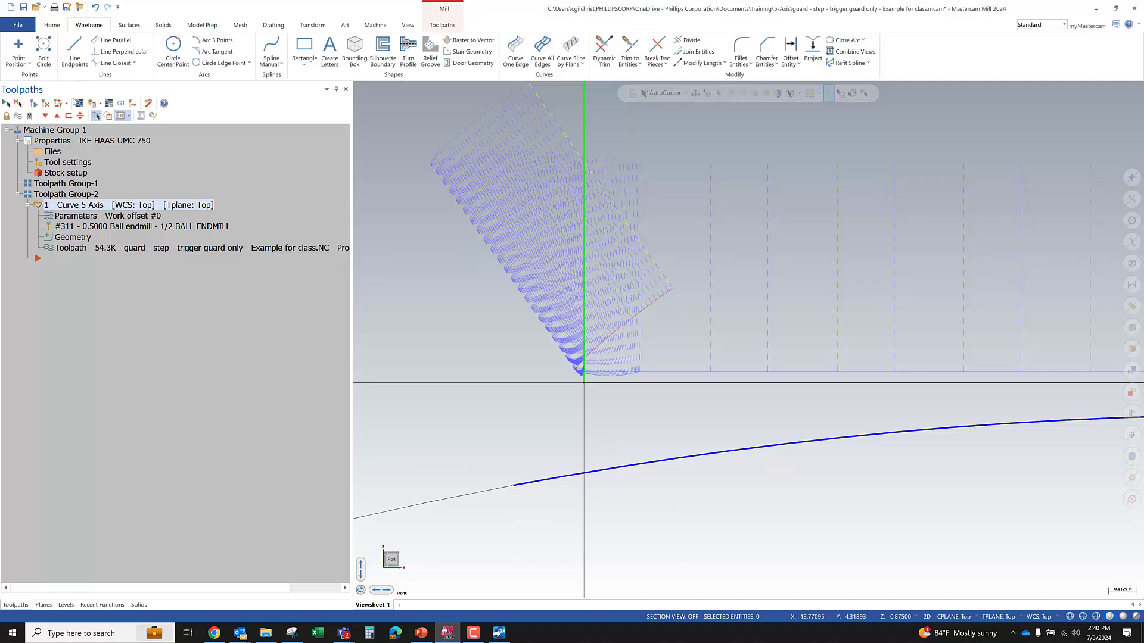
- Backplot the toolpath in the Front view, stepping through the lead-in, first side and corner to examine the ball's contact with the surface
key("b")
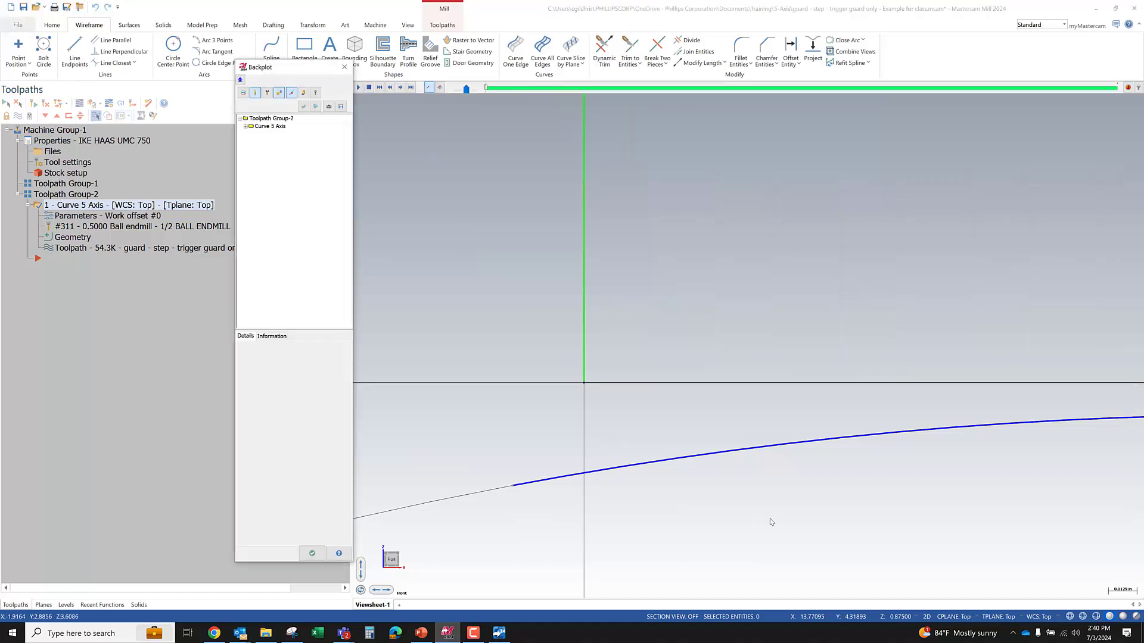
key("s")
key("s")
key("s")
key("s")
key("s")
key("s")
key("s")
key("s")
key("s")
key("s")
key("s")
key("s")
key("s")
key("s")
key("s")
key("s")
key("s")
key("s")
key("s")
key("s")
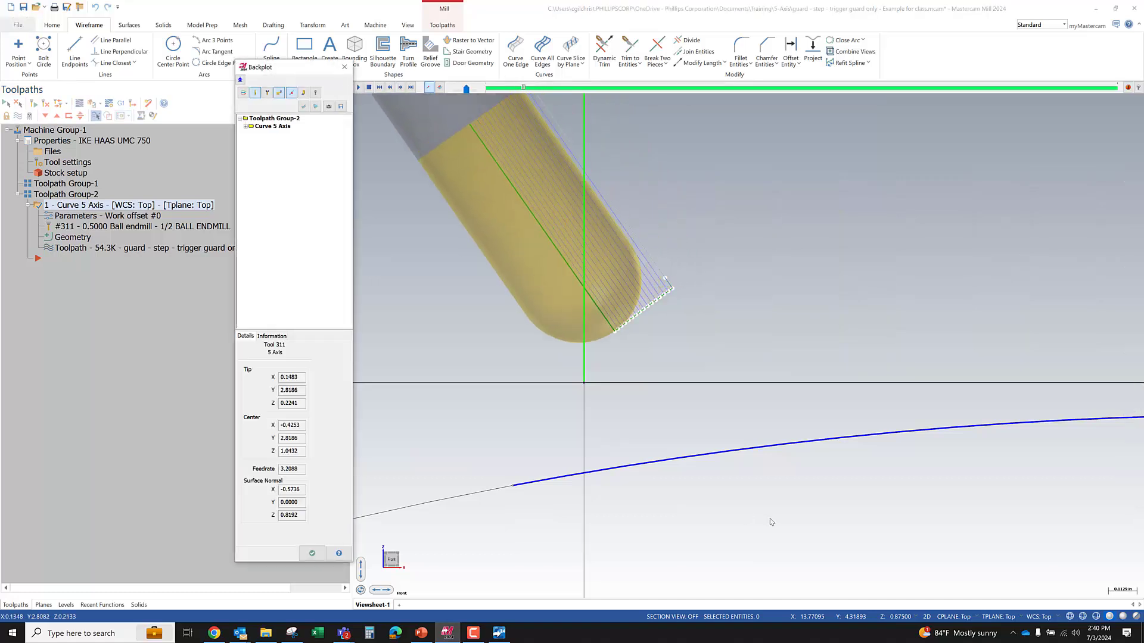
key("s")
key("s")
key("s")
key("s")
key("s")
key("s")
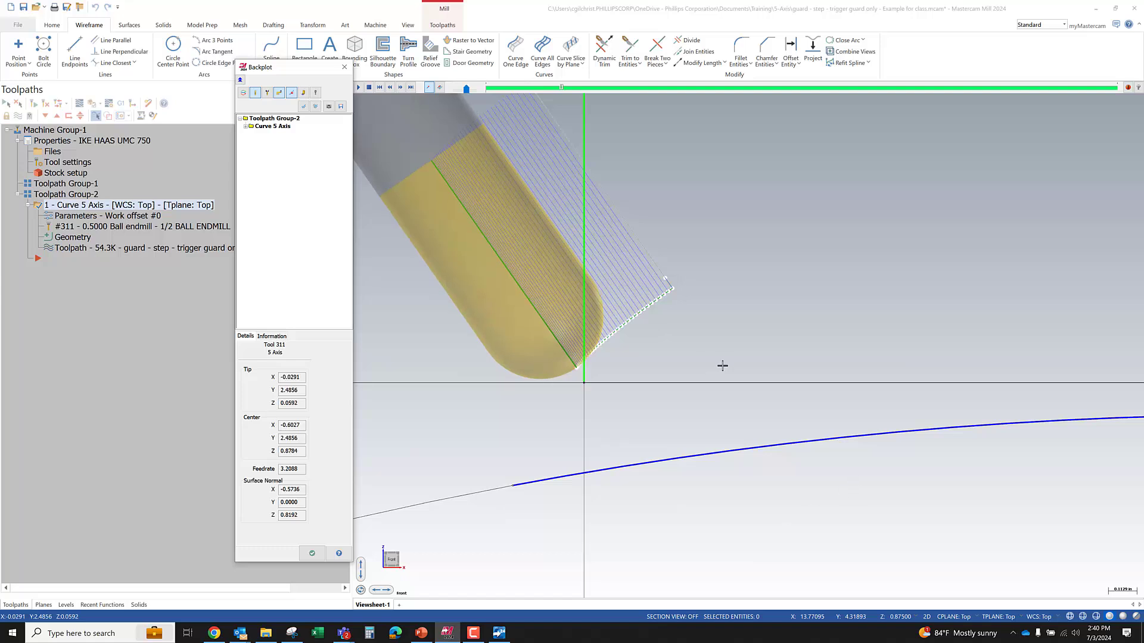
key("s")
key("s")
key("s")
key("s")
key("s")
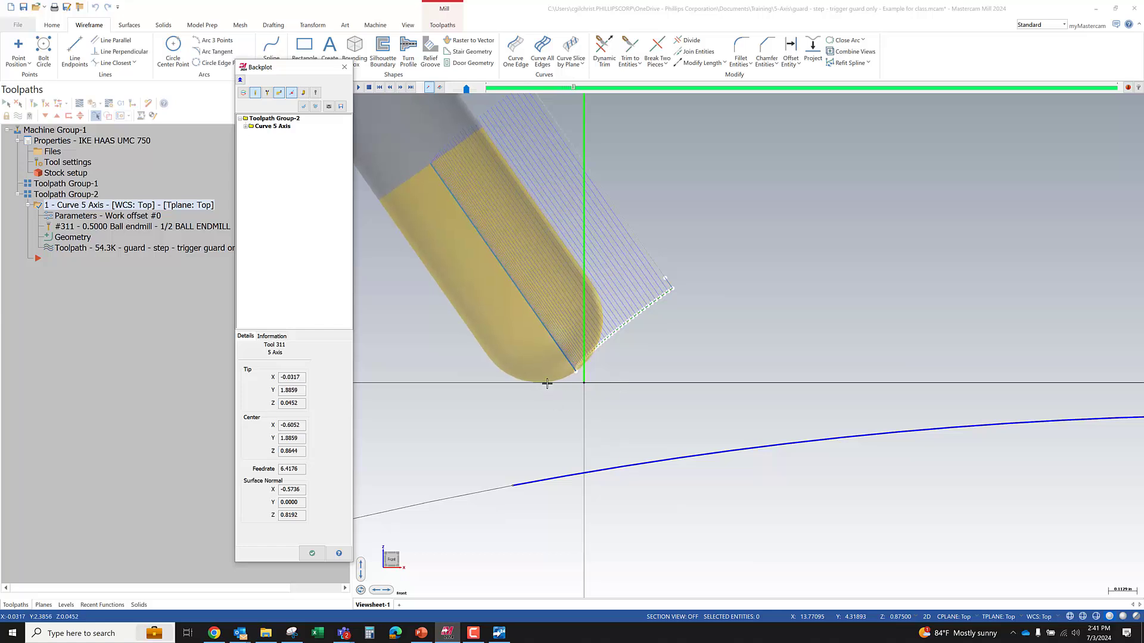
key("s")
key("s")
key("s")
key("s")
key("s")
key("s")
key("s")
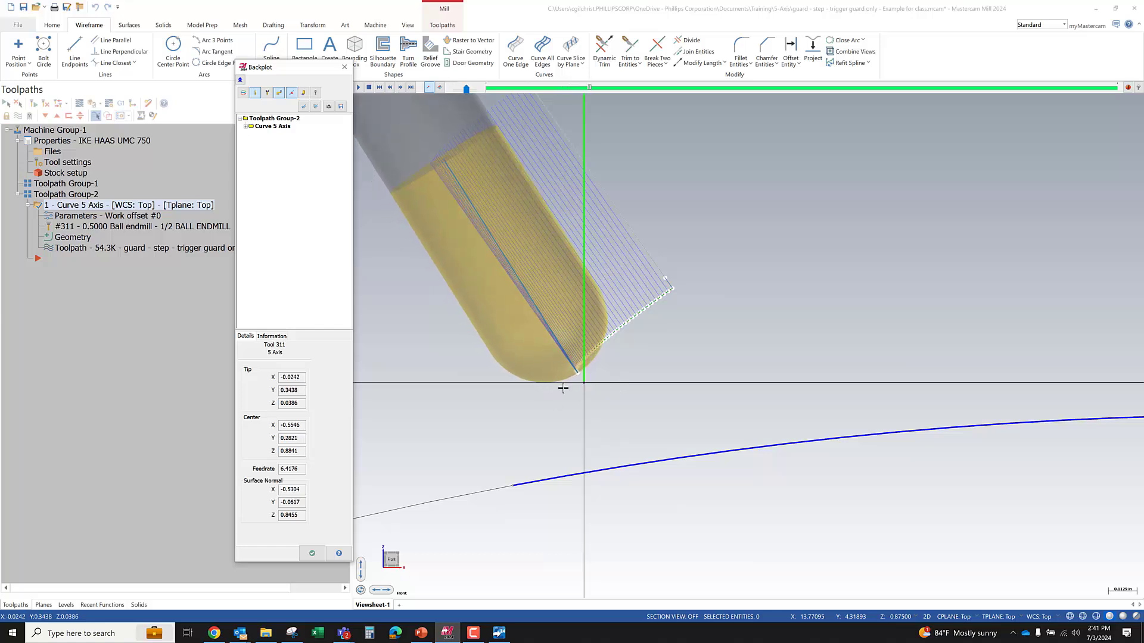
key("s")
key("s")
key("s")
key("s")
key("s")
key("s")
key("s")
key("s")
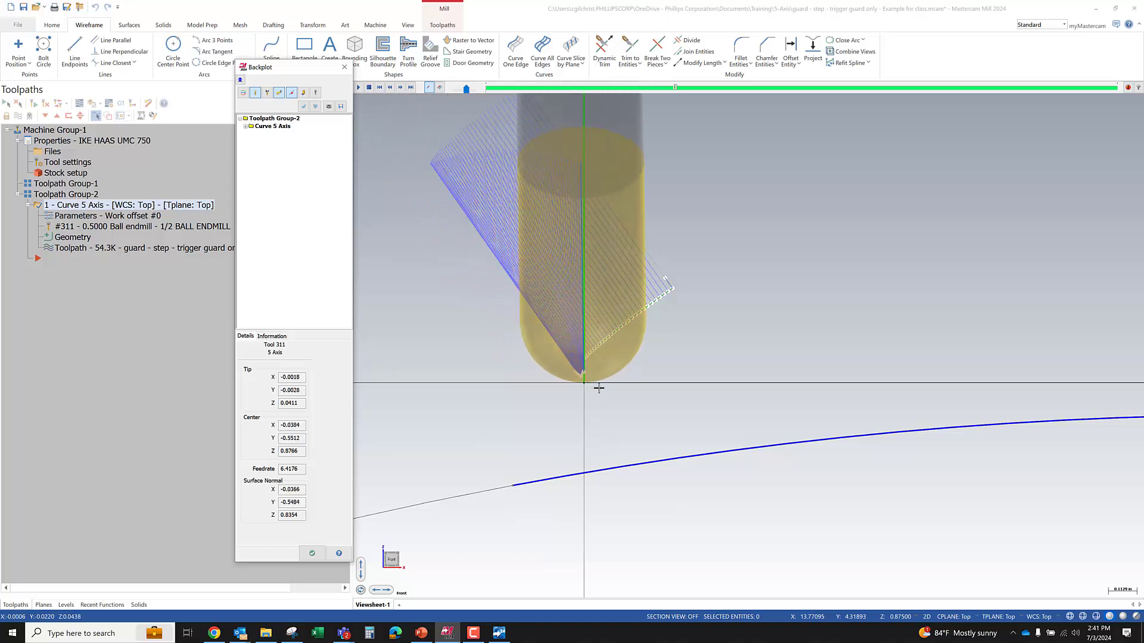
- Step the backplot along the rectangle's near edge and around its far corner to examine the tilting ball's contact with the surface
scroll(596, 390, "down", 3)
scroll(842, 373, "up", 4)
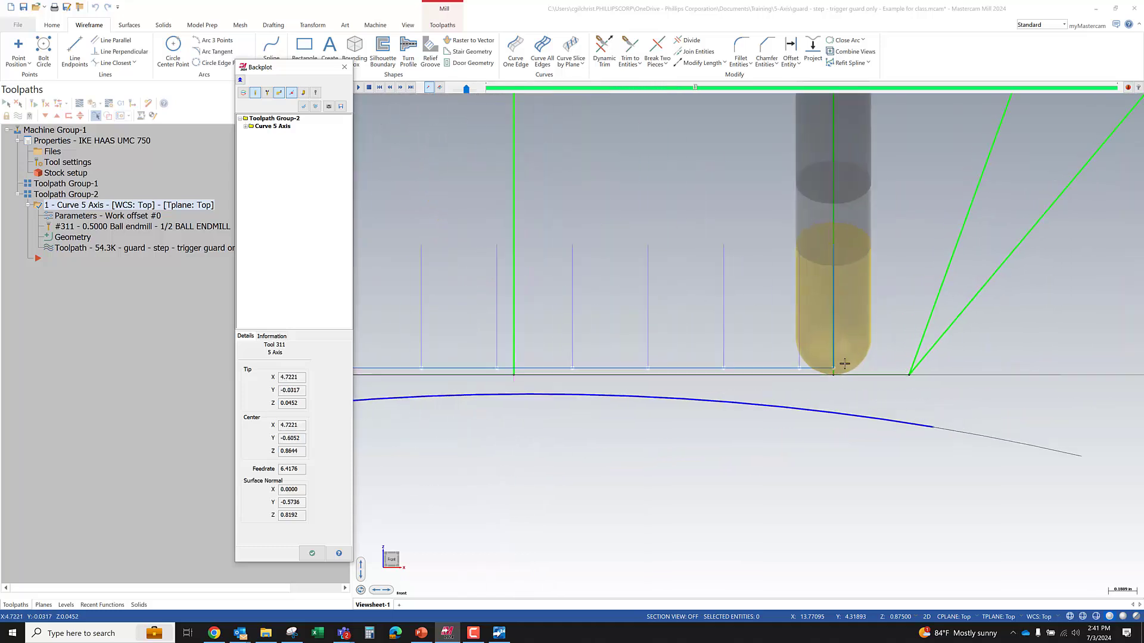
scroll(842, 376, "up", 1)
key("s")
key("s")
key("s")
key("s")
key("s")
scroll(791, 364, "down", 2)
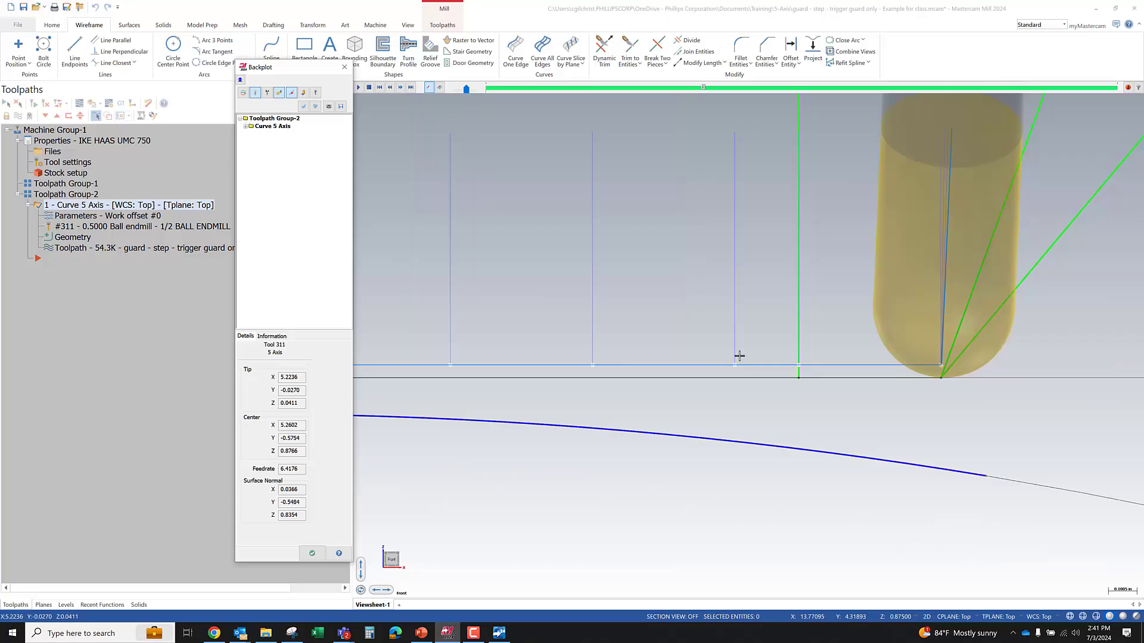
scroll(918, 360, "down", 2)
key("s")
key("s")
key("s")
key("s")
key("s")
key("s")
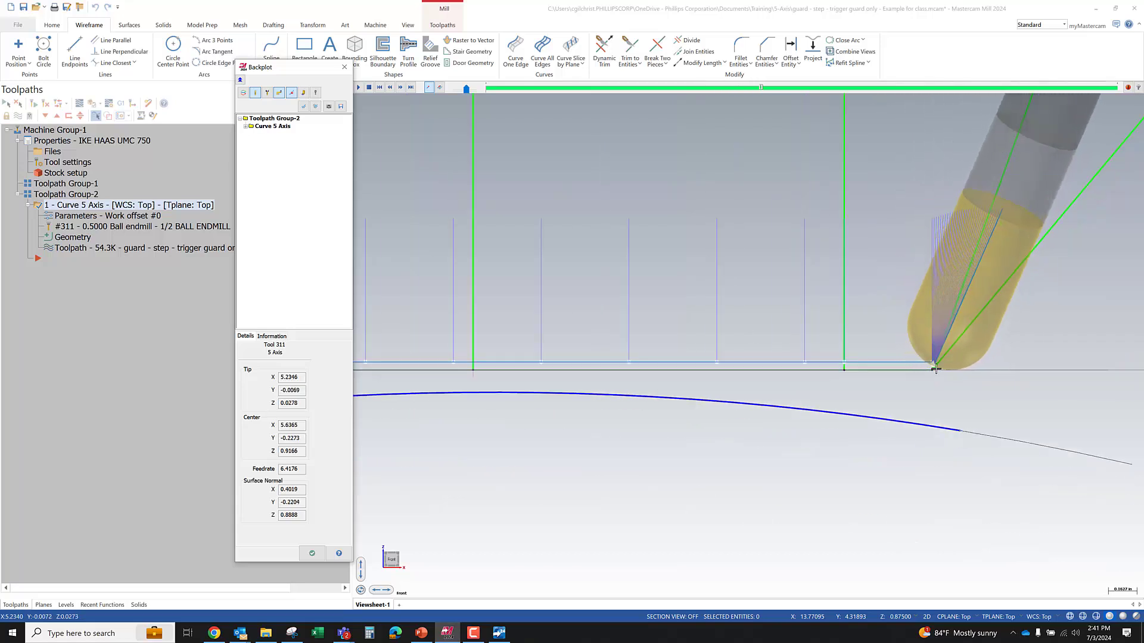
scroll(954, 364, "up", 1)
key("s")
key("s")
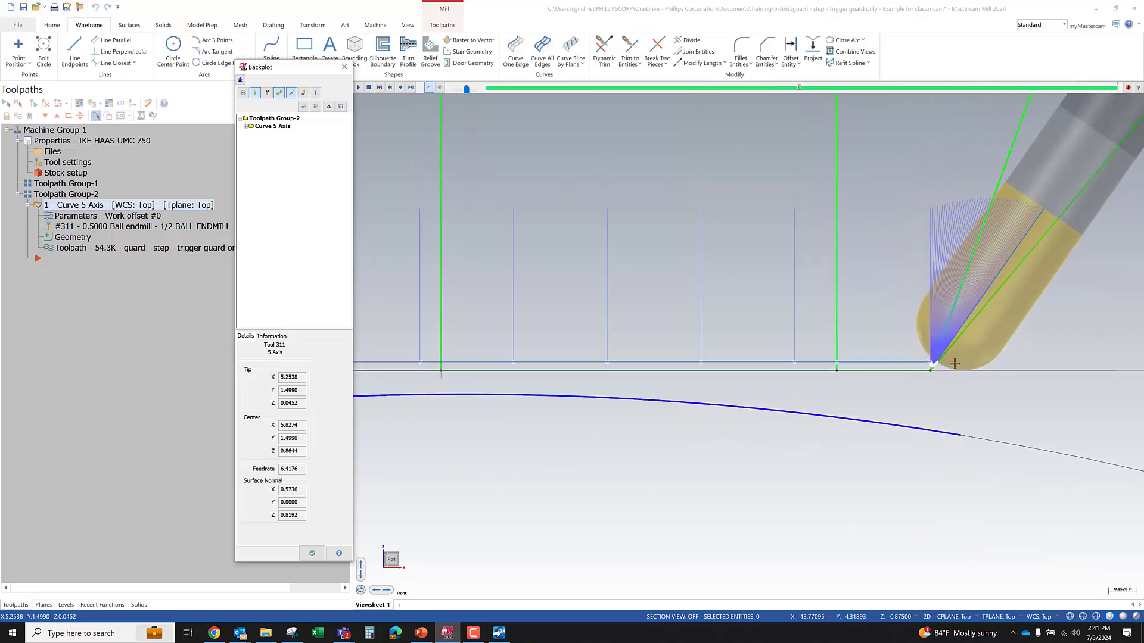
scroll(953, 365, "down", 1)
scroll(554, 396, "down", 1)
scroll(596, 375, "down", 1)
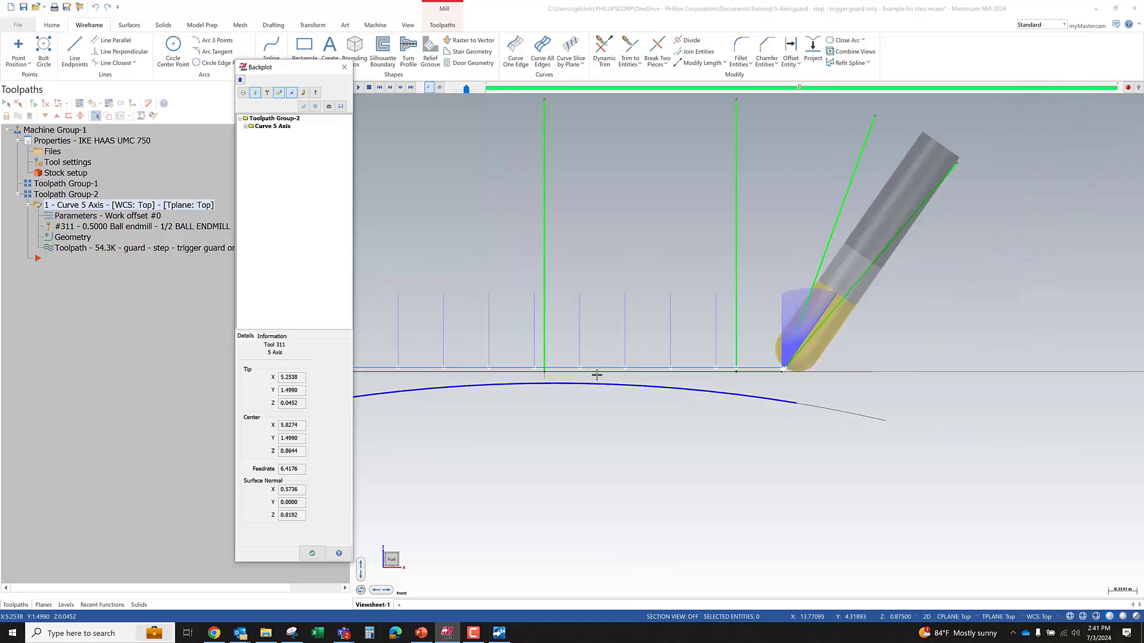
- Examine the tool and holder at the tilted corner from an angled 3D view, and check the backplot options without changing them
scroll(596, 375, "down", 1)
middle_click_drag(591, 368, 517, 454)
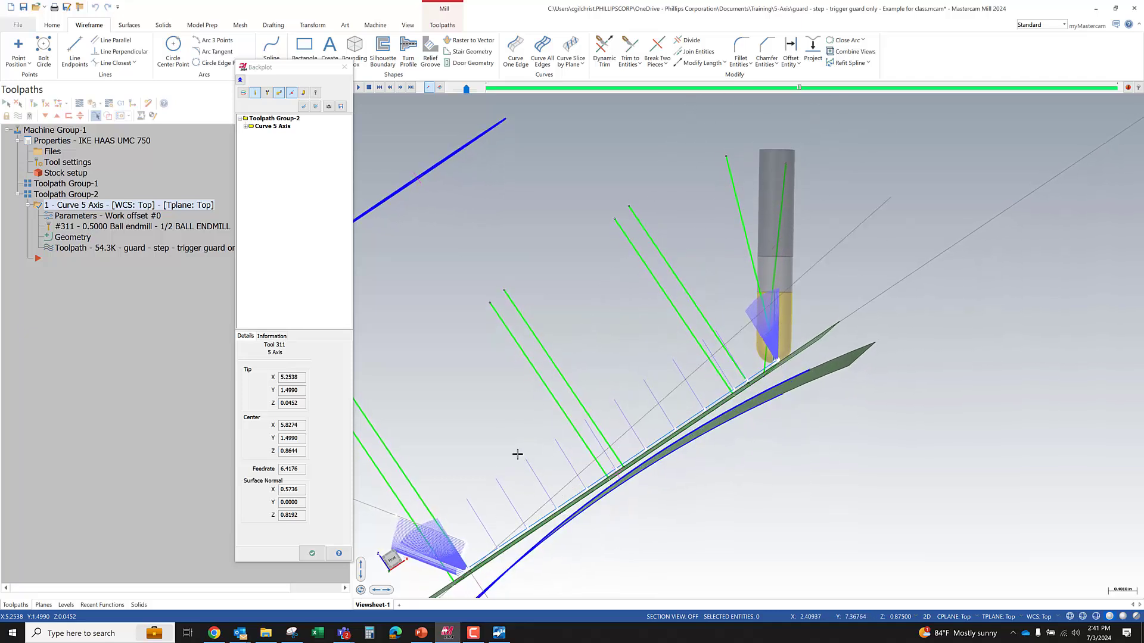
scroll(735, 470, "down", 3)
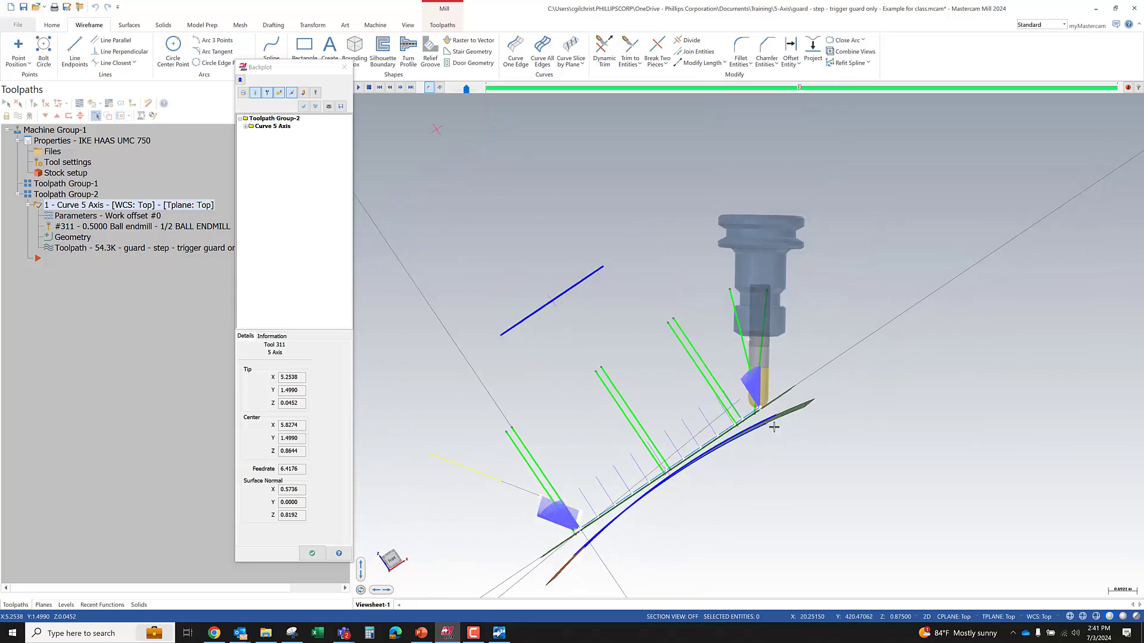
scroll(775, 411, "up", 3)
middle_click_drag(775, 406, 547, 426)
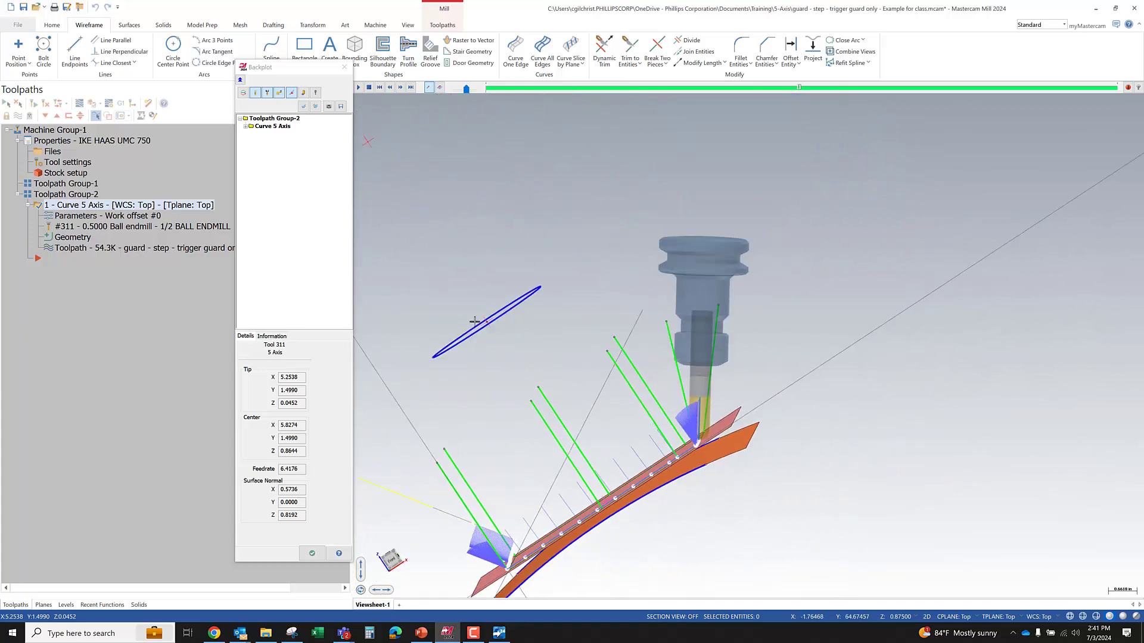
left_click(315, 93)
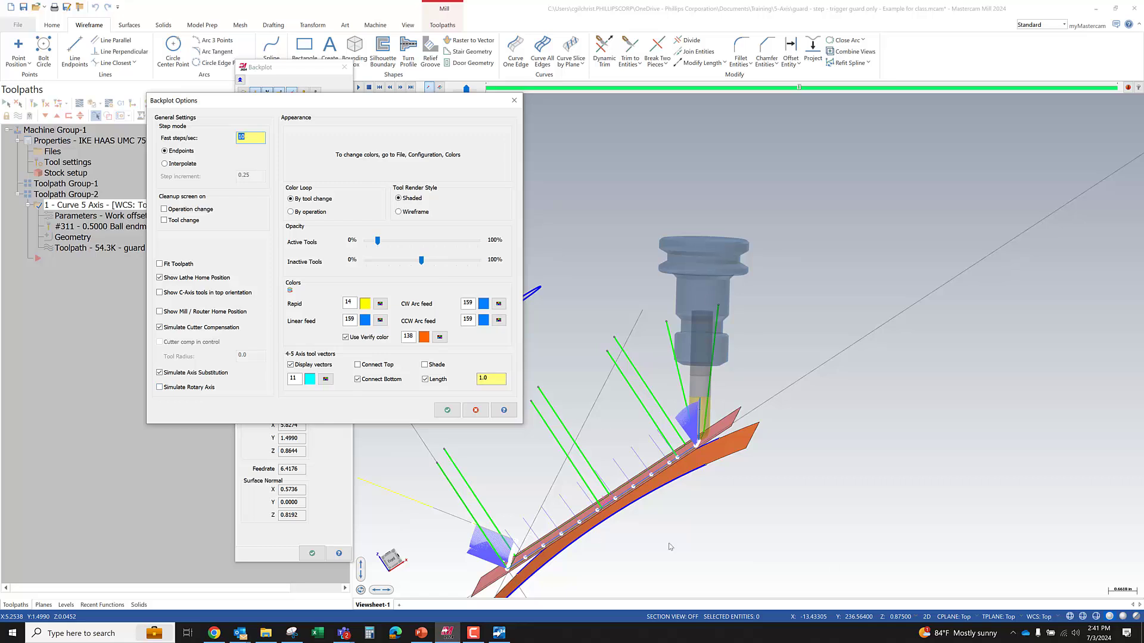
left_click(475, 412)
- Step through the rest of the backplot to examine the holder's tilt around the remaining corners and exit, then close the backplot
scroll(762, 417, "down", 1)
middle_click_drag(761, 417, 725, 424)
scroll(725, 423, "up", 4)
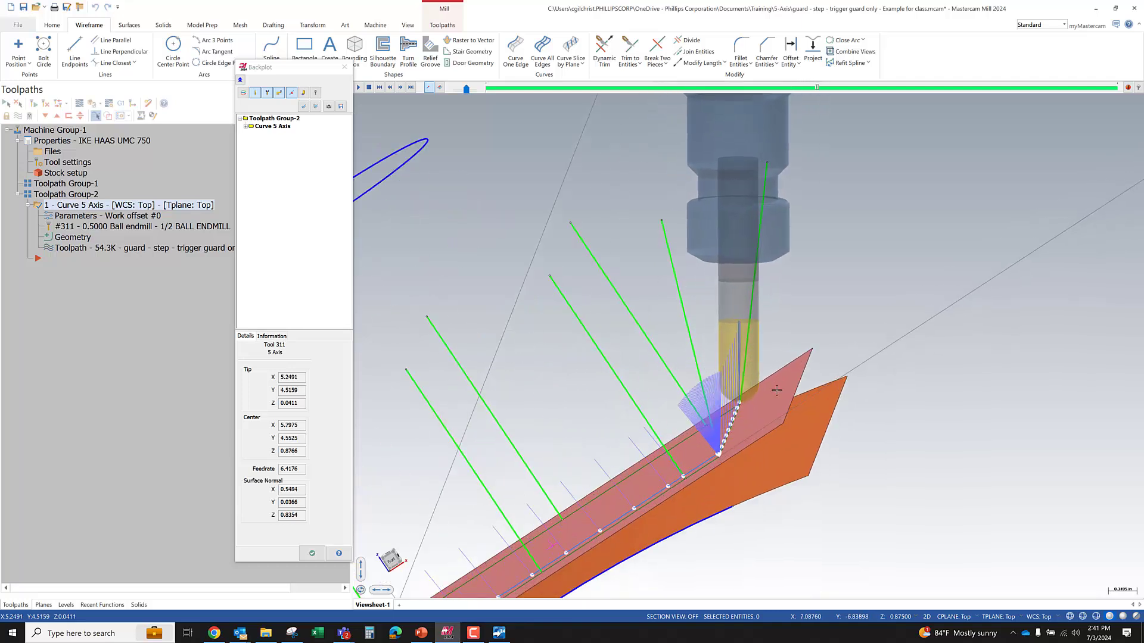
scroll(757, 330, "down", 3)
middle_click_drag(757, 331, 655, 447)
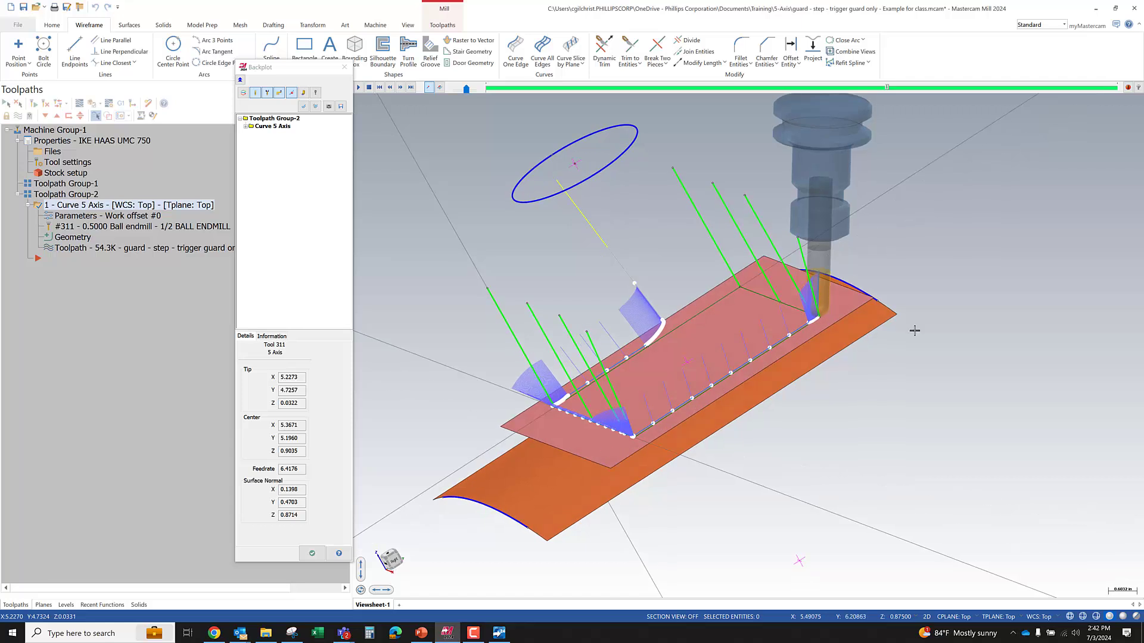
scroll(654, 447, "down", 2)
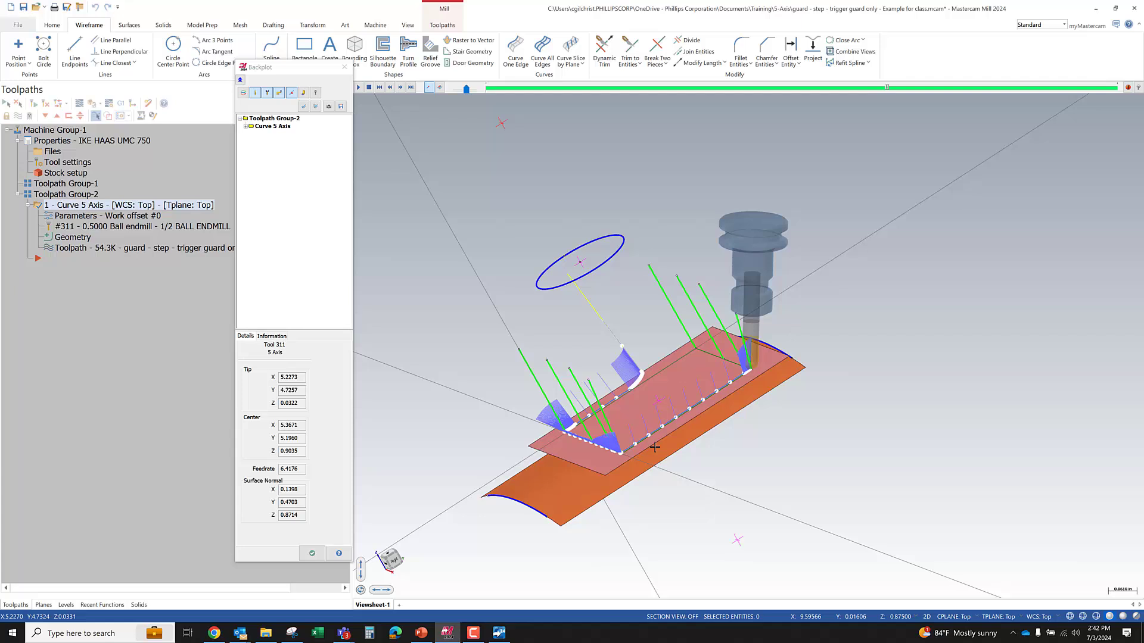
scroll(655, 447, "up", 2)
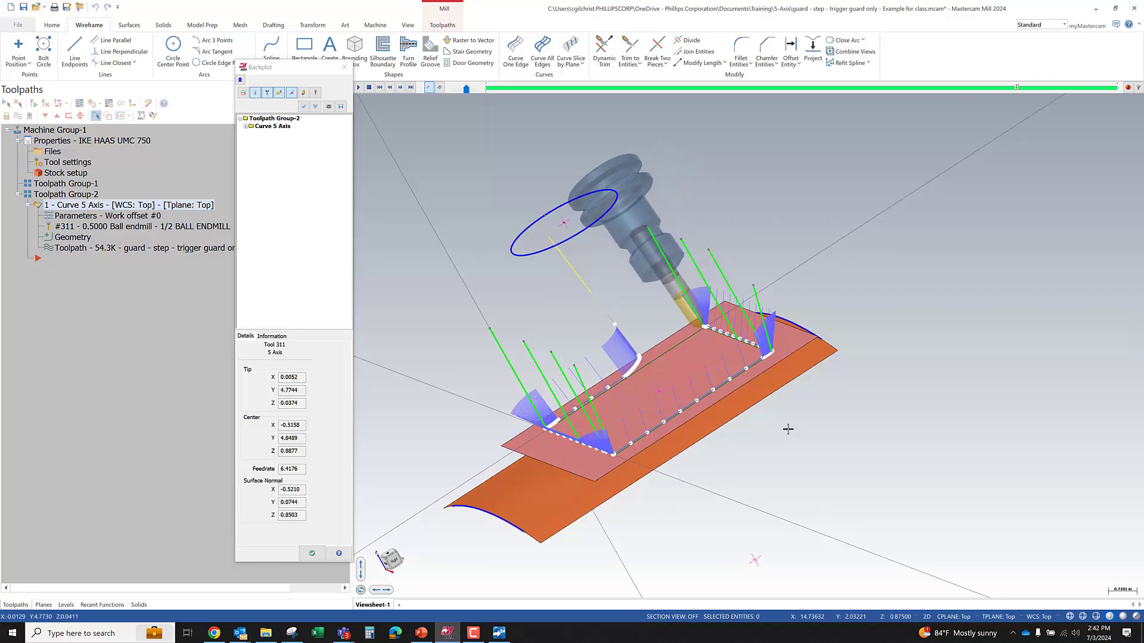
middle_click_drag(787, 428, 659, 421)
scroll(685, 457, "down", 5)
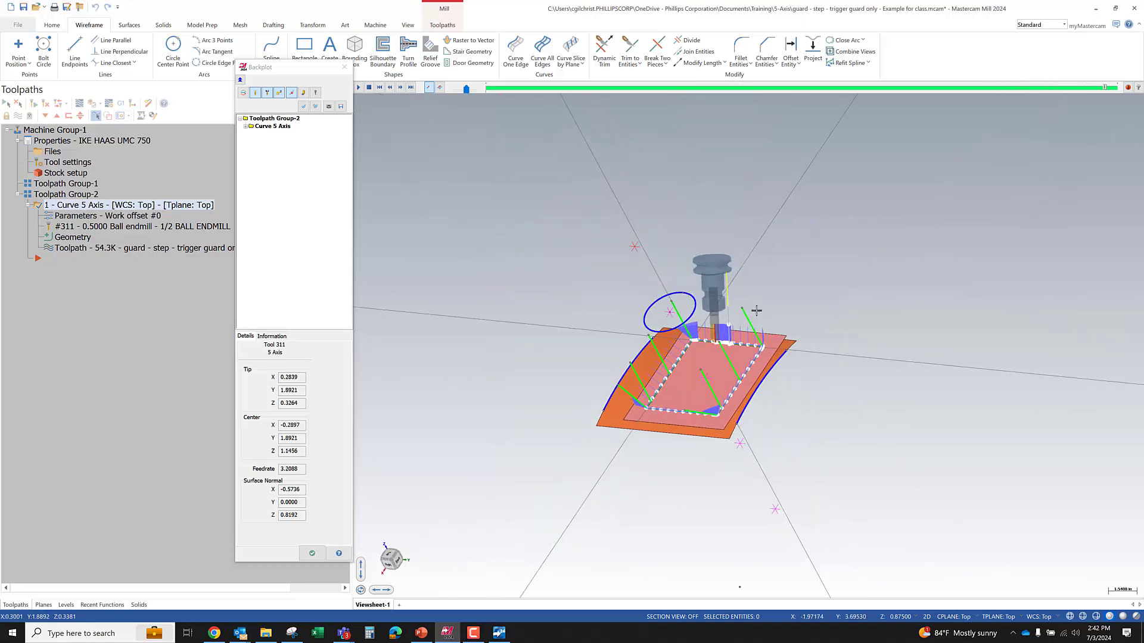
scroll(752, 319, "up", 3)
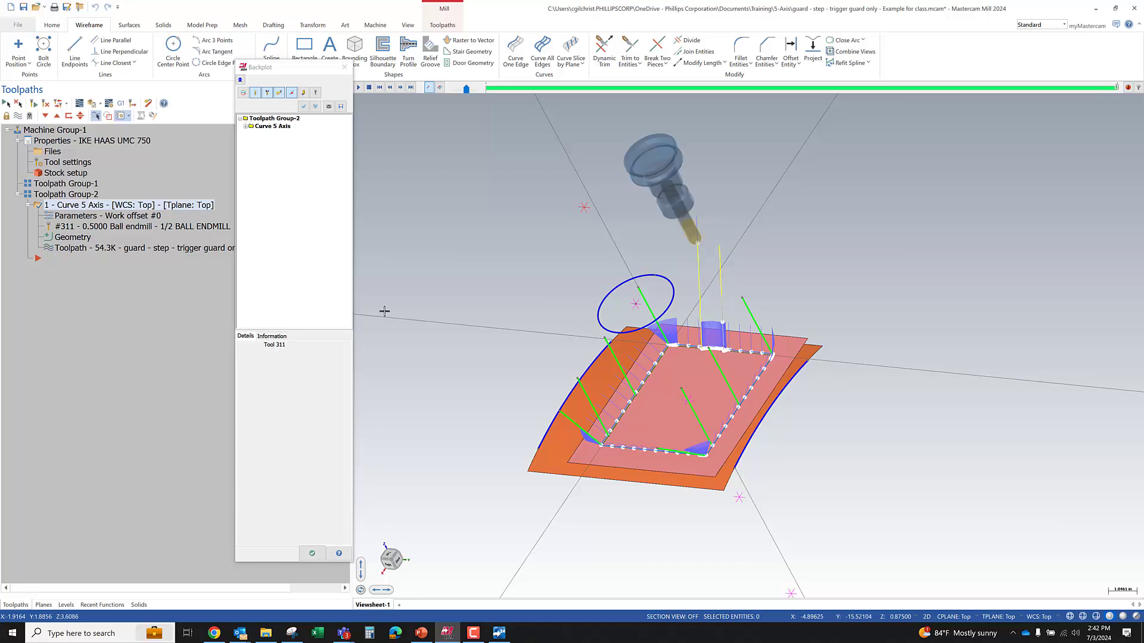
left_click(312, 554)
- Starting from the Isometric view, review the Curve toolpath's collision control, tool axis control and cut pattern parameters
right_click(573, 303)
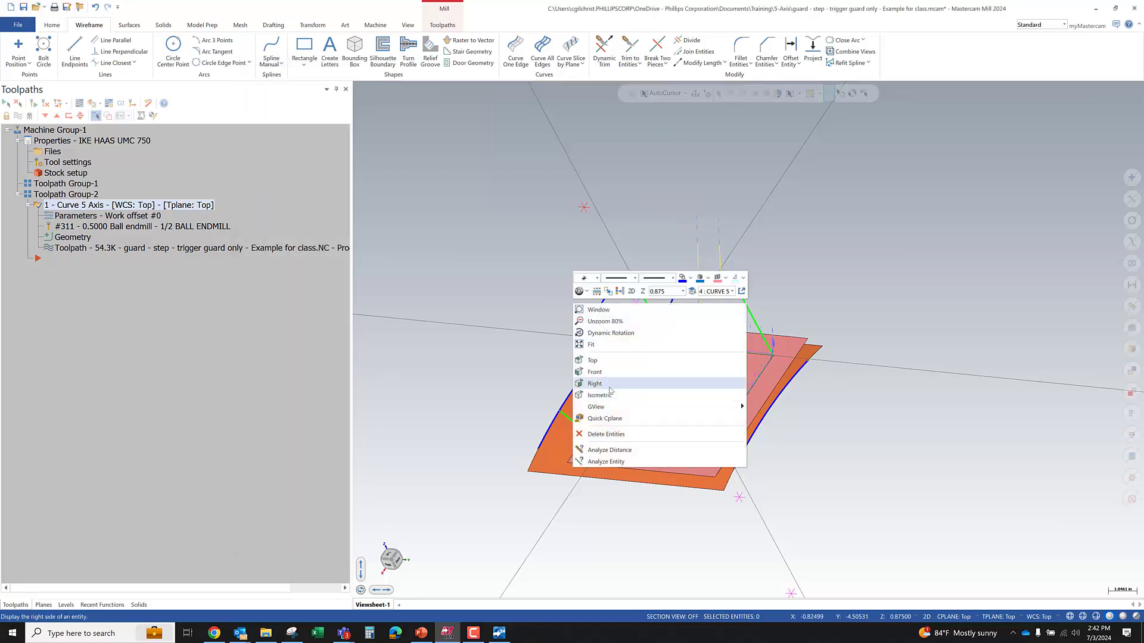
left_click(599, 395)
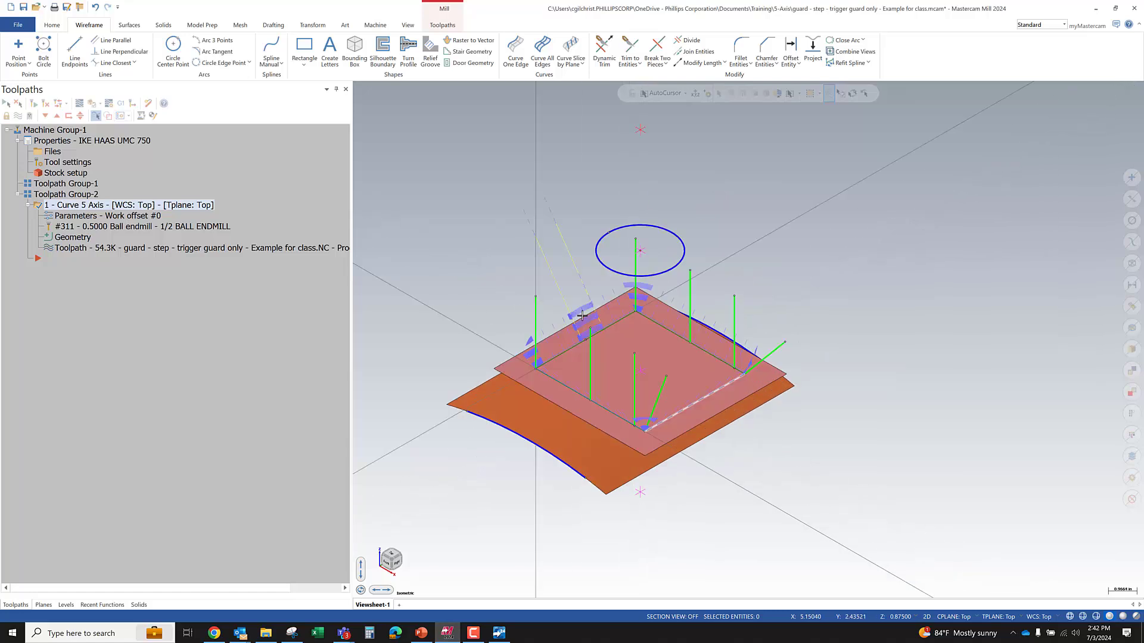
scroll(565, 382, "up", 4)
middle_click_drag(565, 381, 627, 348)
scroll(626, 348, "up", 1)
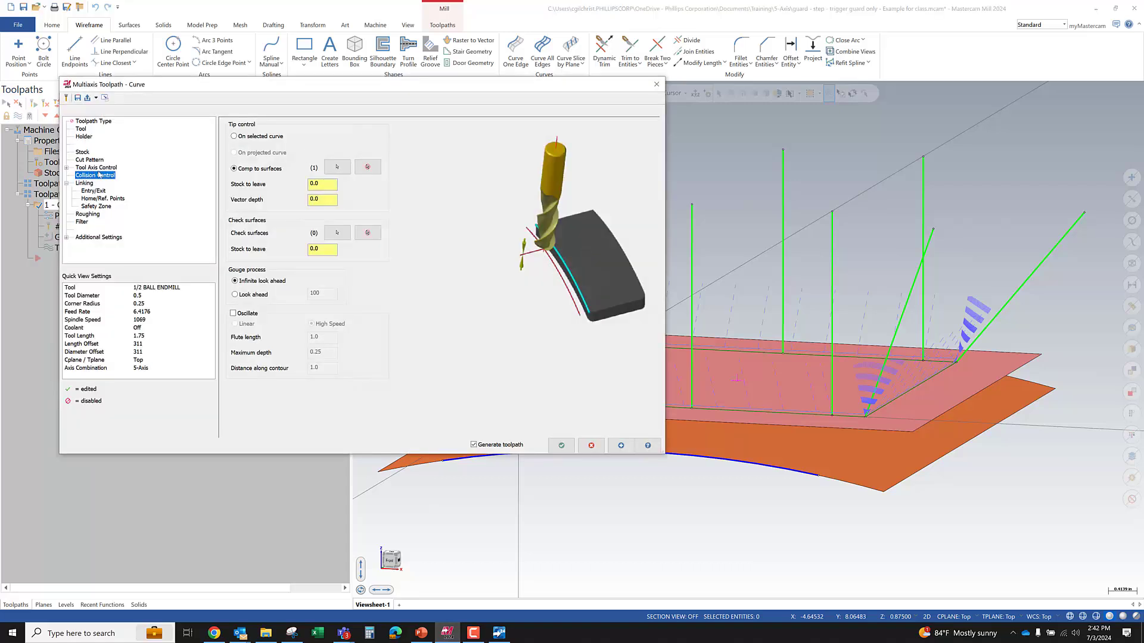
left_click(96, 167)
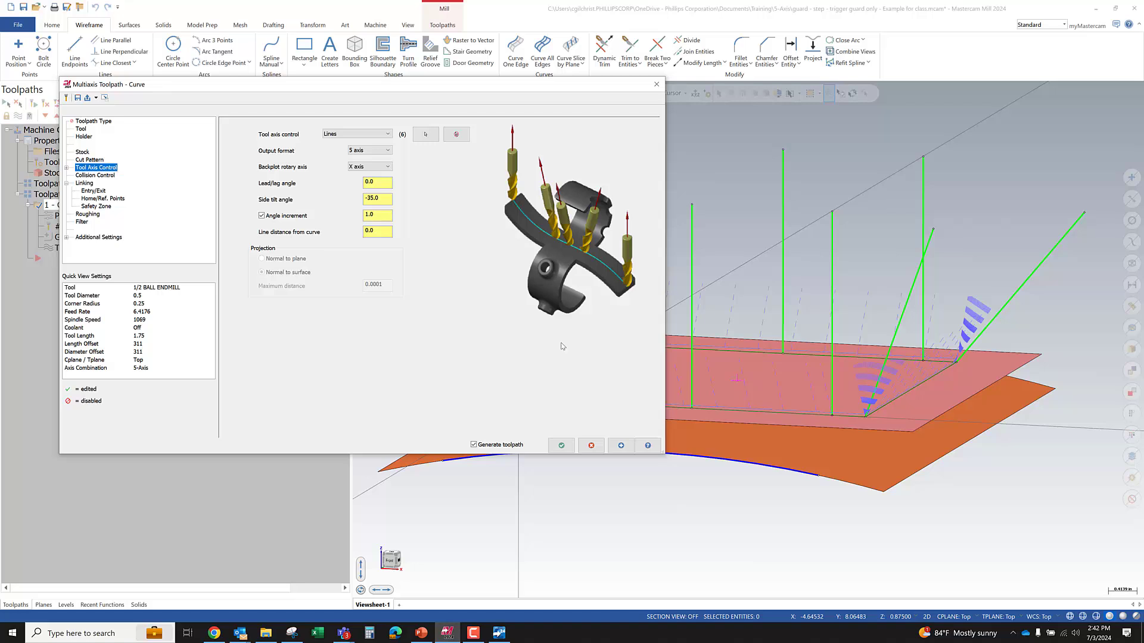
left_click(89, 175)
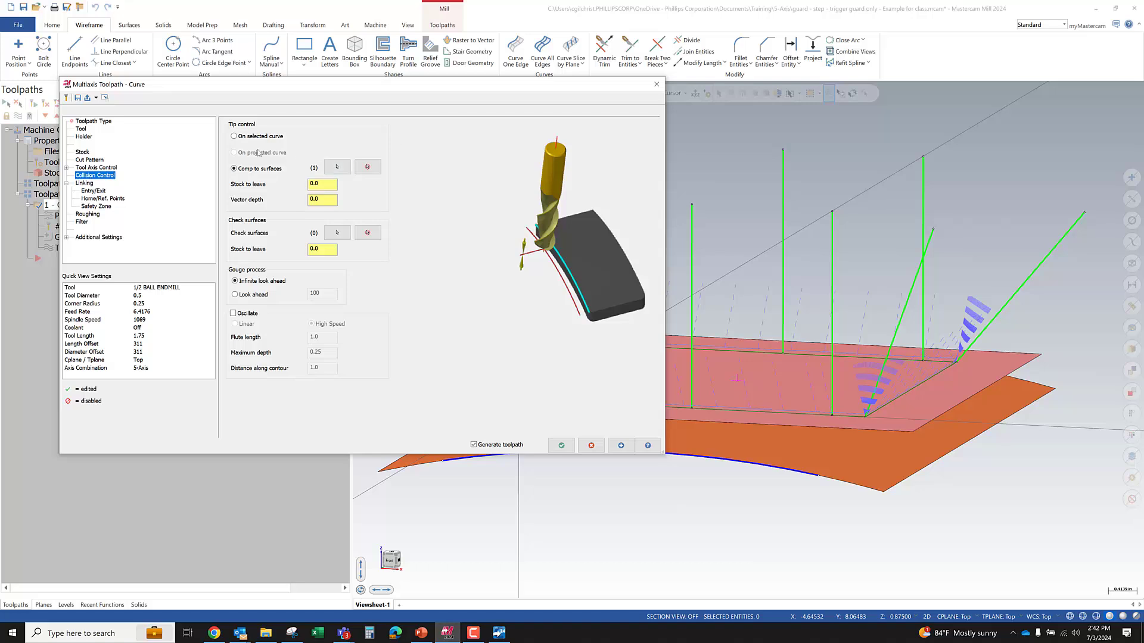
left_click(93, 169)
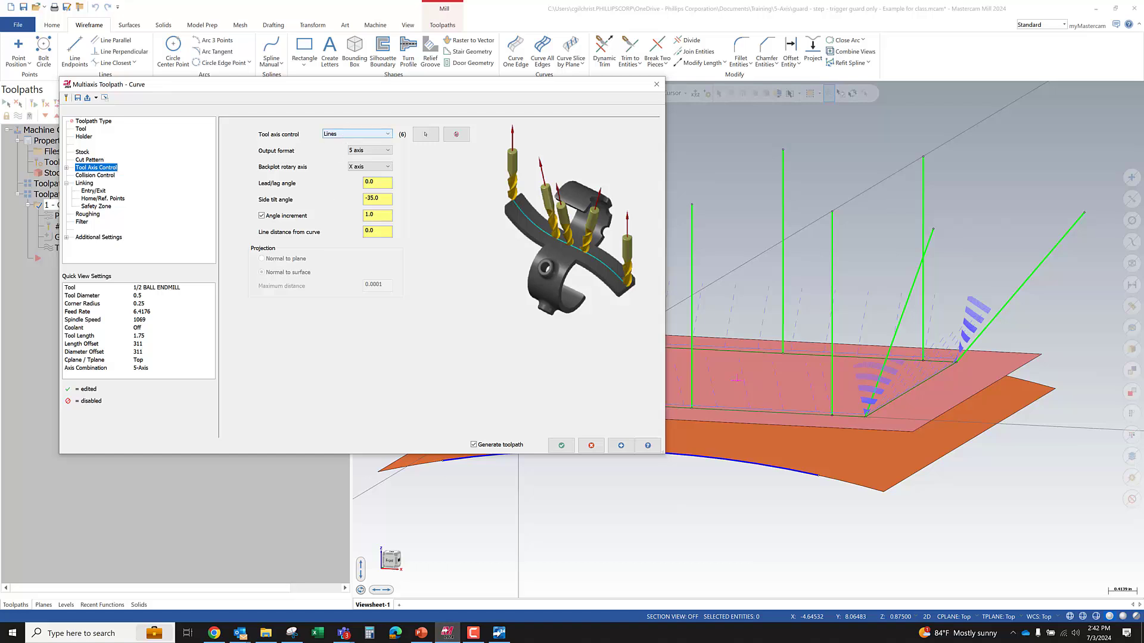
left_click(88, 161)
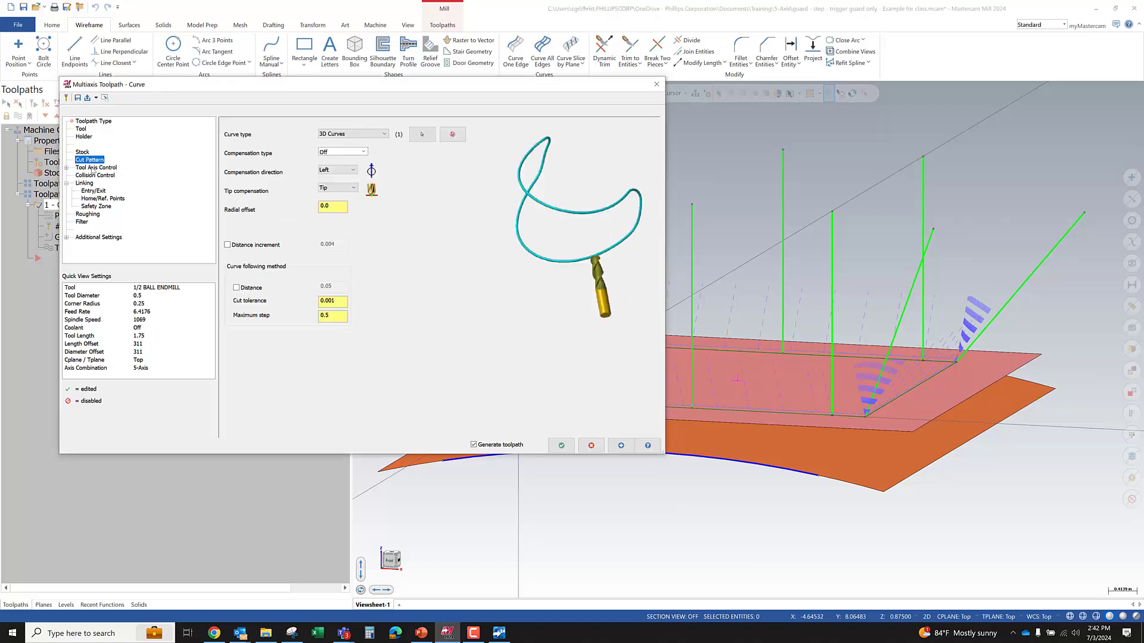
left_click(94, 168)
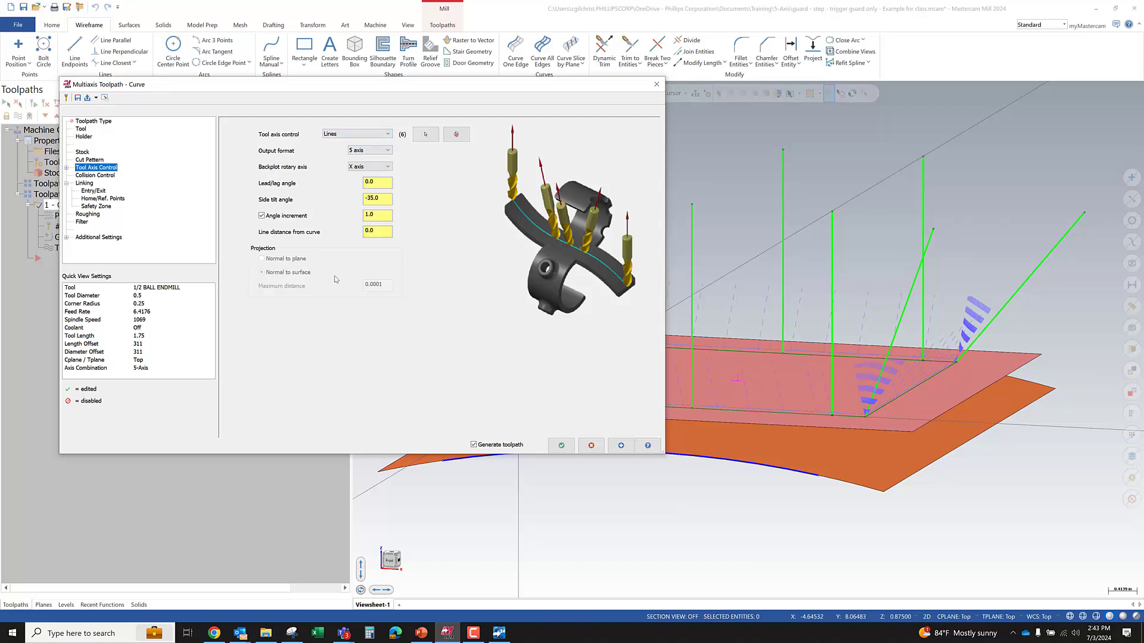
- Try Chain as the tool axis control, then set it to Surface and move the parameters dialog aside
left_click(384, 135)
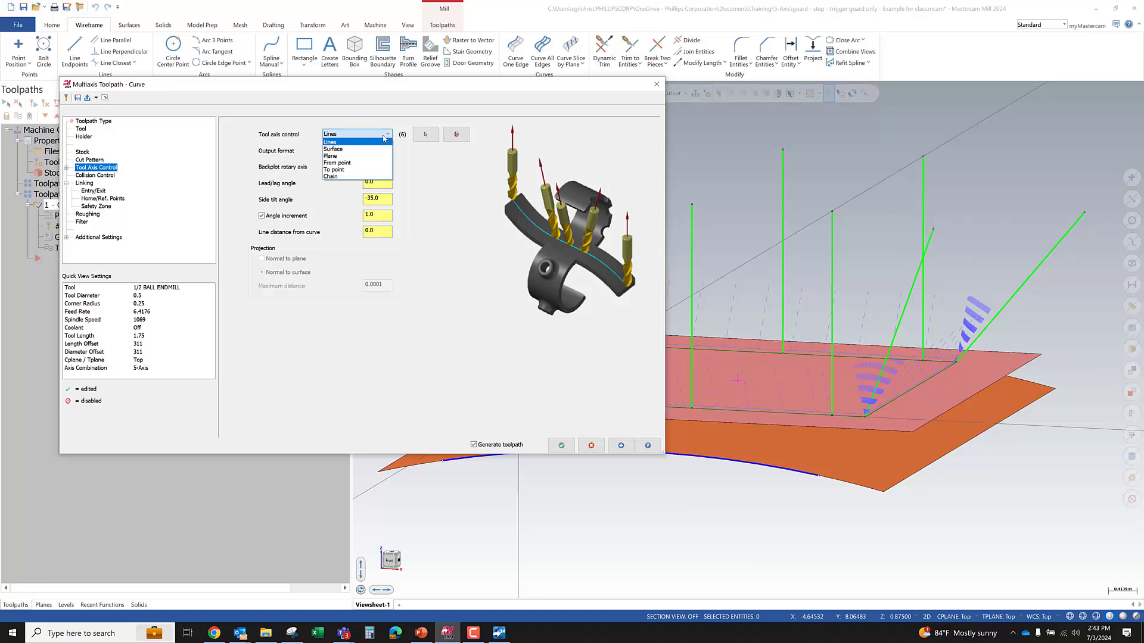
left_click(361, 177)
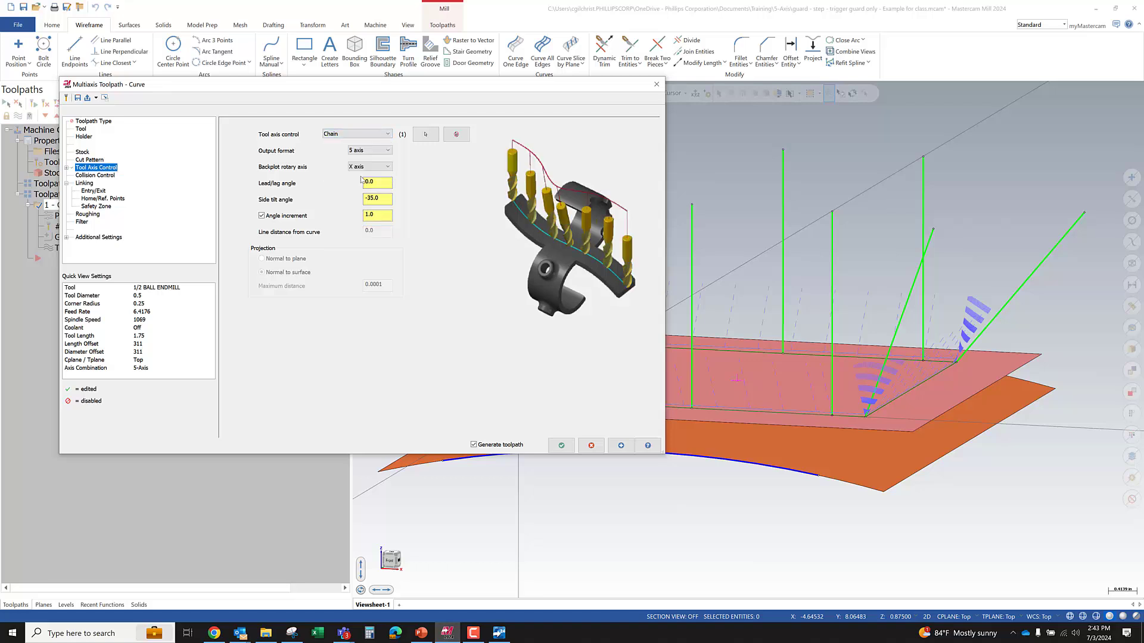
left_click(388, 134)
left_click(356, 150)
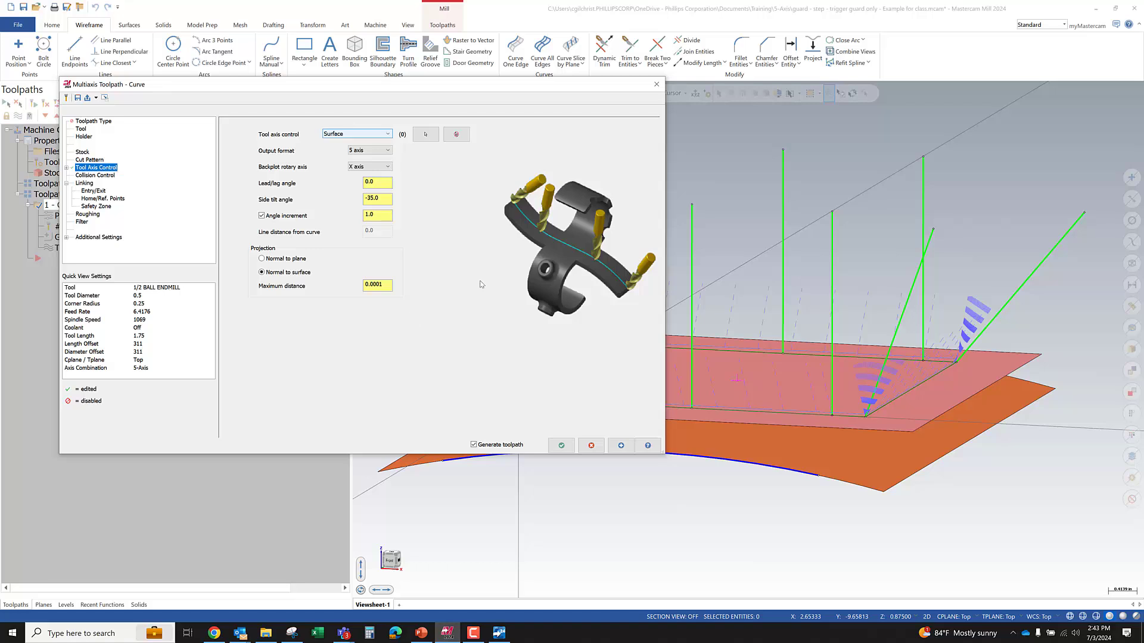
left_click_drag(401, 89, 537, 77)
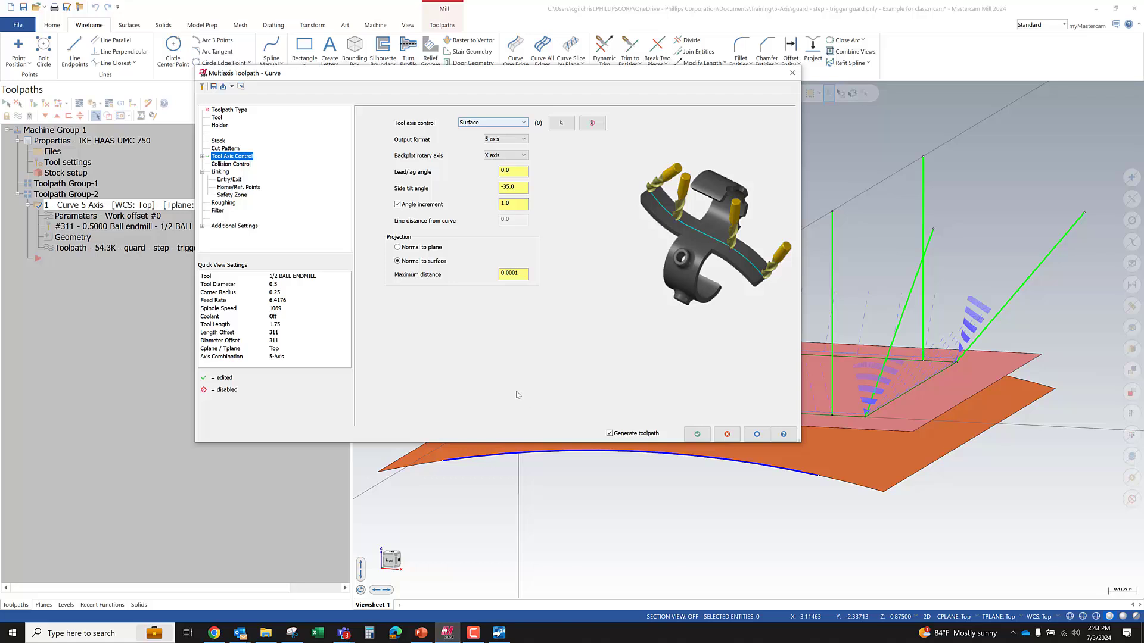